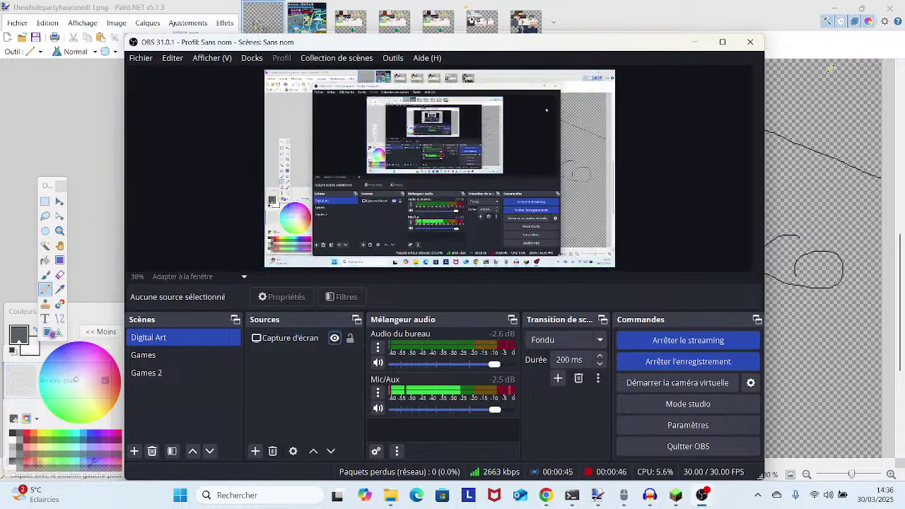
# - Switch to Paint.NET, zoom in on the silver-haired character's unfinished sweater to 1200 %, and hide the pixel grid
pyautogui.hotkey('alt', 'Tab')
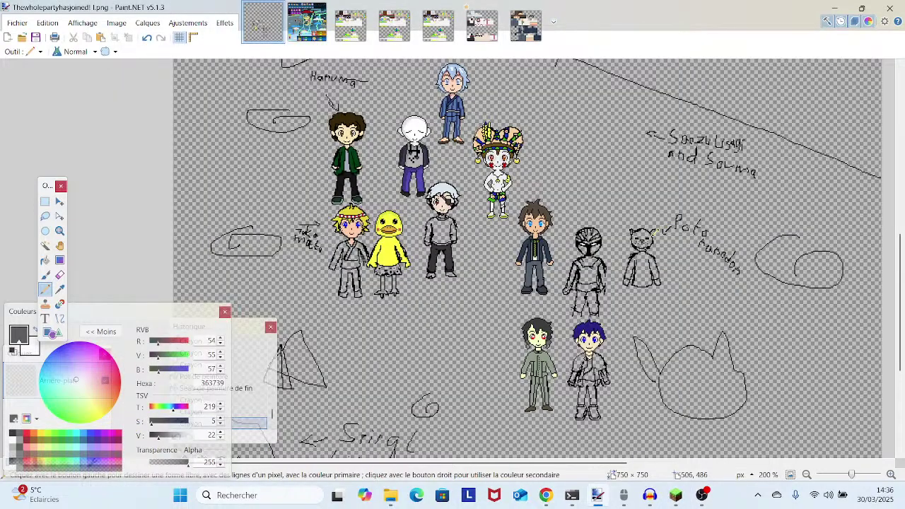
pyautogui.moveTo(635, 259)
pyautogui.mouseDown()
pyautogui.moveTo(569, 273)
pyautogui.moveTo(550, 309)
pyautogui.moveTo(654, 248)
pyautogui.mouseUp()
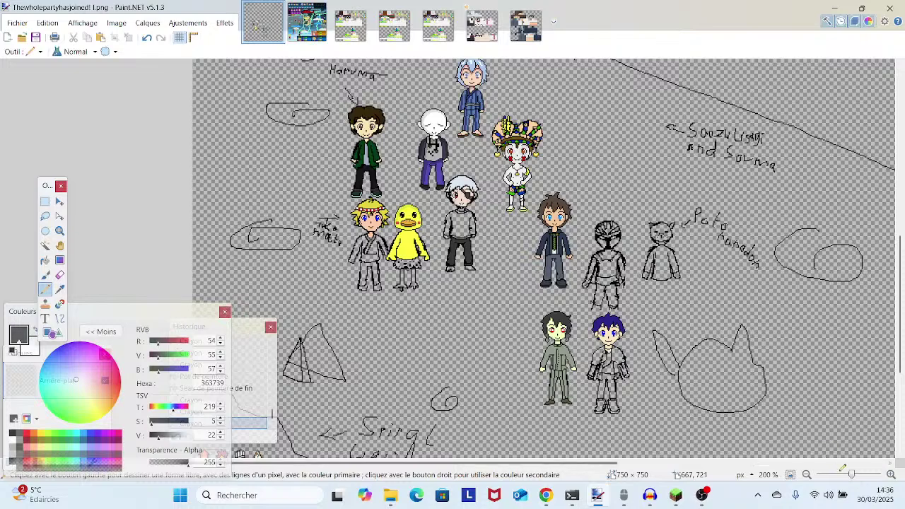
pyautogui.moveTo(853, 475); pyautogui.dragTo(861, 475)
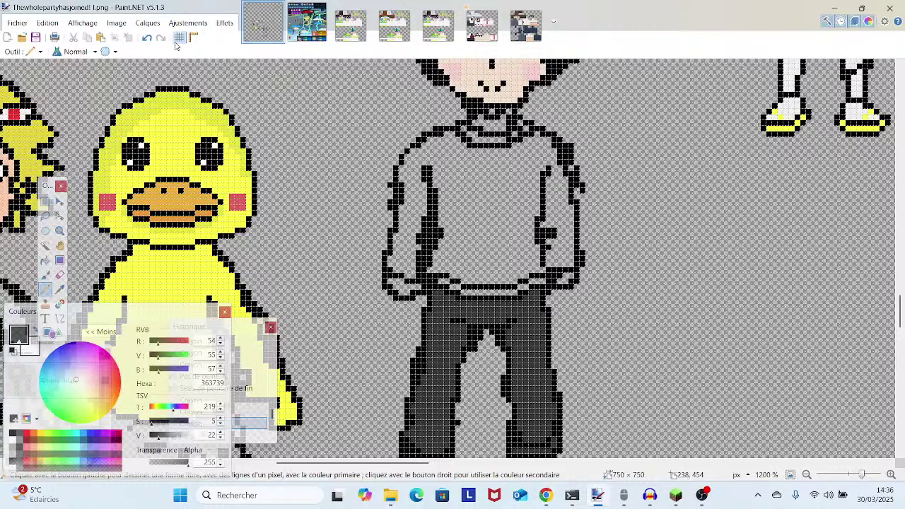
pyautogui.scroll(-3, 259, 127)
pyautogui.scroll(2, 258, 127)
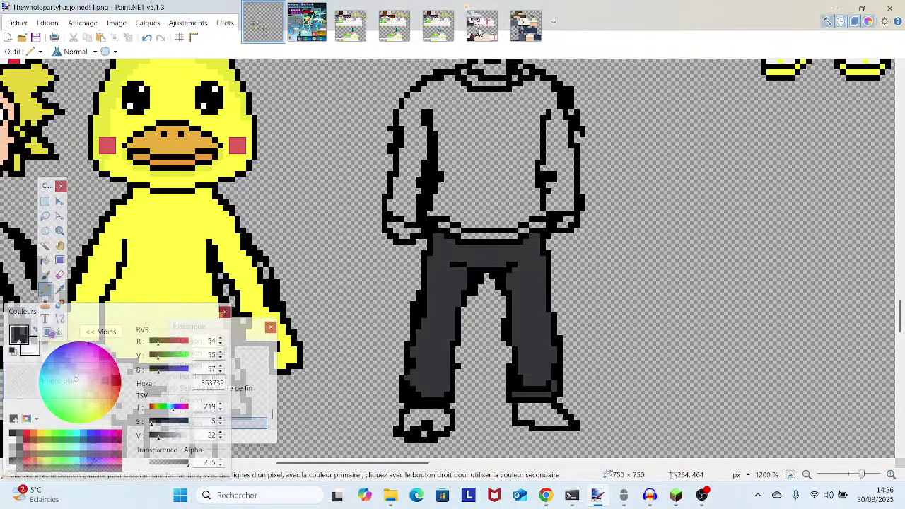
# - Examine the white-and-red character skin texture, zoomed to 2000 %, as a reference for the clothing details
pyautogui.click(481, 28)
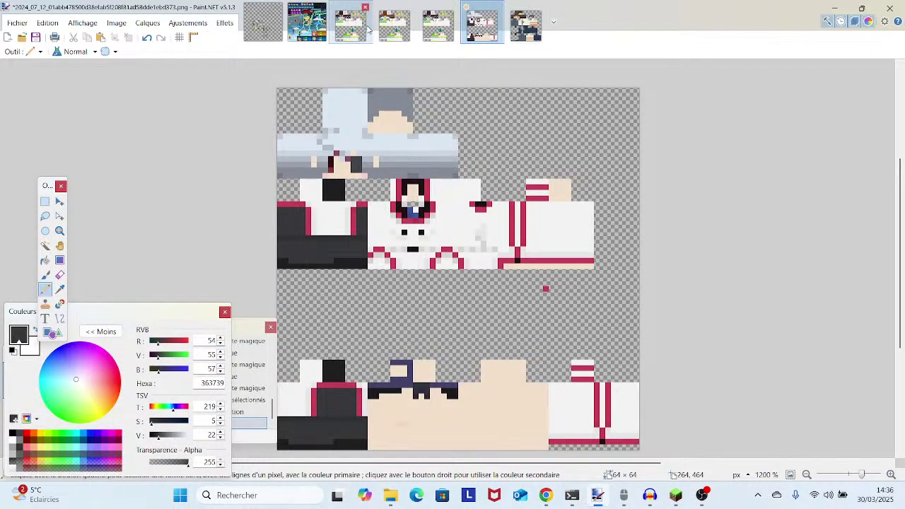
pyautogui.click(676, 500)
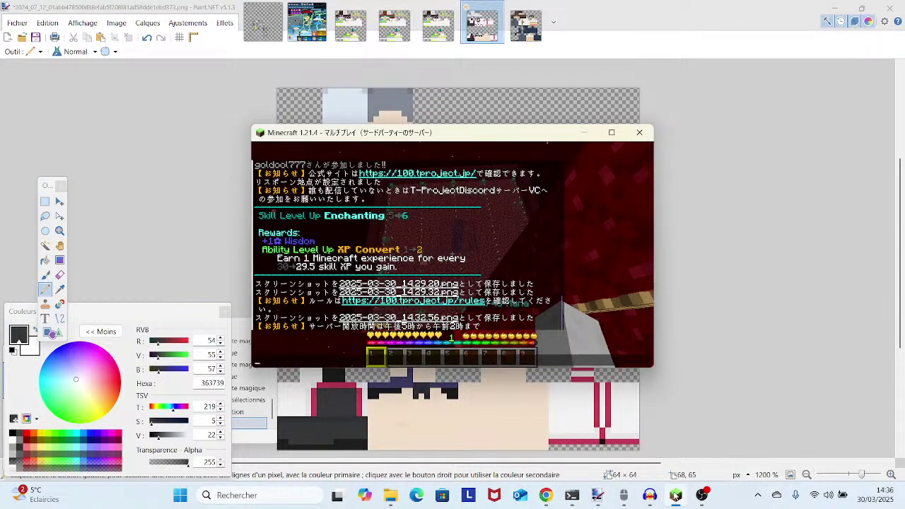
pyautogui.click(664, 390)
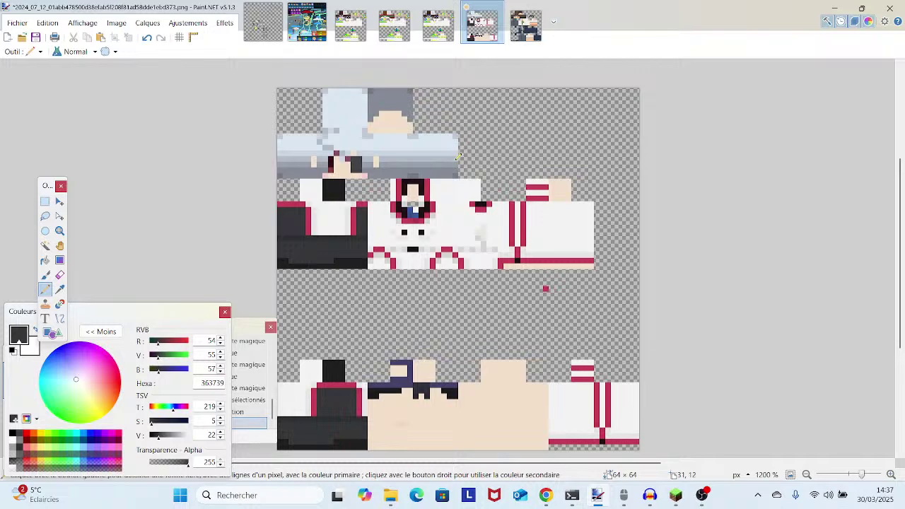
pyautogui.moveTo(455, 162); pyautogui.dragTo(485, 186)
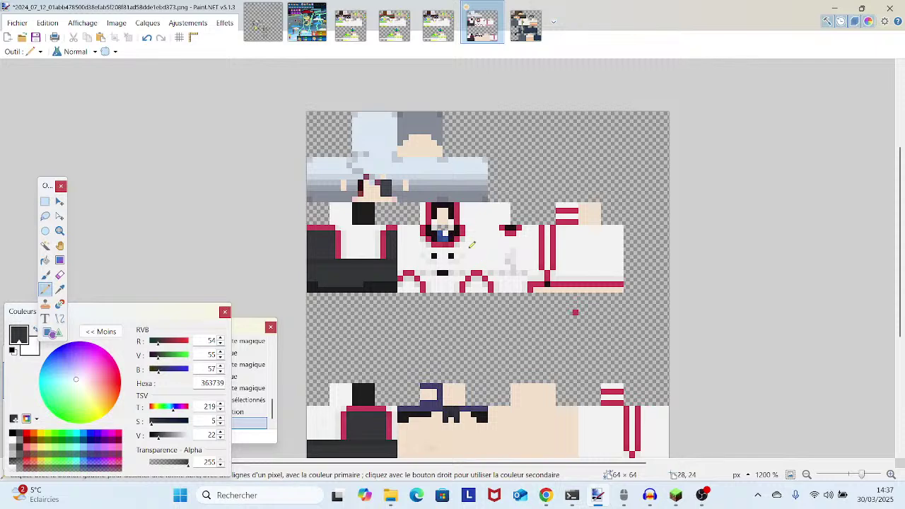
pyautogui.click(61, 290)
pyautogui.moveTo(856, 481); pyautogui.dragTo(867, 479)
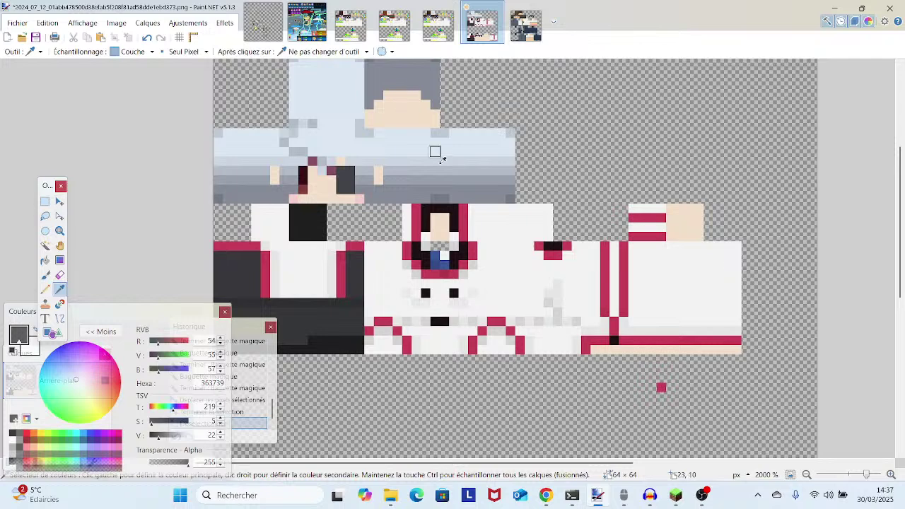
pyautogui.scroll(-3, 411, 300)
pyautogui.scroll(-5, 411, 300)
pyautogui.scroll(8, 412, 297)
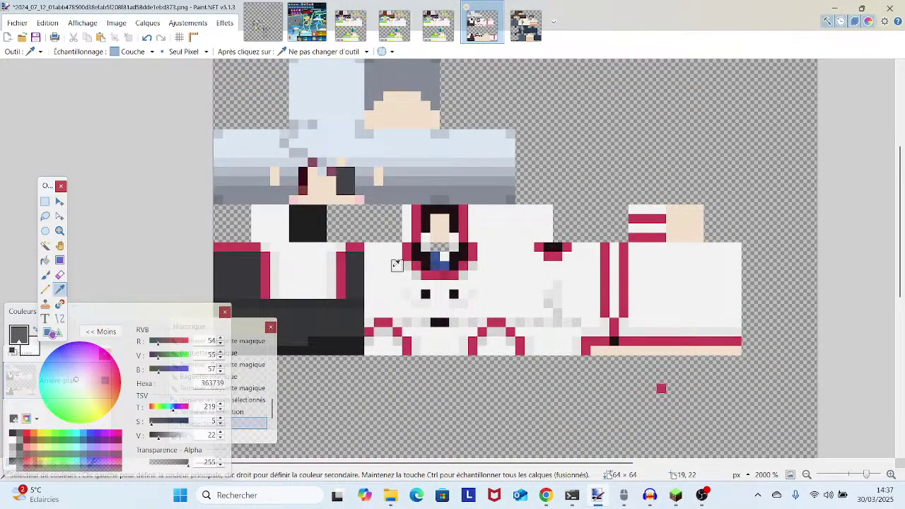
# - Return to the character group drawing and pencil a black rectangular eye about 2 by 3 pixels on the silver-haired character's sweater
pyautogui.click(266, 41)
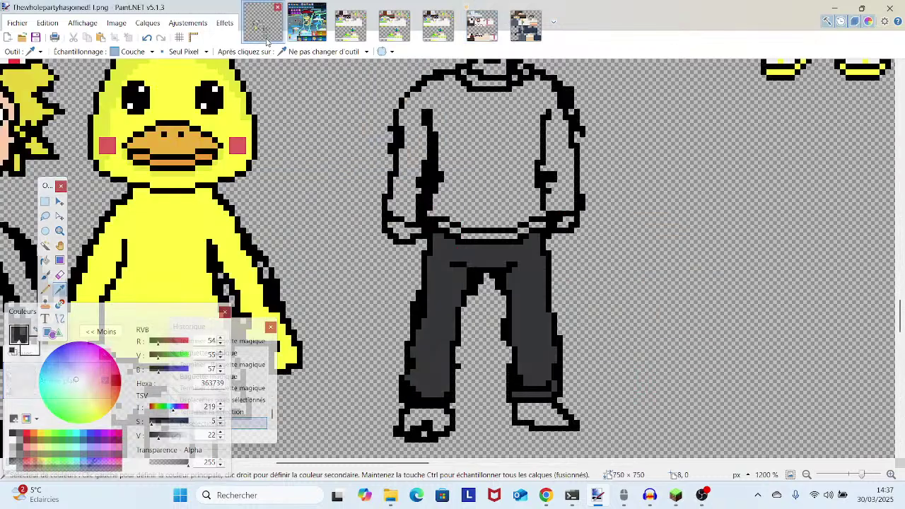
pyautogui.scroll(2, 431, 233)
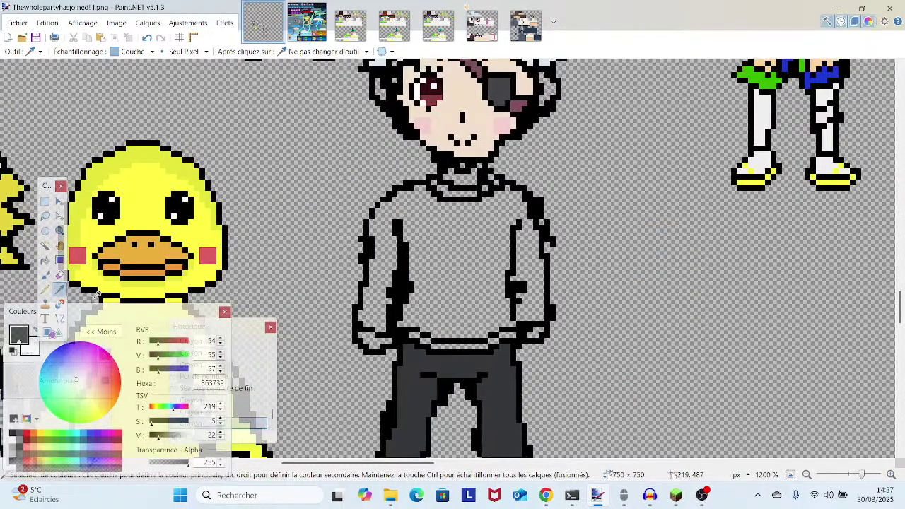
pyautogui.click(44, 288)
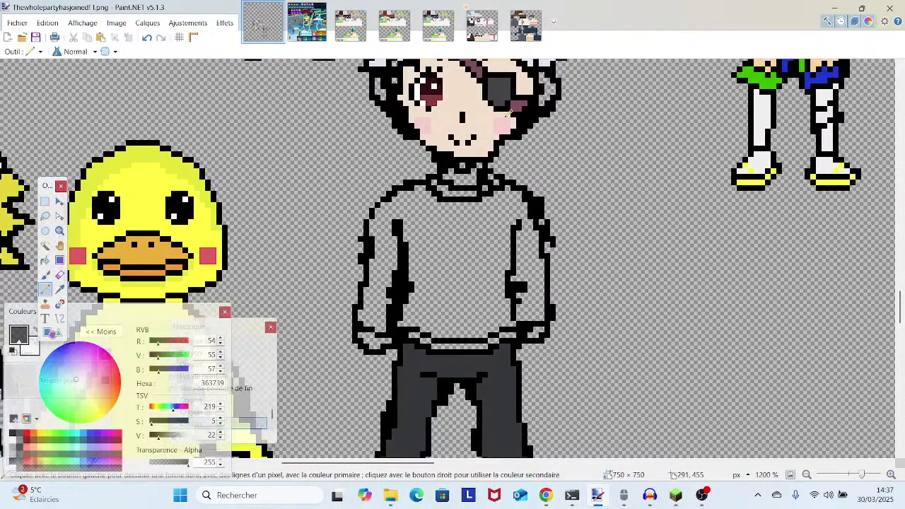
pyautogui.click(429, 248)
pyautogui.moveTo(429, 252); pyautogui.dragTo(433, 248)
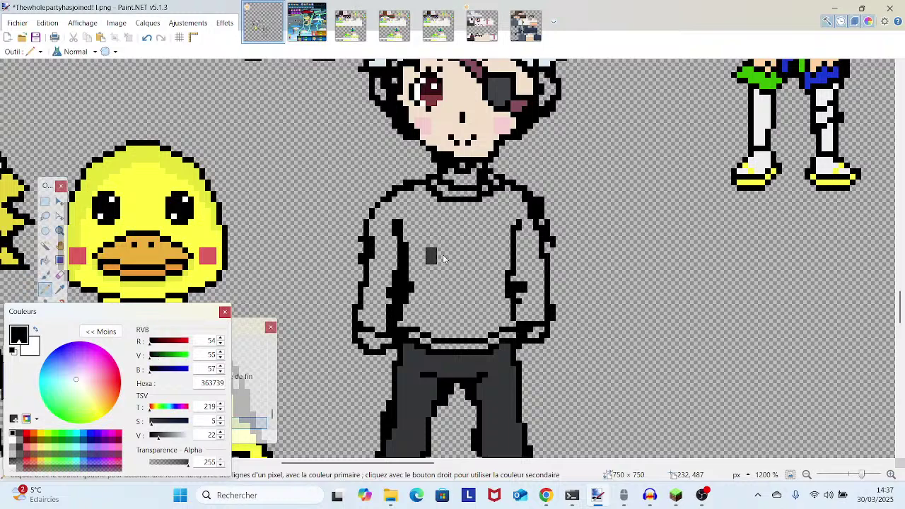
pyautogui.press('d')
pyautogui.moveTo(434, 251); pyautogui.dragTo(429, 262)
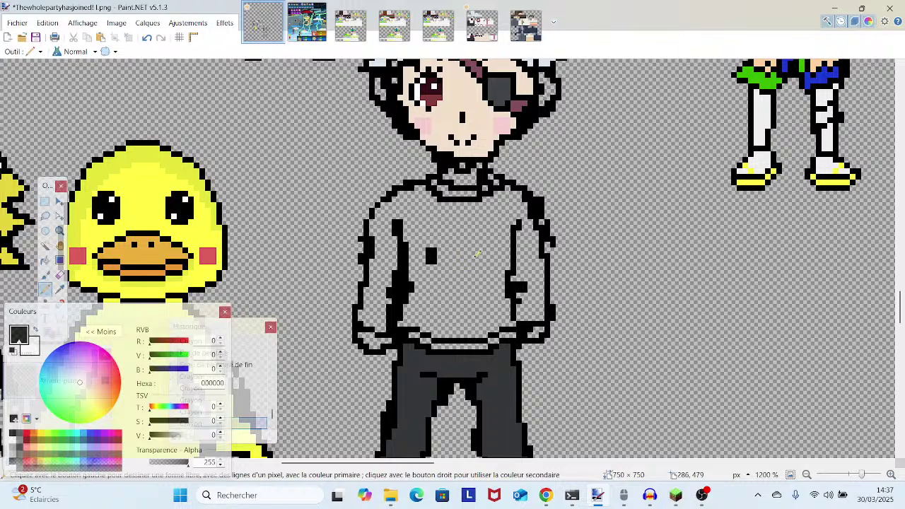
# - Pencil a matching second rectangular eye and a straight black mouth about 9 pixels long on the sweater
pyautogui.moveTo(485, 261); pyautogui.dragTo(486, 257)
pyautogui.click(492, 255)
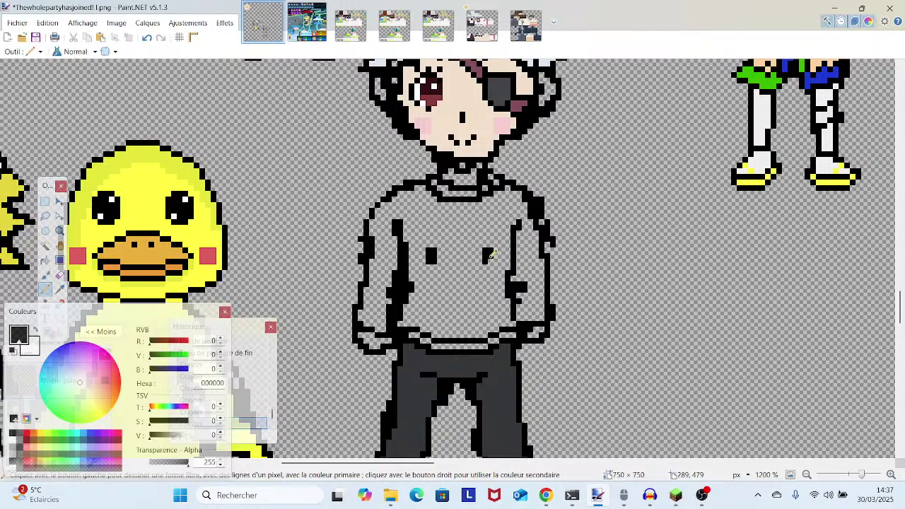
pyautogui.moveTo(434, 300); pyautogui.dragTo(483, 297)
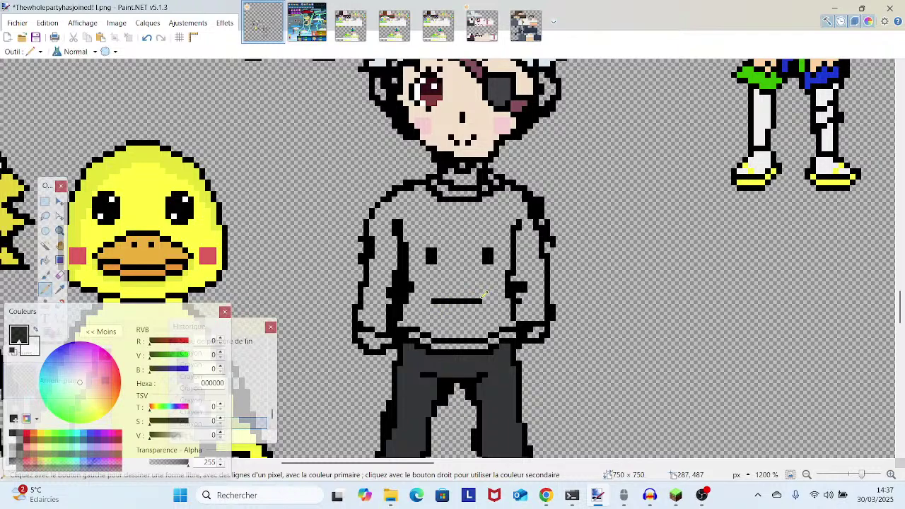
# - Compare with the white-and-red skin texture and undo the rectangular eyes and mouth drawn on the sweater
pyautogui.click(493, 41)
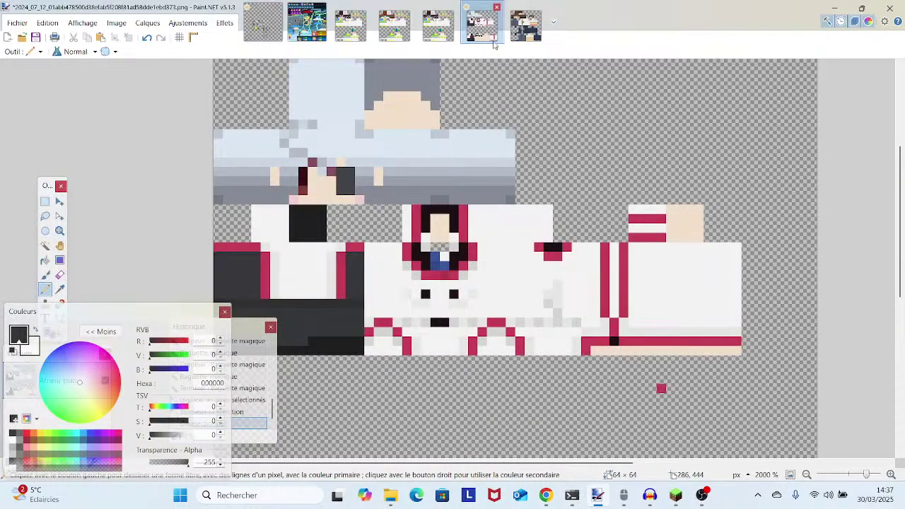
pyautogui.click(258, 26)
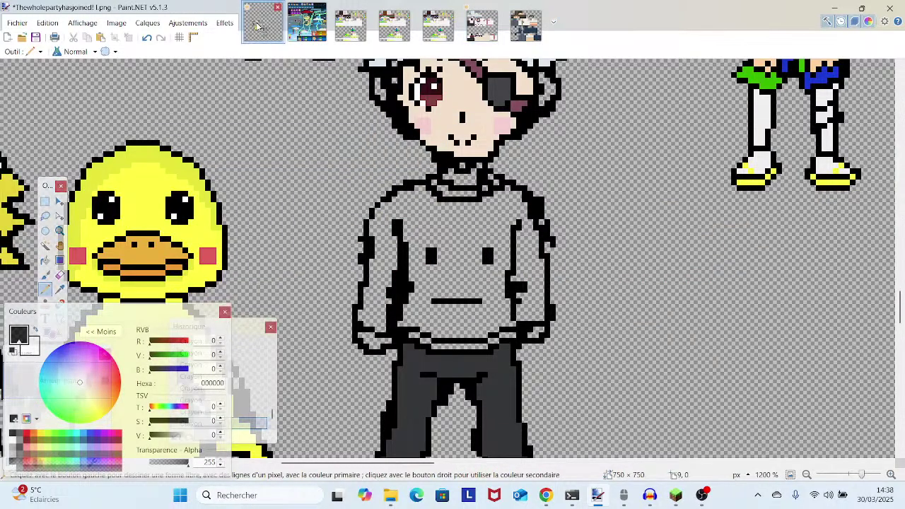
pyautogui.click(146, 39)
pyautogui.click(146, 38)
pyautogui.click(146, 39)
pyautogui.click(146, 39)
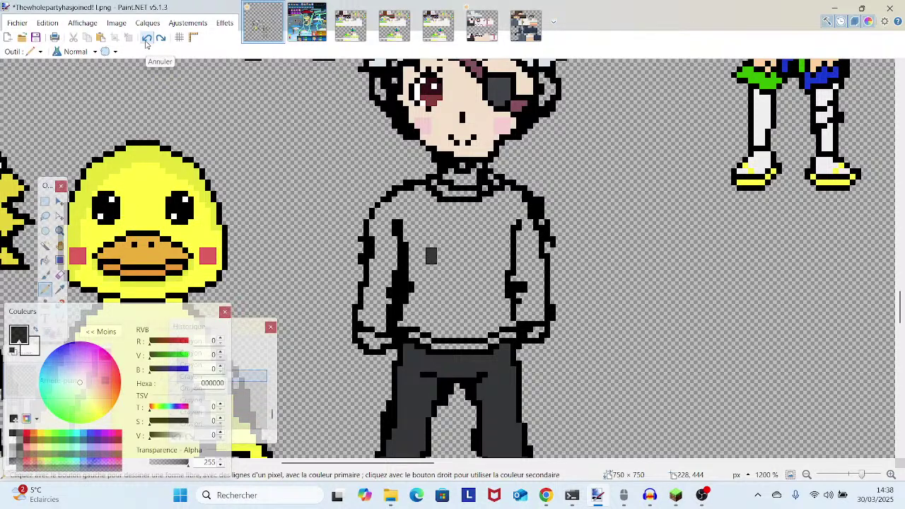
pyautogui.click(147, 39)
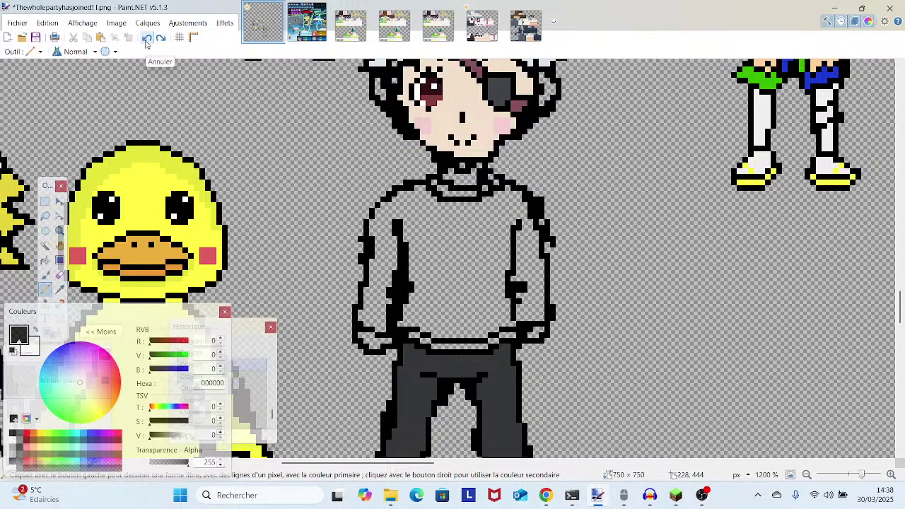
# - Pencil two rounded black eyes, each about 4 pixels across, side by side on the chest of the sweater
pyautogui.click(426, 253)
pyautogui.moveTo(438, 252); pyautogui.dragTo(429, 260)
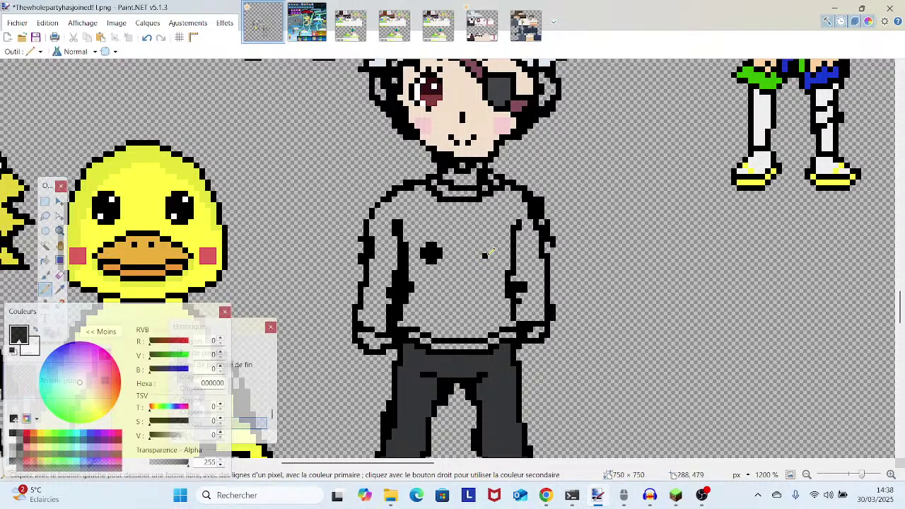
pyautogui.click(486, 252)
pyautogui.click(495, 244)
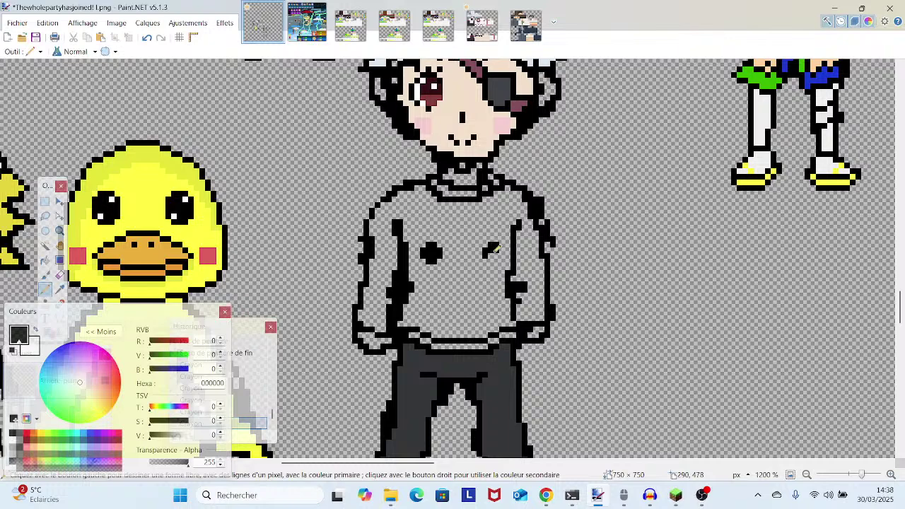
pyautogui.click(495, 256)
pyautogui.moveTo(500, 256)
pyautogui.mouseDown()
pyautogui.moveTo(481, 231)
pyautogui.moveTo(483, 303)
pyautogui.mouseUp()
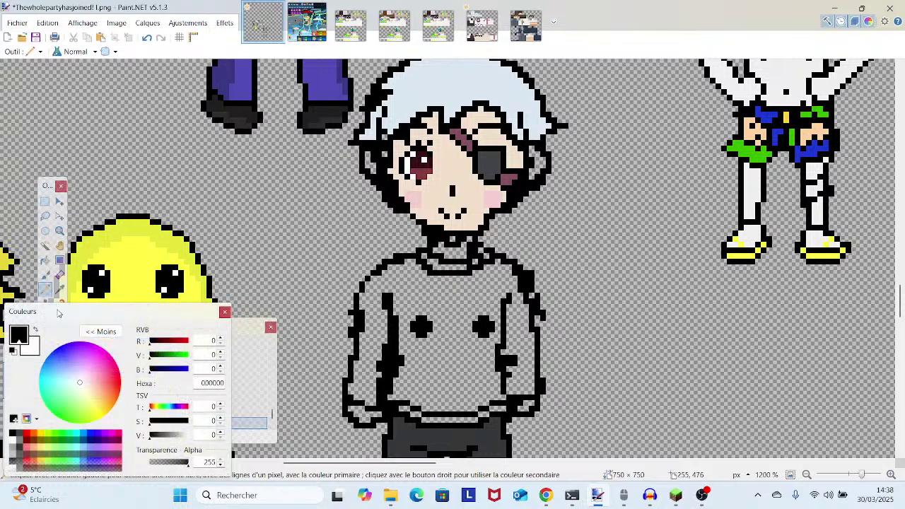
# - Undo all the strokes of the two rounded eyes on the sweater
pyautogui.click(59, 274)
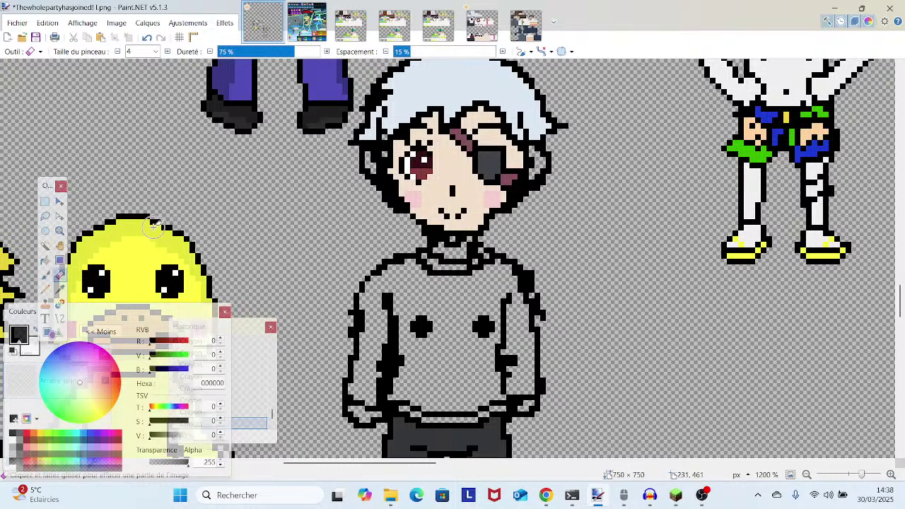
pyautogui.click(43, 290)
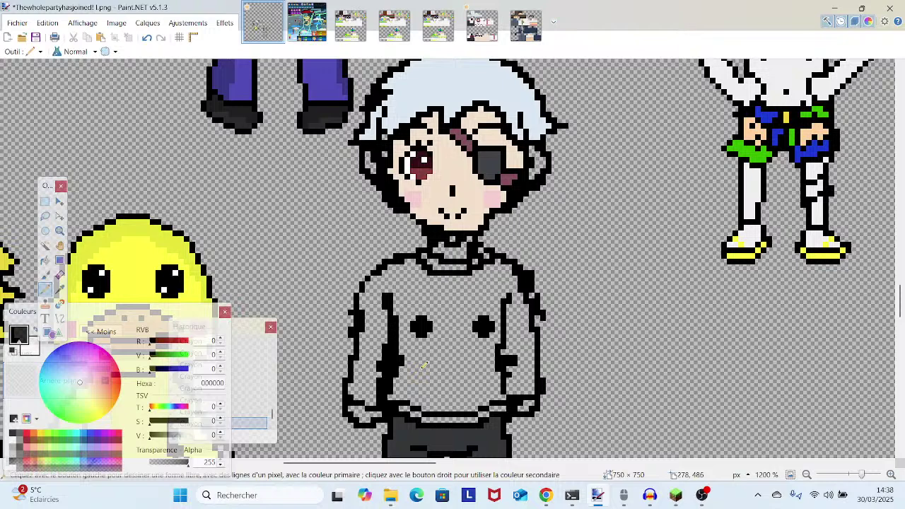
pyautogui.click(145, 39)
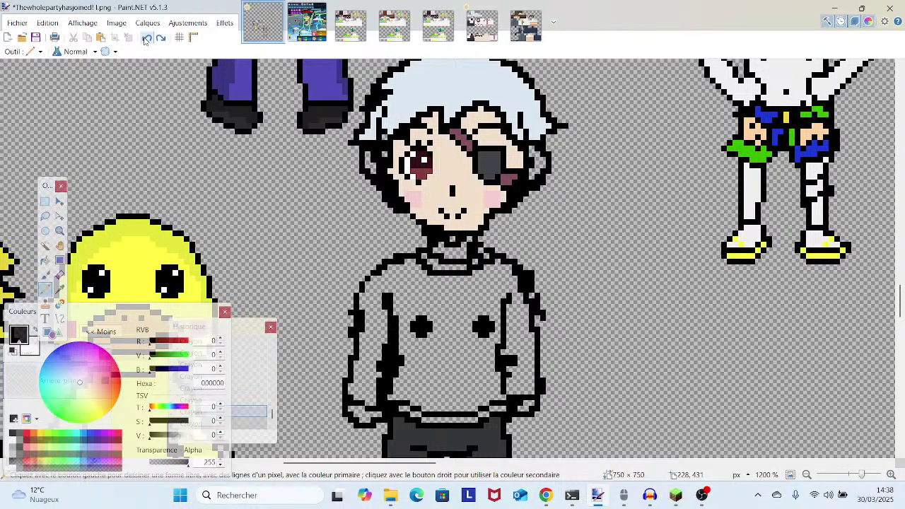
pyautogui.click(145, 39)
pyautogui.click(145, 39)
pyautogui.click(144, 39)
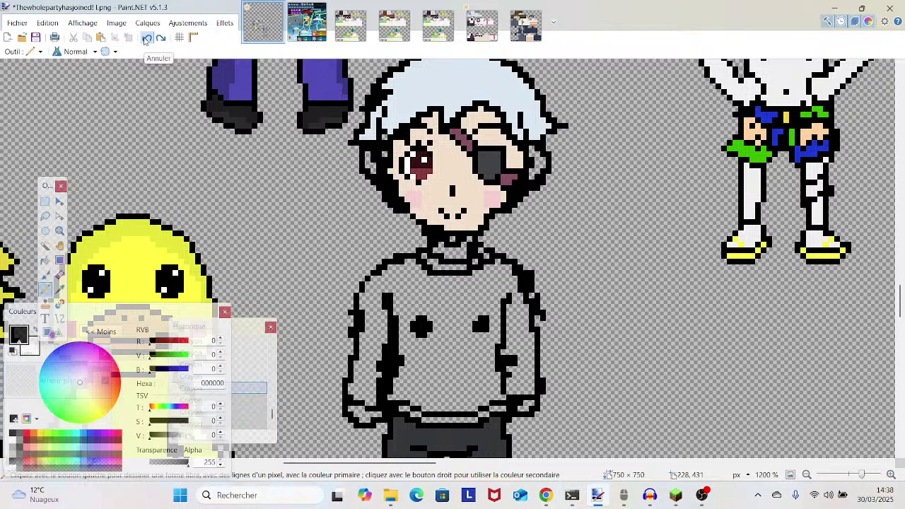
pyautogui.click(145, 39)
pyautogui.click(145, 38)
pyautogui.click(145, 39)
pyautogui.click(146, 40)
pyautogui.click(162, 42)
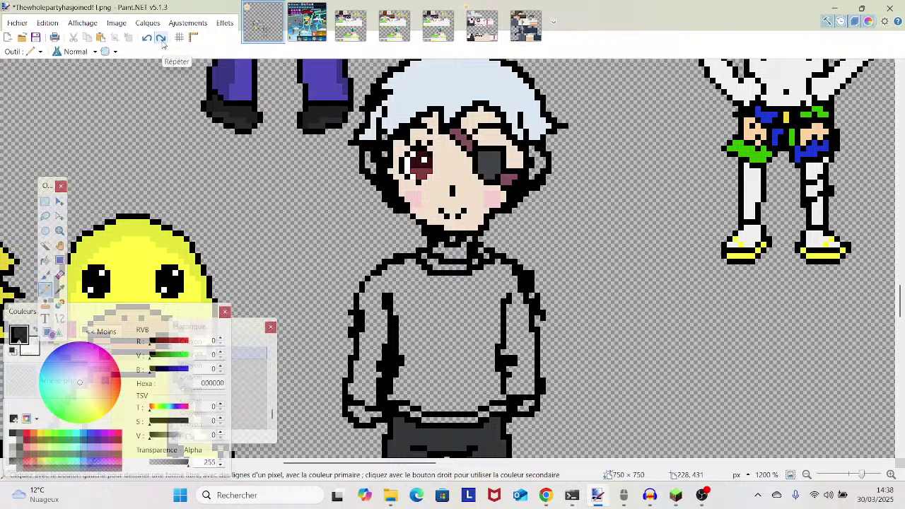
pyautogui.click(707, 502)
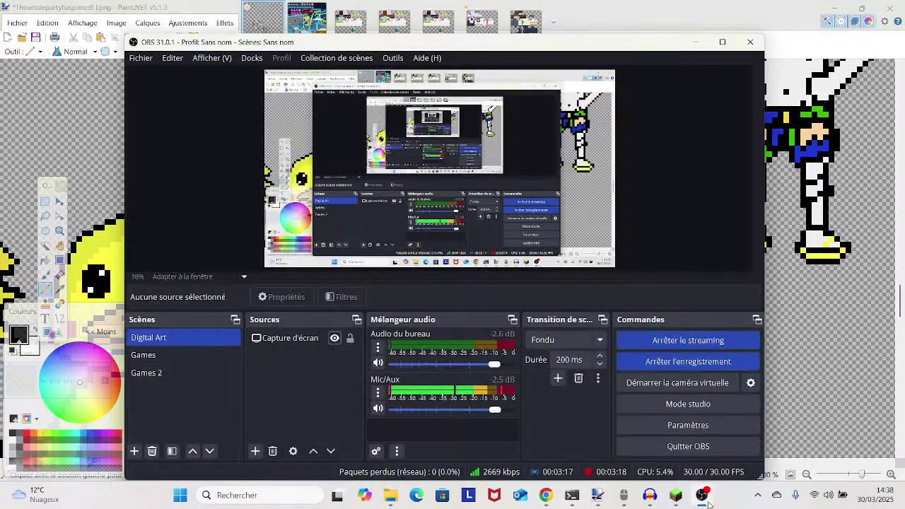
pyautogui.click(297, 338)
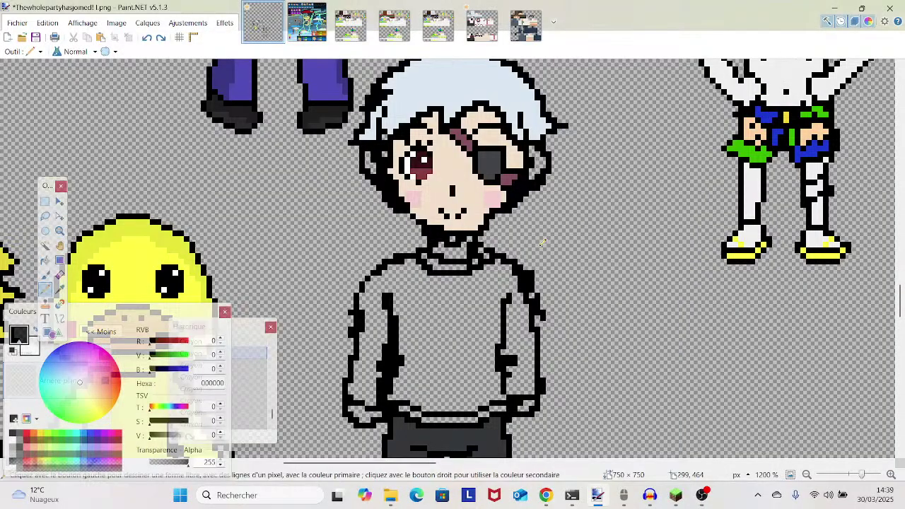
# - Move the white-and-red skin texture to third place among the open images and look at the RideableTribochool.png texture
pyautogui.scroll(-1, 542, 243)
pyautogui.click(490, 27)
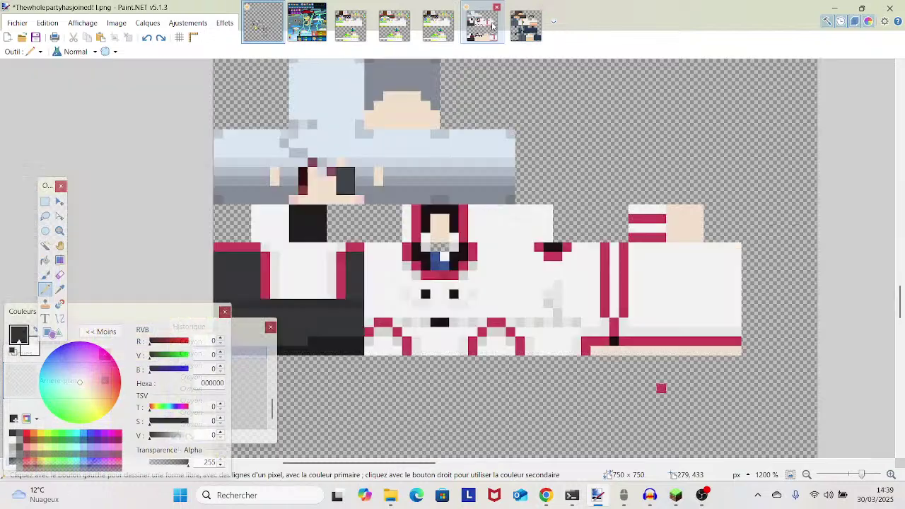
pyautogui.moveTo(415, 20); pyautogui.dragTo(368, 17)
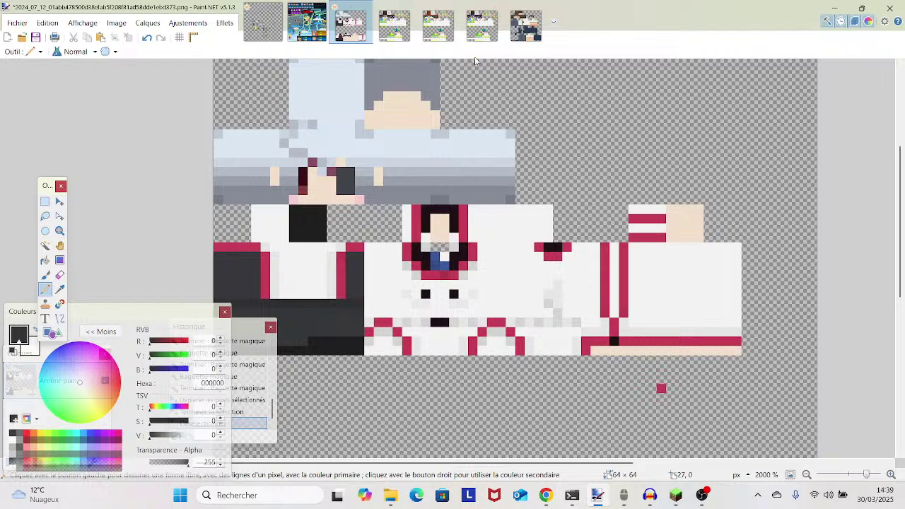
pyautogui.click(481, 21)
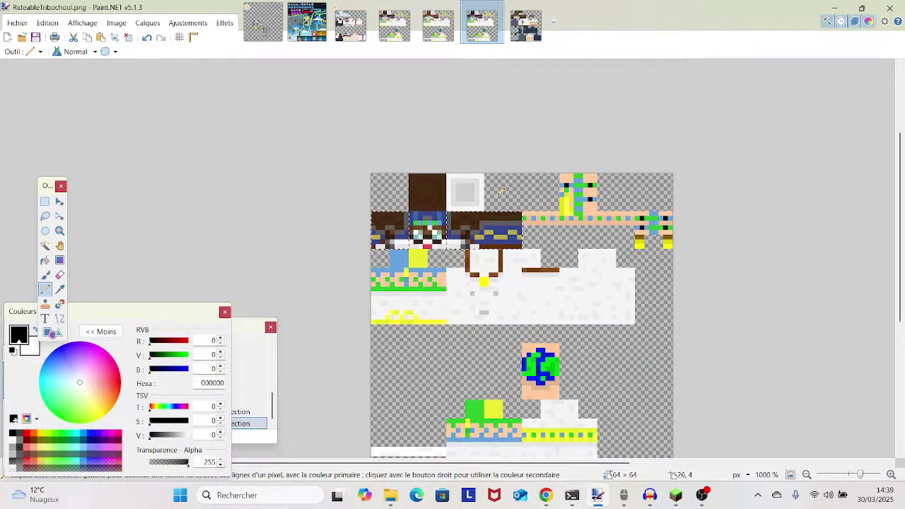
pyautogui.click(357, 30)
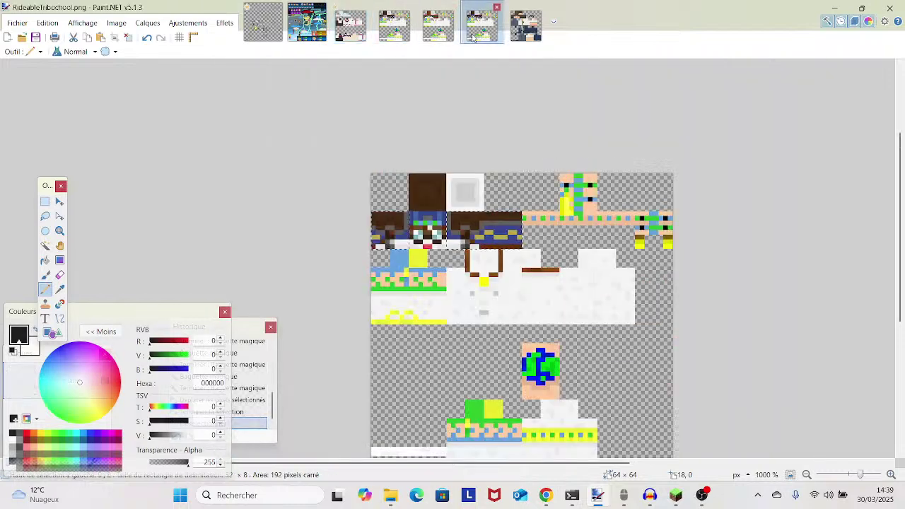
# - Compare the RideableTribochool.png texture with the white-and-red skin texture and return to the character group drawing with the Pencil tool
pyautogui.click(473, 35)
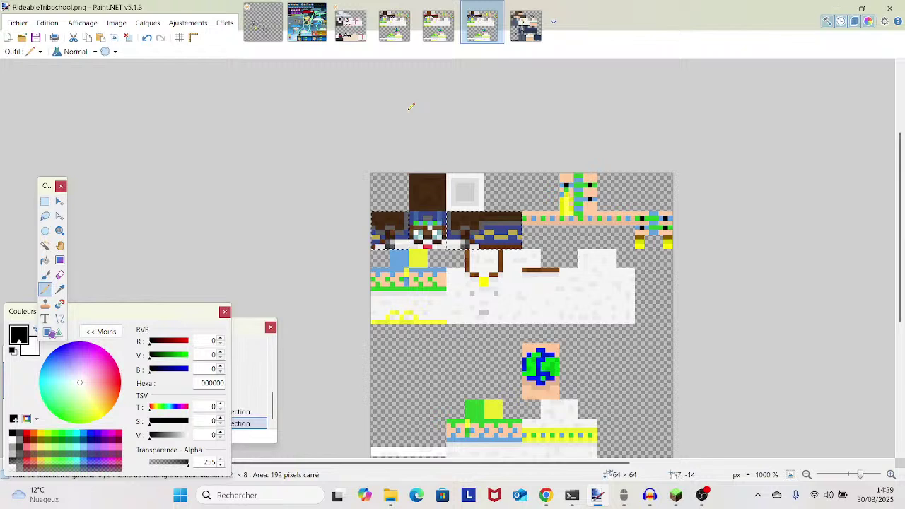
pyautogui.click(60, 289)
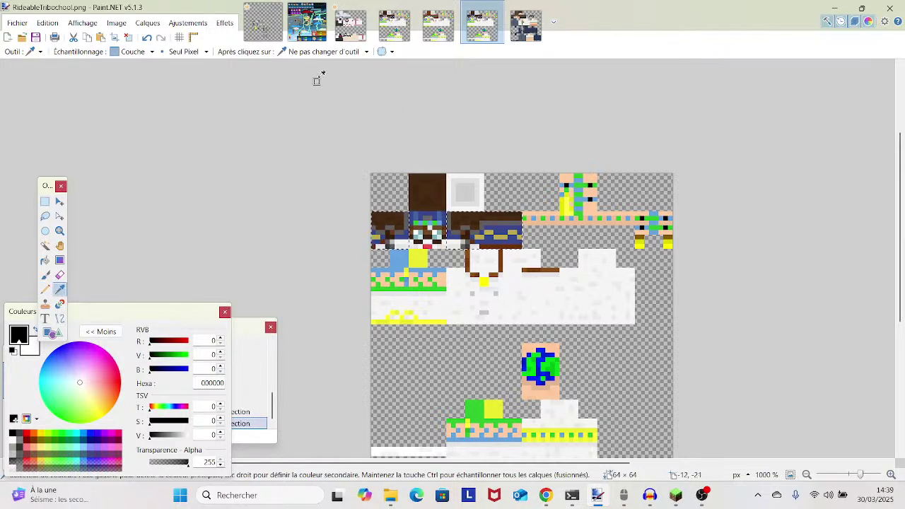
pyautogui.click(351, 25)
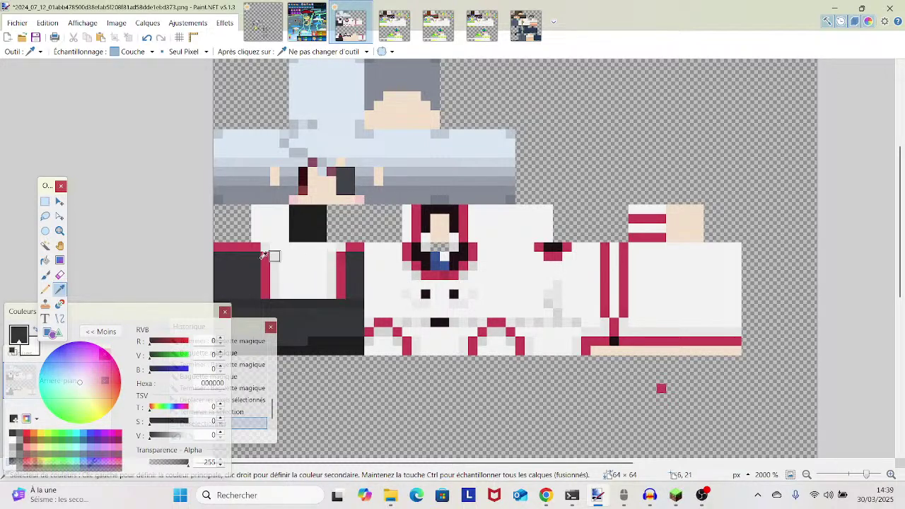
pyautogui.click(46, 289)
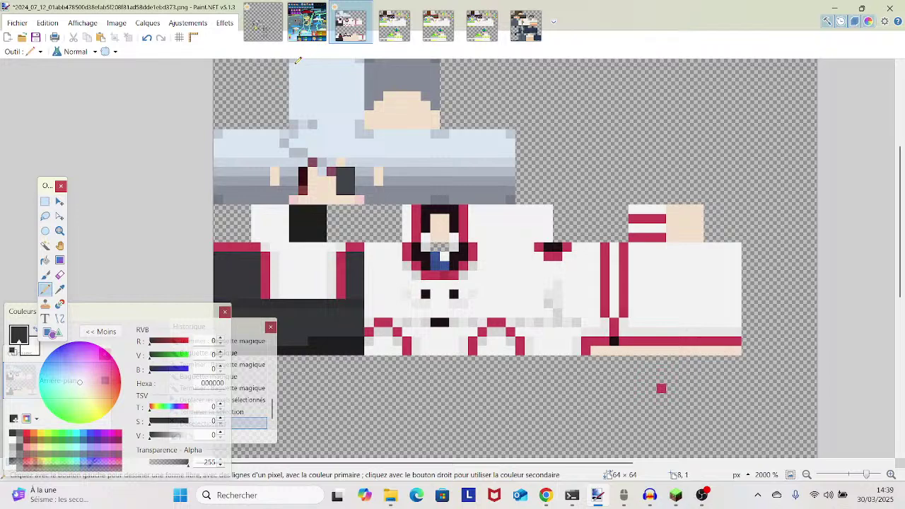
pyautogui.click(263, 22)
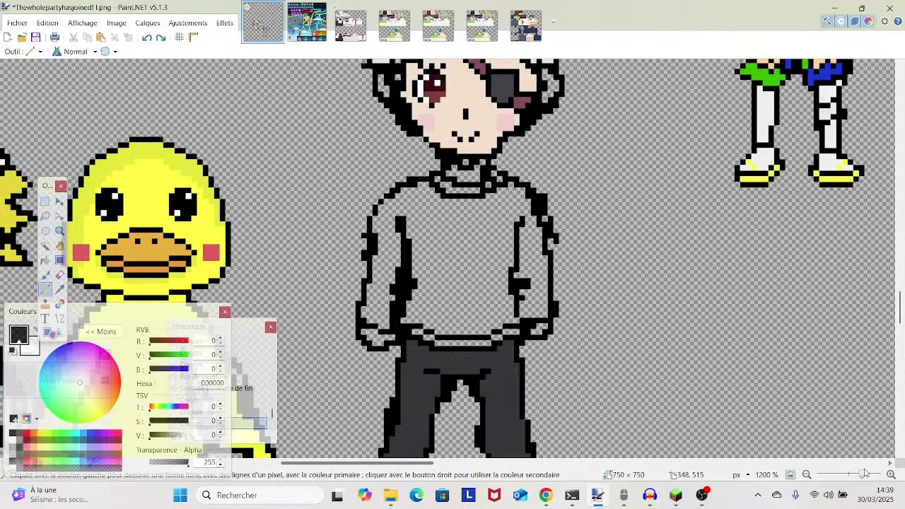
# - Pencil small black pixels inside the two cuffs beside the hem of the silver-haired character's sweater
pyautogui.moveTo(863, 476); pyautogui.dragTo(870, 476)
pyautogui.moveTo(700, 363); pyautogui.dragTo(692, 218)
pyautogui.moveTo(359, 206)
pyautogui.mouseDown()
pyautogui.moveTo(380, 212)
pyautogui.moveTo(381, 260)
pyautogui.moveTo(346, 257)
pyautogui.mouseUp()
pyautogui.moveTo(556, 271)
pyautogui.mouseDown()
pyautogui.moveTo(558, 224)
pyautogui.moveTo(574, 247)
pyautogui.moveTo(519, 417)
pyautogui.mouseUp()
pyautogui.click(573, 215)
pyautogui.click(584, 214)
pyautogui.moveTo(530, 370); pyautogui.dragTo(549, 277)
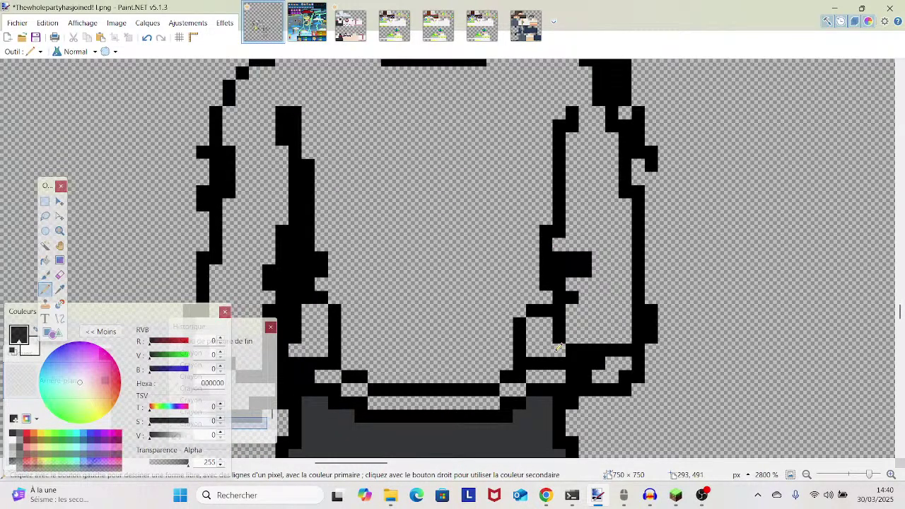
pyautogui.click(546, 352)
pyautogui.moveTo(409, 356); pyautogui.dragTo(450, 307)
pyautogui.click(350, 301)
pyautogui.moveTo(347, 305)
pyautogui.mouseDown()
pyautogui.moveTo(335, 389)
pyautogui.moveTo(383, 319)
pyautogui.mouseUp()
# - Erase the surplus black pixels along the left sleeve and cuff outline of the sweater with a 1-pixel eraser
pyautogui.click(59, 274)
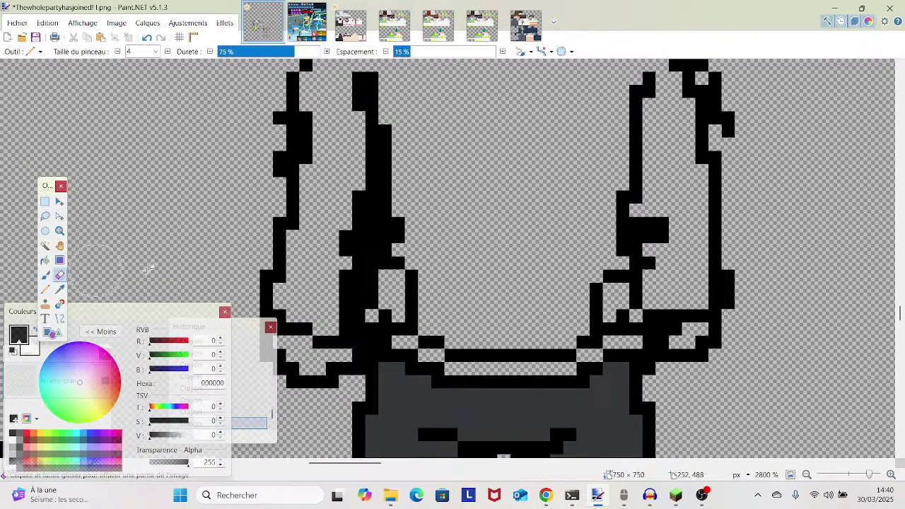
pyautogui.moveTo(257, 121); pyautogui.dragTo(324, 79)
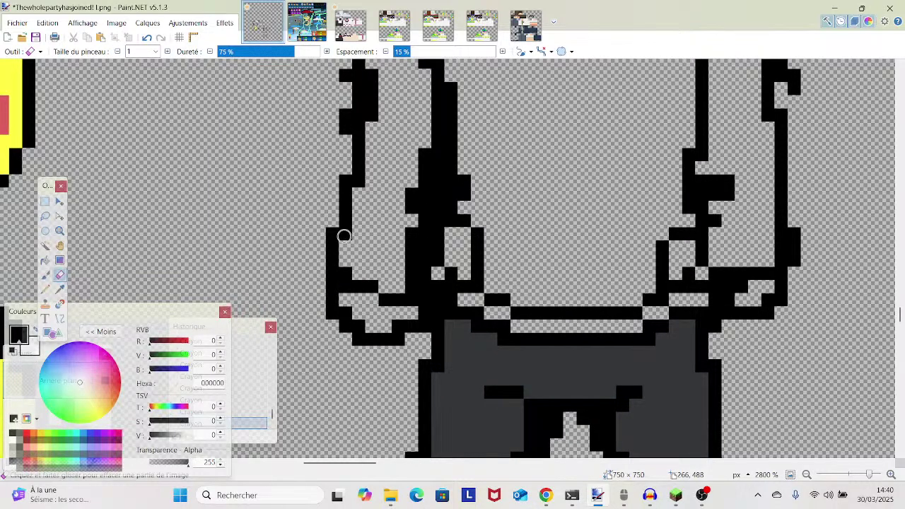
pyautogui.click(345, 274)
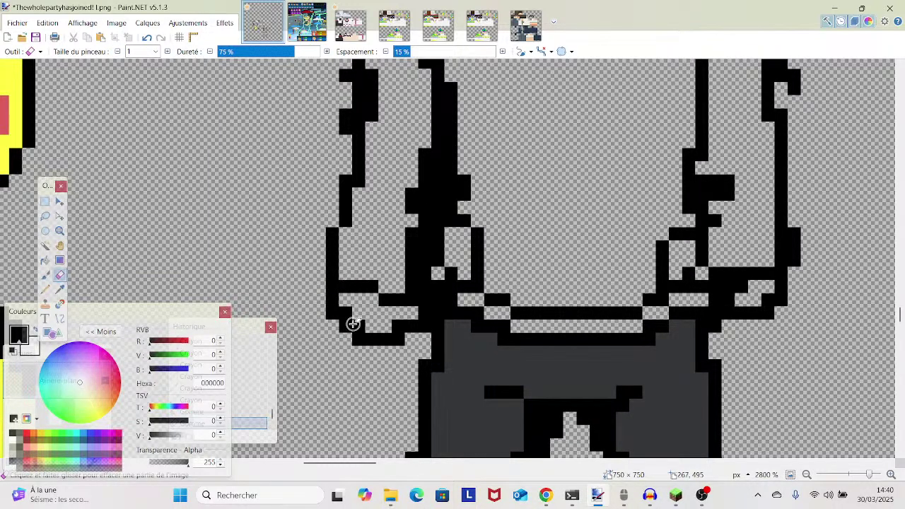
pyautogui.click(360, 324)
pyautogui.click(397, 326)
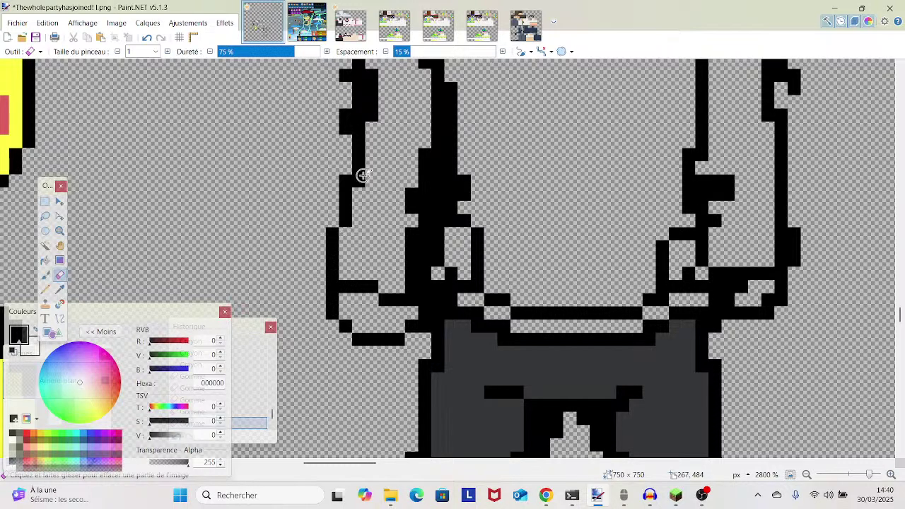
pyautogui.scroll(3, 325, 311)
pyautogui.moveTo(322, 307); pyautogui.dragTo(340, 250)
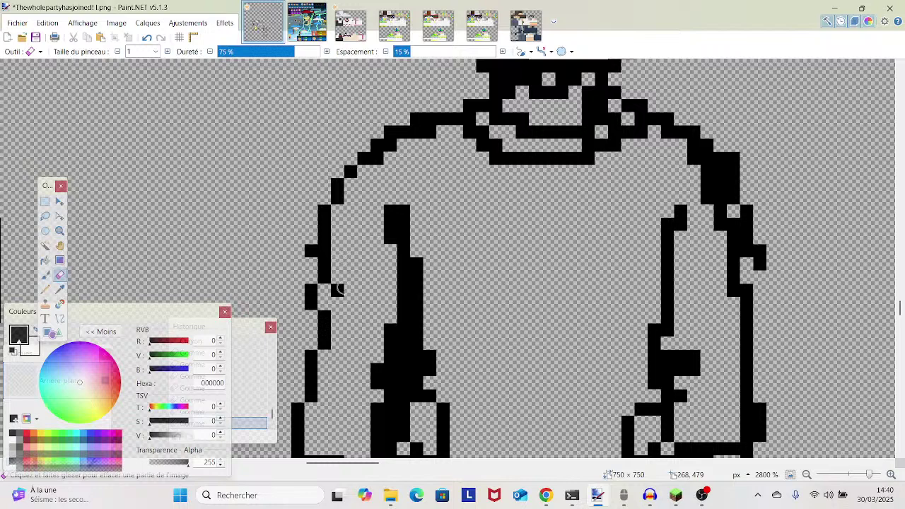
pyautogui.click(338, 287)
# - Erase the surplus black pixels at both corners of the sweater's hem
pyautogui.moveTo(447, 264); pyautogui.dragTo(368, 159)
pyautogui.scroll(-3, 392, 188)
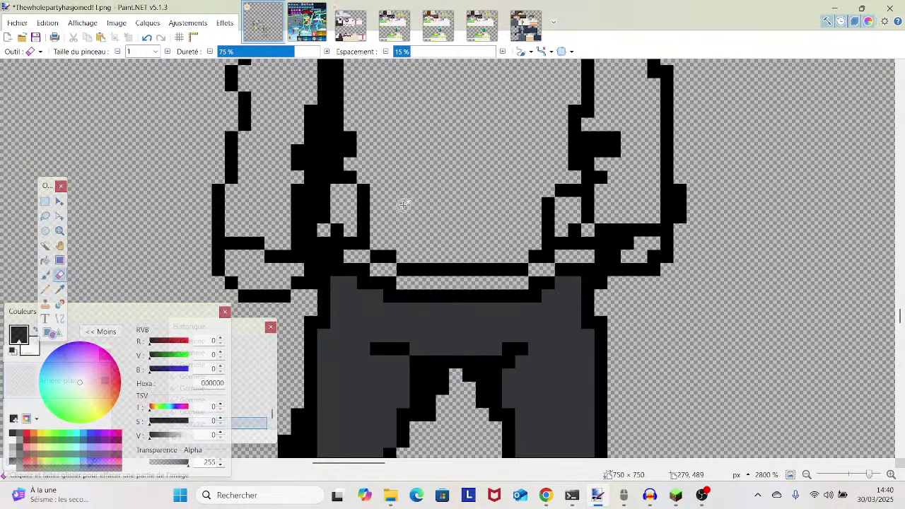
pyautogui.moveTo(600, 229); pyautogui.dragTo(556, 352)
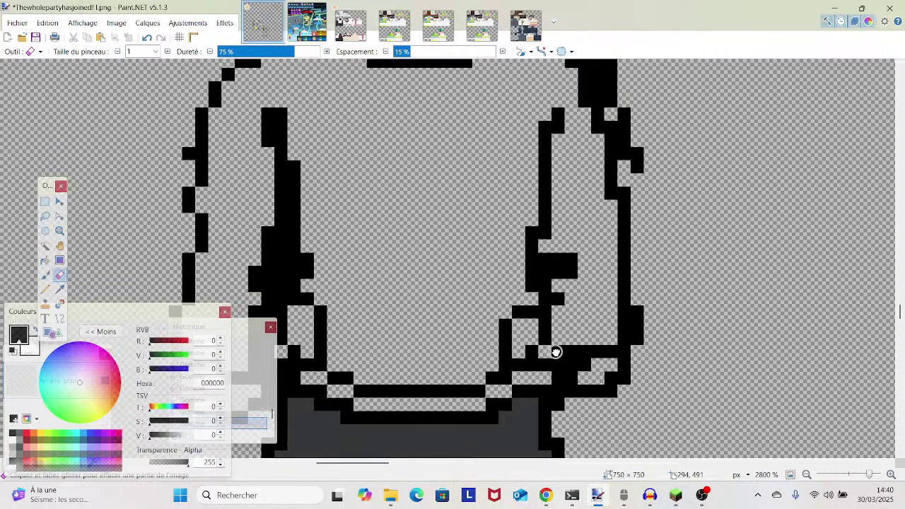
pyautogui.scroll(-3, 556, 353)
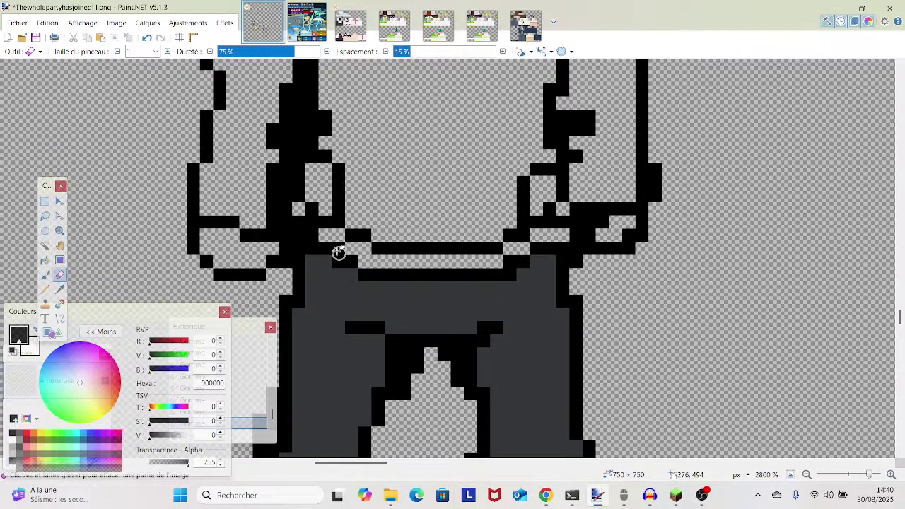
pyautogui.click(510, 261)
pyautogui.moveTo(389, 214); pyautogui.dragTo(365, 191)
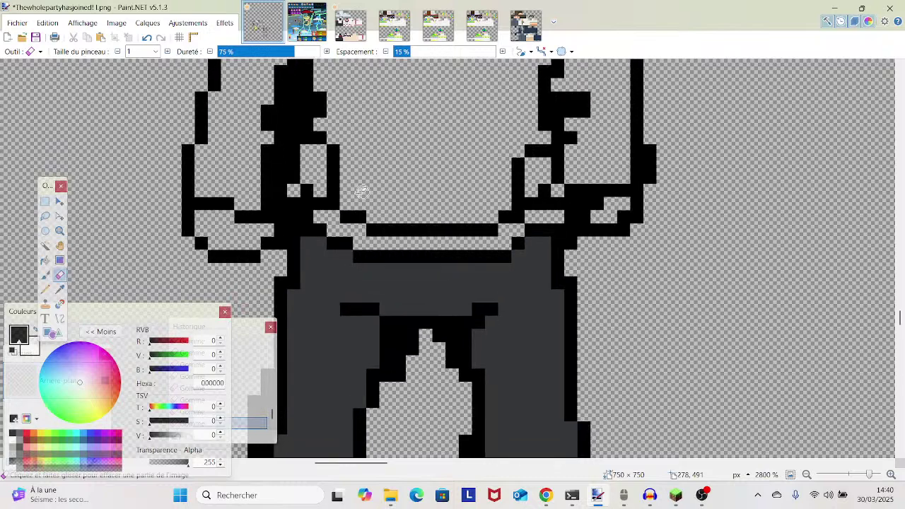
pyautogui.click(306, 219)
# - Check the white-and-red skin texture and the TribochoolandfriendsvsZephystord image as references and return to the sweater drawing
pyautogui.scroll(3, 306, 219)
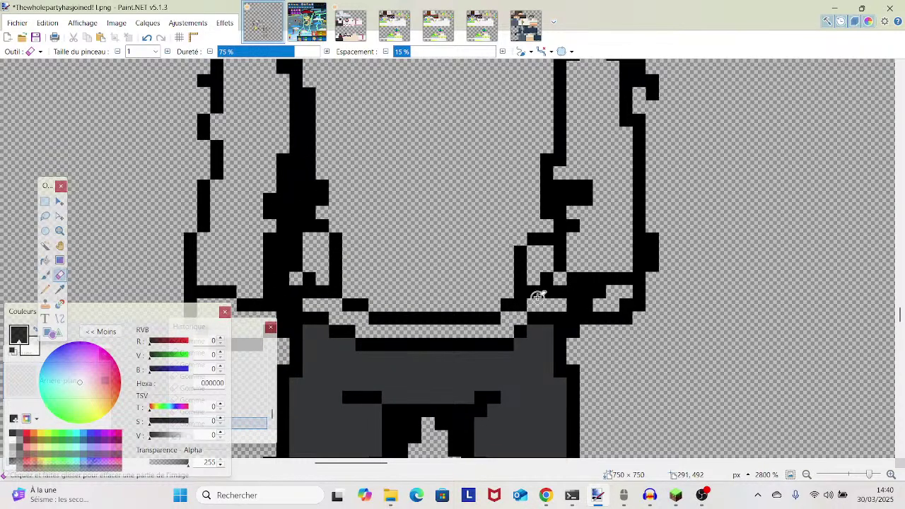
pyautogui.scroll(6, 408, 262)
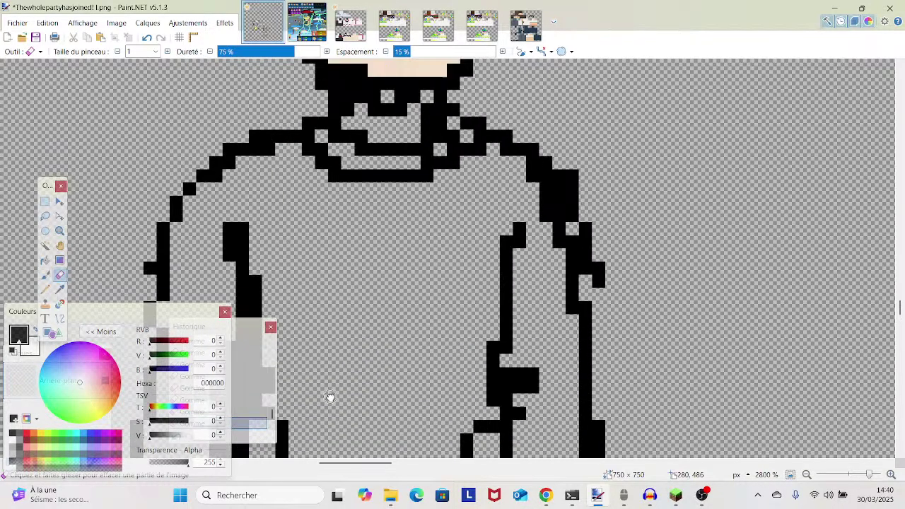
pyautogui.click(351, 26)
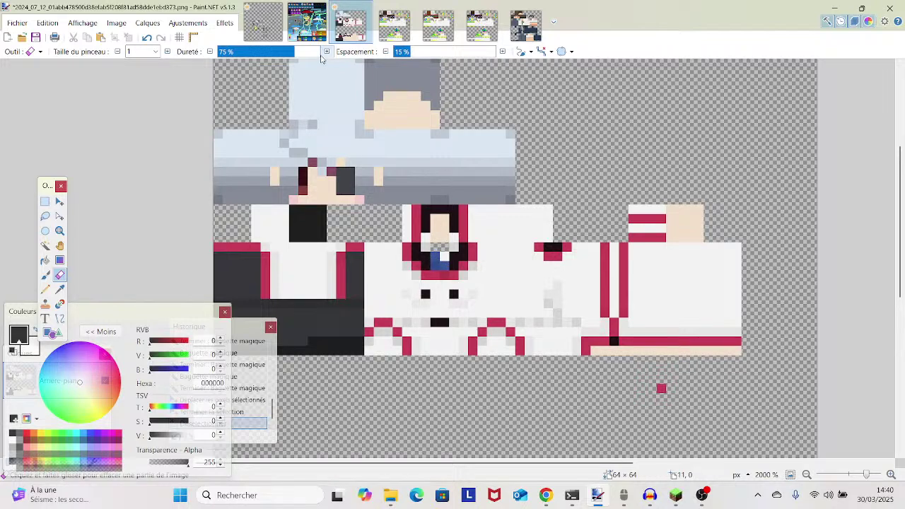
pyautogui.click(306, 25)
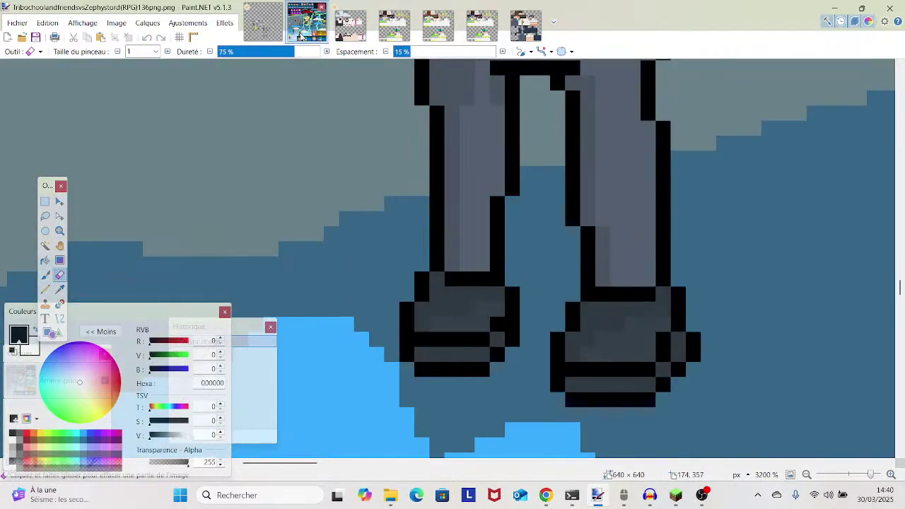
pyautogui.click(350, 25)
pyautogui.click(263, 26)
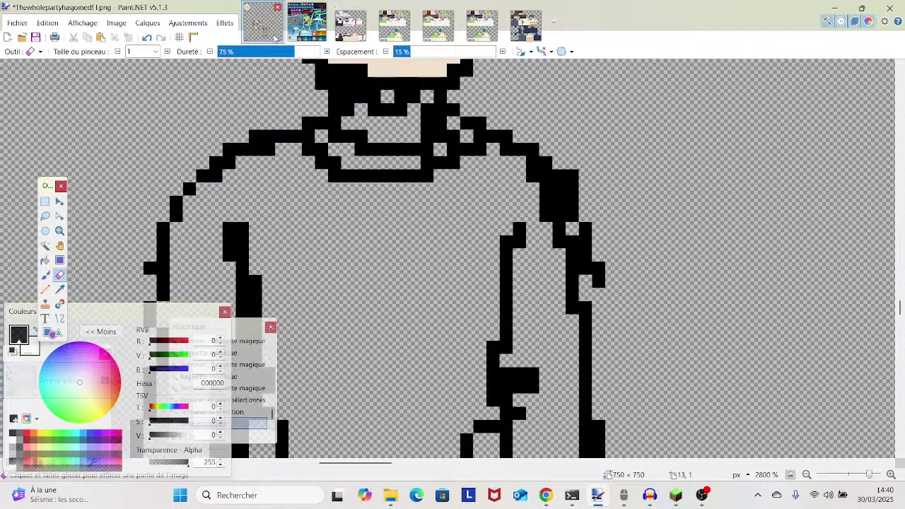
# - Erase the lower outline of the sweater's collar and part of the line above it
pyautogui.scroll(2, 317, 175)
pyautogui.moveTo(340, 232); pyautogui.dragTo(420, 232)
pyautogui.click(335, 231)
pyautogui.moveTo(374, 206); pyautogui.dragTo(361, 193)
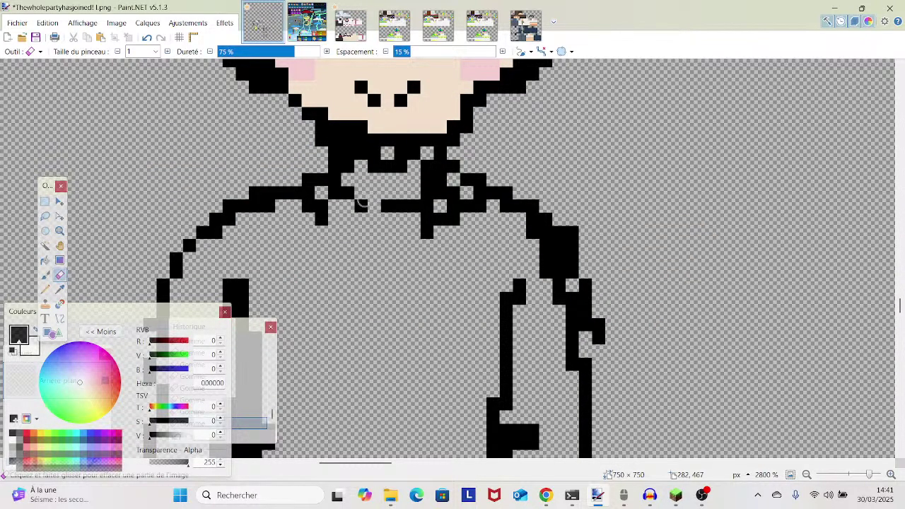
pyautogui.click(361, 206)
# - Pencil a black pointed collar flap on the left side of the neck, undoing misplaced pixels
pyautogui.click(45, 289)
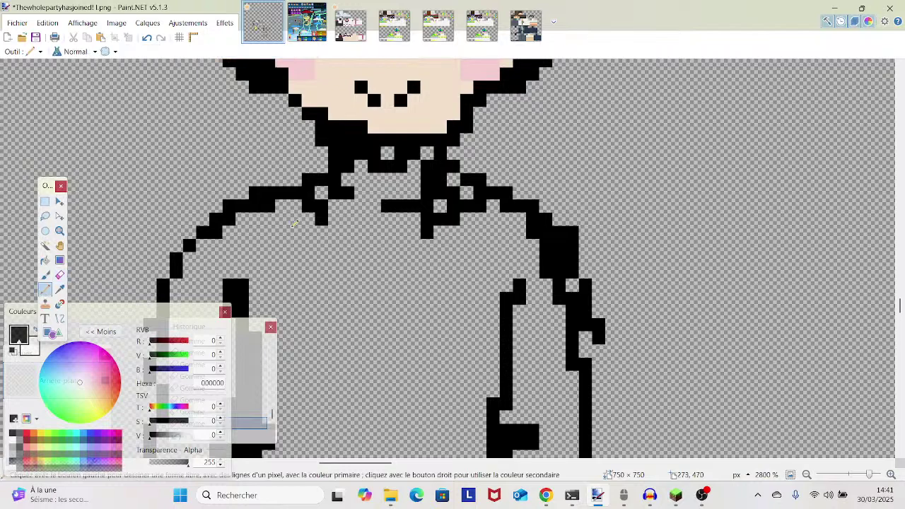
pyautogui.moveTo(342, 206); pyautogui.dragTo(335, 219)
pyautogui.click(147, 38)
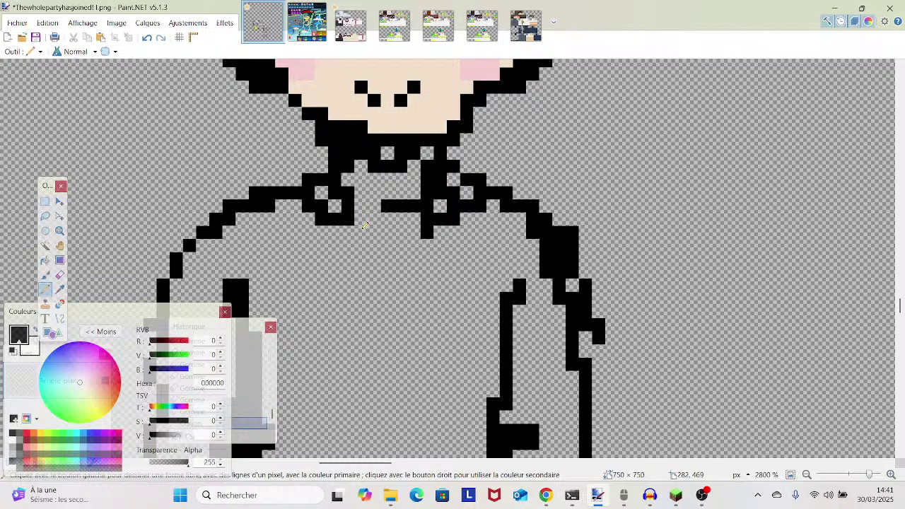
pyautogui.click(363, 215)
pyautogui.click(147, 38)
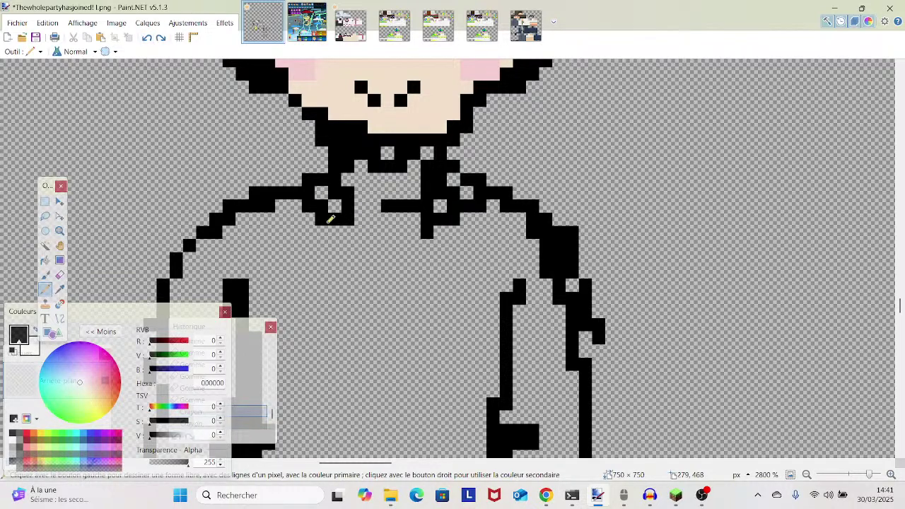
pyautogui.moveTo(347, 225)
pyautogui.mouseDown()
pyautogui.moveTo(359, 226)
pyautogui.moveTo(363, 210)
pyautogui.mouseUp()
pyautogui.click(341, 227)
pyautogui.click(362, 203)
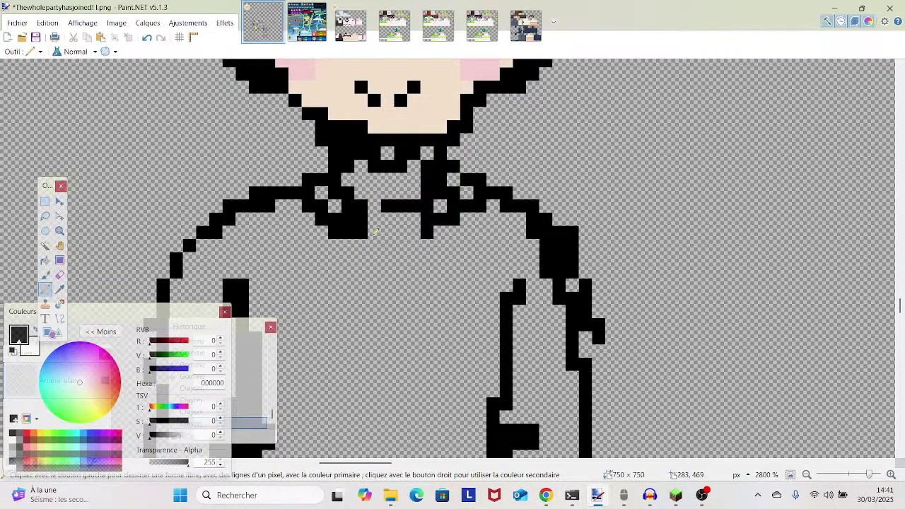
# - Pencil a round pendant about 5 pixels across with one white pixel under the collar, and draw the right collar flap joining it
pyautogui.moveTo(373, 241)
pyautogui.mouseDown()
pyautogui.moveTo(388, 241)
pyautogui.moveTo(362, 241)
pyautogui.moveTo(347, 265)
pyautogui.moveTo(379, 297)
pyautogui.moveTo(400, 279)
pyautogui.moveTo(400, 256)
pyautogui.mouseUp()
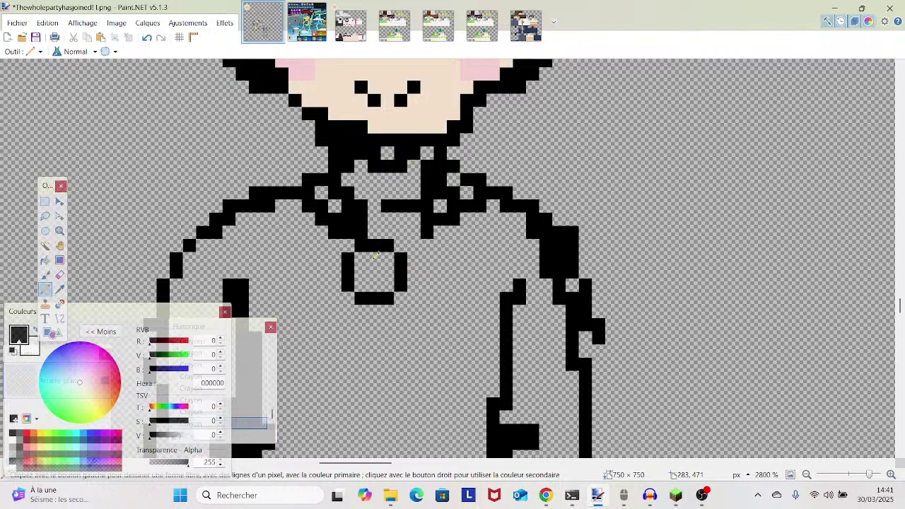
pyautogui.rightClick(385, 258)
pyautogui.moveTo(868, 476)
pyautogui.mouseDown()
pyautogui.moveTo(855, 481)
pyautogui.moveTo(869, 481)
pyautogui.mouseUp()
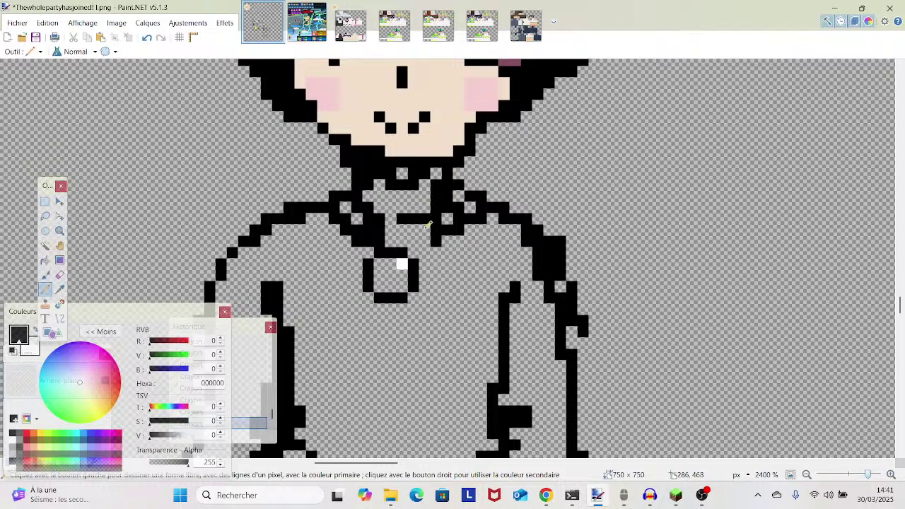
pyautogui.moveTo(423, 243)
pyautogui.mouseDown()
pyautogui.moveTo(424, 253)
pyautogui.moveTo(435, 245)
pyautogui.mouseUp()
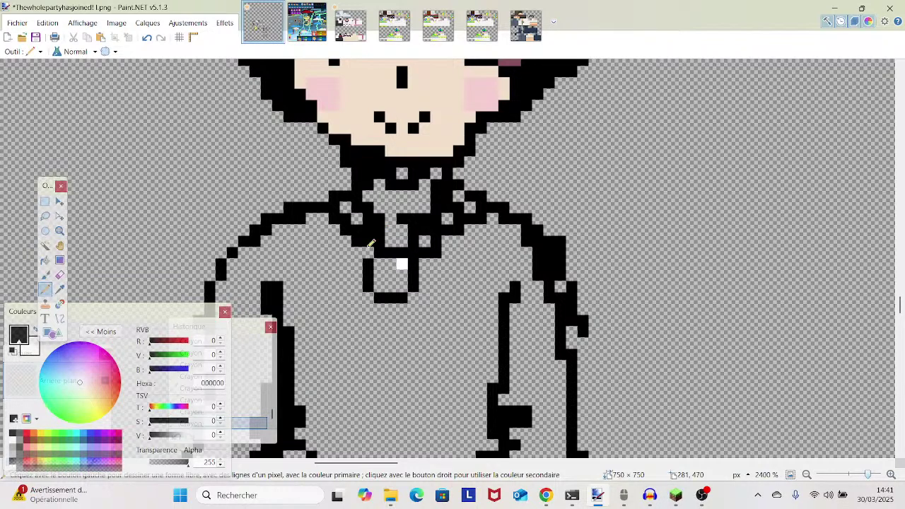
# - Pencil a black spiky hair outline about 23 pixels wide in the empty area between the jester-hatted character and the "Soozu Usagi and Souma" note
pyautogui.moveTo(860, 480); pyautogui.dragTo(855, 479)
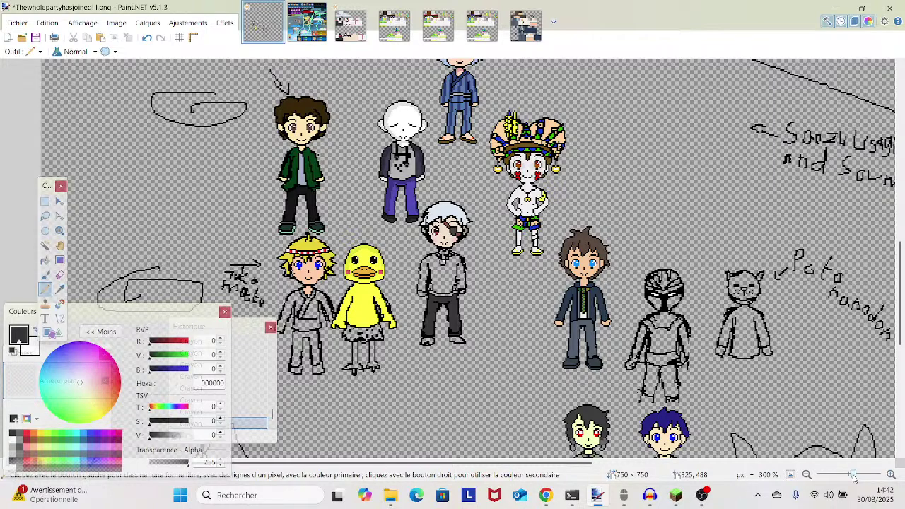
pyautogui.moveTo(716, 310)
pyautogui.mouseDown()
pyautogui.moveTo(626, 362)
pyautogui.moveTo(607, 355)
pyautogui.moveTo(572, 373)
pyautogui.mouseUp()
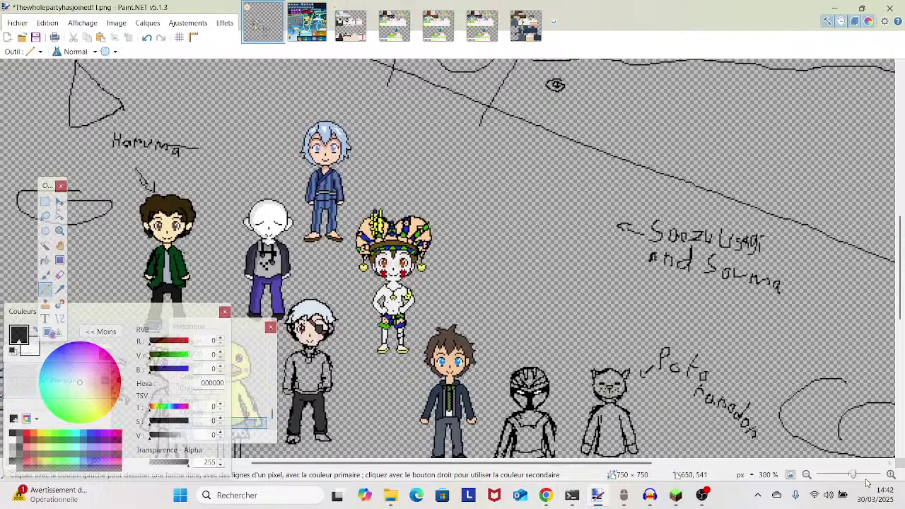
pyautogui.moveTo(848, 482)
pyautogui.mouseDown()
pyautogui.moveTo(840, 479)
pyautogui.moveTo(853, 481)
pyautogui.mouseUp()
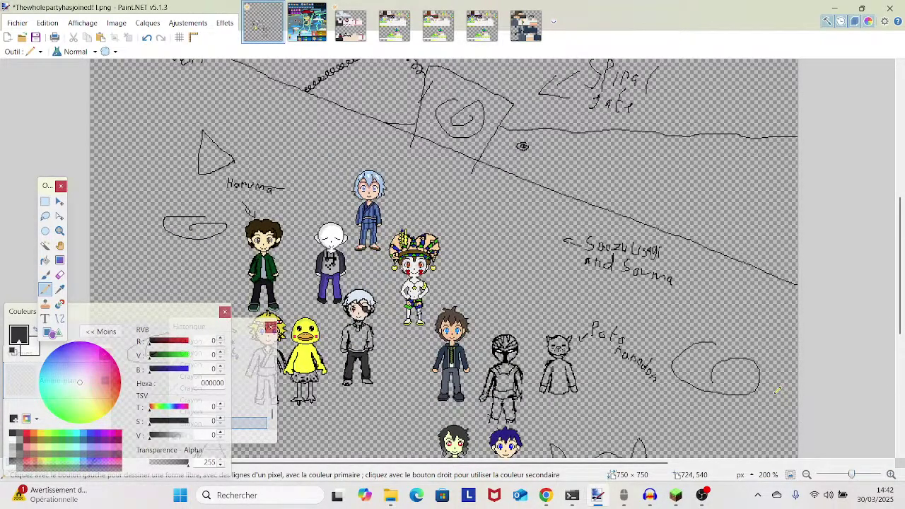
pyautogui.scroll(-2, 778, 390)
pyautogui.scroll(2, 767, 400)
pyautogui.hscroll(1, 767, 401)
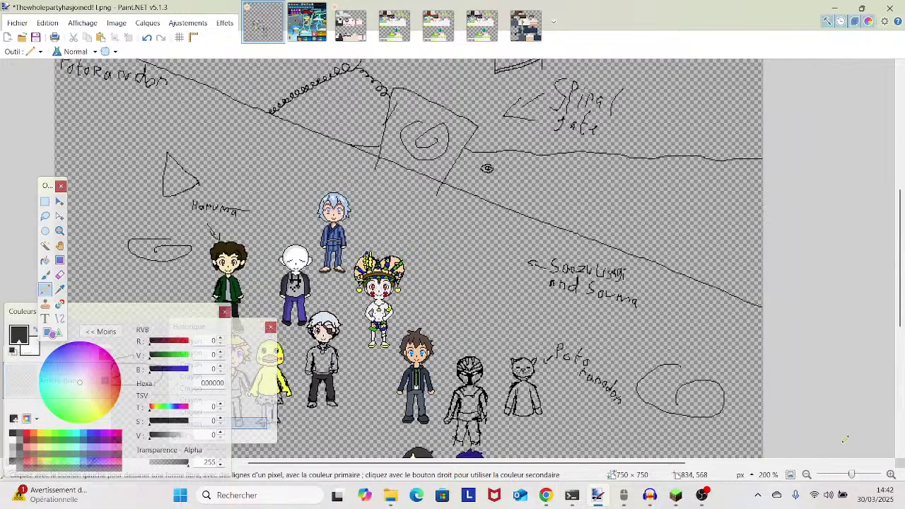
pyautogui.moveTo(851, 475); pyautogui.dragTo(857, 475)
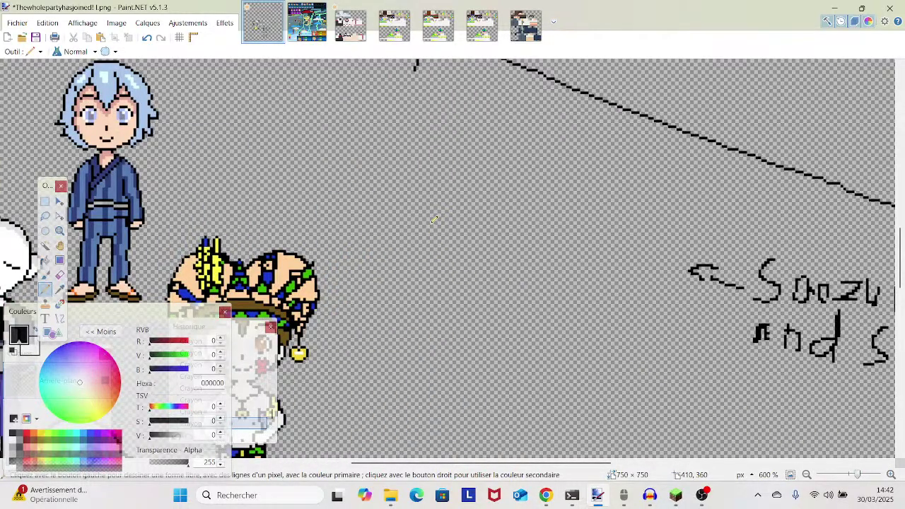
pyautogui.moveTo(424, 240); pyautogui.dragTo(426, 249)
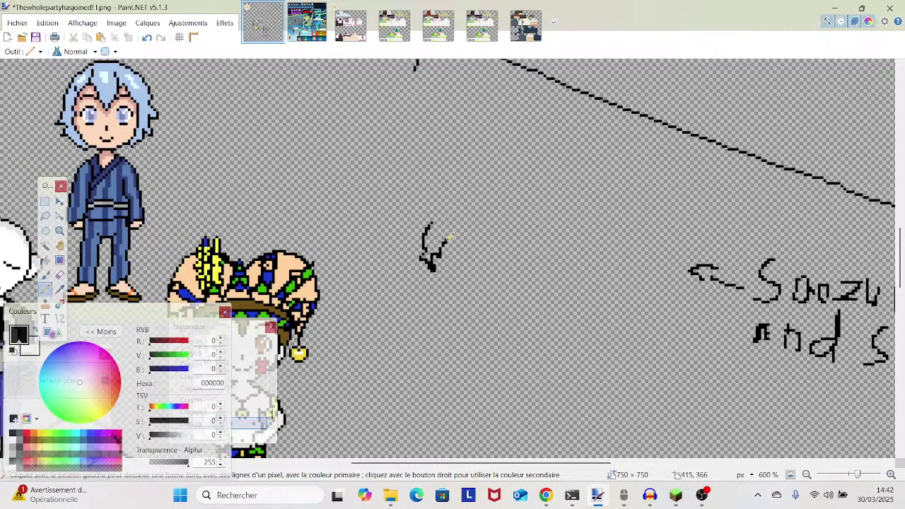
pyautogui.moveTo(454, 241)
pyautogui.mouseDown()
pyautogui.moveTo(472, 232)
pyautogui.moveTo(483, 247)
pyautogui.mouseUp()
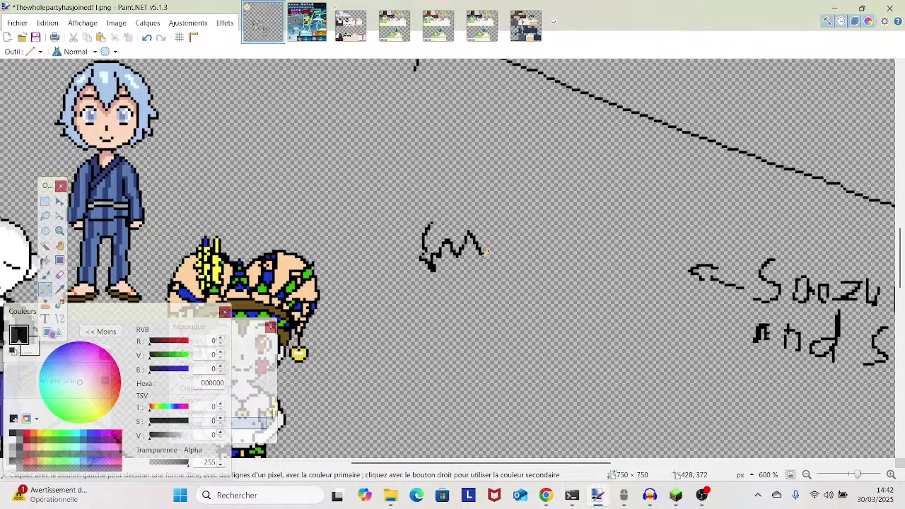
# - Pencil a rounded black jaw line about 19 pixels wide under the new character's spiky hair
pyautogui.moveTo(857, 475); pyautogui.dragTo(871, 474)
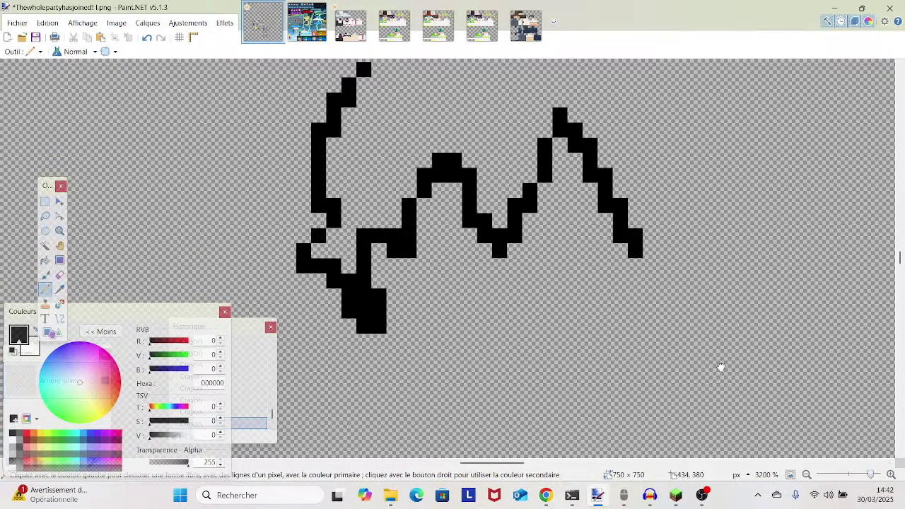
pyautogui.moveTo(723, 368); pyautogui.dragTo(666, 268)
pyautogui.moveTo(326, 239)
pyautogui.mouseDown()
pyautogui.moveTo(390, 313)
pyautogui.moveTo(423, 328)
pyautogui.moveTo(491, 329)
pyautogui.moveTo(549, 293)
pyautogui.moveTo(579, 258)
pyautogui.moveTo(602, 210)
pyautogui.moveTo(575, 199)
pyautogui.mouseUp()
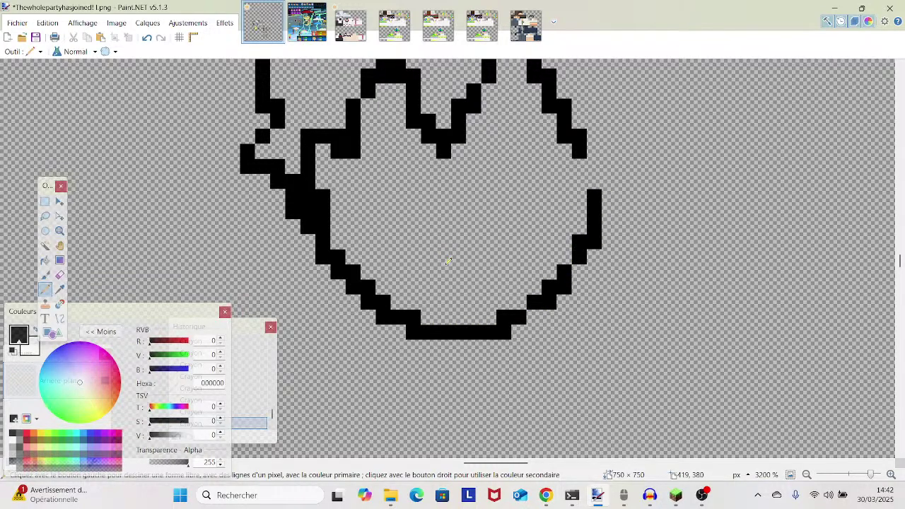
# - Pencil a two-pixel vertical nose and a small U-shaped lower eye line on each side of it, undoing misplaced pixels
pyautogui.moveTo(461, 239); pyautogui.dragTo(459, 231)
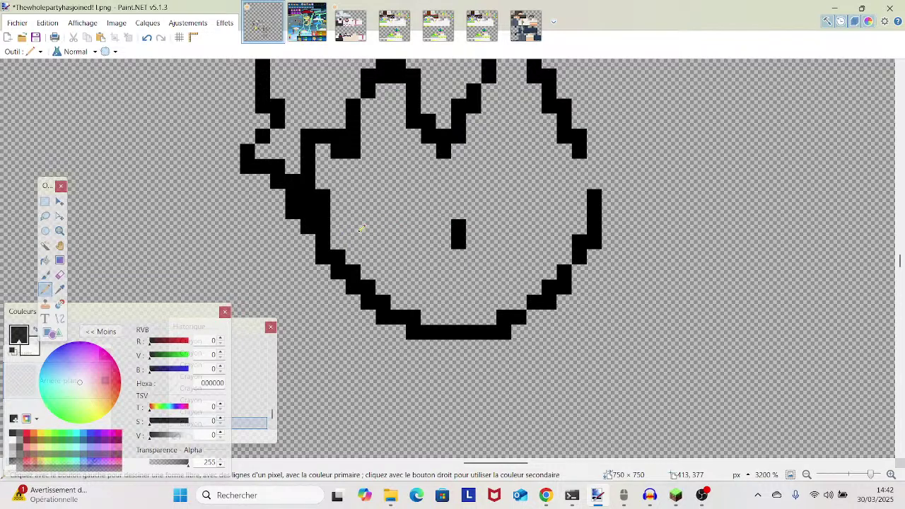
pyautogui.click(367, 226)
pyautogui.moveTo(379, 242)
pyautogui.mouseDown()
pyautogui.moveTo(420, 242)
pyautogui.moveTo(390, 242)
pyautogui.moveTo(400, 242)
pyautogui.mouseUp()
pyautogui.click(145, 37)
pyautogui.click(413, 226)
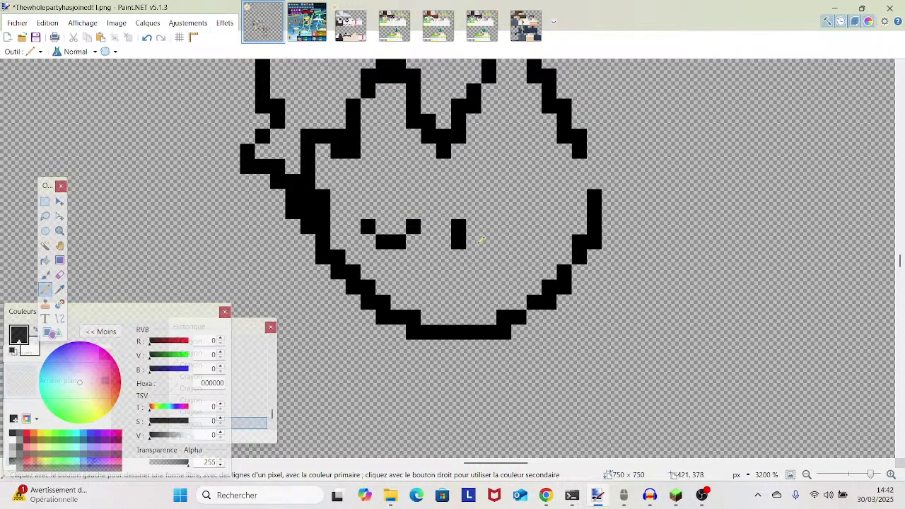
pyautogui.click(503, 226)
pyautogui.moveTo(518, 242); pyautogui.dragTo(552, 242)
pyautogui.click(147, 38)
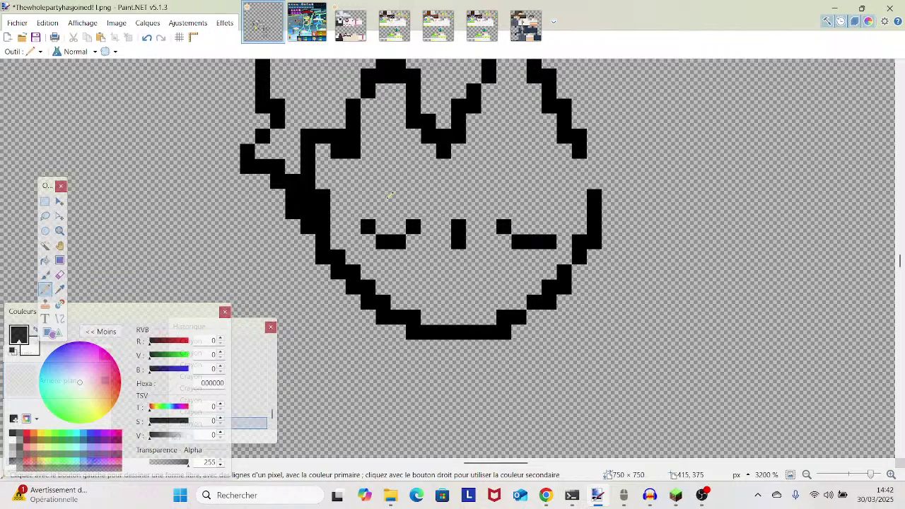
pyautogui.click(147, 39)
pyautogui.click(549, 226)
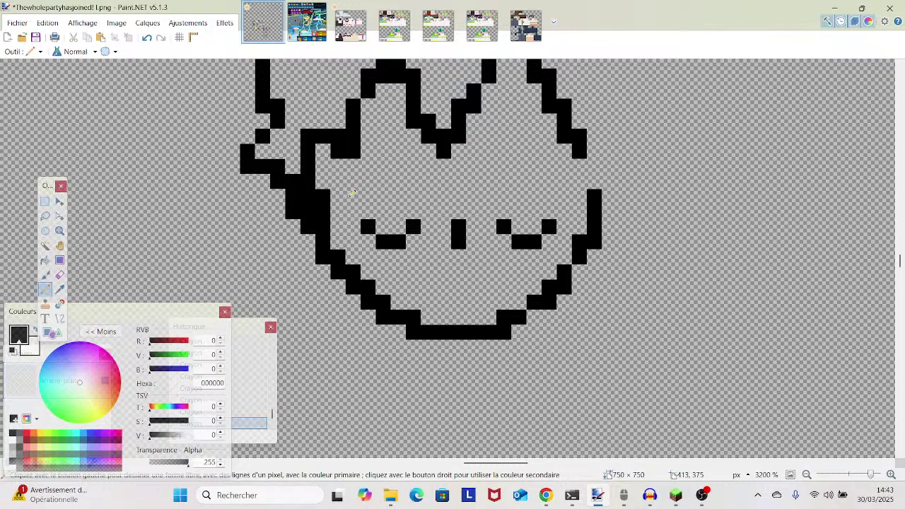
# - Pencil a black upper outline over the new character's left eye and fill the eye with white, undoing misplaced pixels
pyautogui.click(355, 195)
pyautogui.click(368, 181)
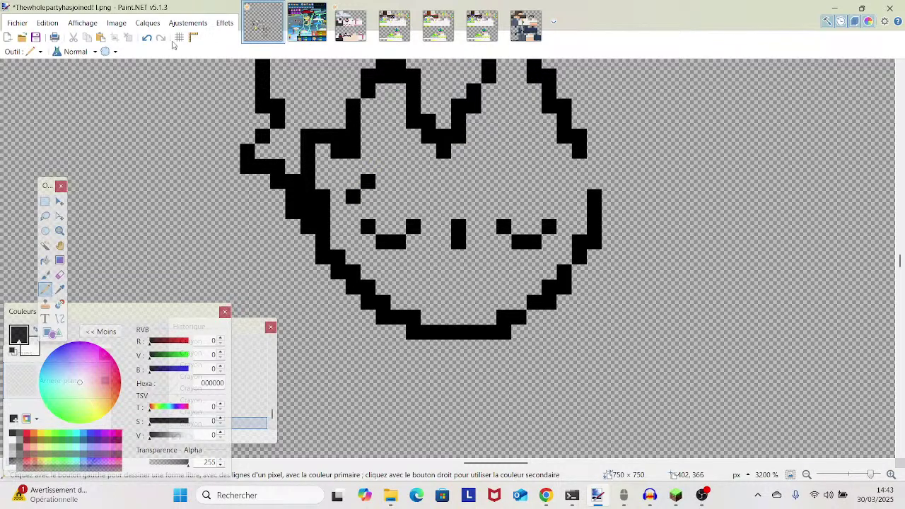
pyautogui.click(148, 37)
pyautogui.click(355, 181)
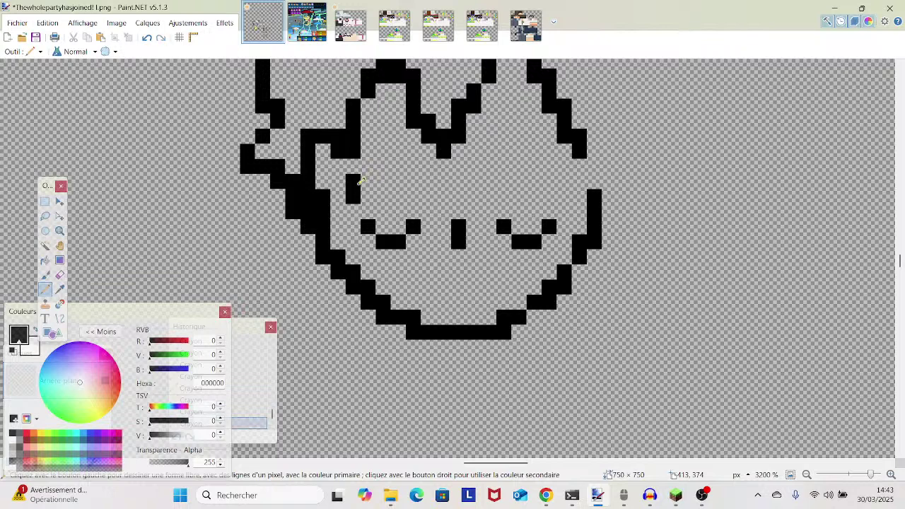
pyautogui.moveTo(364, 168); pyautogui.dragTo(400, 166)
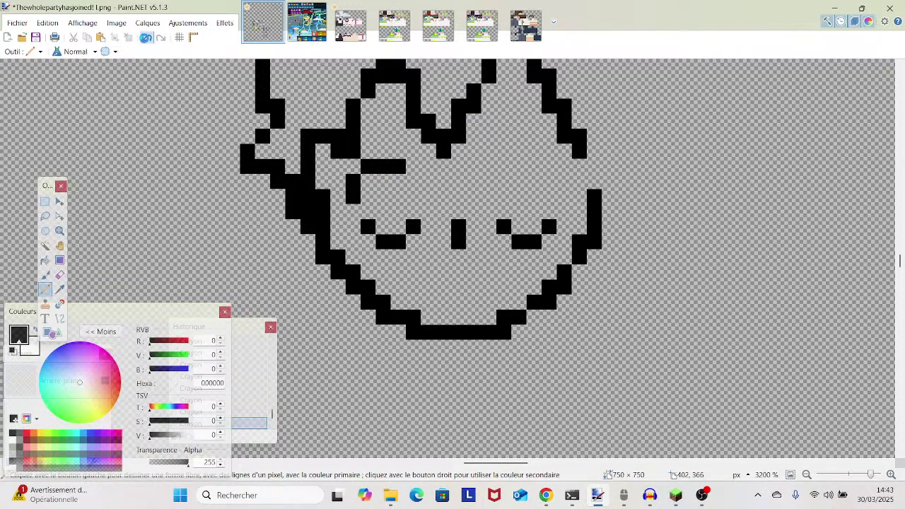
pyautogui.click(147, 37)
pyautogui.moveTo(368, 181)
pyautogui.mouseDown()
pyautogui.moveTo(369, 170)
pyautogui.moveTo(400, 167)
pyautogui.mouseUp()
pyautogui.click(412, 180)
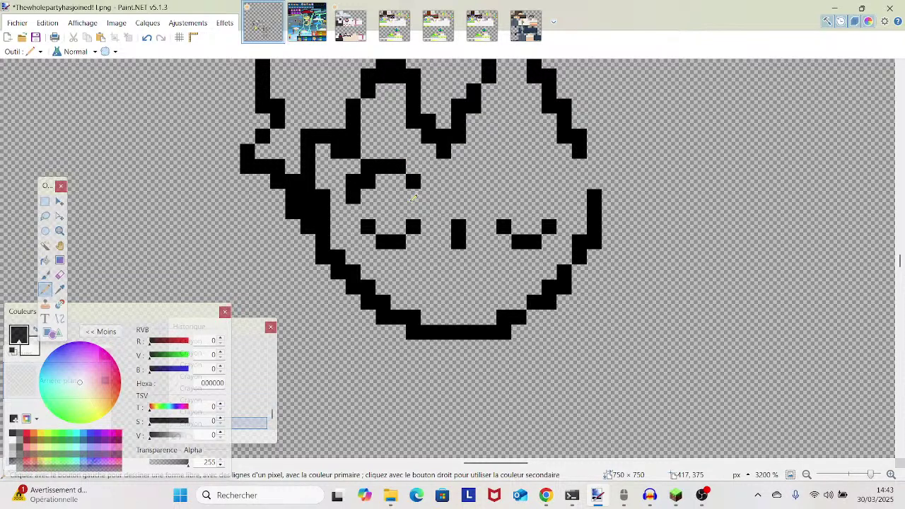
pyautogui.rightClick(354, 210)
pyautogui.moveTo(414, 195)
pyautogui.mouseDown()
pyautogui.moveTo(414, 211)
pyautogui.moveTo(368, 192)
pyautogui.moveTo(400, 191)
pyautogui.moveTo(382, 179)
pyautogui.moveTo(401, 179)
pyautogui.mouseUp()
# - Pencil a small black arrow to the right of the new head, pointing down-left towards it
pyautogui.scroll(2, 460, 194)
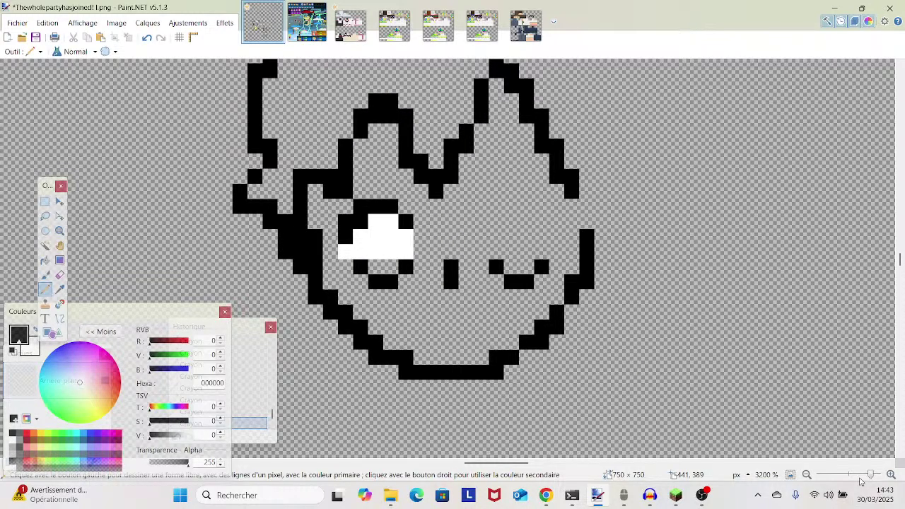
pyautogui.click(853, 475)
pyautogui.moveTo(855, 477); pyautogui.dragTo(866, 474)
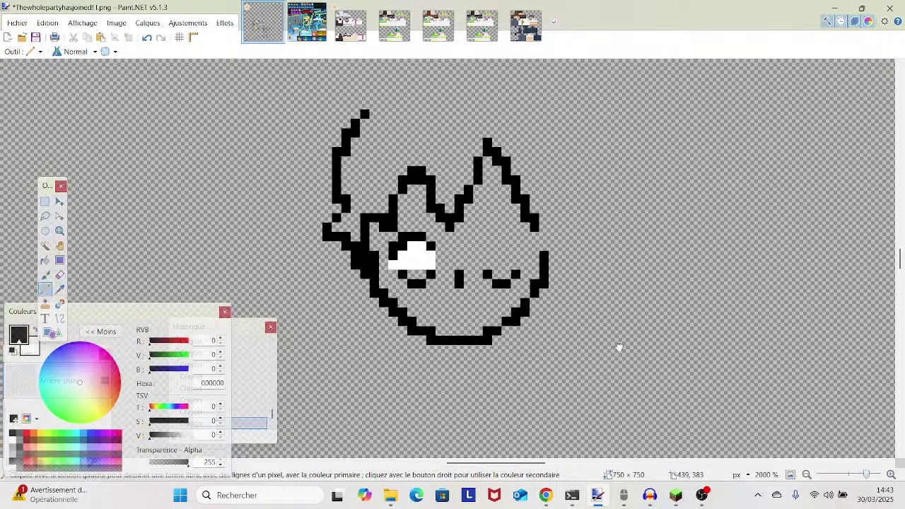
pyautogui.moveTo(634, 340); pyautogui.dragTo(328, 469)
pyautogui.moveTo(426, 239)
pyautogui.mouseDown()
pyautogui.moveTo(403, 256)
pyautogui.moveTo(370, 278)
pyautogui.moveTo(407, 305)
pyautogui.mouseUp()
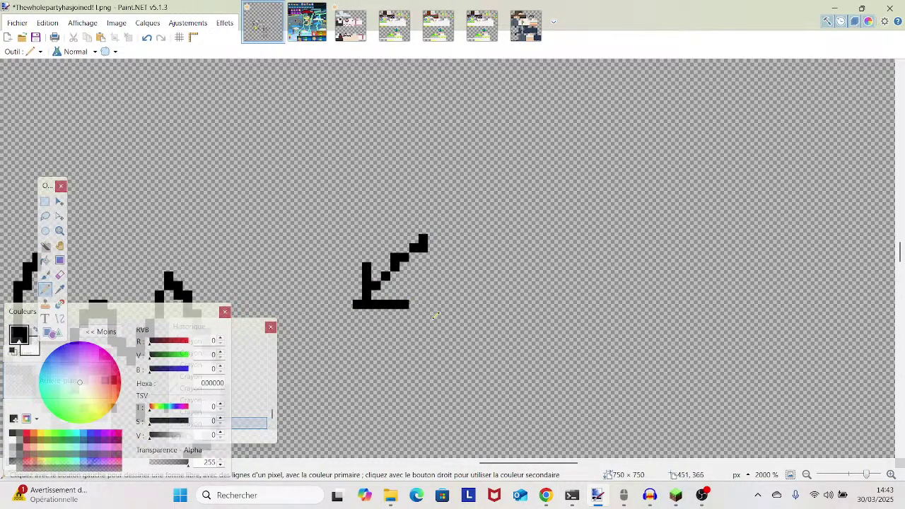
# - Handwrite the label "BoBu" in black pencil beside the upper end of the arrow
pyautogui.moveTo(465, 280); pyautogui.dragTo(430, 387)
pyautogui.moveTo(462, 338)
pyautogui.mouseDown()
pyautogui.moveTo(466, 242)
pyautogui.moveTo(489, 302)
pyautogui.moveTo(472, 310)
pyautogui.moveTo(480, 312)
pyautogui.moveTo(461, 346)
pyautogui.mouseUp()
pyautogui.moveTo(552, 306)
pyautogui.mouseDown()
pyautogui.moveTo(528, 342)
pyautogui.moveTo(563, 316)
pyautogui.mouseUp()
pyautogui.moveTo(595, 357)
pyautogui.mouseDown()
pyautogui.moveTo(614, 261)
pyautogui.moveTo(640, 308)
pyautogui.moveTo(613, 327)
pyautogui.moveTo(595, 366)
pyautogui.mouseUp()
pyautogui.moveTo(651, 345); pyautogui.dragTo(662, 385)
pyautogui.moveTo(690, 343); pyautogui.dragTo(667, 369)
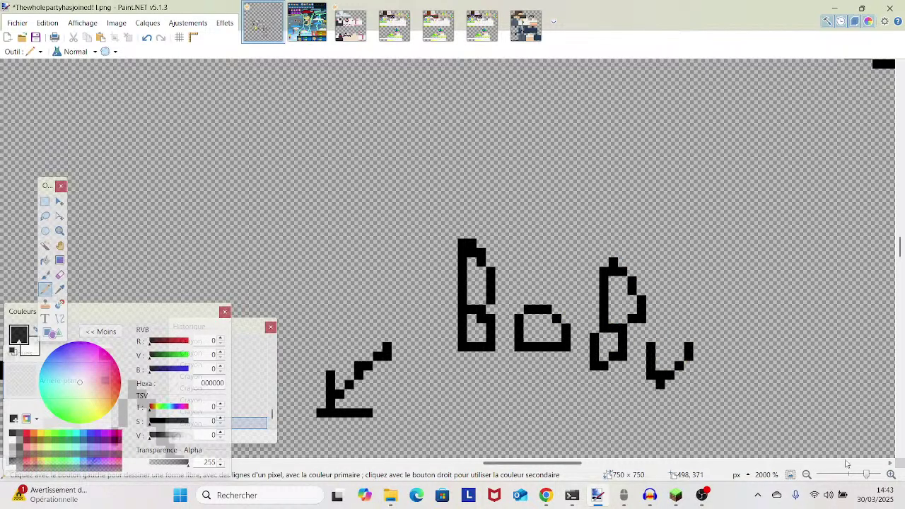
# - Erase the new character's nose and both lower eye lines
pyautogui.moveTo(867, 477)
pyautogui.mouseDown()
pyautogui.moveTo(836, 481)
pyautogui.moveTo(851, 483)
pyautogui.mouseUp()
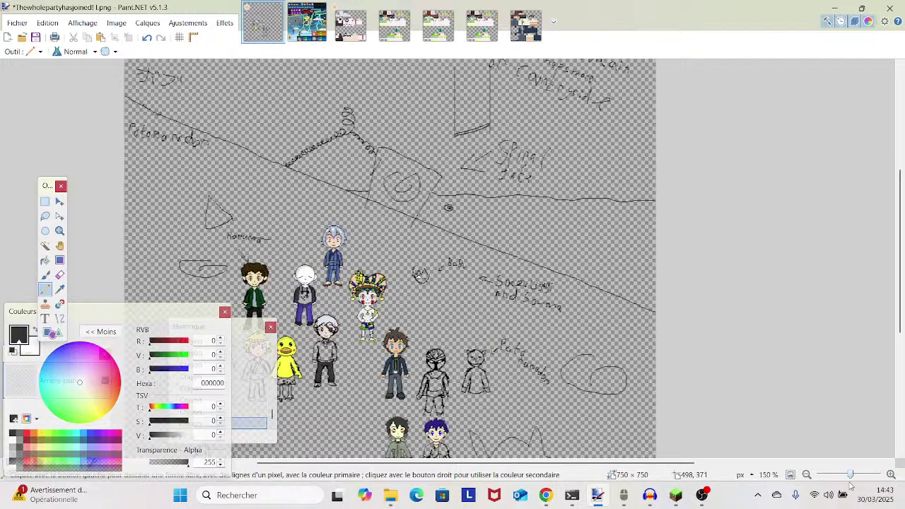
pyautogui.moveTo(725, 377)
pyautogui.mouseDown()
pyautogui.moveTo(734, 321)
pyautogui.moveTo(728, 338)
pyautogui.mouseUp()
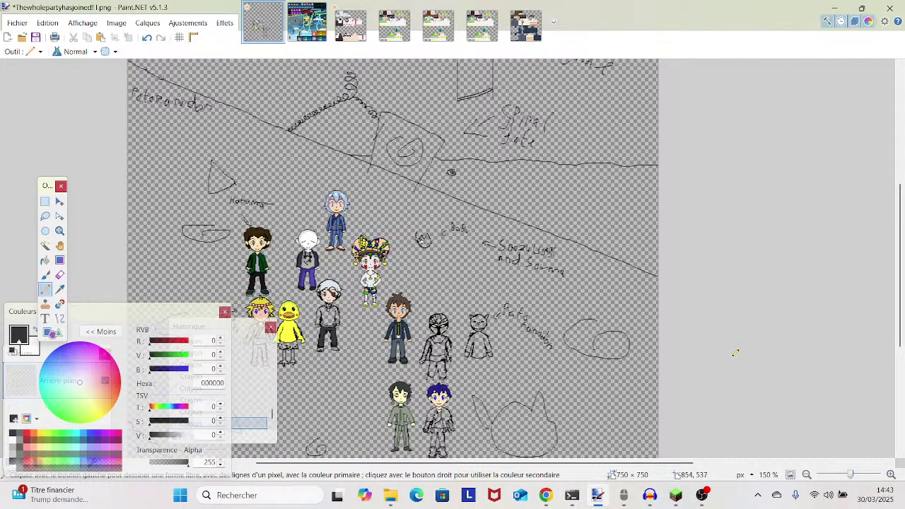
pyautogui.moveTo(567, 306)
pyautogui.mouseDown()
pyautogui.moveTo(601, 312)
pyautogui.moveTo(545, 436)
pyautogui.moveTo(592, 362)
pyautogui.mouseUp()
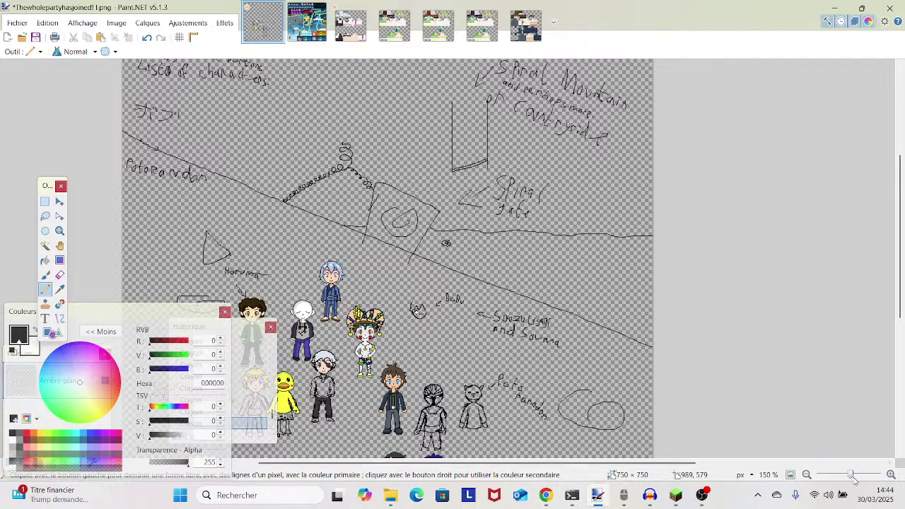
pyautogui.moveTo(851, 475); pyautogui.dragTo(862, 479)
pyautogui.moveTo(711, 356); pyautogui.dragTo(848, 148)
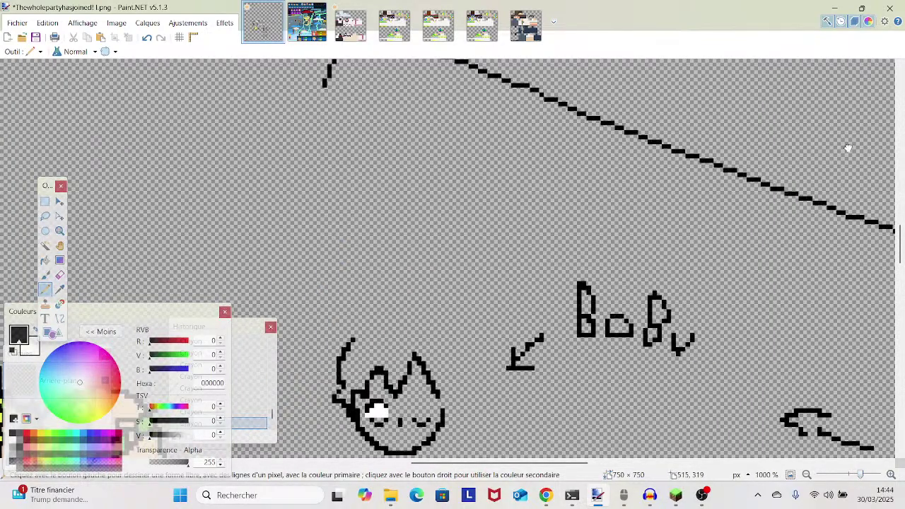
pyautogui.scroll(-3, 893, 357)
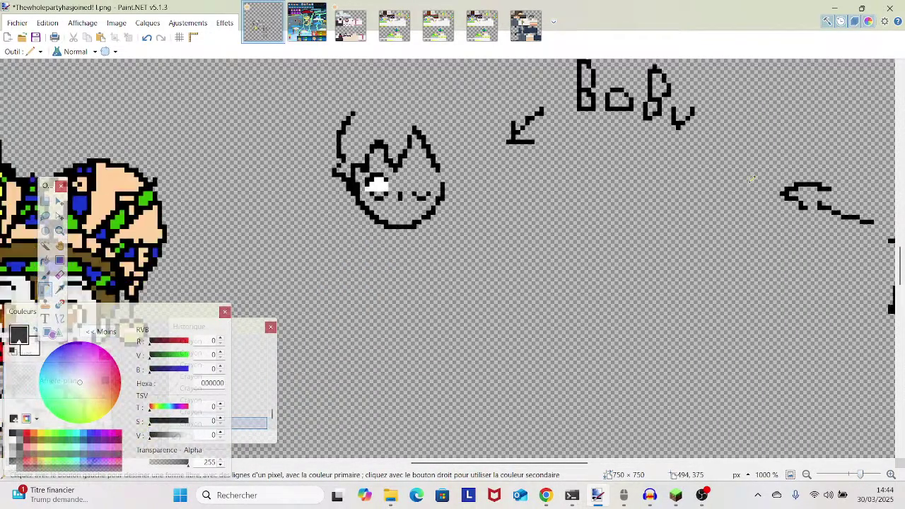
pyautogui.moveTo(860, 475); pyautogui.dragTo(864, 475)
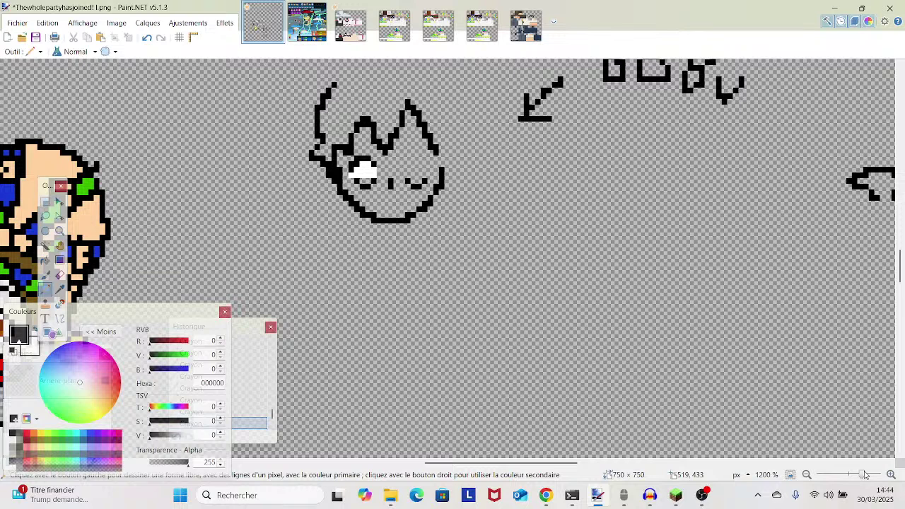
pyautogui.moveTo(864, 475); pyautogui.dragTo(869, 477)
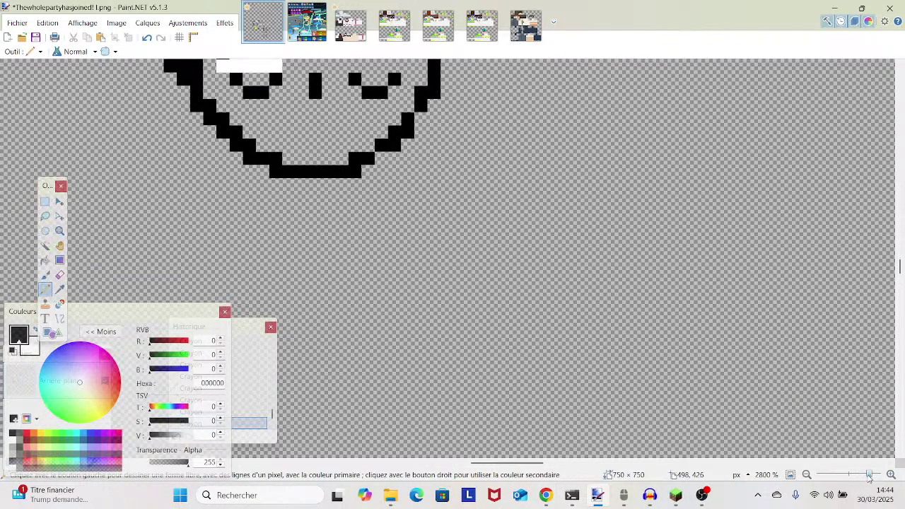
pyautogui.moveTo(607, 291); pyautogui.dragTo(782, 426)
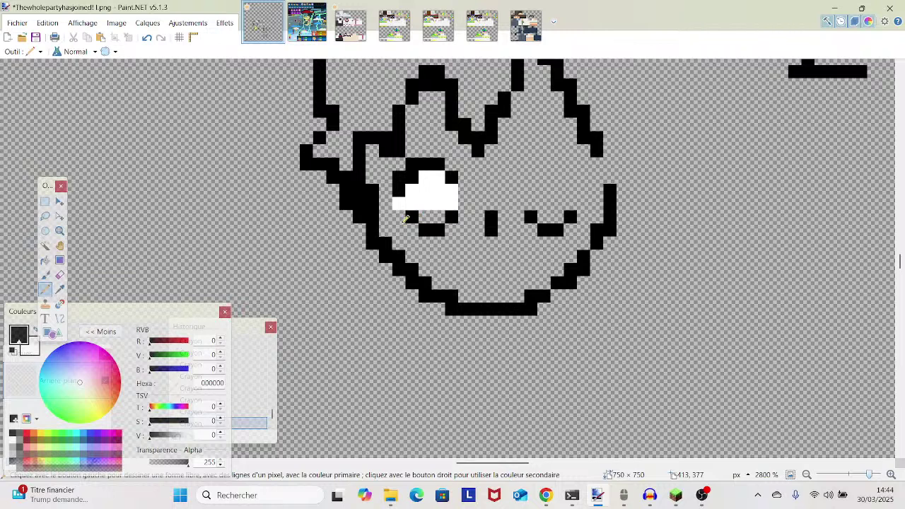
pyautogui.click(60, 274)
pyautogui.moveTo(490, 216)
pyautogui.mouseDown()
pyautogui.moveTo(491, 232)
pyautogui.moveTo(432, 229)
pyautogui.moveTo(413, 217)
pyautogui.mouseUp()
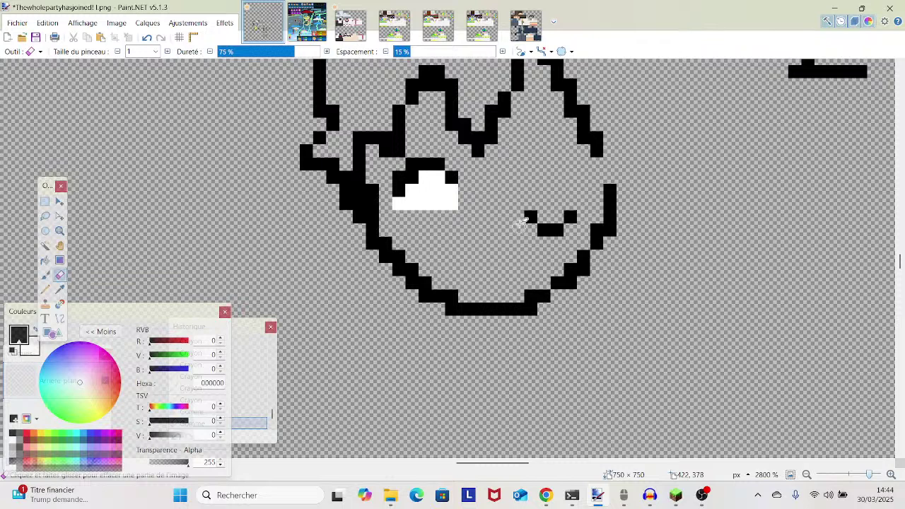
pyautogui.moveTo(527, 218)
pyautogui.mouseDown()
pyautogui.moveTo(552, 230)
pyautogui.moveTo(568, 213)
pyautogui.mouseUp()
# - Pencil two black pixels extending the left eye's outline downward and two separate black dots lower on the face
pyautogui.click(44, 290)
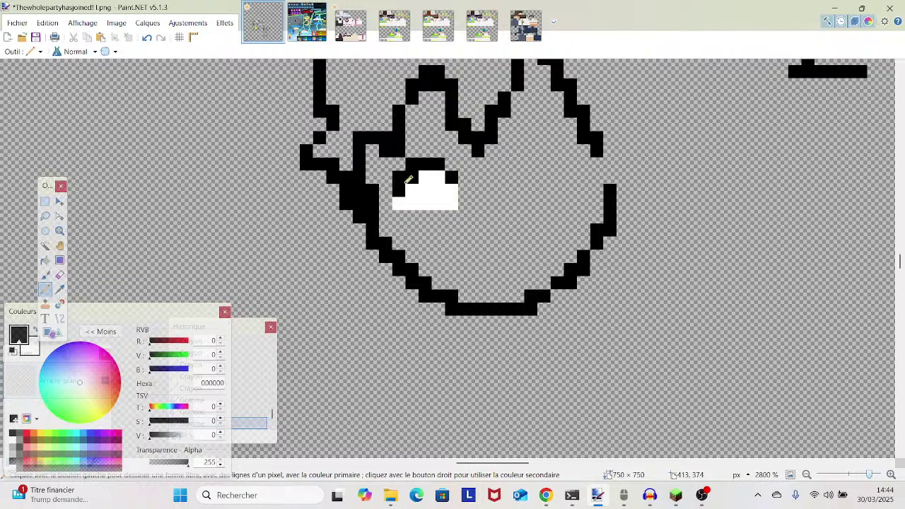
pyautogui.click(398, 204)
pyautogui.click(413, 217)
pyautogui.click(438, 227)
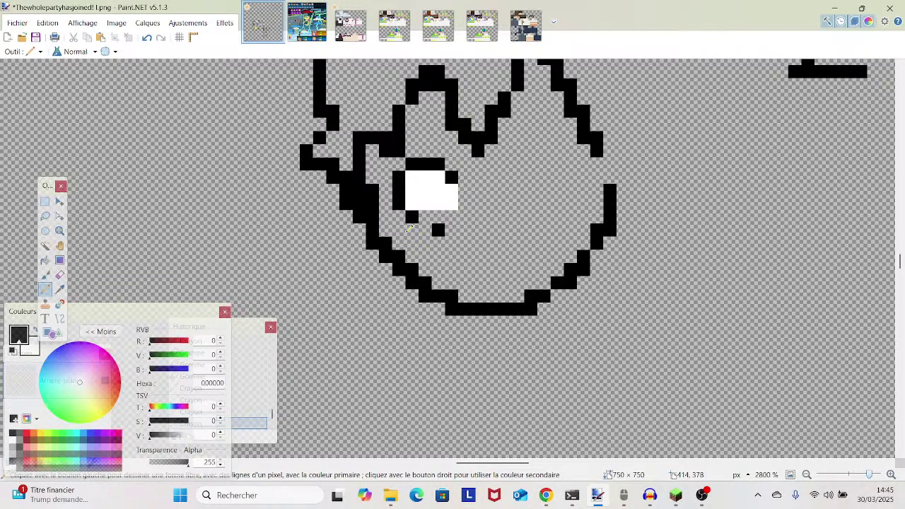
pyautogui.click(493, 239)
# - Erase the new character's remaining left eye, both its black outline and white fill, and the two separate dots lower on the face
pyautogui.click(59, 275)
pyautogui.moveTo(452, 174)
pyautogui.mouseDown()
pyautogui.moveTo(442, 203)
pyautogui.moveTo(403, 206)
pyautogui.moveTo(407, 172)
pyautogui.moveTo(439, 170)
pyautogui.moveTo(413, 163)
pyautogui.moveTo(407, 203)
pyautogui.moveTo(427, 189)
pyautogui.mouseUp()
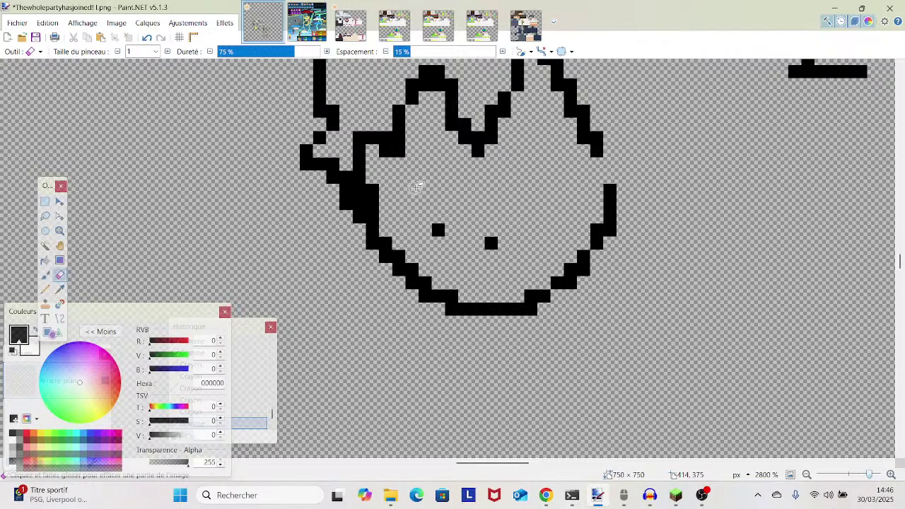
pyautogui.moveTo(872, 481); pyautogui.dragTo(864, 478)
pyautogui.scroll(3, 856, 420)
pyautogui.hscroll(2, 856, 419)
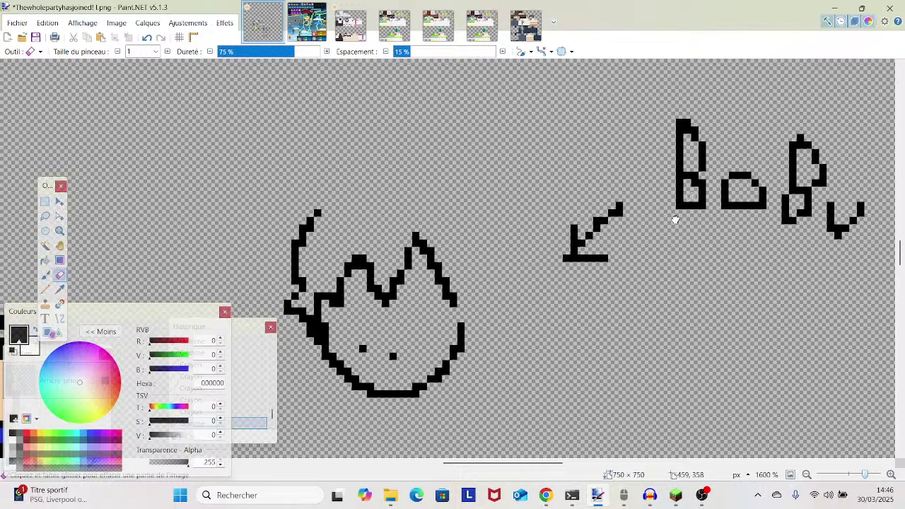
pyautogui.click(421, 314)
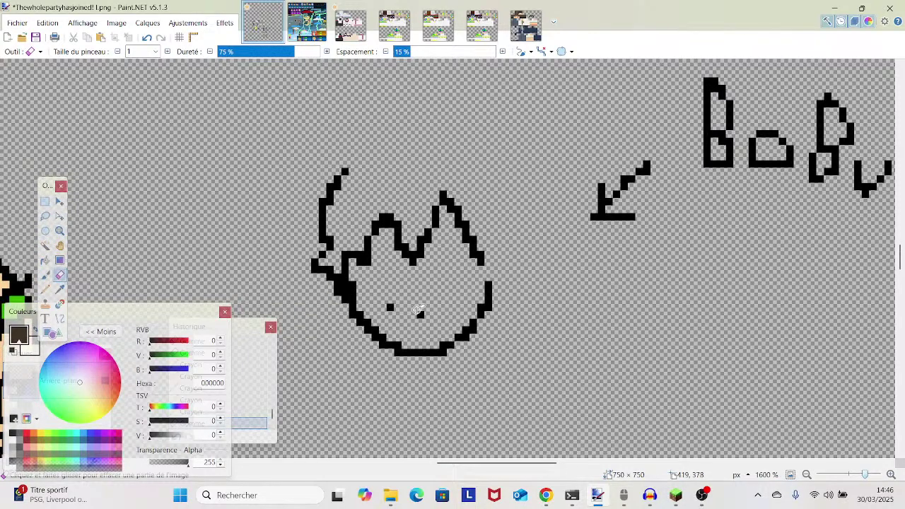
pyautogui.click(390, 307)
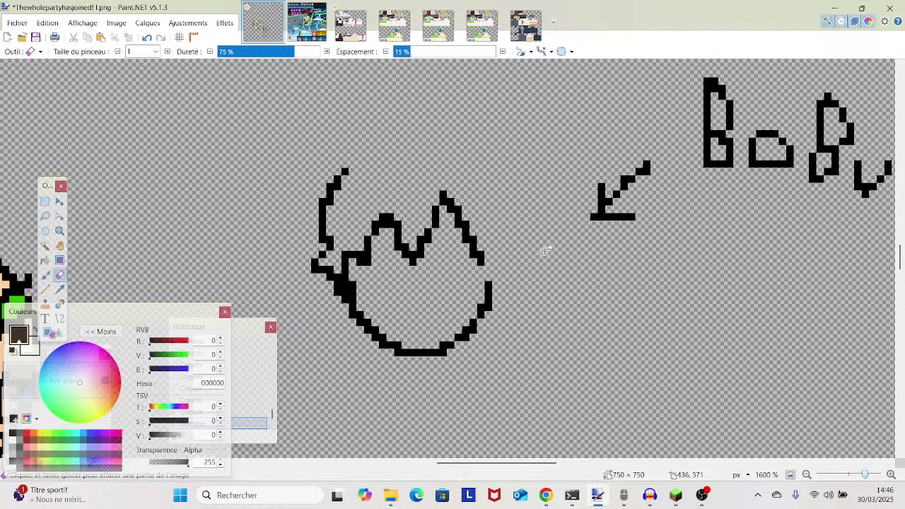
# - Pencil a black nose dot, a dot for the right eye and the arched upper outline of the left eye on the empty face
pyautogui.moveTo(546, 251); pyautogui.dragTo(536, 261)
pyautogui.click(44, 289)
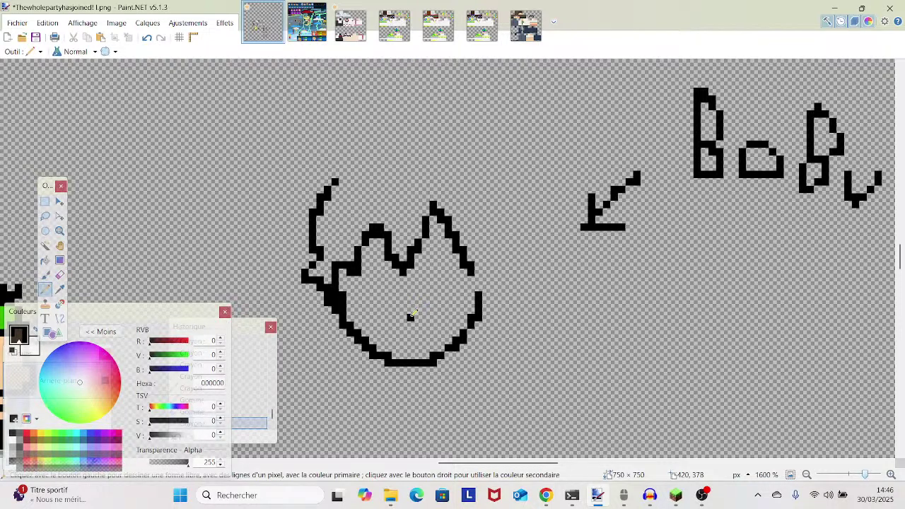
pyautogui.moveTo(865, 475); pyautogui.dragTo(870, 475)
pyautogui.moveTo(644, 321); pyautogui.dragTo(736, 194)
pyautogui.click(377, 206)
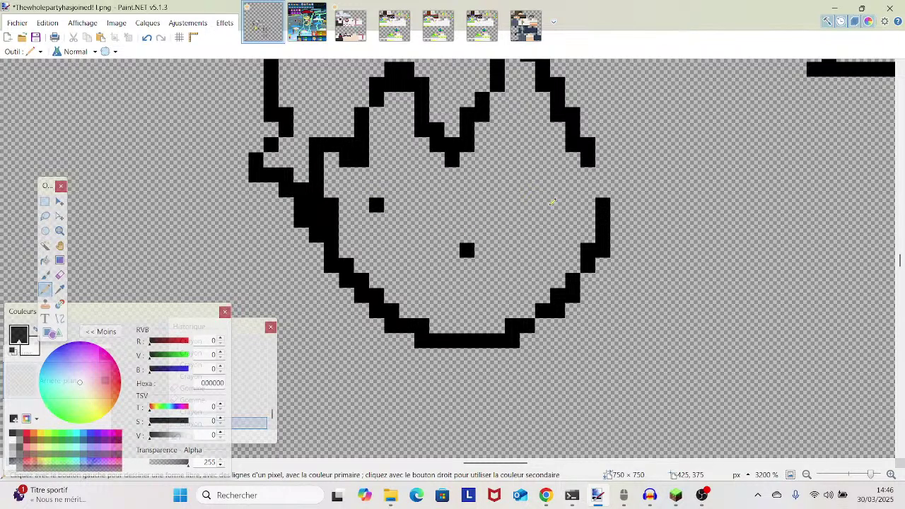
pyautogui.click(556, 203)
pyautogui.click(381, 189)
pyautogui.click(405, 176)
pyautogui.click(393, 174)
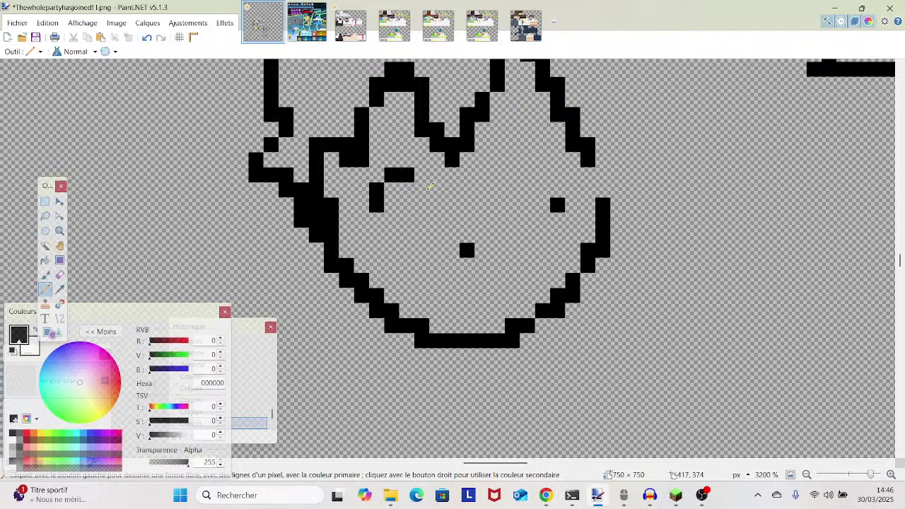
pyautogui.click(422, 174)
pyautogui.click(436, 189)
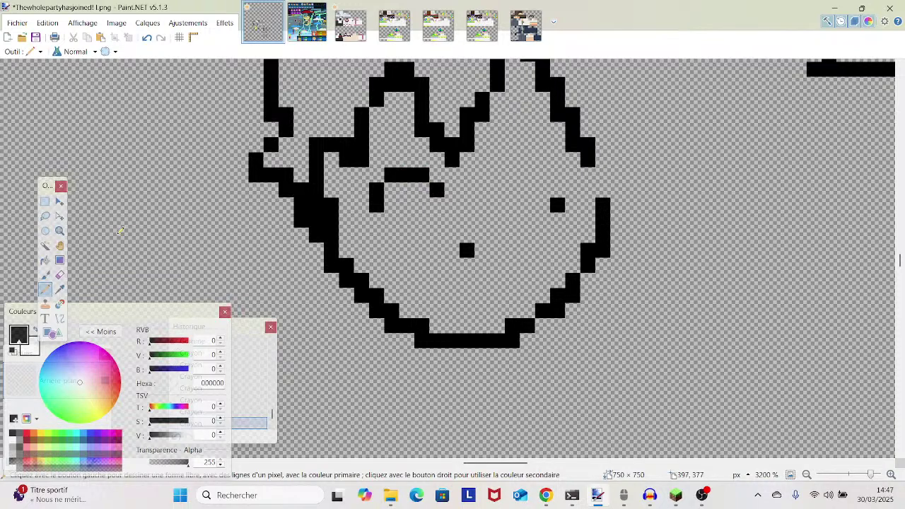
# - Undo the left eye's arched outline and the right eye dot, and erase the two remaining dots on the face
pyautogui.click(147, 38)
pyautogui.click(148, 38)
pyautogui.click(148, 38)
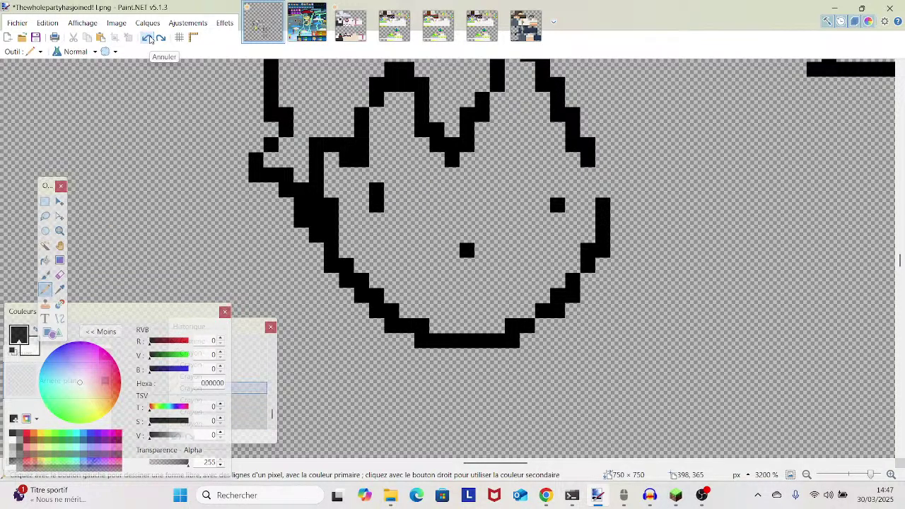
pyautogui.click(149, 39)
pyautogui.click(150, 39)
pyautogui.moveTo(870, 476)
pyautogui.mouseDown()
pyautogui.moveTo(849, 477)
pyautogui.moveTo(868, 482)
pyautogui.mouseUp()
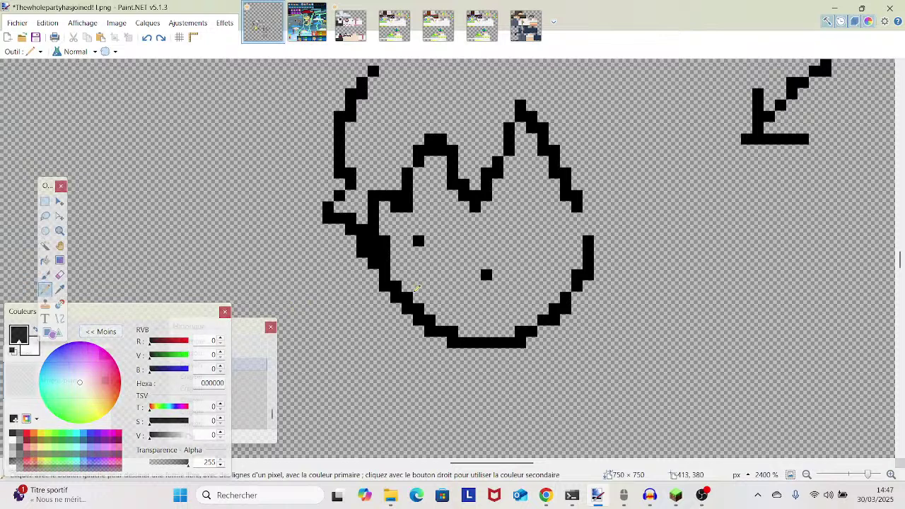
pyautogui.click(60, 275)
pyautogui.click(487, 274)
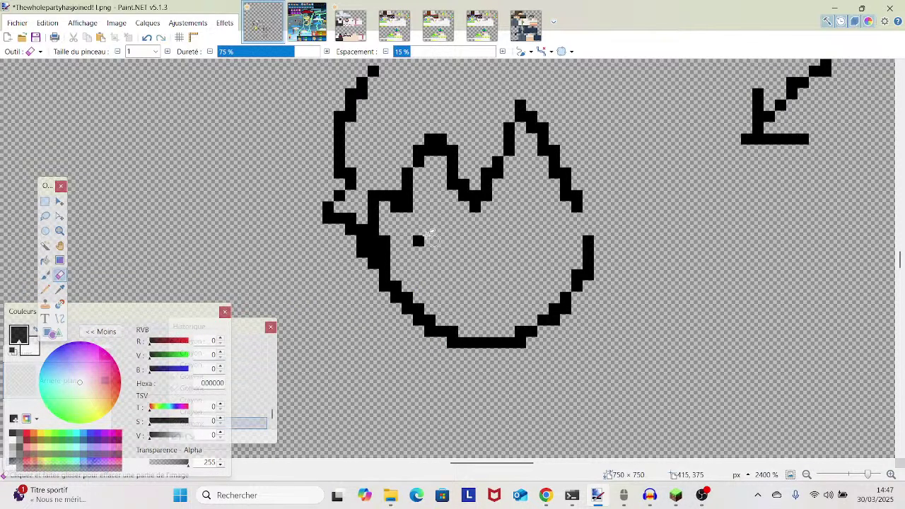
pyautogui.click(419, 241)
# - Try a second black jaw line just outside the lower-left edge of the face, and undo it
pyautogui.click(44, 289)
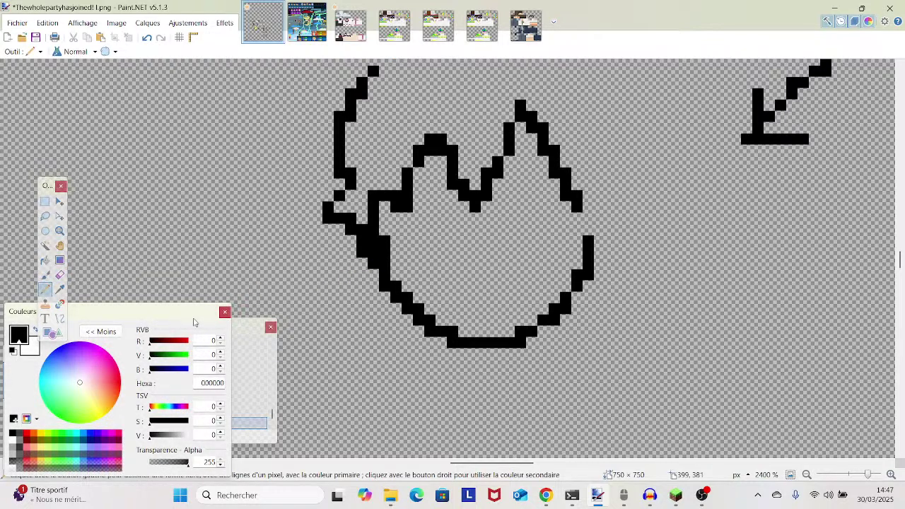
pyautogui.moveTo(375, 269)
pyautogui.mouseDown()
pyautogui.moveTo(393, 317)
pyautogui.moveTo(415, 335)
pyautogui.moveTo(395, 320)
pyautogui.moveTo(402, 330)
pyautogui.moveTo(466, 364)
pyautogui.mouseUp()
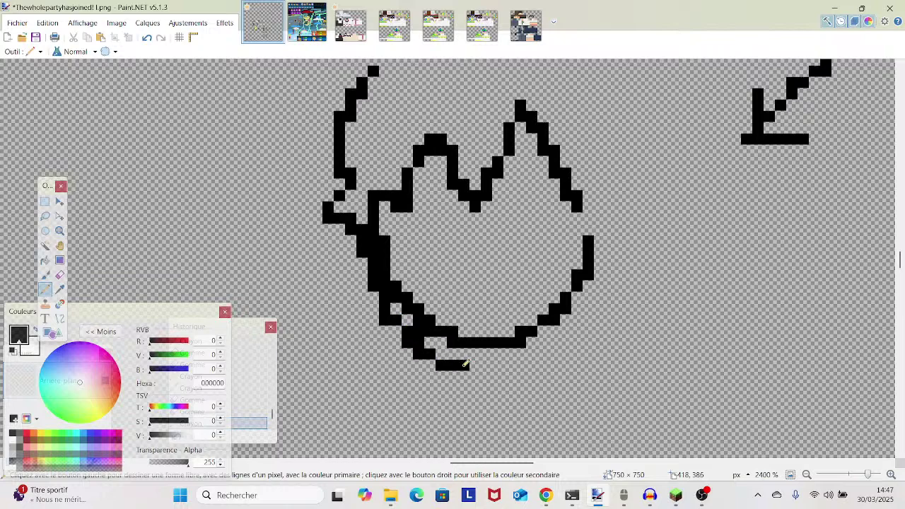
pyautogui.click(147, 37)
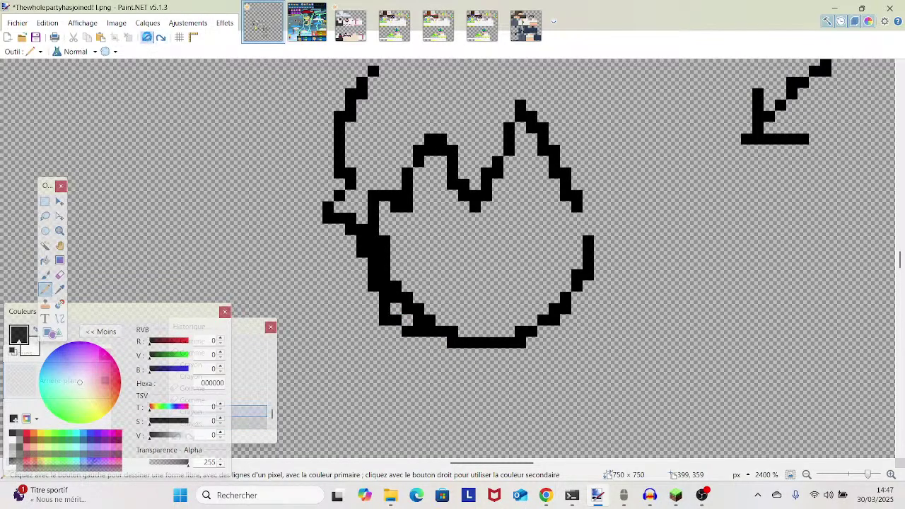
pyautogui.click(147, 37)
# - Save the drawing under its existing file name
pyautogui.click(17, 23)
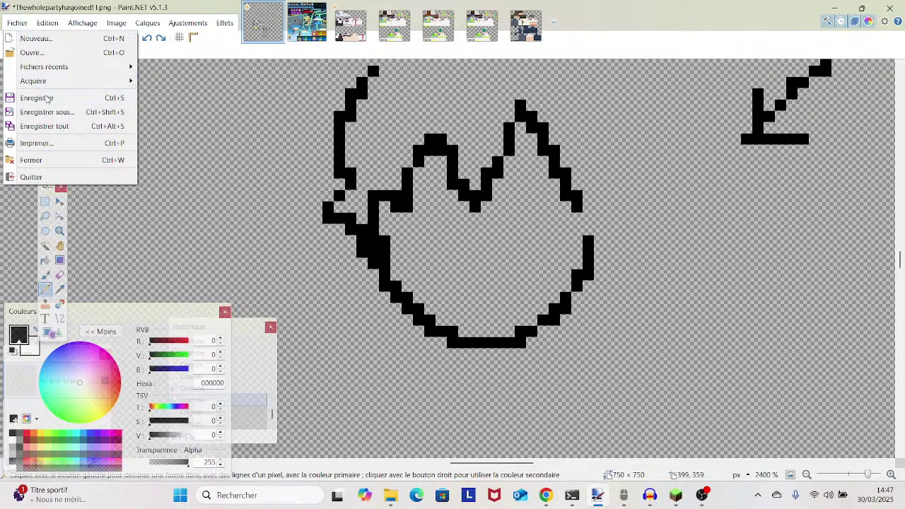
pyautogui.click(39, 98)
# - Redraw the face's jaw outline slightly lower in black pencil and erase the old jaw line inside it
pyautogui.moveTo(364, 272)
pyautogui.mouseDown()
pyautogui.moveTo(413, 338)
pyautogui.moveTo(478, 368)
pyautogui.moveTo(521, 366)
pyautogui.moveTo(600, 251)
pyautogui.mouseUp()
pyautogui.scroll(-1, 598, 244)
pyautogui.click(60, 275)
pyautogui.moveTo(398, 273)
pyautogui.mouseDown()
pyautogui.moveTo(504, 301)
pyautogui.moveTo(528, 296)
pyautogui.moveTo(462, 305)
pyautogui.moveTo(427, 282)
pyautogui.moveTo(478, 279)
pyautogui.moveTo(531, 290)
pyautogui.moveTo(528, 302)
pyautogui.moveTo(587, 238)
pyautogui.moveTo(582, 248)
pyautogui.moveTo(587, 225)
pyautogui.moveTo(595, 231)
pyautogui.moveTo(599, 205)
pyautogui.mouseUp()
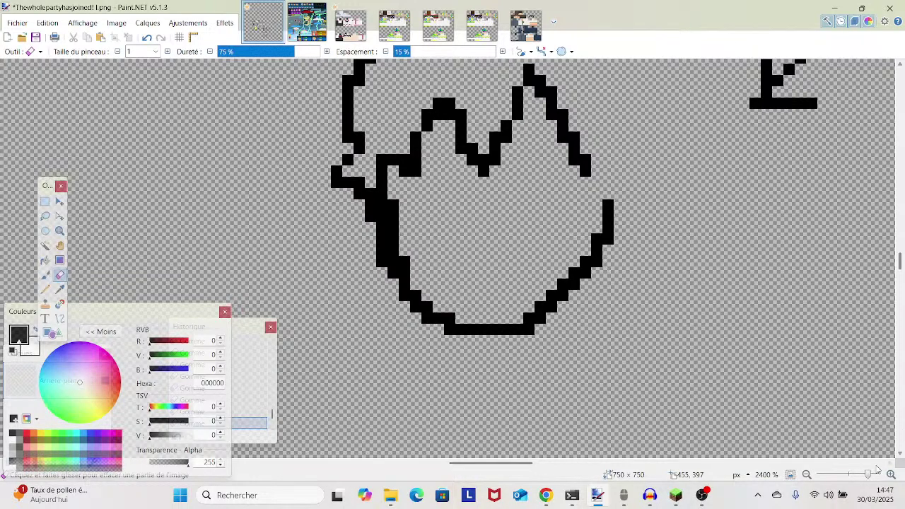
pyautogui.moveTo(869, 474)
pyautogui.mouseDown()
pyautogui.moveTo(853, 478)
pyautogui.moveTo(867, 474)
pyautogui.mouseUp()
pyautogui.moveTo(135, 162); pyautogui.dragTo(546, 131)
pyautogui.moveTo(385, 310); pyautogui.dragTo(350, 317)
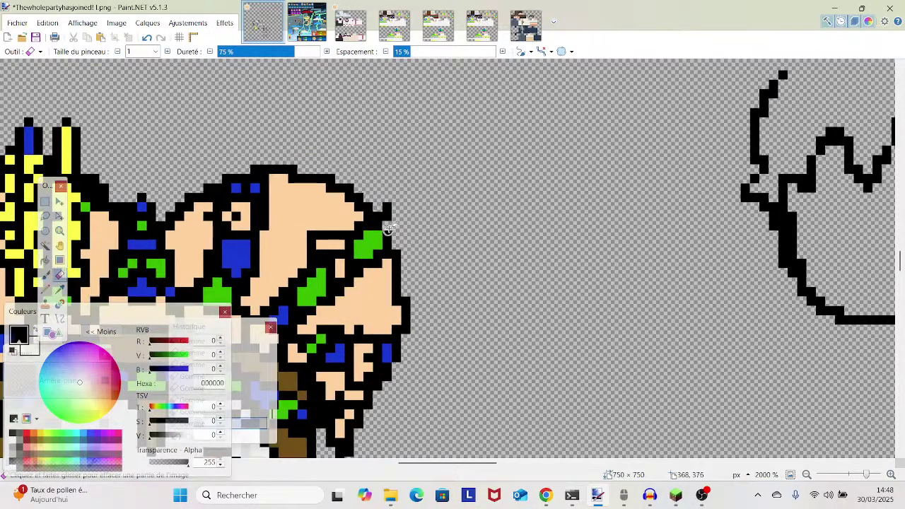
pyautogui.moveTo(387, 212); pyautogui.dragTo(681, 159)
pyautogui.moveTo(699, 436); pyautogui.dragTo(41, 225)
pyautogui.moveTo(710, 187); pyautogui.dragTo(693, 430)
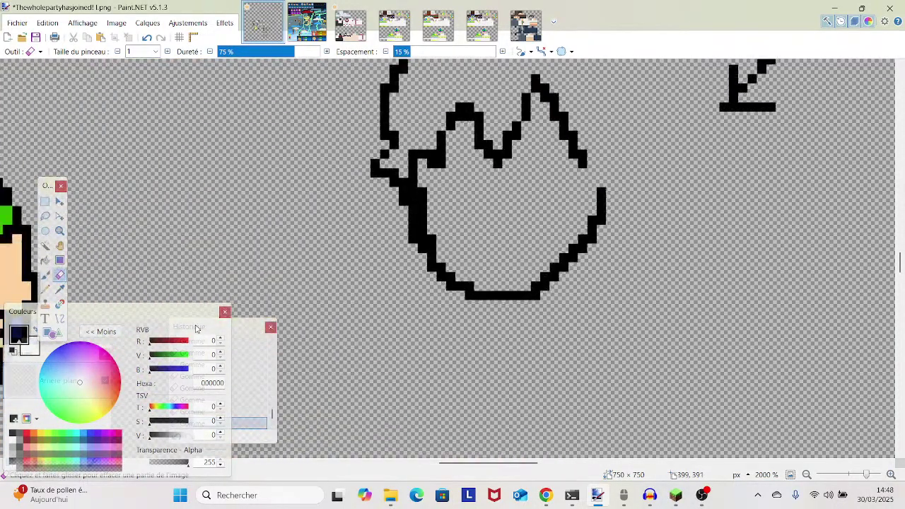
# - Pencil a black nose two pixels tall in the face's centre and a two-pixel horizontal lower lid for each eye
pyautogui.click(45, 290)
pyautogui.moveTo(868, 481); pyautogui.dragTo(873, 480)
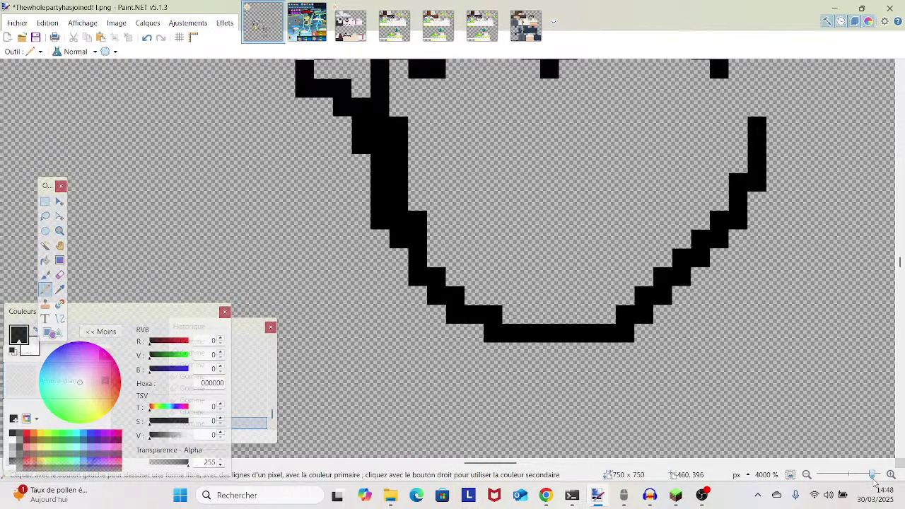
pyautogui.click(567, 216)
pyautogui.moveTo(567, 207); pyautogui.dragTo(568, 200)
pyautogui.scroll(2, 562, 212)
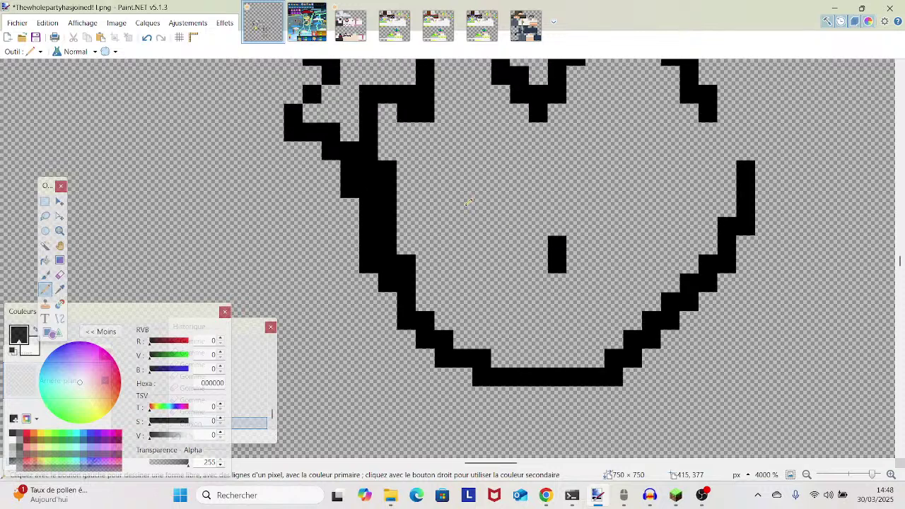
pyautogui.moveTo(451, 228); pyautogui.dragTo(462, 227)
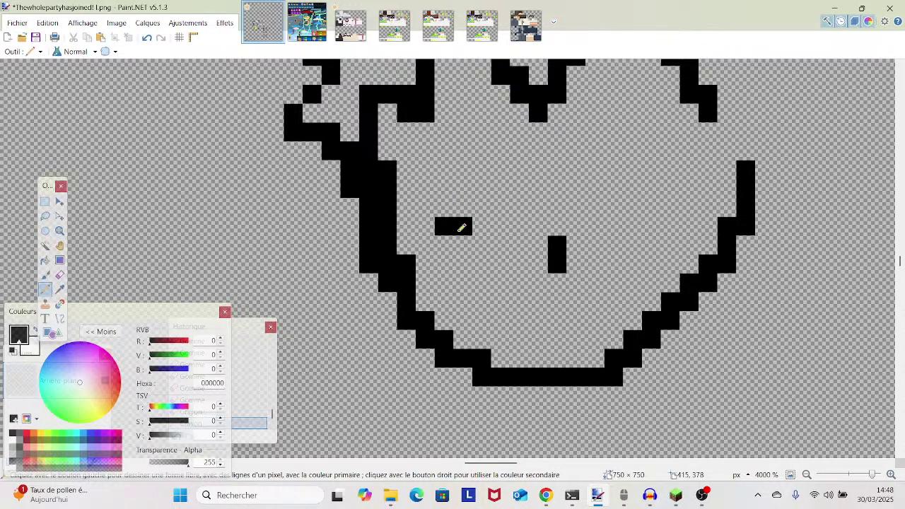
pyautogui.moveTo(637, 223); pyautogui.dragTo(653, 222)
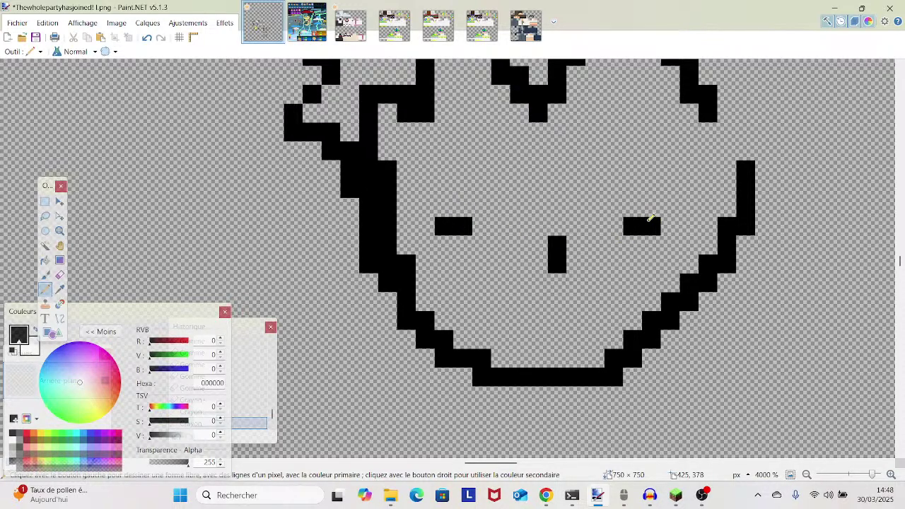
# - Pencil the arched black upper lids and outer side edges of both eyes above their lower lids
pyautogui.moveTo(409, 185)
pyautogui.mouseDown()
pyautogui.moveTo(410, 168)
pyautogui.moveTo(432, 147)
pyautogui.moveTo(467, 131)
pyautogui.mouseUp()
pyautogui.click(486, 149)
pyautogui.click(613, 152)
pyautogui.moveTo(631, 131)
pyautogui.mouseDown()
pyautogui.moveTo(673, 151)
pyautogui.moveTo(688, 195)
pyautogui.mouseUp()
# - Close the gaps in both eye outlines with white pixels and fill the eye interiors with white
pyautogui.moveTo(615, 202); pyautogui.dragTo(614, 173)
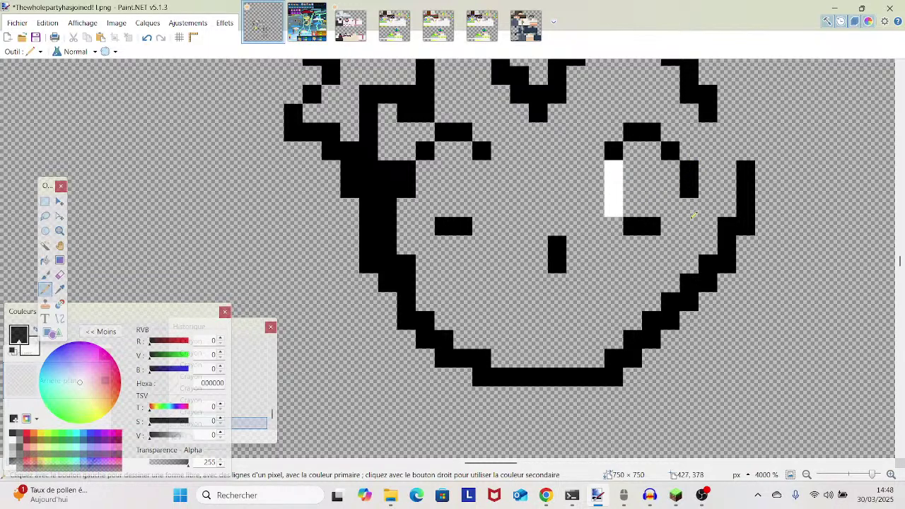
pyautogui.rightClick(677, 208)
pyautogui.moveTo(485, 198); pyautogui.dragTo(485, 170)
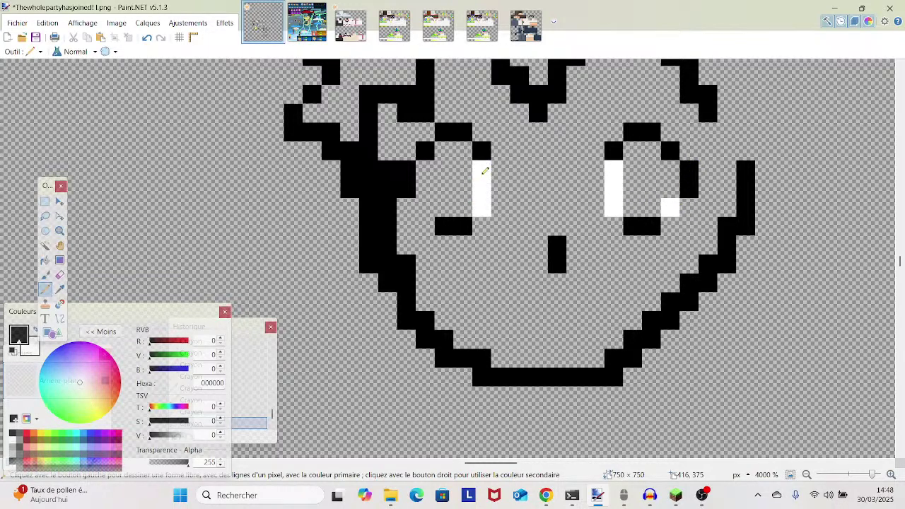
pyautogui.rightClick(423, 208)
pyautogui.click(45, 260)
pyautogui.rightClick(456, 182)
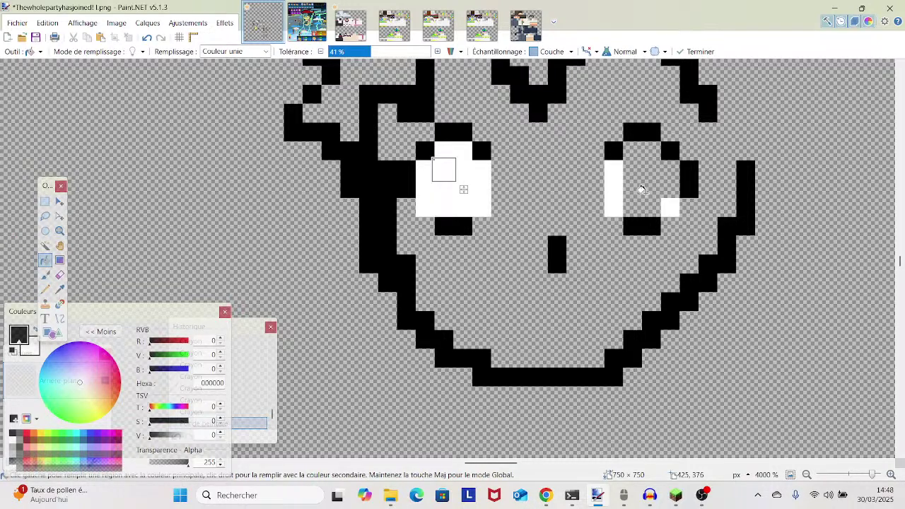
pyautogui.rightClick(640, 191)
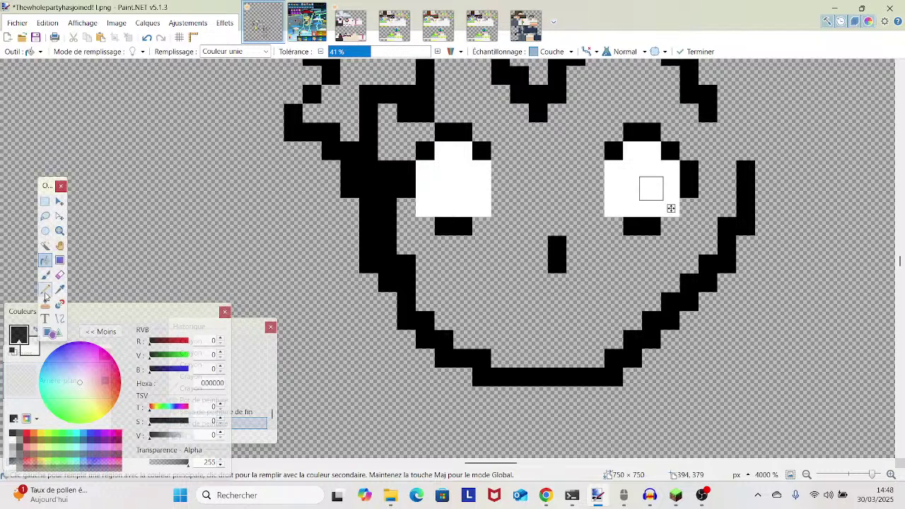
# - Erase the white pixels at the inner and outer lower corners of both eyes
pyautogui.click(59, 275)
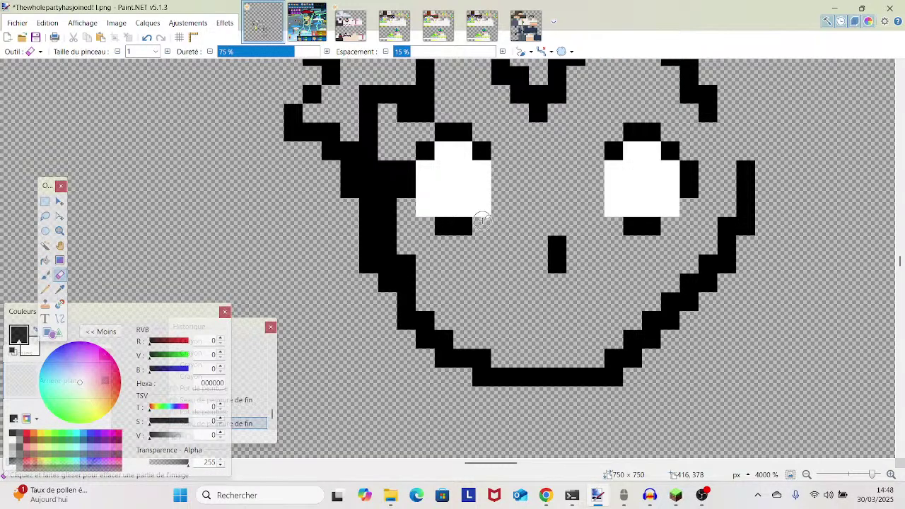
pyautogui.moveTo(873, 477)
pyautogui.mouseDown()
pyautogui.moveTo(845, 479)
pyautogui.moveTo(875, 479)
pyautogui.mouseUp()
pyautogui.click(431, 211)
pyautogui.click(502, 211)
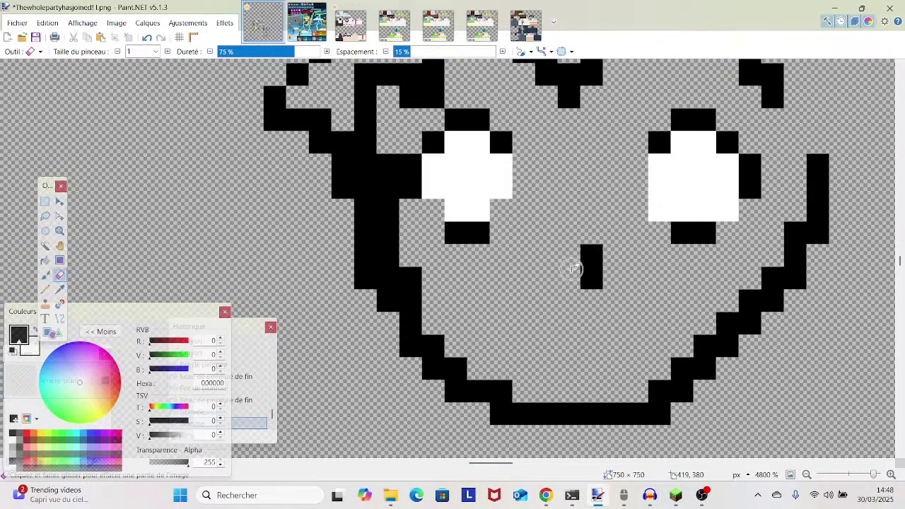
pyautogui.click(660, 211)
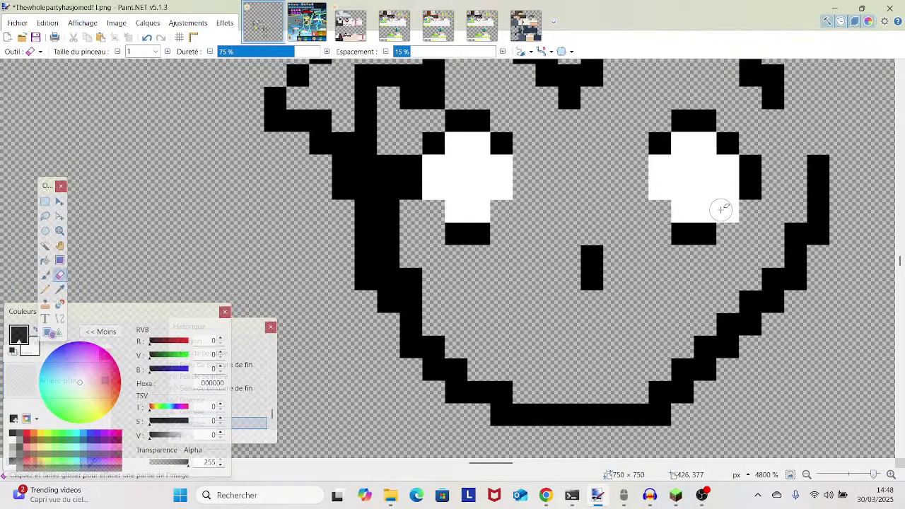
pyautogui.click(728, 211)
# - Pencil a white pixel back into the outer lower corner of each eye
pyautogui.moveTo(874, 474)
pyautogui.mouseDown()
pyautogui.moveTo(852, 474)
pyautogui.moveTo(876, 499)
pyautogui.mouseUp()
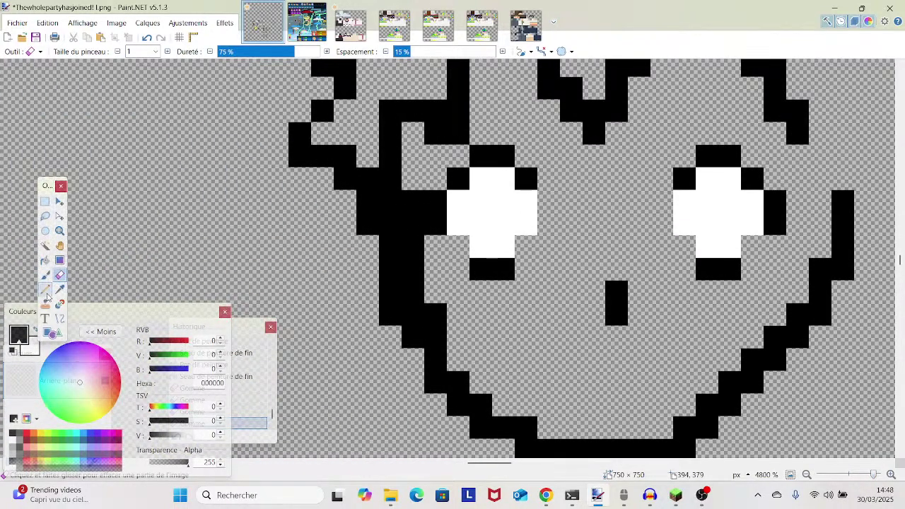
pyautogui.click(44, 289)
pyautogui.rightClick(459, 246)
pyautogui.rightClick(752, 246)
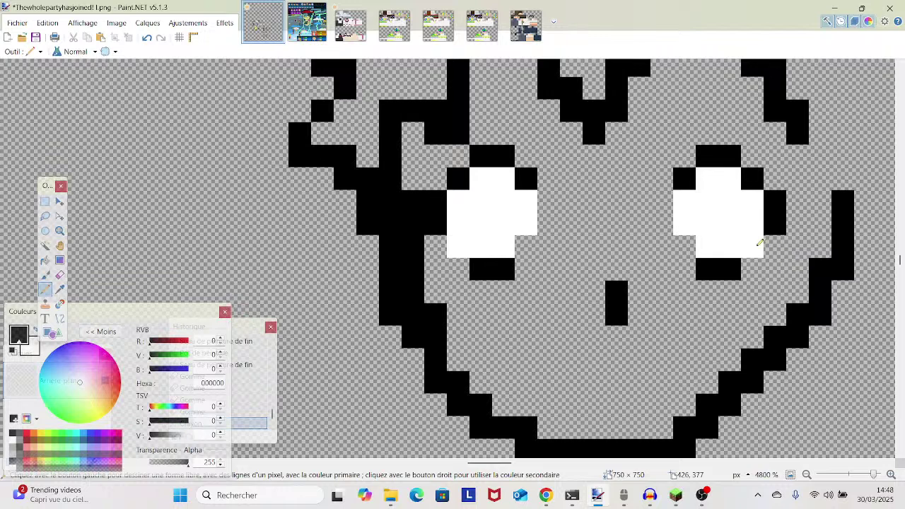
# - Extend both upper eyelids one pixel toward the nose with black pencil pixels
pyautogui.click(526, 156)
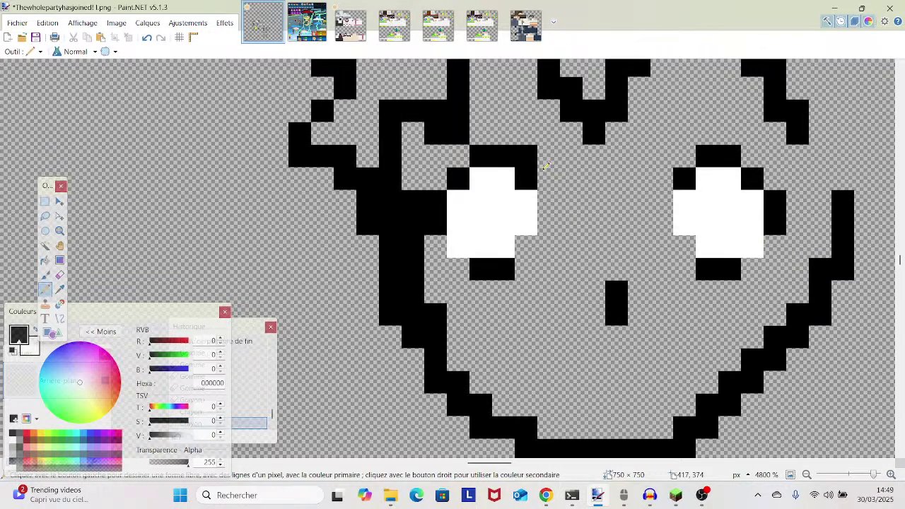
pyautogui.click(546, 173)
pyautogui.click(684, 157)
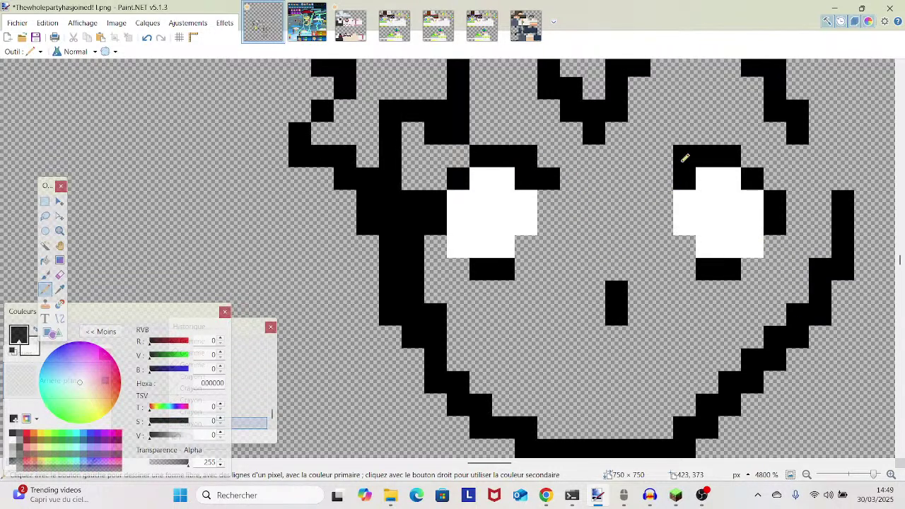
pyautogui.click(670, 177)
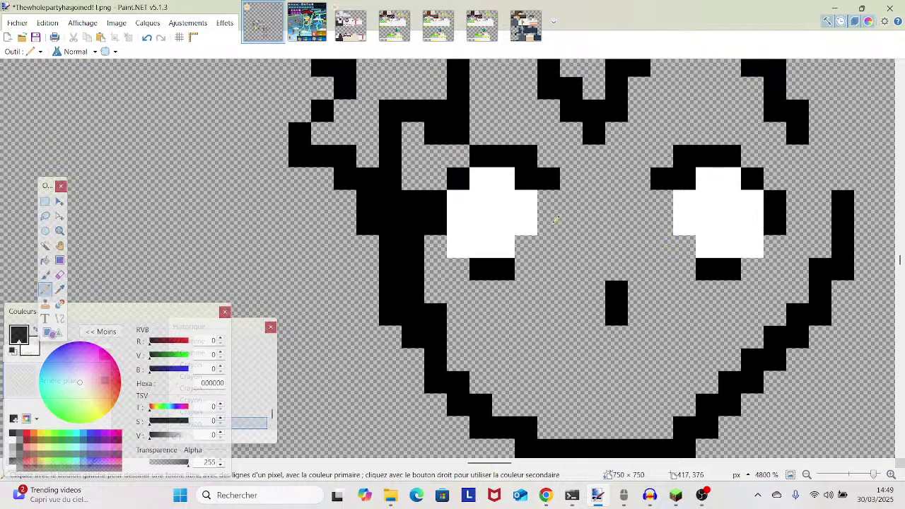
# - Widen the left eye's white one pixel toward the nose and whiten the black pixel beneath its upper lid
pyautogui.rightClick(529, 185)
pyautogui.rightClick(546, 201)
pyautogui.rightClick(545, 216)
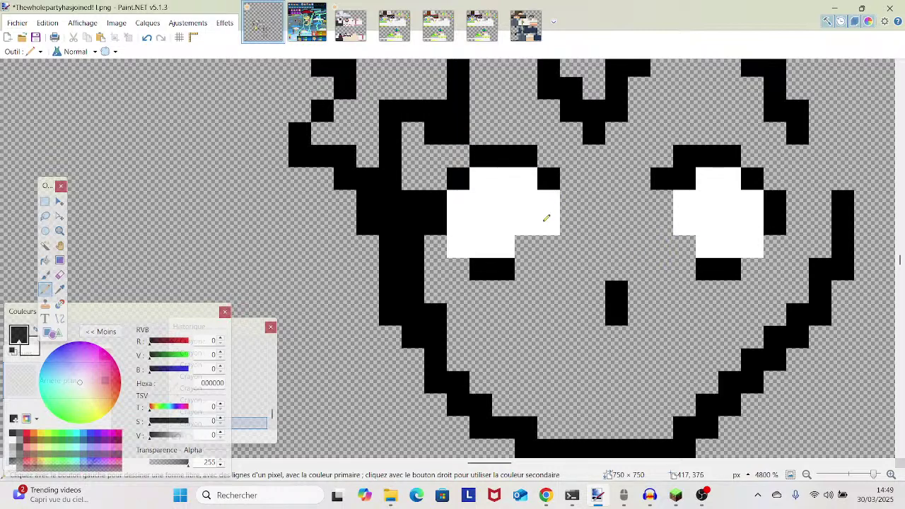
# - Whiten the left eye's inner lower corner and widen the right eye's white one pixel toward the nose
pyautogui.rightClick(533, 240)
pyautogui.rightClick(661, 203)
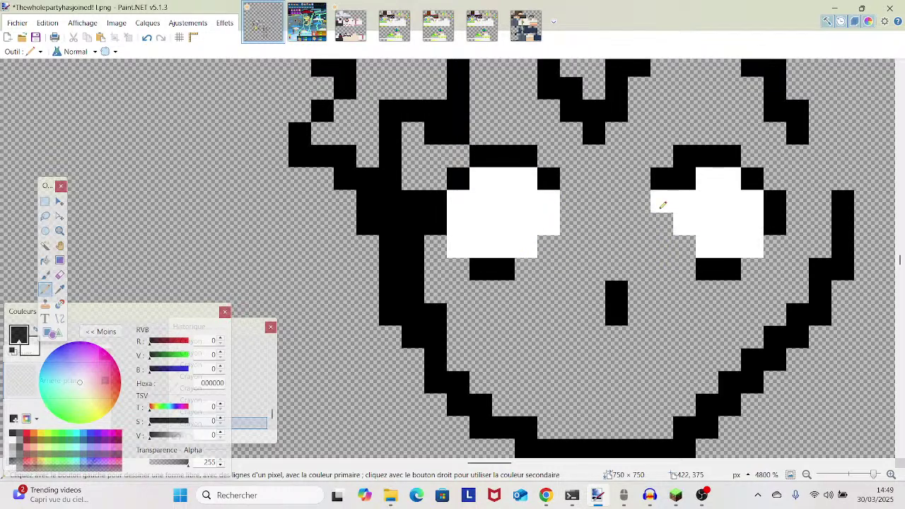
pyautogui.rightClick(661, 222)
pyautogui.rightClick(691, 183)
pyautogui.rightClick(694, 236)
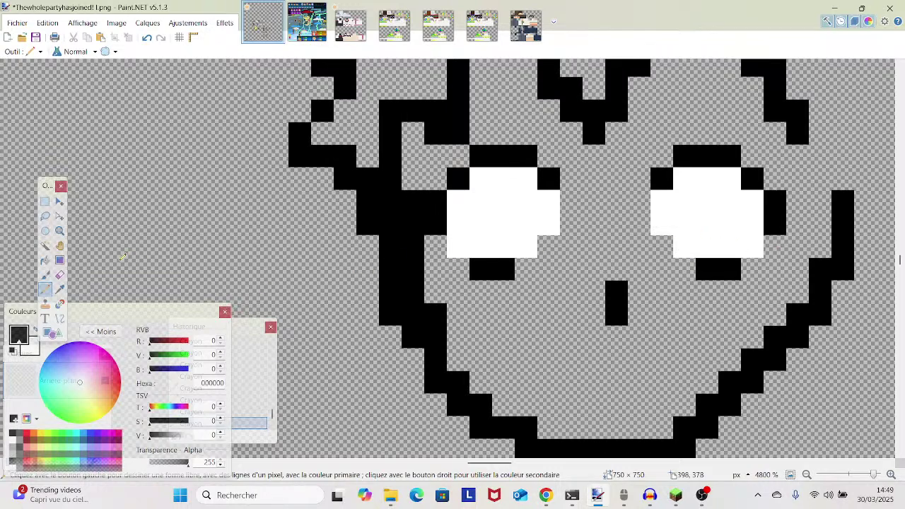
# - Erase the white pixel at the outer lower corner of each eye
pyautogui.click(60, 274)
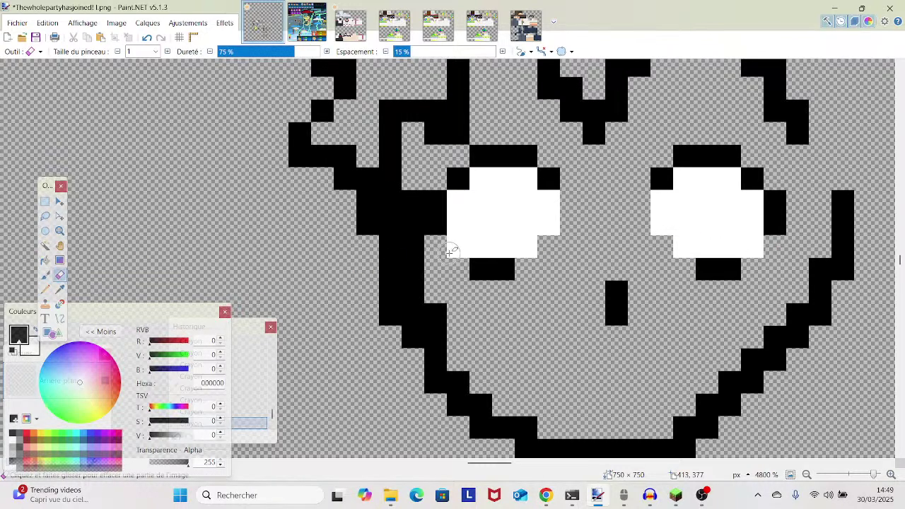
pyautogui.click(449, 251)
pyautogui.click(751, 247)
# - Select the whole right eye, move it one pixel away from the nose, and deselect it
pyautogui.moveTo(874, 482)
pyautogui.mouseDown()
pyautogui.moveTo(854, 478)
pyautogui.moveTo(878, 485)
pyautogui.mouseUp()
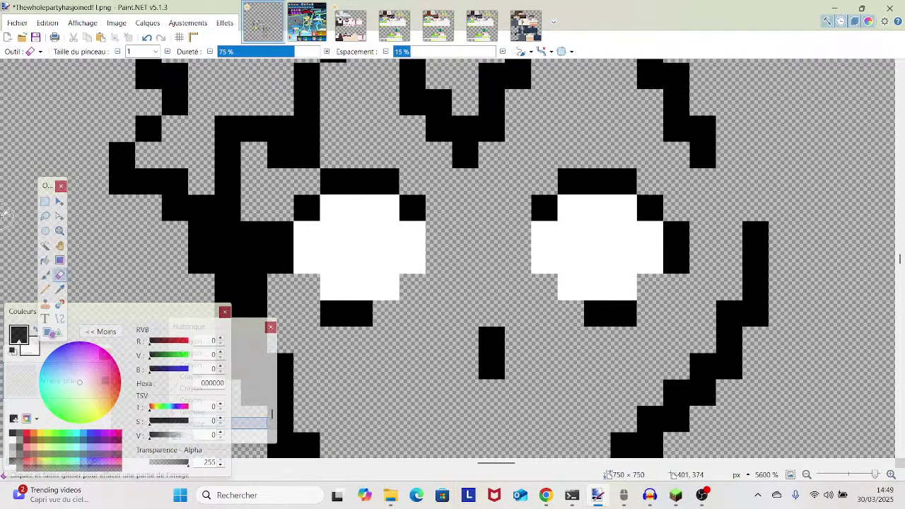
pyautogui.click(45, 202)
pyautogui.moveTo(532, 169); pyautogui.dragTo(716, 327)
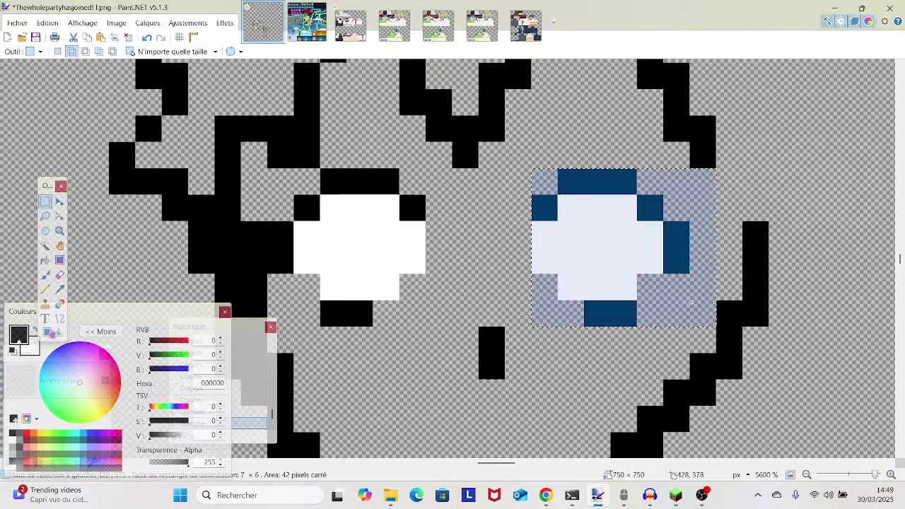
pyautogui.moveTo(679, 301); pyautogui.dragTo(668, 312)
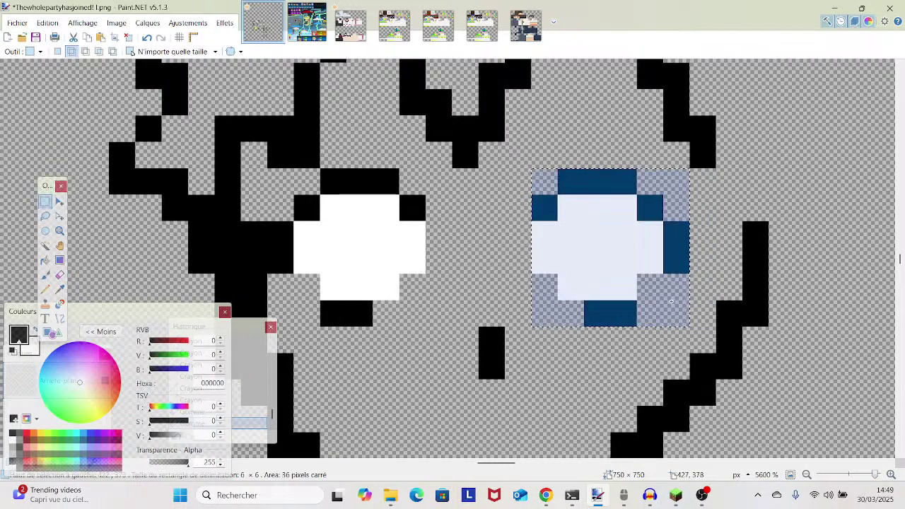
pyautogui.click(59, 202)
pyautogui.press('Right')
pyautogui.hotkey('ctrl', 'd')
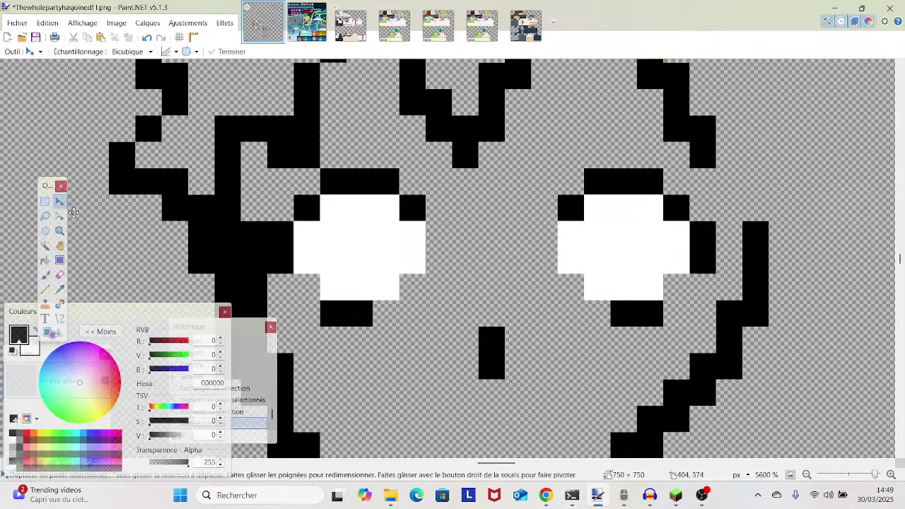
# - Pencil a larger black jaw outline around the outside of the existing jaw, ending beside the right cheek
pyautogui.moveTo(874, 475)
pyautogui.mouseDown()
pyautogui.moveTo(854, 483)
pyautogui.moveTo(871, 488)
pyautogui.mouseUp()
pyautogui.scroll(-1, 606, 365)
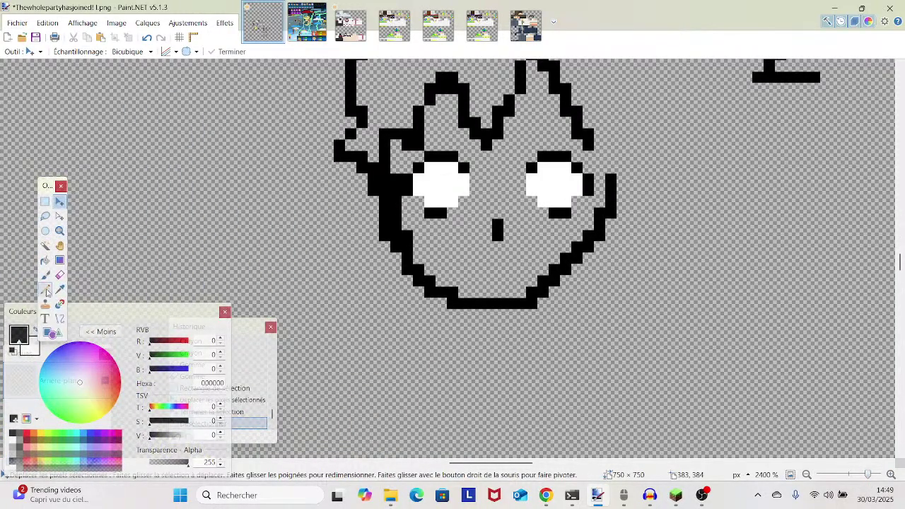
pyautogui.click(45, 289)
pyautogui.moveTo(361, 175)
pyautogui.mouseDown()
pyautogui.moveTo(388, 251)
pyautogui.moveTo(456, 321)
pyautogui.mouseUp()
pyautogui.moveTo(480, 336)
pyautogui.mouseDown()
pyautogui.moveTo(512, 335)
pyautogui.moveTo(571, 292)
pyautogui.moveTo(620, 235)
pyautogui.moveTo(638, 177)
pyautogui.mouseUp()
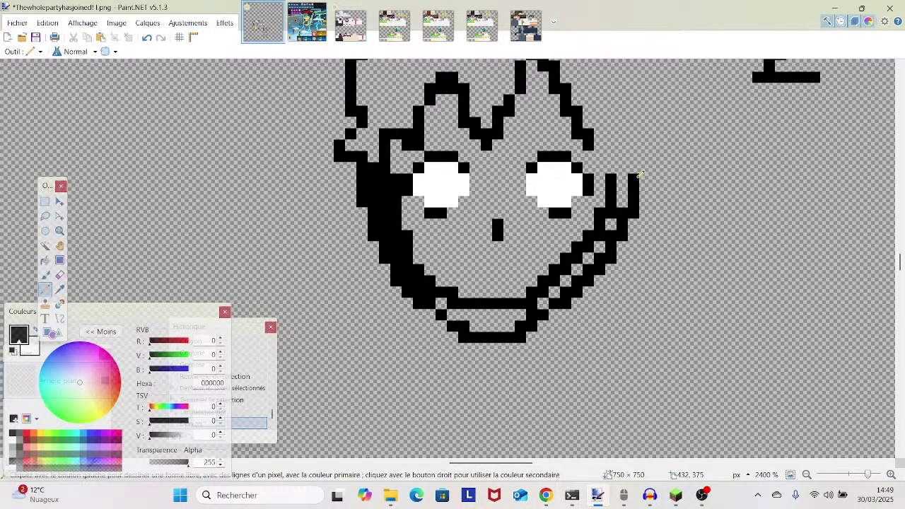
# - Erase the old inner jaw line, both eyes and the nose with a size 5 eraser
pyautogui.click(60, 276)
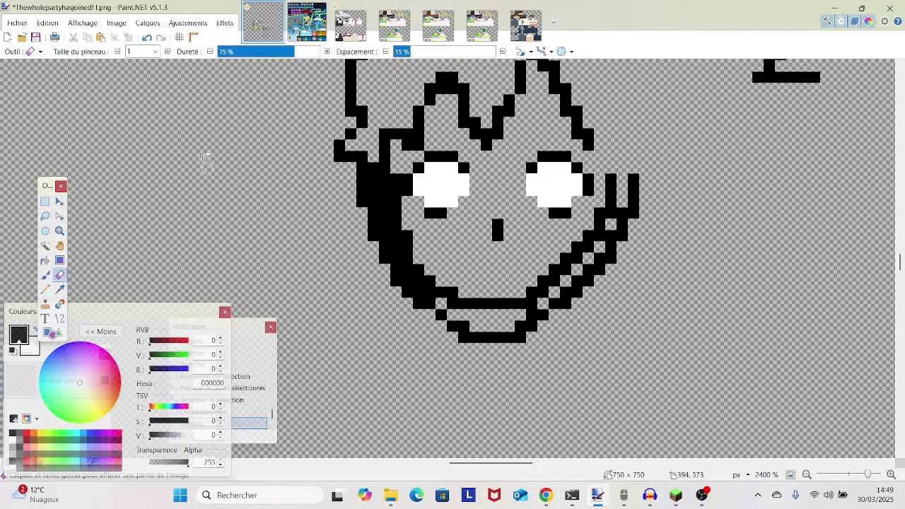
pyautogui.click(154, 52)
pyautogui.click(142, 106)
pyautogui.moveTo(505, 186)
pyautogui.mouseDown()
pyautogui.moveTo(434, 171)
pyautogui.moveTo(431, 209)
pyautogui.moveTo(566, 157)
pyautogui.moveTo(555, 212)
pyautogui.moveTo(566, 258)
pyautogui.moveTo(495, 297)
pyautogui.moveTo(474, 267)
pyautogui.moveTo(435, 265)
pyautogui.moveTo(404, 202)
pyautogui.moveTo(414, 190)
pyautogui.moveTo(580, 250)
pyautogui.moveTo(590, 188)
pyautogui.moveTo(584, 249)
pyautogui.moveTo(455, 252)
pyautogui.moveTo(469, 268)
pyautogui.moveTo(474, 262)
pyautogui.moveTo(473, 282)
pyautogui.mouseUp()
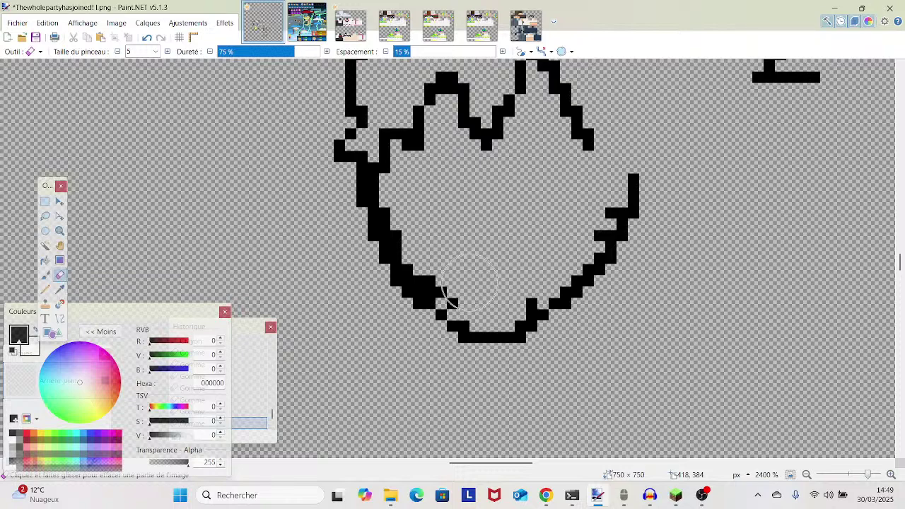
# - Pencil black pixels along the outer right side of the chin to close its gap with the jaw line
pyautogui.click(44, 289)
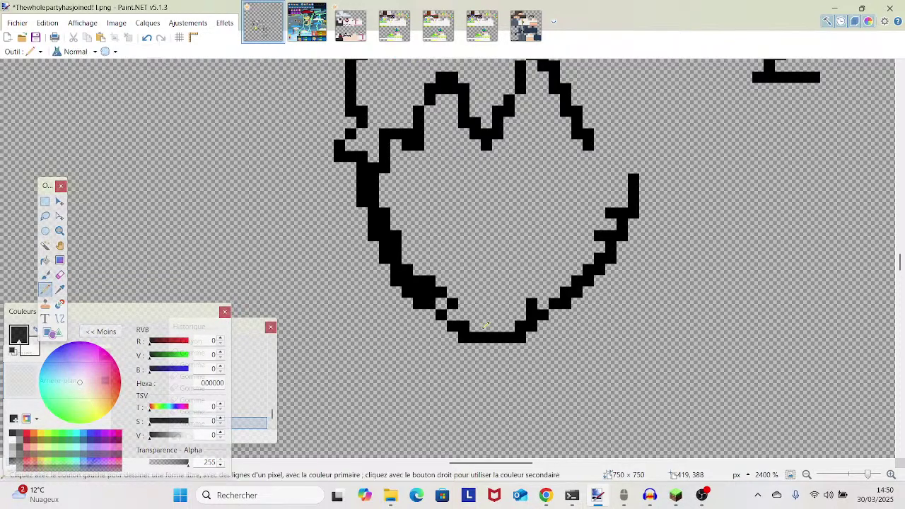
pyautogui.scroll(3, 486, 326)
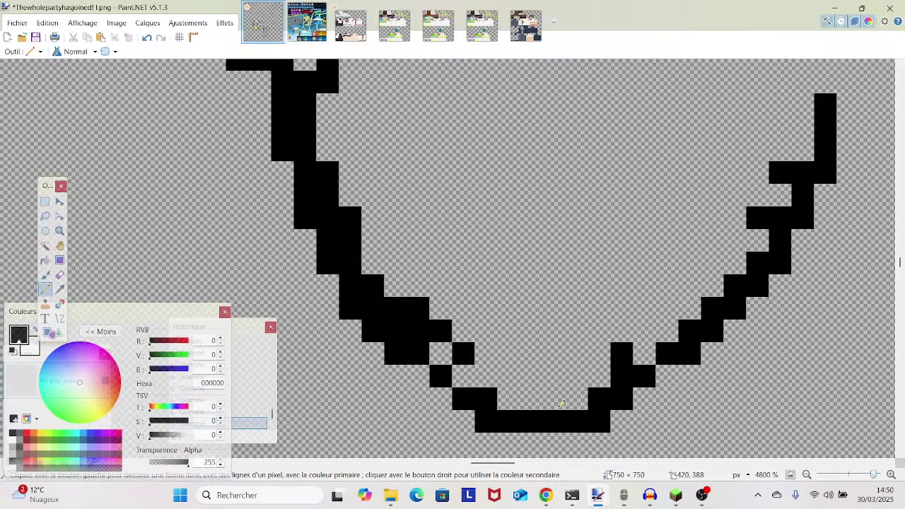
pyautogui.click(550, 399)
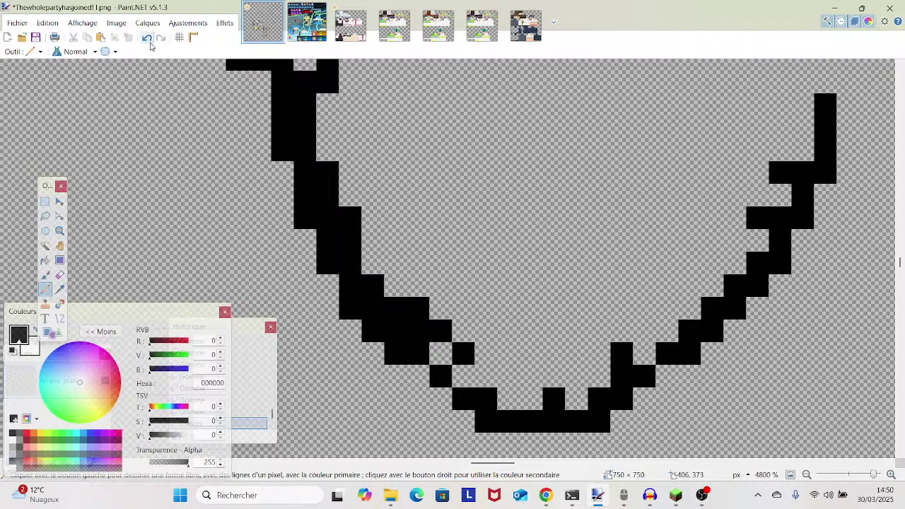
pyautogui.click(147, 38)
pyautogui.moveTo(615, 419)
pyautogui.mouseDown()
pyautogui.moveTo(645, 401)
pyautogui.moveTo(737, 297)
pyautogui.mouseUp()
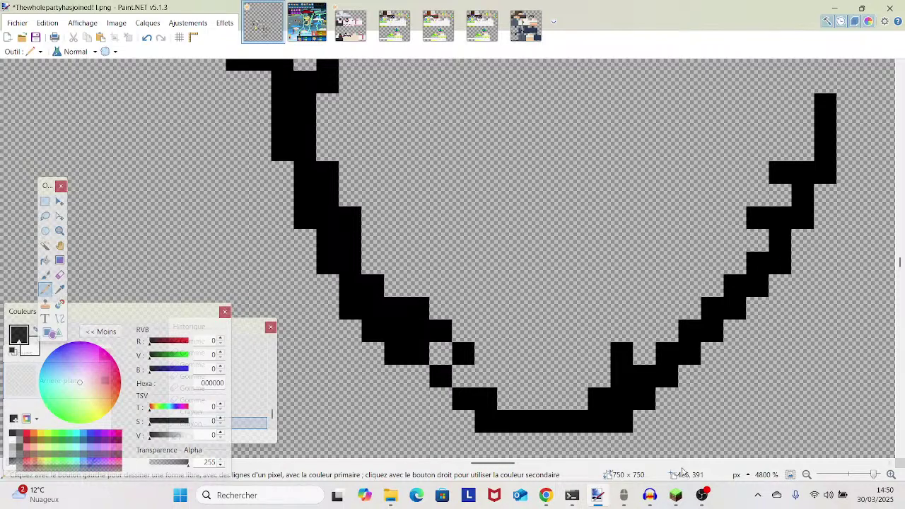
pyautogui.click(676, 495)
pyautogui.click(676, 495)
pyautogui.click(676, 495)
pyautogui.click(676, 495)
pyautogui.moveTo(647, 276); pyautogui.dragTo(633, 292)
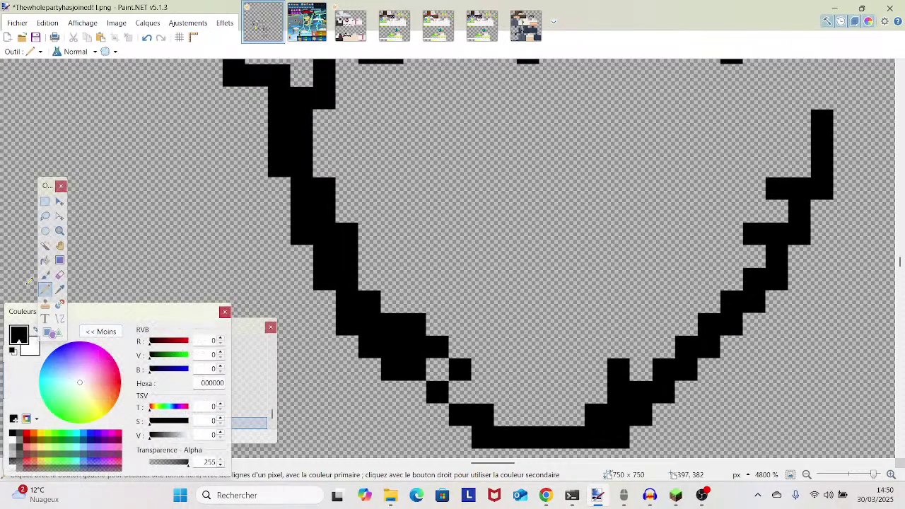
pyautogui.click(59, 276)
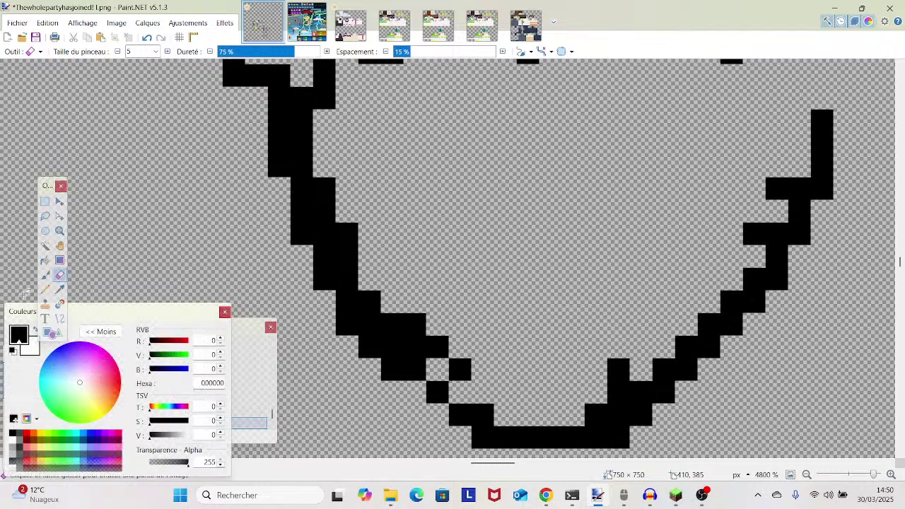
pyautogui.click(44, 289)
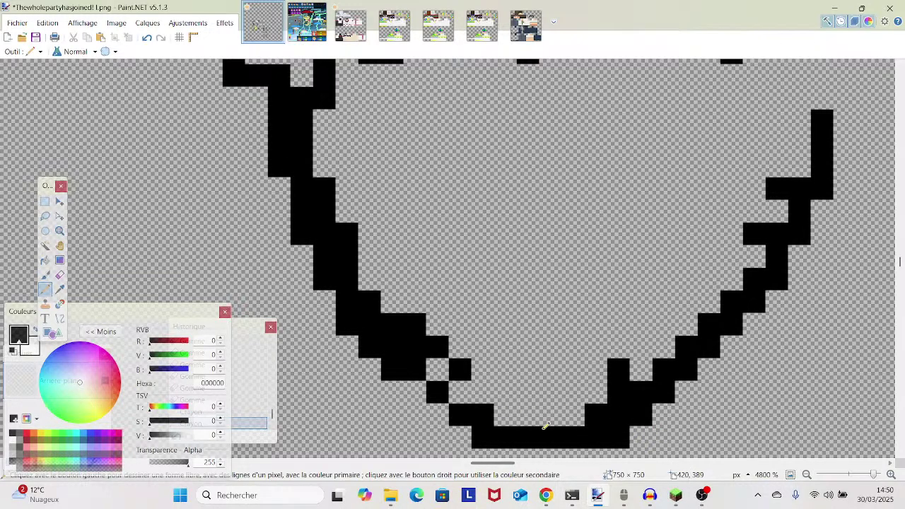
pyautogui.click(703, 495)
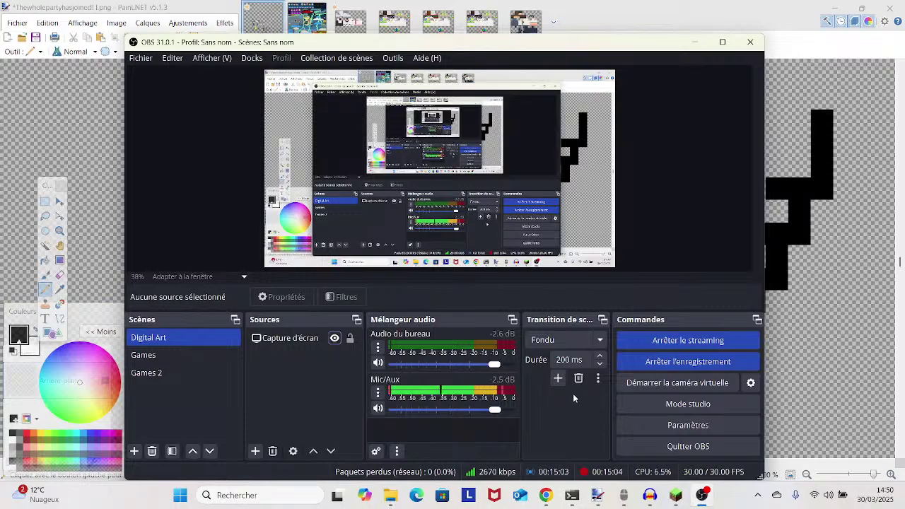
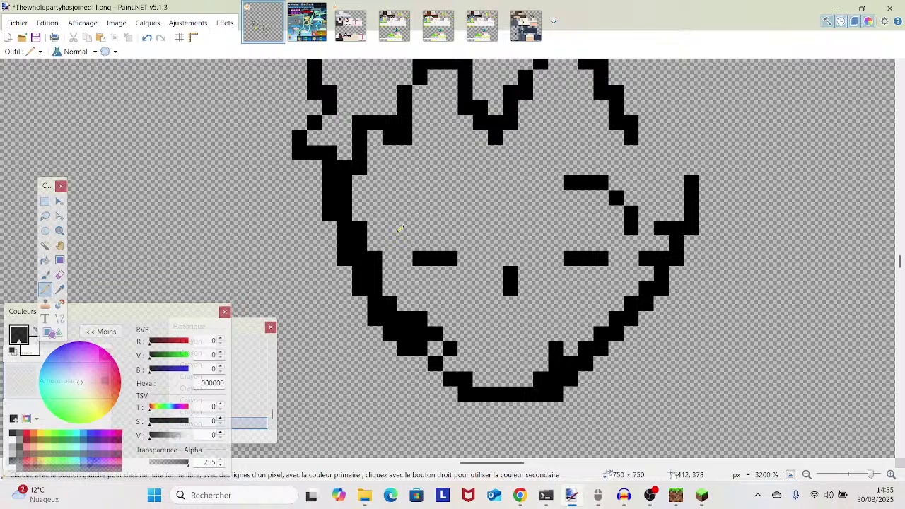
# - Pencil the left eye's curved outer side and upper lid in black, and add the right lid's inner corner pixel
pyautogui.click(394, 217)
pyautogui.moveTo(409, 201)
pyautogui.mouseDown()
pyautogui.moveTo(418, 188)
pyautogui.moveTo(451, 181)
pyautogui.mouseUp()
pyautogui.click(465, 198)
pyautogui.click(560, 194)
# - Close the open inner sides and outer lower corners of both eyes with white pencil pixels
pyautogui.rightClick(404, 243)
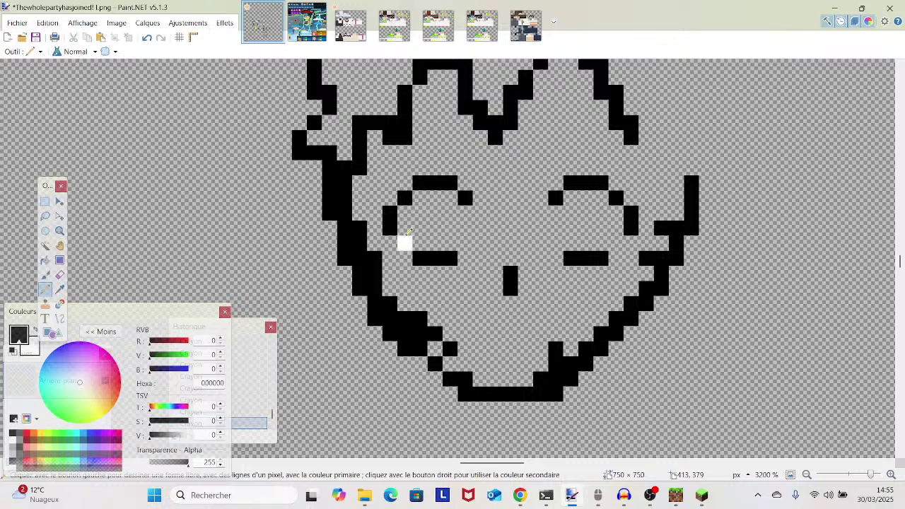
pyautogui.rightClick(556, 201)
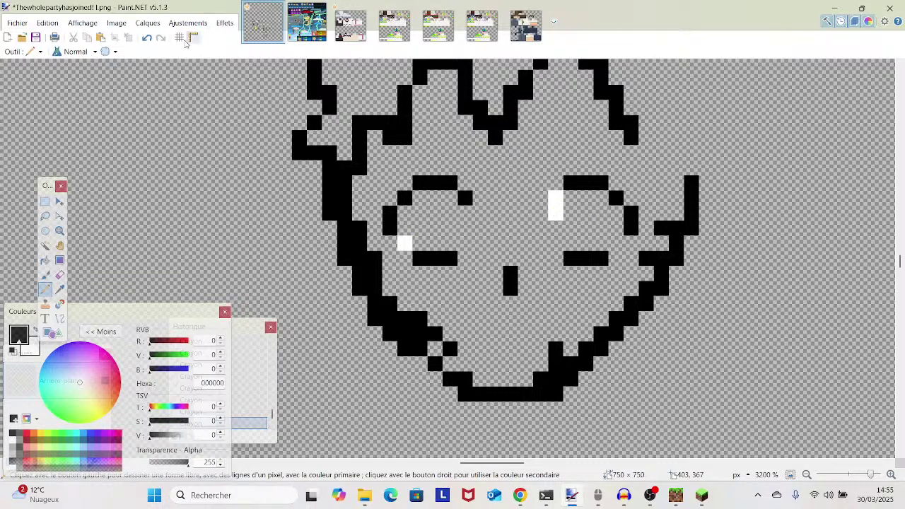
pyautogui.hotkey('ctrl', 'z')
pyautogui.moveTo(557, 211); pyautogui.dragTo(557, 244)
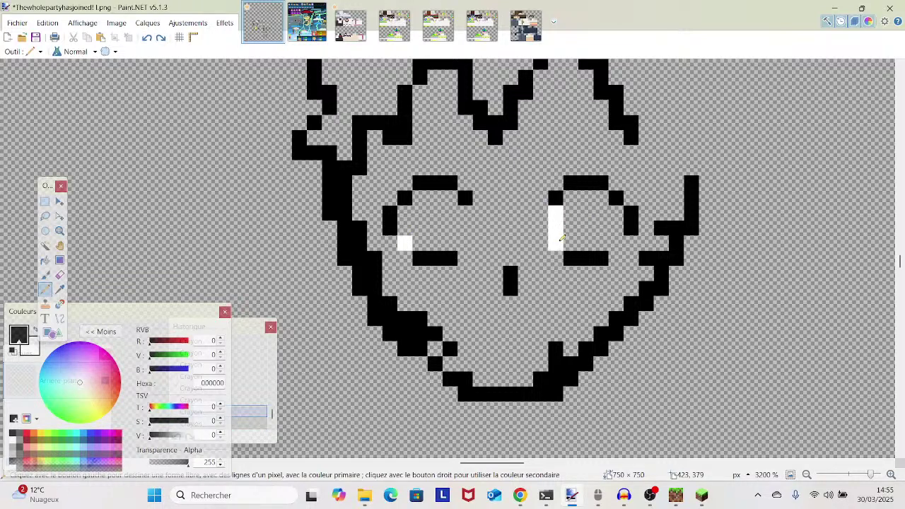
pyautogui.rightClick(620, 242)
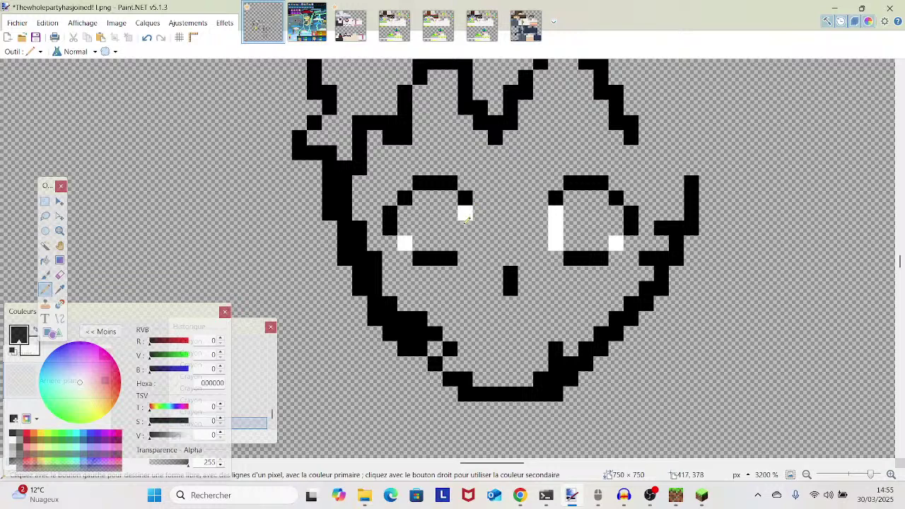
pyautogui.moveTo(464, 209); pyautogui.dragTo(466, 241)
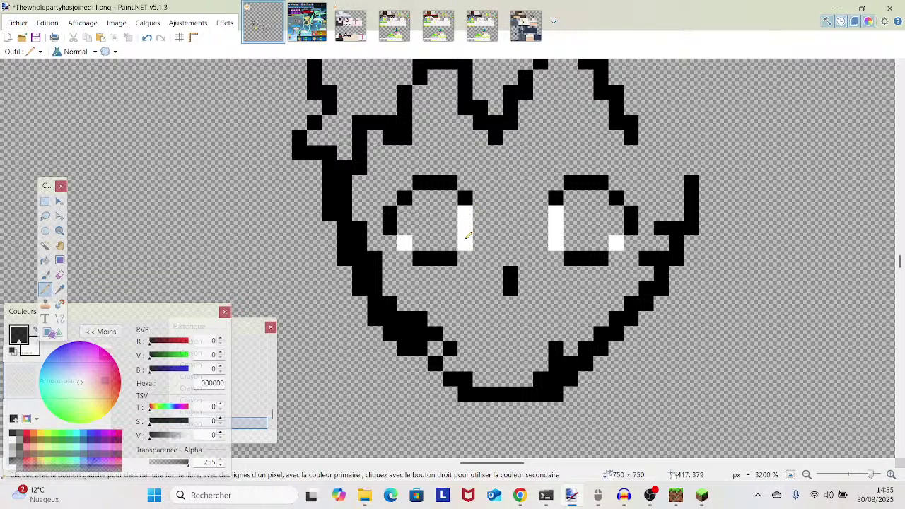
# - Fill the inside of both eyes with white using the Paint Bucket
pyautogui.click(45, 260)
pyautogui.click(435, 212)
pyautogui.click(598, 233)
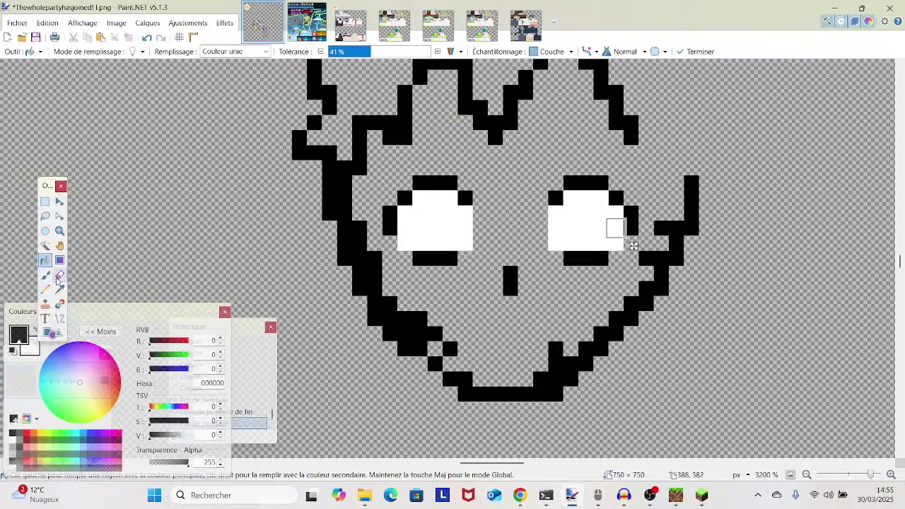
# - Reduce the eraser to size 1 and erase the white pixel at each eye's inner lower corner
pyautogui.click(59, 274)
pyautogui.click(119, 53)
pyautogui.click(119, 53)
pyautogui.click(119, 53)
pyautogui.click(119, 53)
pyautogui.click(466, 245)
pyautogui.click(554, 243)
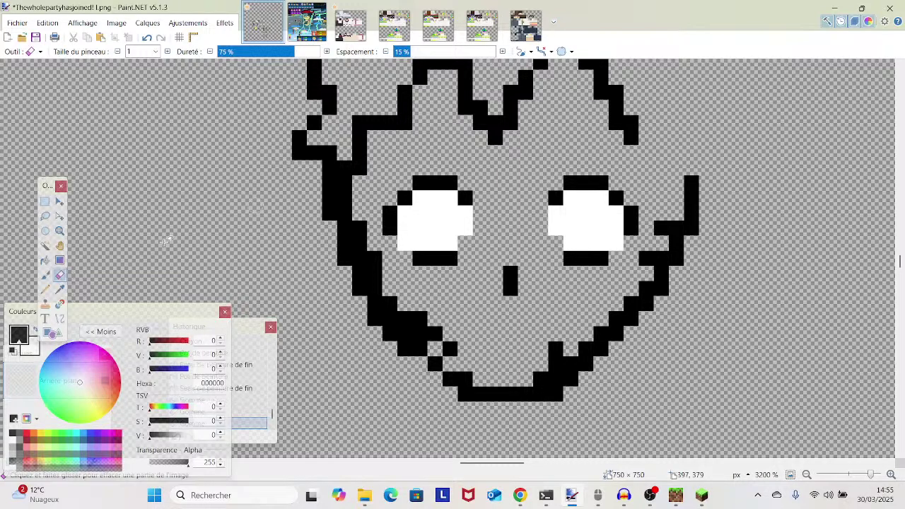
# - Pencil a flat black eyebrow with drooping end pixels above each eye
pyautogui.click(45, 289)
pyautogui.click(395, 155)
pyautogui.moveTo(405, 138); pyautogui.dragTo(484, 146)
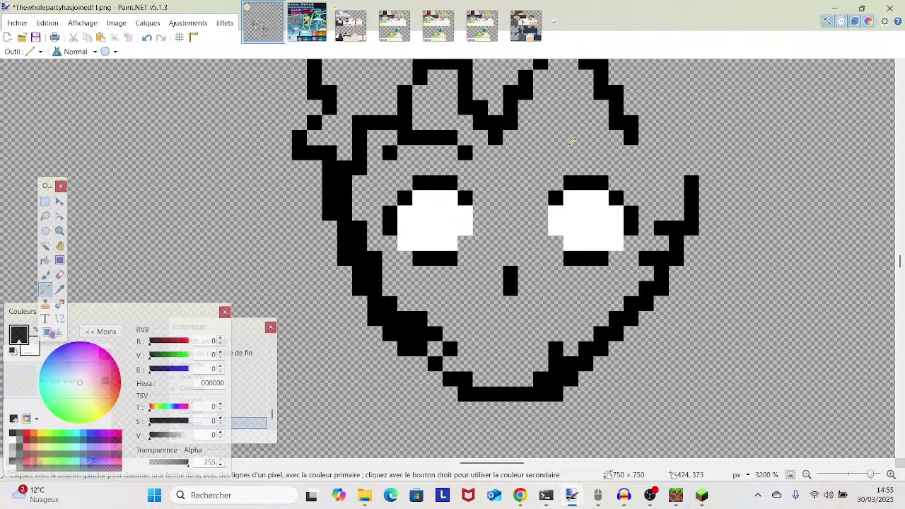
pyautogui.moveTo(557, 151)
pyautogui.mouseDown()
pyautogui.moveTo(565, 141)
pyautogui.moveTo(619, 142)
pyautogui.mouseUp()
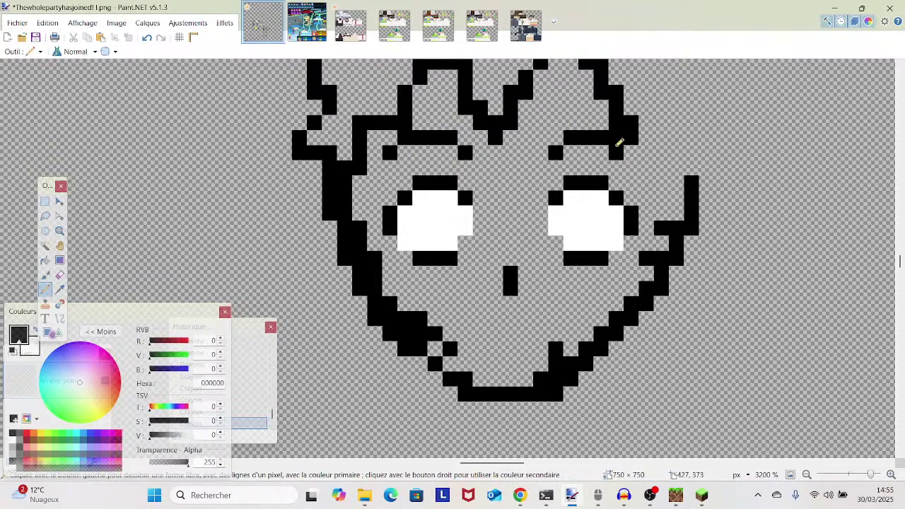
# - Erase the extra black pixels on the inner right side of the chin, then switch back to the Pencil tool
pyautogui.moveTo(865, 474)
pyautogui.mouseDown()
pyautogui.moveTo(852, 475)
pyautogui.moveTo(868, 475)
pyautogui.mouseUp()
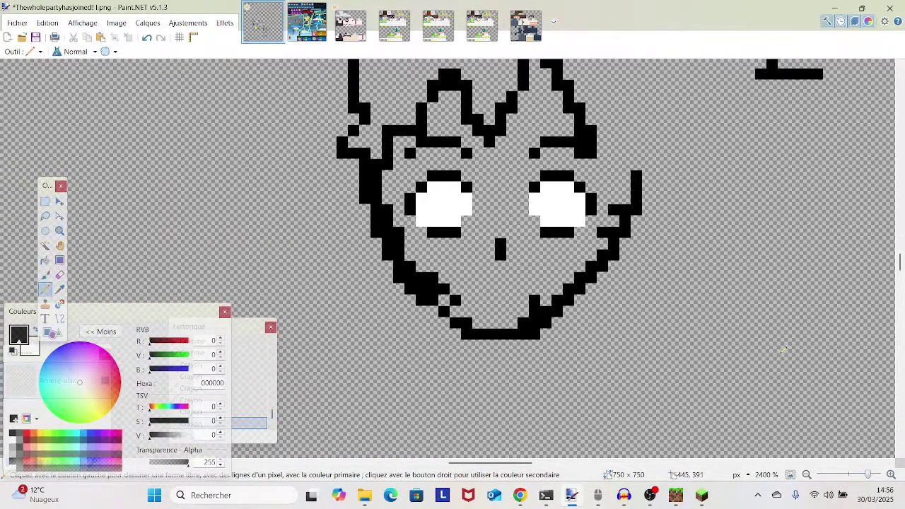
pyautogui.click(59, 274)
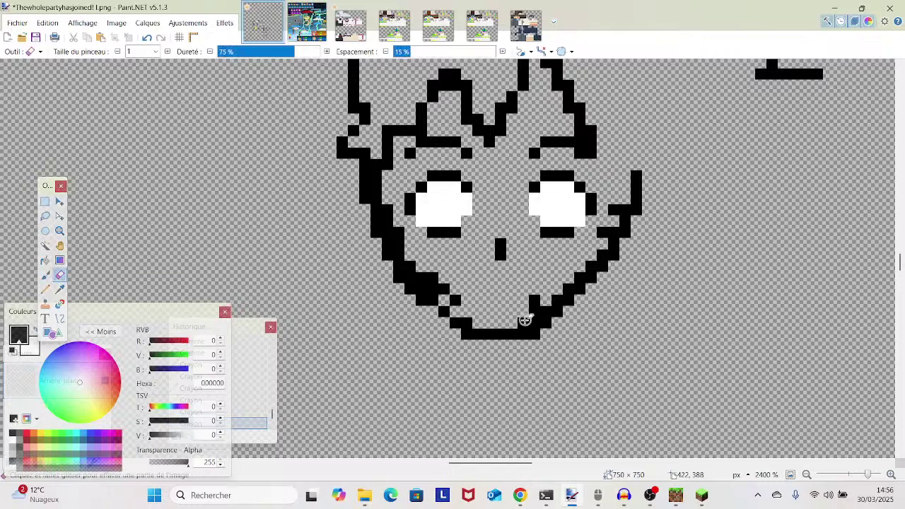
pyautogui.moveTo(866, 481); pyautogui.dragTo(875, 476)
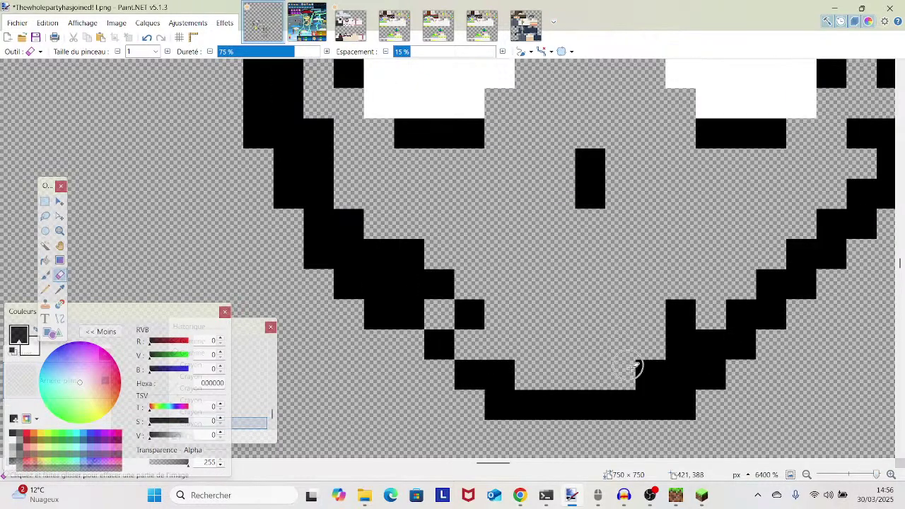
pyautogui.click(641, 370)
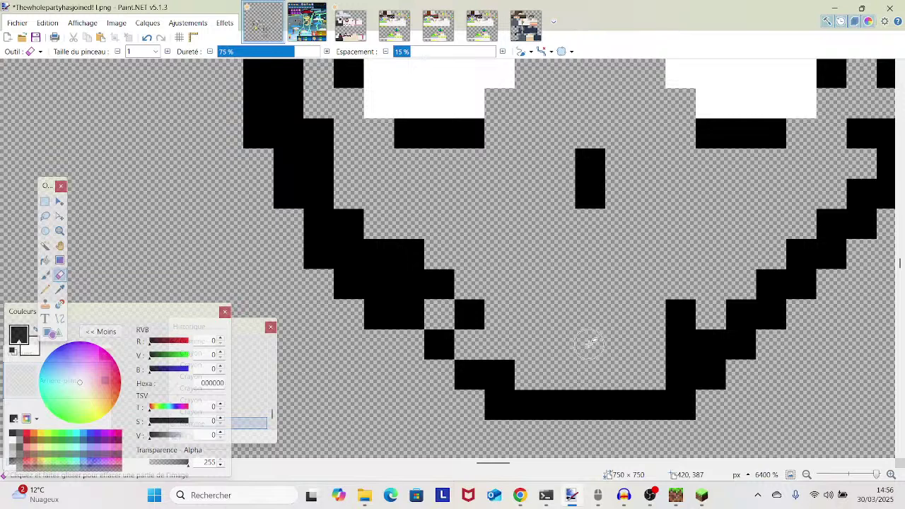
pyautogui.scroll(1, 591, 344)
pyautogui.click(683, 376)
pyautogui.click(684, 388)
pyautogui.scroll(-1, 683, 385)
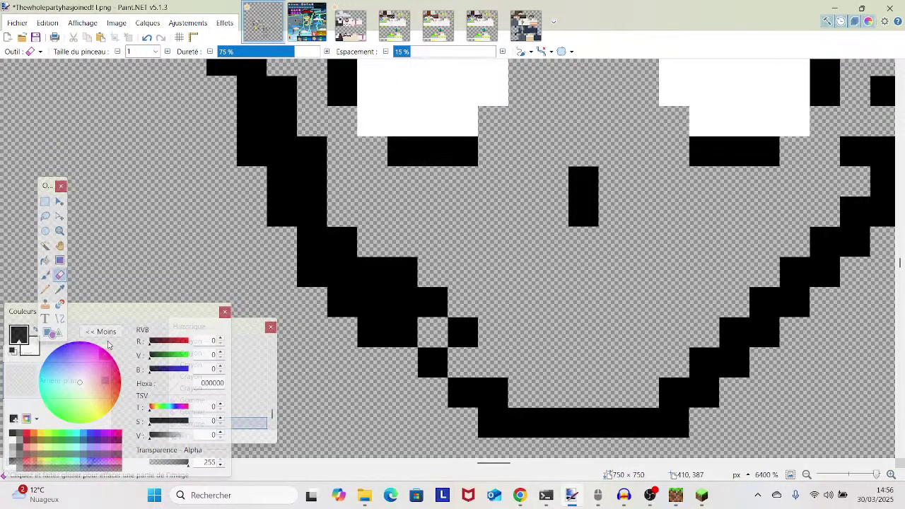
pyautogui.click(44, 290)
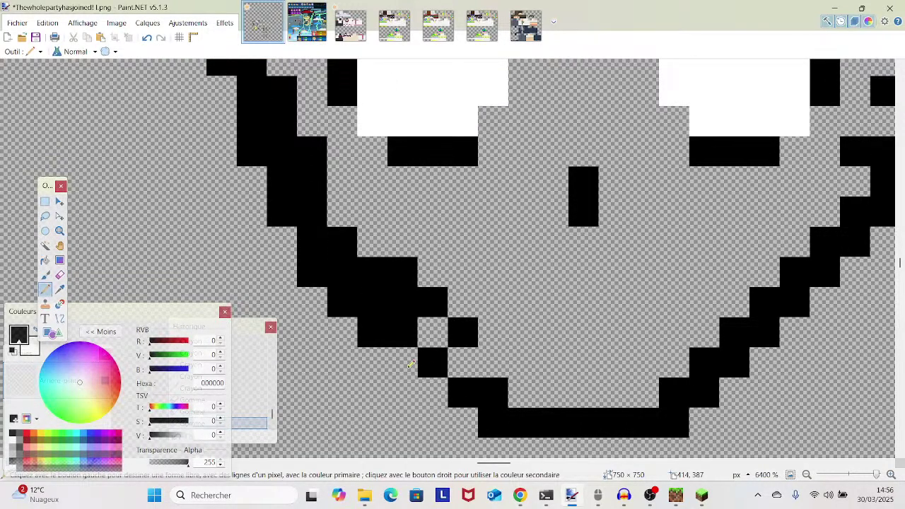
# - Pencil a small black smiling mouth below the nose, with one raised pixel at each end
pyautogui.moveTo(553, 329); pyautogui.dragTo(609, 329)
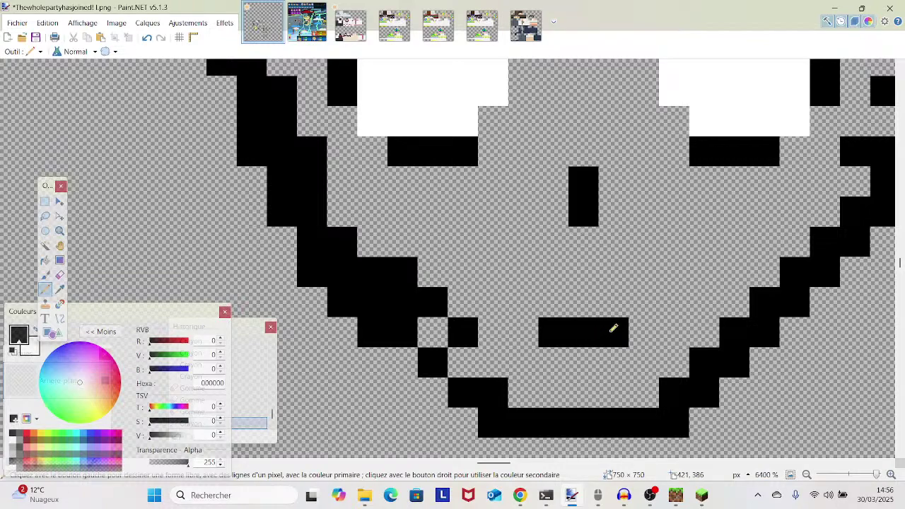
pyautogui.click(524, 303)
pyautogui.click(646, 302)
# - Pencil the black glasses frame with a lower rim under each eye, side arms and a nose bridge, then set the primary colour to white
pyautogui.moveTo(876, 475)
pyautogui.mouseDown()
pyautogui.moveTo(831, 476)
pyautogui.moveTo(872, 476)
pyautogui.mouseUp()
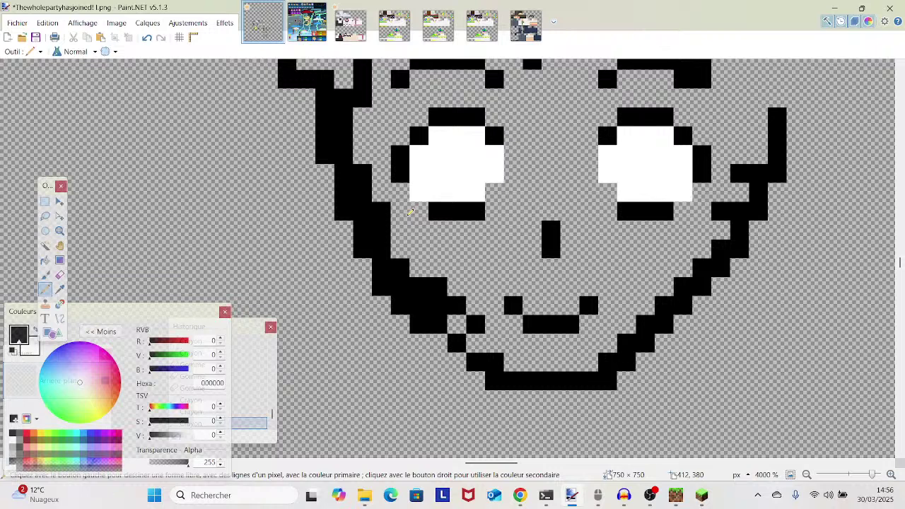
pyautogui.click(408, 213)
pyautogui.moveTo(424, 226)
pyautogui.mouseDown()
pyautogui.moveTo(481, 229)
pyautogui.moveTo(513, 209)
pyautogui.mouseUp()
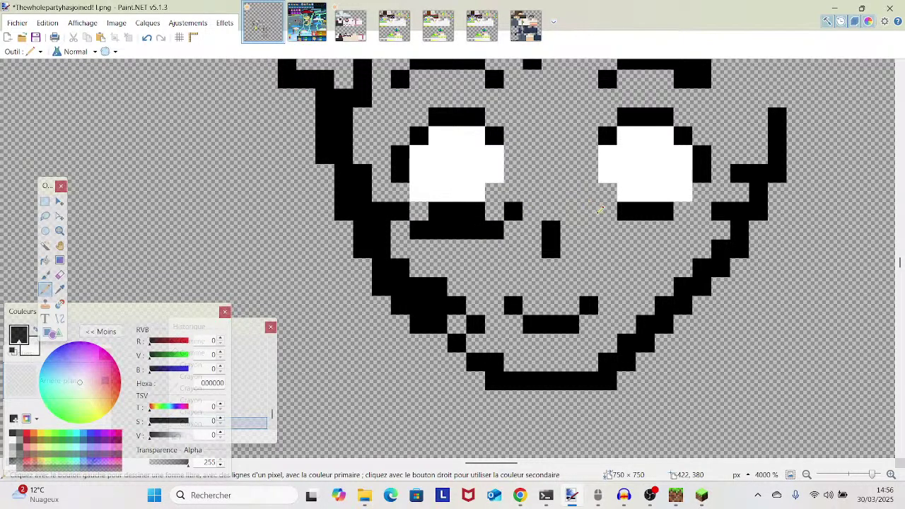
pyautogui.click(599, 210)
pyautogui.moveTo(622, 228)
pyautogui.mouseDown()
pyautogui.moveTo(630, 226)
pyautogui.moveTo(613, 227)
pyautogui.moveTo(680, 229)
pyautogui.mouseUp()
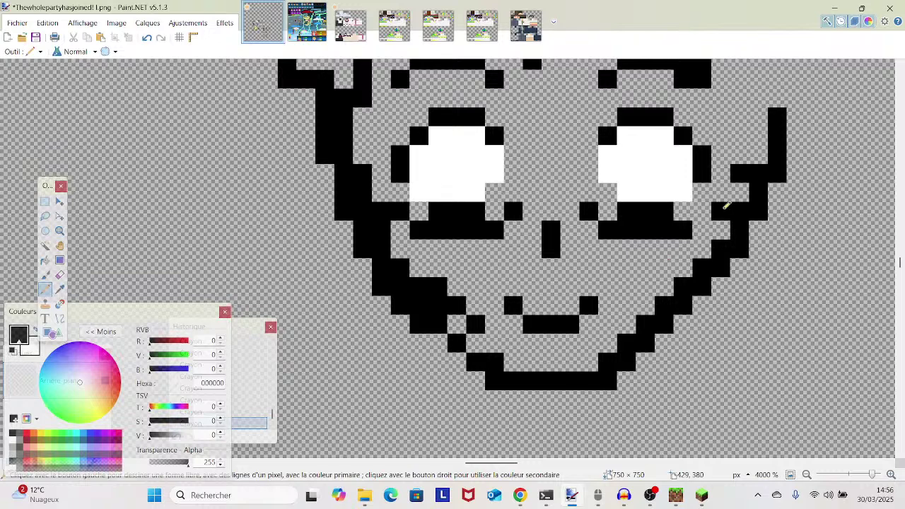
pyautogui.click(710, 208)
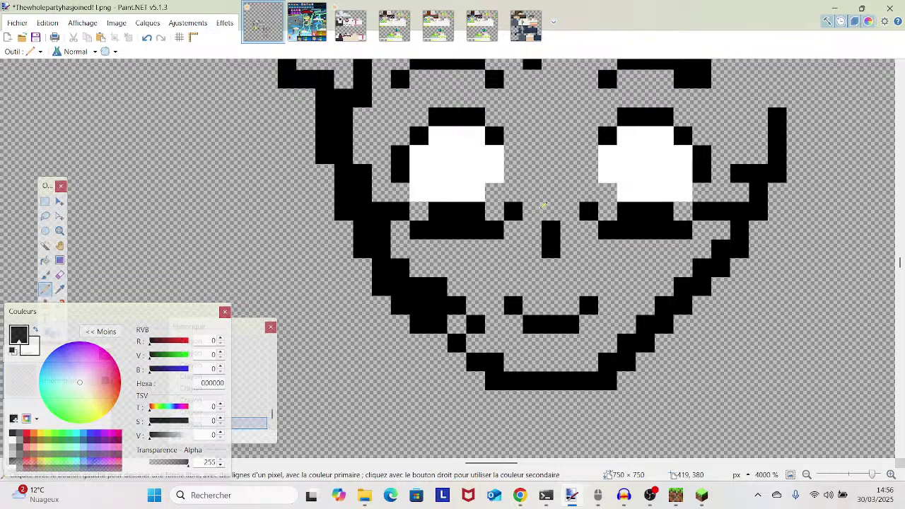
pyautogui.moveTo(531, 211); pyautogui.dragTo(563, 206)
pyautogui.click(569, 207)
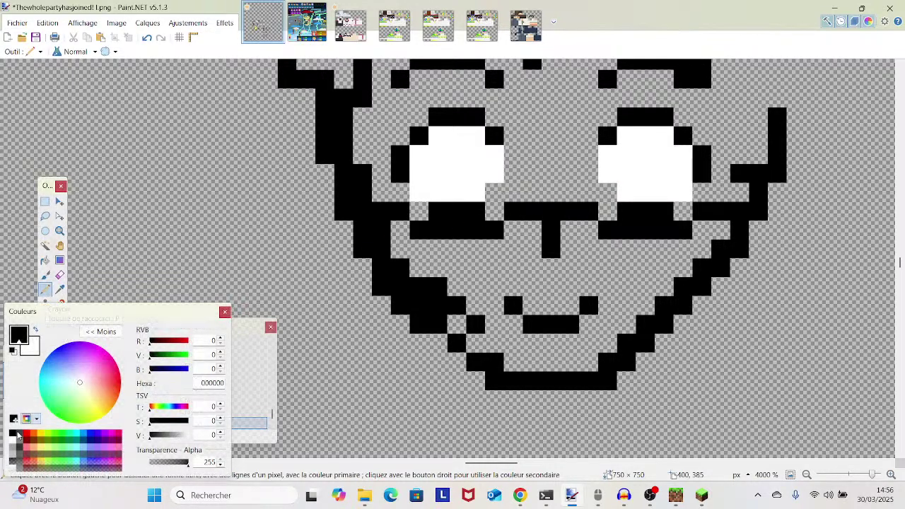
pyautogui.click(12, 444)
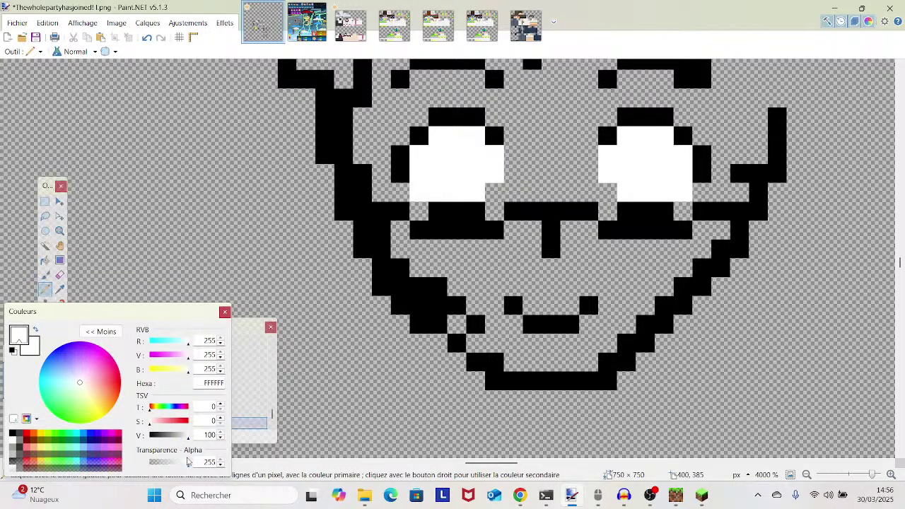
pyautogui.moveTo(178, 467); pyautogui.dragTo(177, 467)
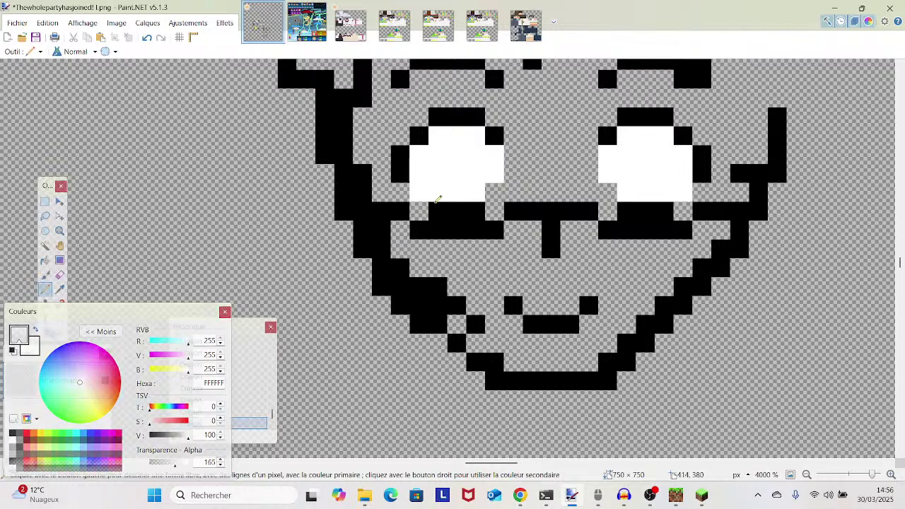
pyautogui.moveTo(428, 207); pyautogui.dragTo(494, 210)
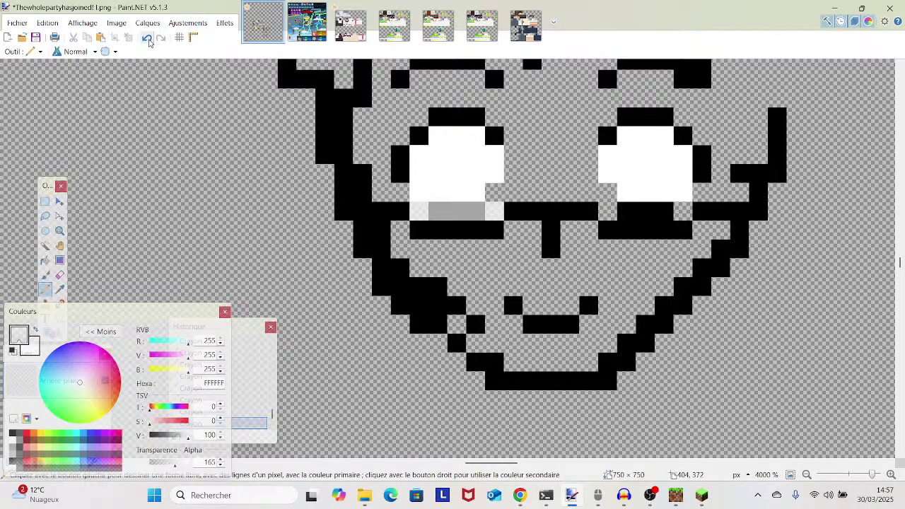
pyautogui.click(146, 36)
# - Lower the white's alpha to 103 and pencil a translucent lens row inside the glasses rim beneath each eye
pyautogui.moveTo(175, 465); pyautogui.dragTo(165, 465)
pyautogui.moveTo(413, 207); pyautogui.dragTo(493, 202)
pyautogui.moveTo(614, 207); pyautogui.dragTo(683, 207)
# - Sample black from the head's outline and pencil two short vertical neck lines down from the chin's ends
pyautogui.moveTo(862, 475)
pyautogui.mouseDown()
pyautogui.moveTo(842, 476)
pyautogui.moveTo(872, 481)
pyautogui.mouseUp()
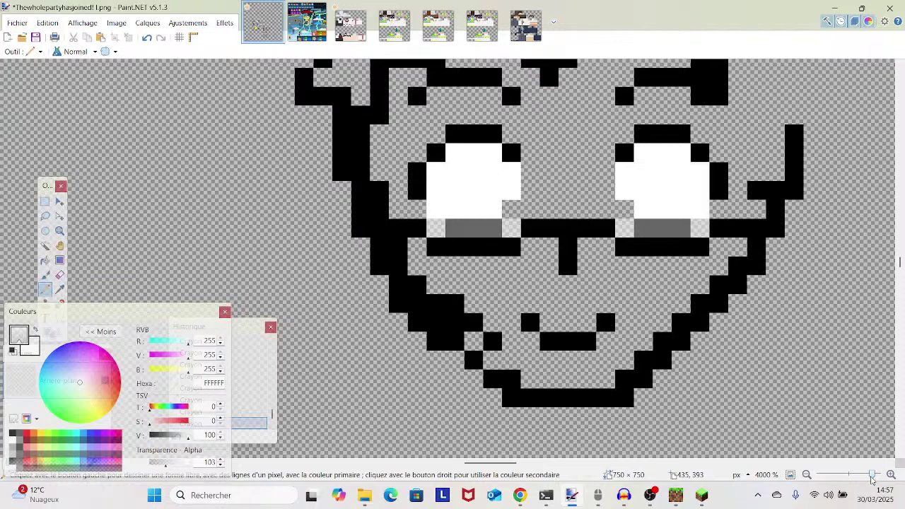
pyautogui.moveTo(873, 480)
pyautogui.mouseDown()
pyautogui.moveTo(845, 485)
pyautogui.moveTo(868, 493)
pyautogui.mouseUp()
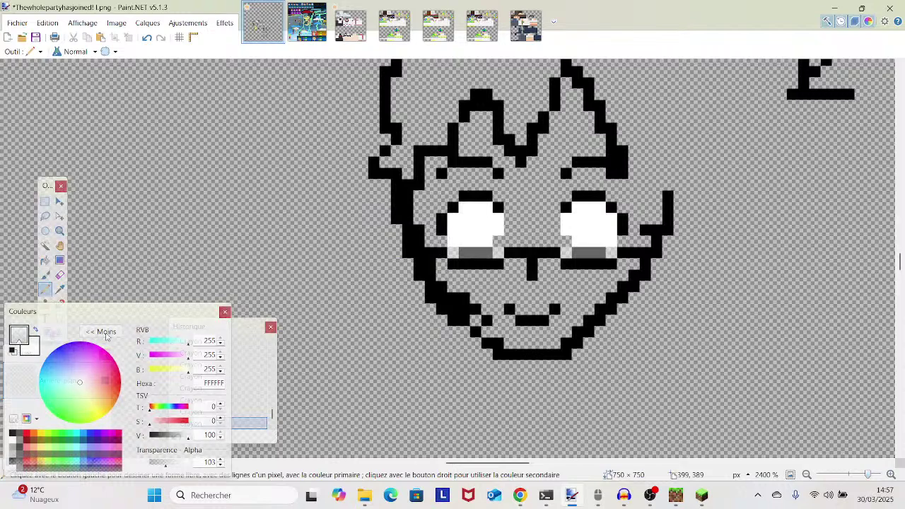
pyautogui.click(59, 289)
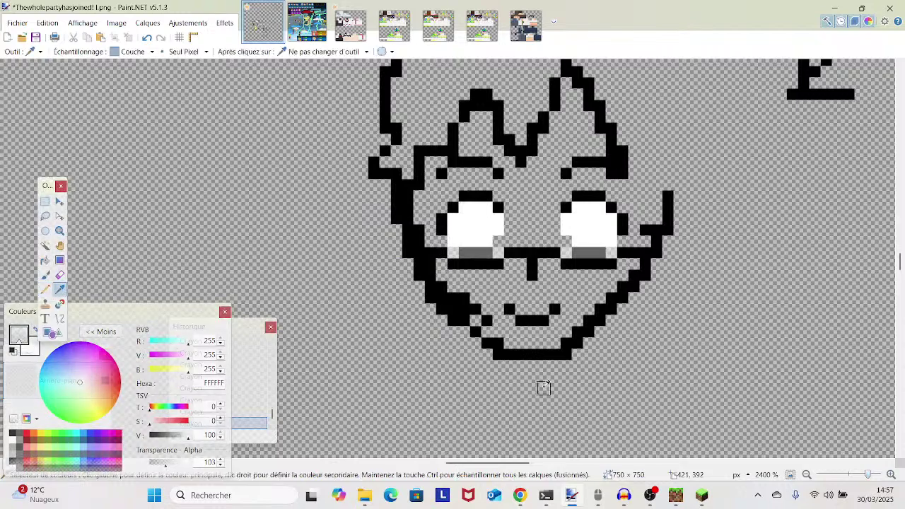
pyautogui.click(487, 253)
pyautogui.click(499, 253)
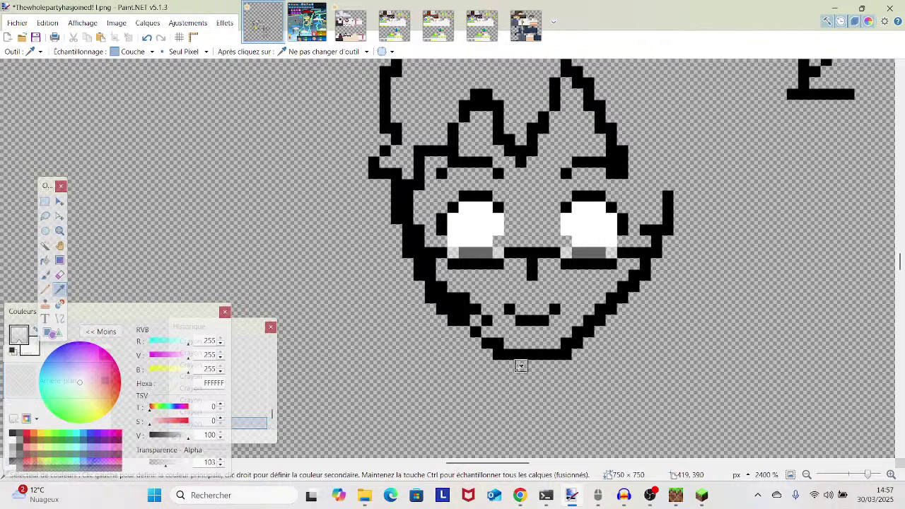
pyautogui.click(505, 354)
pyautogui.click(44, 290)
pyautogui.moveTo(484, 367)
pyautogui.mouseDown()
pyautogui.moveTo(538, 212)
pyautogui.moveTo(580, 162)
pyautogui.moveTo(467, 225)
pyautogui.moveTo(479, 232)
pyautogui.mouseUp()
pyautogui.moveTo(547, 211); pyautogui.dragTo(548, 232)
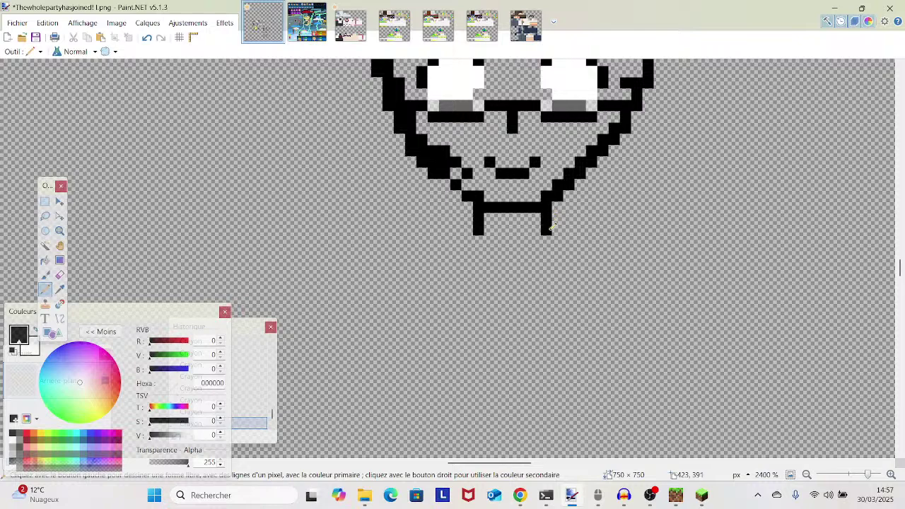
# - Pencil black shoulder lines sloping down and outward from both sides of the neck
pyautogui.moveTo(479, 229); pyautogui.dragTo(377, 287)
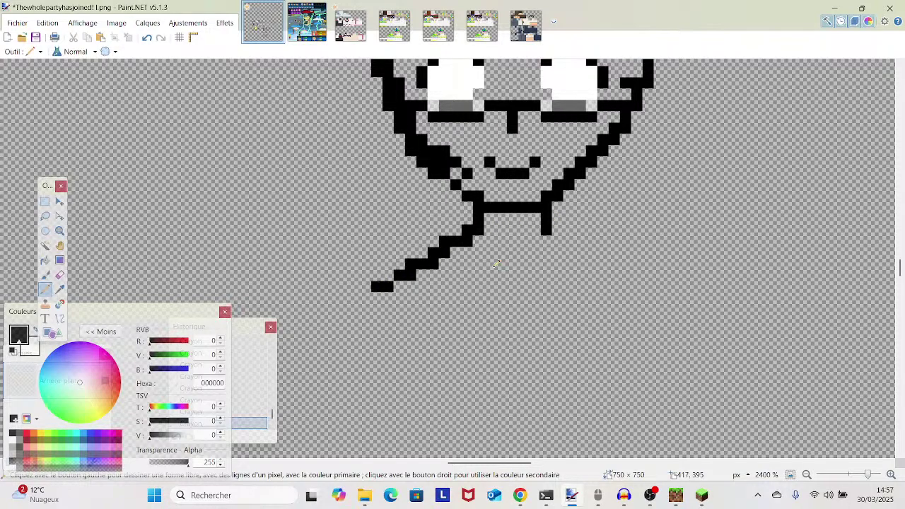
pyautogui.moveTo(563, 232); pyautogui.dragTo(625, 276)
pyautogui.moveTo(447, 235); pyautogui.dragTo(363, 307)
pyautogui.moveTo(596, 261)
pyautogui.mouseDown()
pyautogui.moveTo(634, 273)
pyautogui.moveTo(669, 309)
pyautogui.mouseUp()
# - Erase the extra black pixels at the lower tip of the right fringe strand
pyautogui.moveTo(868, 475)
pyautogui.mouseDown()
pyautogui.moveTo(850, 476)
pyautogui.moveTo(868, 475)
pyautogui.mouseUp()
pyautogui.scroll(3, 636, 336)
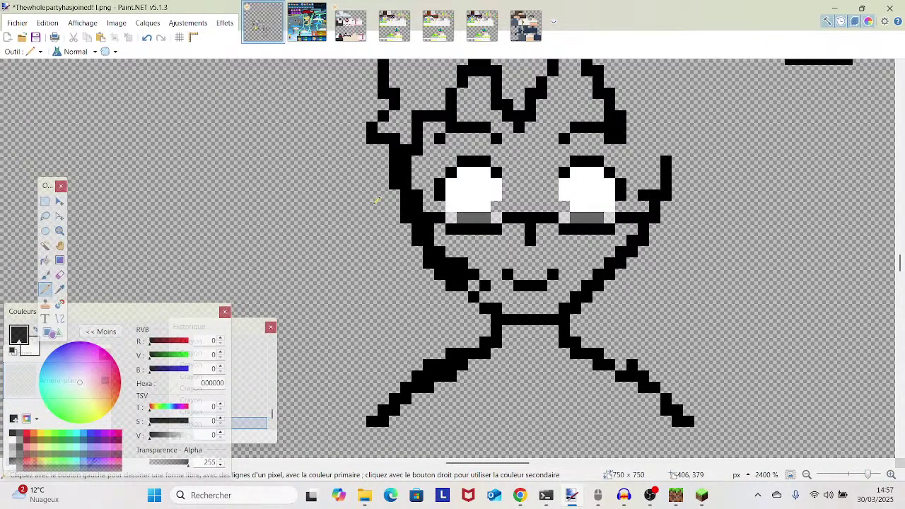
pyautogui.click(60, 275)
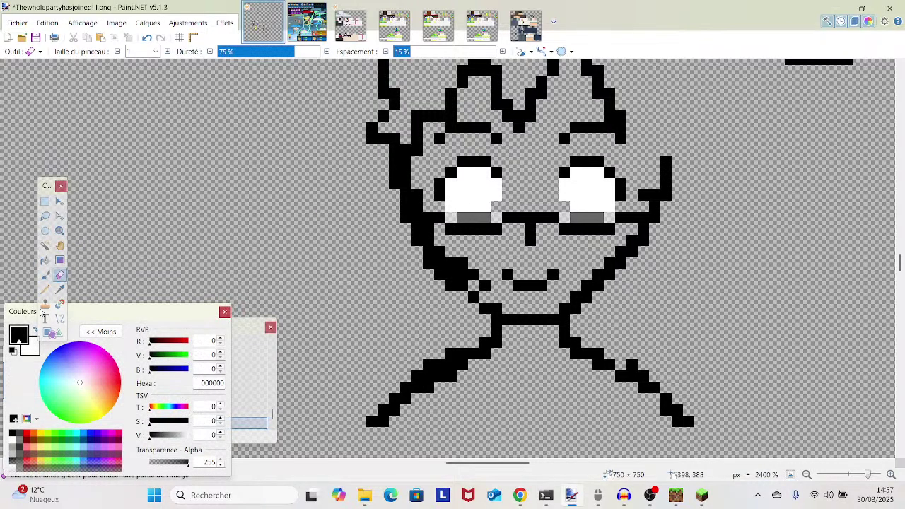
# - Pencil the remaining hair outline in black, with a left side tuft, rounded crown, spiky right strands and a fringe strand near the right temple
pyautogui.click(44, 290)
pyautogui.scroll(3, 324, 393)
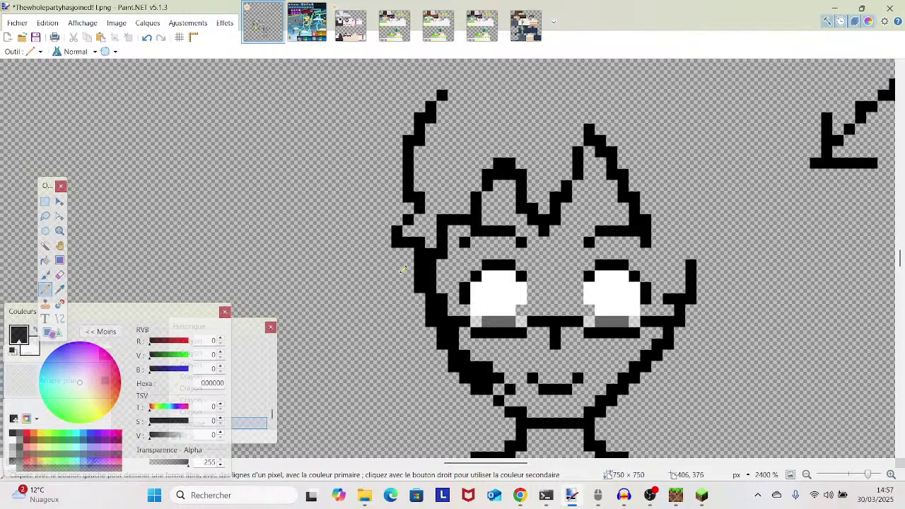
pyautogui.moveTo(417, 267)
pyautogui.mouseDown()
pyautogui.moveTo(387, 308)
pyautogui.moveTo(415, 187)
pyautogui.moveTo(394, 305)
pyautogui.moveTo(401, 270)
pyautogui.moveTo(425, 238)
pyautogui.moveTo(486, 193)
pyautogui.moveTo(536, 187)
pyautogui.moveTo(616, 209)
pyautogui.moveTo(654, 248)
pyautogui.moveTo(697, 262)
pyautogui.moveTo(672, 289)
pyautogui.moveTo(685, 383)
pyautogui.mouseUp()
pyautogui.scroll(3, 416, 188)
pyautogui.scroll(-3, 623, 339)
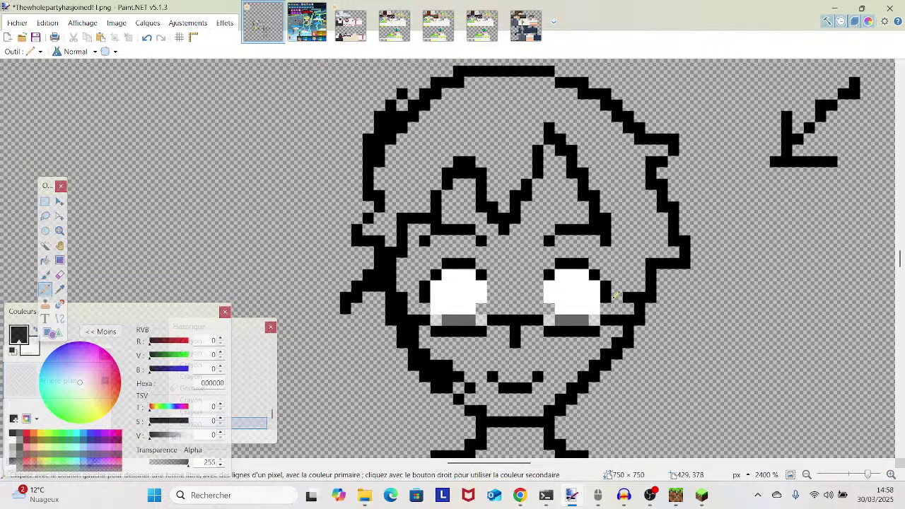
pyautogui.moveTo(614, 238)
pyautogui.mouseDown()
pyautogui.moveTo(627, 220)
pyautogui.moveTo(642, 263)
pyautogui.mouseUp()
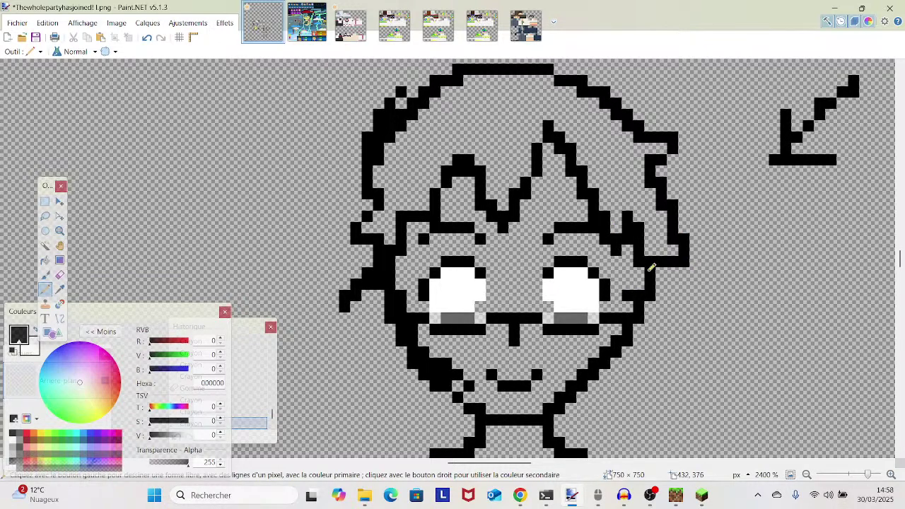
# - Extend the left shoulder line further down and outward to form the arm's outer edge
pyautogui.moveTo(867, 474); pyautogui.dragTo(857, 481)
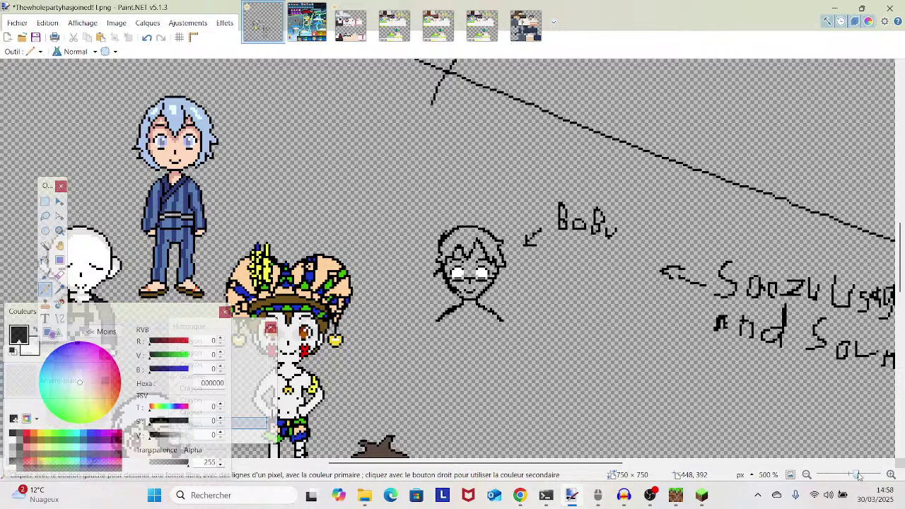
pyautogui.moveTo(859, 478)
pyautogui.mouseDown()
pyautogui.moveTo(838, 477)
pyautogui.moveTo(868, 477)
pyautogui.mouseUp()
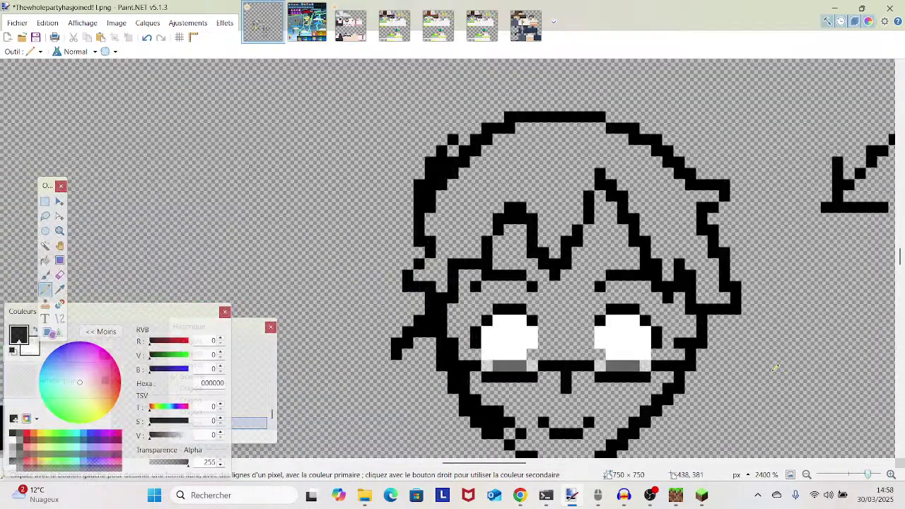
pyautogui.scroll(-1, 657, 343)
pyautogui.moveTo(659, 342); pyautogui.dragTo(620, 283)
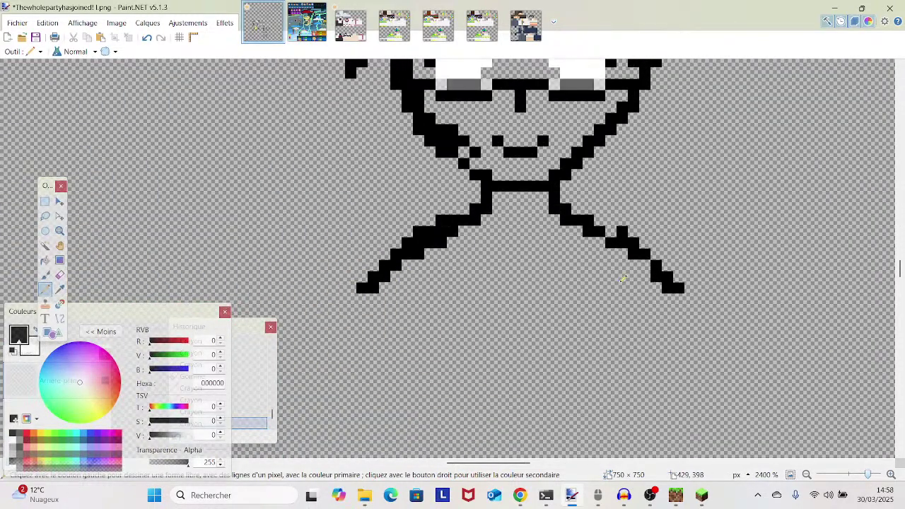
pyautogui.moveTo(535, 260); pyautogui.dragTo(533, 235)
pyautogui.moveTo(365, 257); pyautogui.dragTo(332, 312)
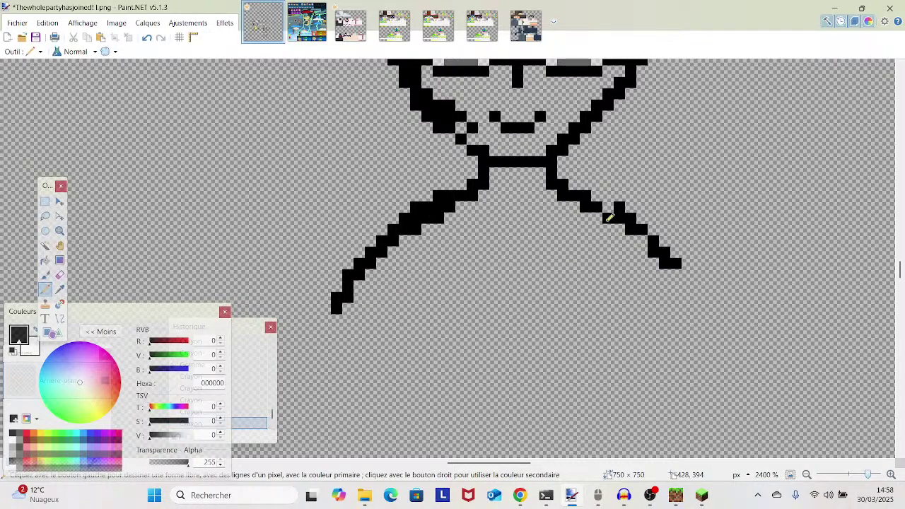
pyautogui.moveTo(610, 215); pyautogui.dragTo(613, 186)
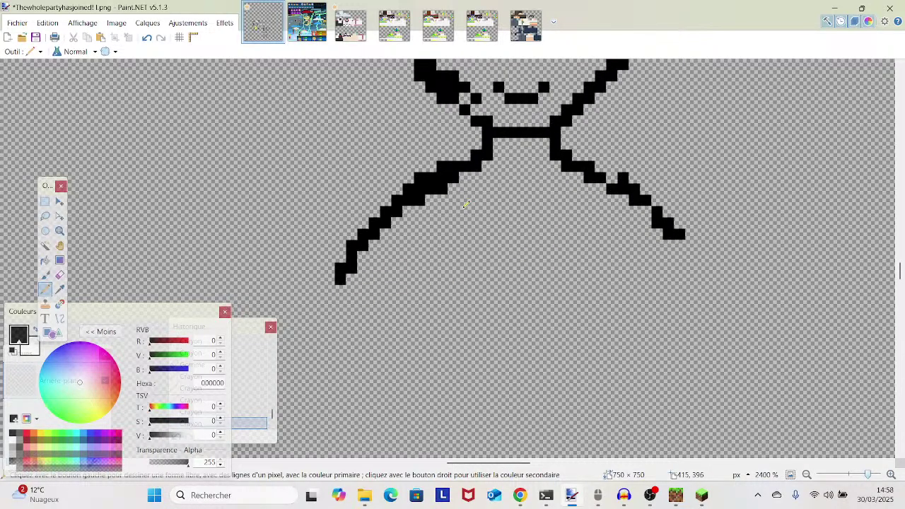
# - Pencil the remaining upper arm lines, with an upside-down V armpit crease on each side and the right arm's outer edge
pyautogui.moveTo(418, 193)
pyautogui.mouseDown()
pyautogui.moveTo(393, 225)
pyautogui.moveTo(352, 337)
pyautogui.mouseUp()
pyautogui.moveTo(416, 294); pyautogui.dragTo(390, 355)
pyautogui.moveTo(433, 261)
pyautogui.mouseDown()
pyautogui.moveTo(445, 241)
pyautogui.moveTo(432, 261)
pyautogui.moveTo(445, 341)
pyautogui.mouseUp()
pyautogui.moveTo(603, 267)
pyautogui.mouseDown()
pyautogui.moveTo(587, 309)
pyautogui.moveTo(588, 346)
pyautogui.mouseUp()
pyautogui.moveTo(608, 277); pyautogui.dragTo(624, 351)
pyautogui.moveTo(636, 200)
pyautogui.mouseDown()
pyautogui.moveTo(654, 226)
pyautogui.moveTo(681, 323)
pyautogui.mouseUp()
# - Pencil both sides of the torso down from the armpits and close them with a curved waistline
pyautogui.scroll(-2, 677, 254)
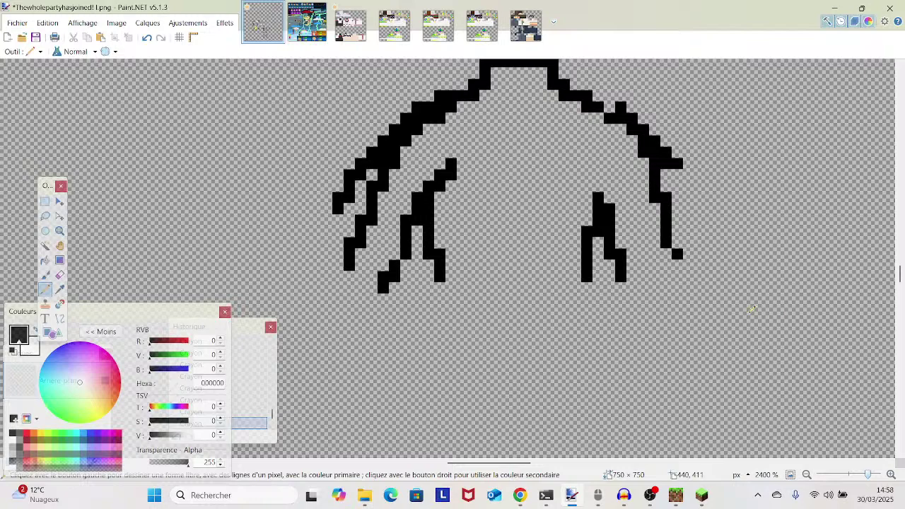
pyautogui.moveTo(869, 474)
pyautogui.mouseDown()
pyautogui.moveTo(852, 479)
pyautogui.moveTo(860, 478)
pyautogui.mouseUp()
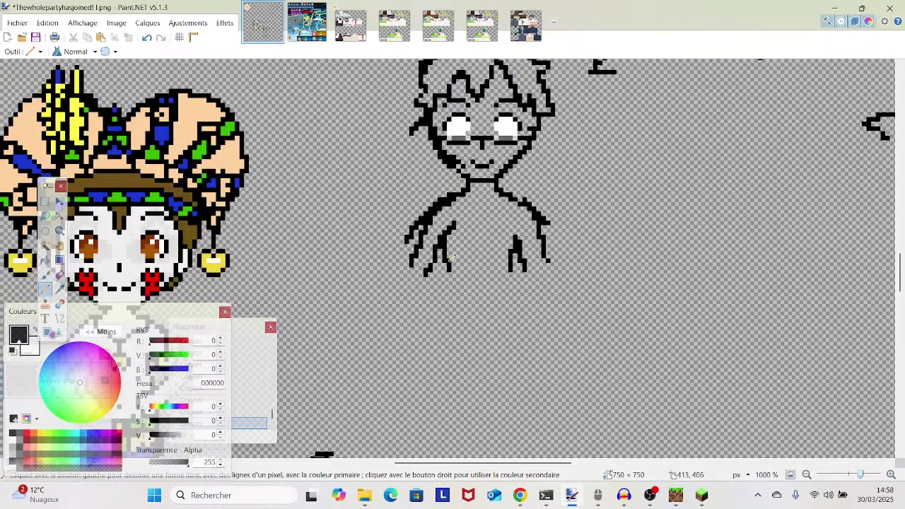
pyautogui.moveTo(449, 277); pyautogui.dragTo(442, 314)
pyautogui.moveTo(514, 266)
pyautogui.mouseDown()
pyautogui.moveTo(517, 312)
pyautogui.moveTo(498, 316)
pyautogui.moveTo(514, 316)
pyautogui.moveTo(446, 314)
pyautogui.mouseUp()
# - Pencil the left thigh's outer and inner lines below the waist, including the short crotch line
pyautogui.moveTo(860, 475)
pyautogui.mouseDown()
pyautogui.moveTo(854, 485)
pyautogui.moveTo(843, 481)
pyautogui.moveTo(864, 481)
pyautogui.mouseUp()
pyautogui.click(854, 486)
pyautogui.scroll(-3, 711, 284)
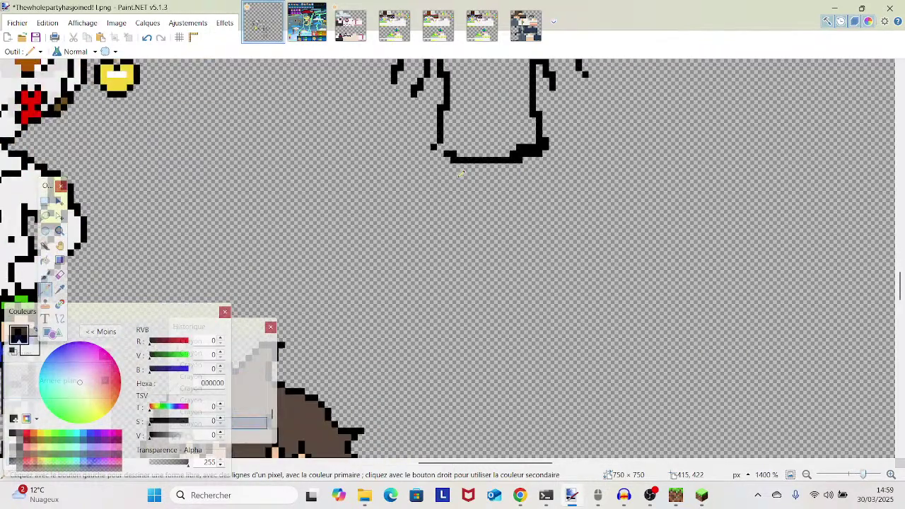
pyautogui.moveTo(444, 154)
pyautogui.mouseDown()
pyautogui.moveTo(436, 155)
pyautogui.moveTo(440, 148)
pyautogui.moveTo(423, 218)
pyautogui.mouseUp()
pyautogui.moveTo(440, 159); pyautogui.dragTo(421, 300)
pyautogui.moveTo(472, 199)
pyautogui.mouseDown()
pyautogui.moveTo(516, 194)
pyautogui.moveTo(478, 195)
pyautogui.moveTo(460, 300)
pyautogui.mouseUp()
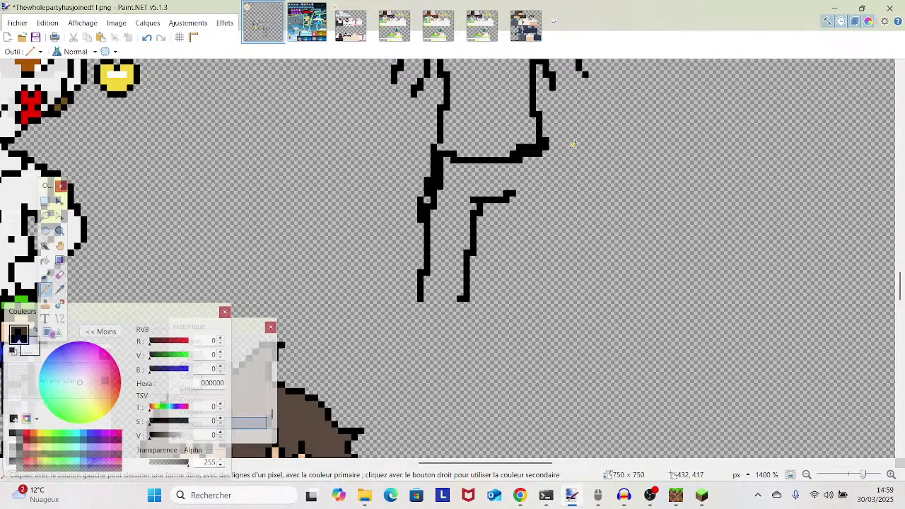
# - Pencil the right thigh's outer line from the waist and its inner line from the crotch
pyautogui.moveTo(544, 152); pyautogui.dragTo(547, 280)
pyautogui.moveTo(557, 242); pyautogui.dragTo(559, 297)
pyautogui.moveTo(515, 198)
pyautogui.mouseDown()
pyautogui.moveTo(519, 239)
pyautogui.moveTo(511, 206)
pyautogui.moveTo(523, 295)
pyautogui.mouseUp()
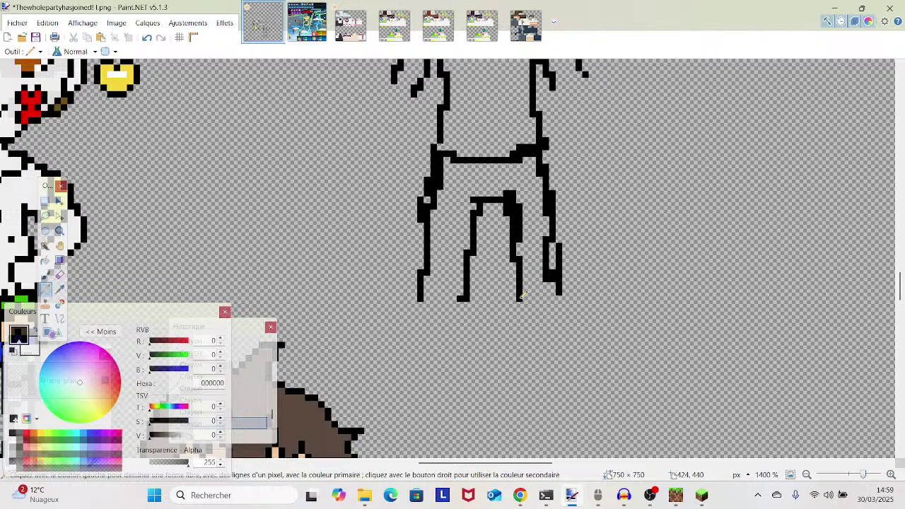
# - Extend the inner and outer lines of both legs down to ankle height
pyautogui.moveTo(862, 475)
pyautogui.mouseDown()
pyautogui.moveTo(851, 478)
pyautogui.moveTo(860, 481)
pyautogui.mouseUp()
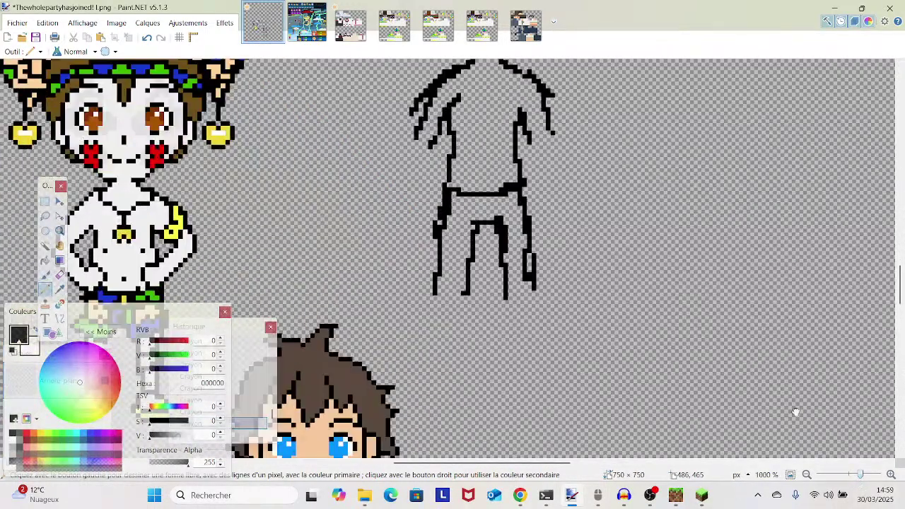
pyautogui.scroll(-2, 803, 416)
pyautogui.hscroll(1, 802, 416)
pyautogui.moveTo(416, 222); pyautogui.dragTo(416, 260)
pyautogui.moveTo(447, 220); pyautogui.dragTo(435, 274)
pyautogui.moveTo(489, 225); pyautogui.dragTo(497, 273)
pyautogui.moveTo(520, 210); pyautogui.dragTo(523, 274)
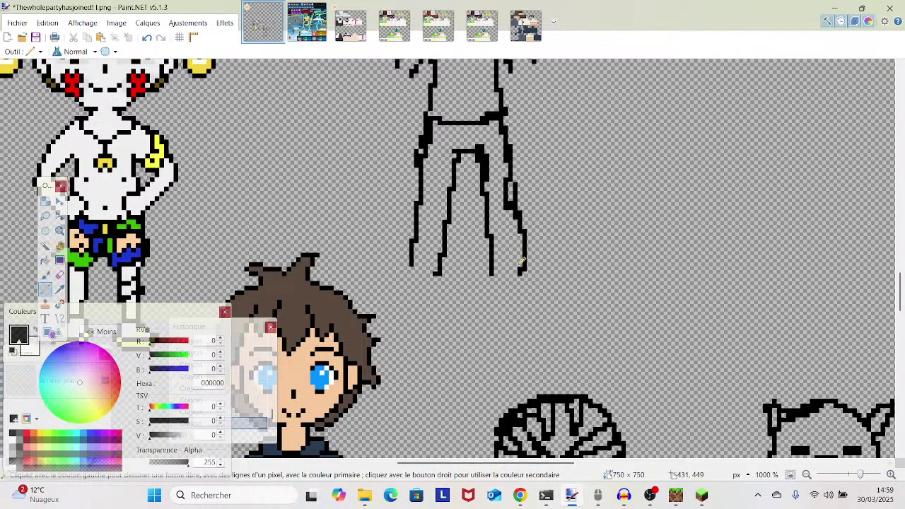
# - Save the drawing under its existing file name
pyautogui.moveTo(860, 475); pyautogui.dragTo(857, 481)
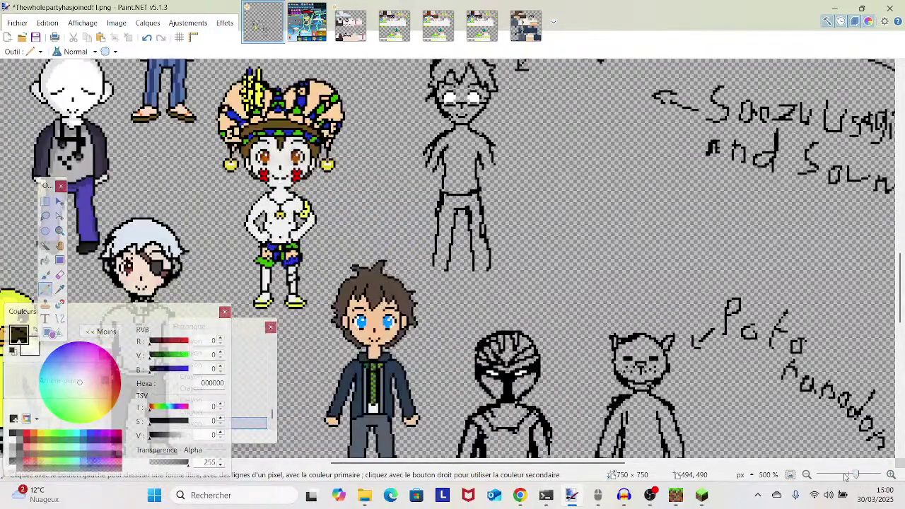
pyautogui.click(17, 23)
pyautogui.click(53, 97)
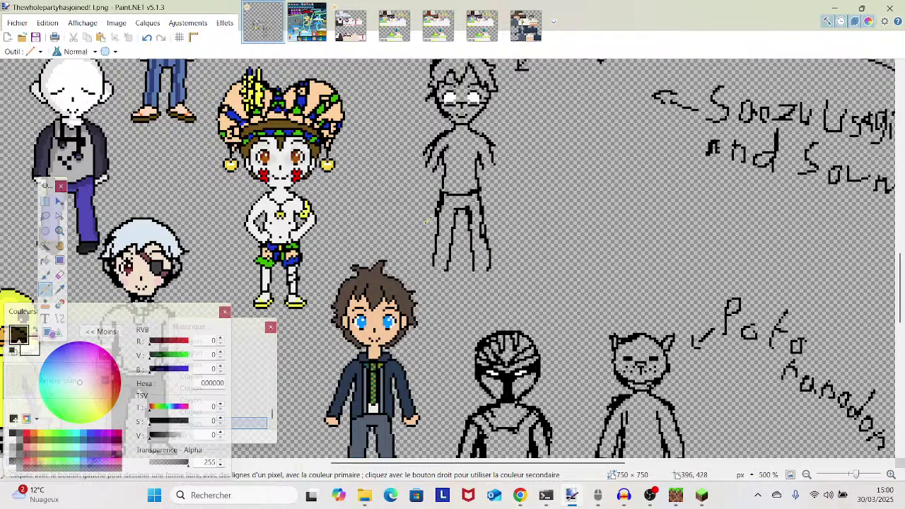
pyautogui.moveTo(856, 475); pyautogui.dragTo(860, 479)
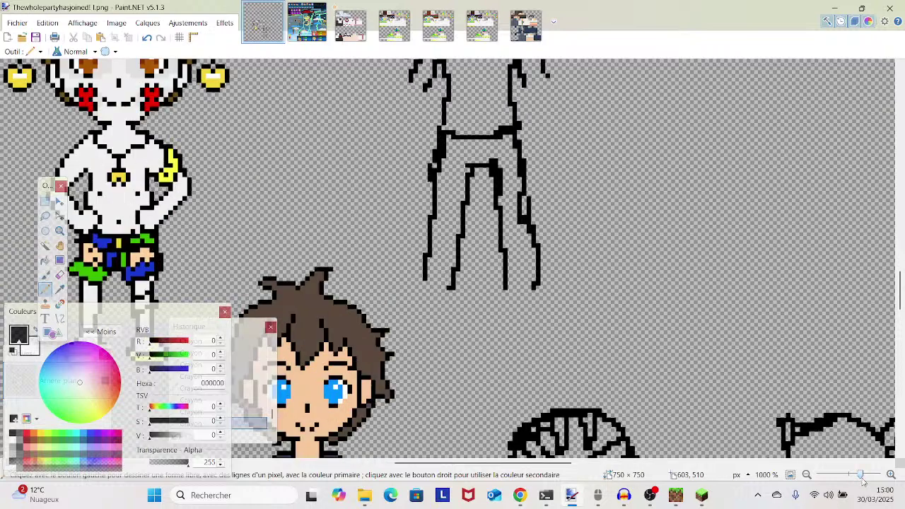
# - Pencil a hem line across each ankle to close the left and right trouser legs of the BoBu figure
pyautogui.moveTo(536, 325); pyautogui.dragTo(533, 334)
pyautogui.moveTo(514, 292); pyautogui.dragTo(527, 125)
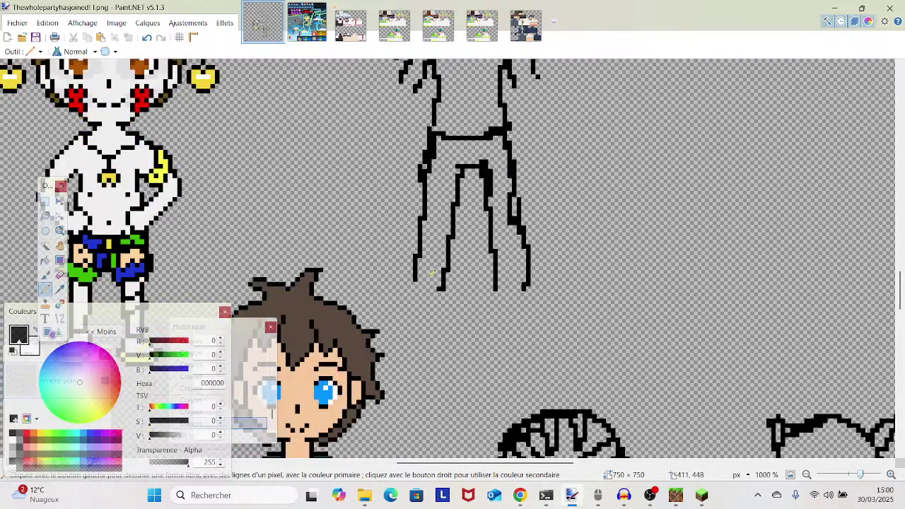
pyautogui.moveTo(422, 269); pyautogui.dragTo(442, 278)
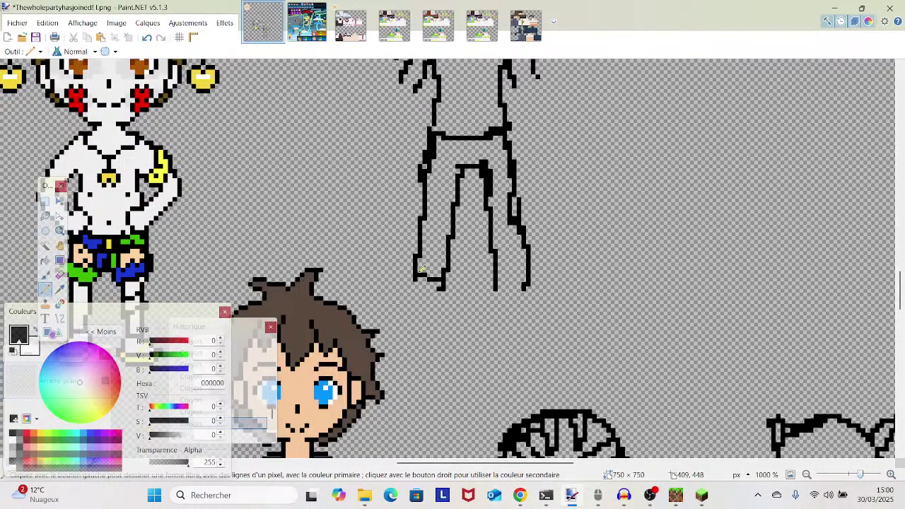
pyautogui.moveTo(502, 276); pyautogui.dragTo(524, 275)
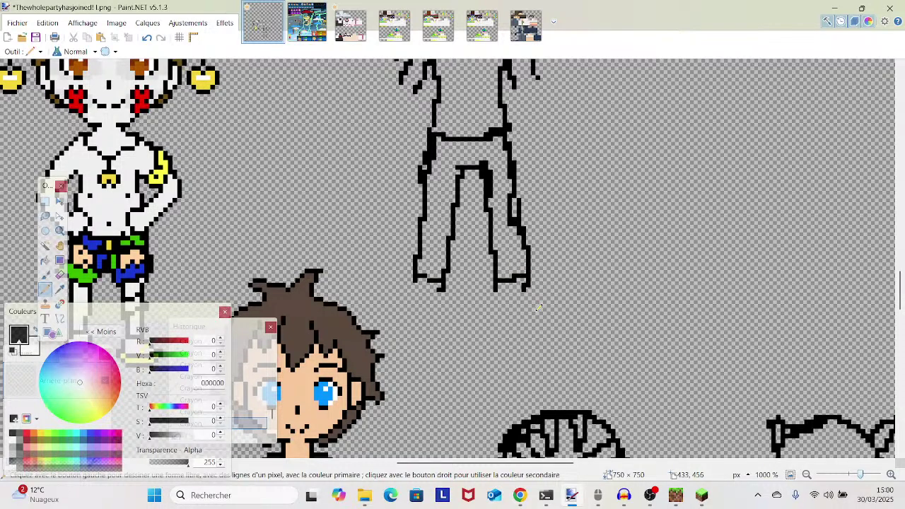
# - Examine the BoBu figure's proportions from head to trouser hems and compare it with the other characters in the group
pyautogui.scroll(3, 488, 307)
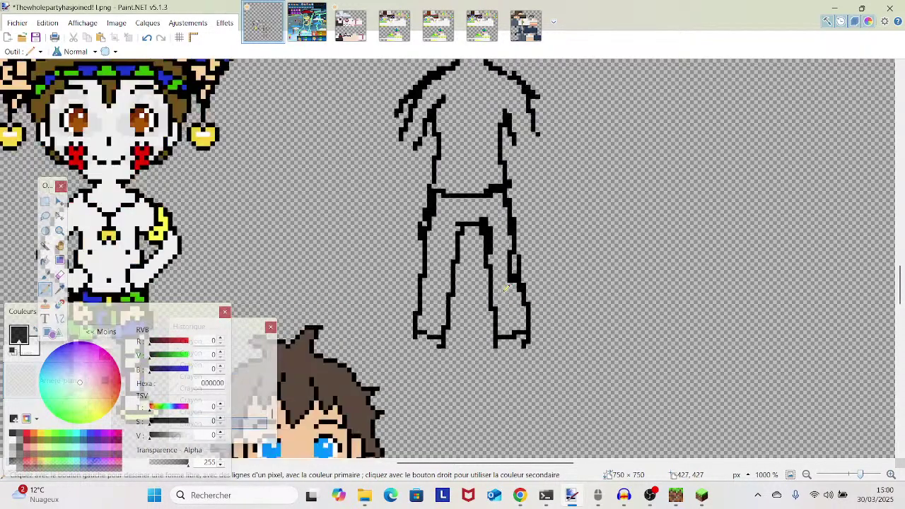
pyautogui.scroll(2, 506, 287)
pyautogui.scroll(-3, 506, 286)
pyautogui.scroll(-2, 505, 287)
pyautogui.scroll(3, 506, 286)
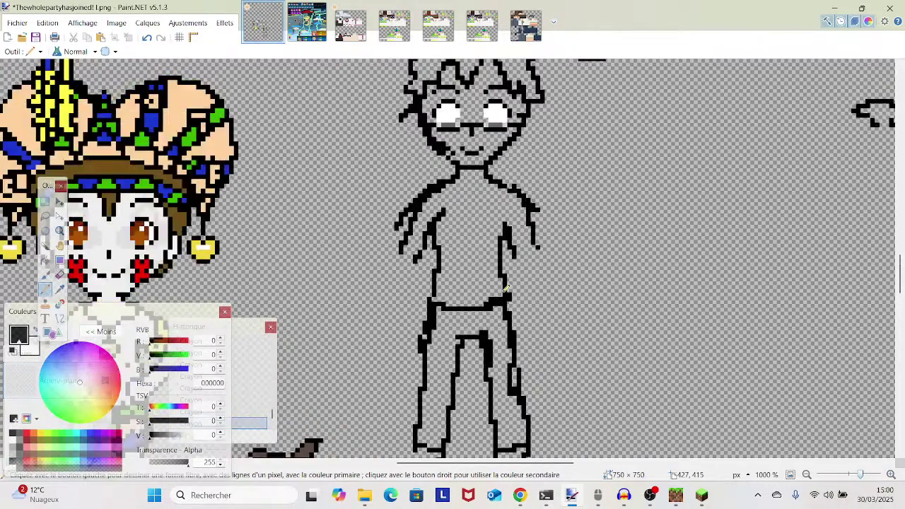
pyautogui.scroll(-3, 506, 288)
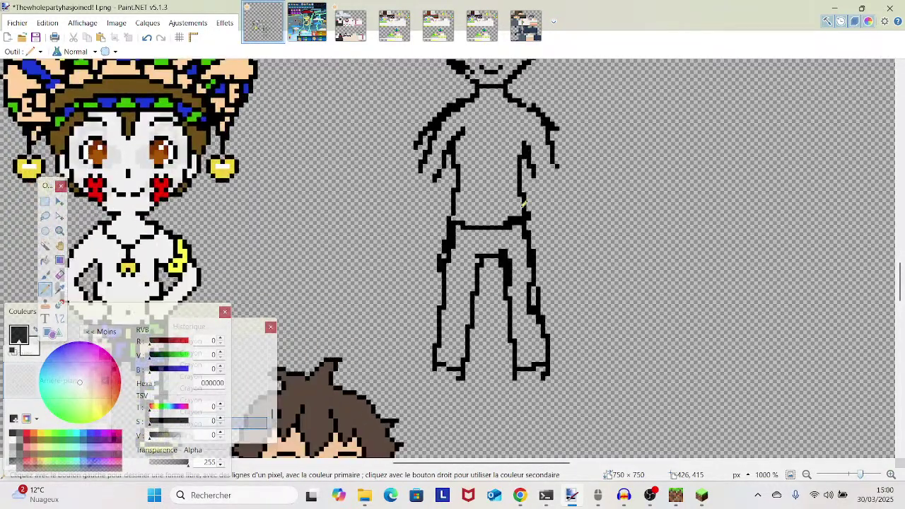
pyautogui.scroll(4, 524, 204)
pyautogui.scroll(-3, 495, 108)
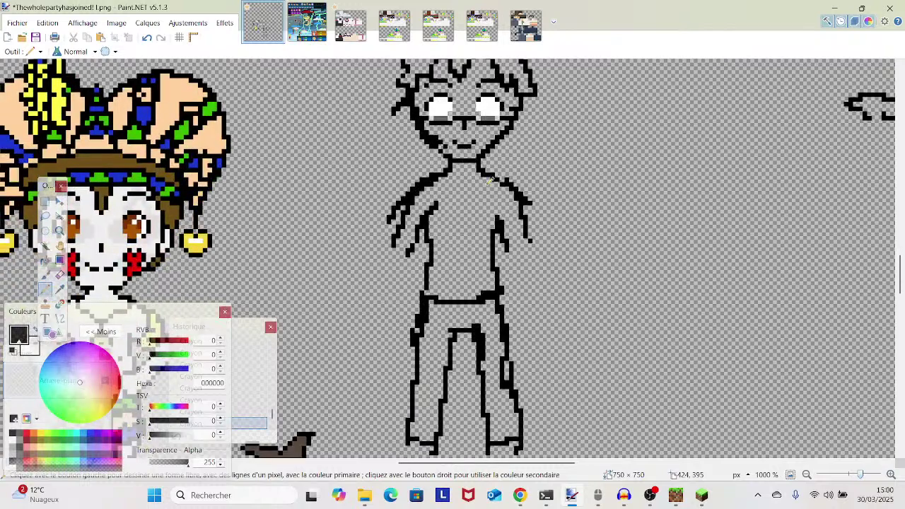
pyautogui.scroll(-2, 485, 196)
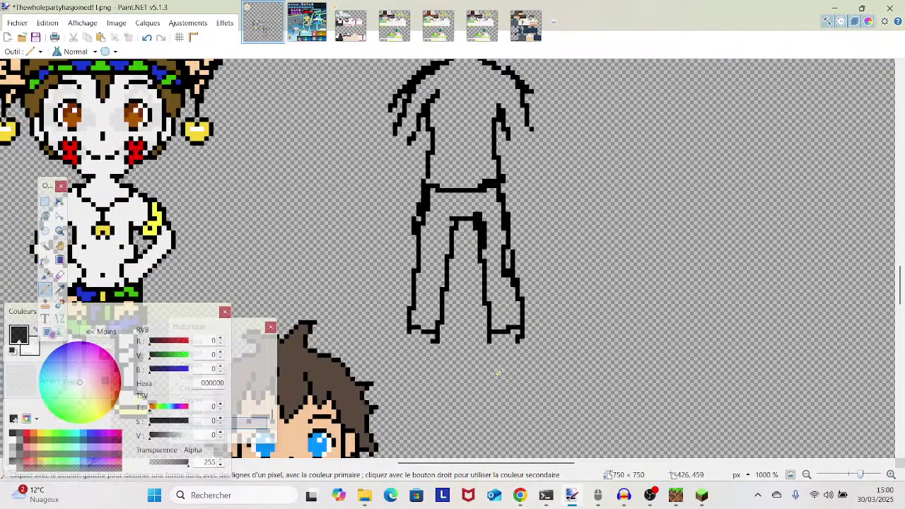
pyautogui.scroll(3, 499, 373)
pyautogui.scroll(-3, 512, 404)
pyautogui.moveTo(866, 474)
pyautogui.mouseDown()
pyautogui.moveTo(841, 476)
pyautogui.moveTo(855, 477)
pyautogui.mouseUp()
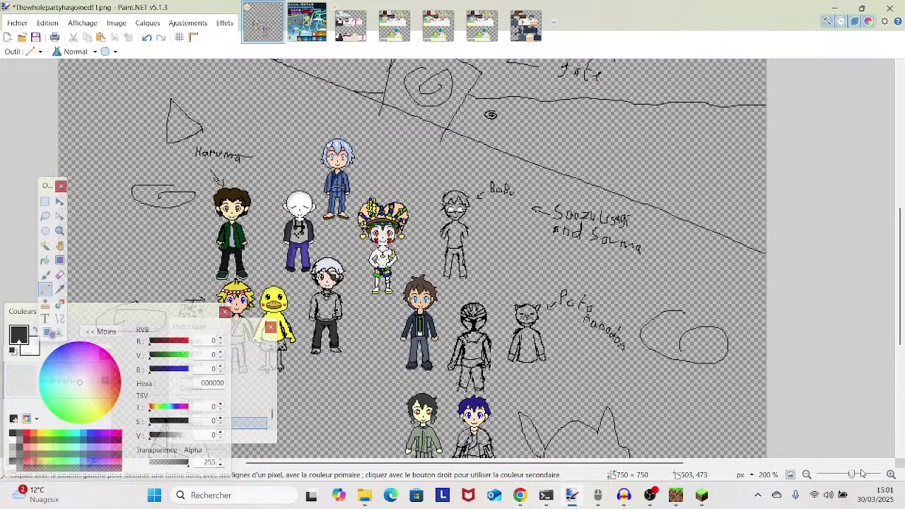
# - Extend the outer and inner lines of the left arm diagonally down from the elbow towards the hip
pyautogui.moveTo(851, 474); pyautogui.dragTo(861, 479)
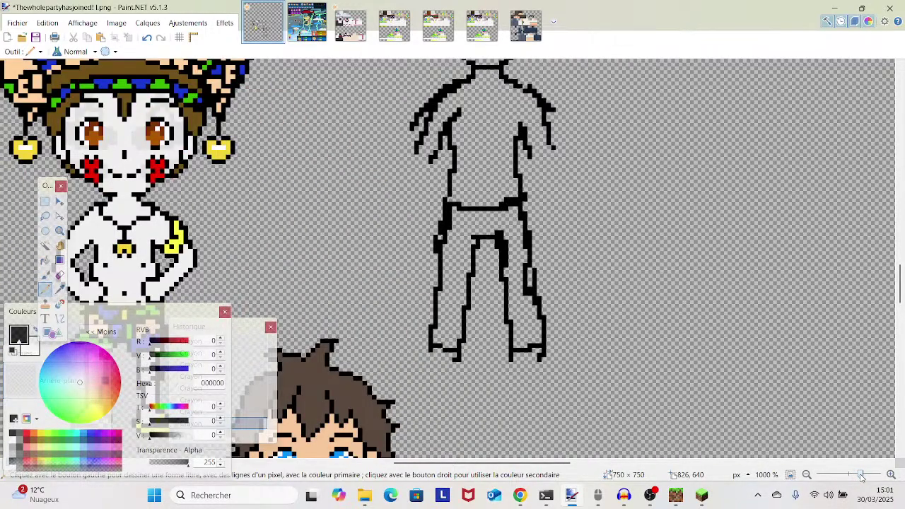
pyautogui.moveTo(862, 479); pyautogui.dragTo(868, 476)
pyautogui.scroll(3, 469, 178)
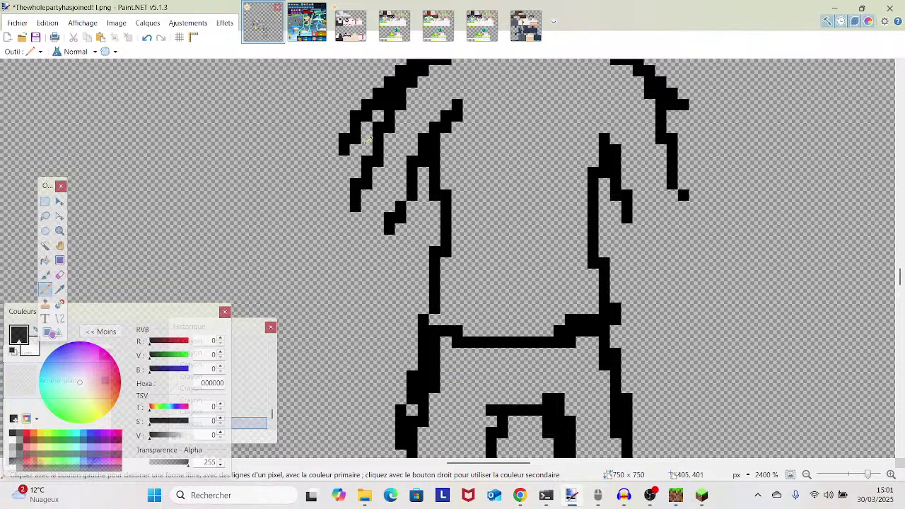
pyautogui.moveTo(355, 209); pyautogui.dragTo(338, 263)
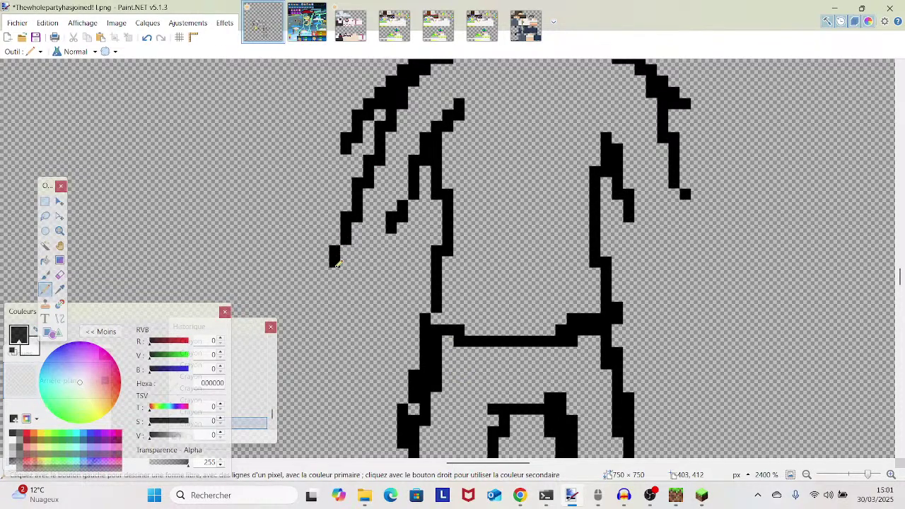
pyautogui.moveTo(352, 221); pyautogui.dragTo(324, 287)
pyautogui.moveTo(389, 234); pyautogui.dragTo(368, 296)
# - Extend the outer and inner lines of the right arm diagonally down to waist height
pyautogui.moveTo(727, 201); pyautogui.dragTo(689, 292)
pyautogui.moveTo(590, 263); pyautogui.dragTo(601, 344)
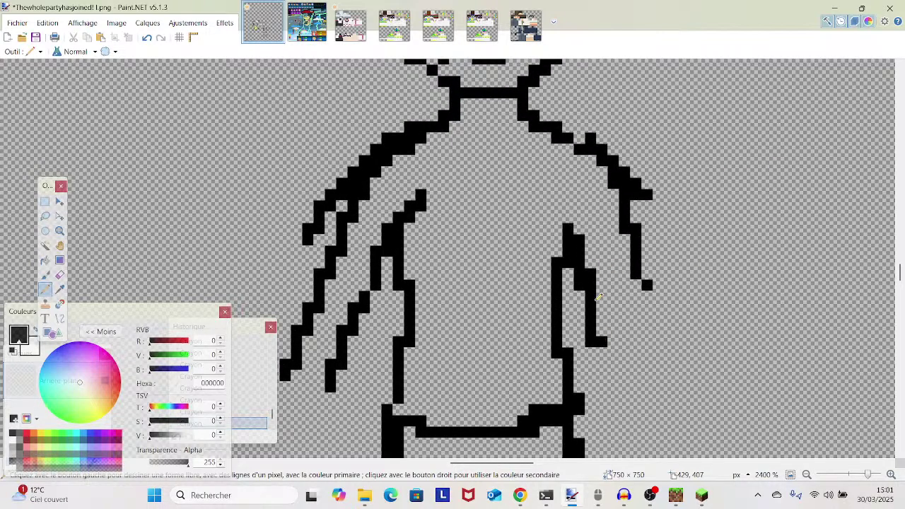
pyautogui.moveTo(598, 297); pyautogui.dragTo(615, 365)
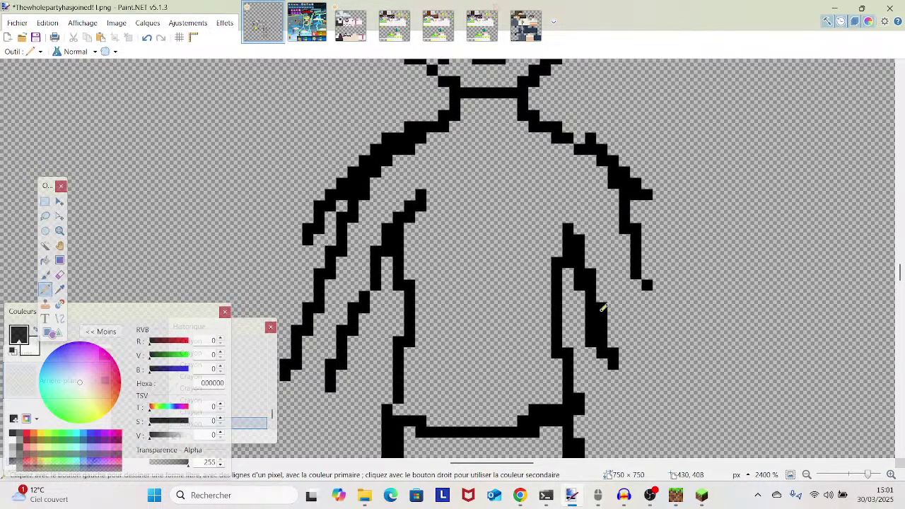
pyautogui.moveTo(636, 279); pyautogui.dragTo(659, 379)
pyautogui.moveTo(663, 337)
pyautogui.mouseDown()
pyautogui.moveTo(649, 227)
pyautogui.moveTo(673, 281)
pyautogui.mouseUp()
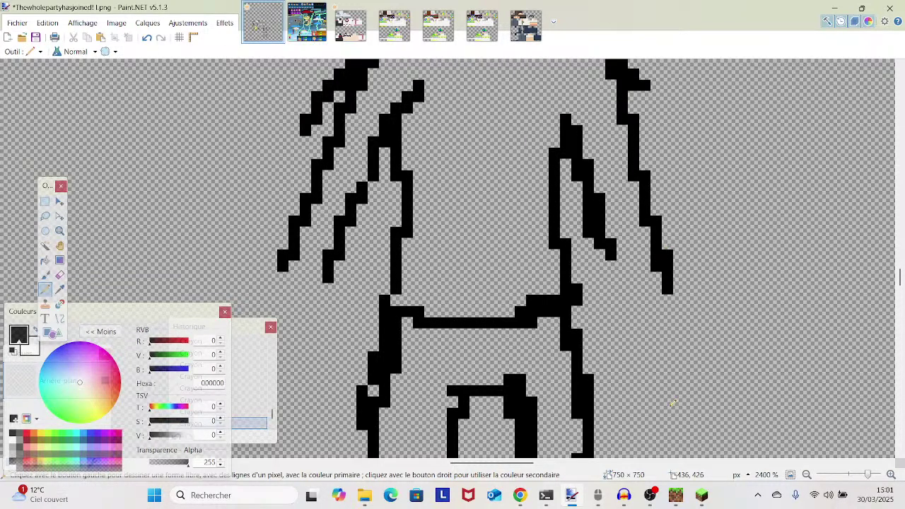
pyautogui.click(703, 497)
pyautogui.click(702, 499)
pyautogui.moveTo(606, 255); pyautogui.dragTo(699, 397)
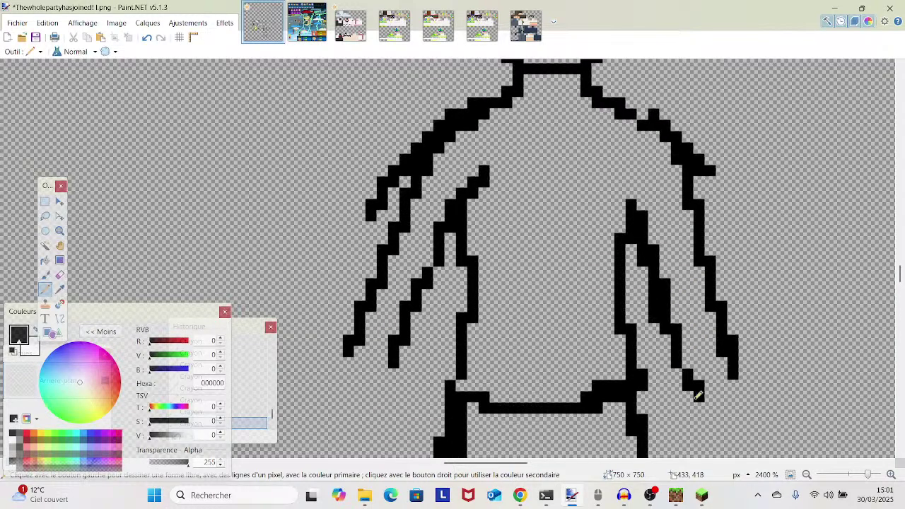
# - Thicken the left sleeve's inner line and close both sleeves with cuff lines at the wrists
pyautogui.moveTo(393, 358); pyautogui.dragTo(369, 399)
pyautogui.moveTo(458, 242); pyautogui.dragTo(383, 407)
pyautogui.moveTo(347, 352)
pyautogui.mouseDown()
pyautogui.moveTo(337, 382)
pyautogui.moveTo(378, 403)
pyautogui.mouseUp()
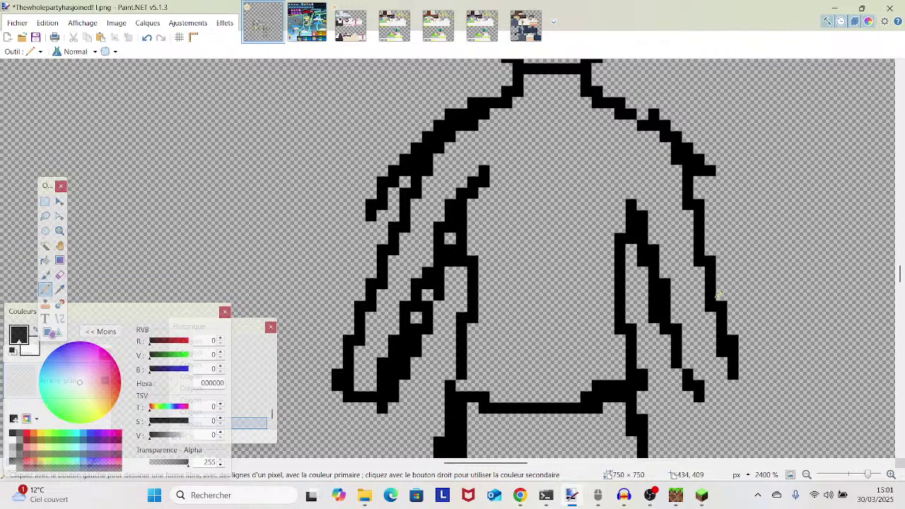
pyautogui.moveTo(741, 359); pyautogui.dragTo(707, 396)
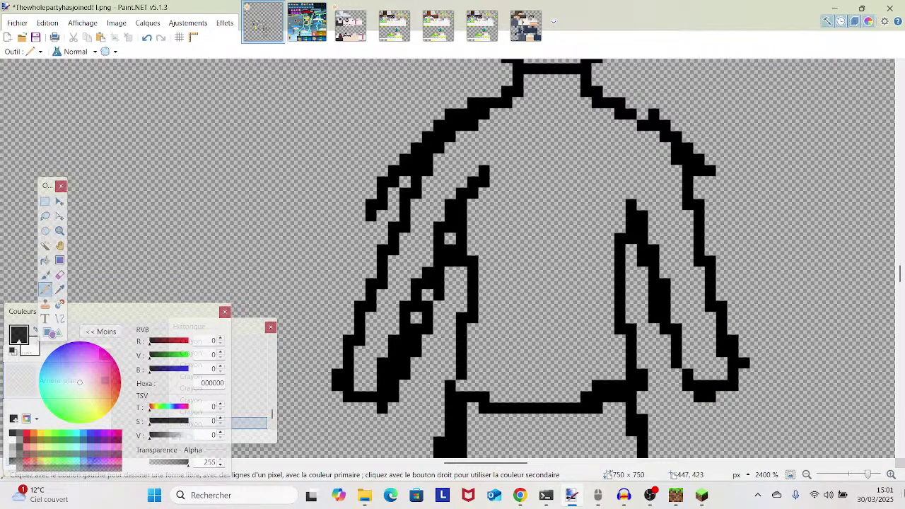
# - Pencil a small rounded hand below the cuff of each sleeve
pyautogui.moveTo(867, 475); pyautogui.dragTo(852, 480)
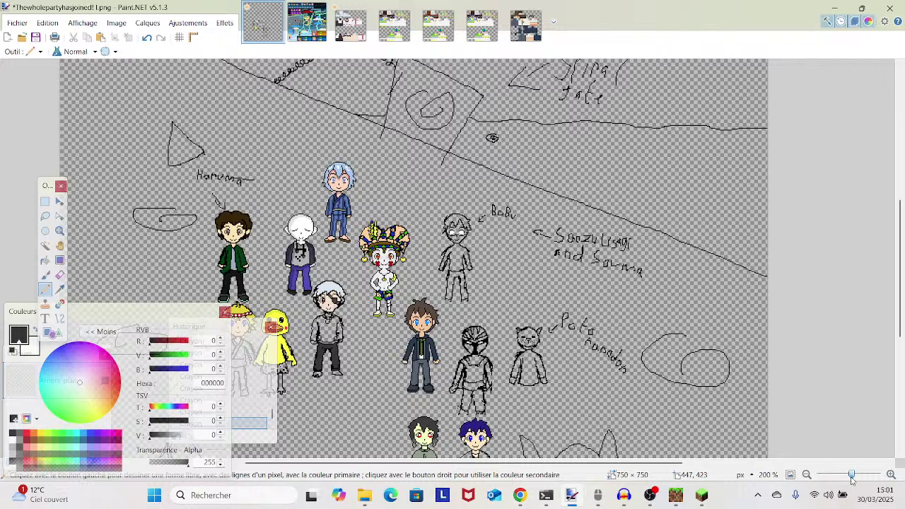
pyautogui.moveTo(852, 481); pyautogui.dragTo(851, 480)
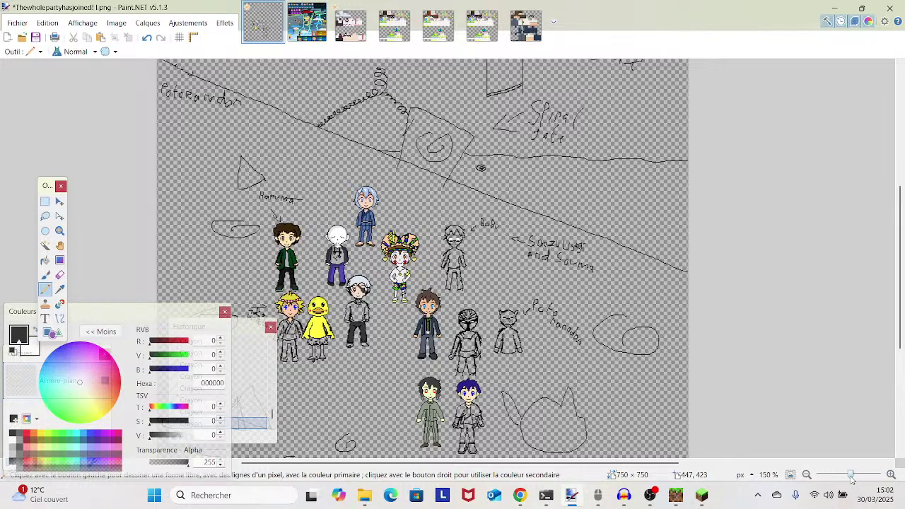
pyautogui.moveTo(852, 480); pyautogui.dragTo(863, 481)
pyautogui.moveTo(417, 248); pyautogui.dragTo(401, 146)
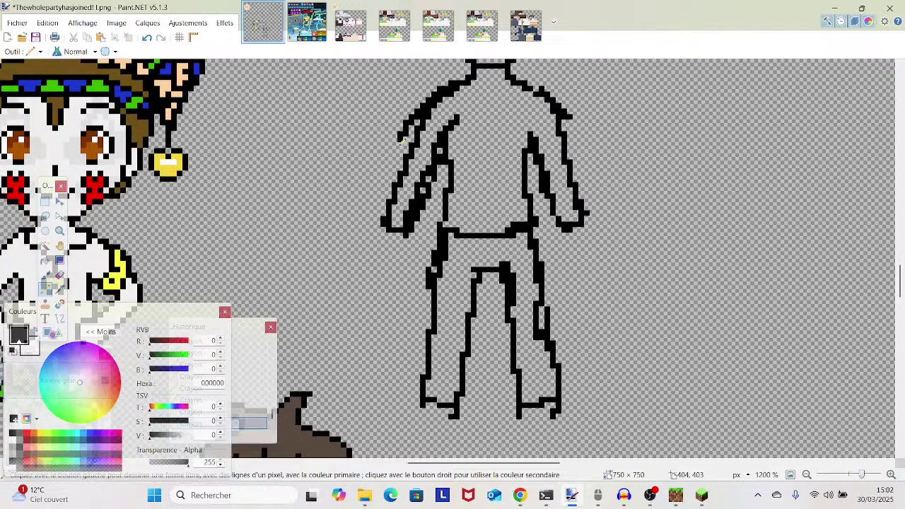
pyautogui.moveTo(382, 228)
pyautogui.mouseDown()
pyautogui.moveTo(377, 238)
pyautogui.moveTo(402, 246)
pyautogui.moveTo(408, 239)
pyautogui.mouseUp()
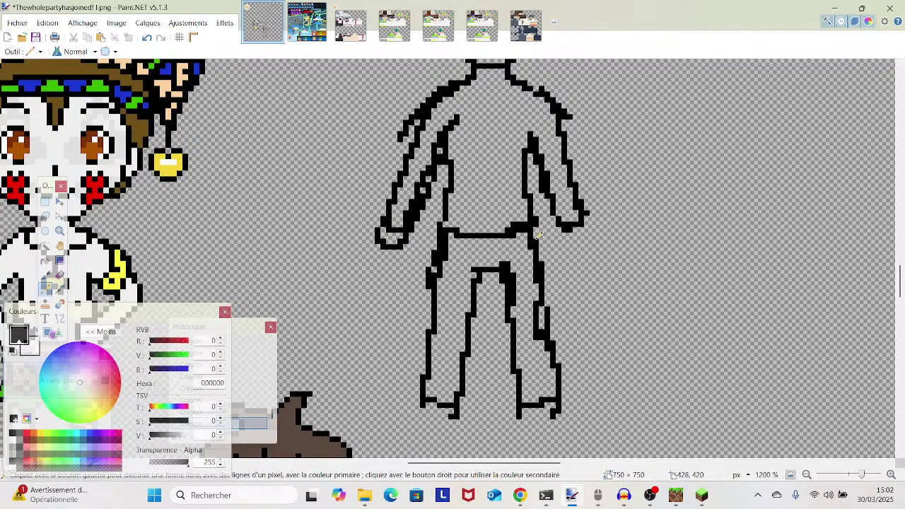
pyautogui.moveTo(563, 228)
pyautogui.mouseDown()
pyautogui.moveTo(575, 245)
pyautogui.moveTo(589, 232)
pyautogui.moveTo(588, 225)
pyautogui.moveTo(559, 382)
pyautogui.mouseUp()
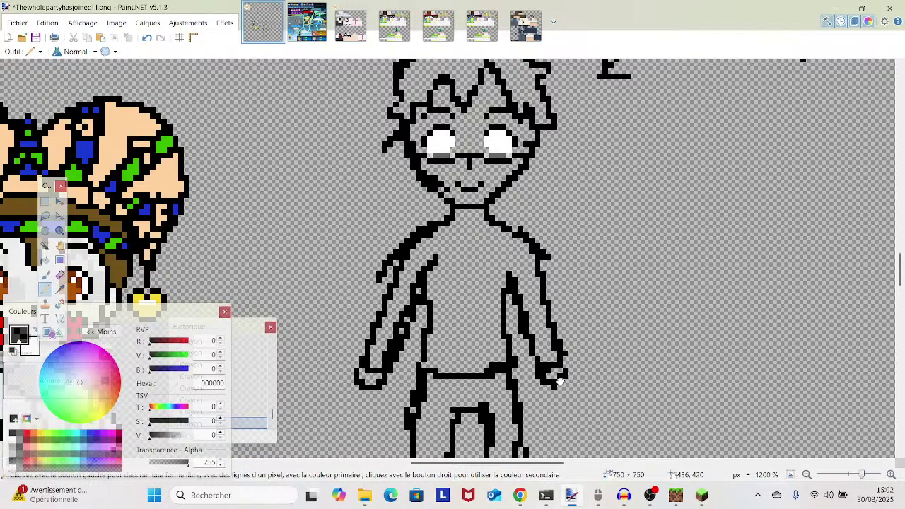
# - Pencil the outlines of the left and right feet below the trouser hems
pyautogui.scroll(-5, 558, 382)
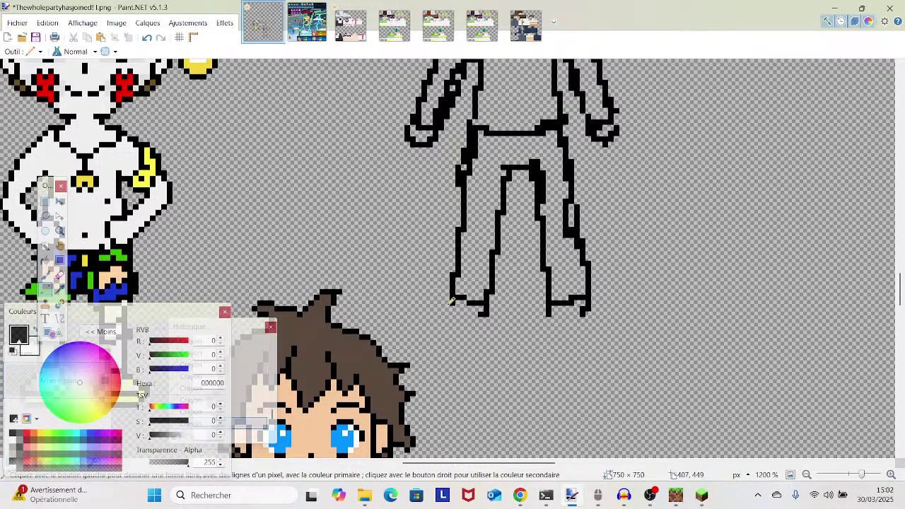
pyautogui.scroll(-2, 451, 301)
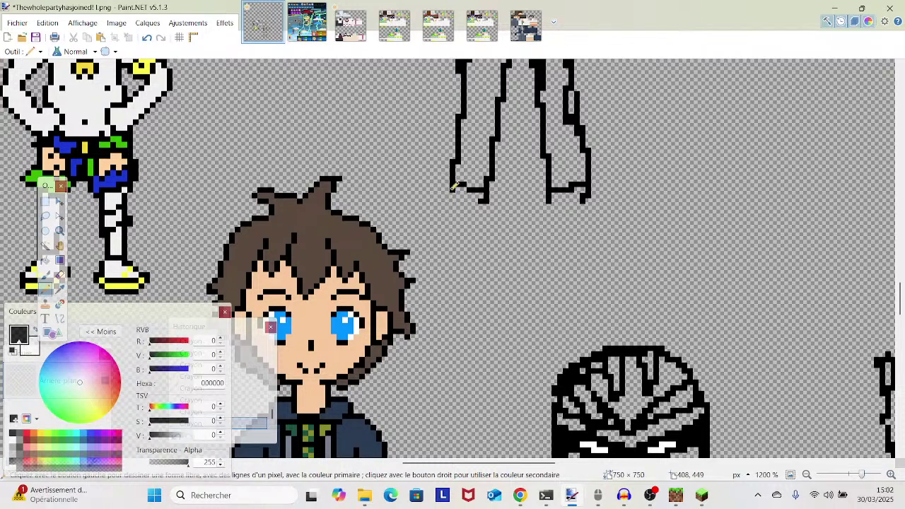
pyautogui.moveTo(453, 187)
pyautogui.mouseDown()
pyautogui.moveTo(432, 213)
pyautogui.moveTo(456, 219)
pyautogui.moveTo(485, 203)
pyautogui.moveTo(421, 353)
pyautogui.mouseUp()
pyautogui.moveTo(478, 344)
pyautogui.mouseDown()
pyautogui.moveTo(474, 300)
pyautogui.moveTo(475, 311)
pyautogui.moveTo(511, 301)
pyautogui.moveTo(521, 315)
pyautogui.moveTo(502, 328)
pyautogui.moveTo(478, 311)
pyautogui.mouseUp()
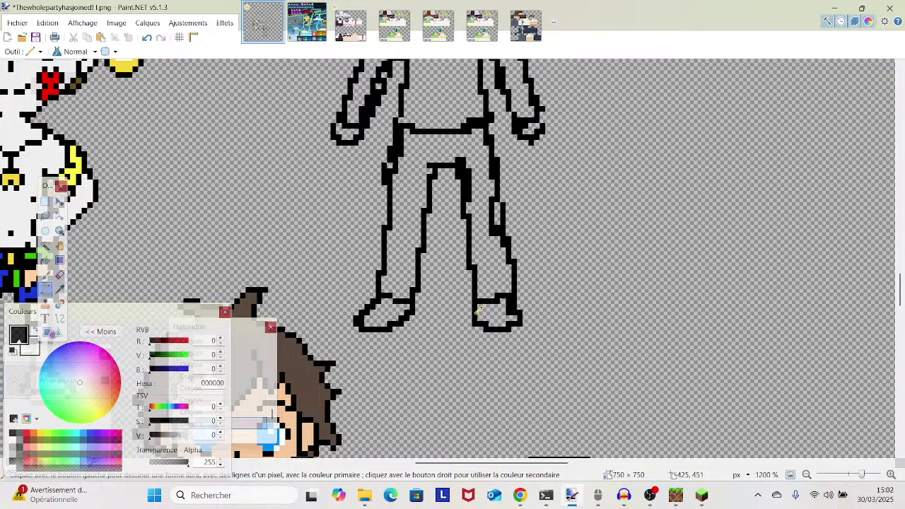
pyautogui.moveTo(862, 475); pyautogui.dragTo(855, 480)
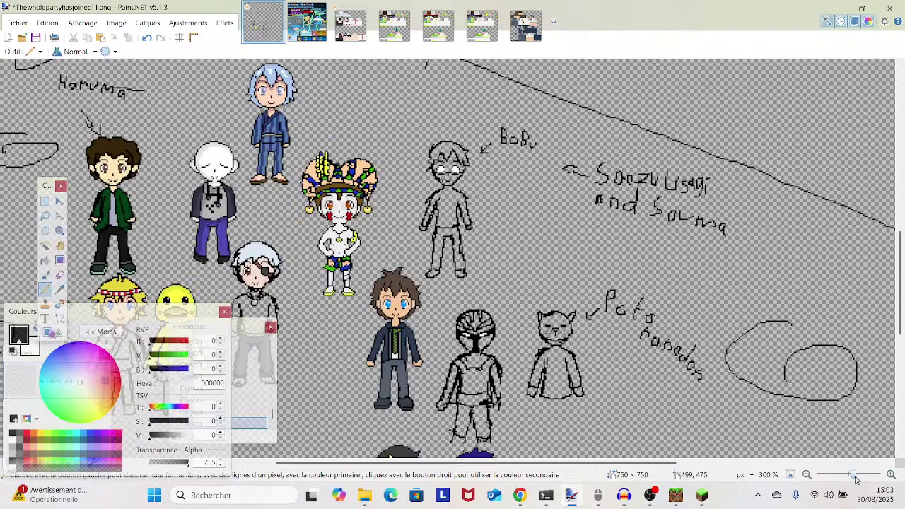
# - Erase the right foot and the lower outer line of the right leg with a size 3 eraser
pyautogui.moveTo(856, 479); pyautogui.dragTo(864, 475)
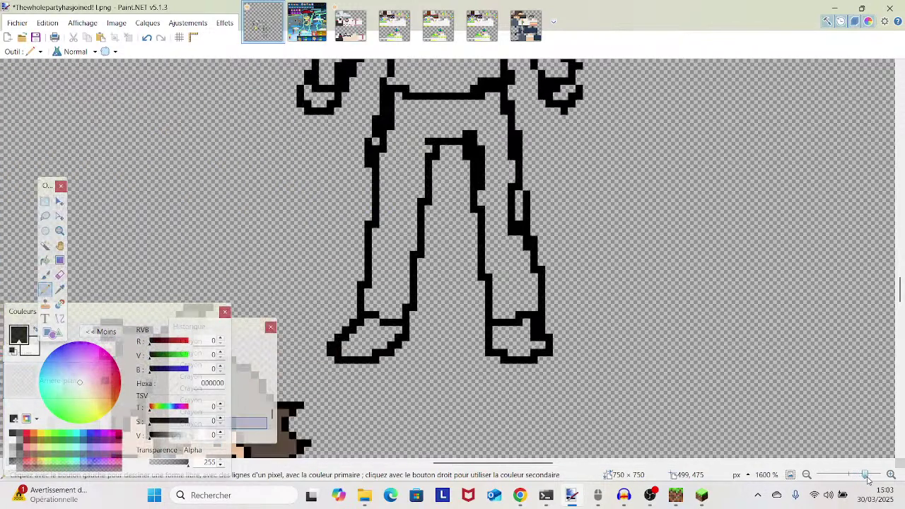
pyautogui.click(60, 276)
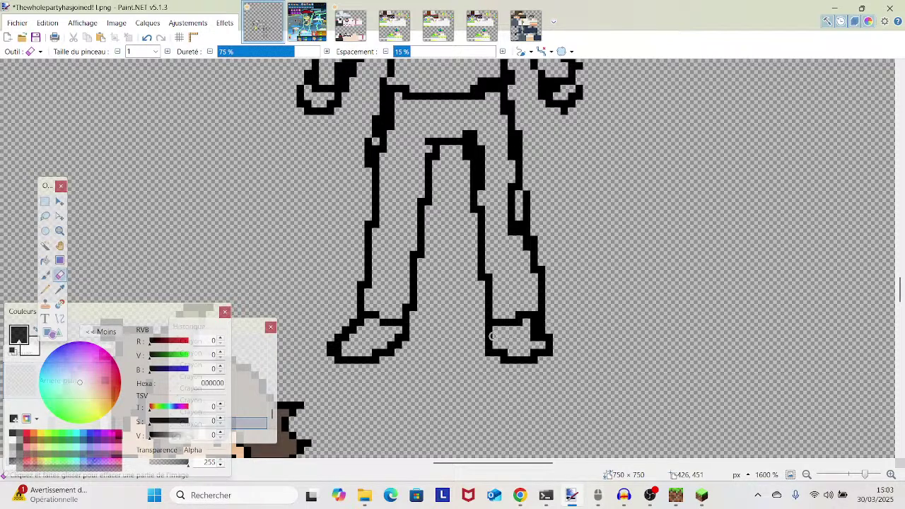
pyautogui.click(154, 52)
pyautogui.click(139, 86)
pyautogui.moveTo(472, 353)
pyautogui.mouseDown()
pyautogui.moveTo(541, 333)
pyautogui.moveTo(498, 357)
pyautogui.mouseUp()
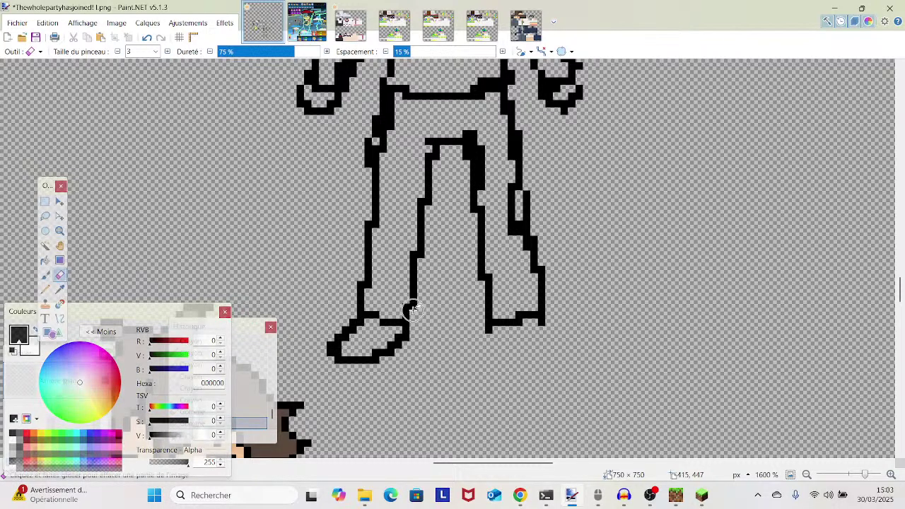
pyautogui.moveTo(522, 256)
pyautogui.mouseDown()
pyautogui.moveTo(532, 228)
pyautogui.moveTo(539, 300)
pyautogui.moveTo(522, 331)
pyautogui.mouseUp()
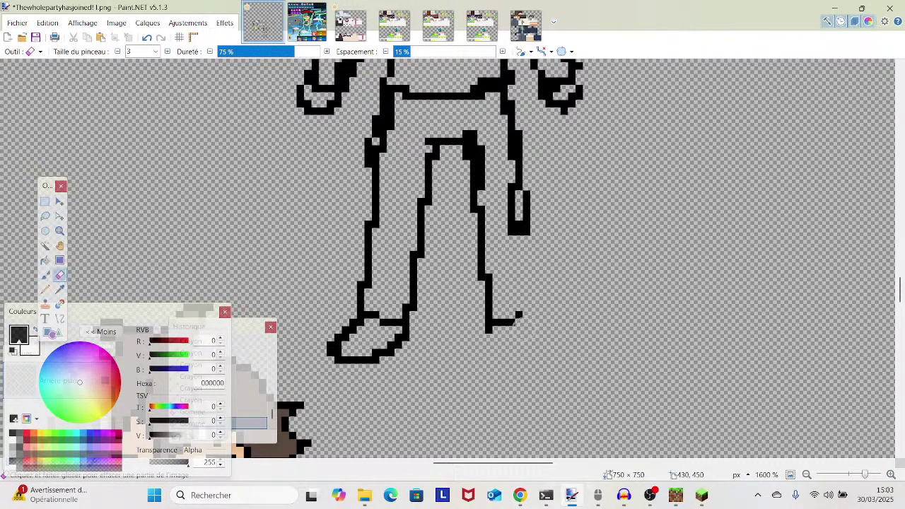
# - Redraw the right leg's lower outer line slightly further in and pencil a wider foot outline beneath its hem
pyautogui.click(45, 290)
pyautogui.click(525, 244)
pyautogui.moveTo(526, 245)
pyautogui.mouseDown()
pyautogui.moveTo(534, 306)
pyautogui.moveTo(513, 315)
pyautogui.moveTo(541, 310)
pyautogui.mouseUp()
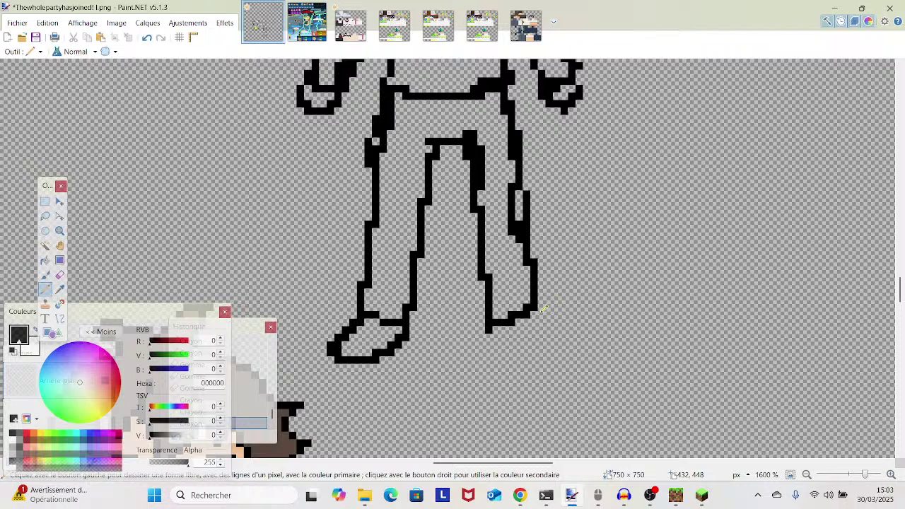
pyautogui.moveTo(540, 311)
pyautogui.mouseDown()
pyautogui.moveTo(555, 347)
pyautogui.moveTo(544, 360)
pyautogui.moveTo(505, 364)
pyautogui.moveTo(493, 332)
pyautogui.mouseUp()
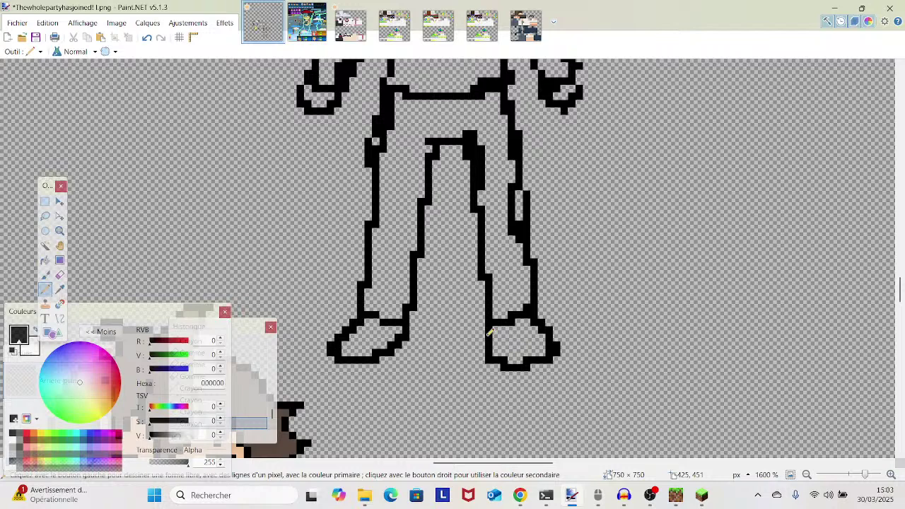
pyautogui.scroll(-5, 480, 331)
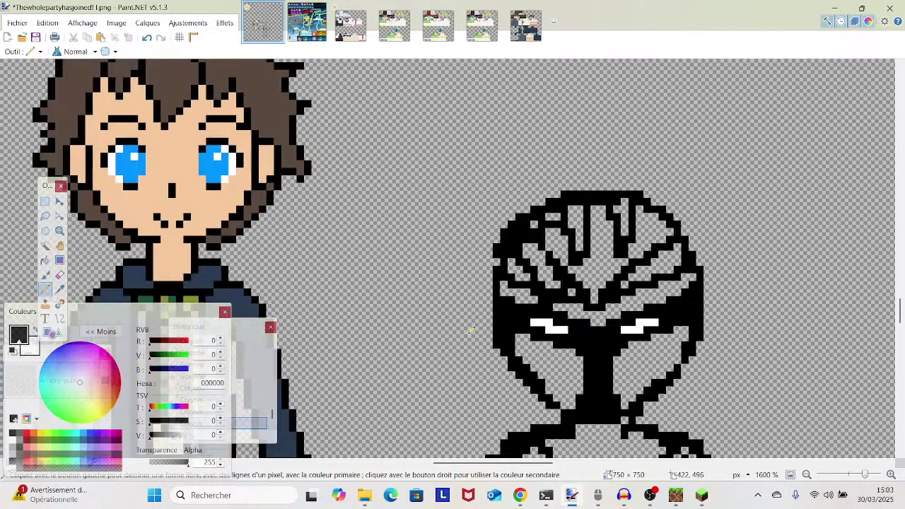
pyautogui.scroll(4, 470, 329)
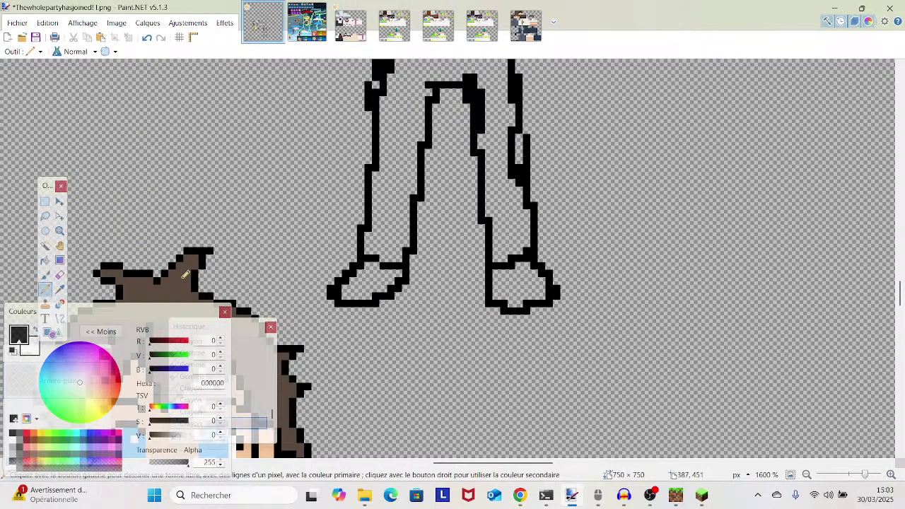
# - Erase the inner edge of the right foot and redraw it with the pencil, bulging slightly inward below the hem
pyautogui.click(60, 275)
pyautogui.moveTo(477, 287)
pyautogui.mouseDown()
pyautogui.moveTo(538, 304)
pyautogui.moveTo(558, 290)
pyautogui.mouseUp()
pyautogui.click(45, 290)
pyautogui.click(482, 281)
pyautogui.moveTo(483, 280)
pyautogui.mouseDown()
pyautogui.moveTo(531, 308)
pyautogui.moveTo(555, 302)
pyautogui.moveTo(557, 288)
pyautogui.moveTo(565, 369)
pyautogui.moveTo(577, 262)
pyautogui.mouseUp()
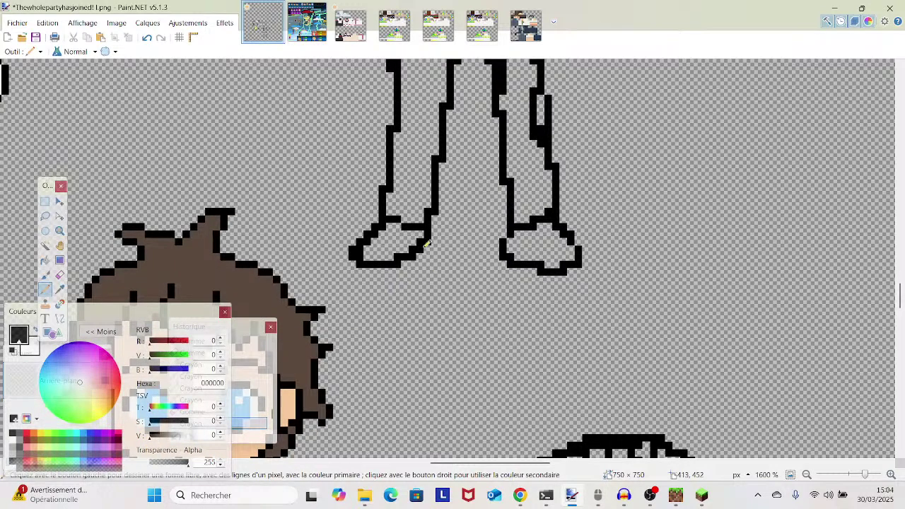
# - Pencil a thin shoe sole outline along the underside of both feet
pyautogui.moveTo(436, 234)
pyautogui.mouseDown()
pyautogui.moveTo(433, 258)
pyautogui.moveTo(410, 273)
pyautogui.moveTo(358, 277)
pyautogui.moveTo(354, 258)
pyautogui.mouseUp()
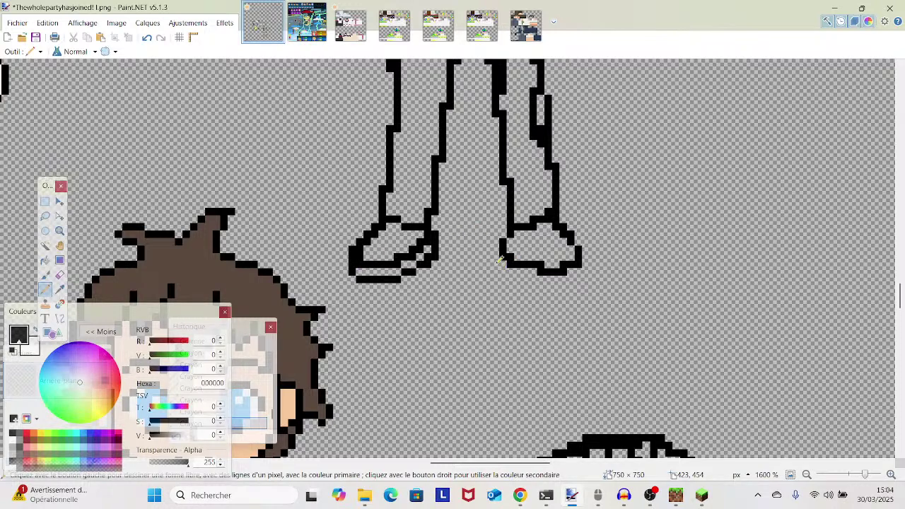
pyautogui.moveTo(497, 251)
pyautogui.mouseDown()
pyautogui.moveTo(497, 269)
pyautogui.moveTo(568, 293)
pyautogui.moveTo(581, 273)
pyautogui.mouseUp()
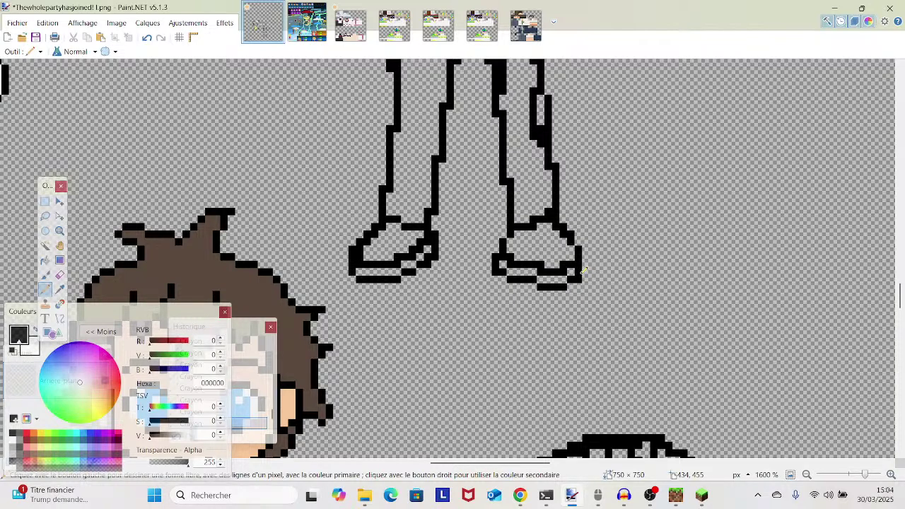
pyautogui.moveTo(526, 268); pyautogui.dragTo(489, 421)
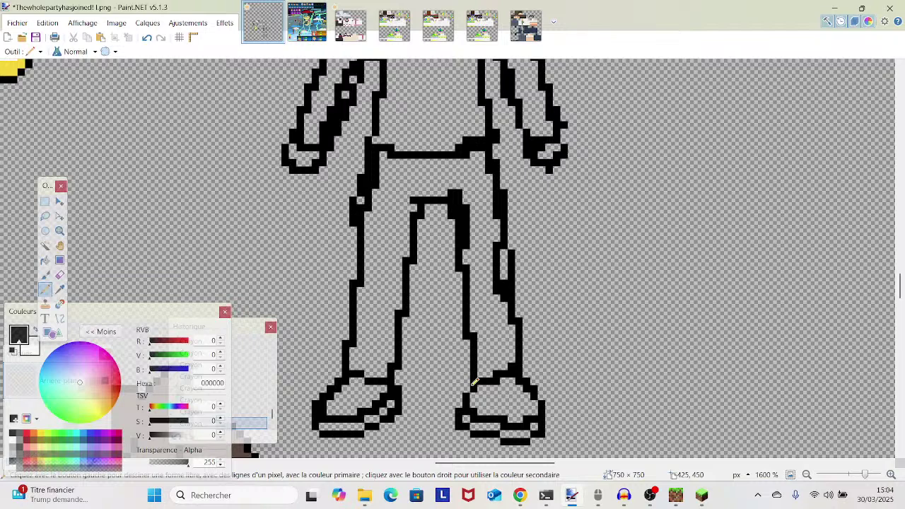
# - Pencil a second line along the outside of the right sleeve, widening the cuff and hand outward
pyautogui.moveTo(864, 475)
pyautogui.mouseDown()
pyautogui.moveTo(852, 475)
pyautogui.moveTo(867, 480)
pyautogui.mouseUp()
pyautogui.scroll(5, 586, 333)
pyautogui.scroll(1, 511, 269)
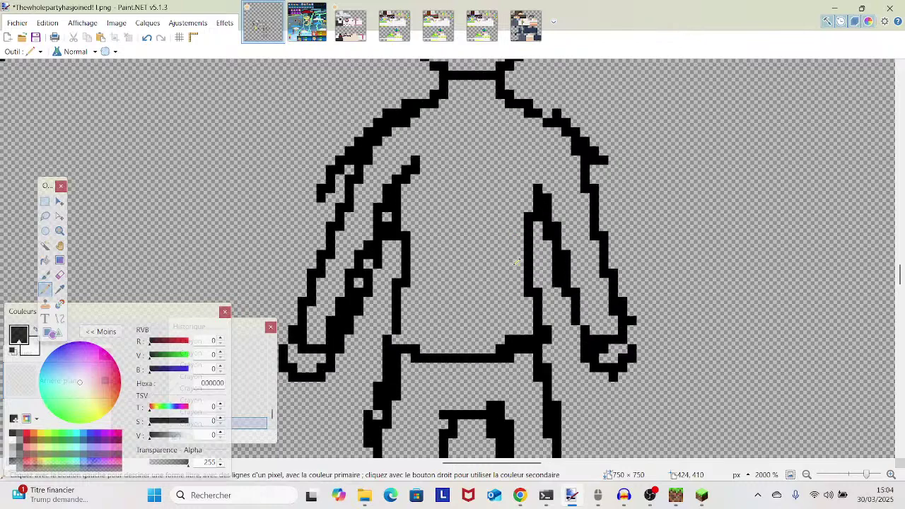
pyautogui.moveTo(595, 169)
pyautogui.mouseDown()
pyautogui.moveTo(642, 355)
pyautogui.moveTo(643, 313)
pyautogui.mouseUp()
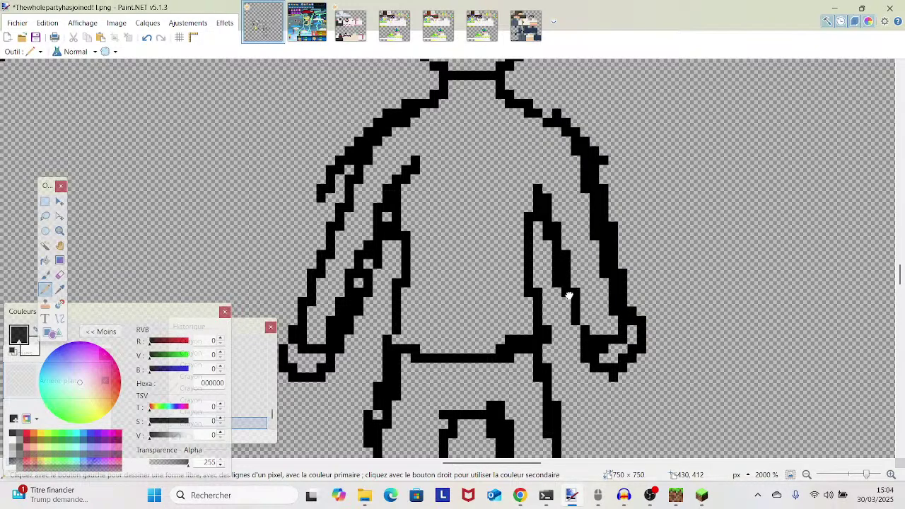
# - Thin the thick inner line of the left sleeve with the size 3 eraser, from the cuff up to the upper arm
pyautogui.scroll(-1, 573, 292)
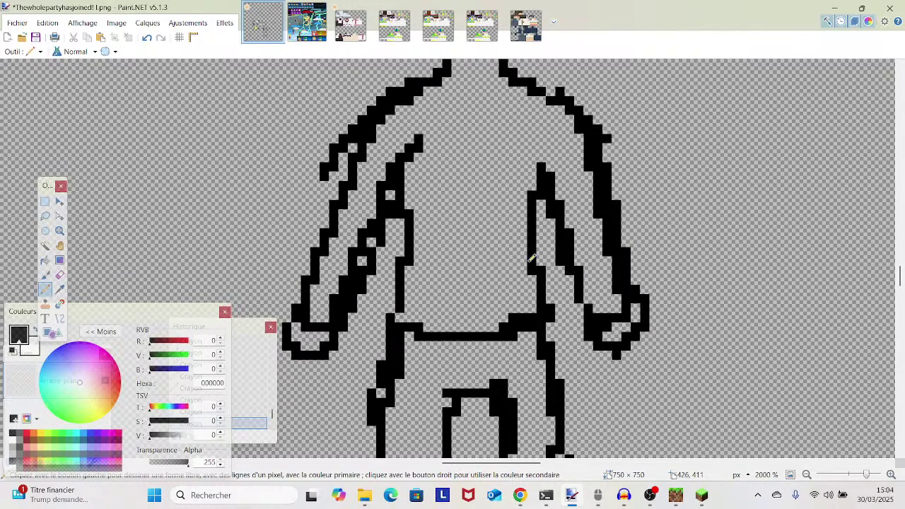
pyautogui.click(61, 275)
pyautogui.moveTo(332, 324)
pyautogui.mouseDown()
pyautogui.moveTo(339, 273)
pyautogui.moveTo(385, 185)
pyautogui.mouseUp()
pyautogui.scroll(4, 389, 176)
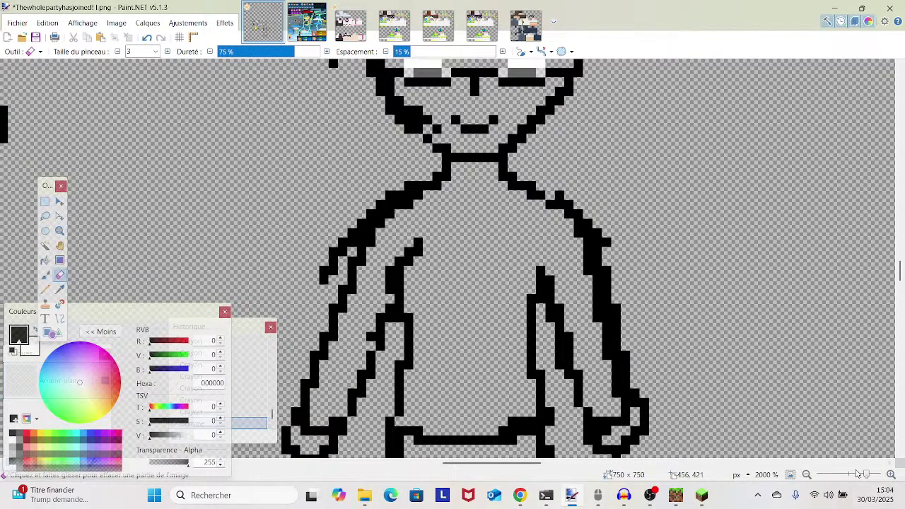
# - Erase the doubled pixels on the right leg's inner and outer lines and pencil the crotch corner pixel back in
pyautogui.moveTo(846, 479); pyautogui.dragTo(866, 480)
pyautogui.scroll(-8, 720, 323)
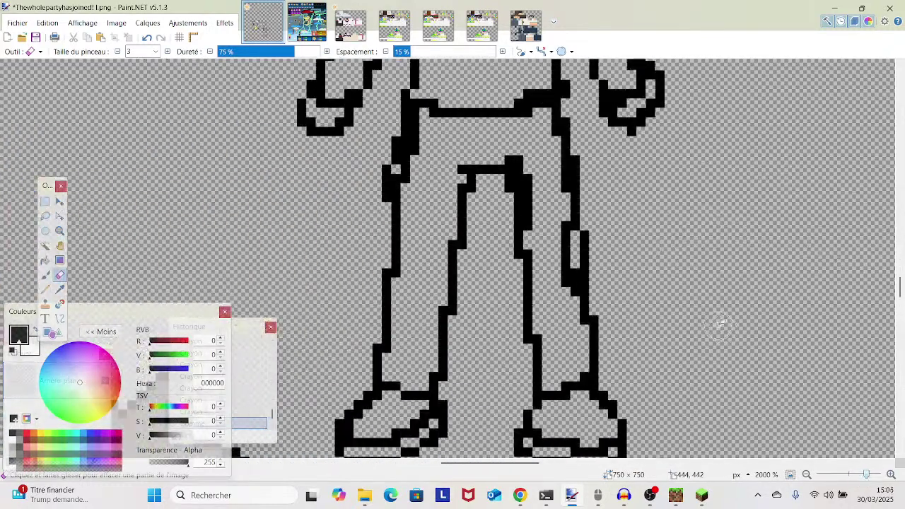
pyautogui.moveTo(546, 241)
pyautogui.mouseDown()
pyautogui.moveTo(560, 244)
pyautogui.moveTo(573, 293)
pyautogui.moveTo(537, 242)
pyautogui.moveTo(539, 171)
pyautogui.moveTo(509, 149)
pyautogui.moveTo(508, 159)
pyautogui.mouseUp()
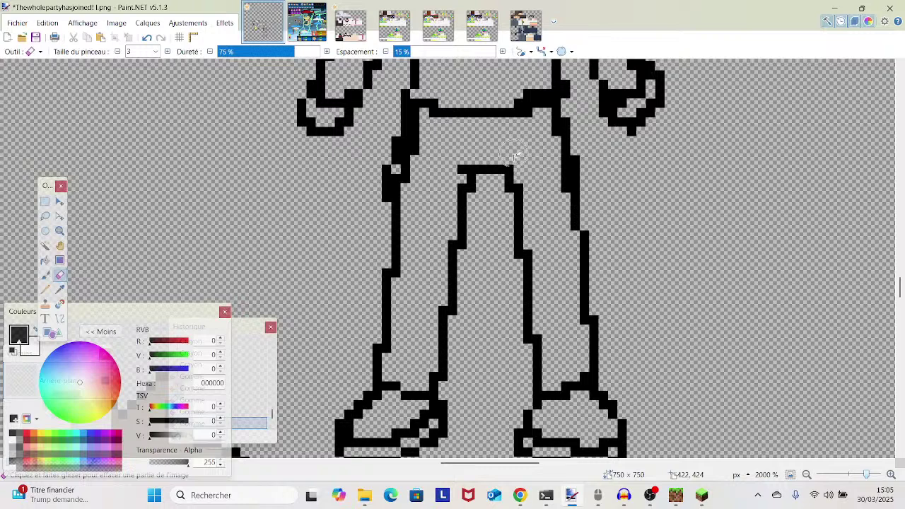
pyautogui.click(45, 289)
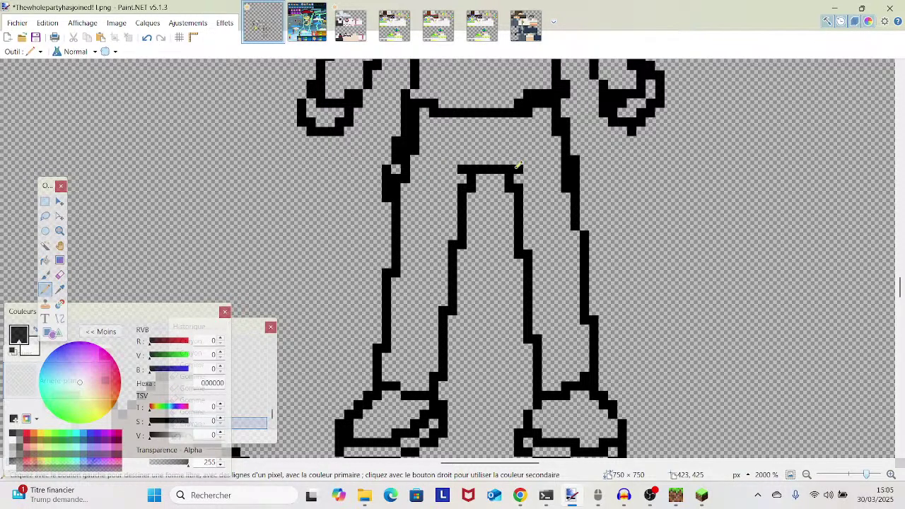
# - Erase the stray pixels and doubled lines outside both shoulders with the size 3 eraser, leaving thinner outlines
pyautogui.moveTo(866, 475); pyautogui.dragTo(855, 475)
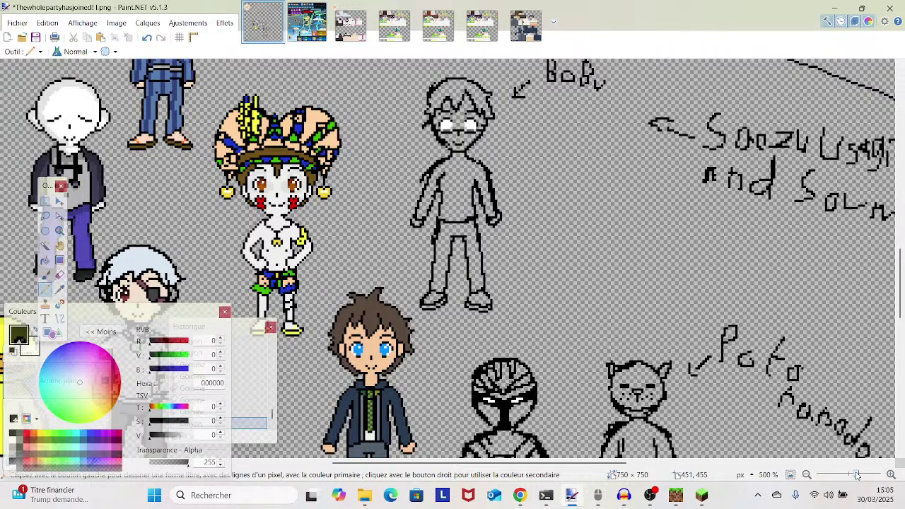
pyautogui.scroll(6, 857, 475)
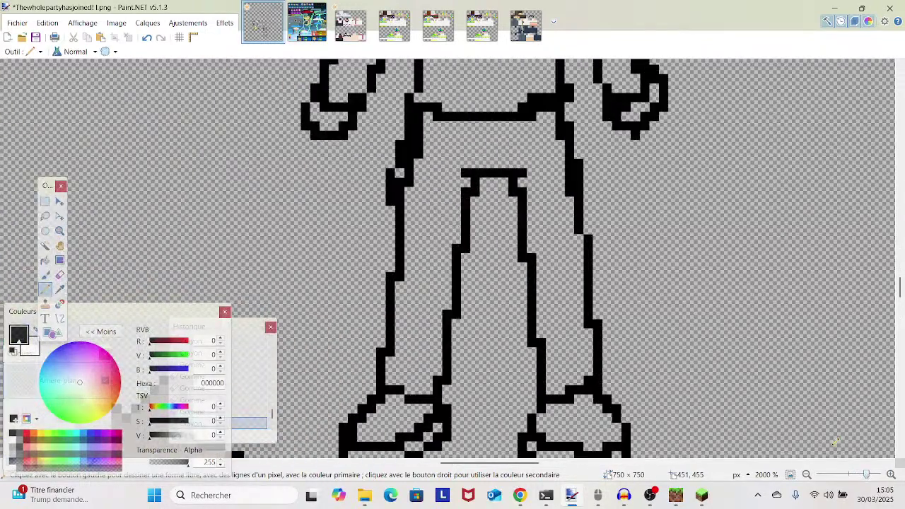
pyautogui.scroll(5, 500, 431)
pyautogui.scroll(-1, 498, 389)
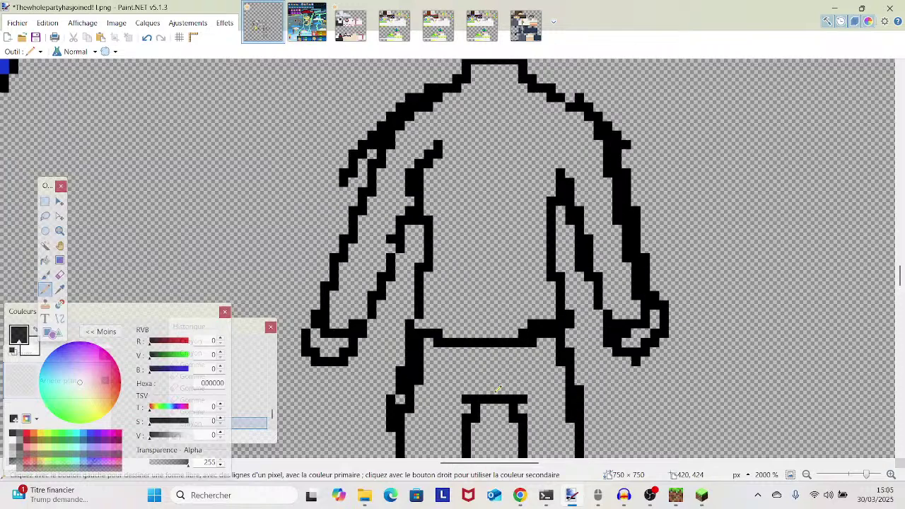
pyautogui.scroll(2, 498, 389)
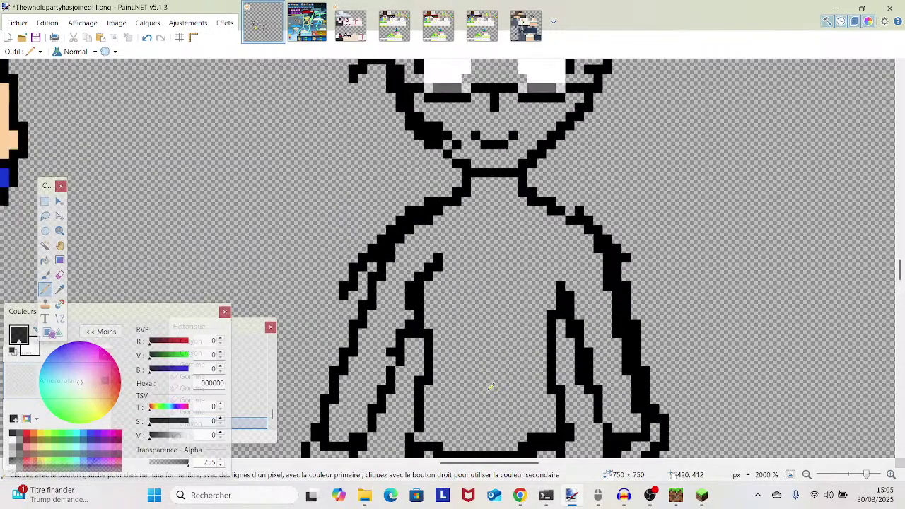
pyautogui.click(59, 274)
pyautogui.moveTo(329, 292)
pyautogui.mouseDown()
pyautogui.moveTo(388, 215)
pyautogui.moveTo(416, 198)
pyautogui.moveTo(436, 258)
pyautogui.moveTo(443, 239)
pyautogui.moveTo(436, 278)
pyautogui.mouseUp()
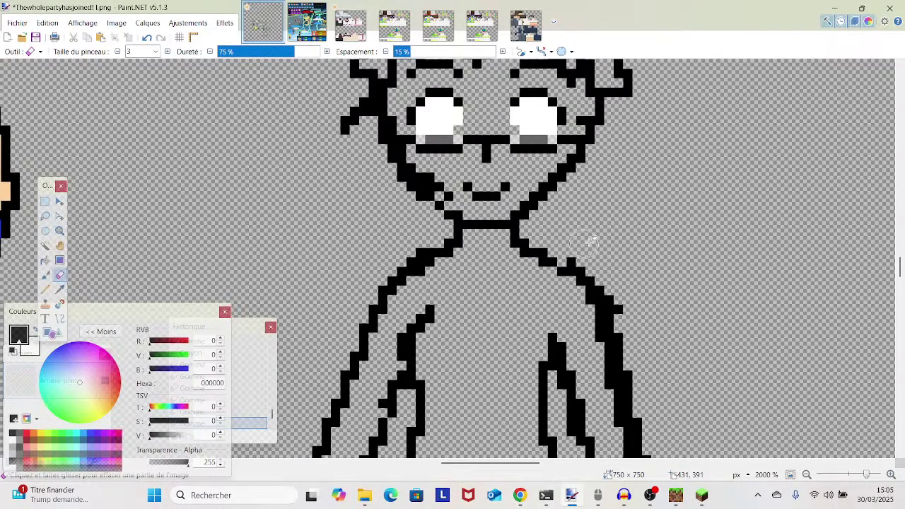
pyautogui.moveTo(580, 249)
pyautogui.mouseDown()
pyautogui.moveTo(611, 272)
pyautogui.moveTo(617, 318)
pyautogui.mouseUp()
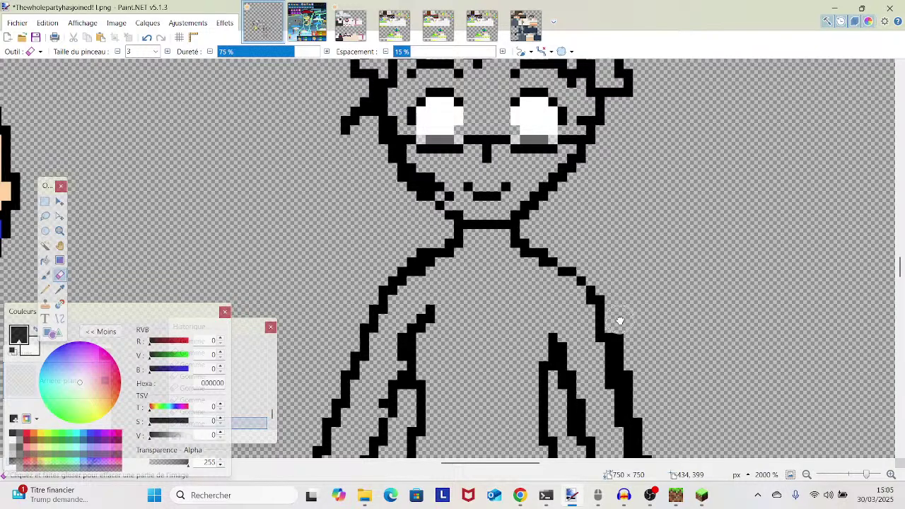
# - Try thinning the outer line of the right upper sleeve with the eraser and undo that stroke
pyautogui.scroll(-2, 619, 300)
pyautogui.scroll(-10, 627, 304)
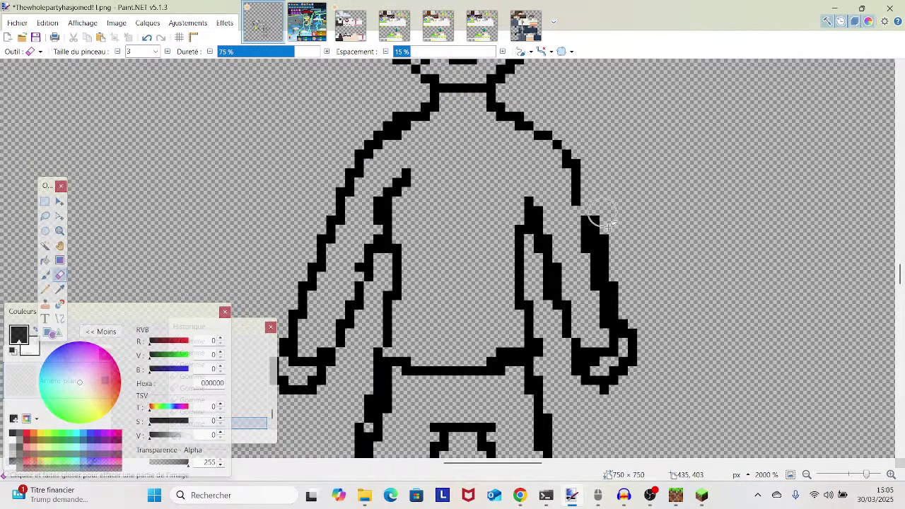
pyautogui.scroll(8, 633, 326)
pyautogui.scroll(-3, 629, 325)
pyautogui.scroll(4, 633, 325)
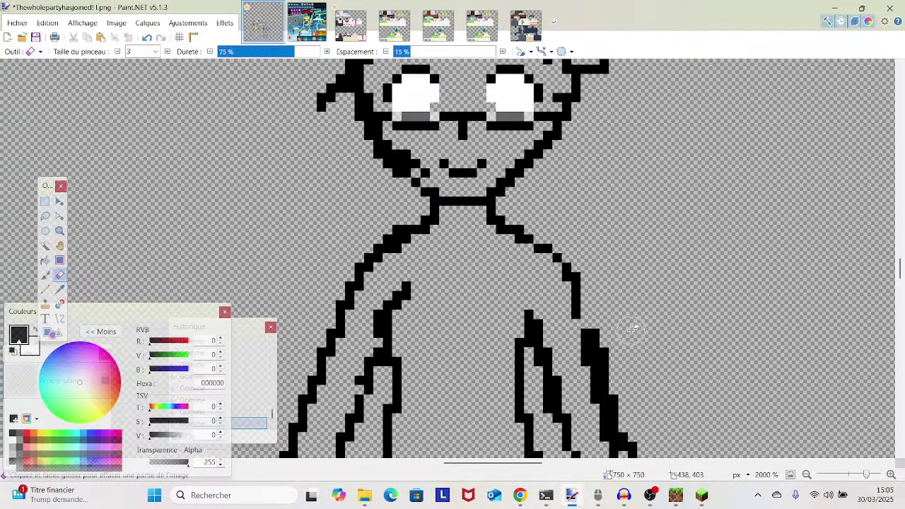
pyautogui.moveTo(383, 384); pyautogui.dragTo(420, 275)
pyautogui.scroll(1, 386, 309)
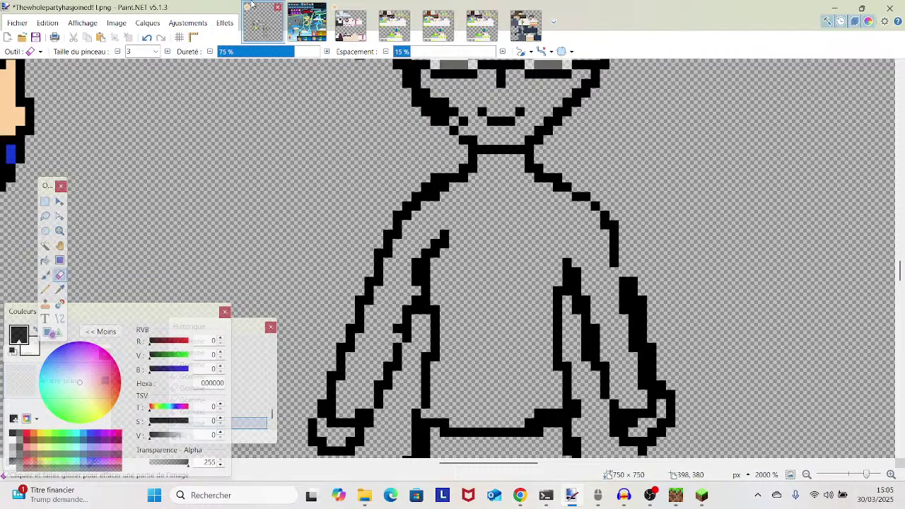
pyautogui.click(149, 38)
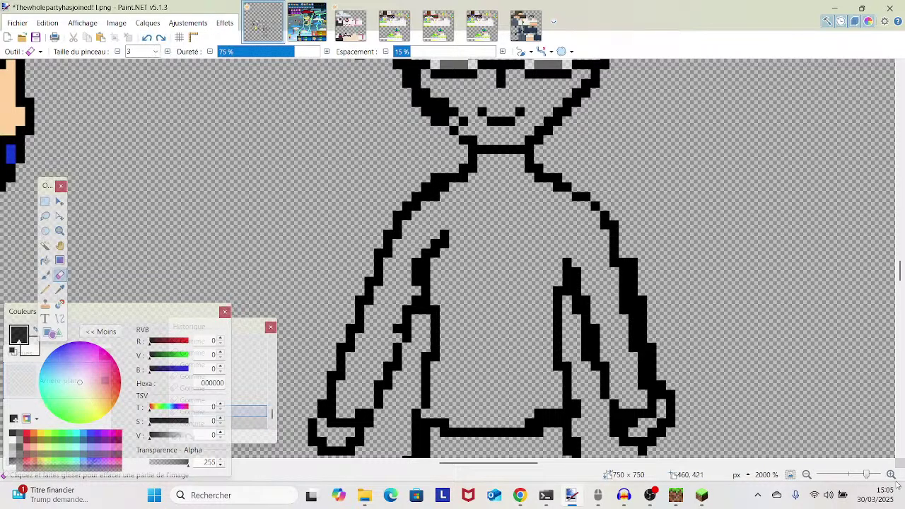
# - Pencil a small ear outline on the left side of BoBu's face, just below the hair tuft
pyautogui.moveTo(868, 475); pyautogui.dragTo(856, 478)
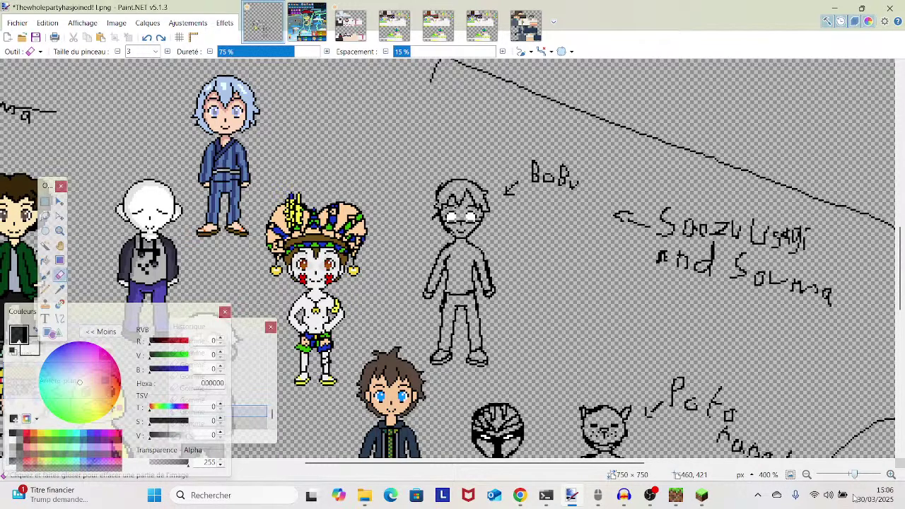
pyautogui.moveTo(852, 472); pyautogui.dragTo(863, 472)
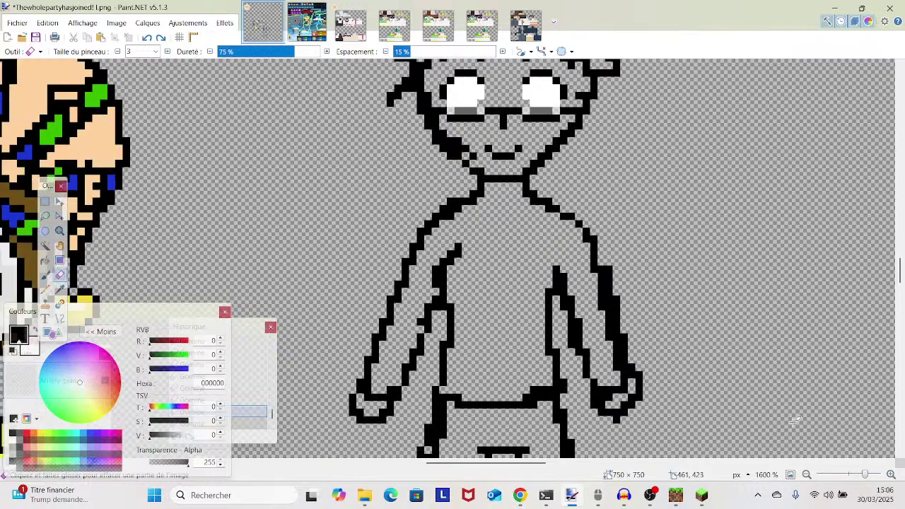
pyautogui.scroll(3, 572, 270)
pyautogui.click(41, 288)
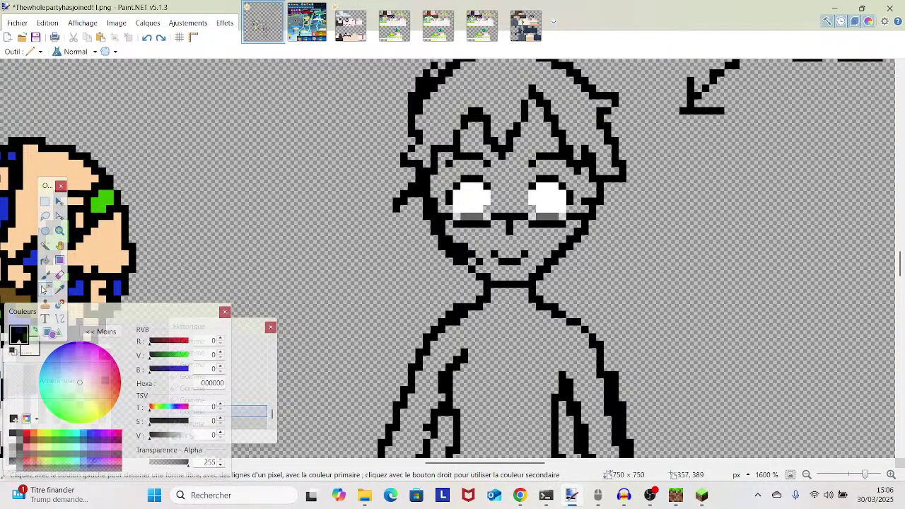
pyautogui.click(423, 218)
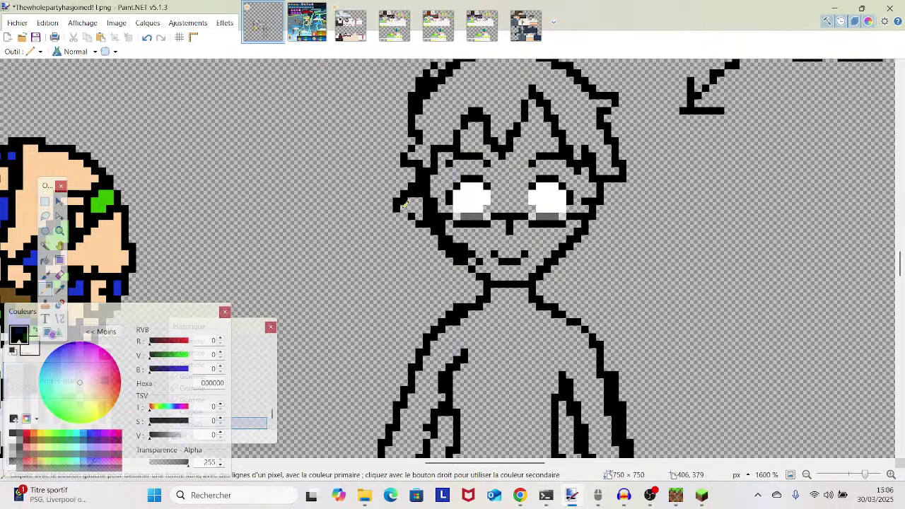
pyautogui.click(399, 198)
# - Examine BoBu's face outline up close and compare the whole figure with the other characters in the group
pyautogui.moveTo(482, 219); pyautogui.dragTo(661, 141)
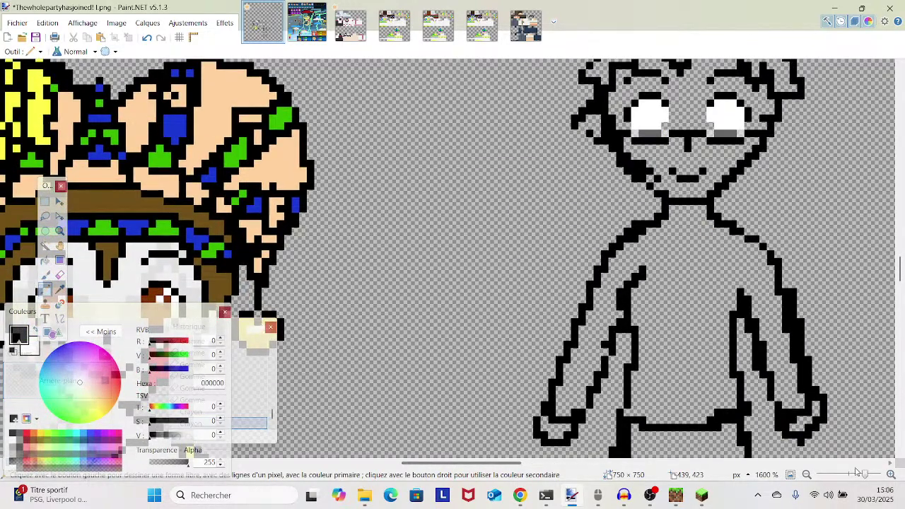
pyautogui.moveTo(863, 474)
pyautogui.mouseDown()
pyautogui.moveTo(854, 478)
pyautogui.moveTo(870, 479)
pyautogui.mouseUp()
pyautogui.moveTo(614, 223); pyautogui.dragTo(376, 388)
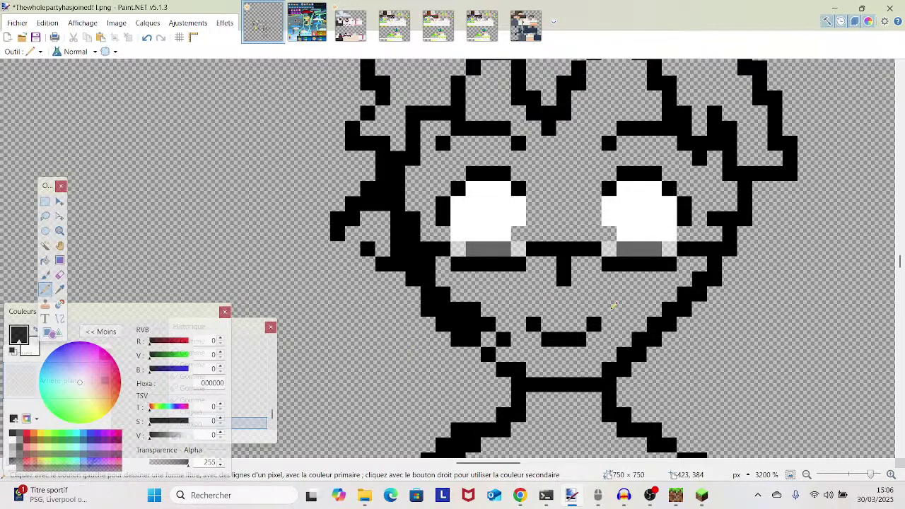
pyautogui.scroll(1, 687, 311)
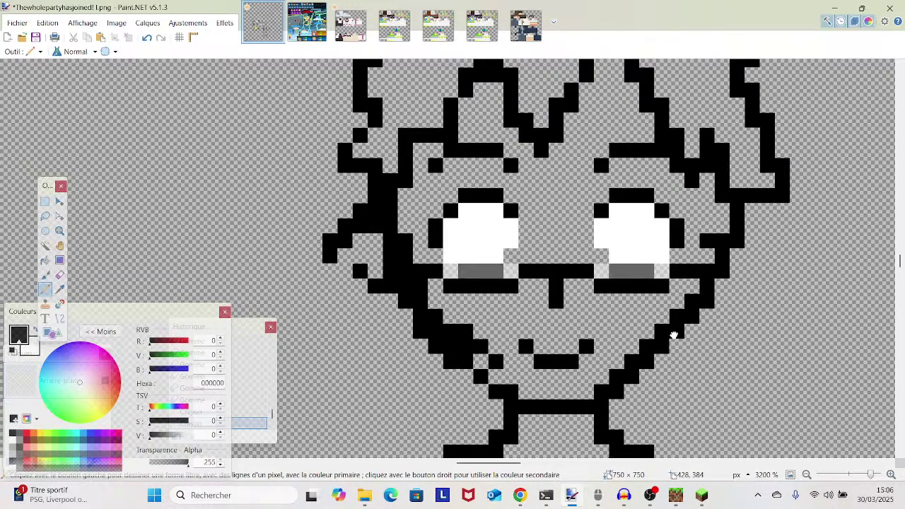
pyautogui.click(870, 480)
pyautogui.click(869, 481)
pyautogui.moveTo(871, 483); pyautogui.dragTo(853, 480)
pyautogui.scroll(-3, 860, 390)
pyautogui.hscroll(-1, 860, 390)
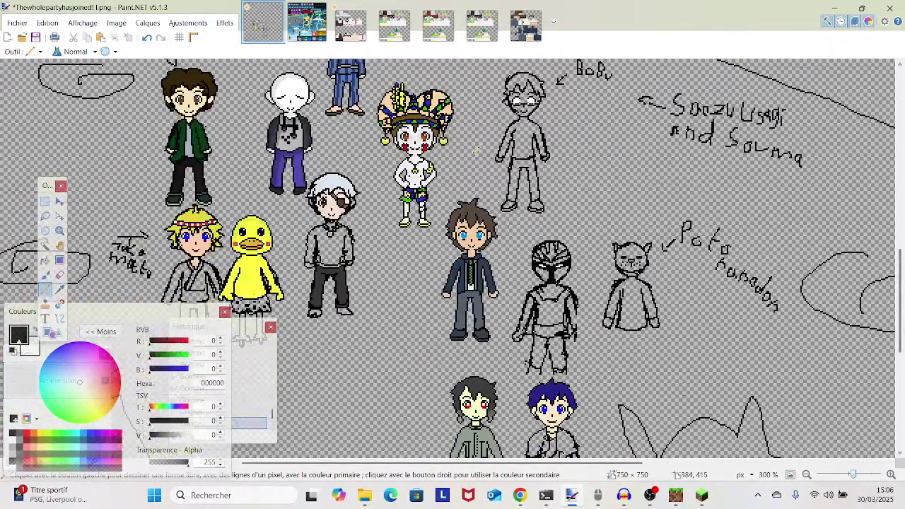
pyautogui.scroll(3, 819, 315)
pyautogui.hscroll(-3, 819, 314)
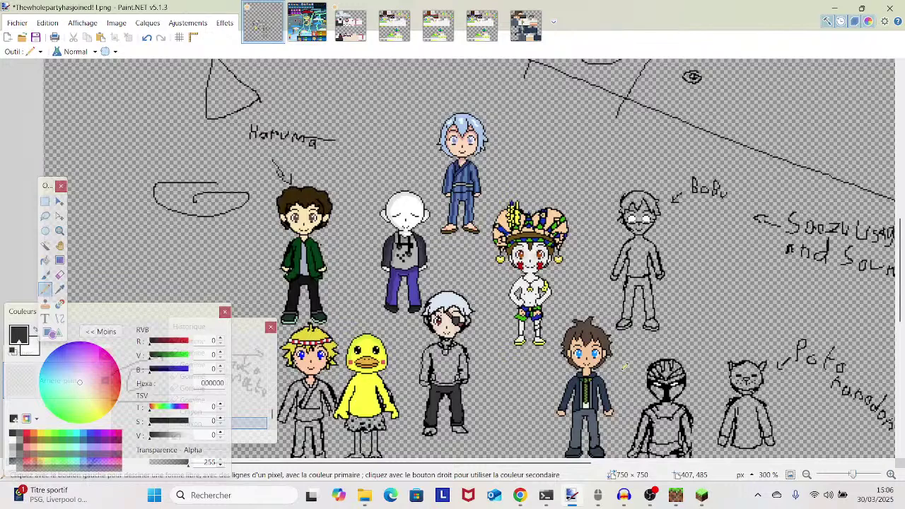
pyautogui.hscroll(2, 649, 258)
pyautogui.scroll(1, 649, 257)
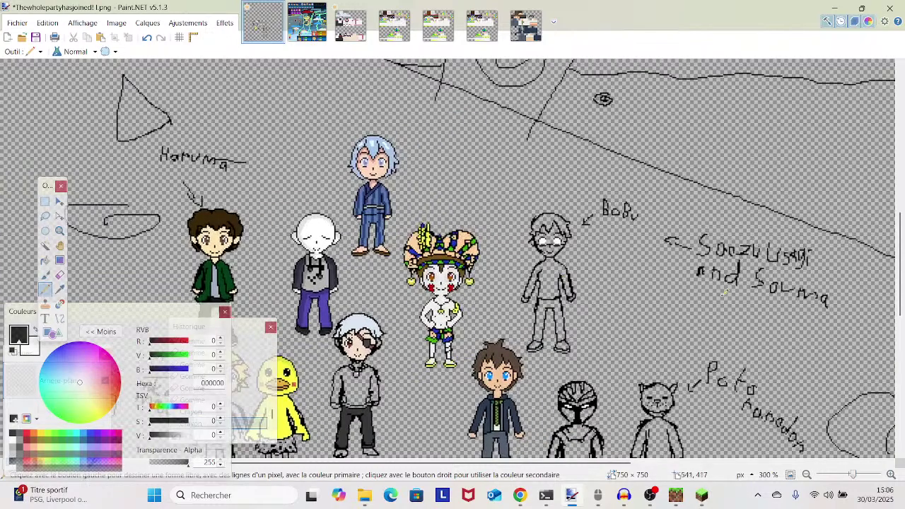
pyautogui.click(865, 464)
pyautogui.hscroll(-10, 853, 474)
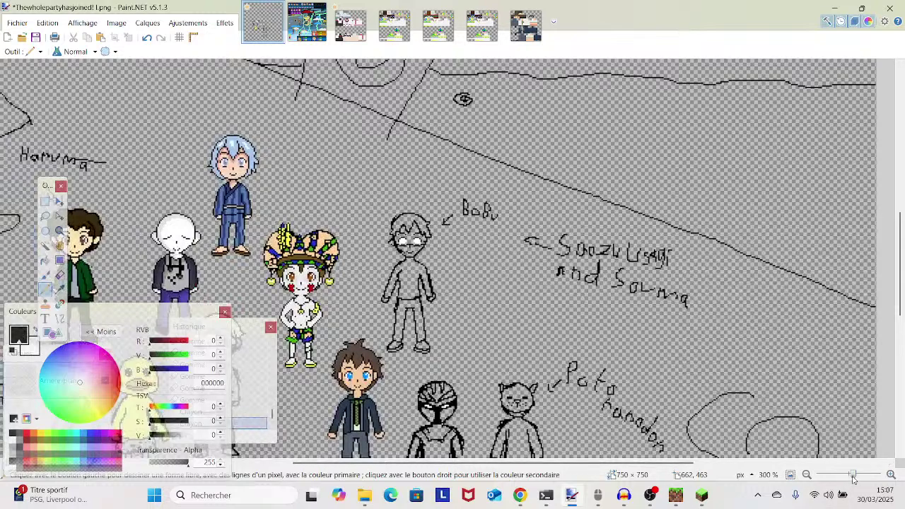
pyautogui.scroll(7, 411, 239)
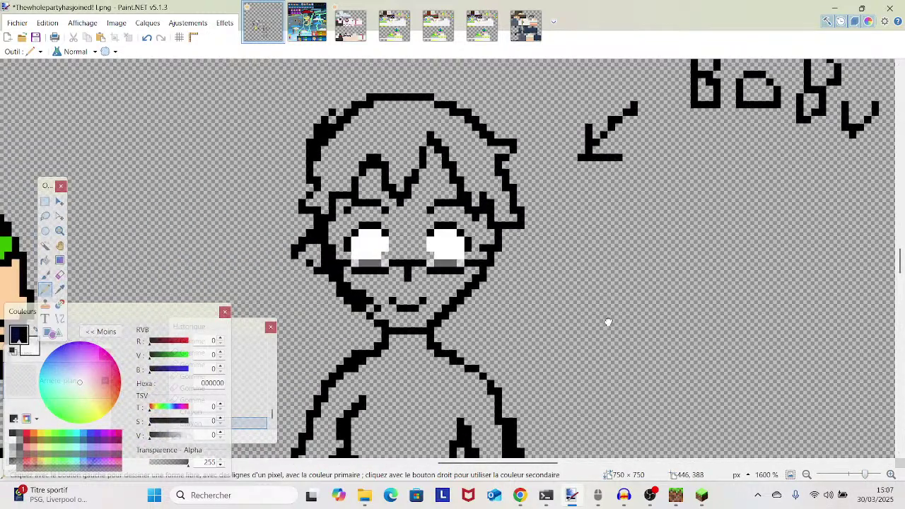
pyautogui.hscroll(-1, 606, 319)
pyautogui.moveTo(866, 481); pyautogui.dragTo(874, 478)
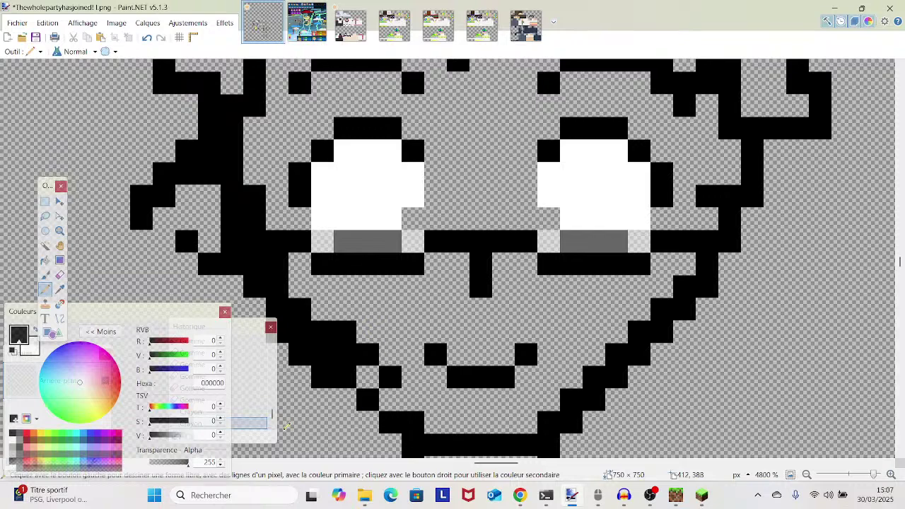
pyautogui.moveTo(240, 230); pyautogui.dragTo(696, 11)
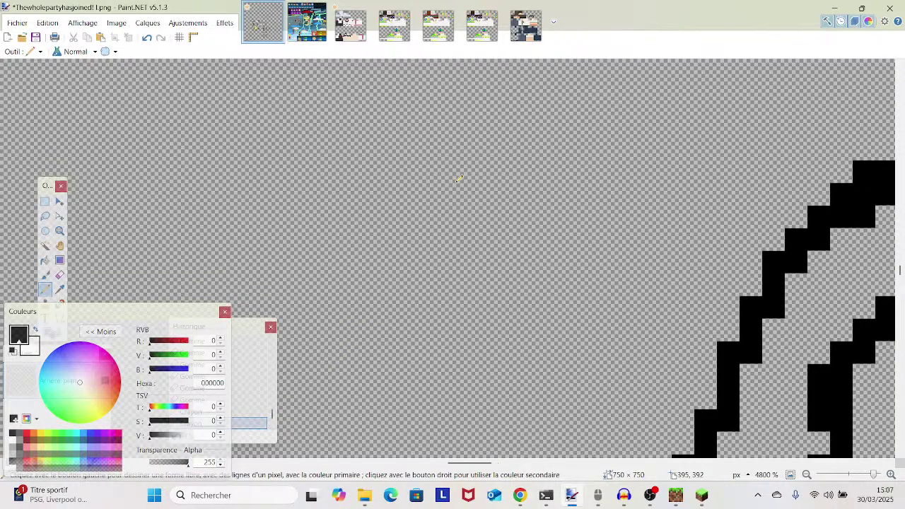
# - Set the primary colour to brown 843500 for painting BoBu's eyes
pyautogui.moveTo(381, 182); pyautogui.dragTo(15, 383)
pyautogui.moveTo(754, 348); pyautogui.dragTo(666, 452)
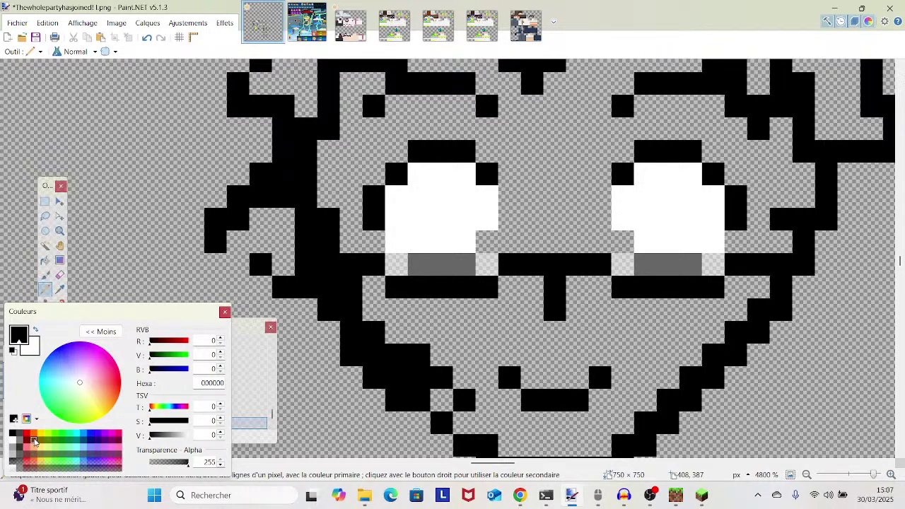
pyautogui.click(33, 442)
pyautogui.click(169, 435)
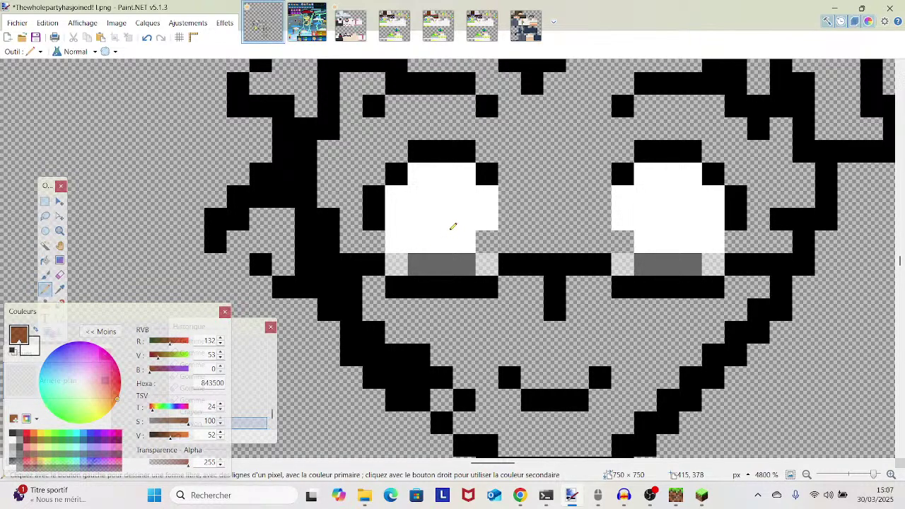
pyautogui.moveTo(442, 241)
pyautogui.mouseDown()
pyautogui.moveTo(442, 219)
pyautogui.moveTo(483, 200)
pyautogui.mouseUp()
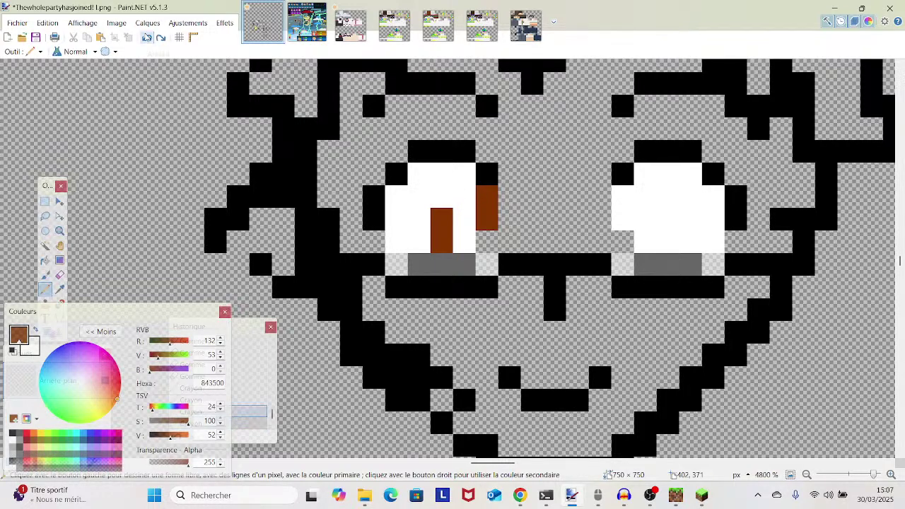
pyautogui.click(147, 37)
pyautogui.click(146, 37)
# - Pencil a brown iris over the inner half of BoBu's left eye, including the pixel beneath the upper lid
pyautogui.click(466, 174)
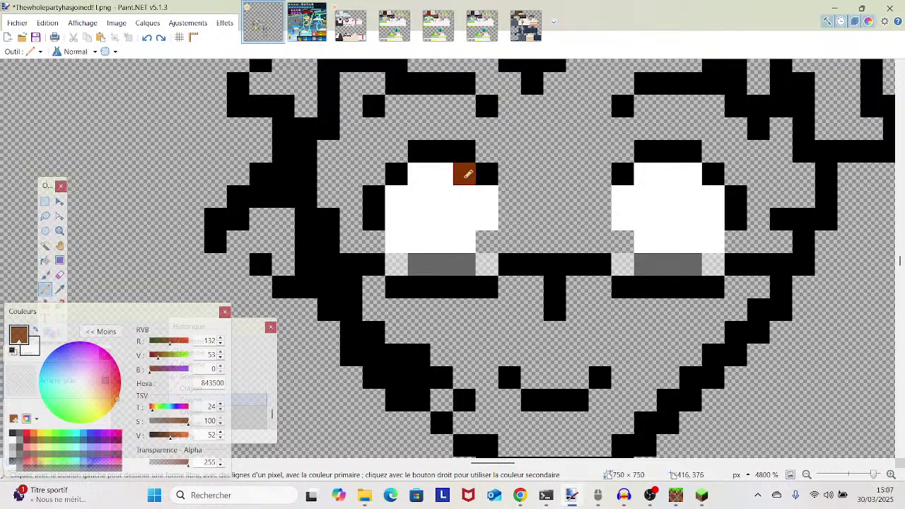
pyautogui.click(449, 189)
pyautogui.click(445, 219)
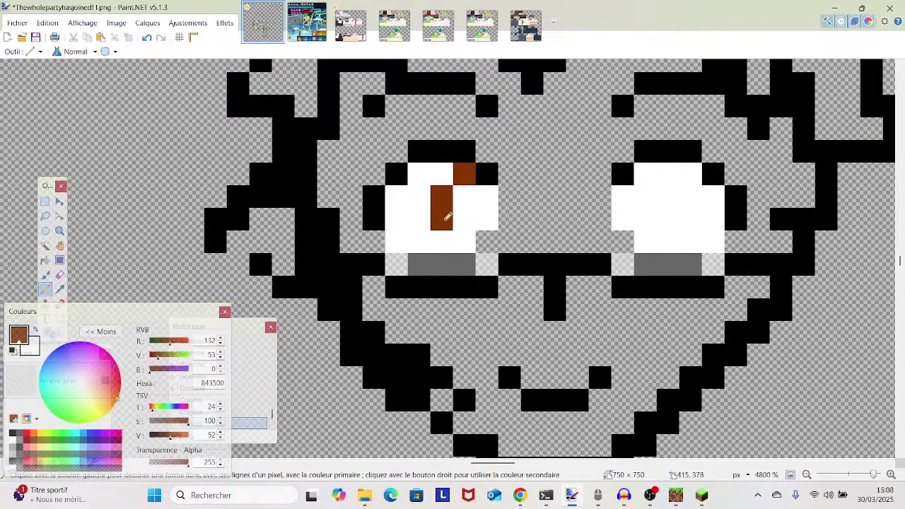
pyautogui.click(444, 241)
pyautogui.click(488, 198)
pyautogui.click(486, 220)
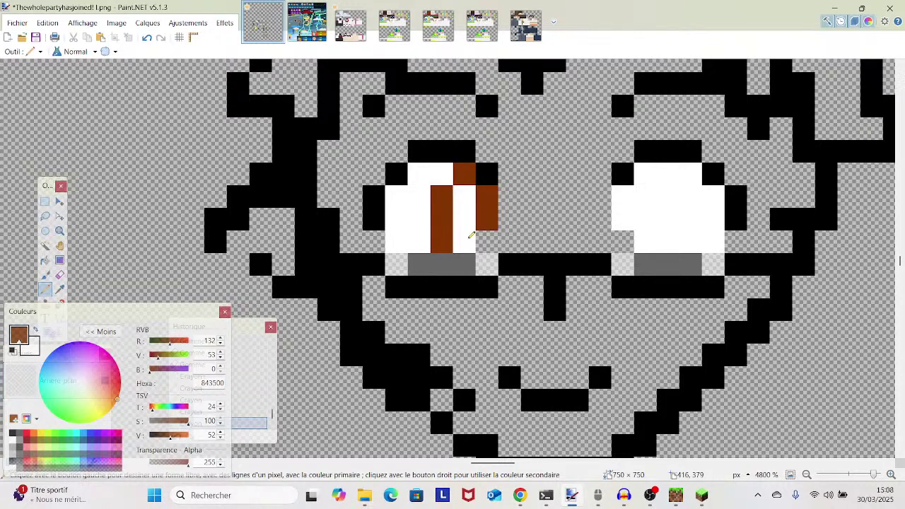
pyautogui.click(464, 240)
pyautogui.moveTo(468, 201); pyautogui.dragTo(468, 218)
# - Pencil a matching brown iris over the inner half of BoBu's right eye, mirroring the left one
pyautogui.click(623, 219)
pyautogui.click(623, 196)
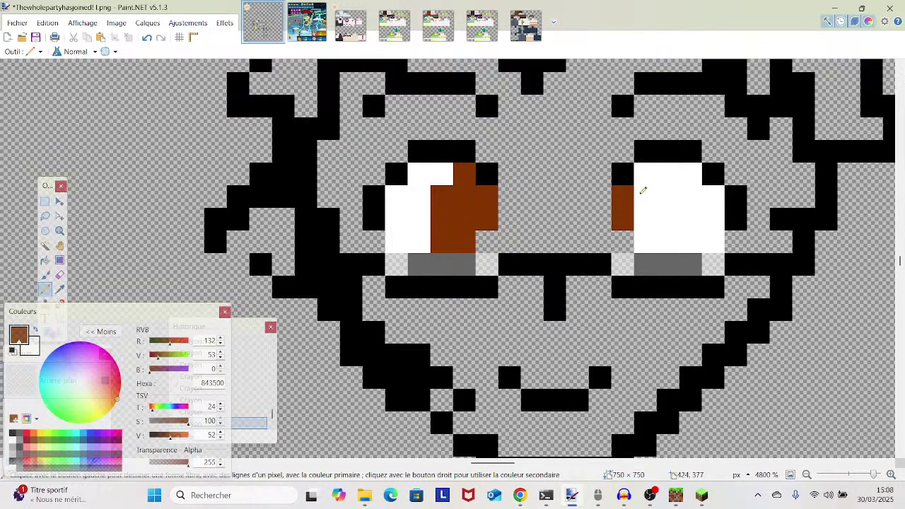
pyautogui.click(645, 175)
pyautogui.moveTo(660, 195)
pyautogui.mouseDown()
pyautogui.moveTo(667, 225)
pyautogui.moveTo(652, 236)
pyautogui.moveTo(644, 192)
pyautogui.mouseUp()
# - Widen both brown irises outward by one pixel column, keeping a thin white strip on each outer side
pyautogui.moveTo(874, 475)
pyautogui.mouseDown()
pyautogui.moveTo(857, 478)
pyautogui.moveTo(872, 476)
pyautogui.mouseUp()
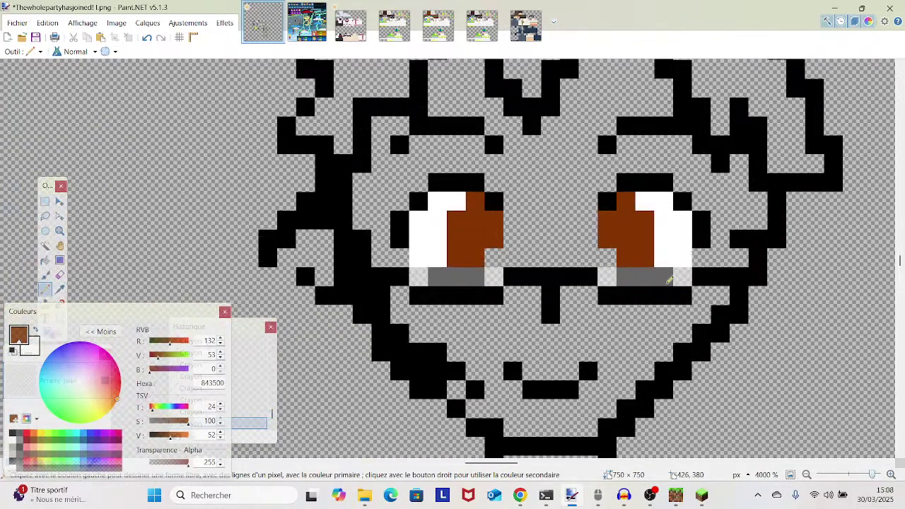
pyautogui.click(457, 203)
pyautogui.moveTo(448, 216); pyautogui.dragTo(447, 259)
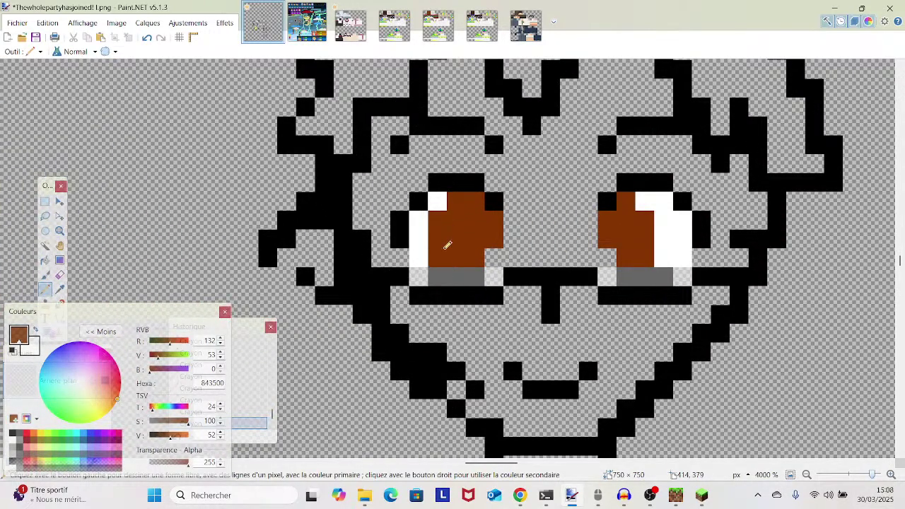
pyautogui.click(648, 197)
pyautogui.moveTo(662, 217); pyautogui.dragTo(671, 255)
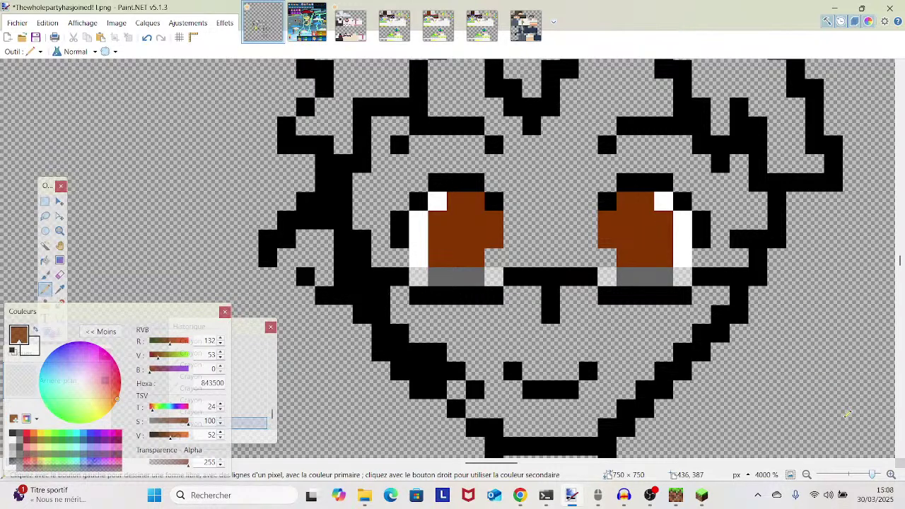
# - Add a white highlight pixel inside each iris and turn each iris's lower outer corner pixel white
pyautogui.moveTo(870, 480)
pyautogui.mouseDown()
pyautogui.moveTo(848, 479)
pyautogui.moveTo(872, 472)
pyautogui.mouseUp()
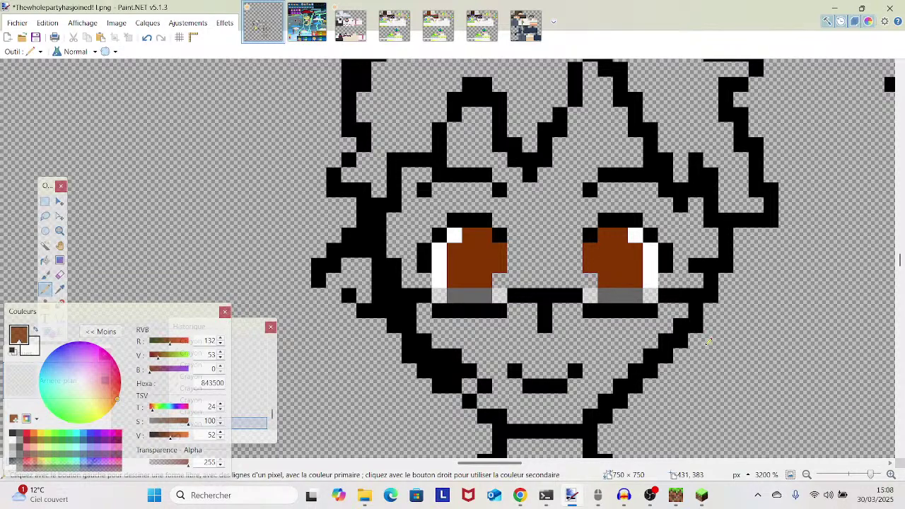
pyautogui.rightClick(621, 249)
pyautogui.rightClick(484, 249)
pyautogui.moveTo(872, 474)
pyautogui.mouseDown()
pyautogui.moveTo(858, 475)
pyautogui.moveTo(877, 476)
pyautogui.mouseUp()
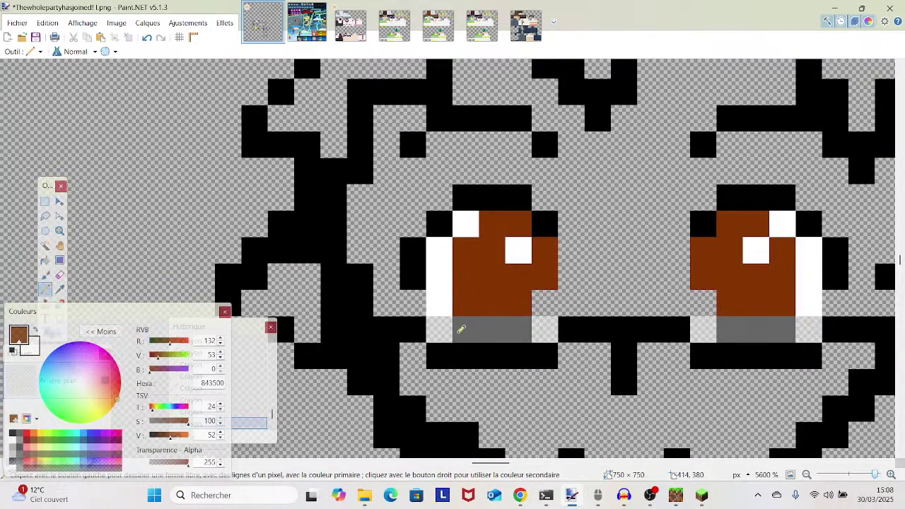
pyautogui.rightClick(465, 302)
pyautogui.rightClick(785, 301)
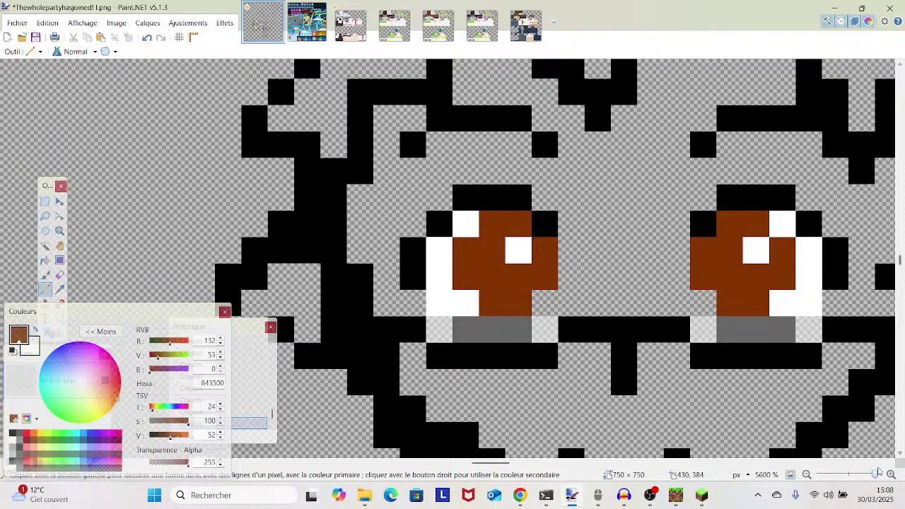
# - Examine BoBu's coloured eyes within the whole character group, then look over the face and torso up close
pyautogui.moveTo(876, 475); pyautogui.dragTo(852, 474)
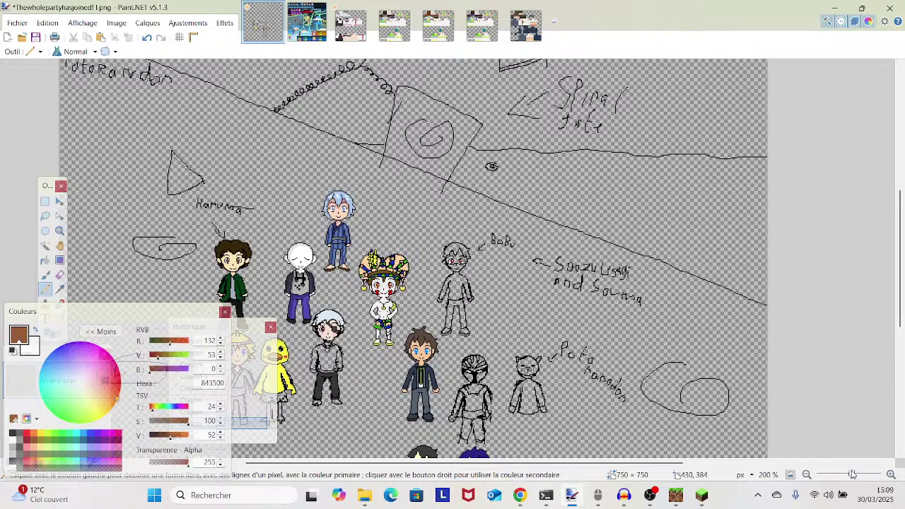
pyautogui.moveTo(854, 475); pyautogui.dragTo(867, 478)
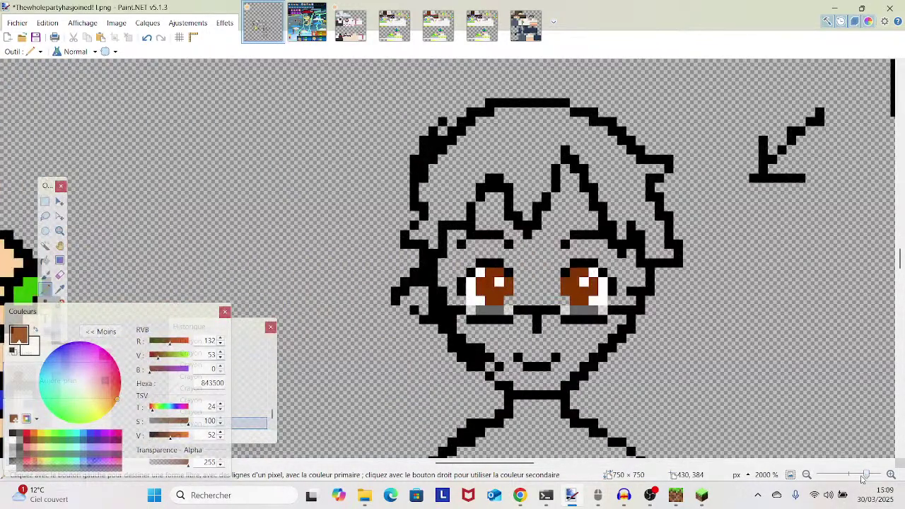
pyautogui.click(702, 498)
pyautogui.click(702, 498)
pyautogui.click(702, 498)
pyautogui.click(702, 498)
pyautogui.moveTo(741, 362); pyautogui.dragTo(717, 383)
pyautogui.moveTo(731, 329); pyautogui.dragTo(607, 154)
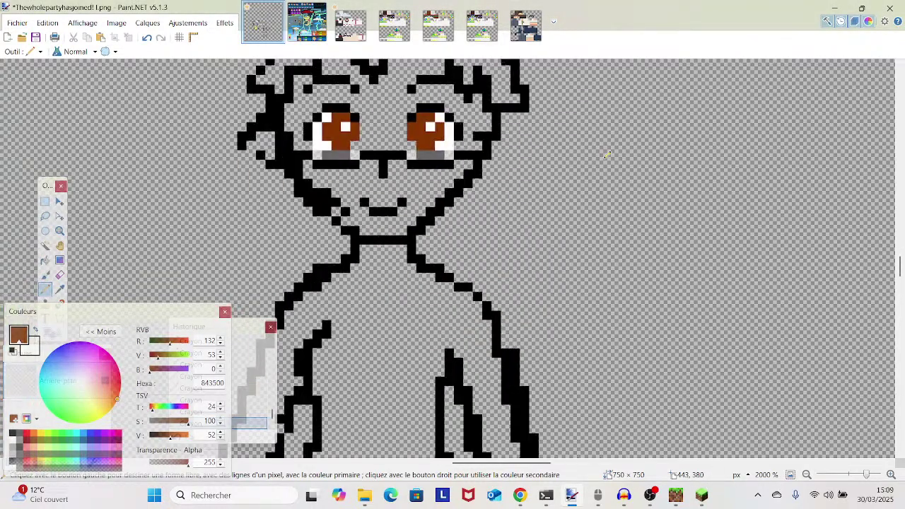
pyautogui.moveTo(551, 147); pyautogui.dragTo(835, 259)
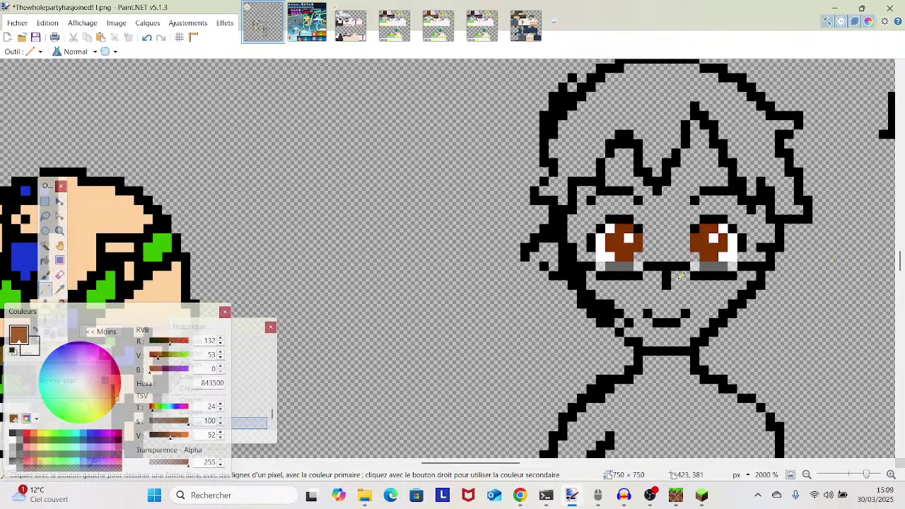
# - Sample the outline's black and pencil a scalloped collar of three small loops across BoBu's chest below the neck
pyautogui.click(60, 289)
pyautogui.click(582, 272)
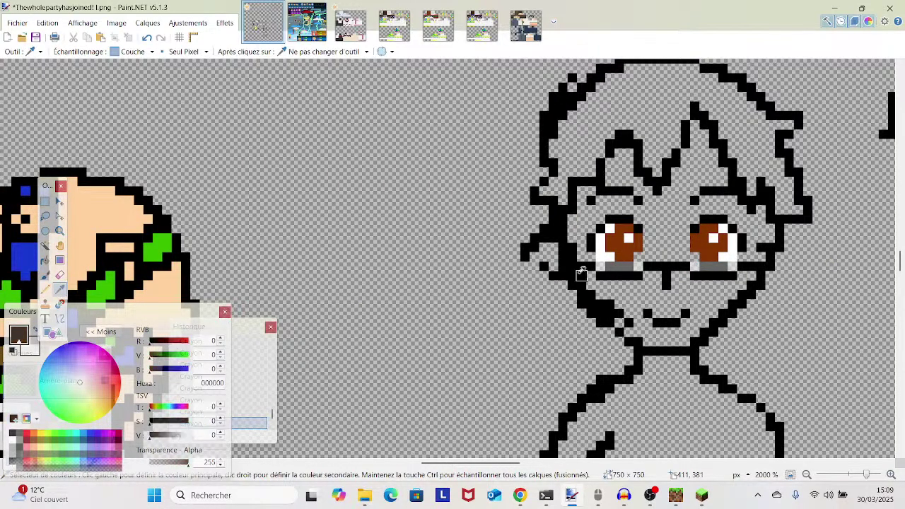
pyautogui.click(44, 289)
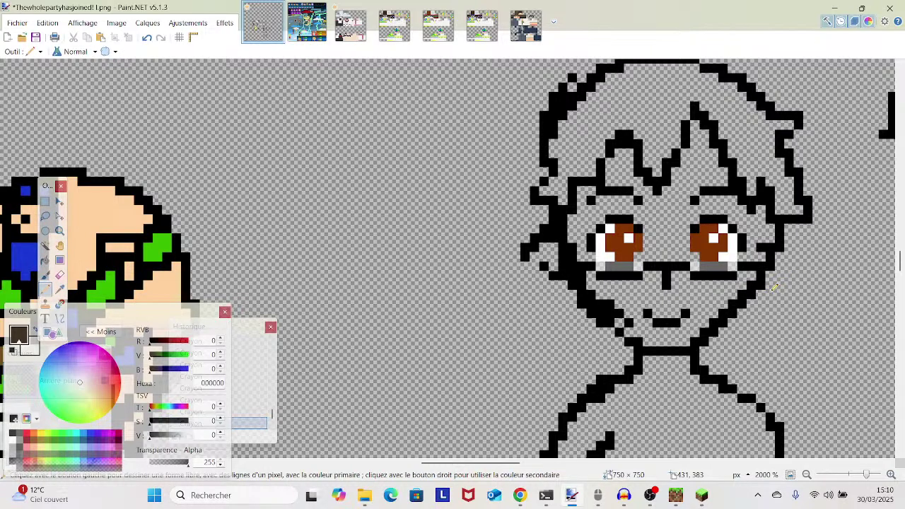
pyautogui.scroll(-5, 769, 289)
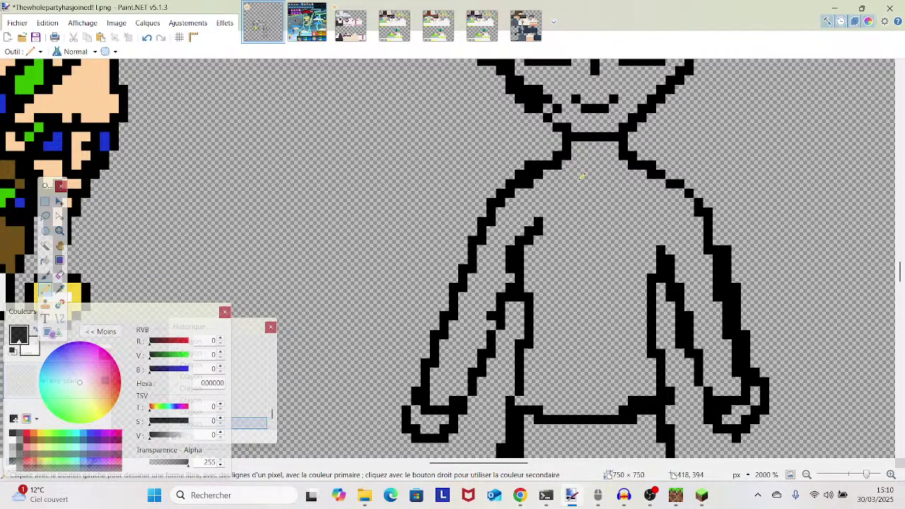
pyautogui.moveTo(586, 172)
pyautogui.mouseDown()
pyautogui.moveTo(604, 177)
pyautogui.moveTo(605, 198)
pyautogui.moveTo(589, 205)
pyautogui.moveTo(575, 182)
pyautogui.moveTo(546, 185)
pyautogui.moveTo(547, 197)
pyautogui.moveTo(565, 202)
pyautogui.mouseUp()
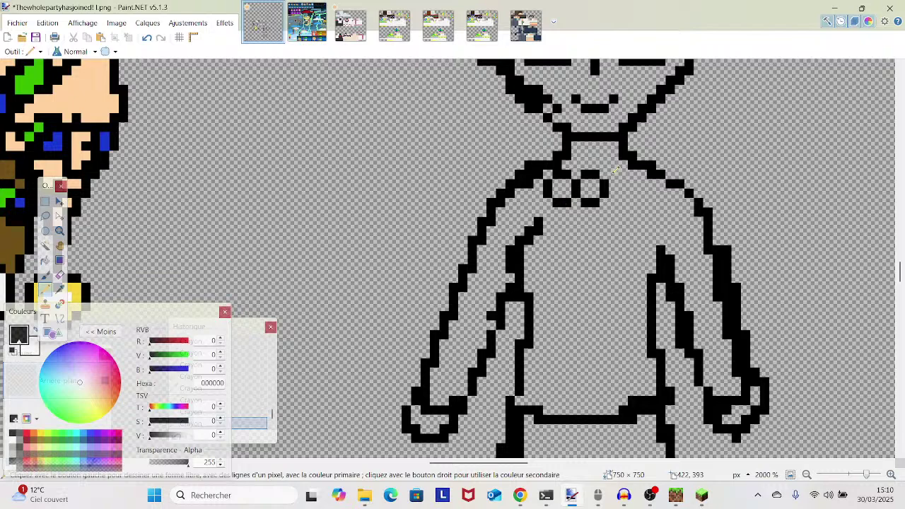
pyautogui.moveTo(618, 172)
pyautogui.mouseDown()
pyautogui.moveTo(638, 182)
pyautogui.moveTo(616, 202)
pyautogui.mouseUp()
pyautogui.click(642, 183)
pyautogui.click(644, 177)
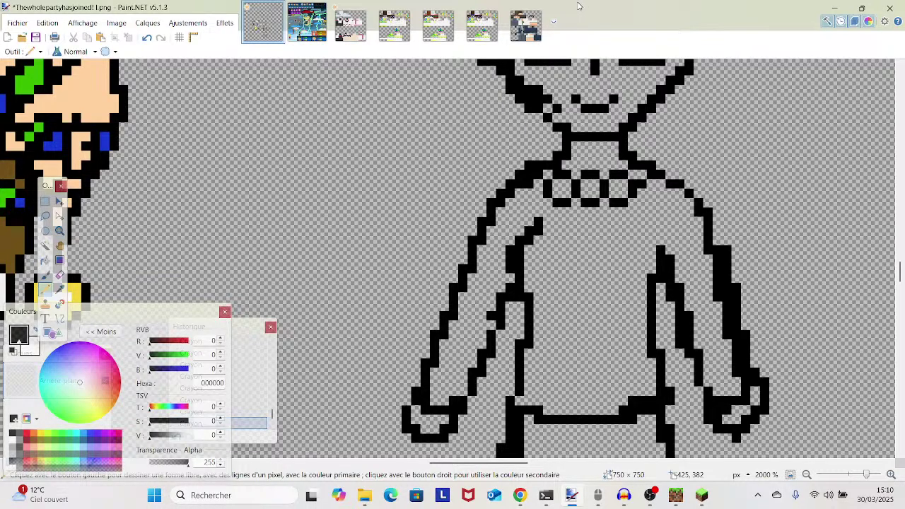
# - Join the collar to the left shoulder outline and pencil the shirt's front opening line from collar to hem
pyautogui.scroll(1, 613, 362)
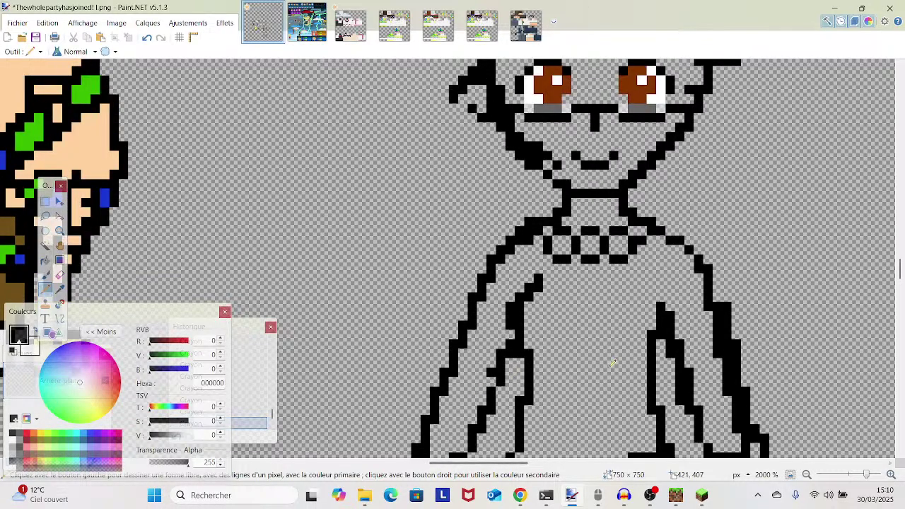
pyautogui.click(538, 242)
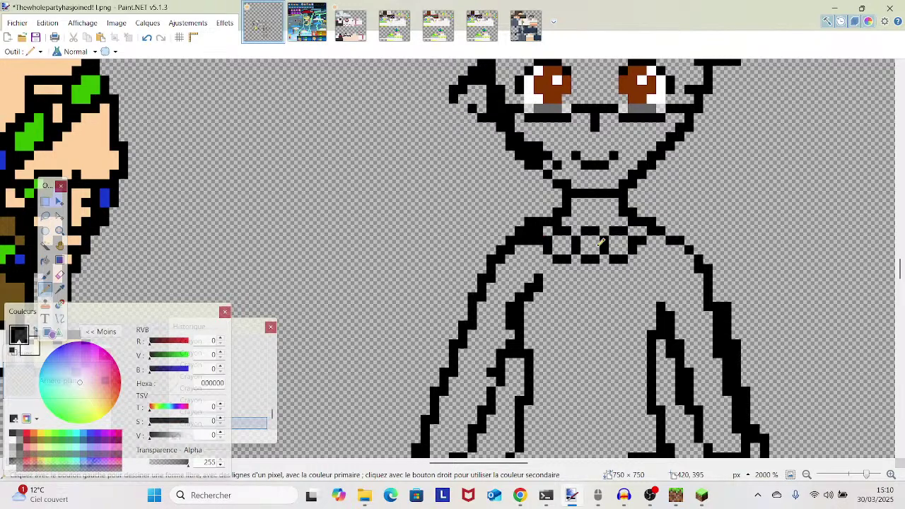
pyautogui.scroll(-1, 599, 241)
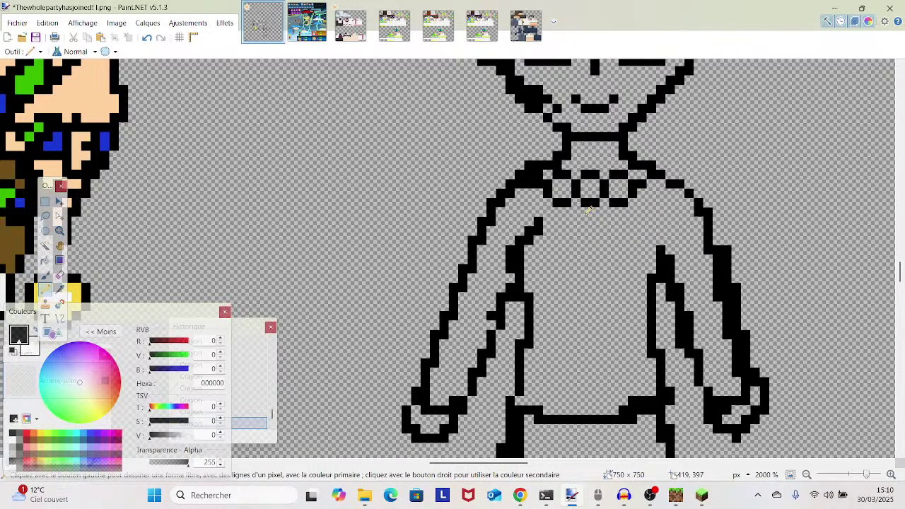
pyautogui.moveTo(590, 210)
pyautogui.mouseDown()
pyautogui.moveTo(576, 300)
pyautogui.moveTo(587, 414)
pyautogui.mouseUp()
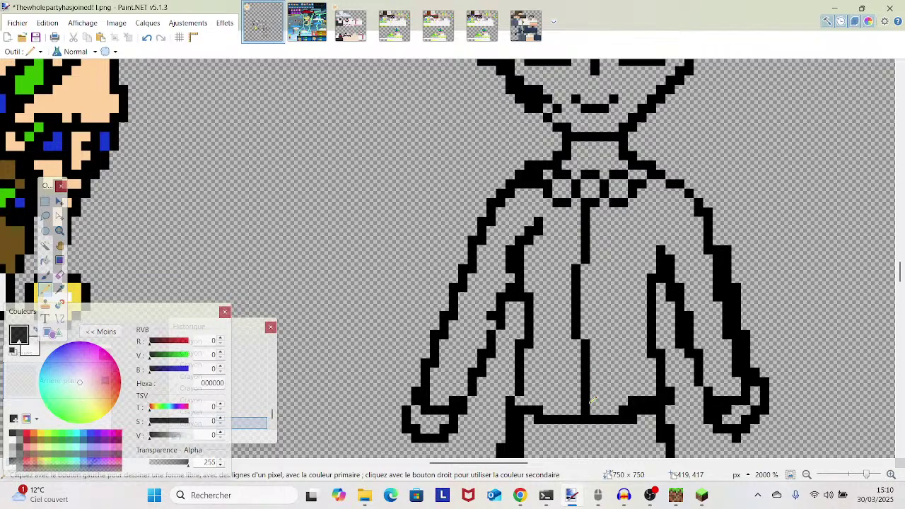
# - Show the pixel grid and place seven single-pixel black buttons, three pixels apart, along the shirt's front line from hem to collar
pyautogui.click(605, 400)
pyautogui.click(179, 36)
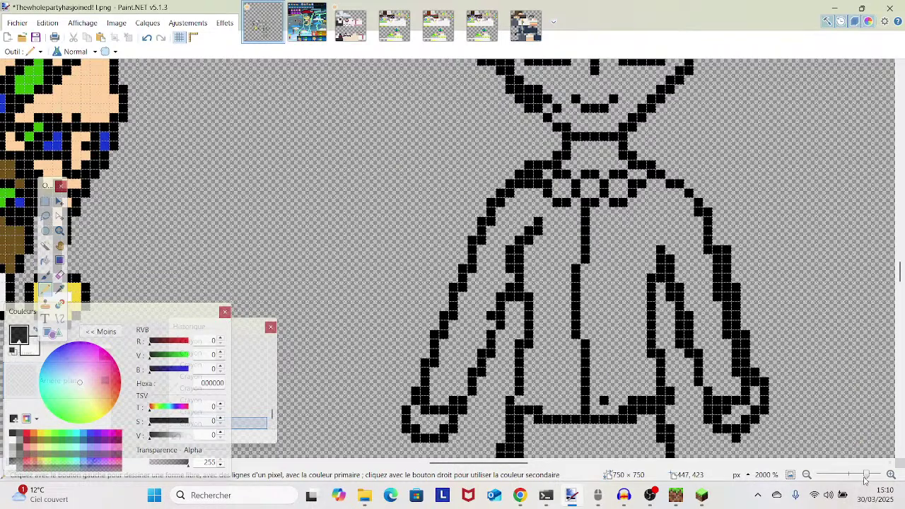
pyautogui.moveTo(865, 477); pyautogui.dragTo(872, 475)
pyautogui.moveTo(826, 395); pyautogui.dragTo(689, 149)
pyautogui.moveTo(677, 183); pyautogui.dragTo(610, 262)
pyautogui.click(615, 258)
pyautogui.click(618, 203)
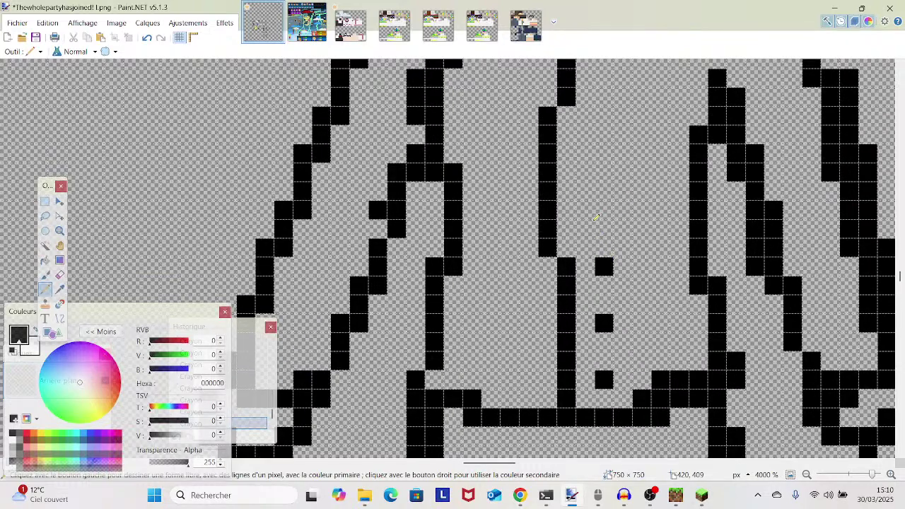
pyautogui.click(594, 214)
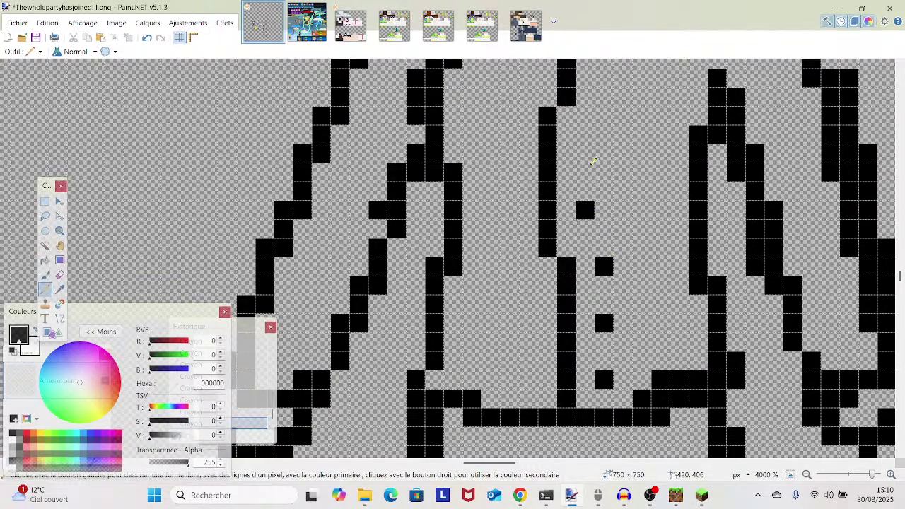
pyautogui.click(594, 152)
pyautogui.click(603, 97)
pyautogui.scroll(2, 610, 113)
pyautogui.click(604, 152)
pyautogui.scroll(2, 606, 115)
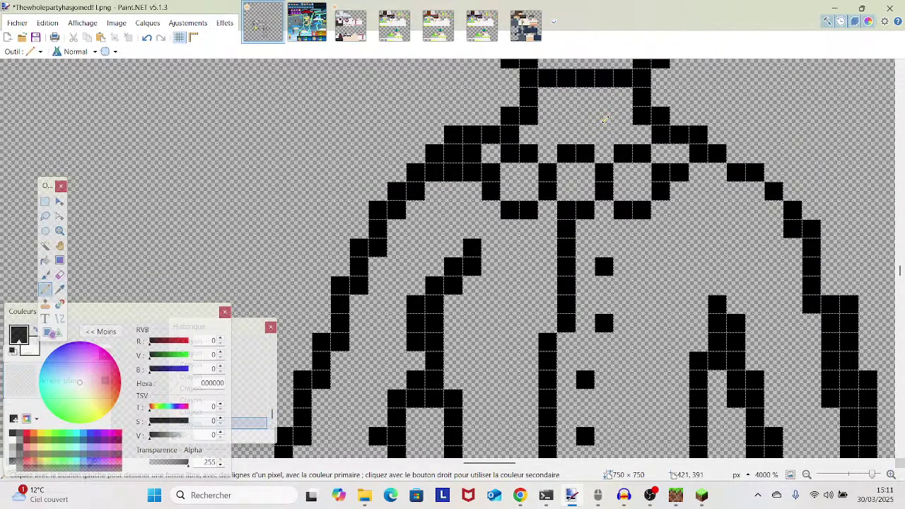
# - Fill the three loops of BoBu's collar with pure red, hex FF0000
pyautogui.moveTo(872, 475); pyautogui.dragTo(862, 475)
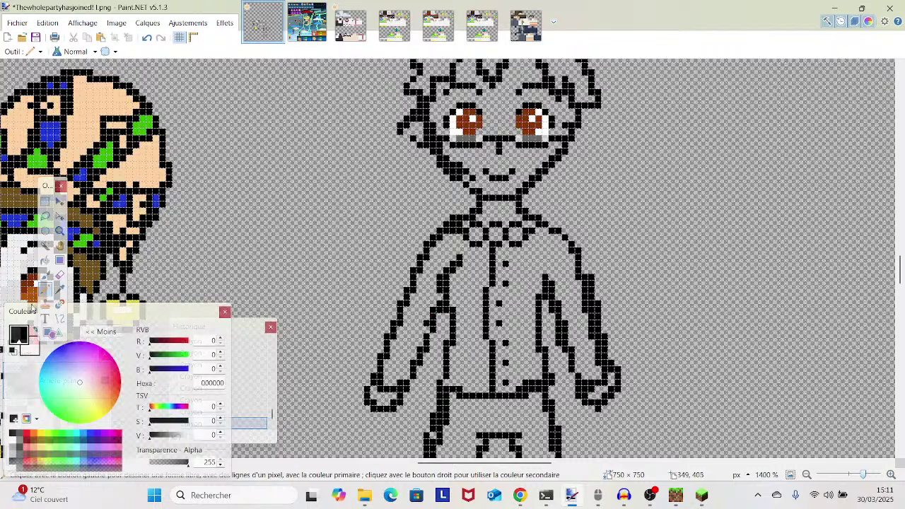
pyautogui.click(59, 289)
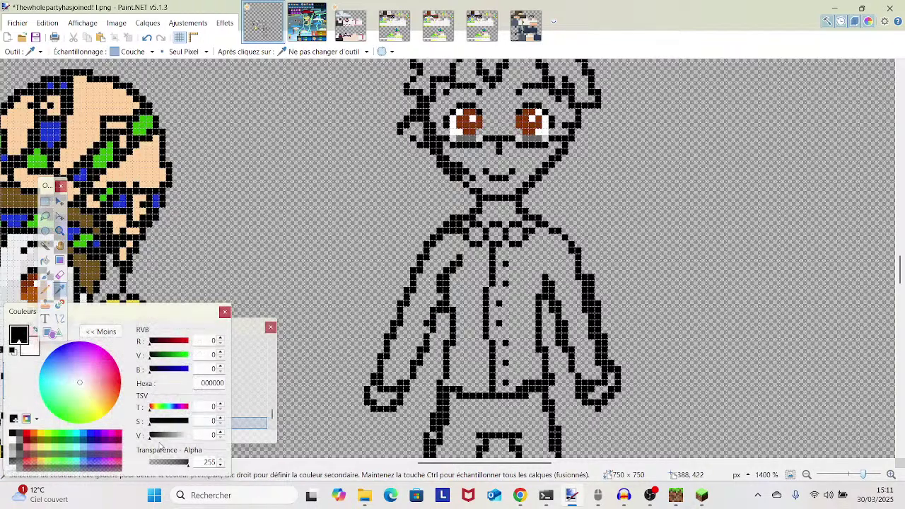
pyautogui.moveTo(182, 311); pyautogui.dragTo(282, 242)
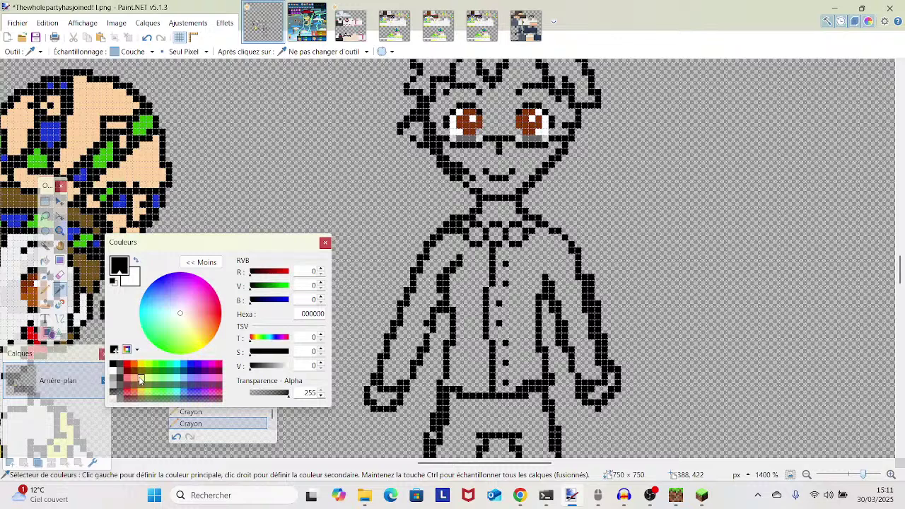
pyautogui.click(140, 365)
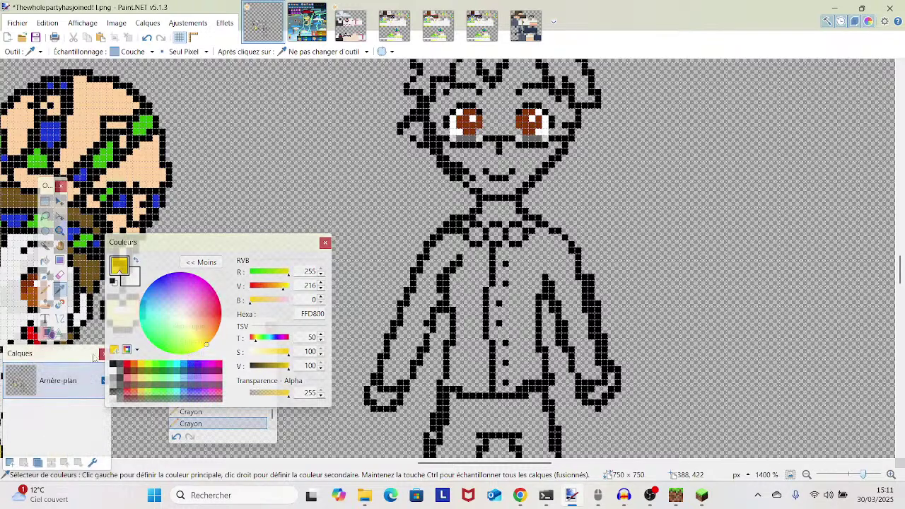
pyautogui.click(135, 365)
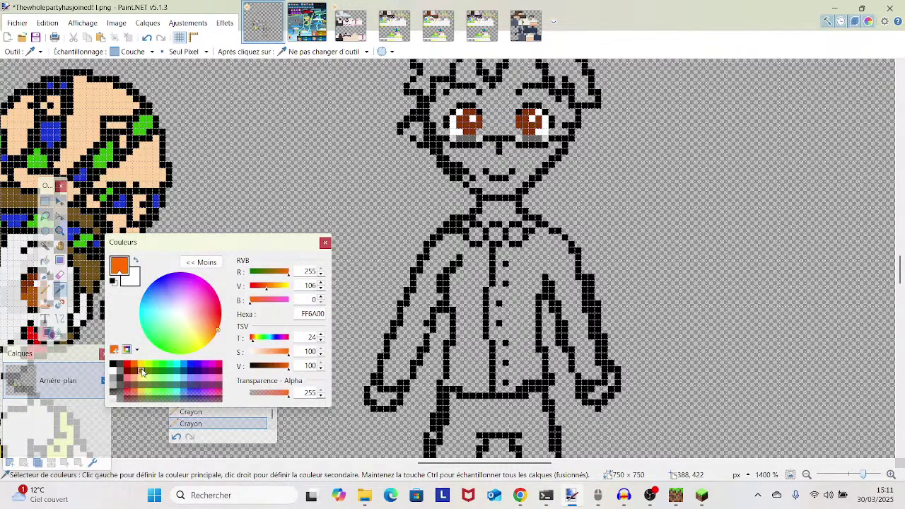
pyautogui.click(140, 367)
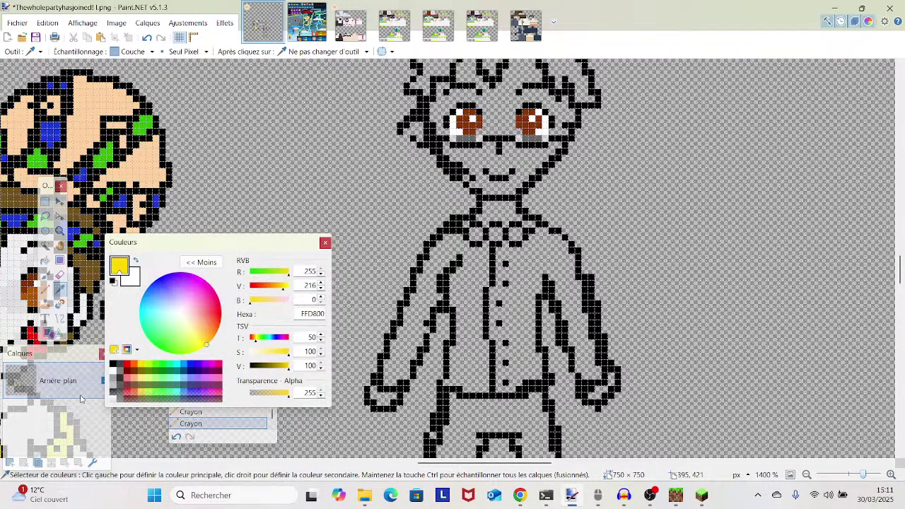
pyautogui.click(126, 364)
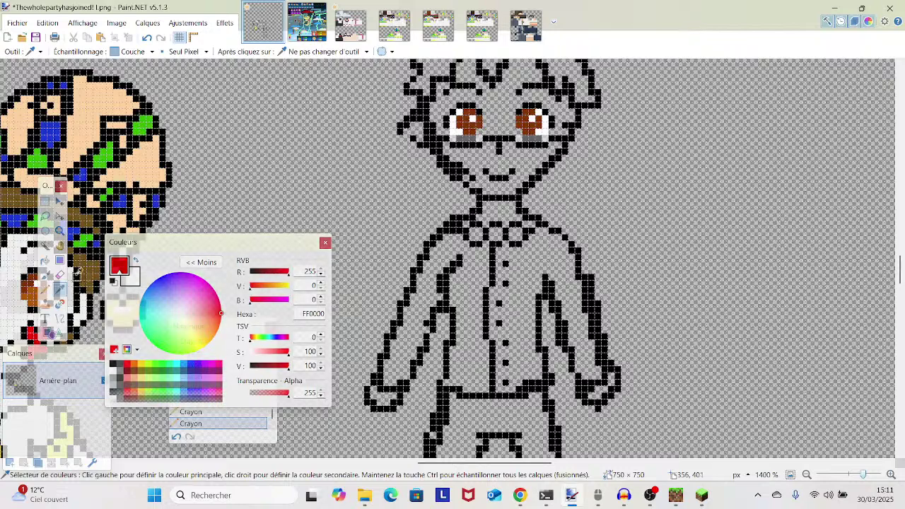
pyautogui.click(45, 260)
pyautogui.click(475, 233)
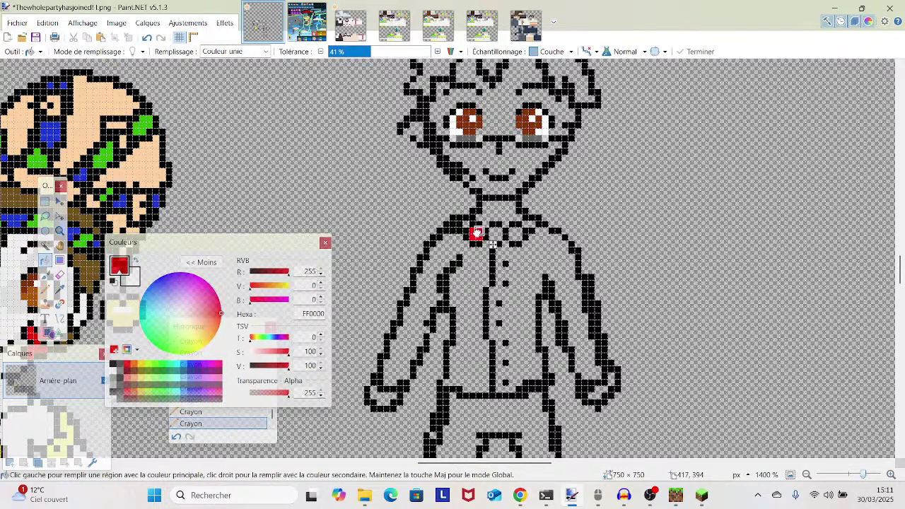
pyautogui.click(498, 233)
pyautogui.click(519, 232)
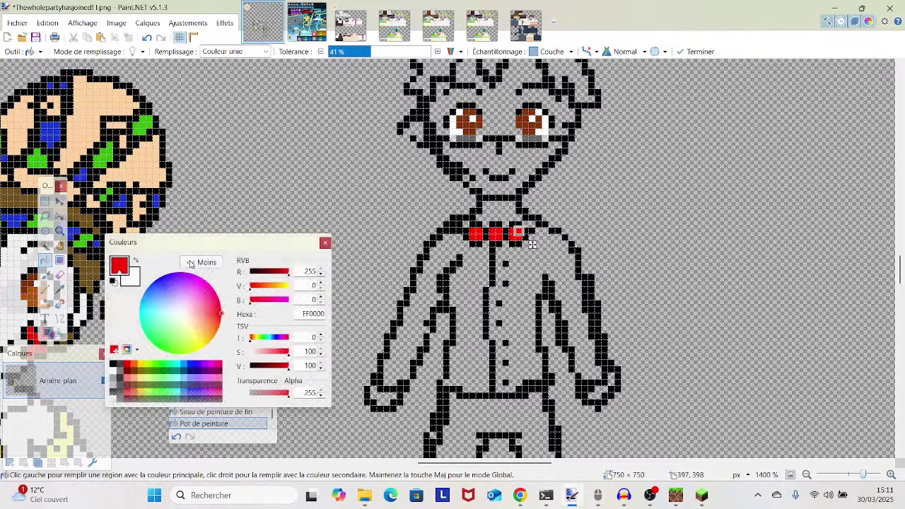
# - Mix a dark mustard yellow as the primary colour, hex D39700, by lowering the green and brightness of the palette yellow
pyautogui.click(61, 289)
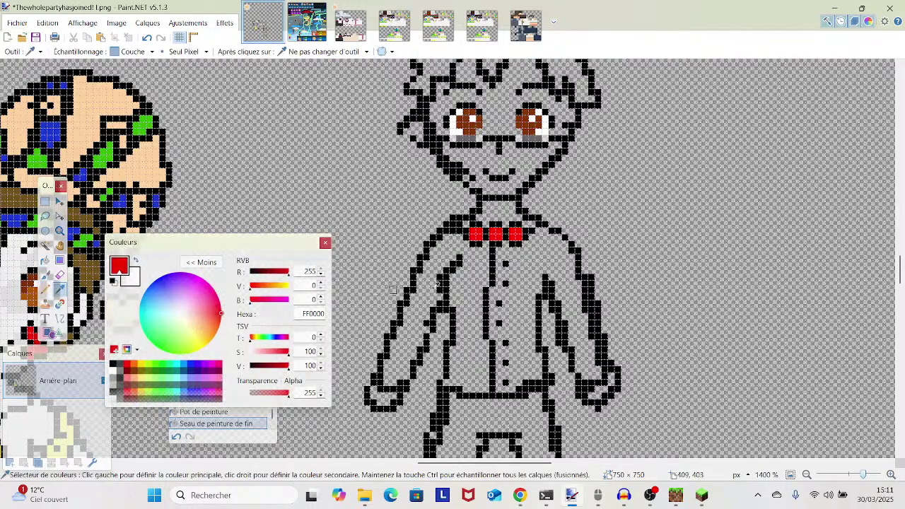
pyautogui.click(474, 290)
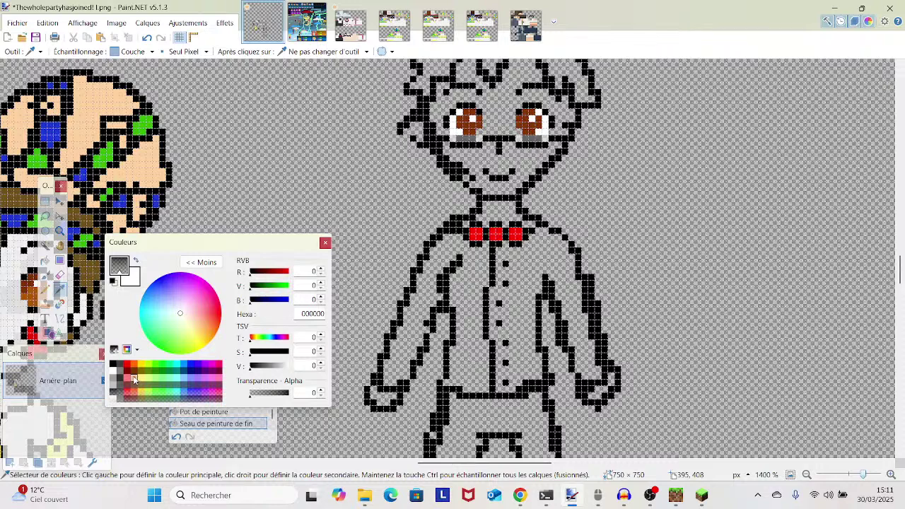
pyautogui.click(140, 364)
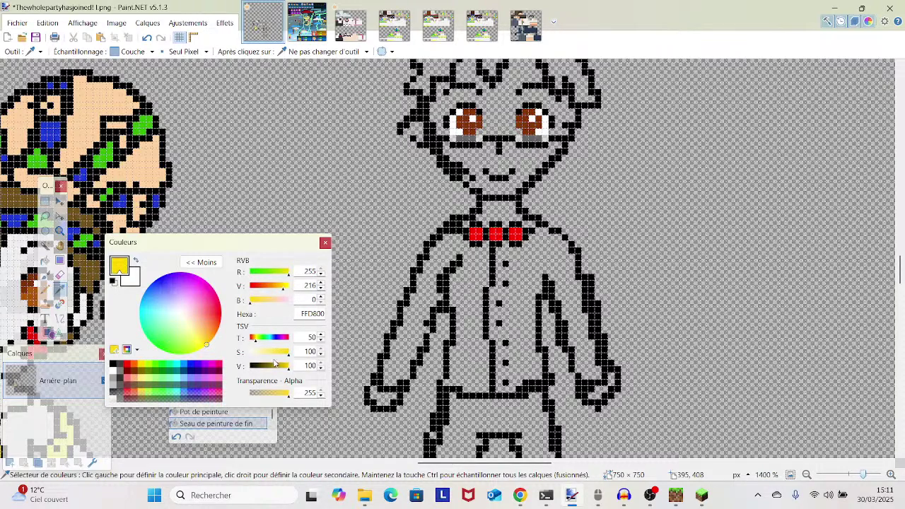
pyautogui.click(275, 287)
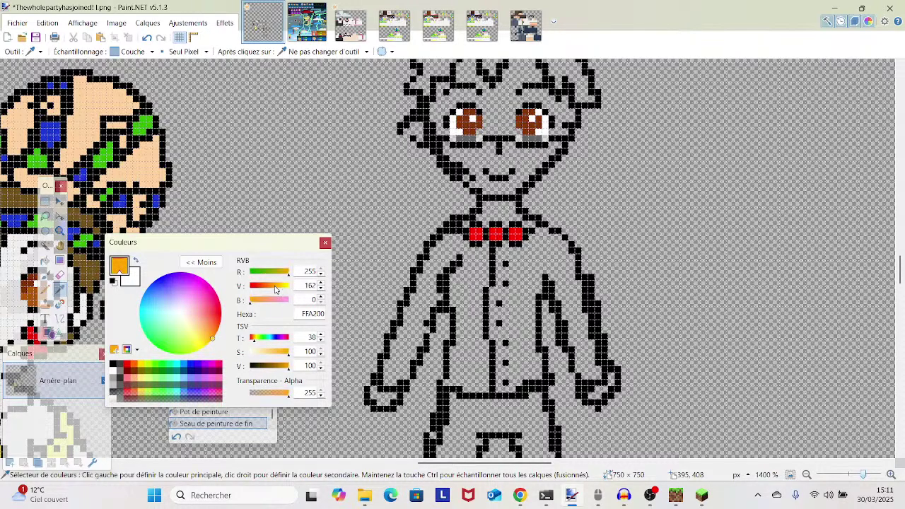
pyautogui.moveTo(275, 287); pyautogui.dragTo(289, 286)
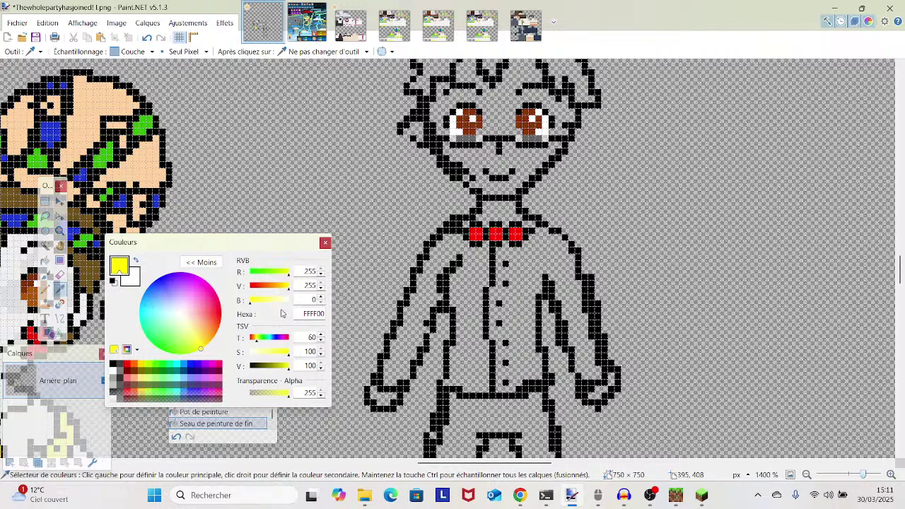
pyautogui.click(283, 290)
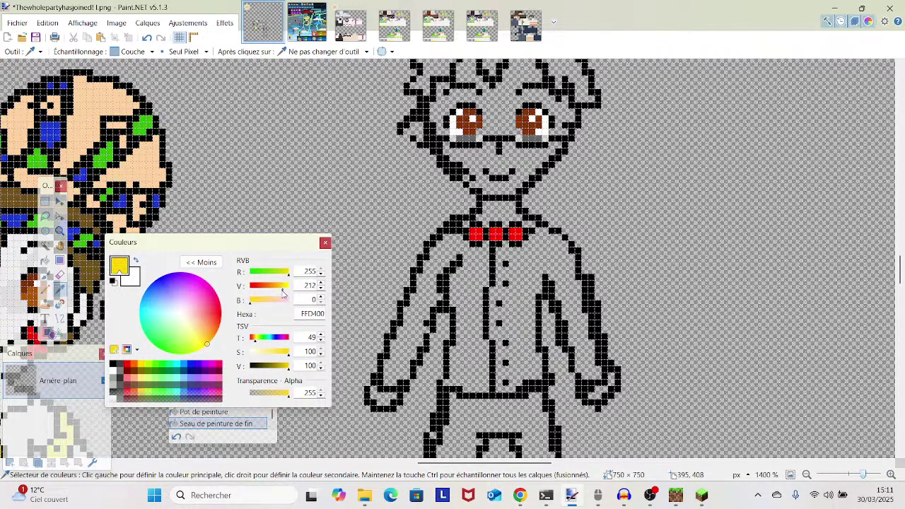
pyautogui.moveTo(283, 289); pyautogui.dragTo(277, 289)
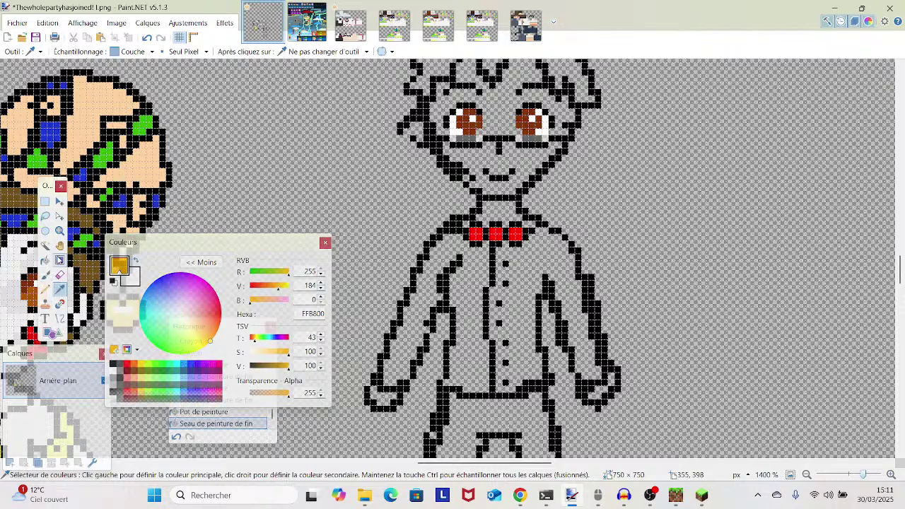
pyautogui.click(280, 365)
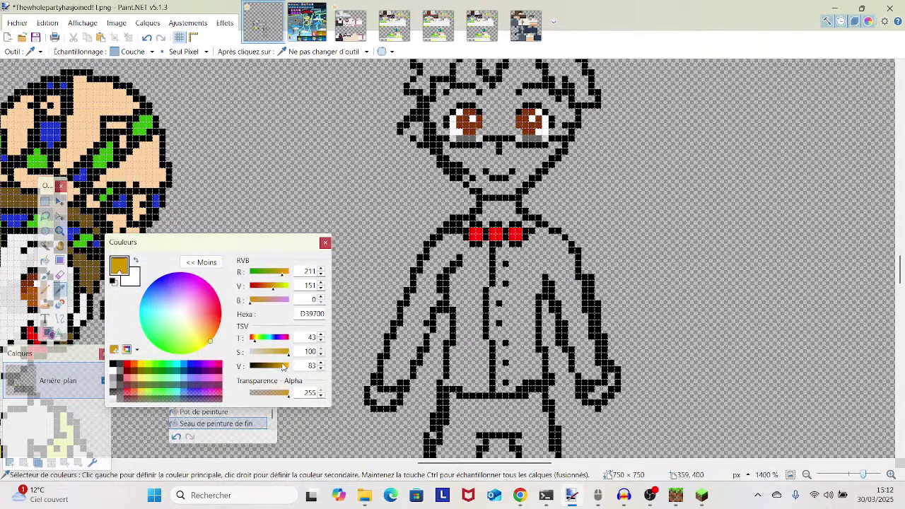
# - Fill both halves of BoBu's shirt, including the sleeves, with the mustard colour
pyautogui.click(45, 260)
pyautogui.click(478, 335)
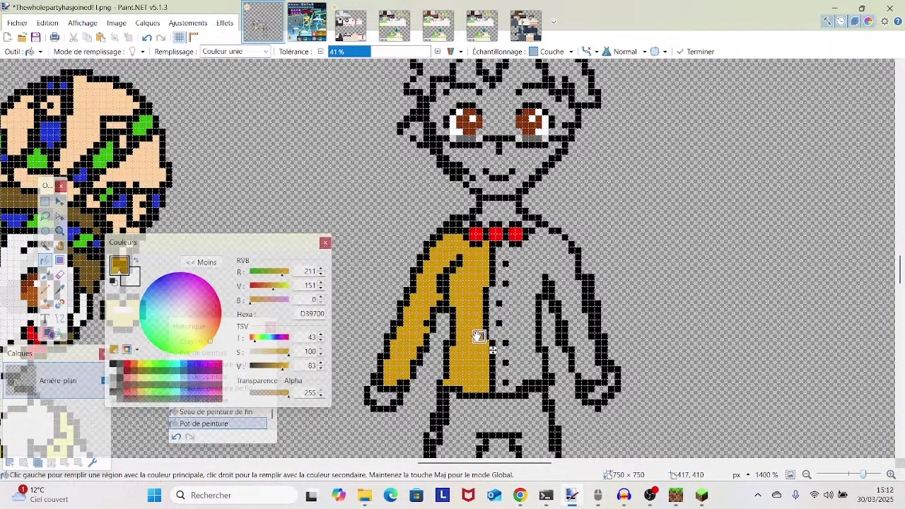
pyautogui.moveTo(863, 475)
pyautogui.mouseDown()
pyautogui.moveTo(852, 474)
pyautogui.moveTo(868, 474)
pyautogui.mouseUp()
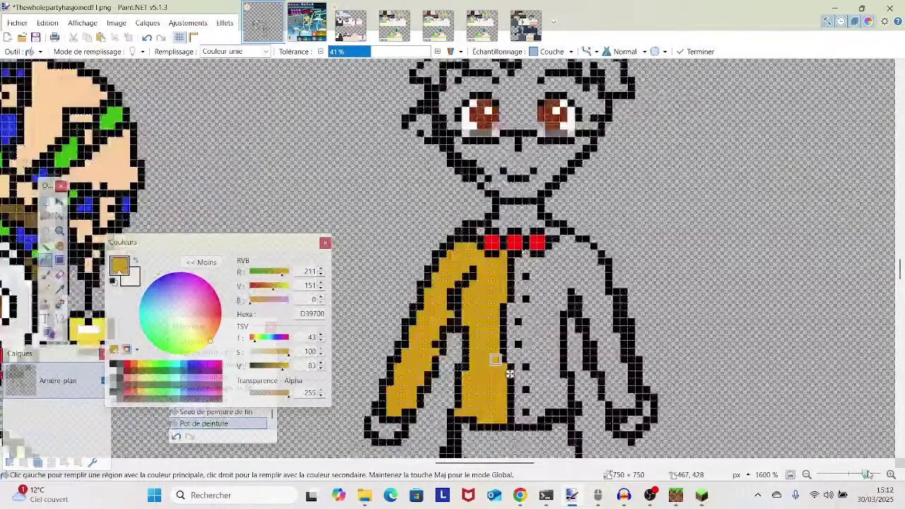
pyautogui.click(610, 283)
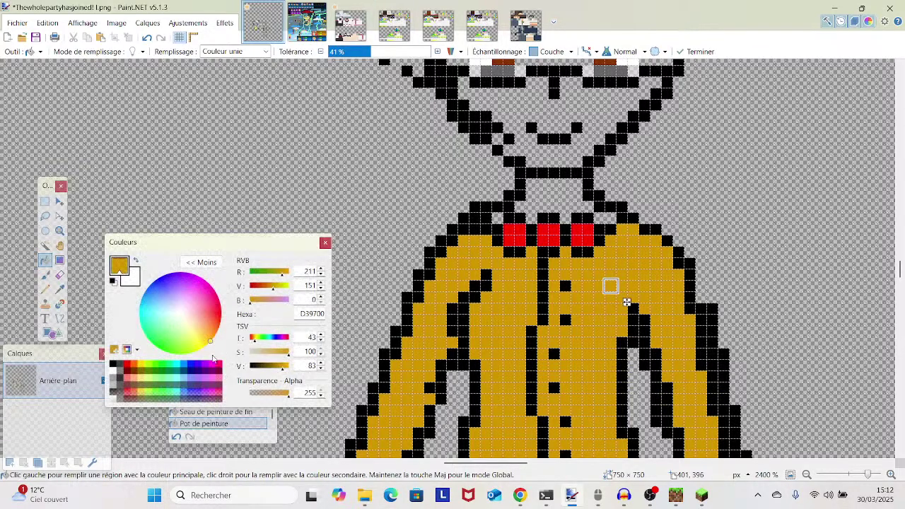
# - Desaturate the shirt colour to beige, hex D3C298, and refill the half without buttons to match
pyautogui.moveTo(273, 357); pyautogui.dragTo(262, 359)
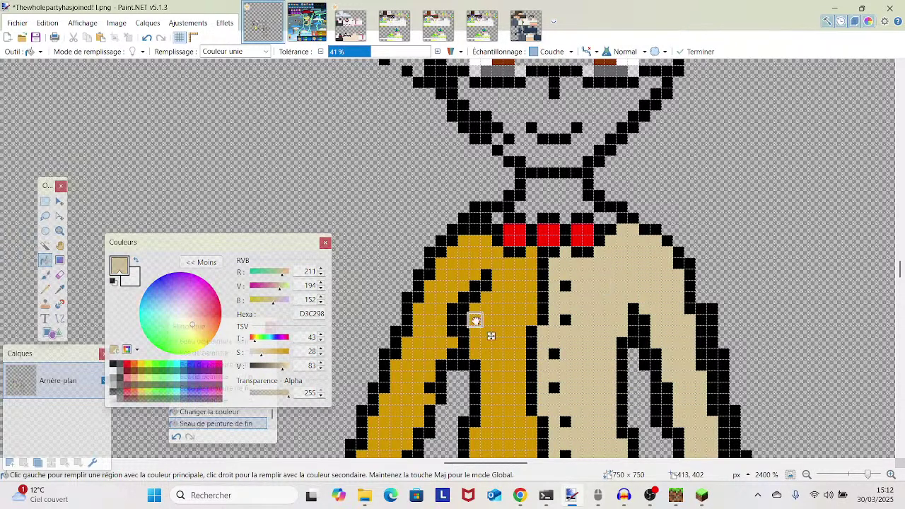
pyautogui.click(473, 319)
pyautogui.scroll(-3, 470, 316)
pyautogui.scroll(-2, 471, 317)
pyautogui.scroll(5, 478, 323)
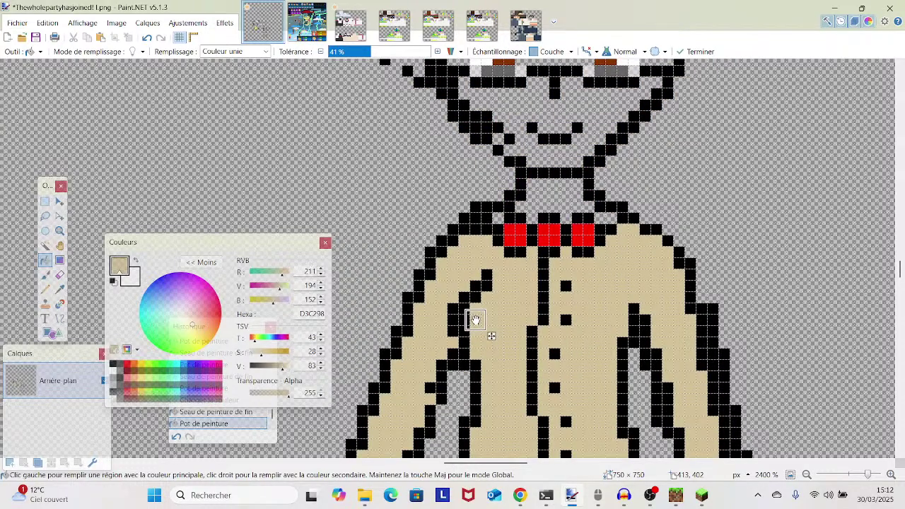
# - Fill BoBu's trousers with palette blue and darken the fill to navy, hex 0000A0
pyautogui.scroll(-12, 476, 316)
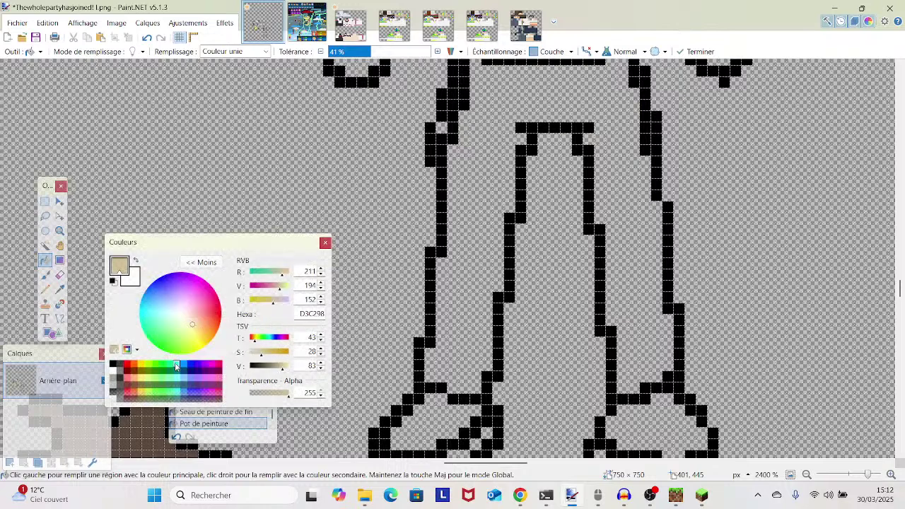
pyautogui.click(189, 365)
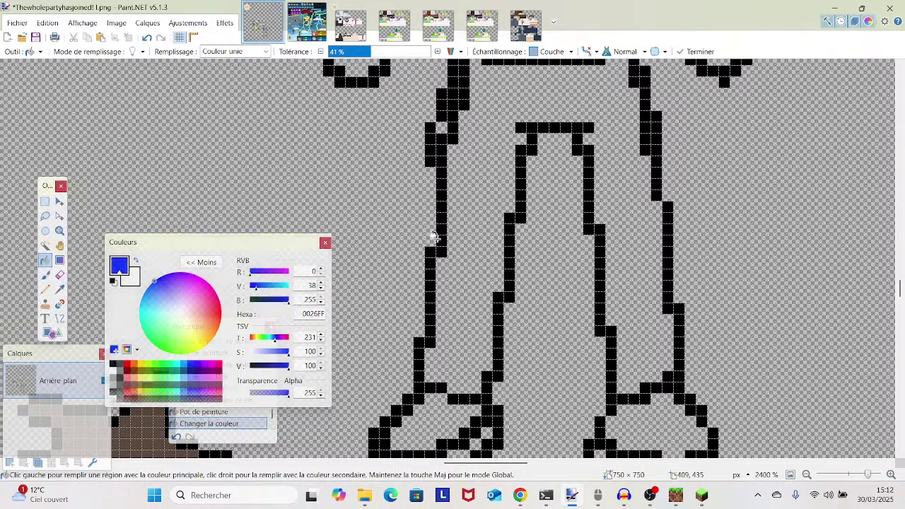
pyautogui.click(464, 253)
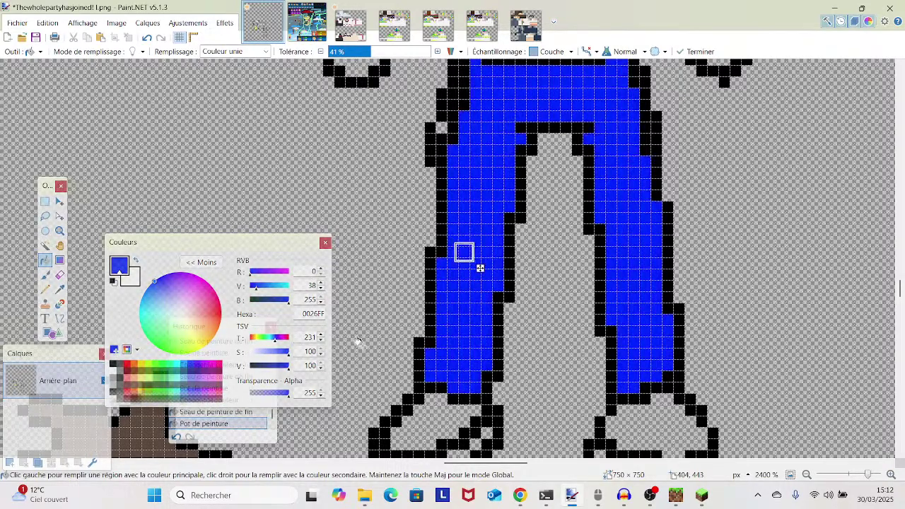
pyautogui.click(280, 302)
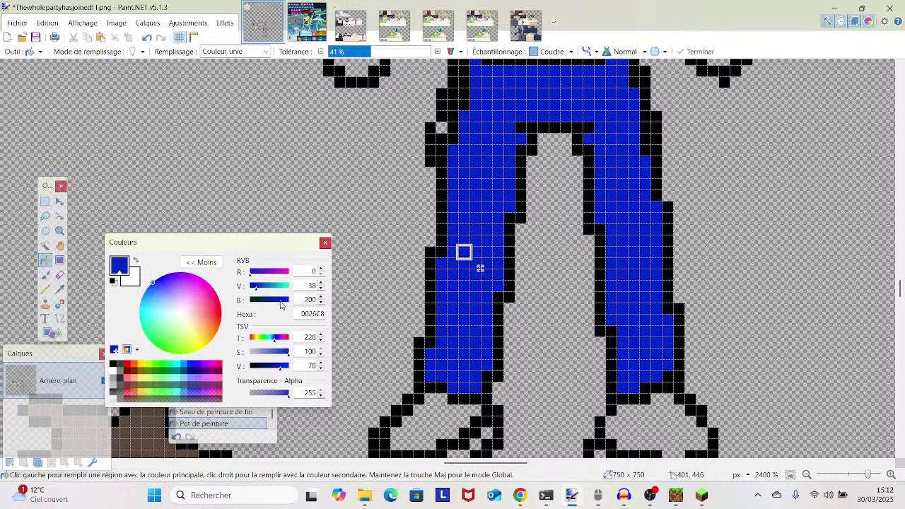
pyautogui.click(251, 289)
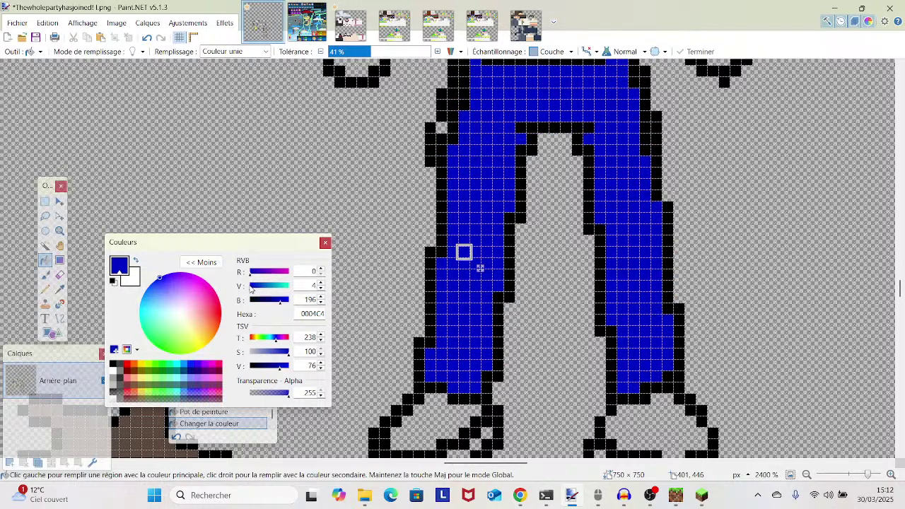
pyautogui.click(275, 367)
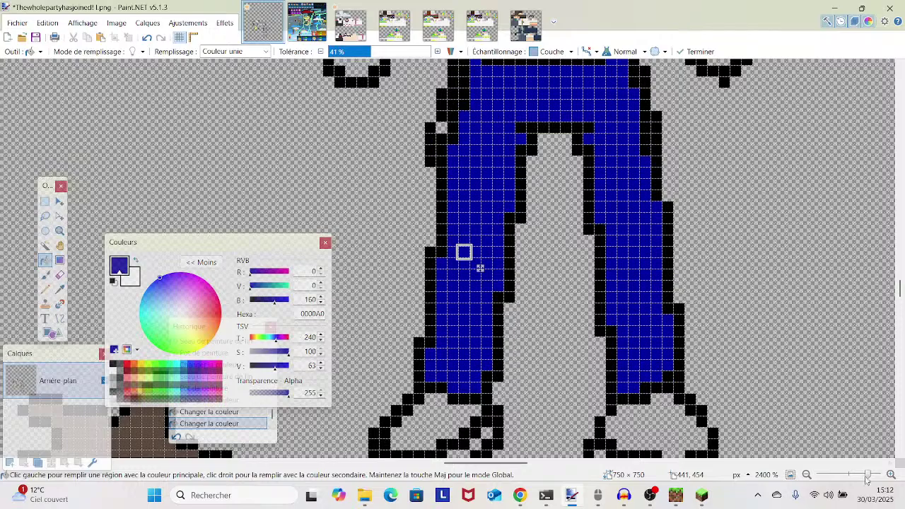
# - Sample the beige from the buttoned half of BoBu's shirt and refill the blue half with it
pyautogui.moveTo(869, 475); pyautogui.dragTo(859, 475)
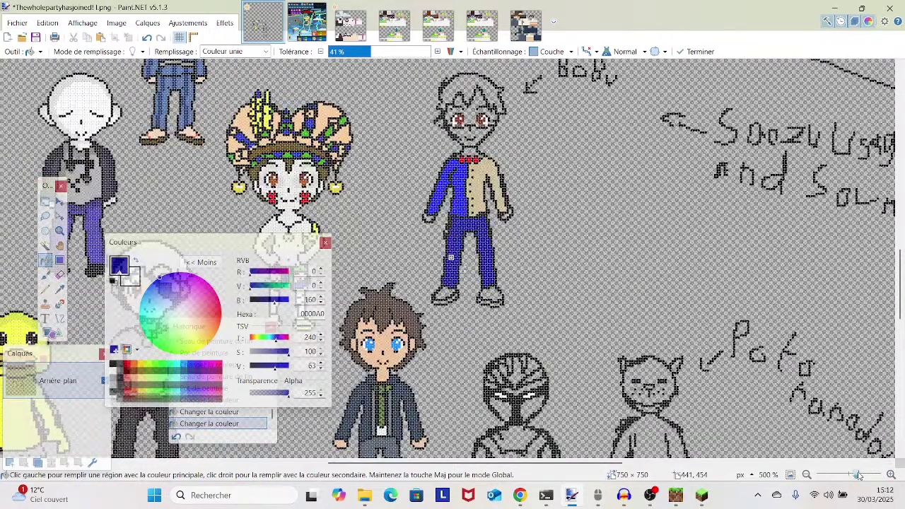
pyautogui.scroll(3, 465, 270)
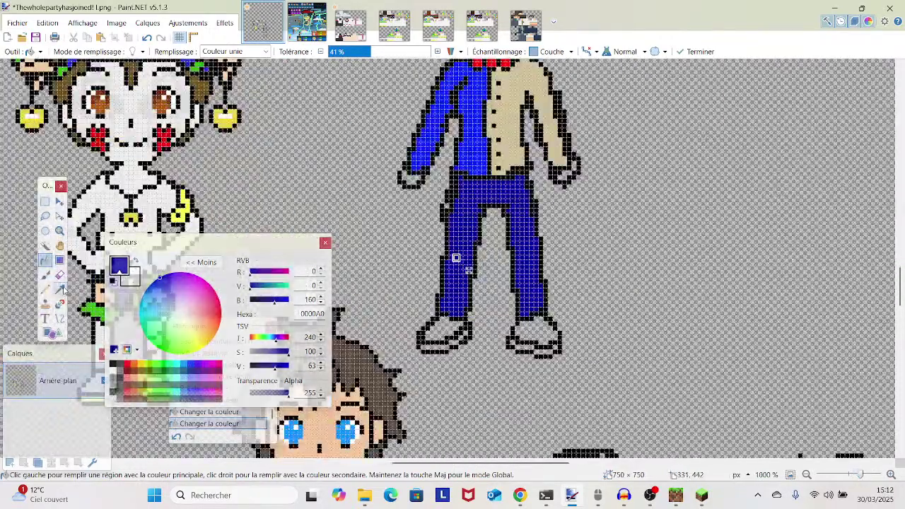
pyautogui.press('k')
pyautogui.scroll(3, 469, 270)
pyautogui.click(549, 302)
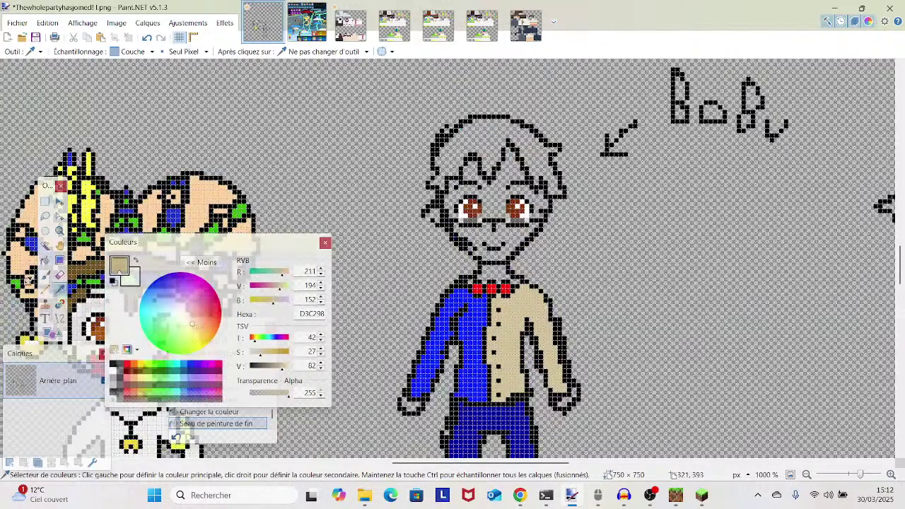
pyautogui.press('f')
pyautogui.click(456, 311)
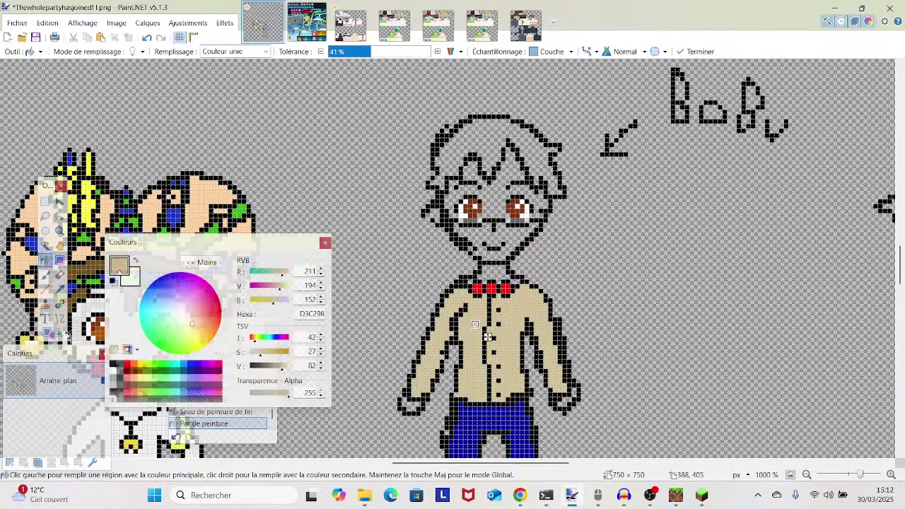
# - Switch to the Pencil tool and bring BoBu's trousers and shoes into view
pyautogui.click(49, 290)
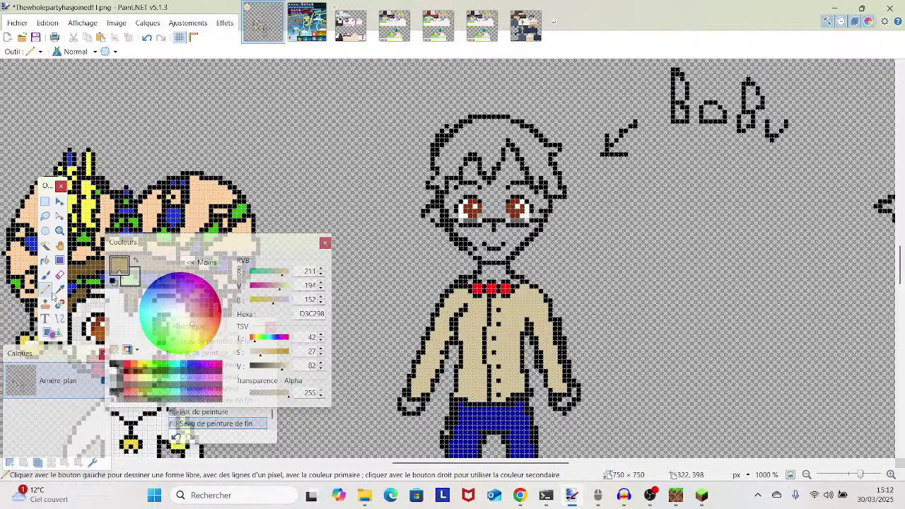
pyautogui.scroll(-3, 580, 239)
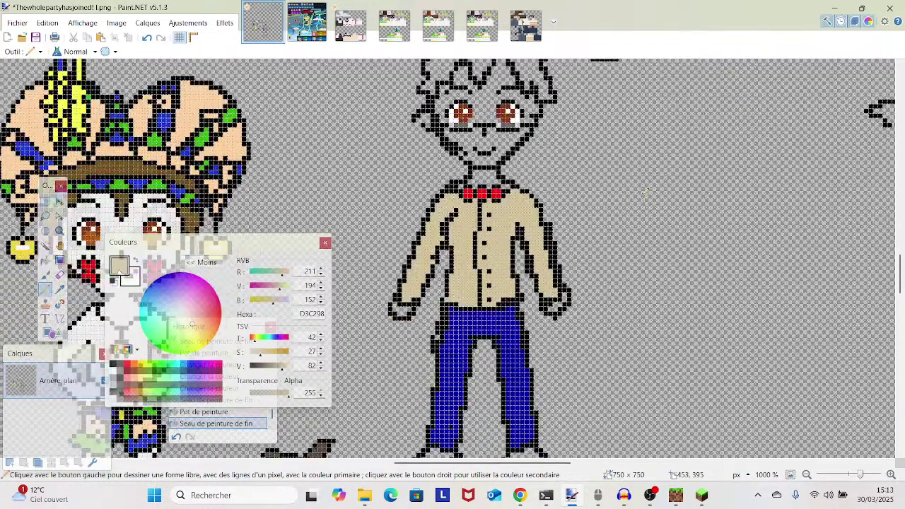
pyautogui.moveTo(605, 214); pyautogui.dragTo(658, 159)
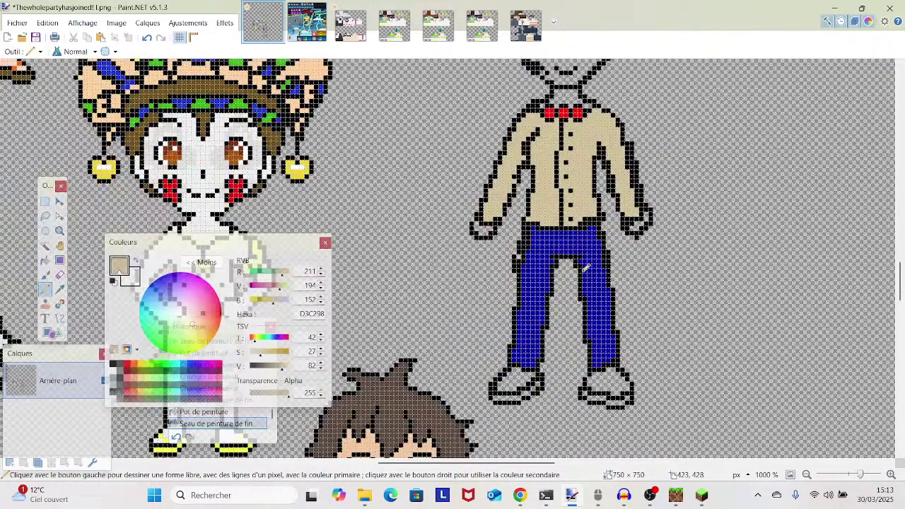
# - Set the primary colour to a light skin tone, FFE0B2 (RGB 255, 224, 178), for the bow-tie character's face
pyautogui.moveTo(582, 274); pyautogui.dragTo(583, 365)
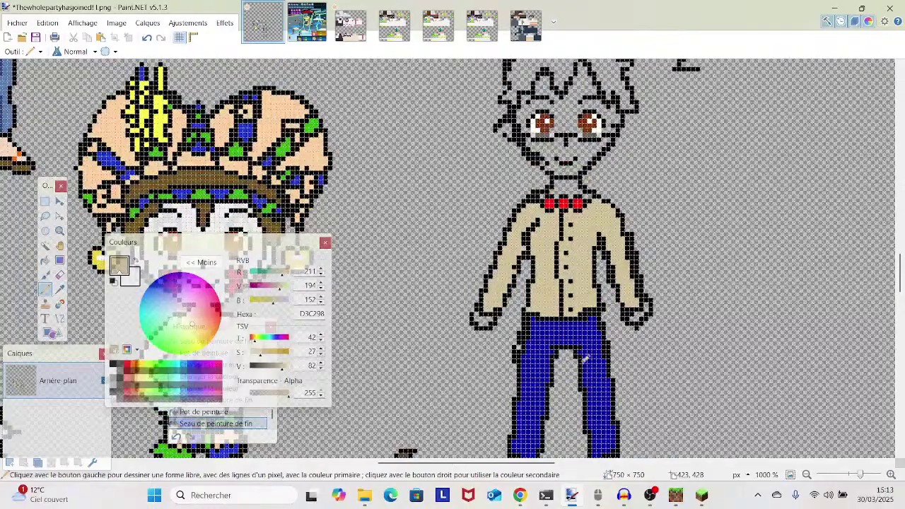
pyautogui.moveTo(733, 394); pyautogui.dragTo(714, 393)
pyautogui.moveTo(860, 476)
pyautogui.mouseDown()
pyautogui.moveTo(848, 478)
pyautogui.moveTo(868, 483)
pyautogui.mouseUp()
pyautogui.moveTo(756, 138); pyautogui.dragTo(543, 386)
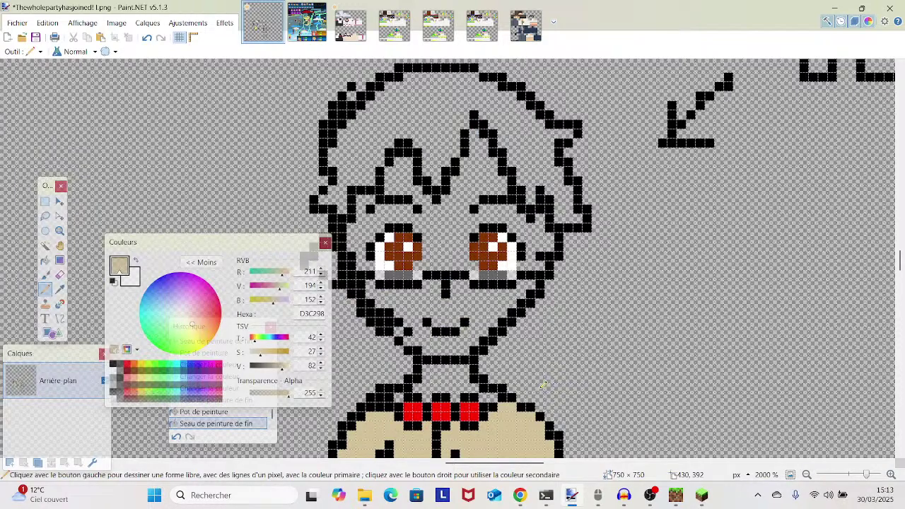
pyautogui.scroll(2, 552, 376)
pyautogui.scroll(-3, 552, 377)
pyautogui.press('k')
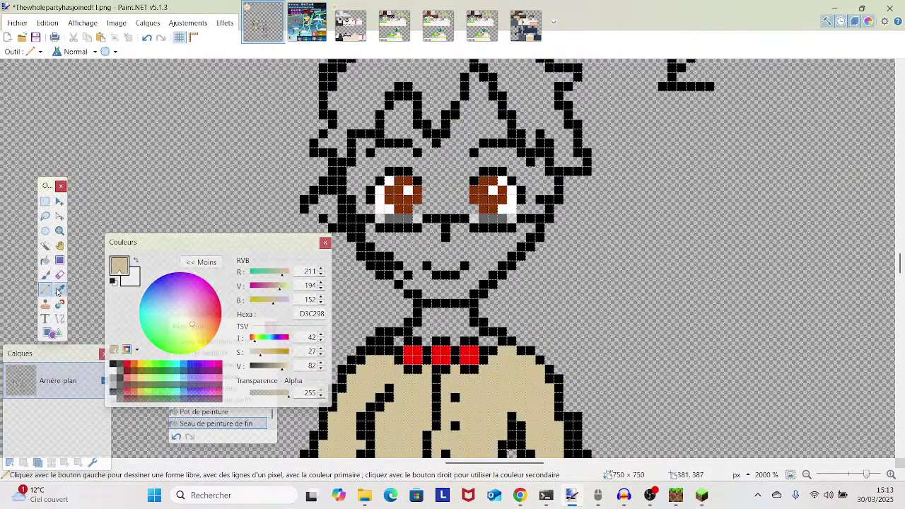
pyautogui.moveTo(478, 231); pyautogui.dragTo(556, 149)
pyautogui.moveTo(393, 345); pyautogui.dragTo(373, 395)
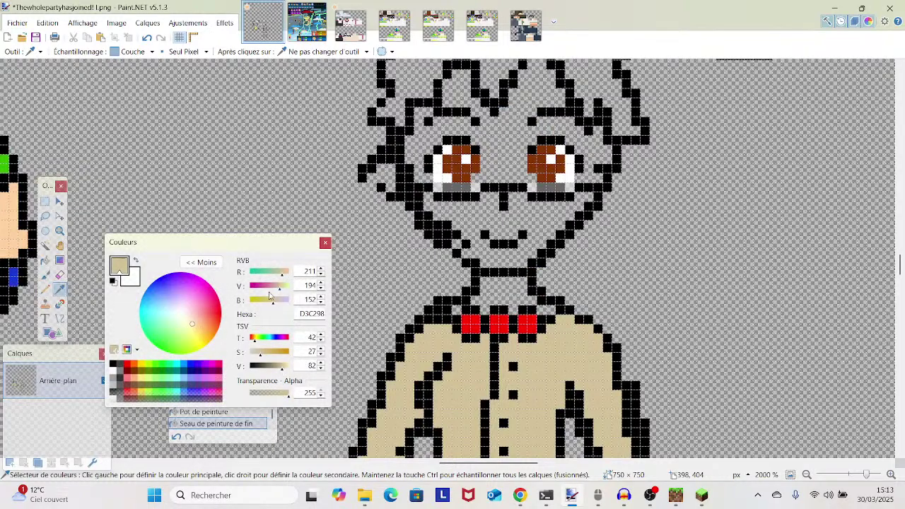
pyautogui.moveTo(289, 367); pyautogui.dragTo(288, 371)
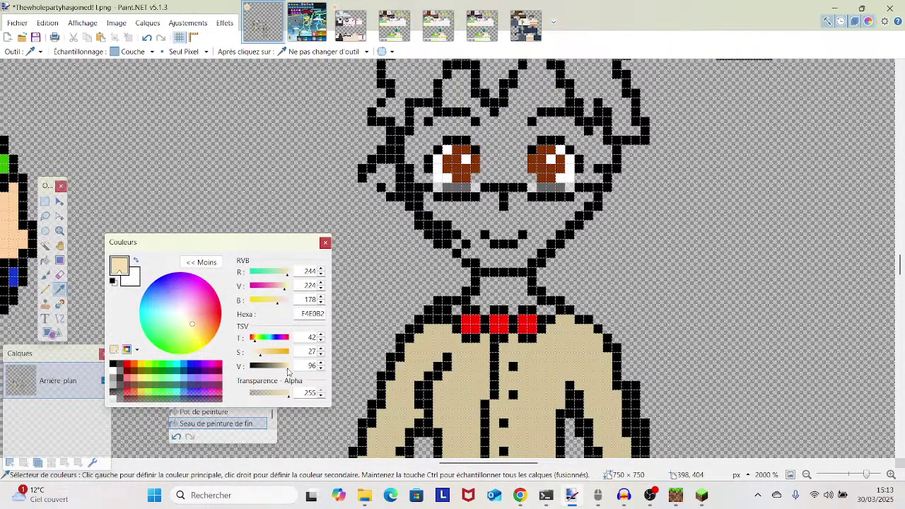
pyautogui.moveTo(287, 278); pyautogui.dragTo(291, 278)
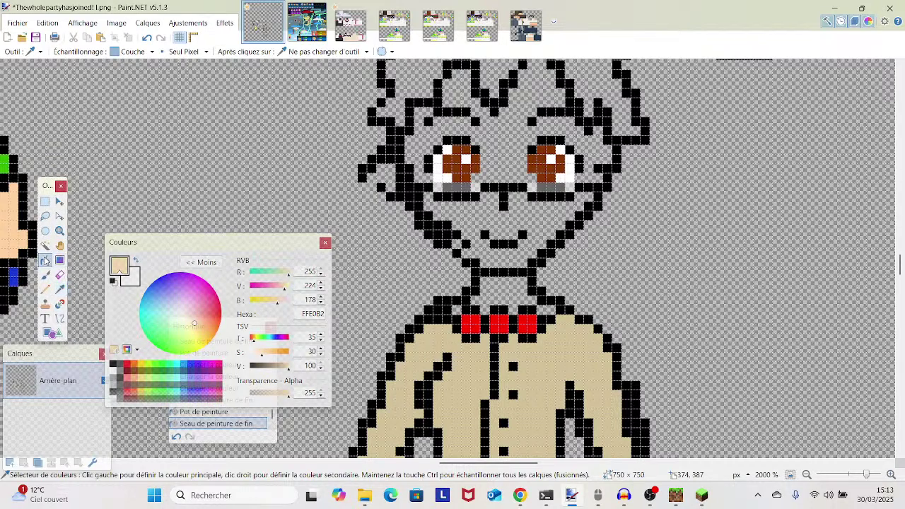
# - Fill the lower and upper face with the skin tone, and repaint the excess black pixels along the jaw outline
pyautogui.click(45, 261)
pyautogui.click(465, 212)
pyautogui.scroll(1, 453, 249)
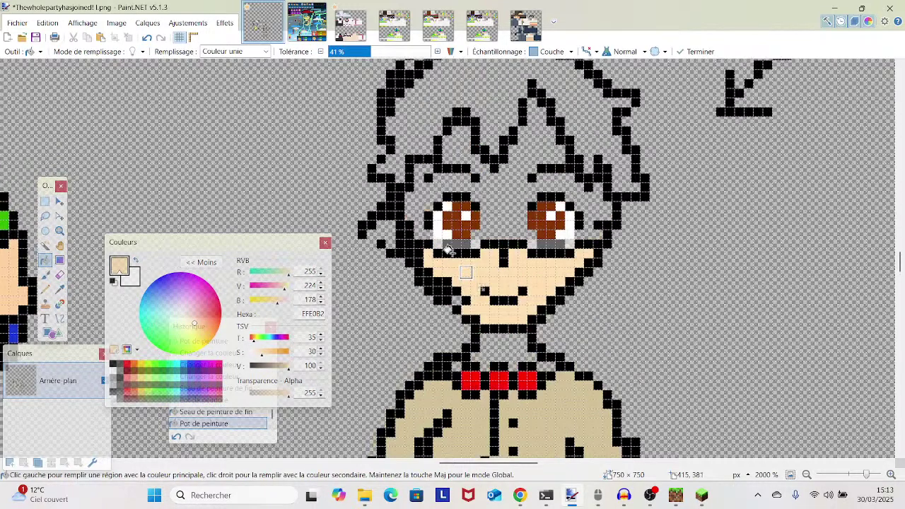
pyautogui.click(45, 289)
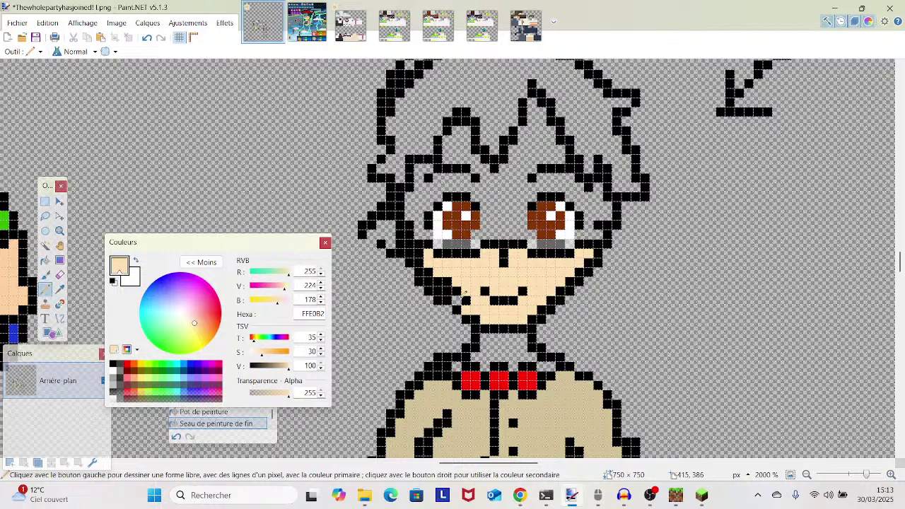
pyautogui.click(444, 283)
pyautogui.click(434, 270)
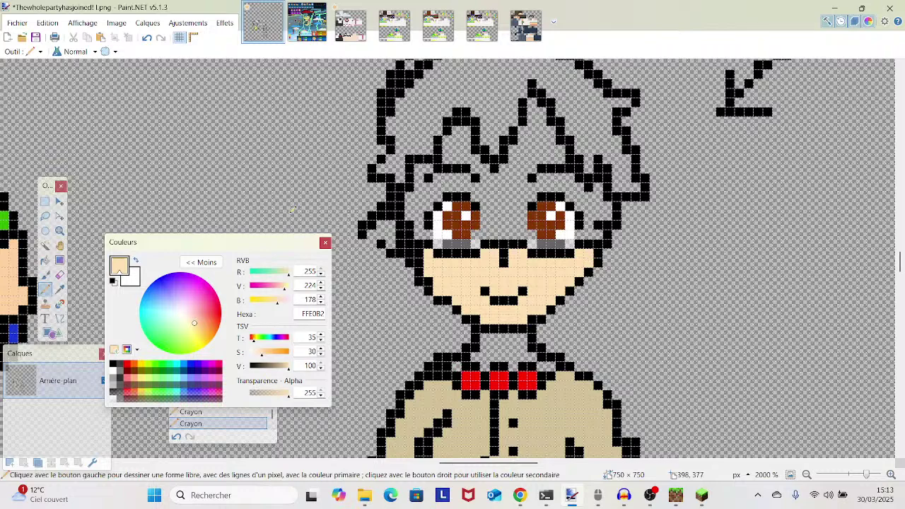
pyautogui.click(45, 261)
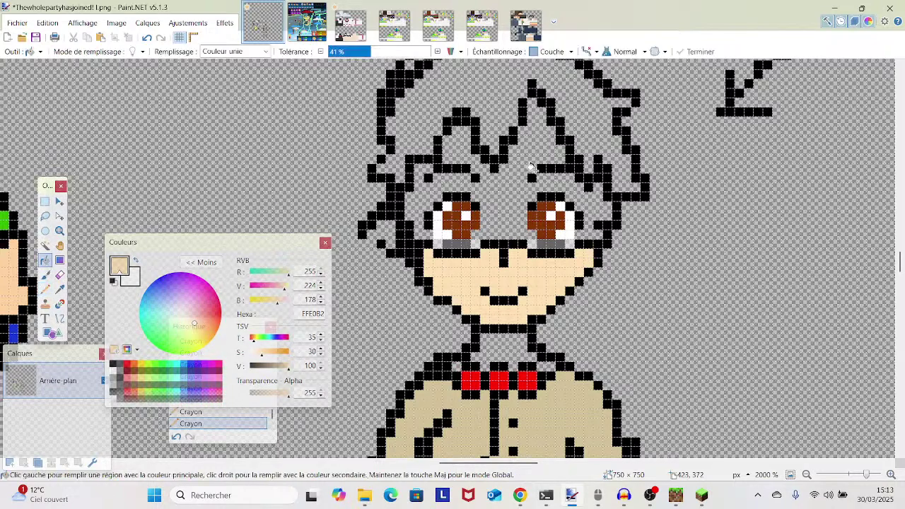
pyautogui.click(515, 195)
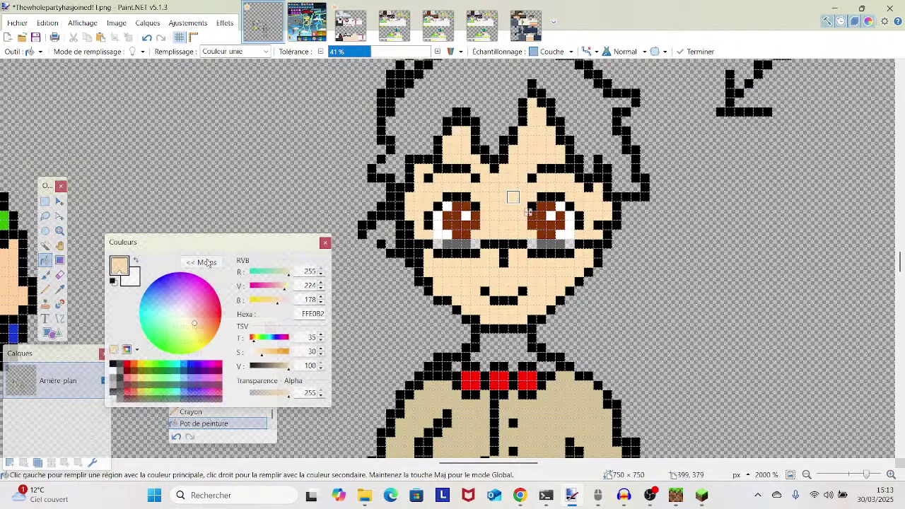
# - Paint the corner pixels at the lower edge of both eyes in skin tone FFE0B2 with alpha 103
pyautogui.click(59, 290)
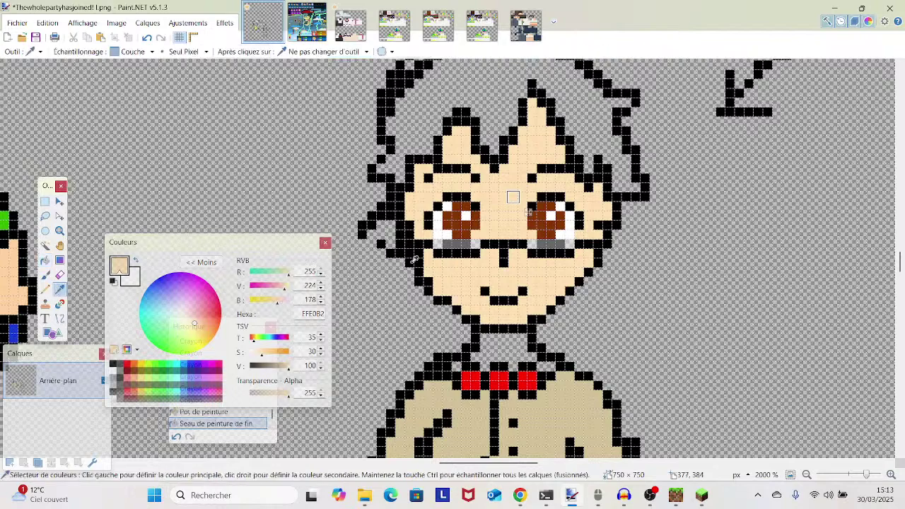
pyautogui.click(439, 240)
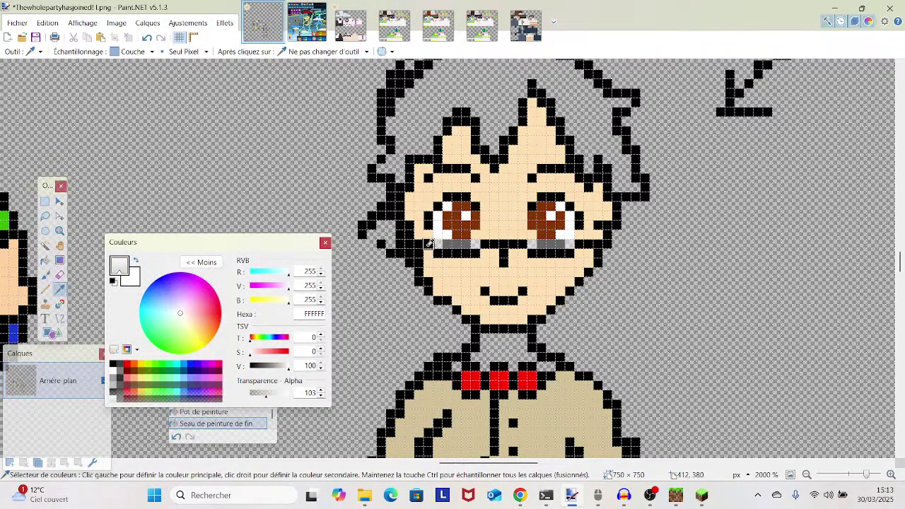
pyautogui.click(457, 273)
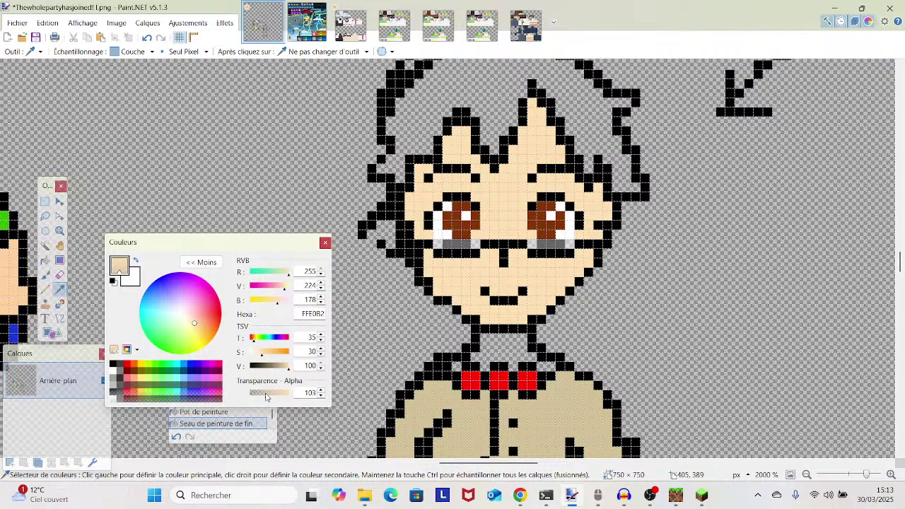
pyautogui.click(321, 390)
pyautogui.click(45, 289)
pyautogui.click(440, 239)
pyautogui.click(544, 238)
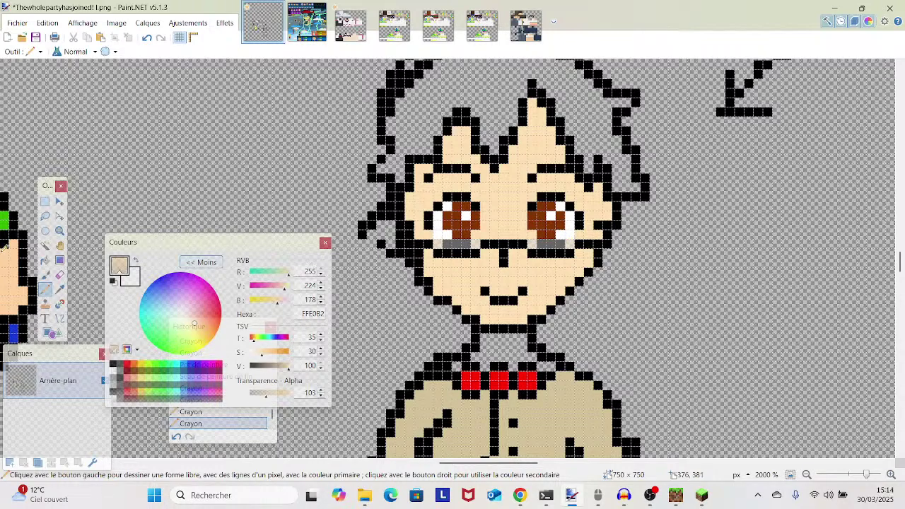
# - Try to recolour the whole face with the darker skin tone E5C8A0
pyautogui.click(59, 289)
pyautogui.click(443, 242)
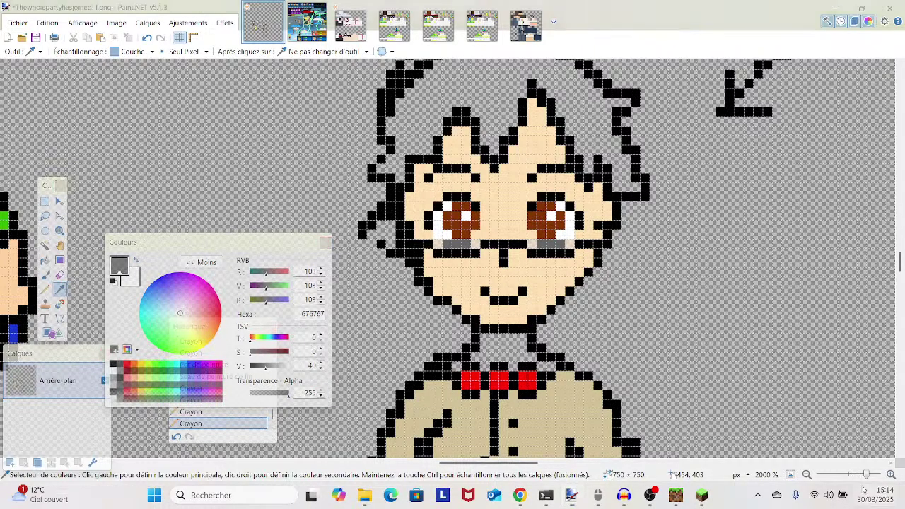
pyautogui.moveTo(865, 476)
pyautogui.mouseDown()
pyautogui.moveTo(850, 476)
pyautogui.moveTo(872, 474)
pyautogui.mouseUp()
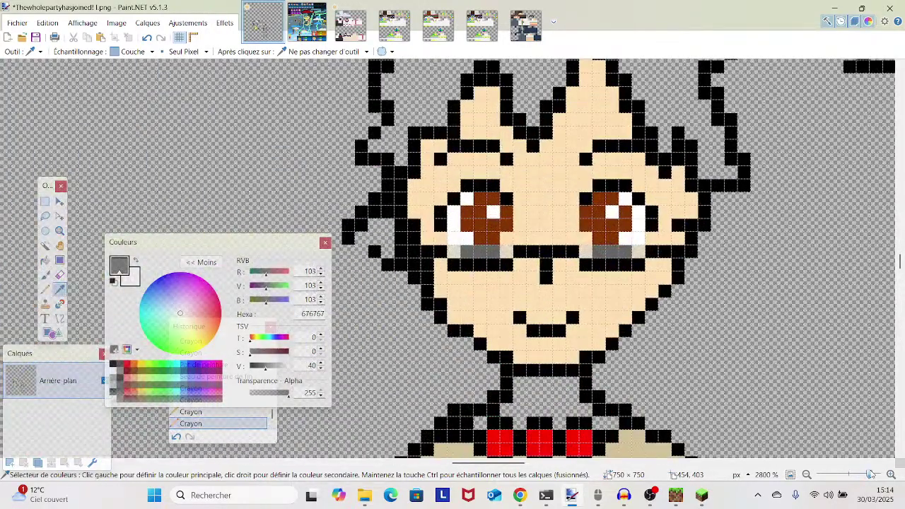
pyautogui.scroll(5, 638, 237)
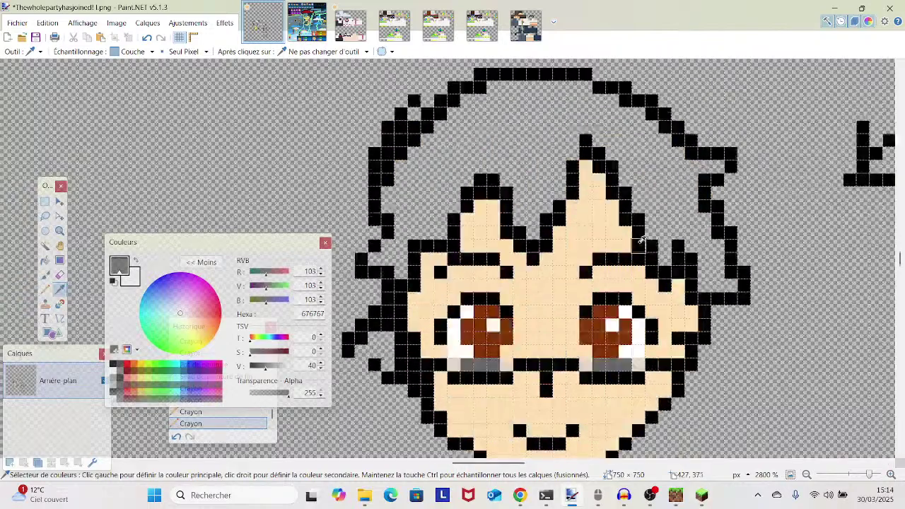
pyautogui.scroll(-5, 639, 237)
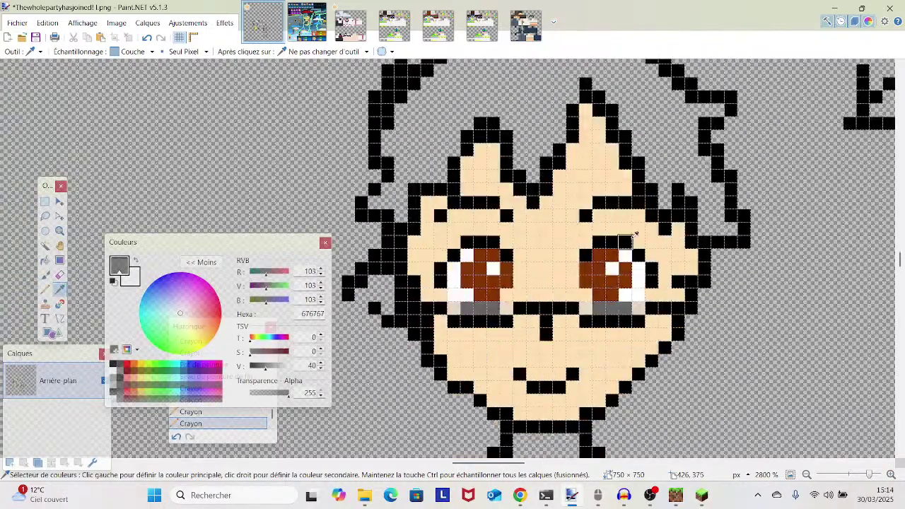
pyautogui.scroll(-3, 626, 238)
pyautogui.click(466, 244)
pyautogui.moveTo(288, 369); pyautogui.dragTo(285, 369)
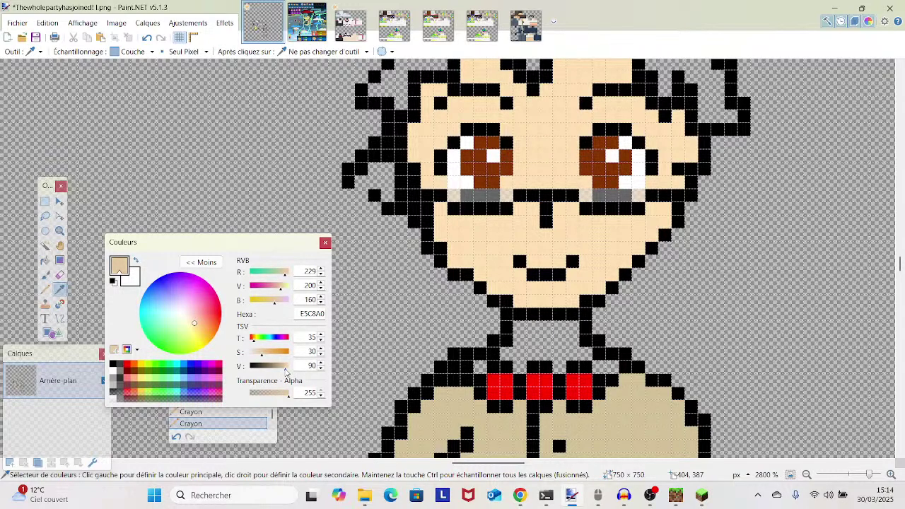
pyautogui.click(45, 260)
pyautogui.click(497, 266)
pyautogui.scroll(3, 497, 265)
pyautogui.click(549, 242)
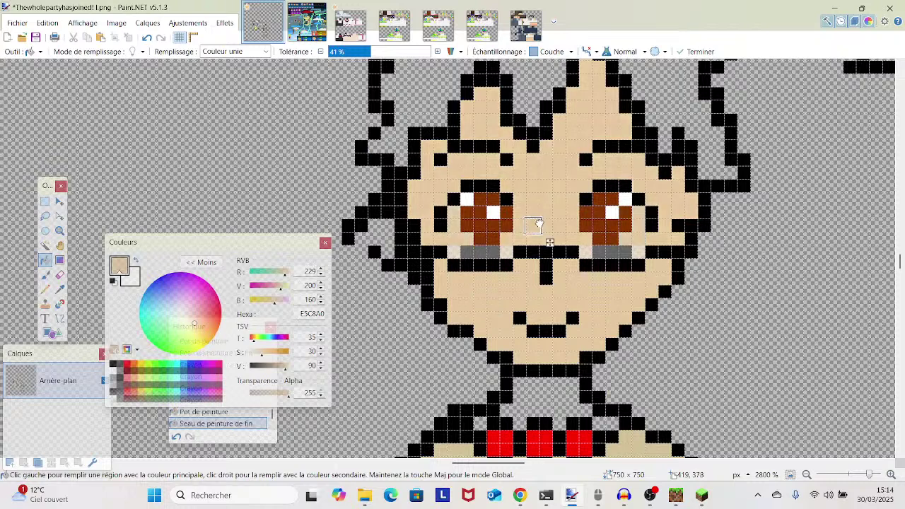
# - Try lighter and yellower tones on the upper face fill, FFDFB2 and FFF0B2
pyautogui.scroll(6, 550, 243)
pyautogui.scroll(-9, 546, 194)
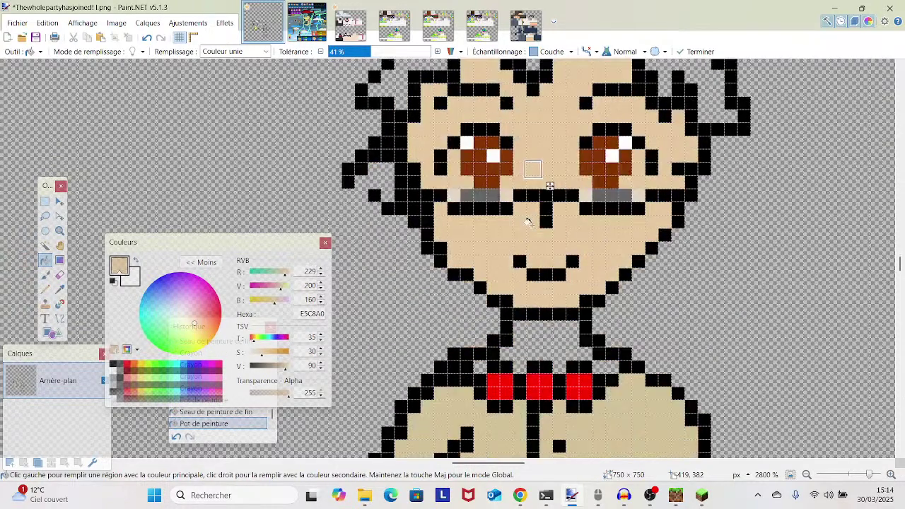
pyautogui.click(288, 367)
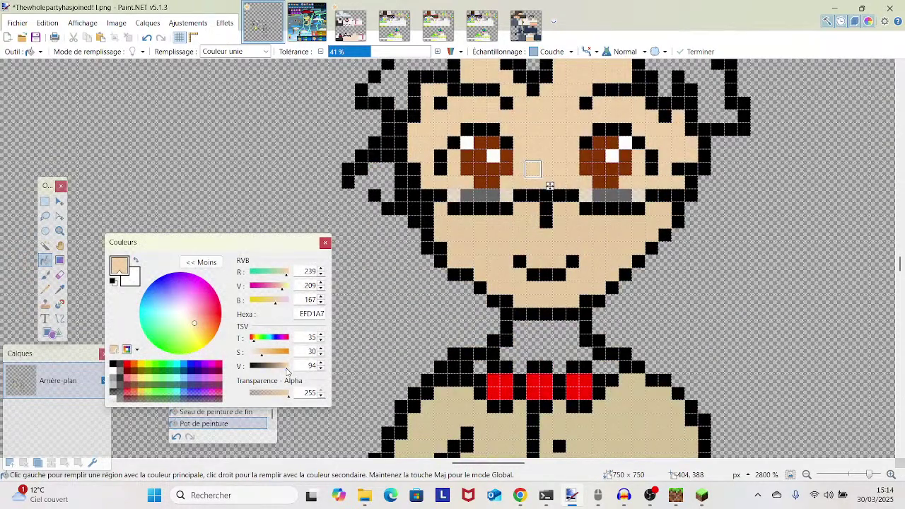
pyautogui.click(289, 367)
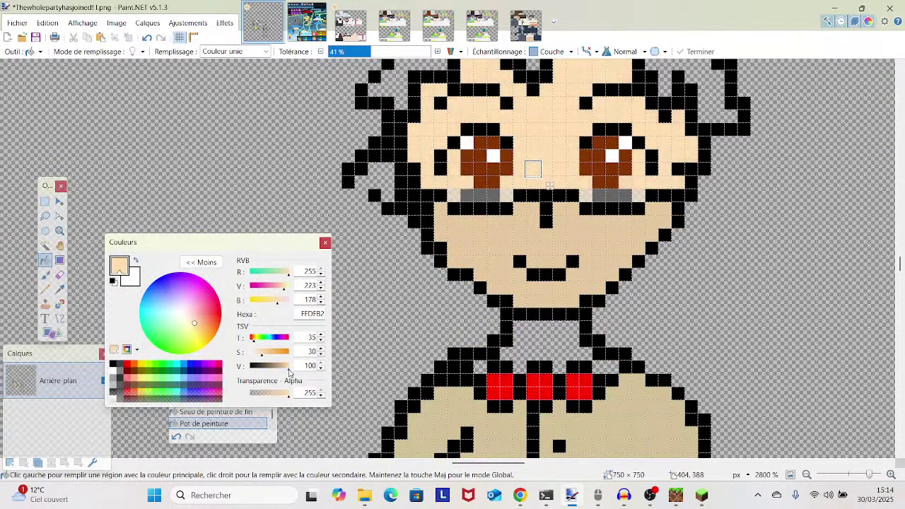
pyautogui.click(288, 290)
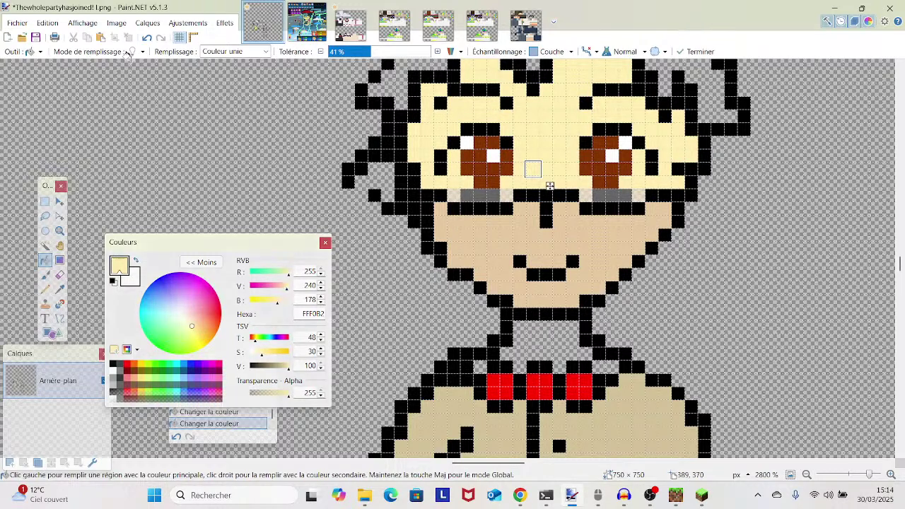
# - Undo the colour changes and the darker fills on the face
pyautogui.click(148, 38)
pyautogui.click(148, 38)
pyautogui.click(147, 37)
pyautogui.click(148, 37)
pyautogui.click(149, 38)
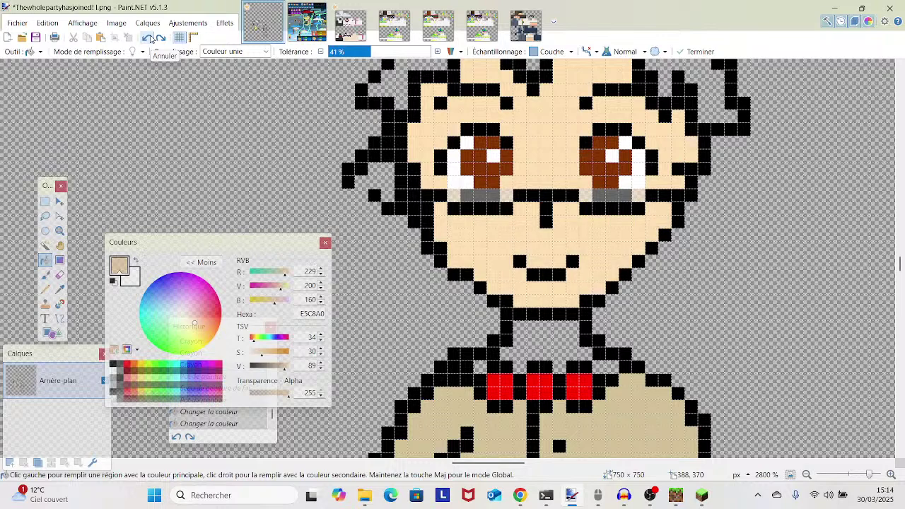
pyautogui.click(59, 288)
pyautogui.moveTo(520, 296); pyautogui.dragTo(495, 296)
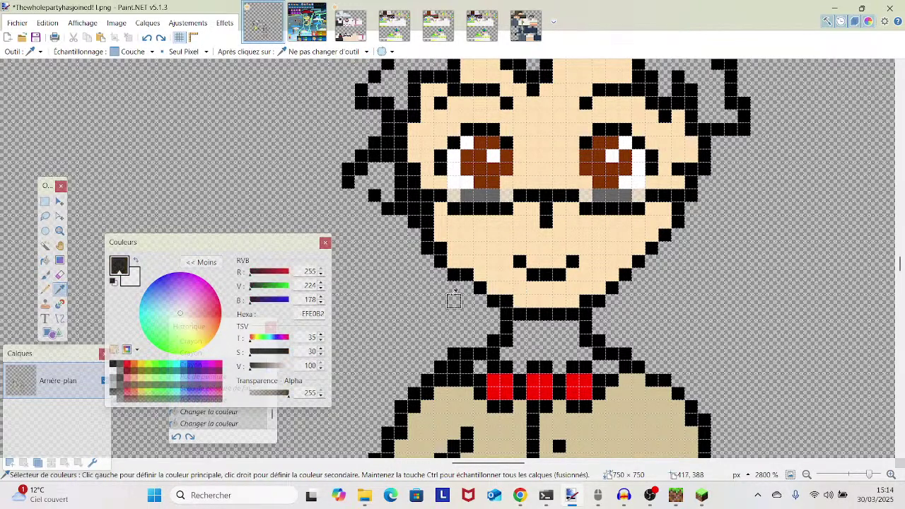
pyautogui.click(46, 261)
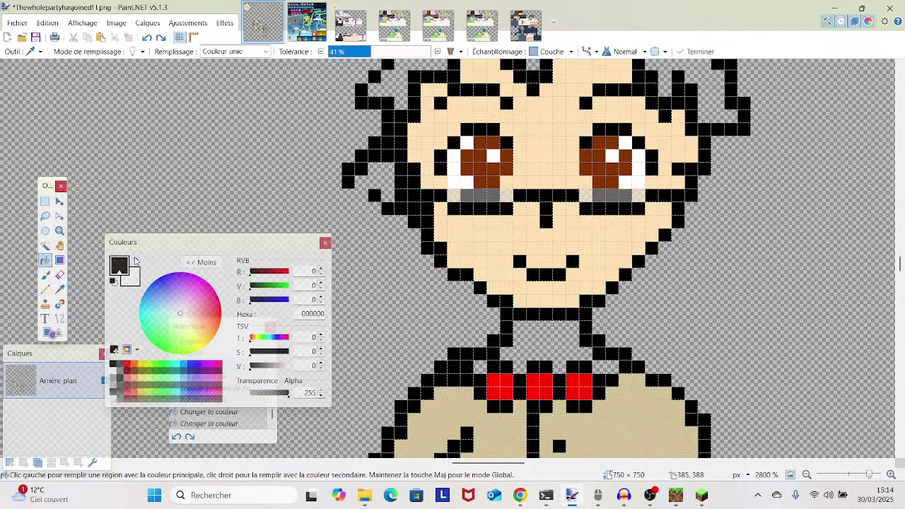
pyautogui.click(520, 340)
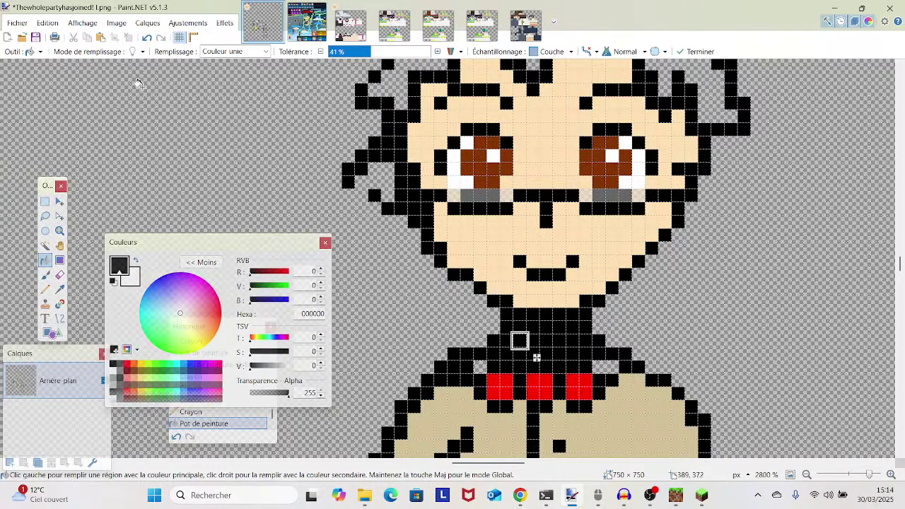
pyautogui.hotkey('ctrl', 'z')
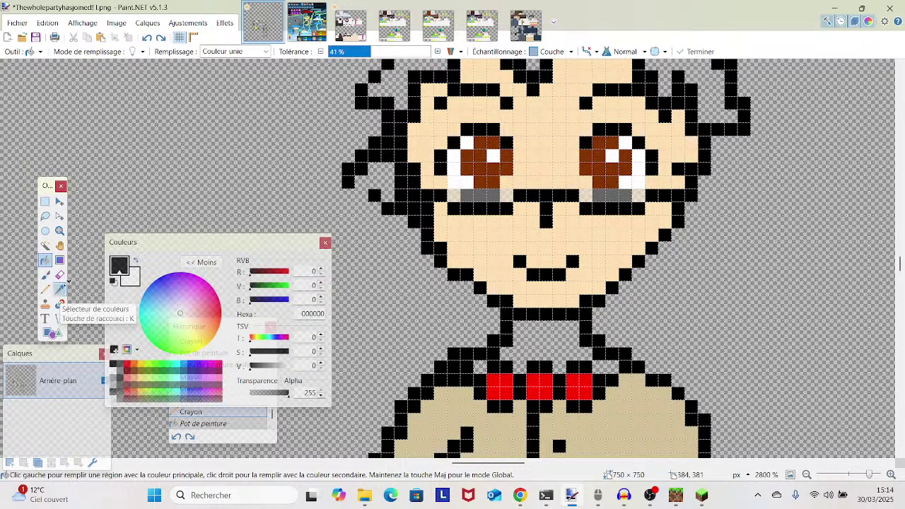
# - Sample the face's skin tone FFE0B2 and fill the neck and the small gaps above the bow tie's ends
pyautogui.click(60, 290)
pyautogui.click(537, 234)
pyautogui.click(44, 260)
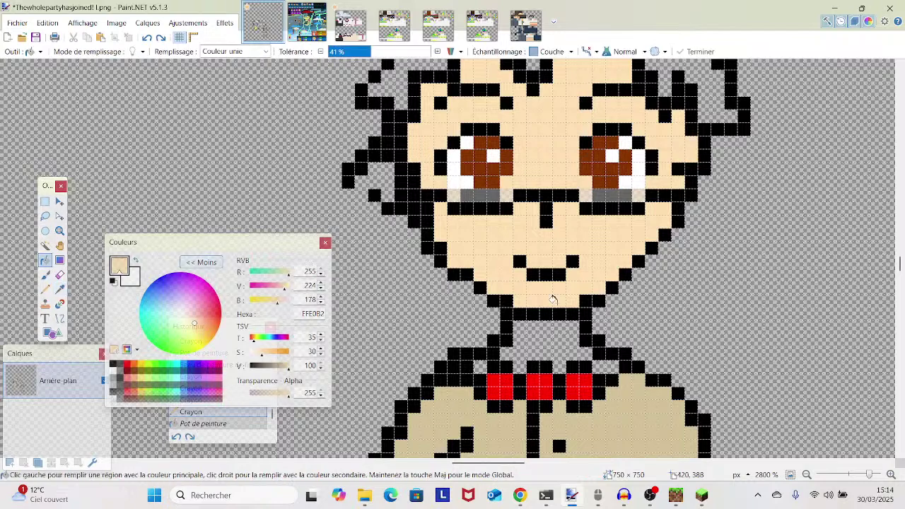
pyautogui.click(545, 340)
pyautogui.click(599, 367)
# - Sample the bow tie's red FF0000 and pencil one red pixel into the gap above each end of the bow tie
pyautogui.scroll(-5, 597, 352)
pyautogui.scroll(-3, 596, 349)
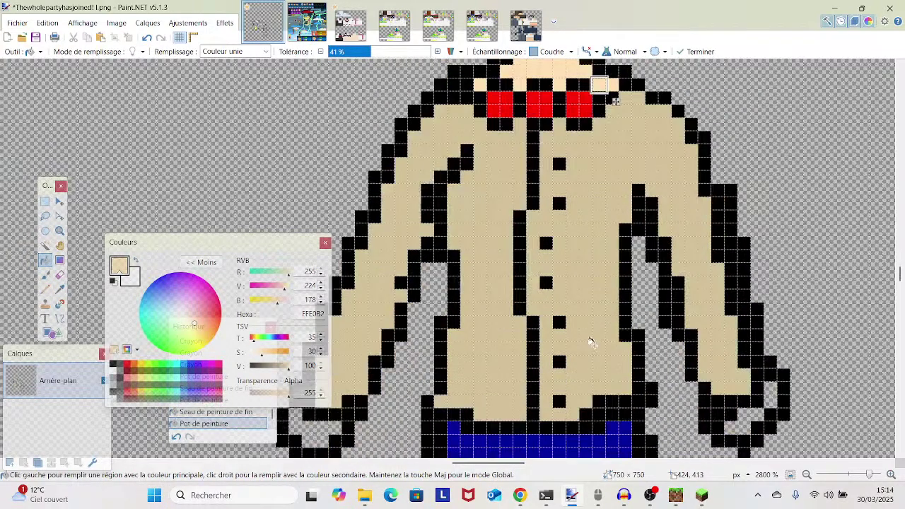
pyautogui.scroll(7, 588, 340)
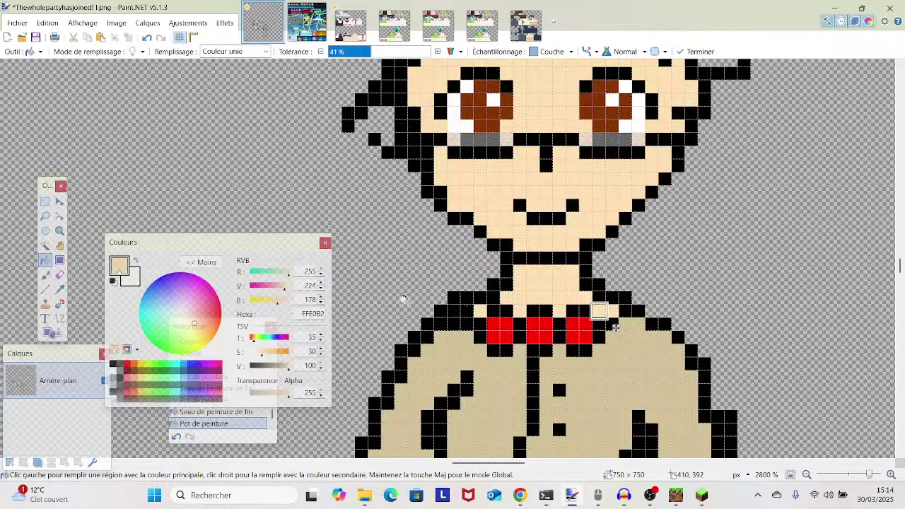
pyautogui.click(60, 304)
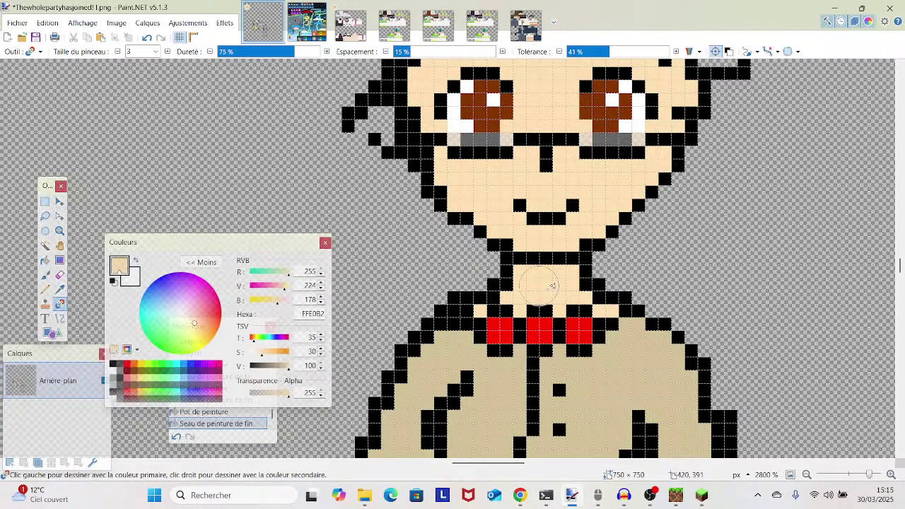
pyautogui.click(60, 289)
pyautogui.click(514, 332)
pyautogui.click(45, 290)
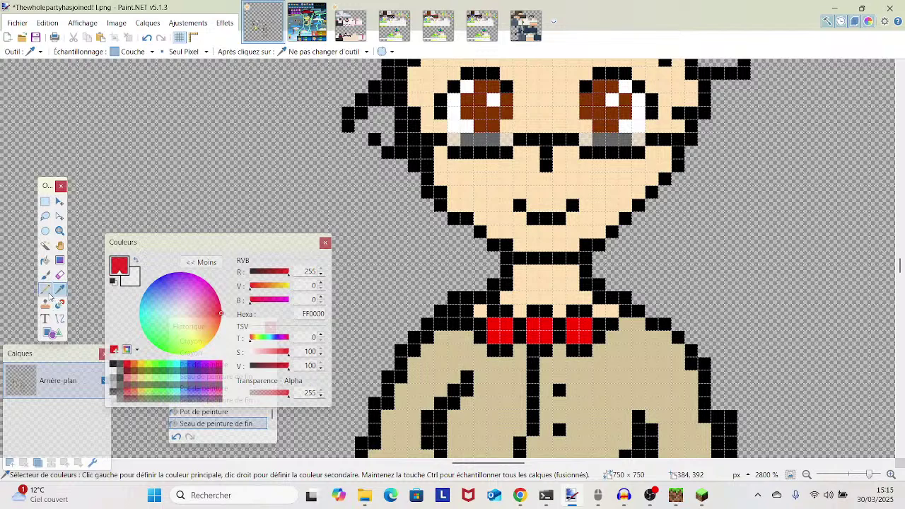
pyautogui.click(482, 311)
pyautogui.click(598, 312)
# - Sample the outline's black 000000 and pencil over the leftover skin-coloured pixel beside the bow tie's right end
pyautogui.click(60, 290)
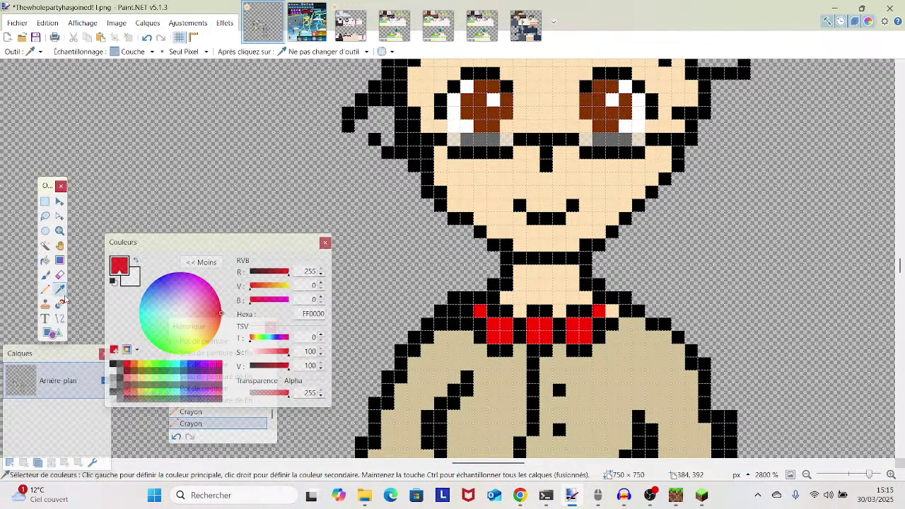
pyautogui.press('d')
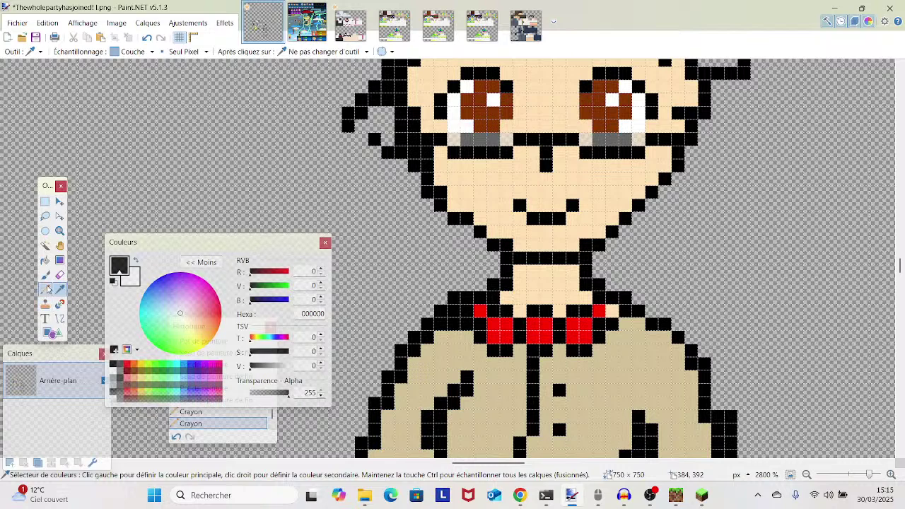
pyautogui.click(47, 289)
pyautogui.click(610, 307)
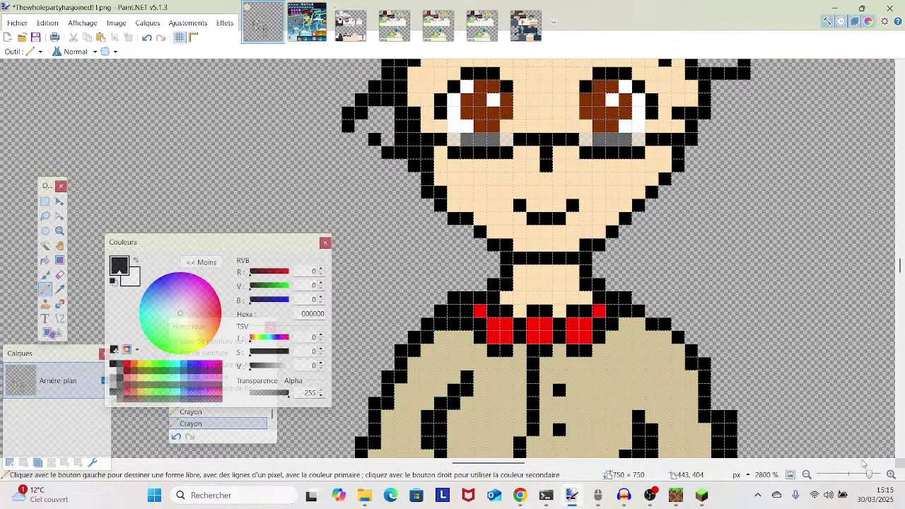
# - Sample the blue-robed character's skin tone, lighten it to FCE3D1 and fill the bow-tie character's face and neck
pyautogui.moveTo(870, 474)
pyautogui.mouseDown()
pyautogui.moveTo(861, 479)
pyautogui.moveTo(868, 484)
pyautogui.moveTo(849, 482)
pyautogui.moveTo(859, 483)
pyautogui.mouseUp()
pyautogui.moveTo(852, 483); pyautogui.dragTo(862, 483)
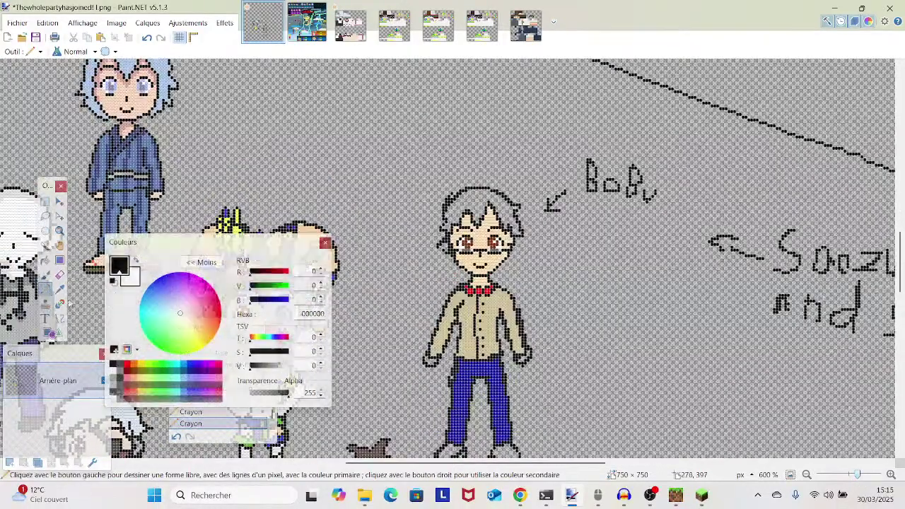
pyautogui.click(59, 290)
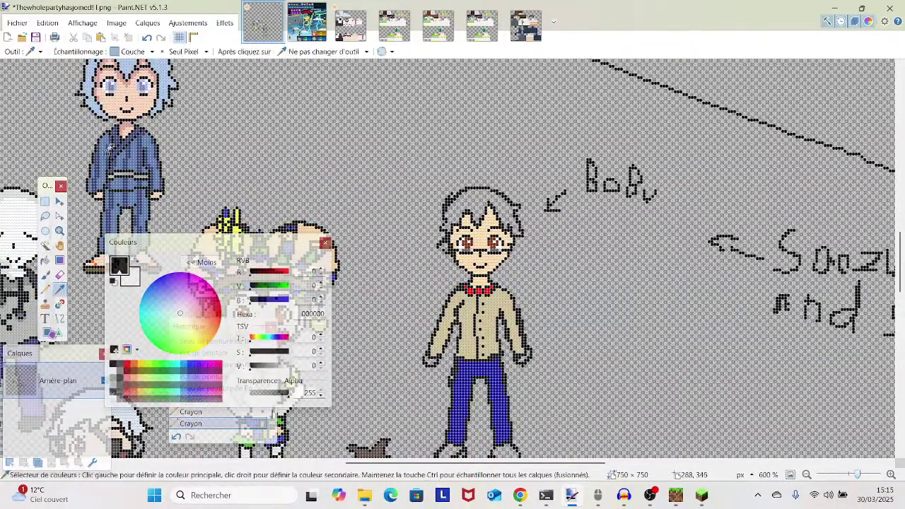
pyautogui.click(141, 110)
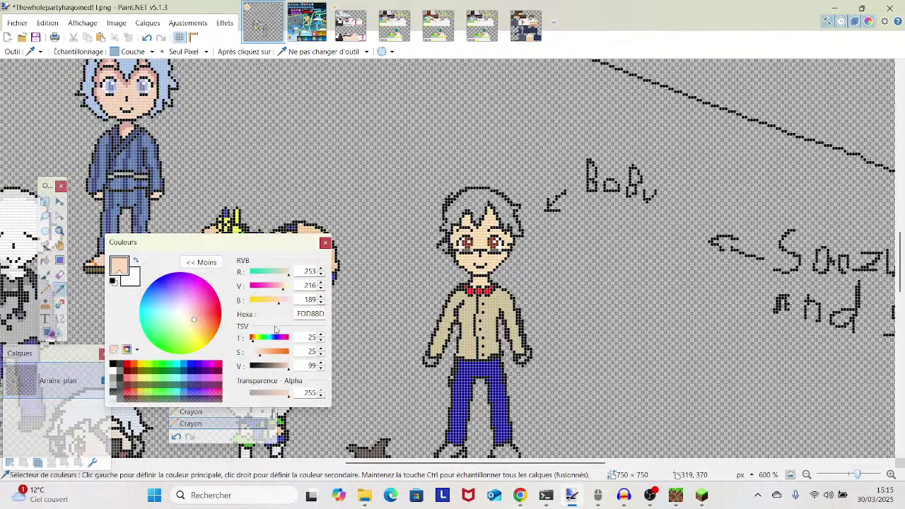
pyautogui.click(258, 357)
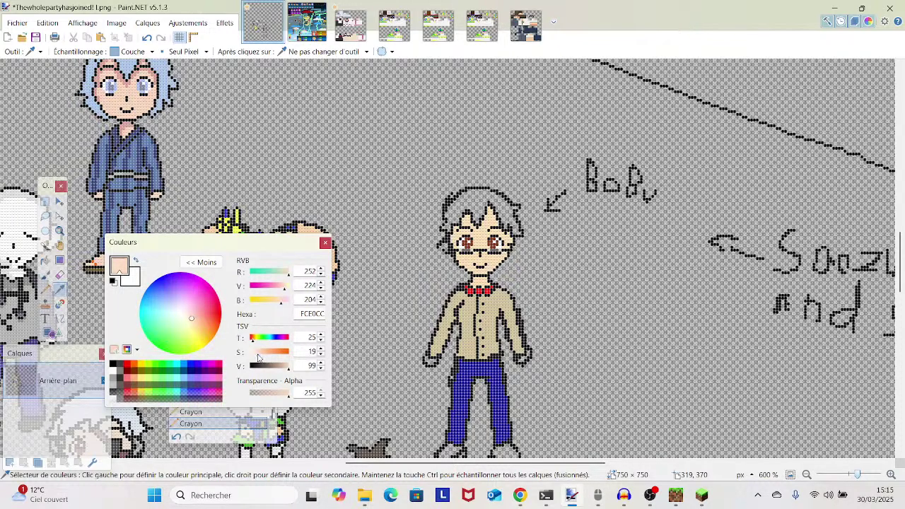
pyautogui.click(46, 260)
pyautogui.click(488, 265)
pyautogui.click(480, 280)
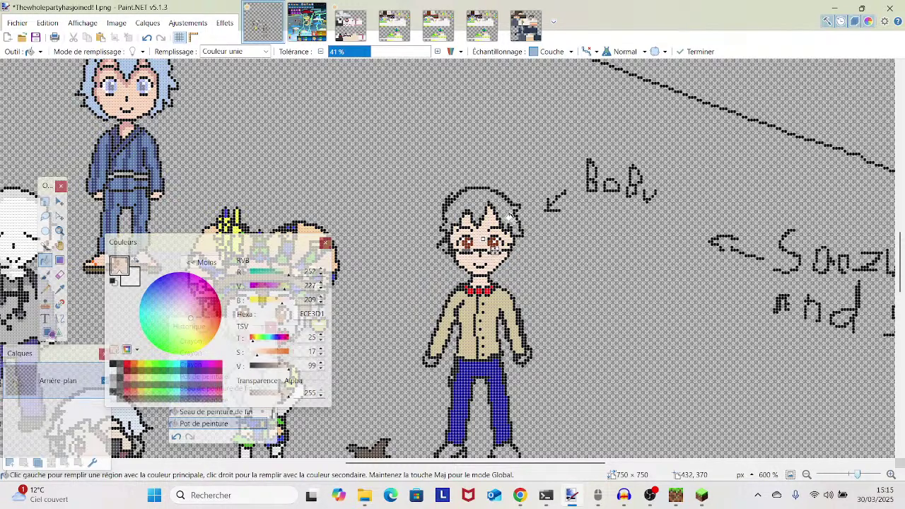
# - Adjust the skin tone to FFDBC1 with value 100 and saturation 24, and refill the face, neck and hands
pyautogui.click(286, 370)
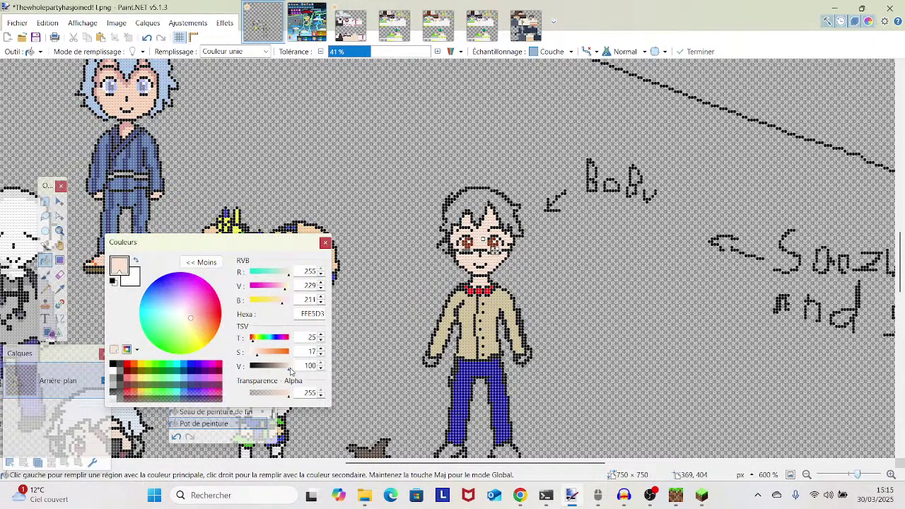
pyautogui.moveTo(259, 357); pyautogui.dragTo(261, 356)
pyautogui.click(468, 265)
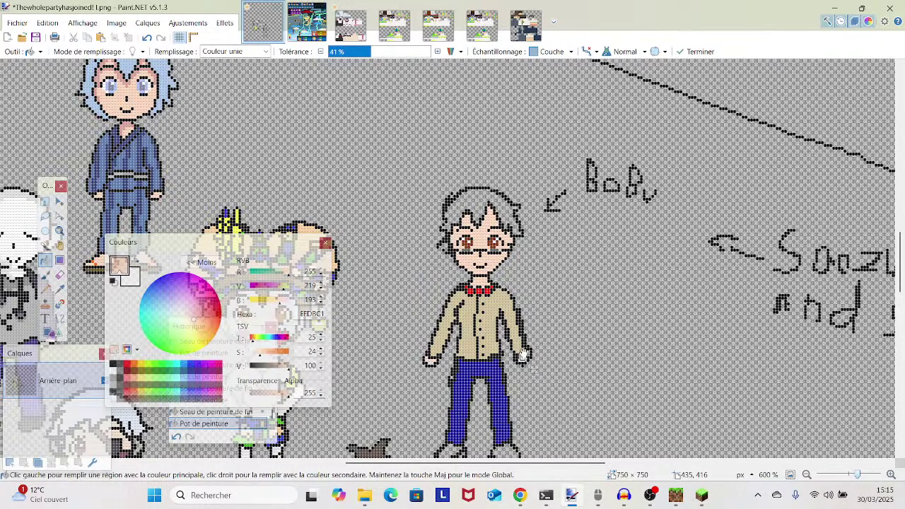
pyautogui.moveTo(857, 474)
pyautogui.mouseDown()
pyautogui.moveTo(866, 474)
pyautogui.moveTo(845, 476)
pyautogui.moveTo(852, 483)
pyautogui.mouseUp()
pyautogui.scroll(-2, 835, 405)
pyautogui.scroll(-2, 836, 405)
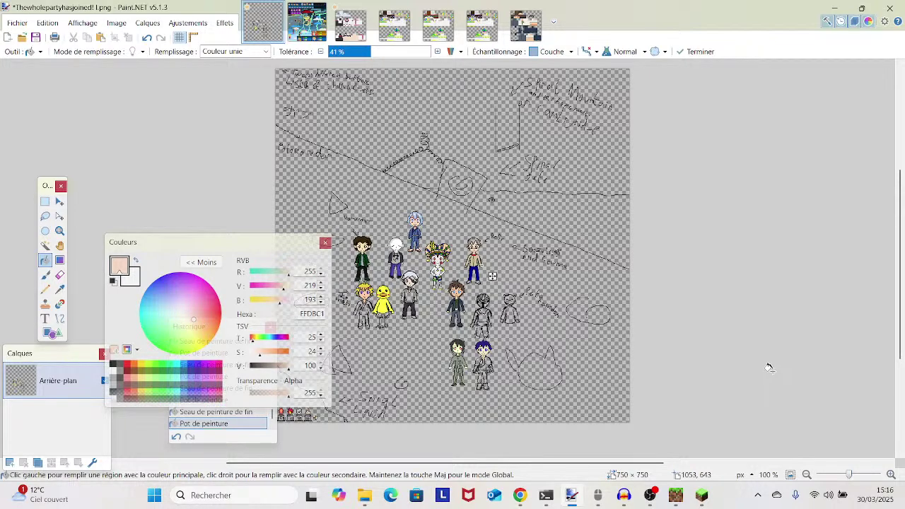
# - Sample the shirt's beige D3C298 and pencil over the diagonal black crease above the left sleeve's inner line
pyautogui.moveTo(849, 475); pyautogui.dragTo(861, 483)
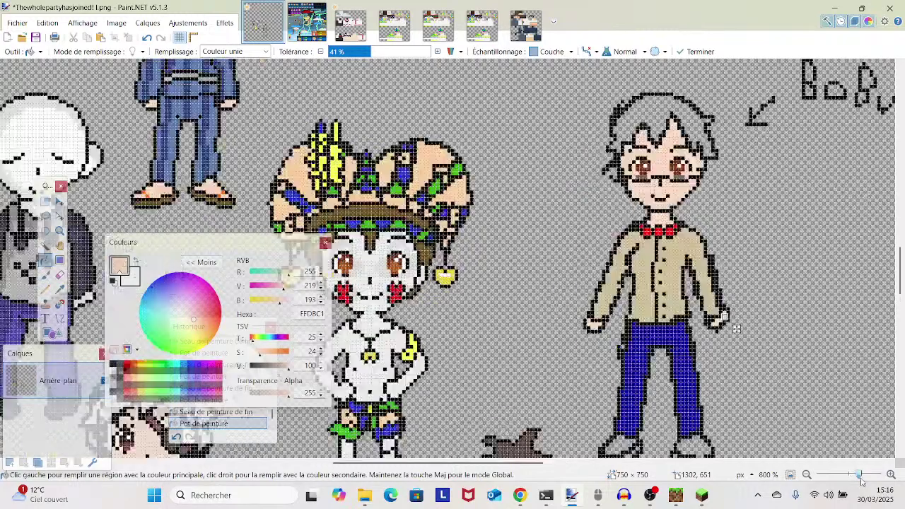
pyautogui.moveTo(838, 427); pyautogui.dragTo(777, 346)
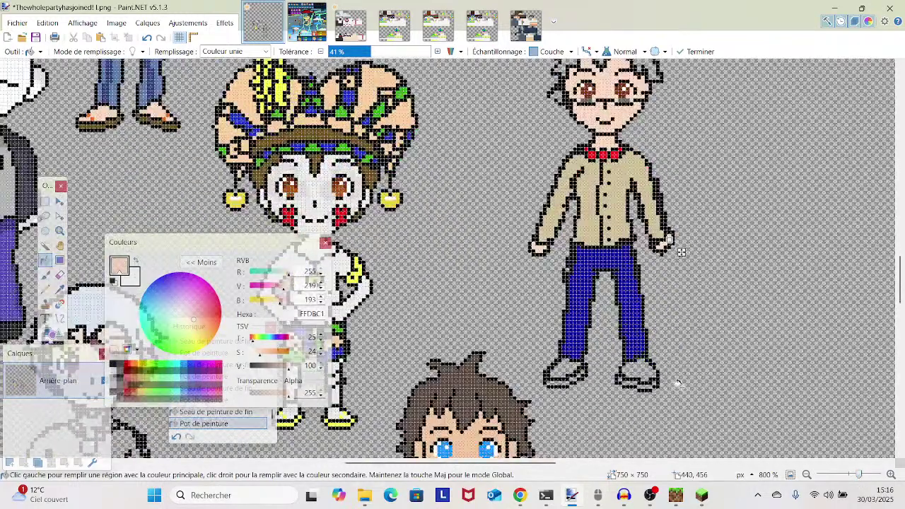
pyautogui.click(60, 303)
pyautogui.click(60, 290)
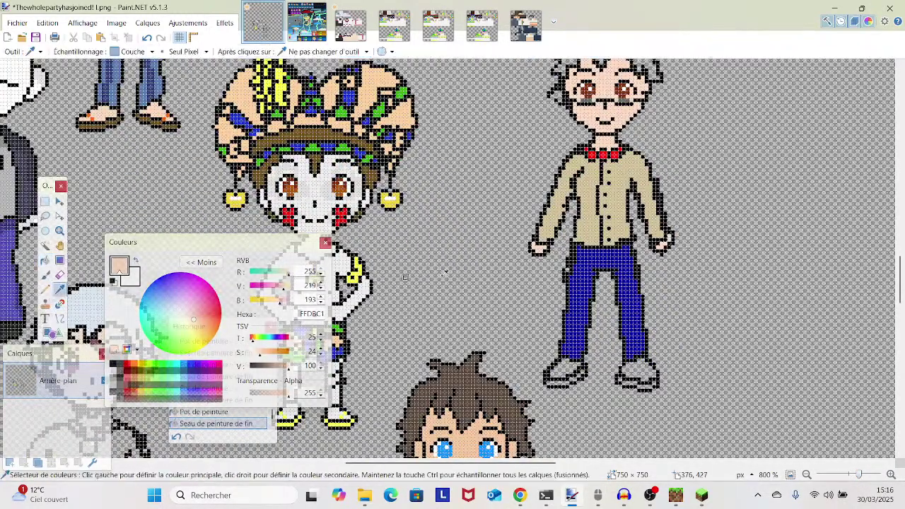
pyautogui.click(567, 268)
pyautogui.moveTo(826, 291); pyautogui.dragTo(752, 344)
pyautogui.moveTo(860, 474); pyautogui.dragTo(867, 474)
pyautogui.scroll(3, 833, 426)
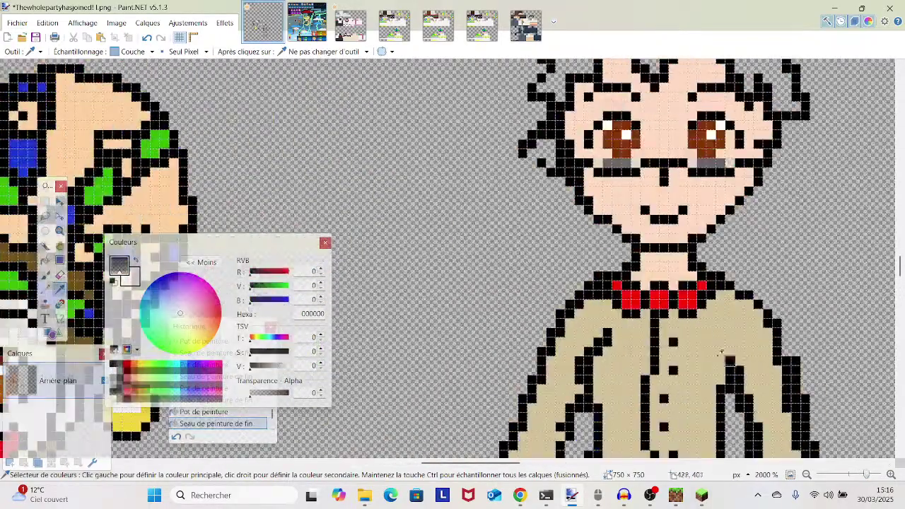
pyautogui.scroll(-3, 749, 361)
pyautogui.click(636, 330)
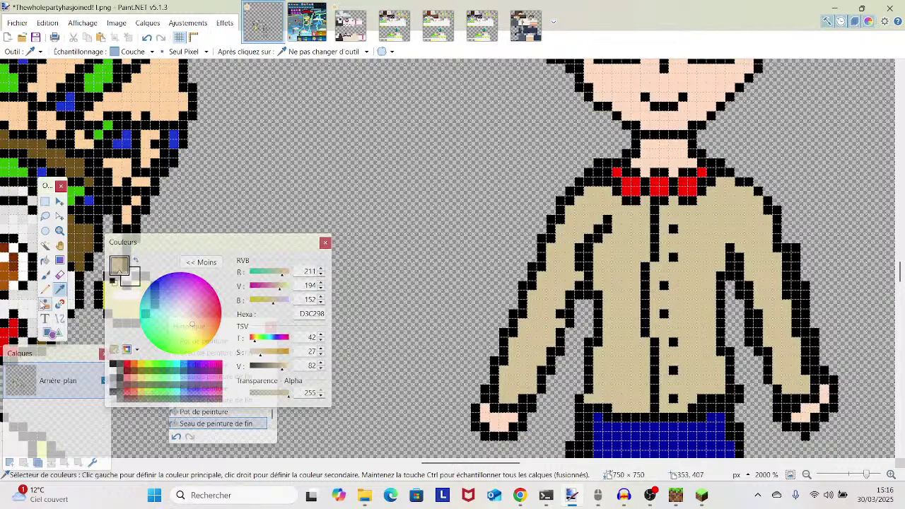
pyautogui.click(43, 304)
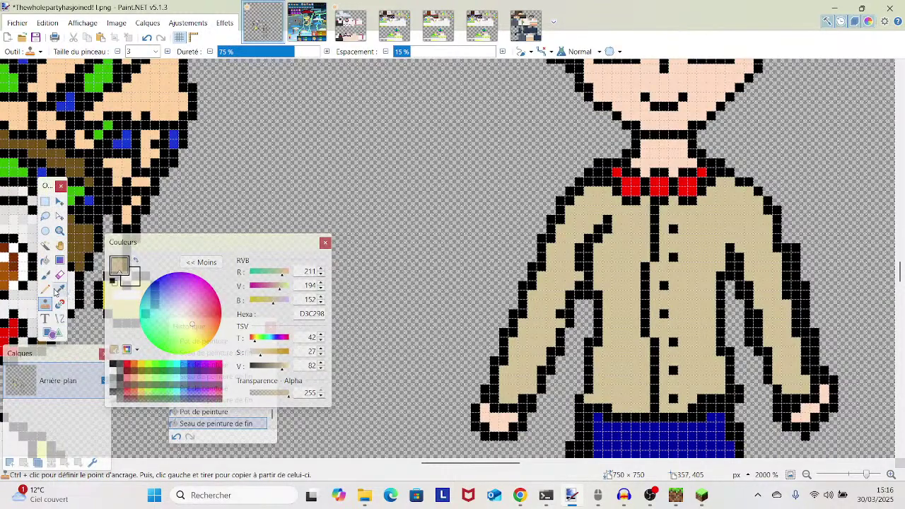
pyautogui.click(60, 290)
pyautogui.moveTo(579, 244); pyautogui.dragTo(579, 270)
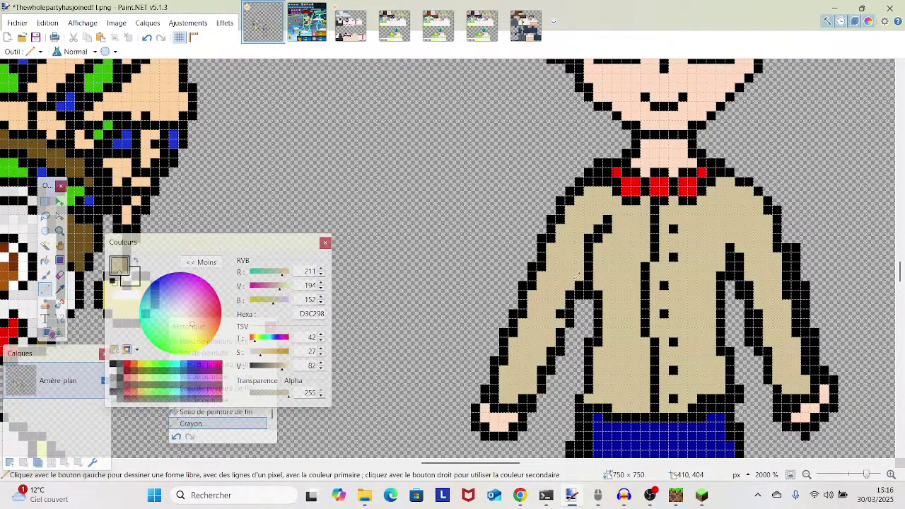
pyautogui.click(568, 292)
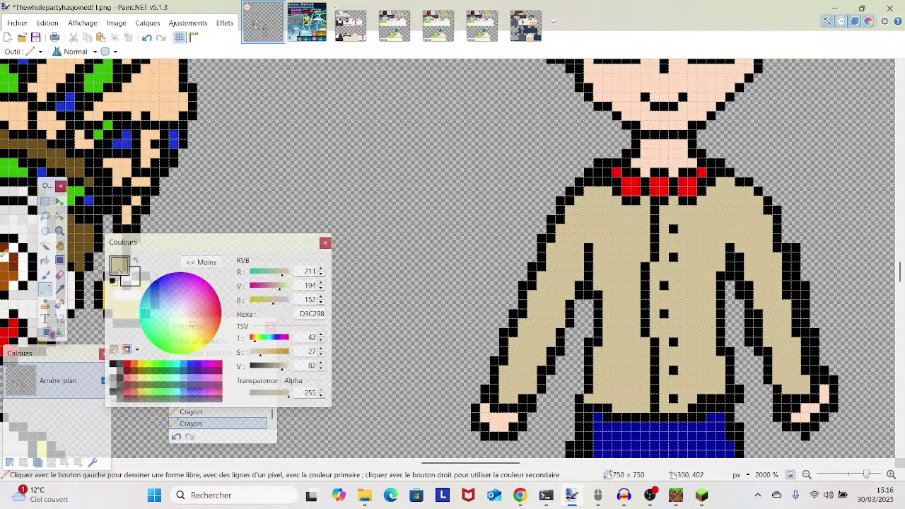
# - Thin the outer black outline of the left sleeve with the 3-pixel eraser, undoing misplaced erasures
pyautogui.click(59, 274)
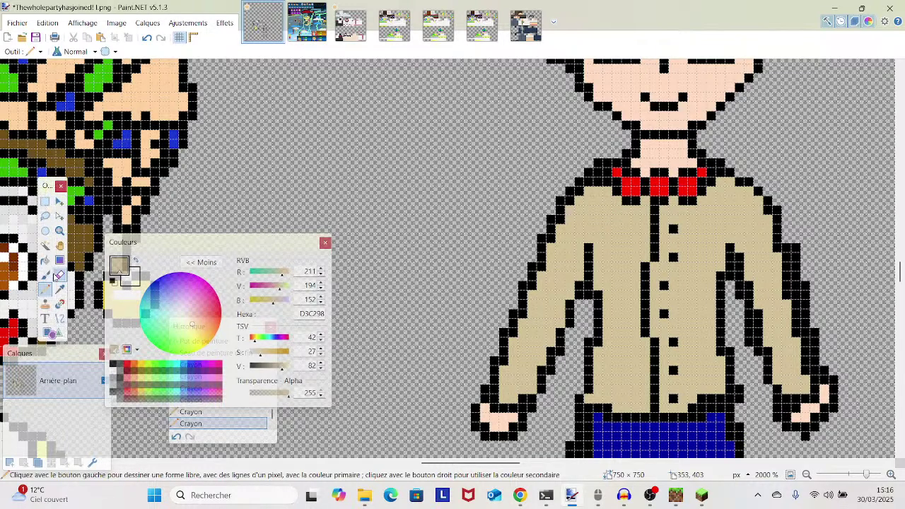
pyautogui.click(530, 223)
pyautogui.click(524, 263)
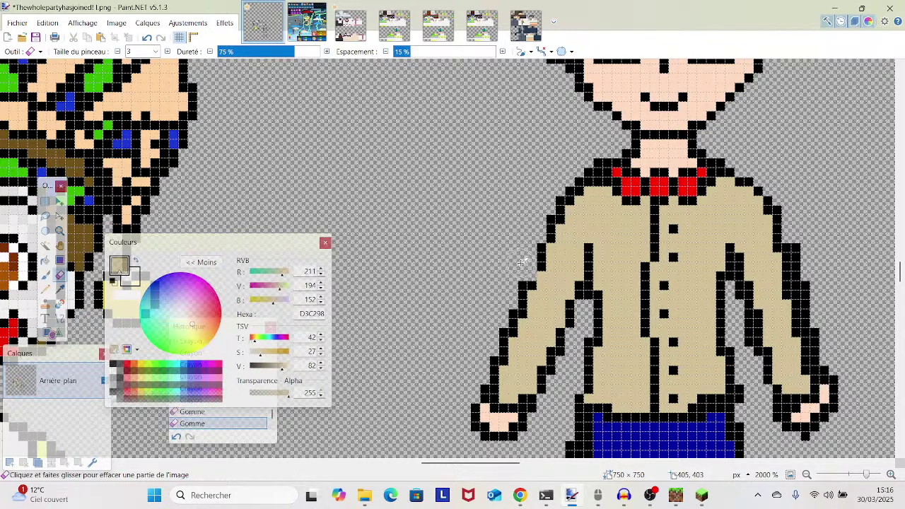
pyautogui.click(145, 39)
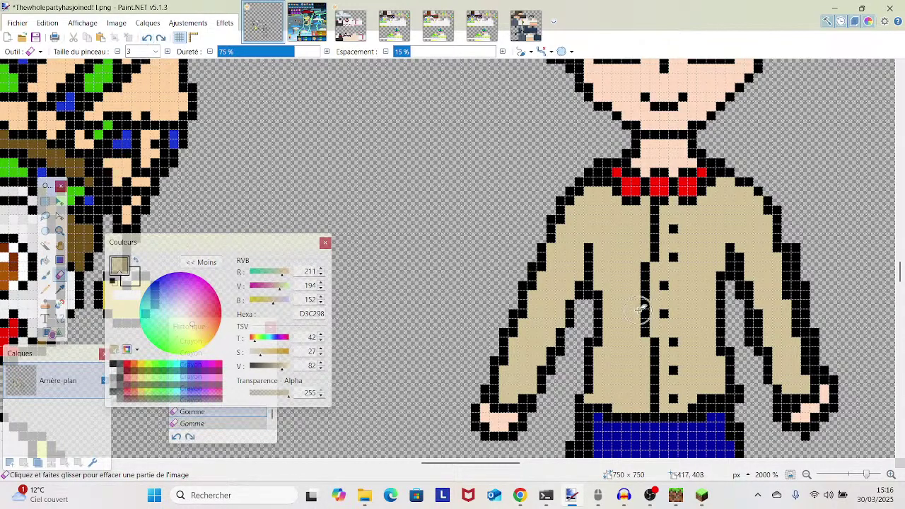
pyautogui.click(529, 255)
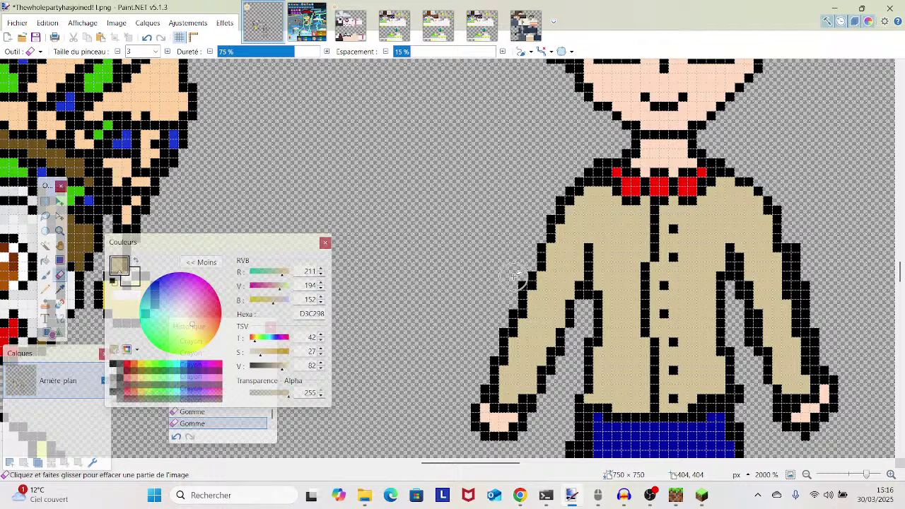
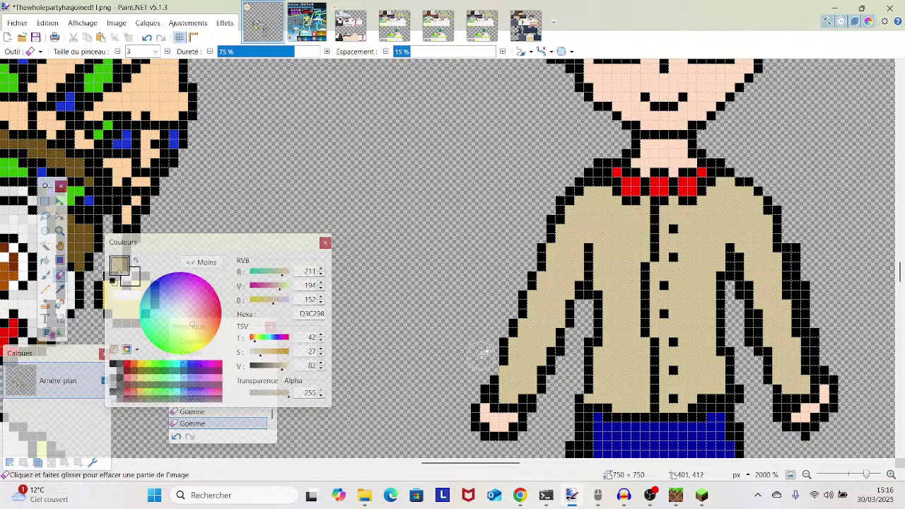
pyautogui.hotkey('ctrl', 'z')
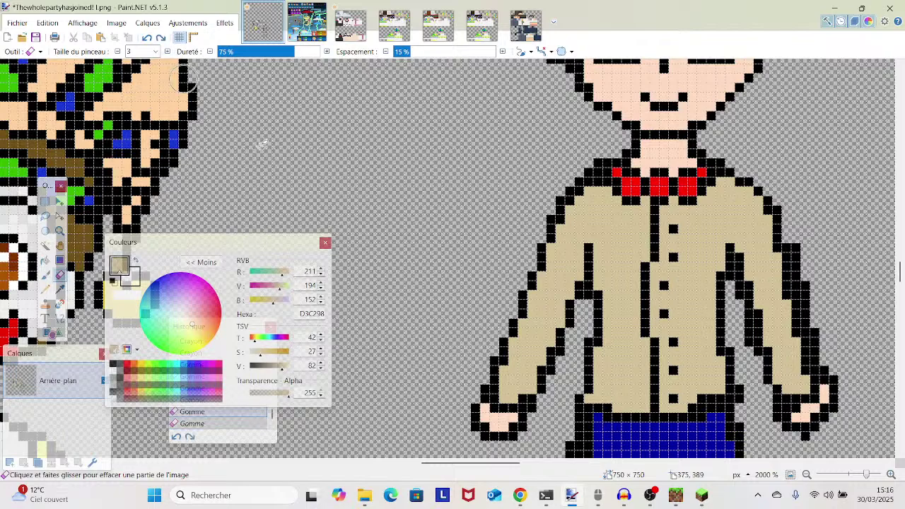
pyautogui.click(487, 344)
# - Erase surplus black outline pixels around the shirt's left sleeve and shoulder with the 3-pixel eraser, and undo the last erasure
pyautogui.moveTo(451, 343)
pyautogui.mouseDown()
pyautogui.moveTo(545, 318)
pyautogui.moveTo(393, 407)
pyautogui.mouseUp()
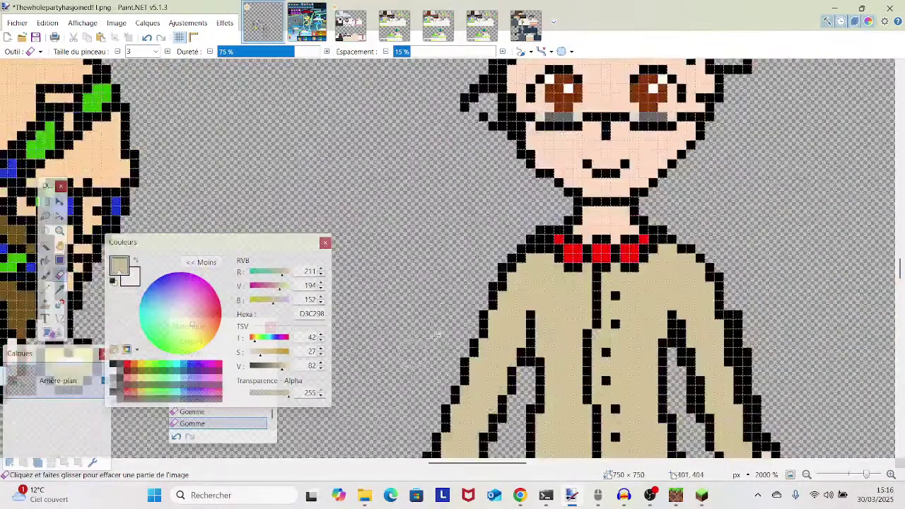
pyautogui.moveTo(477, 305); pyautogui.dragTo(454, 333)
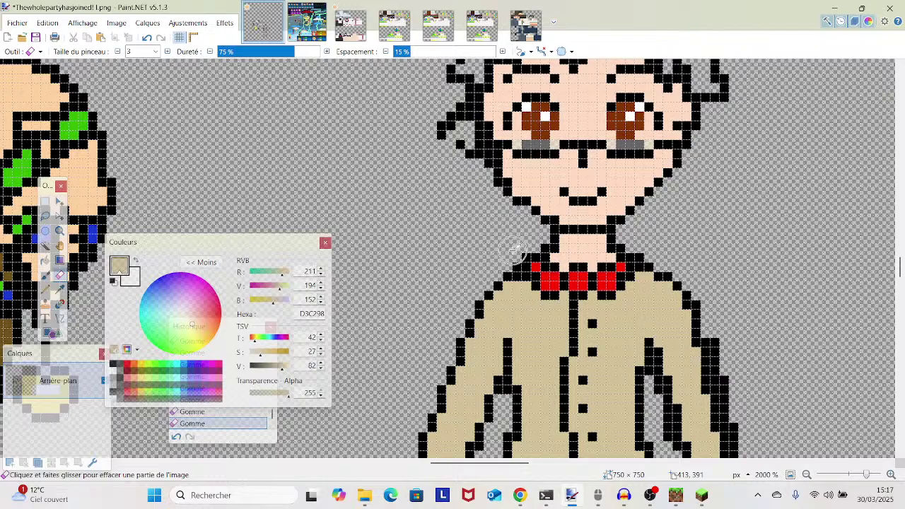
pyautogui.scroll(2, 512, 249)
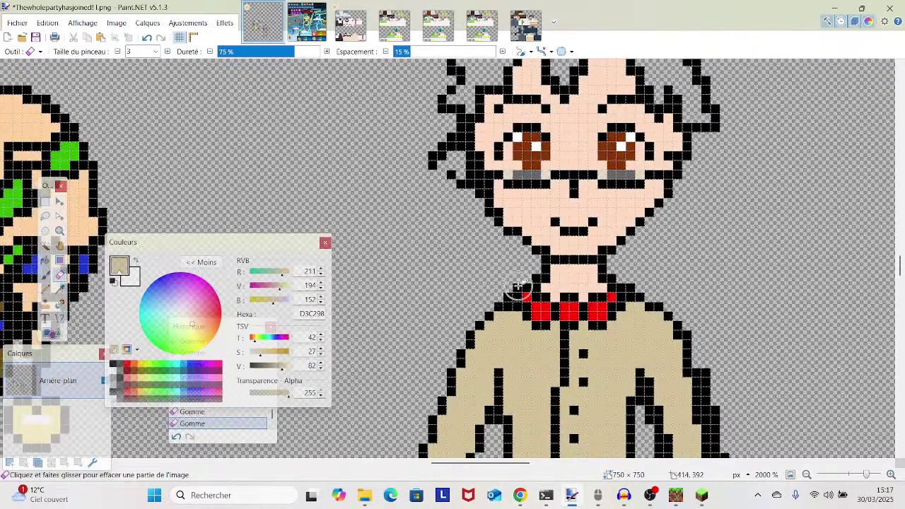
pyautogui.scroll(-4, 520, 283)
pyautogui.hscroll(2, 520, 283)
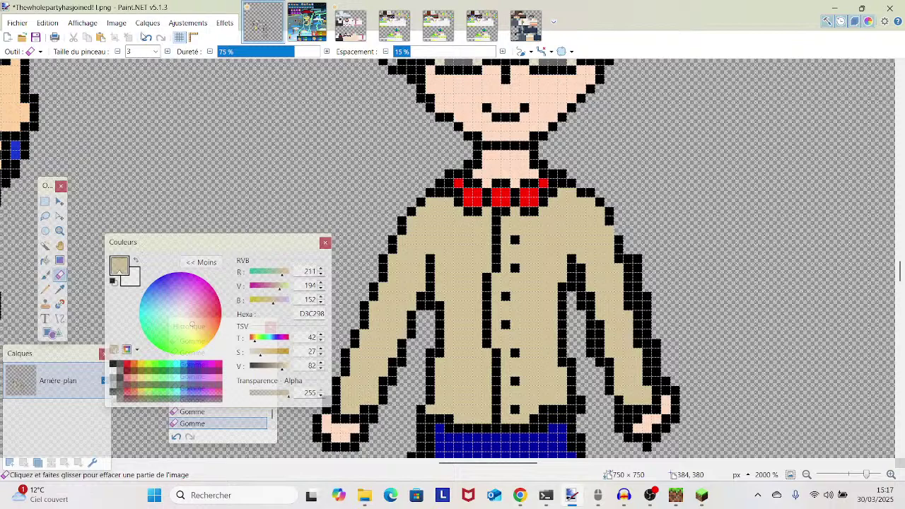
pyautogui.click(146, 37)
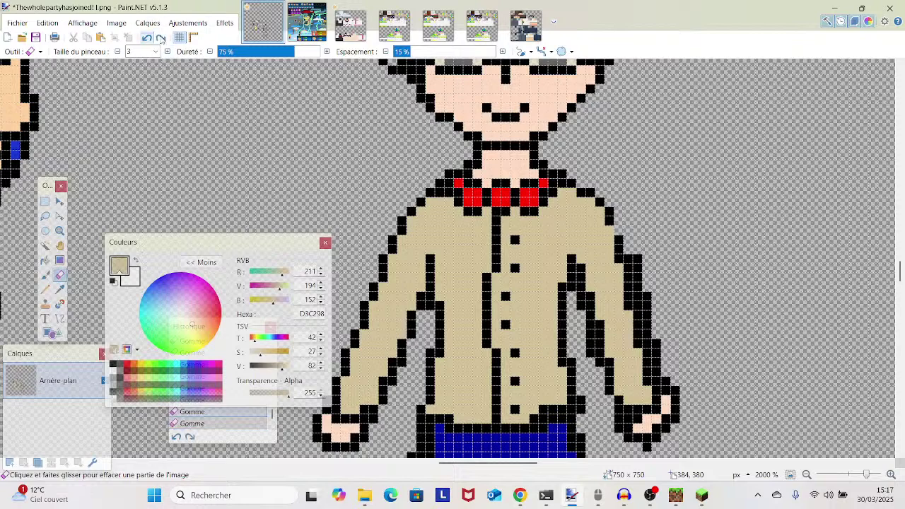
# - Erase surplus black pixels from the outer edge of the shirt's right shoulder and upper sleeve
pyautogui.click(629, 211)
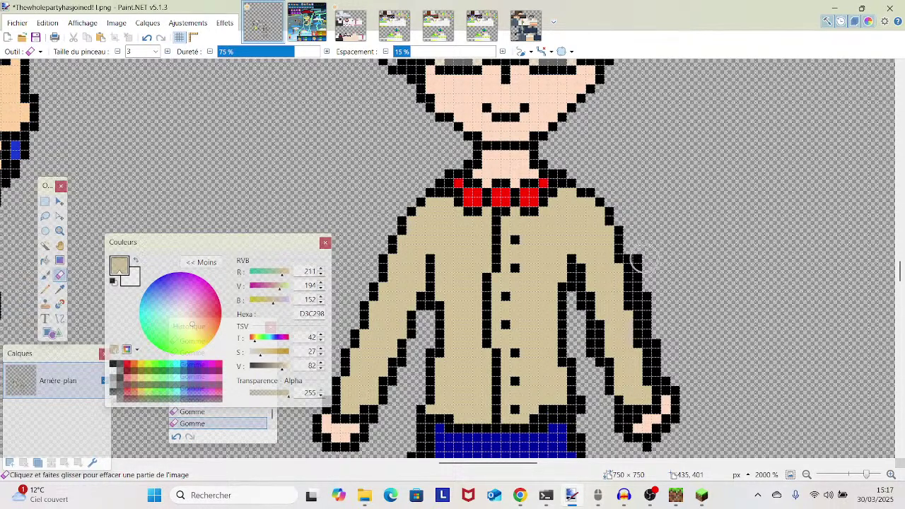
pyautogui.scroll(-1, 650, 250)
pyautogui.scroll(-3, 647, 269)
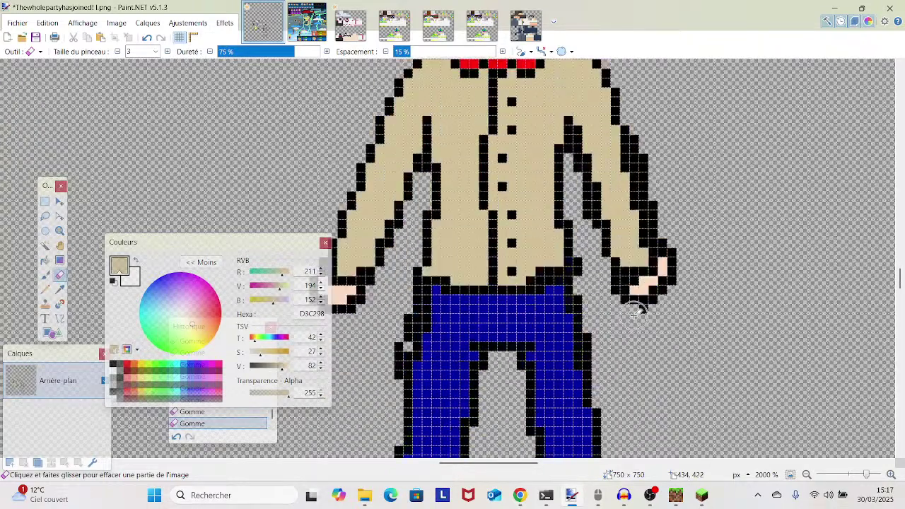
pyautogui.scroll(1, 635, 316)
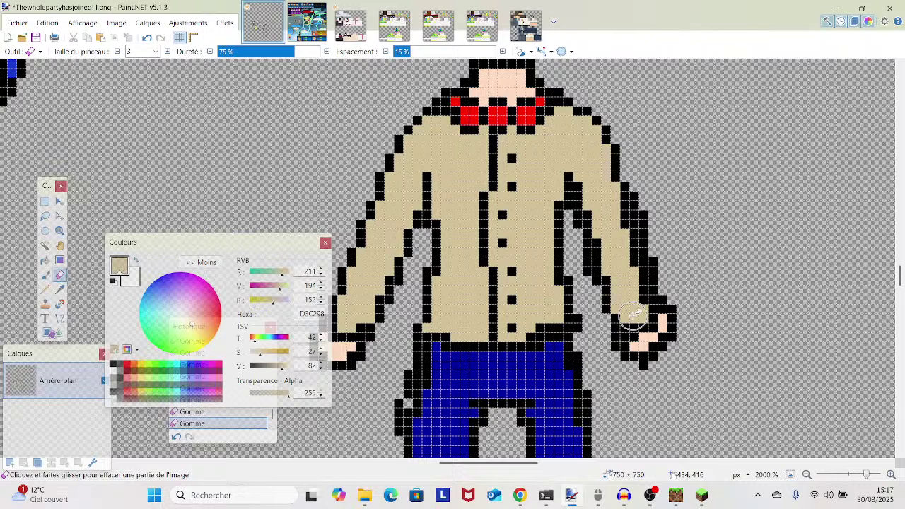
# - Sample the trousers' blue 0000A0 and pencil over surplus black outline pixels at the left hip and both corners of the waist
pyautogui.scroll(-3, 622, 318)
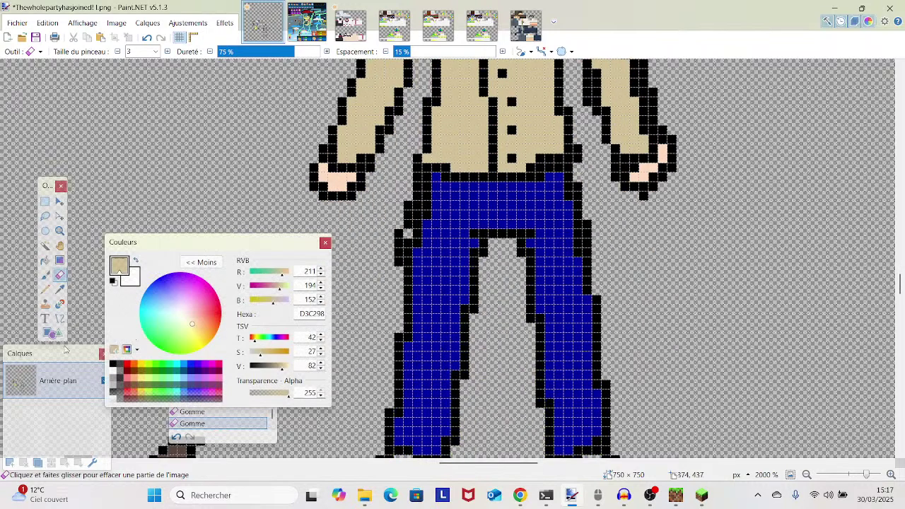
pyautogui.click(60, 289)
pyautogui.click(456, 250)
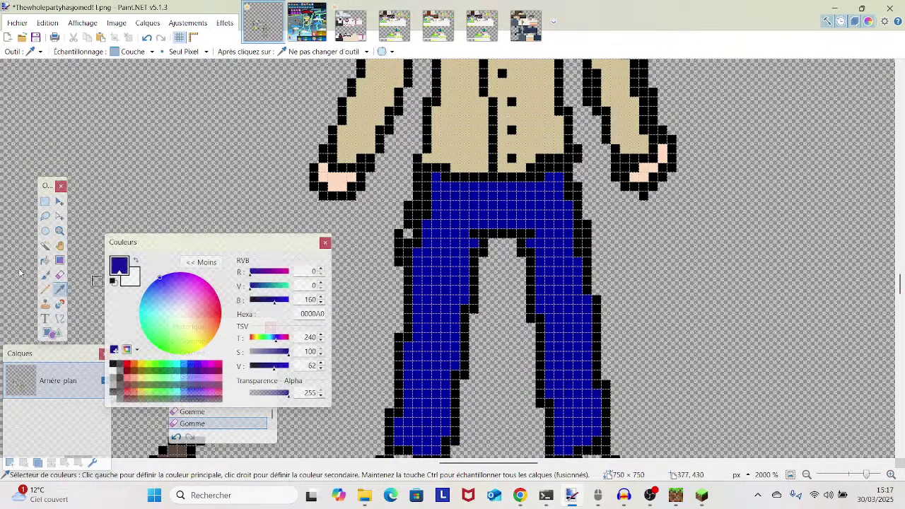
pyautogui.click(45, 289)
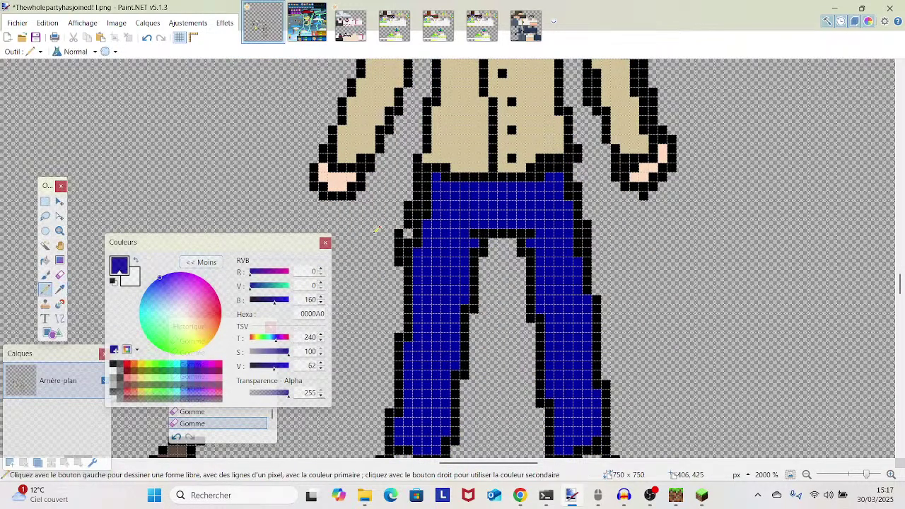
pyautogui.click(419, 236)
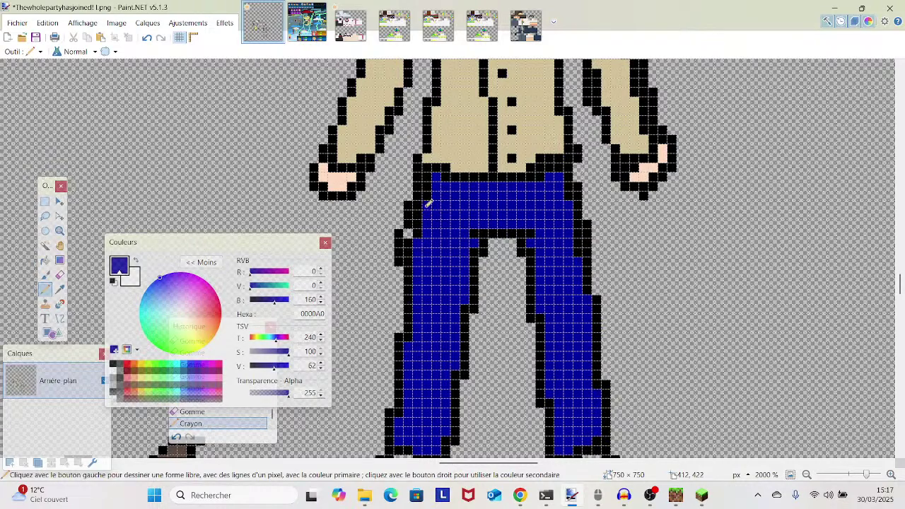
pyautogui.click(430, 179)
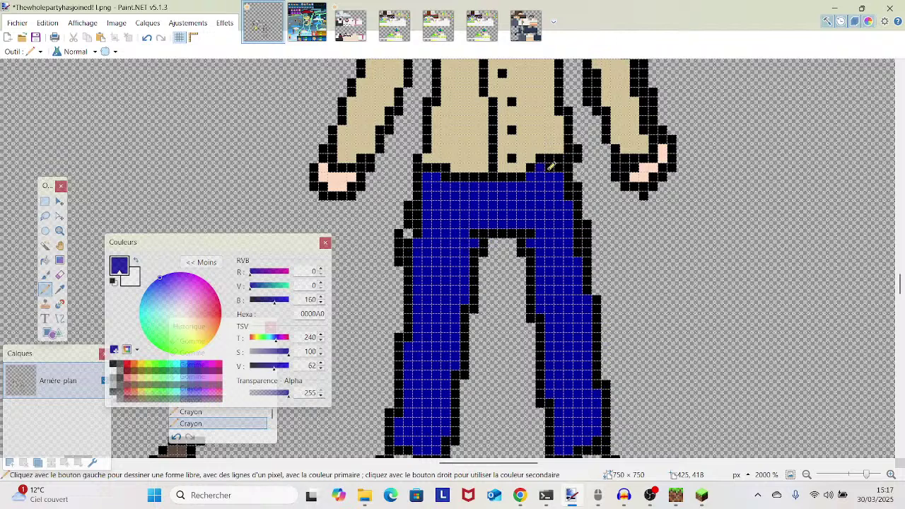
# - Erase the surplus outline pixels at the left leg's inner ankle and pencil blue over extra black on the right leg's outer edge
pyautogui.scroll(-3, 584, 226)
pyautogui.scroll(3, 584, 226)
pyautogui.scroll(-3, 544, 302)
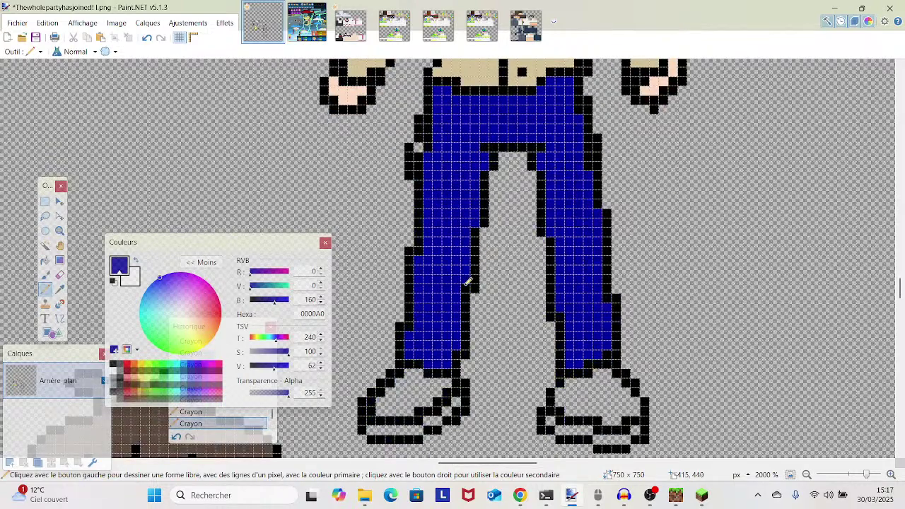
pyautogui.scroll(-3, 563, 313)
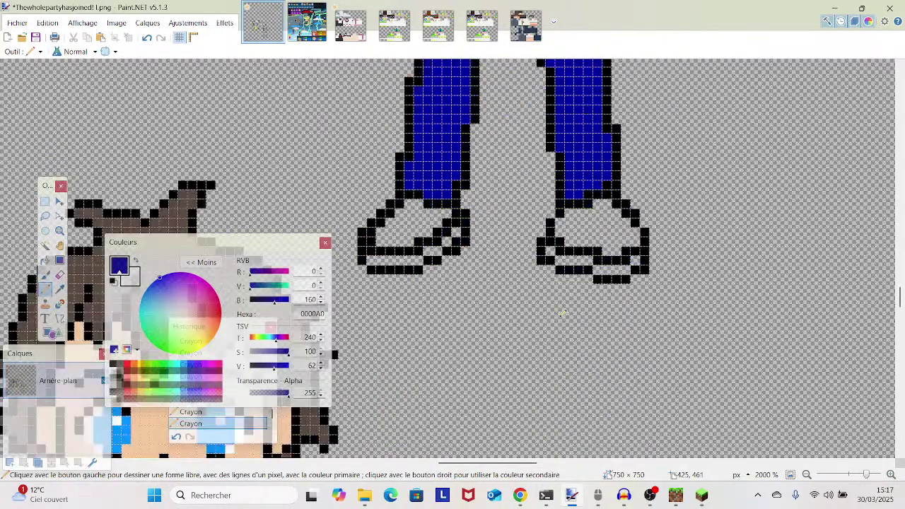
pyautogui.scroll(2, 563, 313)
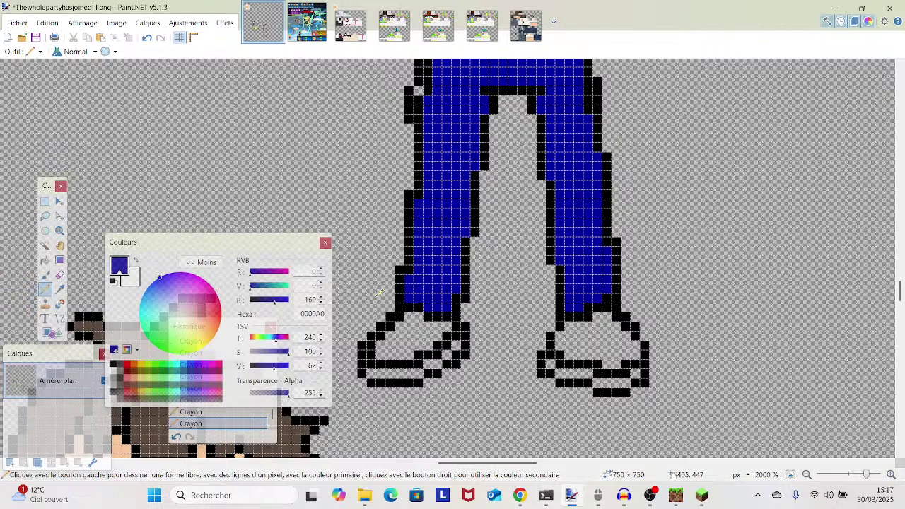
pyautogui.click(59, 274)
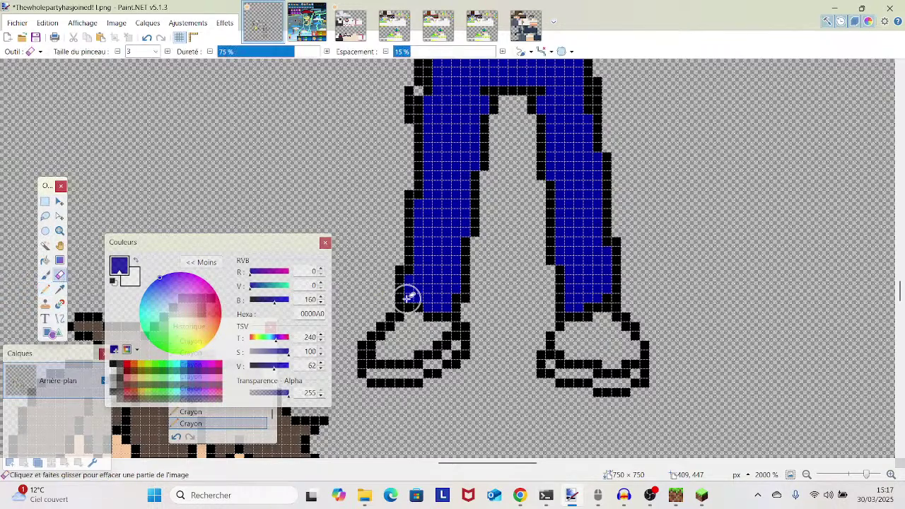
pyautogui.click(479, 307)
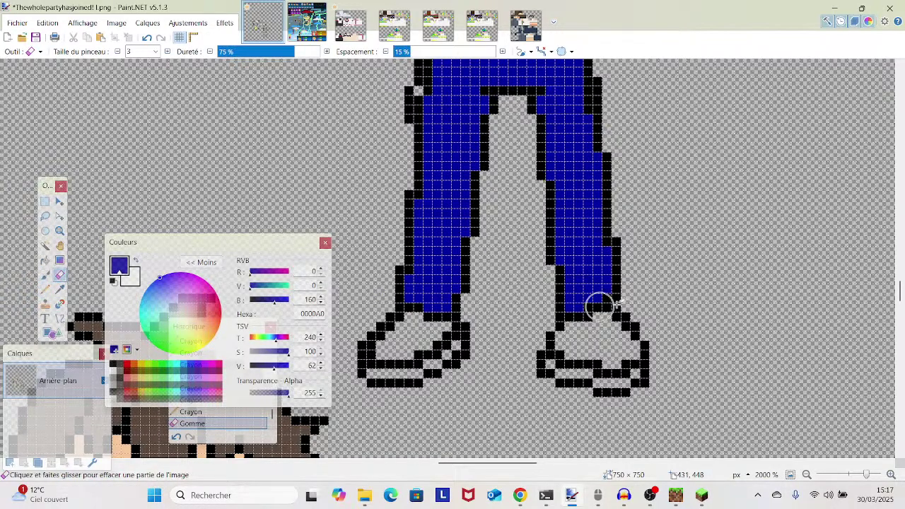
pyautogui.press('p')
pyautogui.click(606, 241)
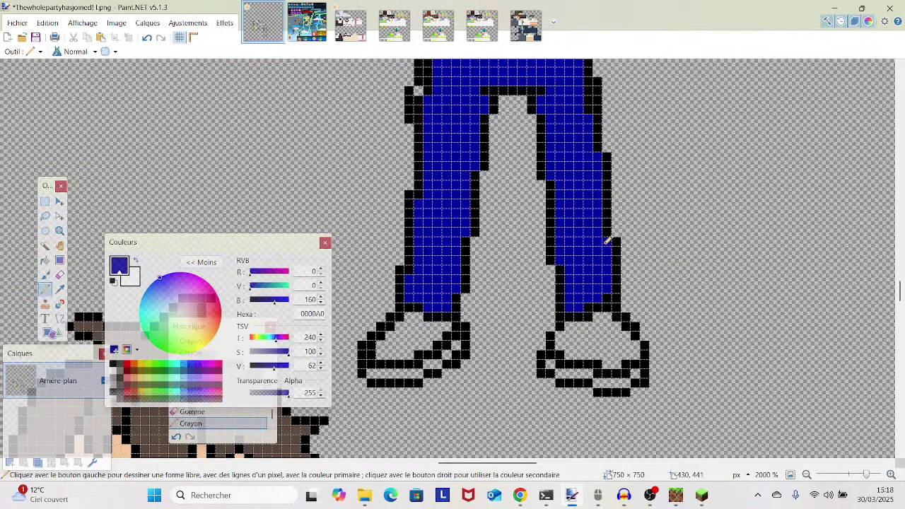
# - Erase the outer layer of the doubled black outline at the left hip and the surplus pixels between the legs
pyautogui.scroll(5, 607, 241)
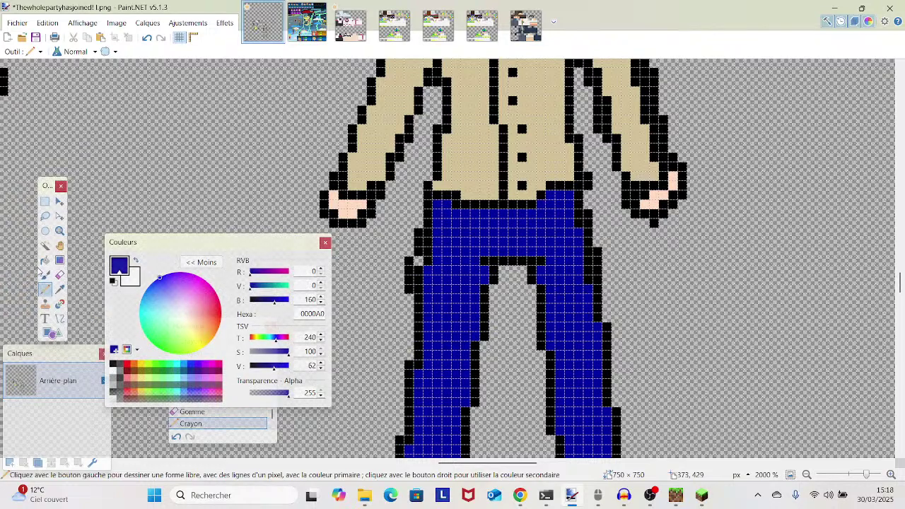
pyautogui.click(59, 274)
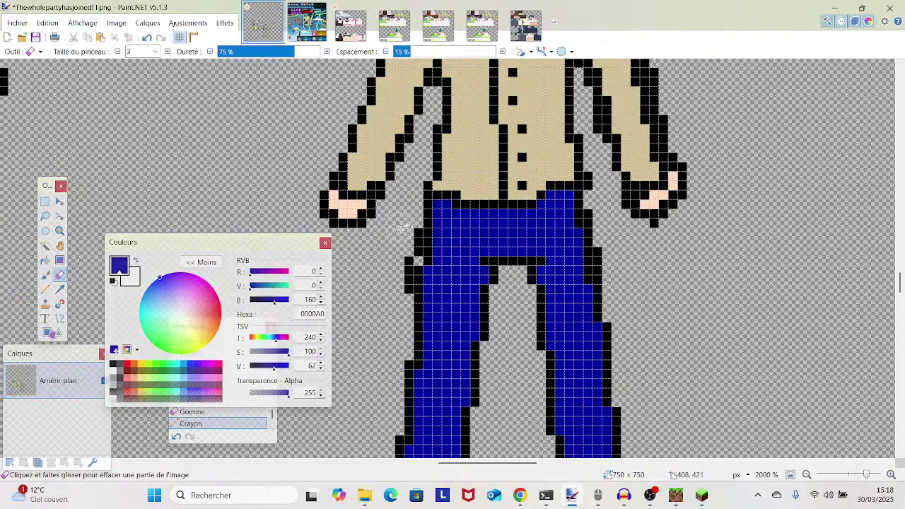
pyautogui.moveTo(407, 246); pyautogui.dragTo(408, 291)
pyautogui.click(401, 283)
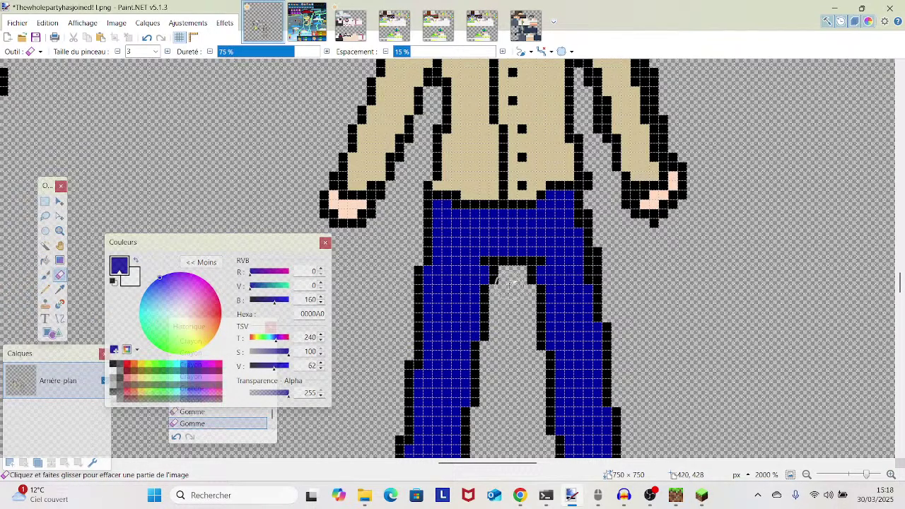
pyautogui.moveTo(511, 284); pyautogui.dragTo(510, 298)
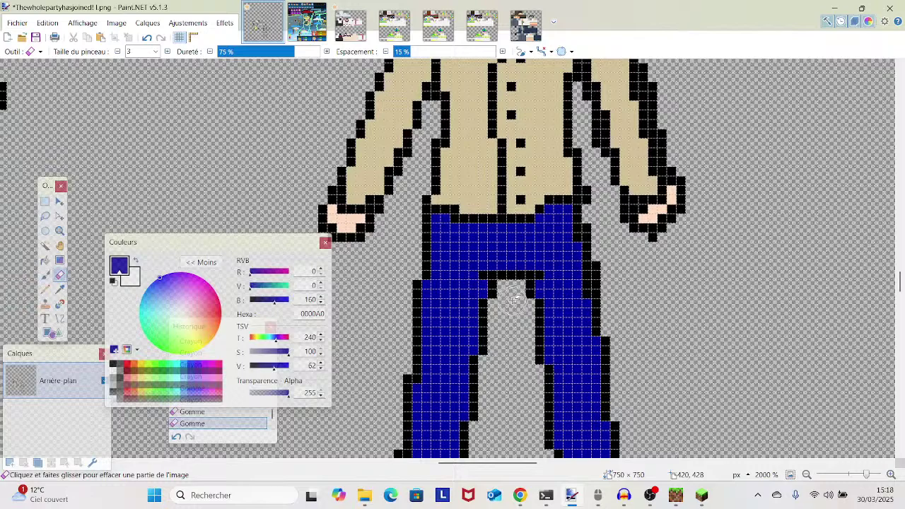
# - Sample the shirt's beige D3C298 and pencil over surplus black pixels along the left sleeve's inner forearm outline
pyautogui.scroll(1, 512, 301)
pyautogui.scroll(-3, 513, 301)
pyautogui.scroll(3, 510, 299)
pyautogui.scroll(3, 510, 298)
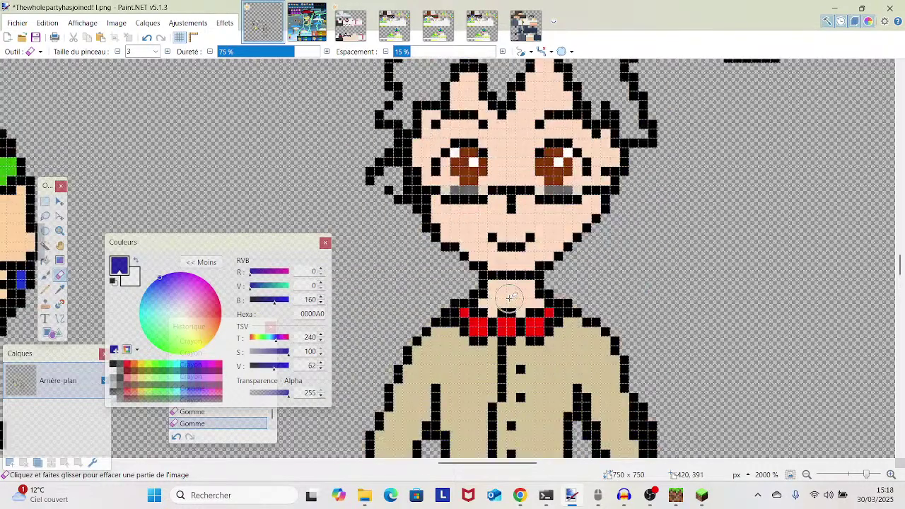
pyautogui.scroll(-8, 511, 298)
pyautogui.scroll(4, 485, 329)
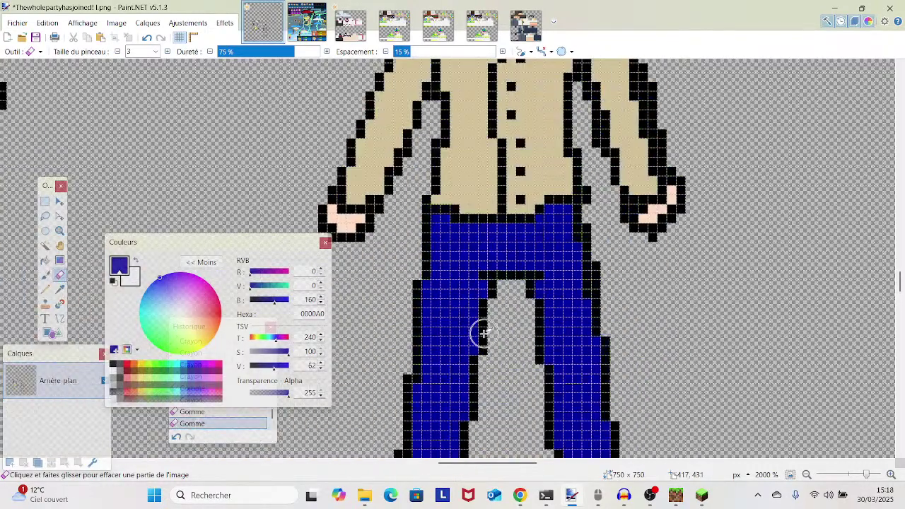
pyautogui.scroll(2, 484, 332)
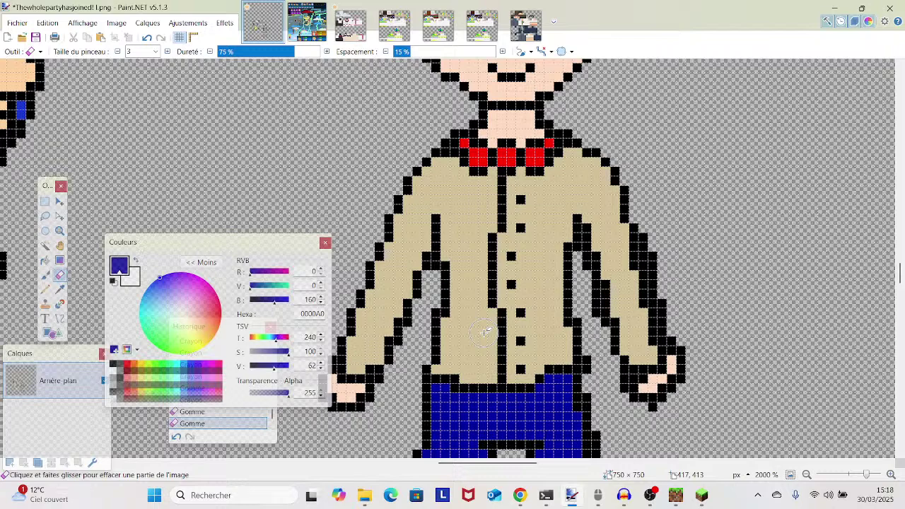
pyautogui.press('k')
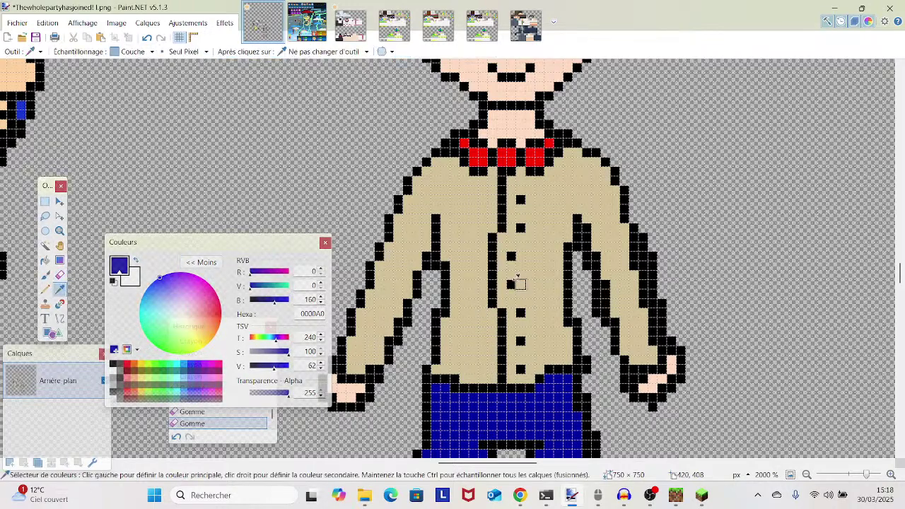
pyautogui.click(417, 254)
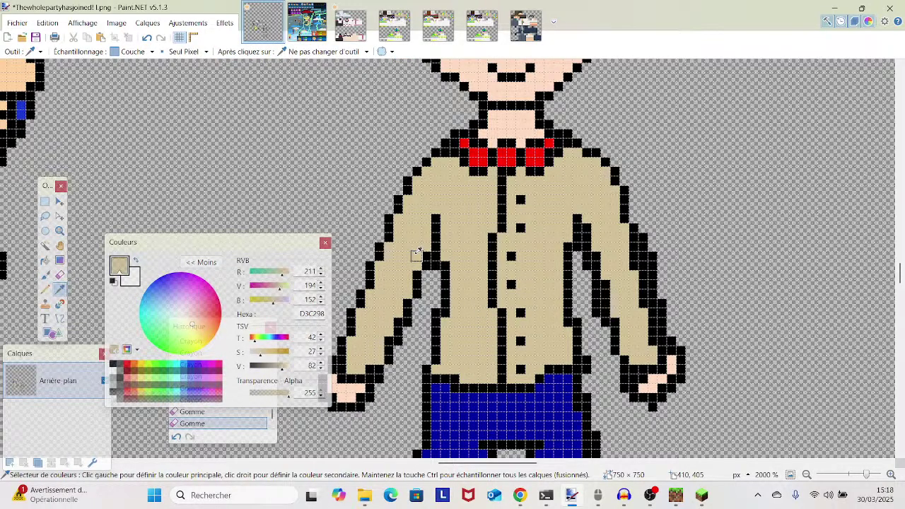
pyautogui.press('p')
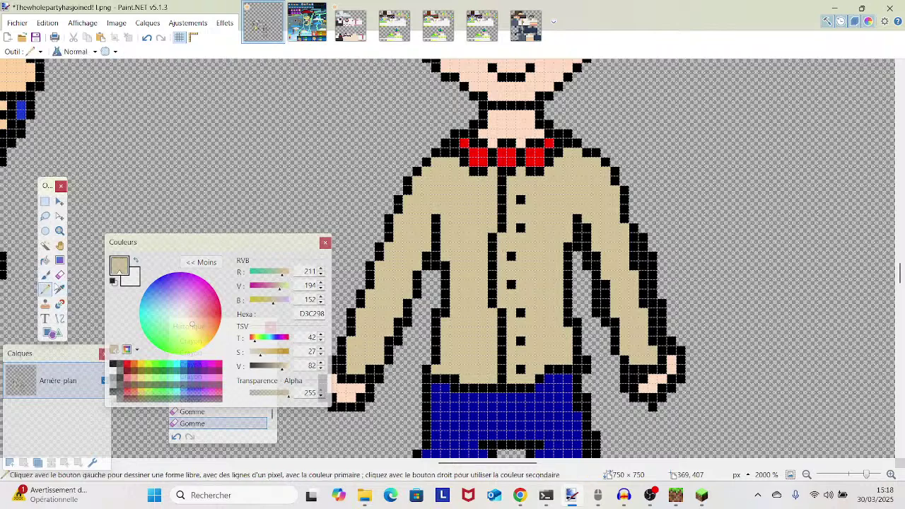
pyautogui.click(398, 322)
pyautogui.click(389, 342)
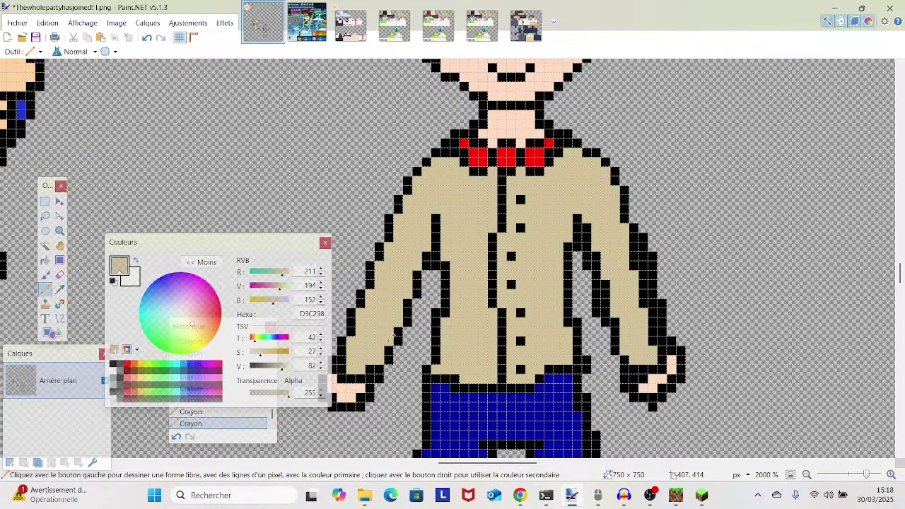
# - Reduce the eraser size to 1, erase the surplus black pixel under the left armpit, and pencil beige over the one beside it
pyautogui.click(60, 274)
pyautogui.click(117, 51)
pyautogui.click(118, 51)
pyautogui.click(436, 266)
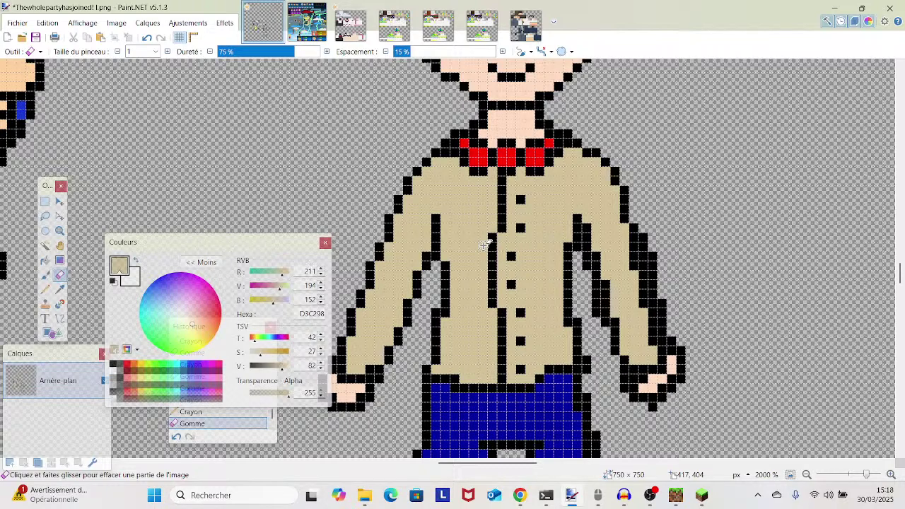
pyautogui.click(60, 289)
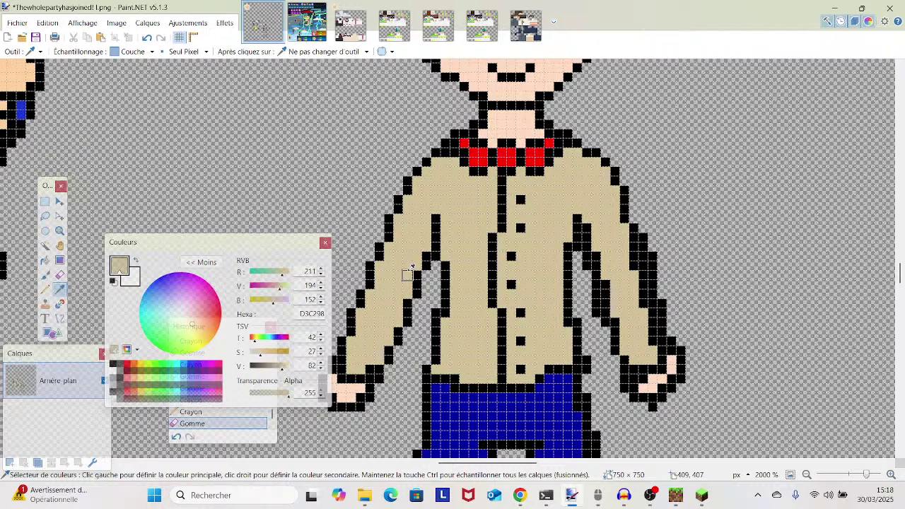
pyautogui.click(44, 291)
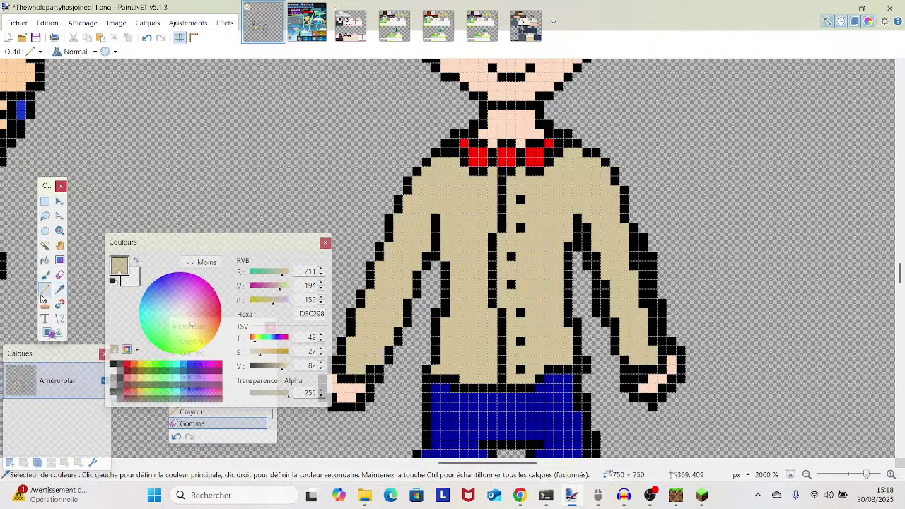
pyautogui.click(427, 252)
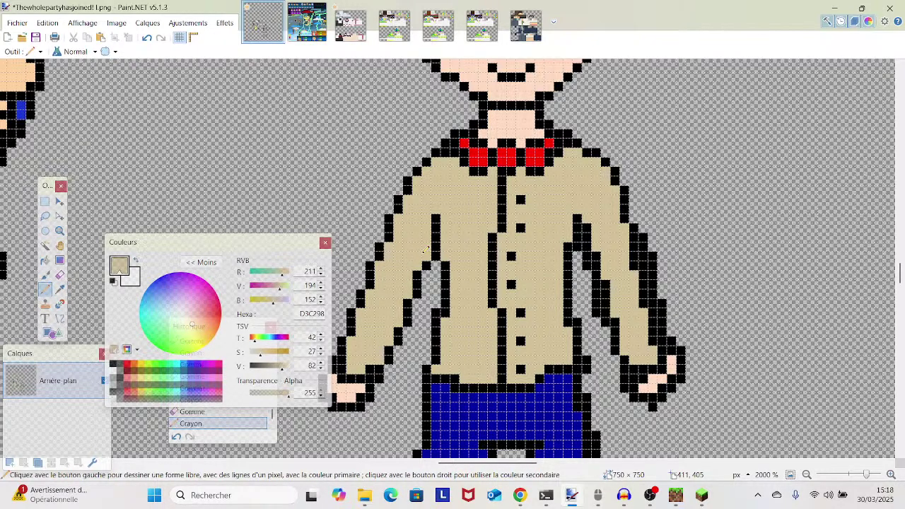
# - Pencil beige over the surplus black pixels along the inside of the left cuff's outline
pyautogui.scroll(-3, 424, 247)
pyautogui.hscroll(-2, 394, 237)
pyautogui.click(400, 214)
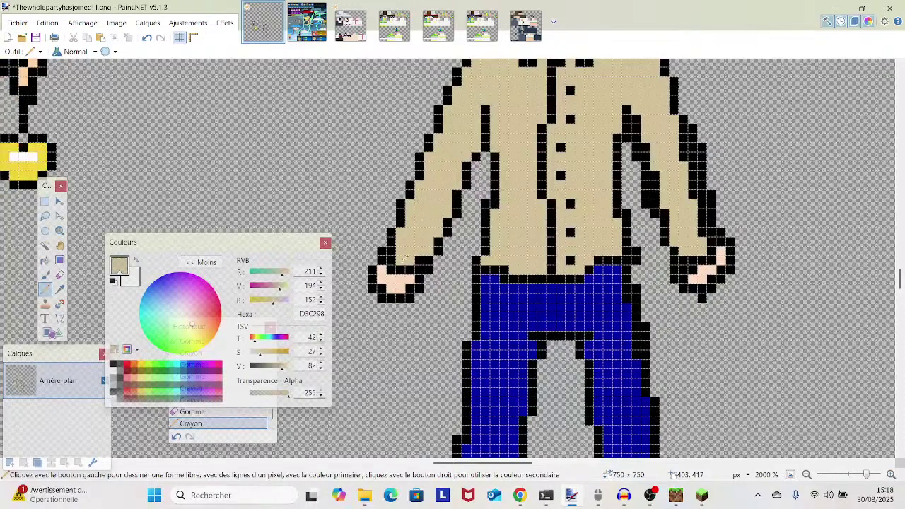
pyautogui.click(423, 259)
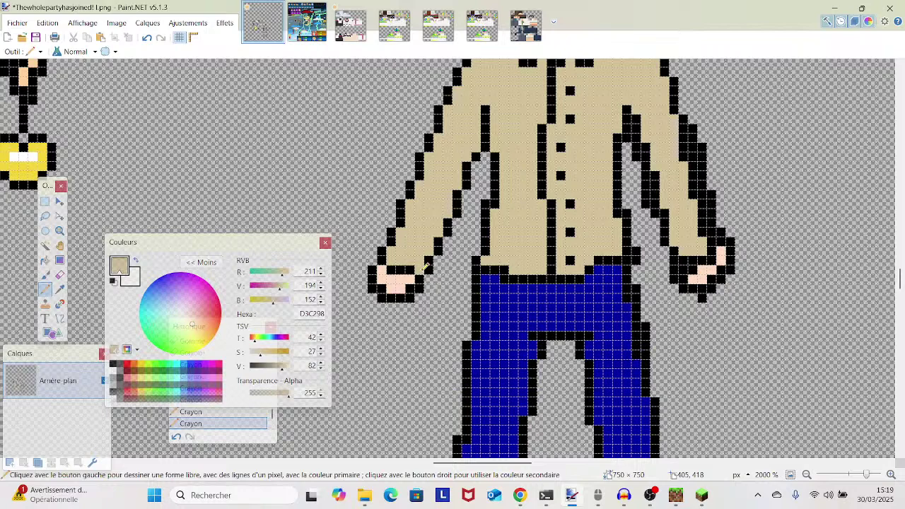
pyautogui.moveTo(422, 270); pyautogui.dragTo(417, 293)
pyautogui.scroll(3, 566, 281)
pyautogui.scroll(-3, 565, 281)
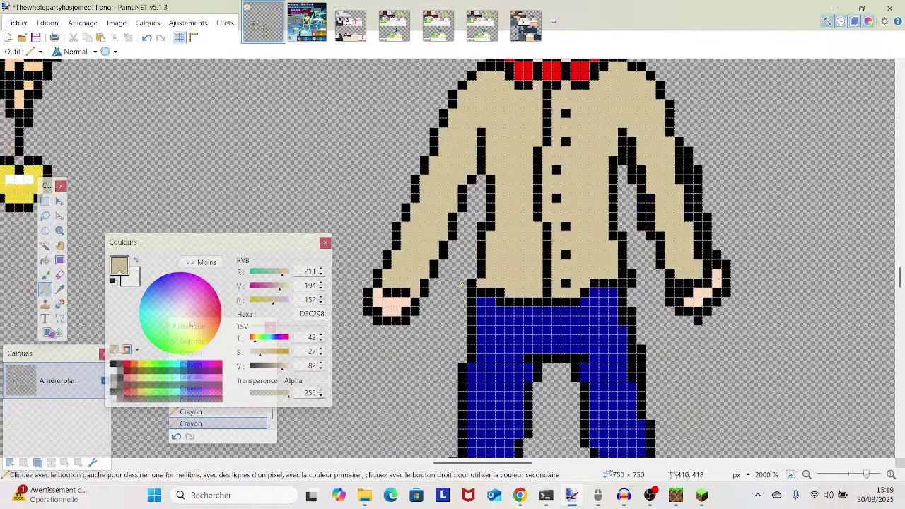
# - Sample the skin colour FFDBC1 from the left hand and pencil over the surplus black there
pyautogui.click(59, 288)
pyautogui.click(393, 302)
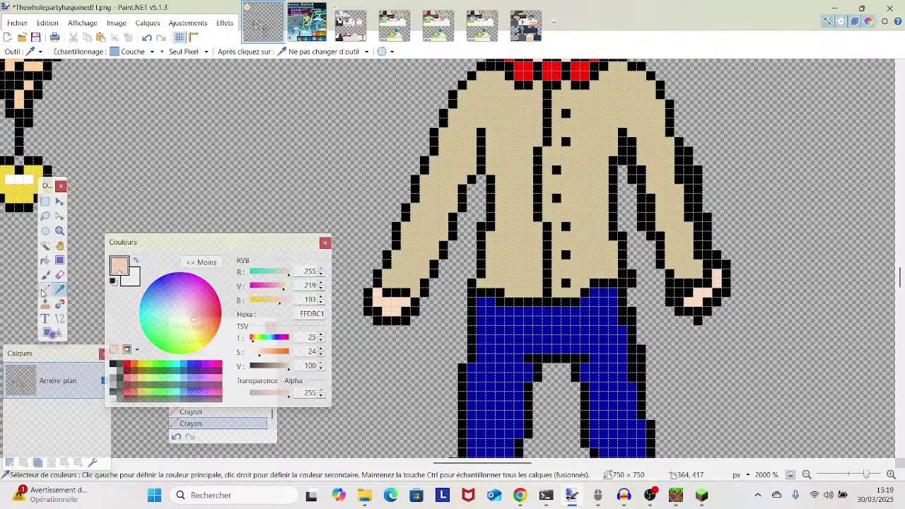
pyautogui.click(44, 289)
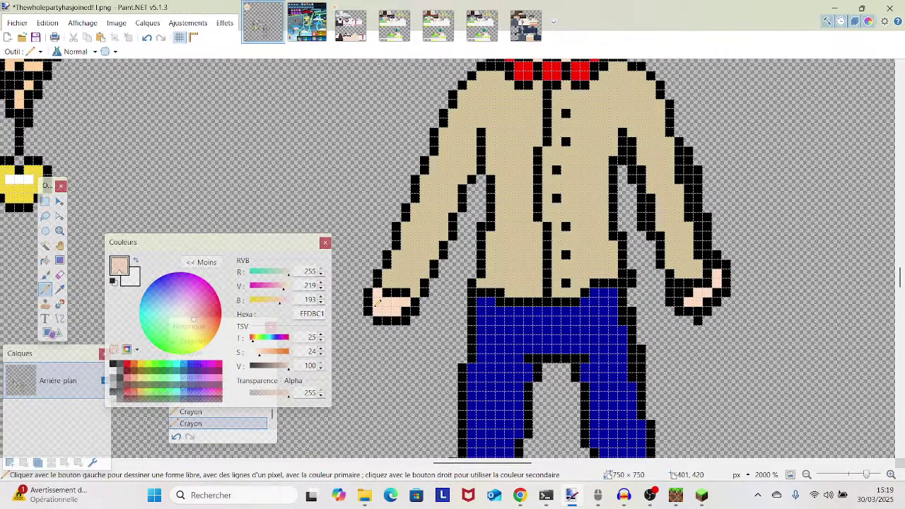
# - Pencil skin colour over the middle of the black line across the neck, undoing the surplus strokes
pyautogui.scroll(3, 430, 299)
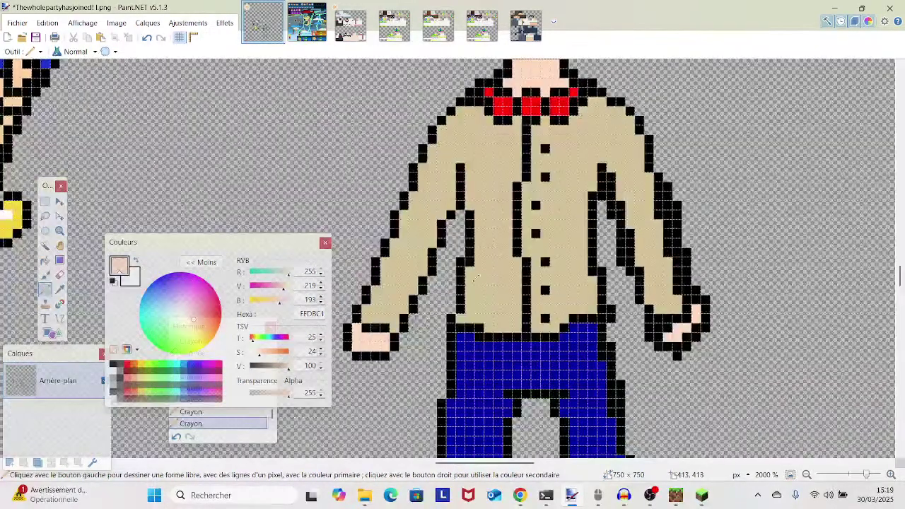
pyautogui.scroll(1, 420, 425)
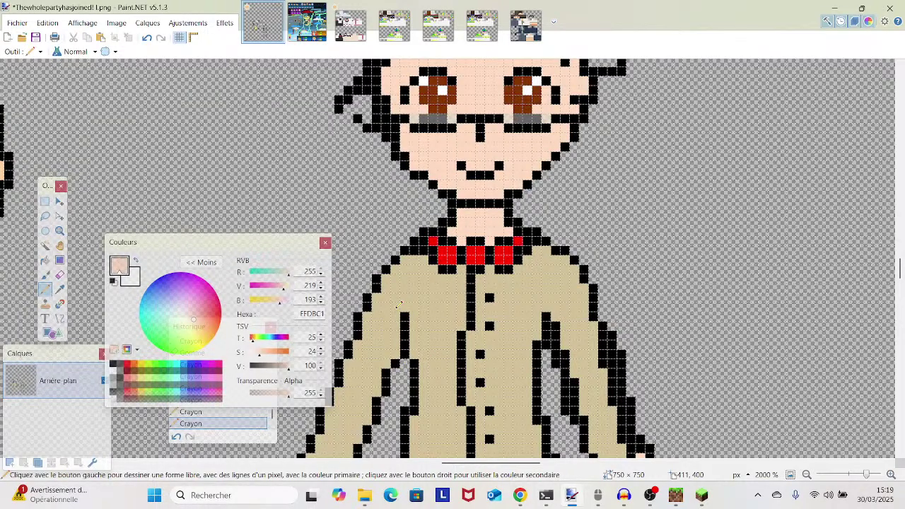
pyautogui.scroll(2, 399, 304)
pyautogui.press('k')
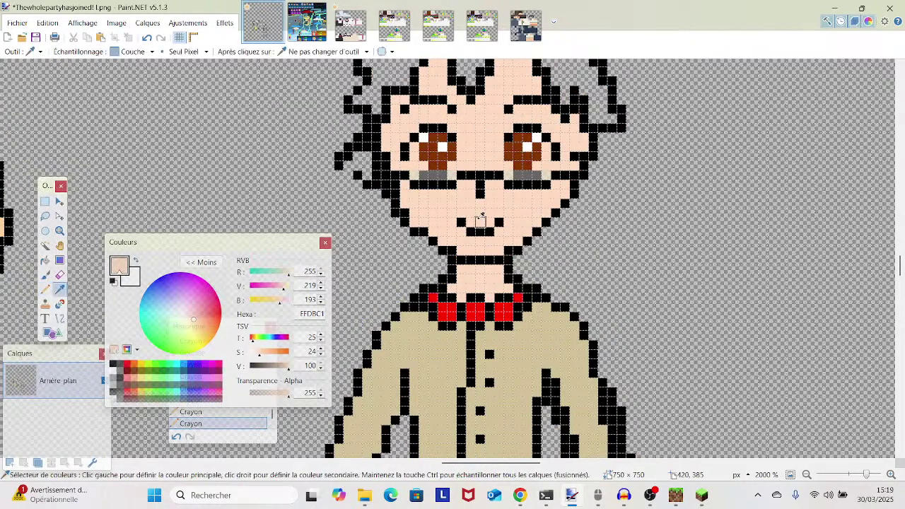
pyautogui.press('p')
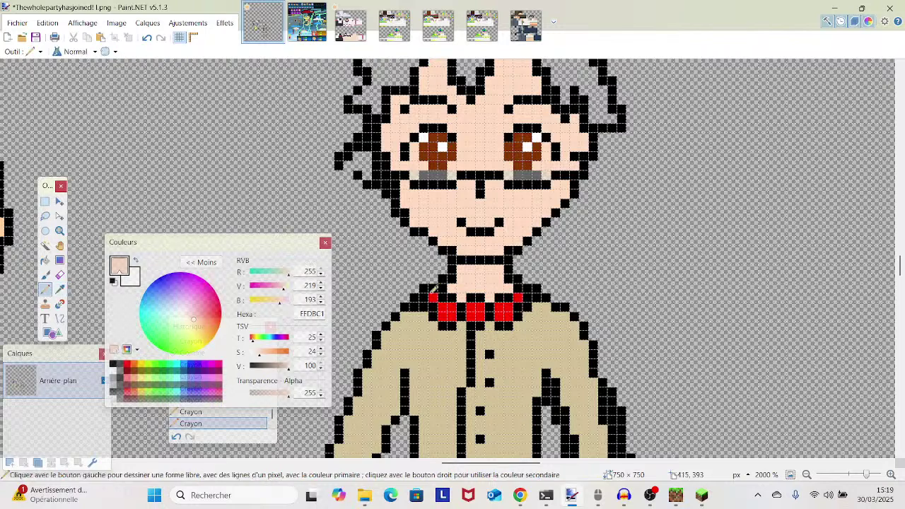
pyautogui.scroll(-4, 512, 281)
pyautogui.scroll(4, 512, 280)
pyautogui.scroll(-3, 428, 271)
pyautogui.scroll(3, 427, 272)
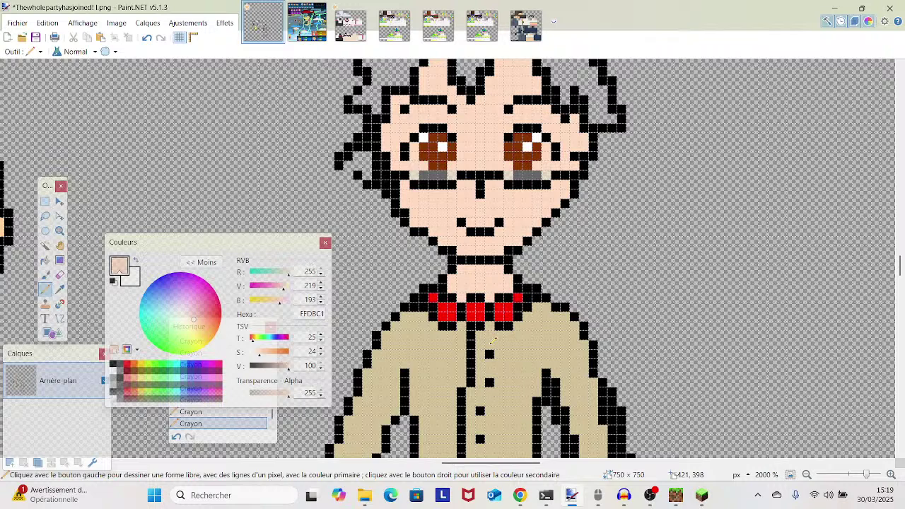
pyautogui.click(482, 261)
pyautogui.moveTo(471, 256); pyautogui.dragTo(492, 253)
pyautogui.click(145, 38)
pyautogui.click(145, 39)
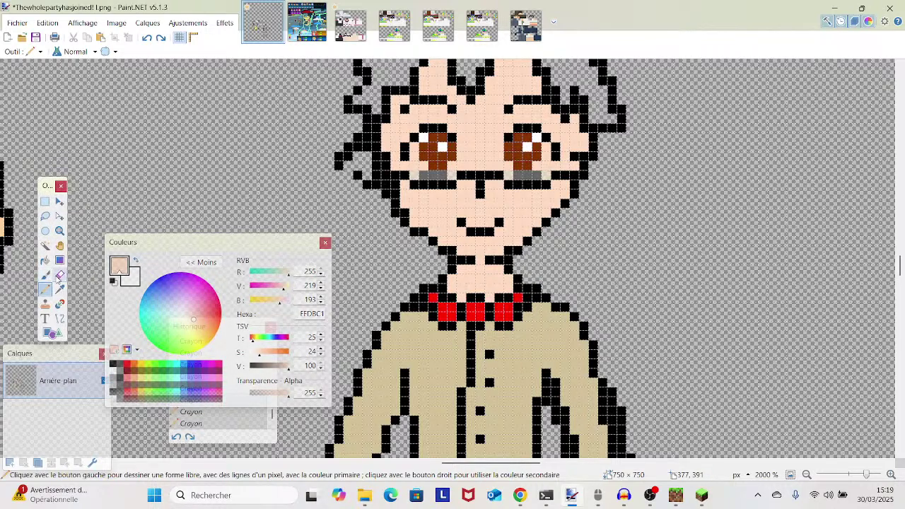
# - Sample the bow tie's red, darken it to D80000, and pencil over the bow tie's upper corner pixels
pyautogui.click(60, 276)
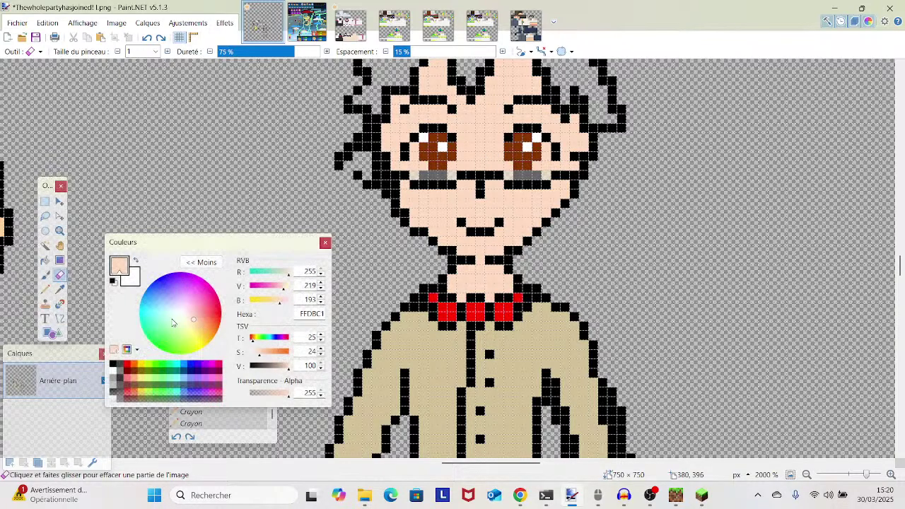
pyautogui.click(59, 289)
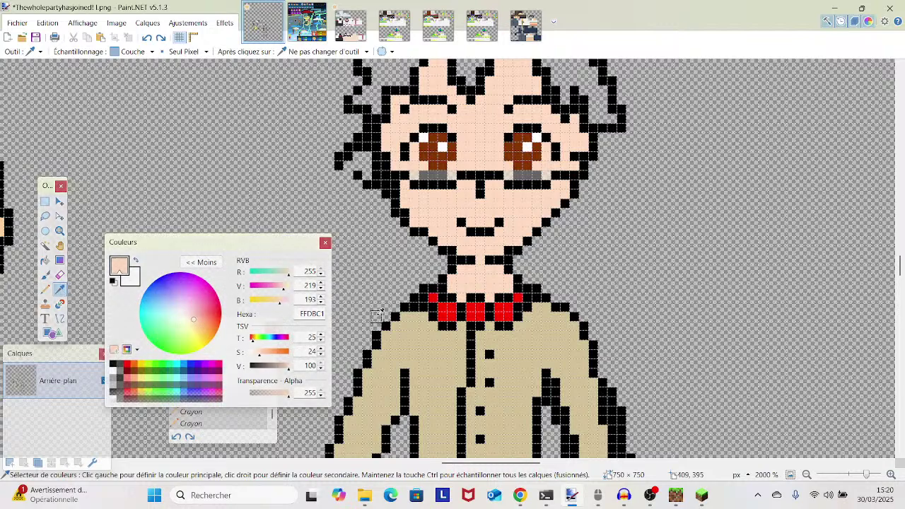
pyautogui.click(453, 308)
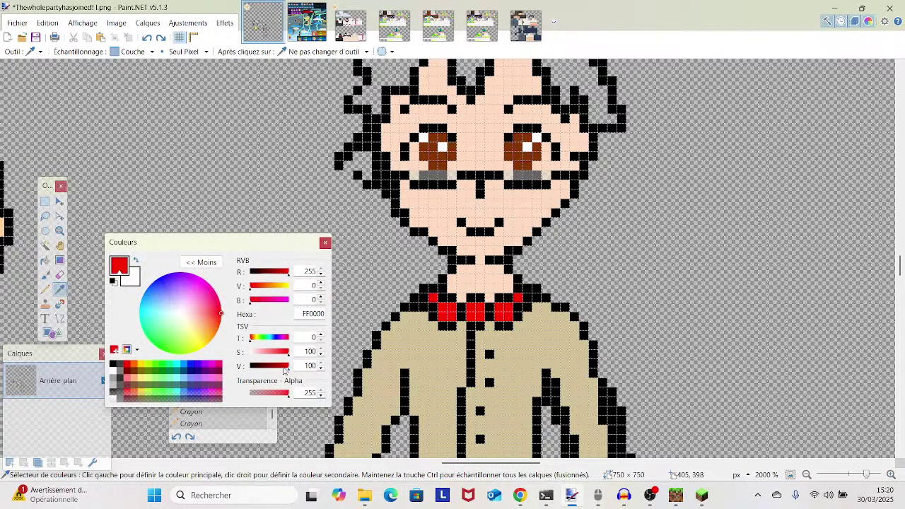
pyautogui.click(45, 290)
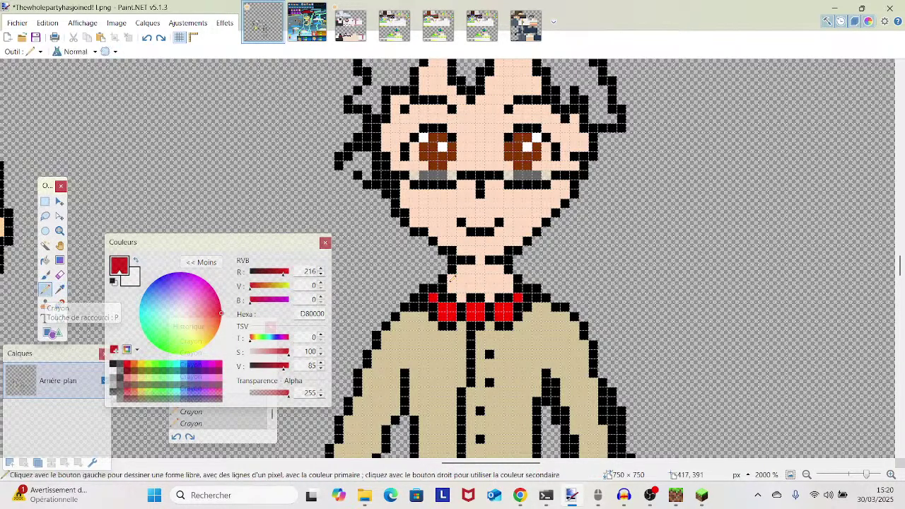
pyautogui.click(442, 295)
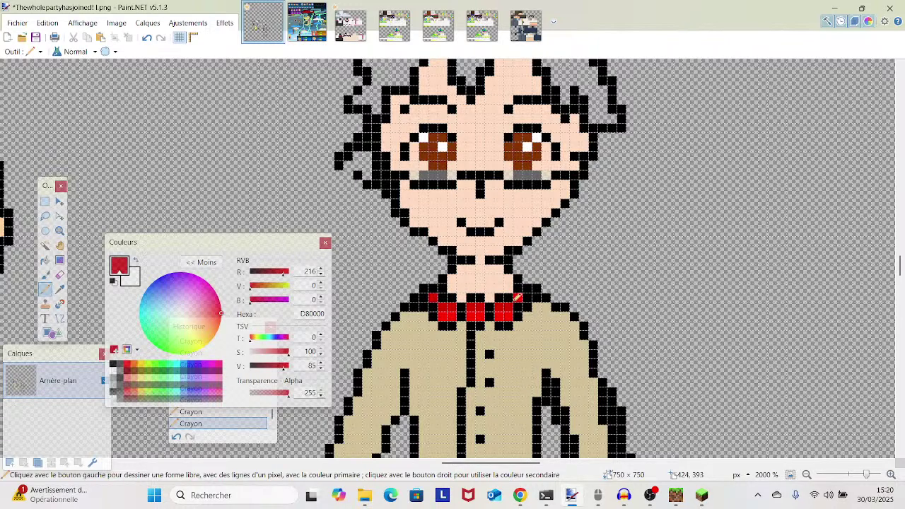
pyautogui.moveTo(373, 283); pyautogui.dragTo(394, 273)
# - Sample the skin colour FFDBC1 from the left hand and pencil over the black pixels inside the right hand
pyautogui.scroll(-7, 459, 275)
pyautogui.scroll(4, 459, 274)
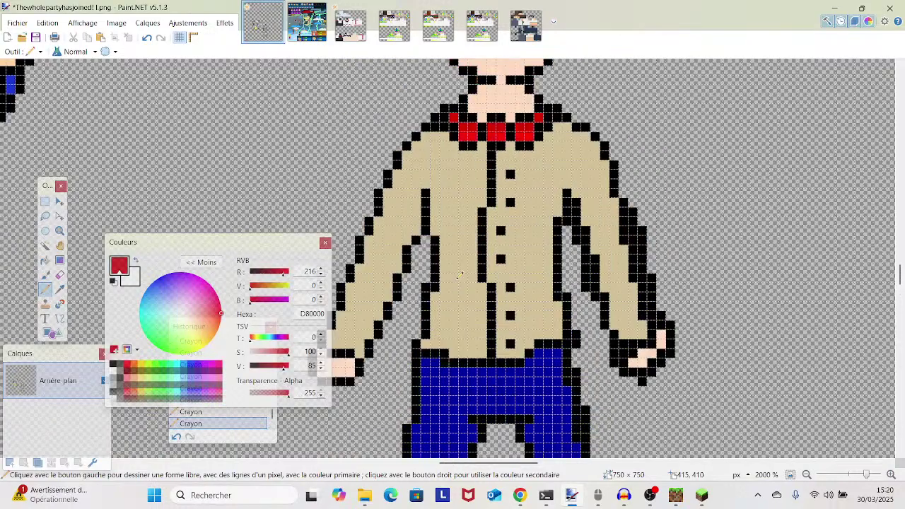
pyautogui.moveTo(462, 301); pyautogui.dragTo(558, 324)
pyautogui.moveTo(446, 327); pyautogui.dragTo(504, 295)
pyautogui.click(59, 288)
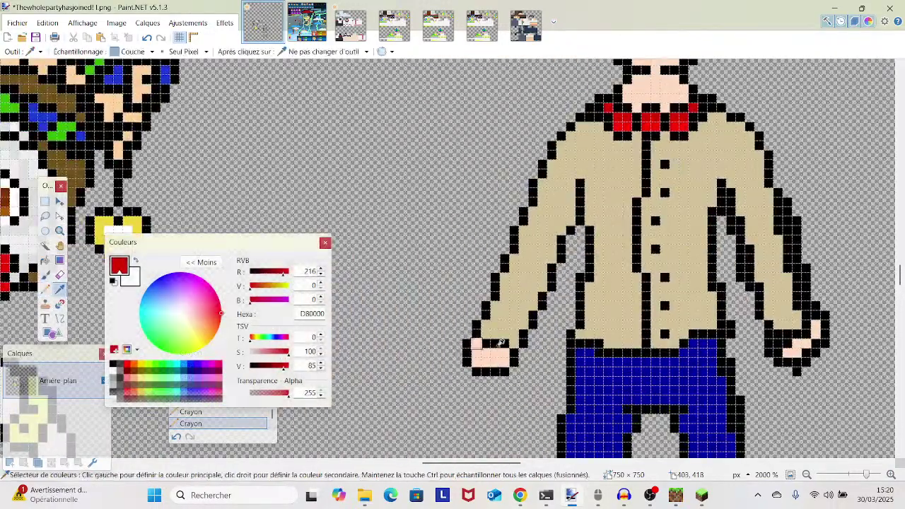
pyautogui.click(482, 361)
pyautogui.click(44, 289)
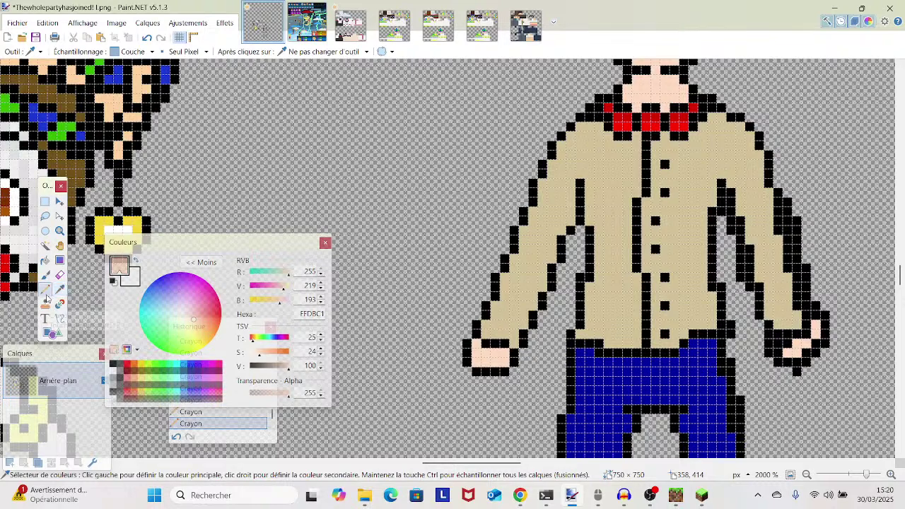
pyautogui.moveTo(791, 351)
pyautogui.mouseDown()
pyautogui.moveTo(778, 351)
pyautogui.moveTo(815, 336)
pyautogui.moveTo(560, 274)
pyautogui.mouseUp()
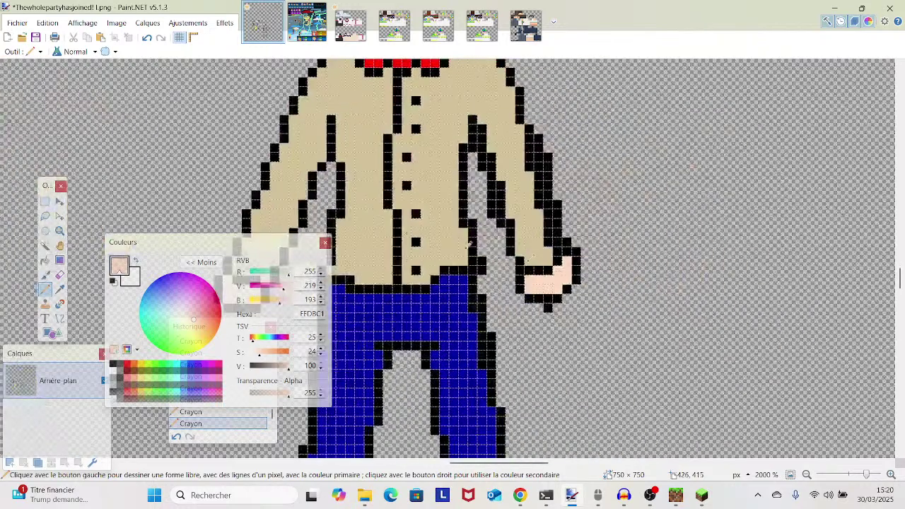
# - Set the primary colour to black and pencil in the right hand's inner edge below the cuff
pyautogui.click(59, 288)
pyautogui.click(113, 282)
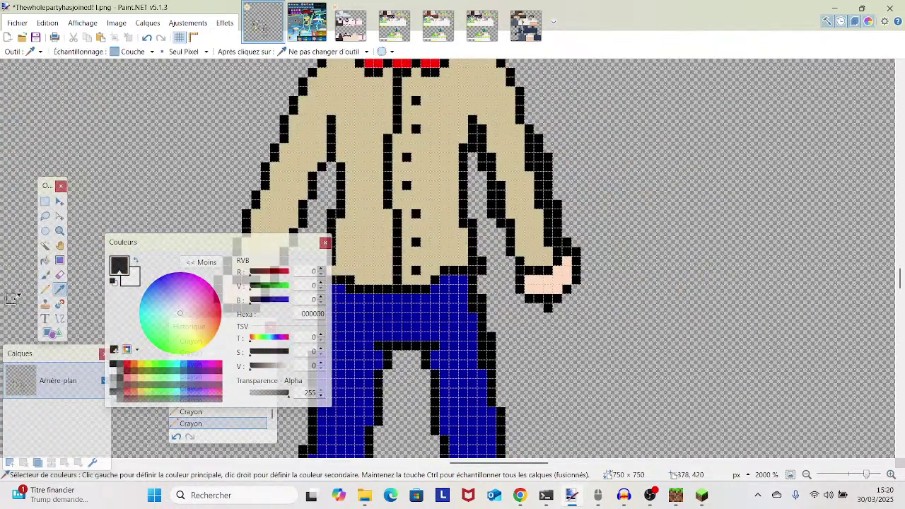
pyautogui.click(45, 289)
pyautogui.moveTo(535, 282)
pyautogui.mouseDown()
pyautogui.moveTo(527, 280)
pyautogui.moveTo(538, 287)
pyautogui.mouseUp()
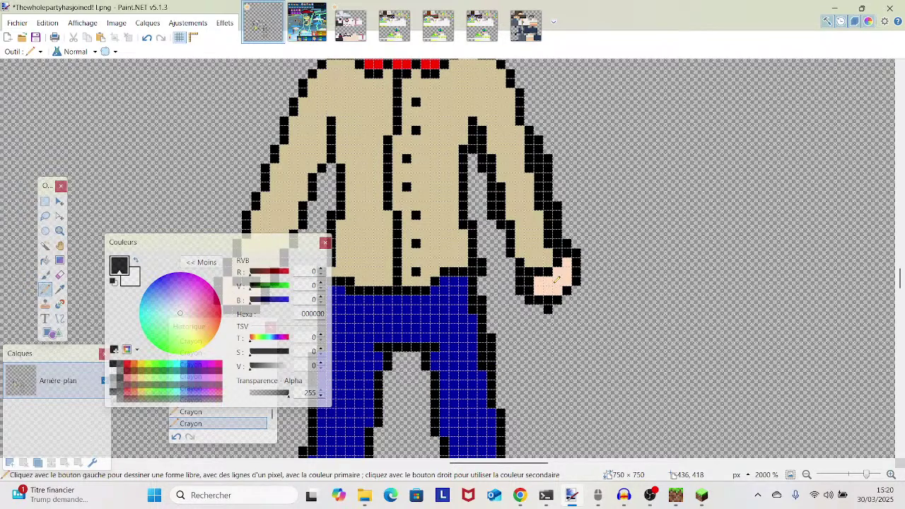
# - Sample the shirt's beige D3C298 and pencil over the surplus black pixels beside the right armpit
pyautogui.press('k')
pyautogui.click(369, 168)
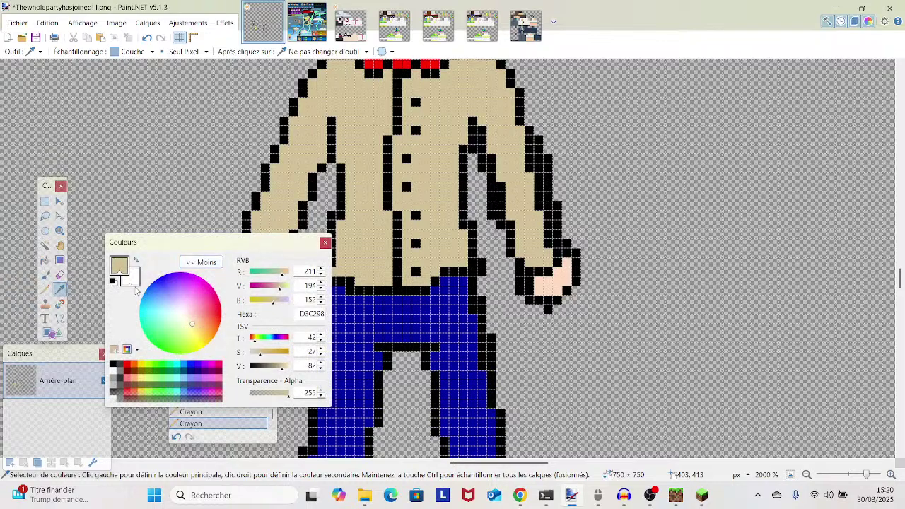
pyautogui.click(46, 289)
pyautogui.moveTo(380, 203); pyautogui.dragTo(395, 176)
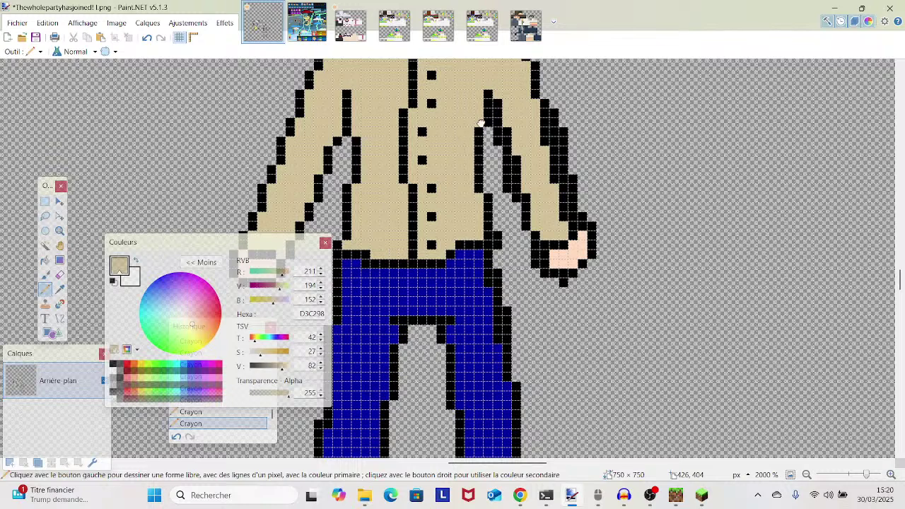
pyautogui.moveTo(504, 99); pyautogui.dragTo(504, 122)
pyautogui.click(510, 134)
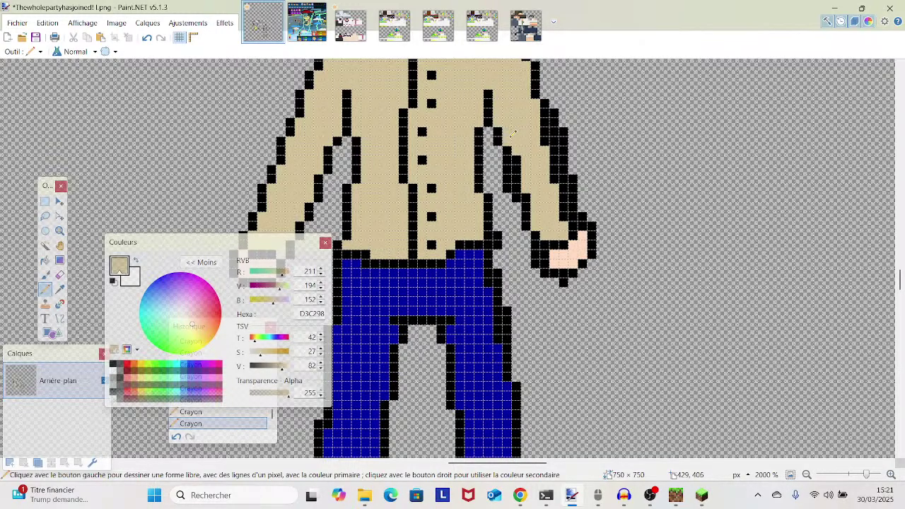
# - Pencil beige over the doubled black outline along the right sleeve's inner forearm
pyautogui.moveTo(527, 157)
pyautogui.mouseDown()
pyautogui.moveTo(508, 282)
pyautogui.moveTo(527, 289)
pyautogui.moveTo(686, 285)
pyautogui.moveTo(516, 251)
pyautogui.mouseUp()
pyautogui.click(529, 196)
pyautogui.scroll(1, 513, 255)
pyautogui.scroll(-4, 520, 252)
pyautogui.scroll(4, 527, 249)
pyautogui.moveTo(536, 245)
pyautogui.mouseDown()
pyautogui.moveTo(805, 197)
pyautogui.moveTo(589, 253)
pyautogui.mouseUp()
pyautogui.moveTo(866, 475)
pyautogui.mouseDown()
pyautogui.moveTo(854, 477)
pyautogui.moveTo(870, 472)
pyautogui.mouseUp()
pyautogui.scroll(-2, 750, 276)
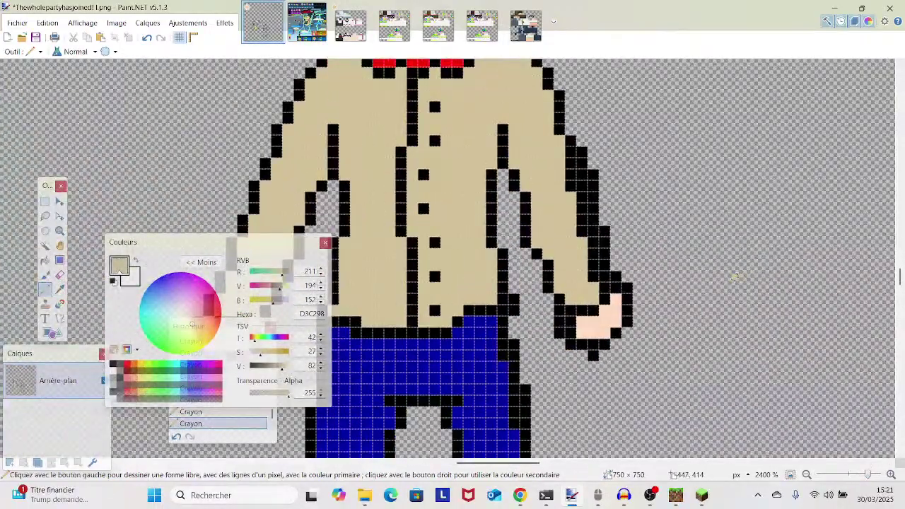
# - Sample the trousers' blue 0000A0 and pencil over the surplus black pixels at the right hip
pyautogui.scroll(-4, 736, 277)
pyautogui.scroll(3, 735, 278)
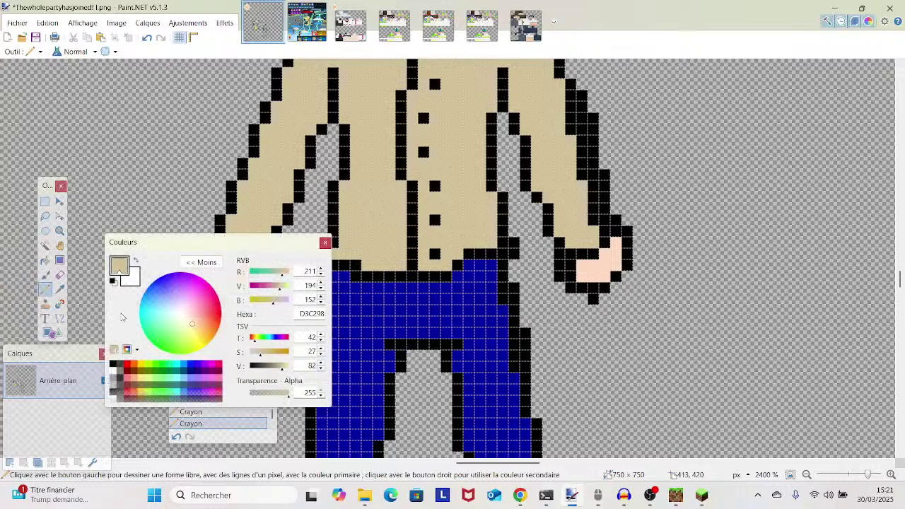
pyautogui.click(60, 288)
pyautogui.click(413, 329)
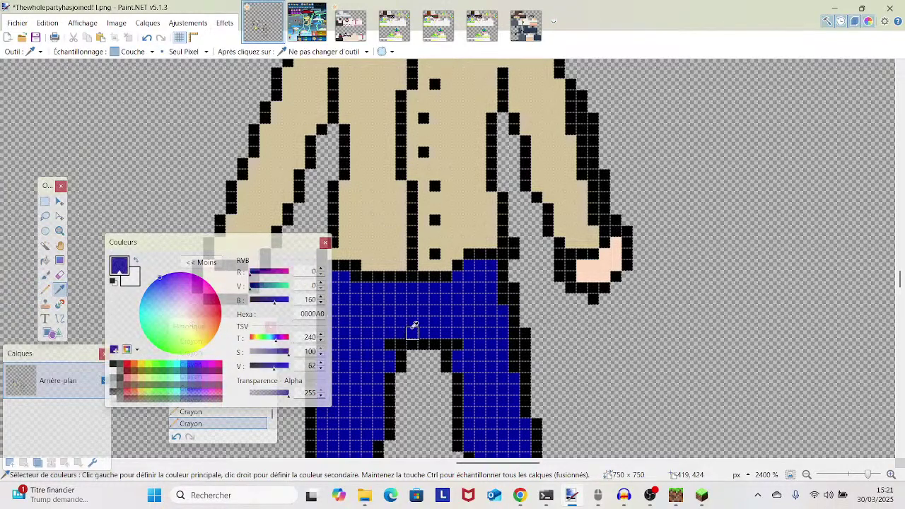
pyautogui.click(46, 290)
pyautogui.moveTo(504, 313); pyautogui.dragTo(505, 289)
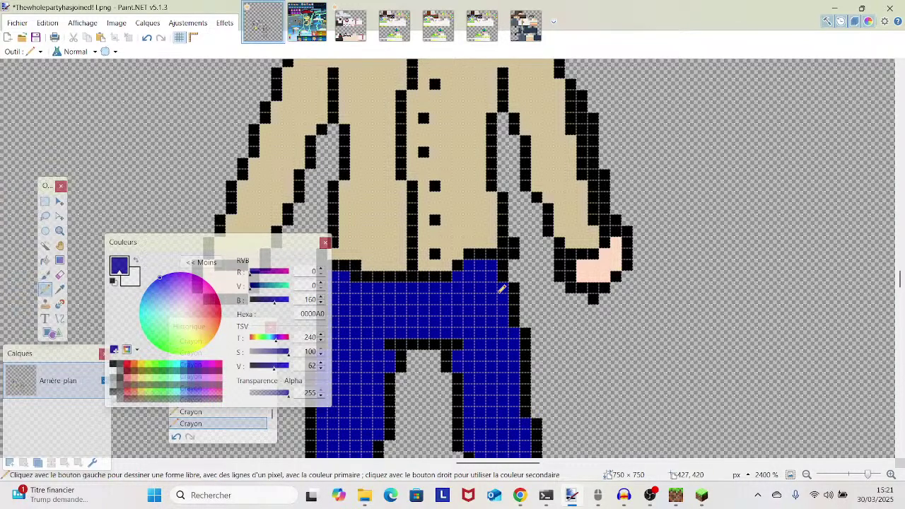
# - Erase the surplus outline pixels beside the shirt's right hem and pencil blue over the extra black at the left waist
pyautogui.click(60, 275)
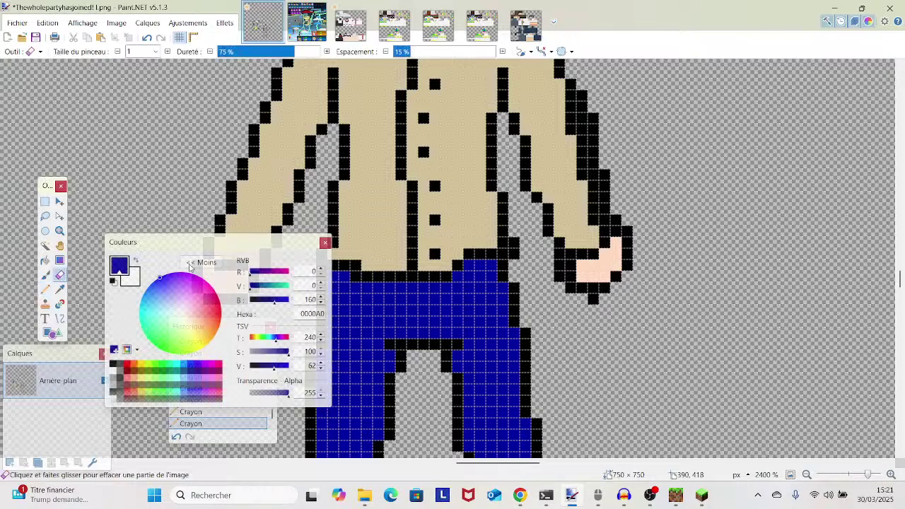
pyautogui.moveTo(514, 242)
pyautogui.mouseDown()
pyautogui.moveTo(511, 257)
pyautogui.moveTo(535, 247)
pyautogui.mouseUp()
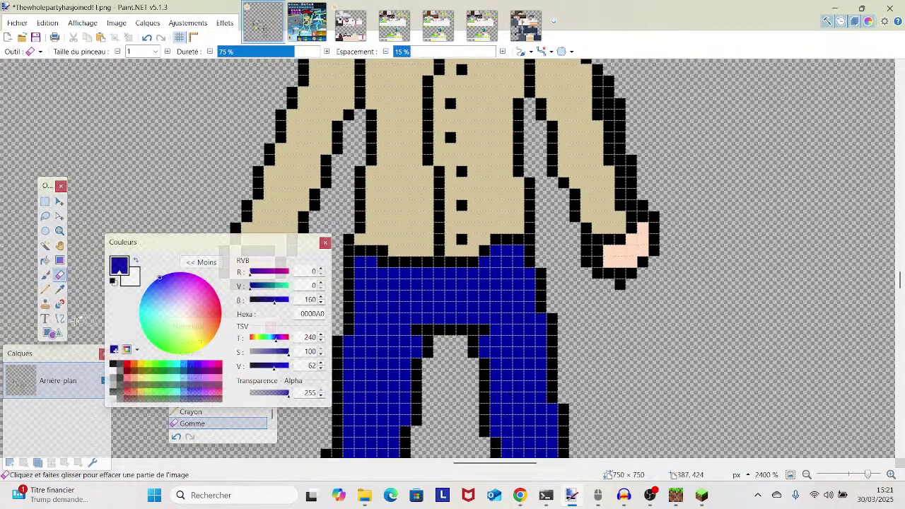
pyautogui.click(45, 290)
pyautogui.click(384, 260)
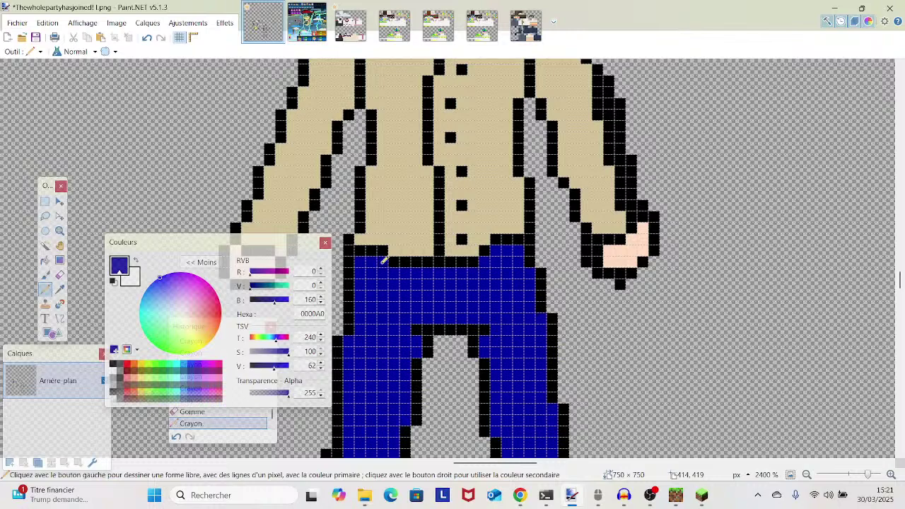
pyautogui.scroll(-3, 383, 260)
pyautogui.scroll(5, 382, 260)
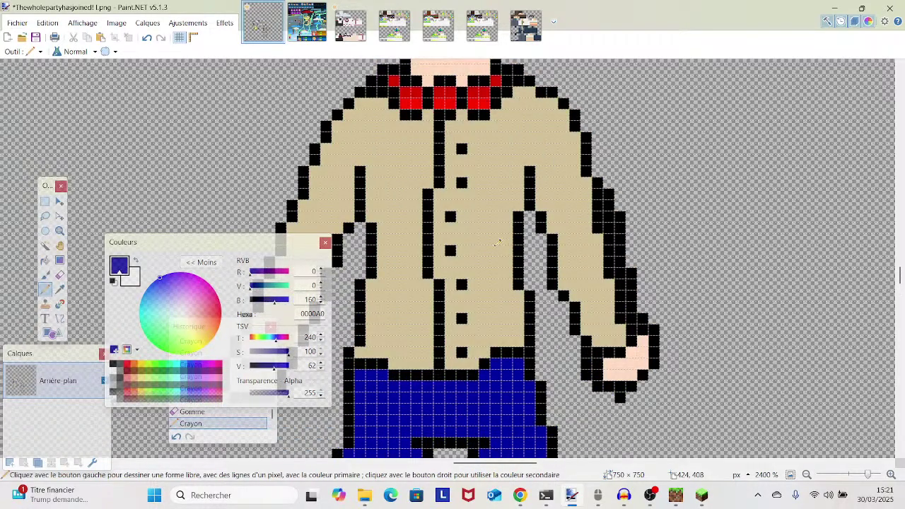
pyautogui.scroll(-2, 468, 353)
pyautogui.moveTo(468, 353); pyautogui.dragTo(491, 454)
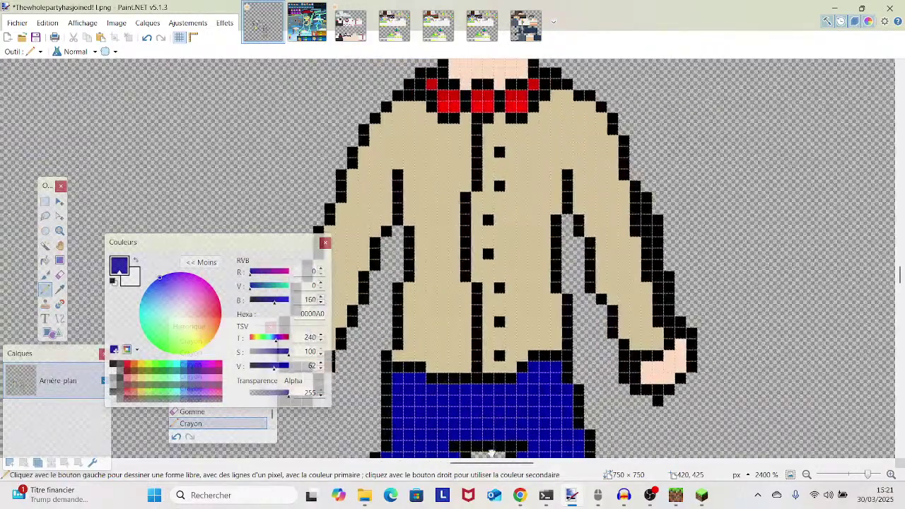
pyautogui.moveTo(447, 294); pyautogui.dragTo(464, 349)
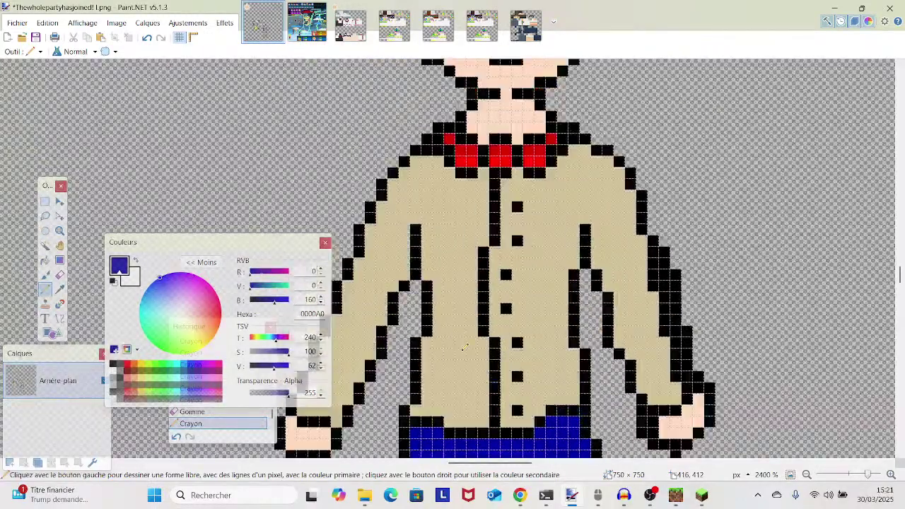
# - Pencil blue 0000A0 over the surplus black pixel on the left trouser leg's outer outline near the knee
pyautogui.scroll(-1, 464, 348)
pyautogui.scroll(-9, 464, 347)
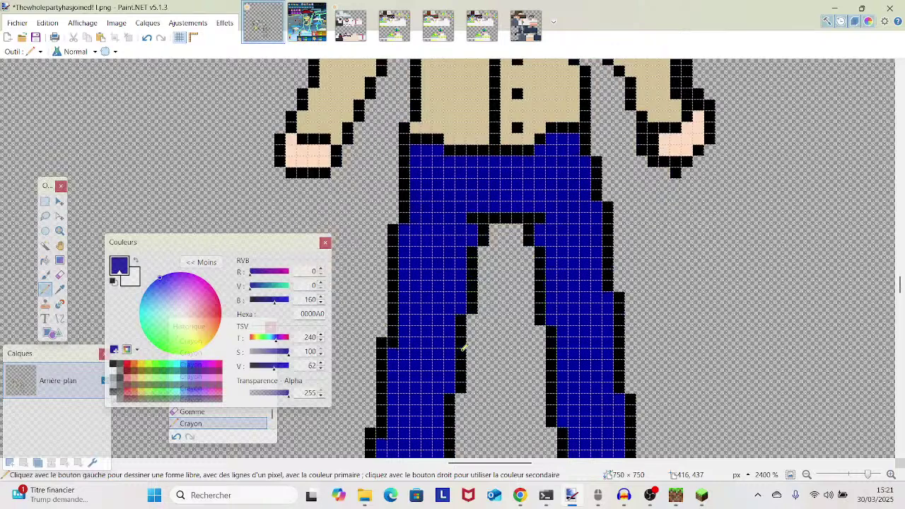
pyautogui.scroll(5, 463, 348)
pyautogui.scroll(-1, 464, 348)
pyautogui.scroll(1, 456, 347)
pyautogui.click(397, 343)
pyautogui.scroll(-2, 392, 338)
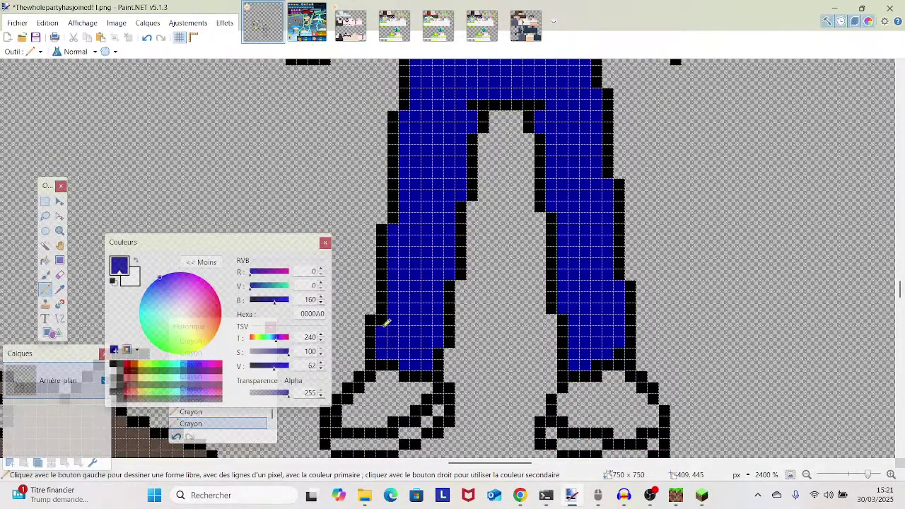
pyautogui.scroll(-1, 516, 338)
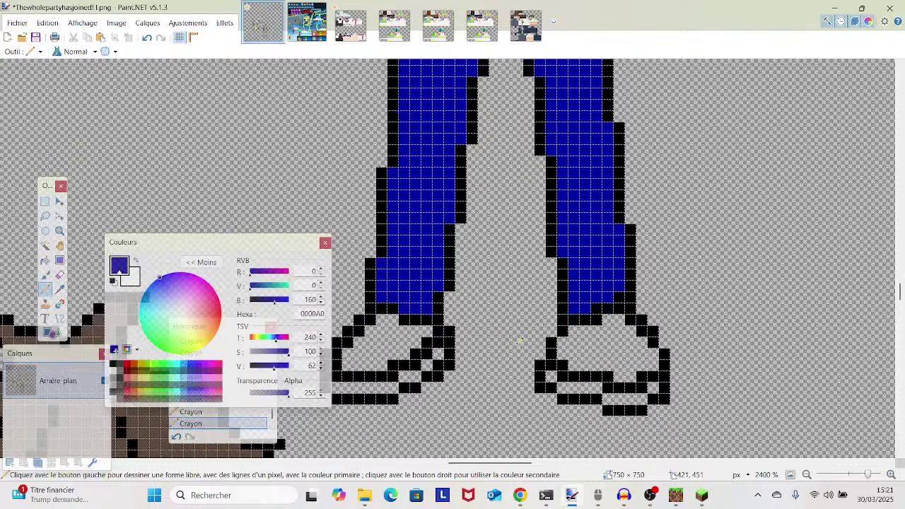
# - Try to thin the right sleeve's doubled outer outline by pencilling the shirt's beige D3C298 over its inner black pixels
pyautogui.scroll(8, 518, 339)
pyautogui.scroll(-2, 520, 342)
pyautogui.scroll(3, 520, 341)
pyautogui.scroll(-4, 519, 341)
pyautogui.scroll(3, 519, 343)
pyautogui.scroll(-3, 518, 343)
pyautogui.moveTo(518, 350); pyautogui.dragTo(328, 340)
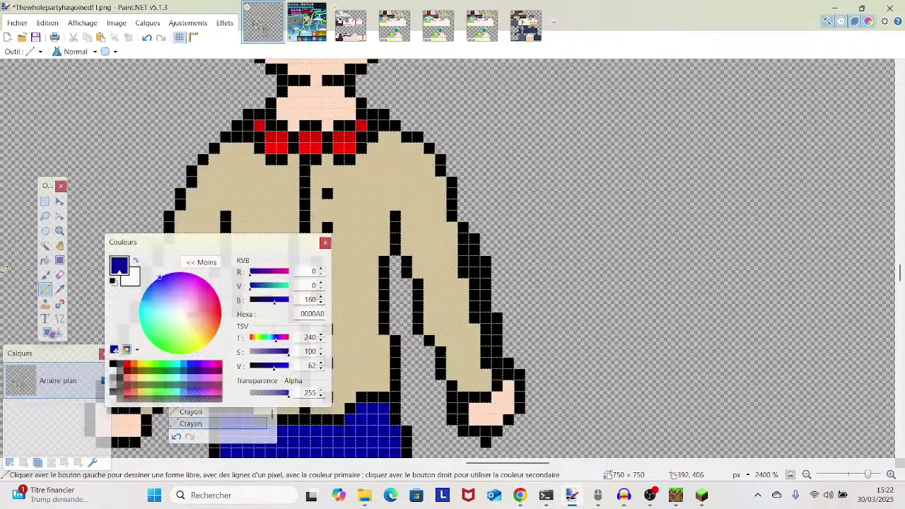
pyautogui.click(59, 288)
pyautogui.click(429, 261)
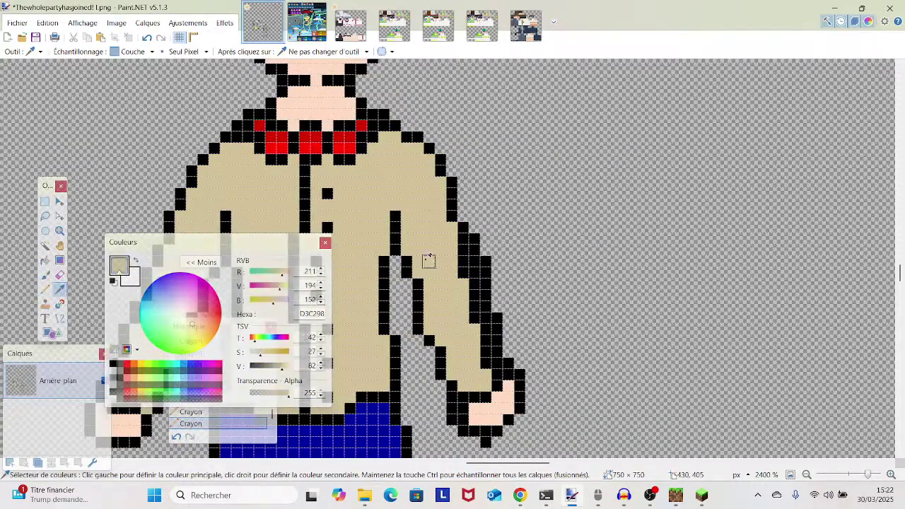
pyautogui.moveTo(382, 260); pyautogui.dragTo(599, 211)
pyautogui.click(45, 289)
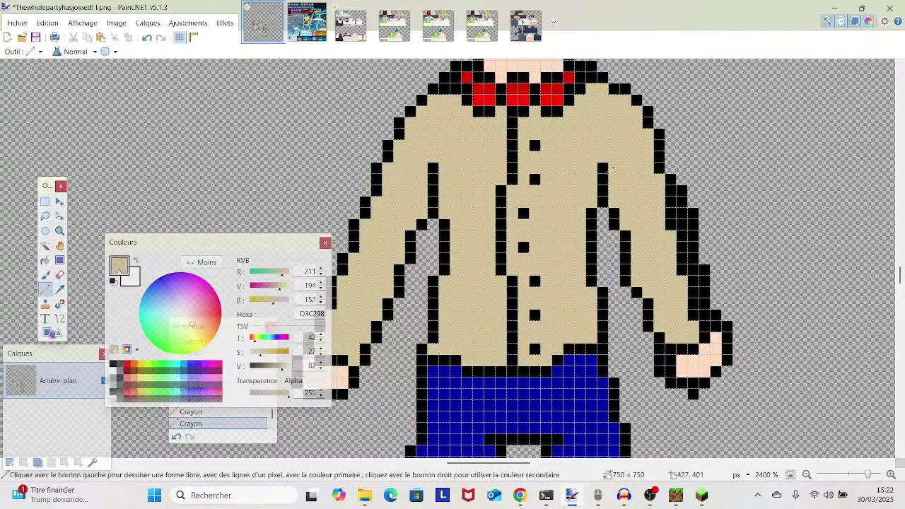
pyautogui.moveTo(678, 187); pyautogui.dragTo(672, 228)
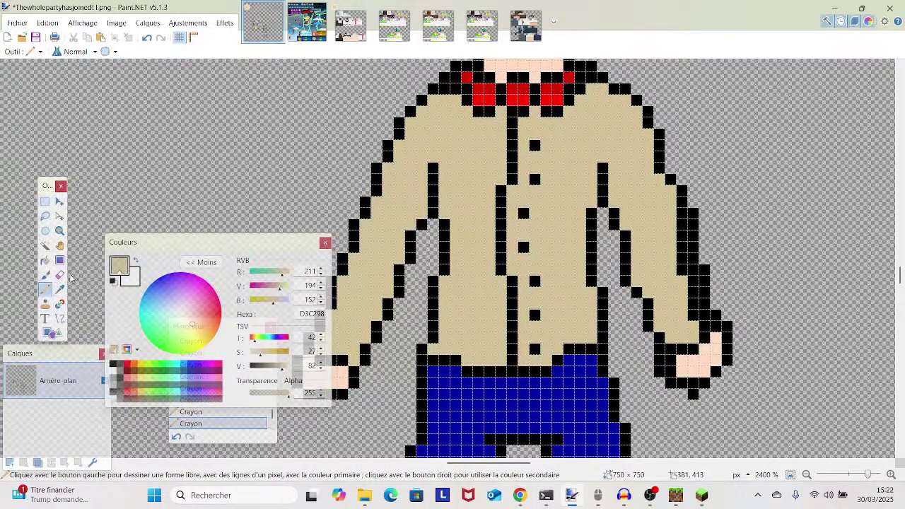
pyautogui.click(145, 37)
# - Erase the surplus outer black pixels down the right sleeve's outline and around the right hand
pyautogui.click(59, 274)
pyautogui.moveTo(640, 186)
pyautogui.mouseDown()
pyautogui.moveTo(672, 200)
pyautogui.moveTo(681, 190)
pyautogui.moveTo(683, 224)
pyautogui.moveTo(697, 208)
pyautogui.moveTo(693, 264)
pyautogui.moveTo(708, 300)
pyautogui.moveTo(692, 286)
pyautogui.moveTo(694, 308)
pyautogui.mouseUp()
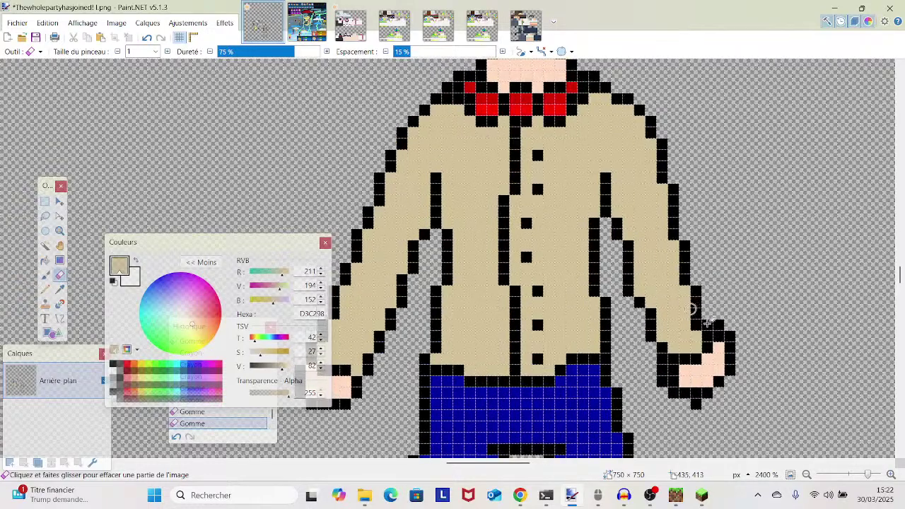
pyautogui.moveTo(871, 474)
pyautogui.mouseDown()
pyautogui.moveTo(858, 477)
pyautogui.moveTo(871, 474)
pyautogui.mouseUp()
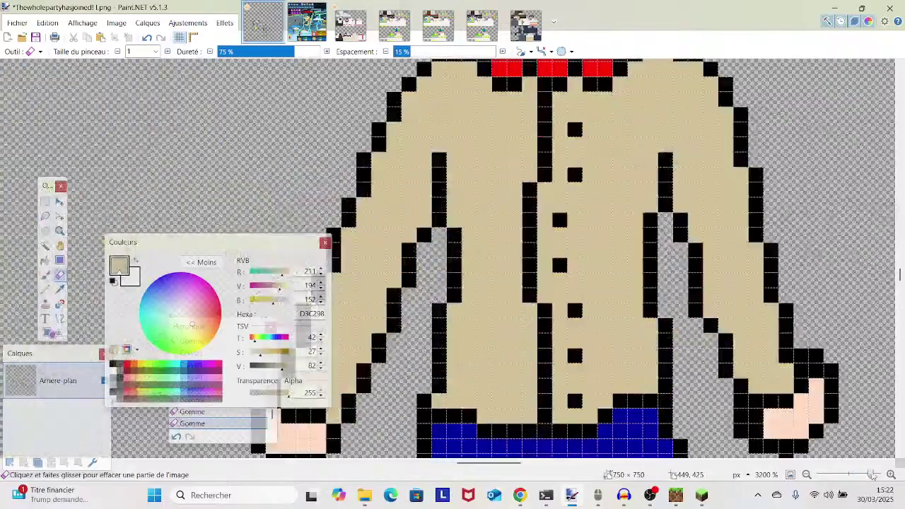
pyautogui.moveTo(827, 396); pyautogui.dragTo(697, 252)
pyautogui.moveTo(525, 272)
pyautogui.mouseDown()
pyautogui.moveTo(707, 244)
pyautogui.moveTo(676, 300)
pyautogui.moveTo(902, 8)
pyautogui.moveTo(236, 240)
pyautogui.moveTo(339, 259)
pyautogui.moveTo(528, 338)
pyautogui.moveTo(607, 309)
pyautogui.mouseUp()
pyautogui.moveTo(455, 291); pyautogui.dragTo(342, 268)
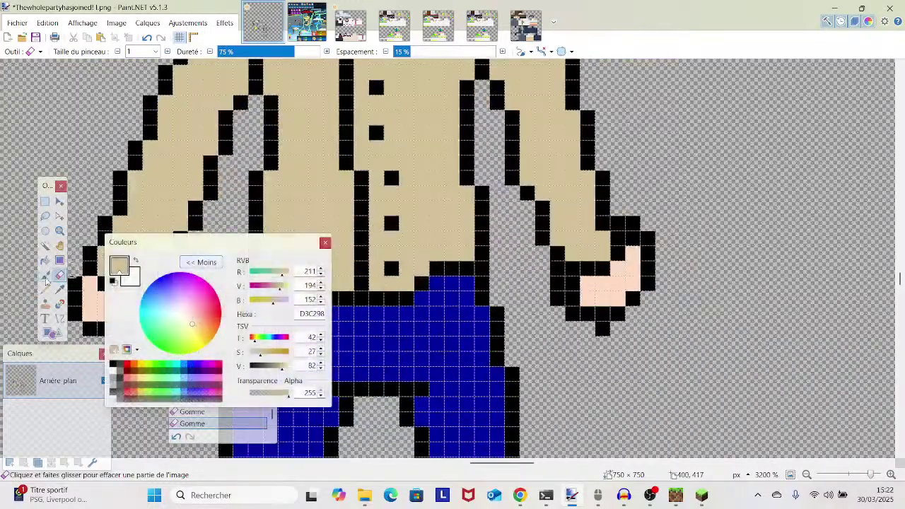
pyautogui.click(60, 290)
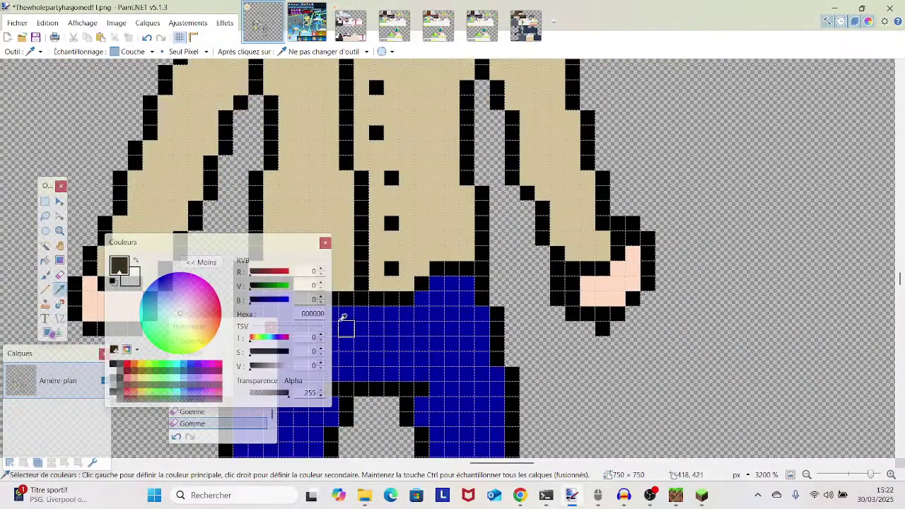
pyautogui.moveTo(398, 314); pyautogui.dragTo(466, 304)
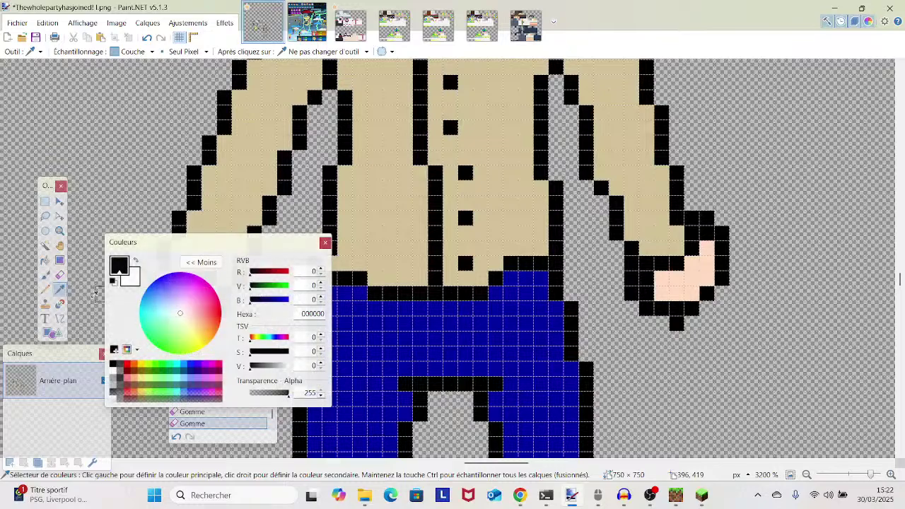
pyautogui.press('e')
pyautogui.moveTo(695, 335); pyautogui.dragTo(510, 299)
pyautogui.scroll(2, 398, 293)
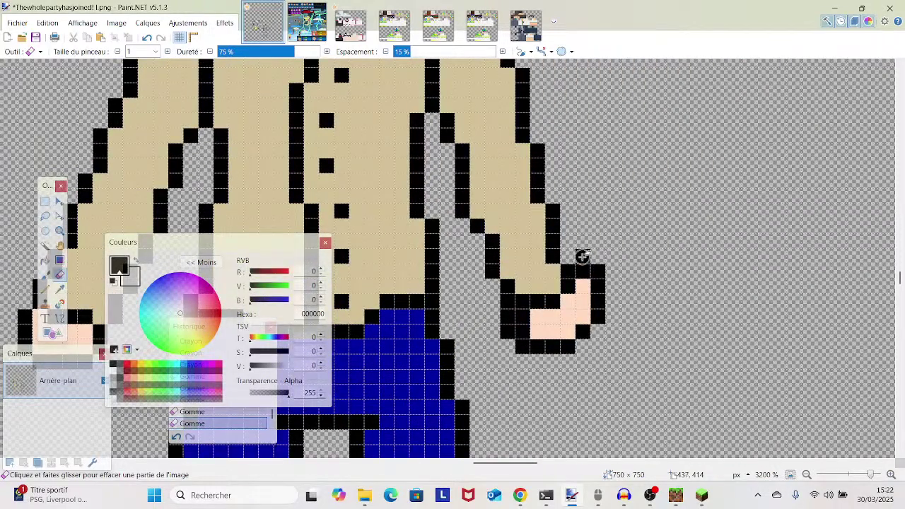
pyautogui.moveTo(522, 310); pyautogui.dragTo(556, 317)
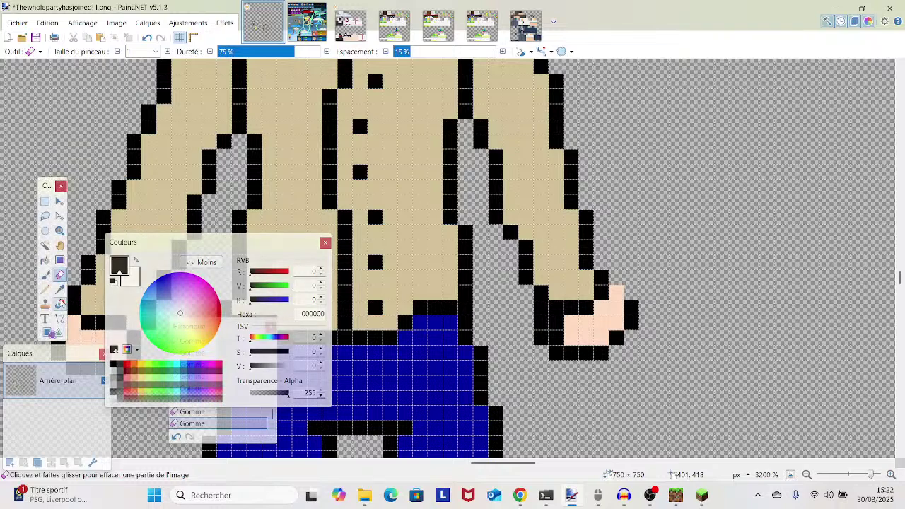
# - Pencil a black 000000 pixel at the upper edge of the right hand to close its outline
pyautogui.press('k')
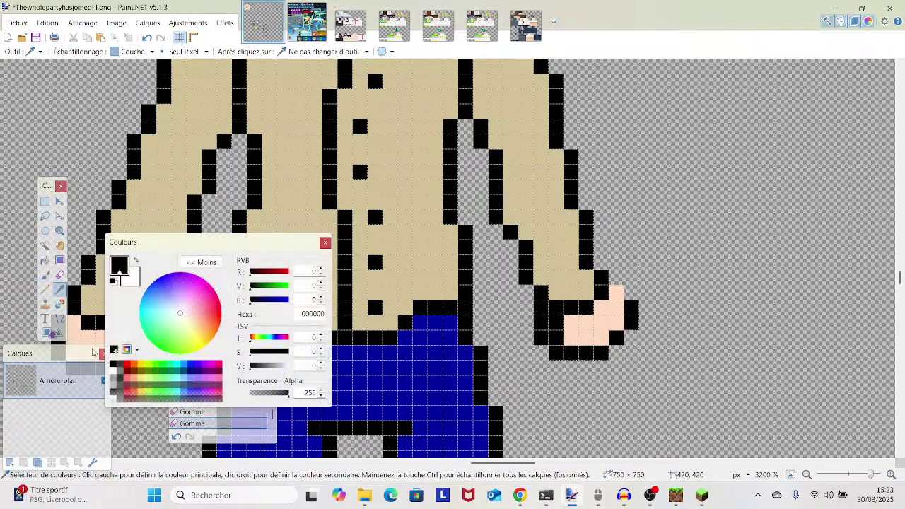
pyautogui.click(45, 289)
pyautogui.click(617, 293)
# - Sample the skin colour FFDBC1 from the left hand and pencil over the doubled black pixels at the right hand's inner edge
pyautogui.scroll(-2, 575, 291)
pyautogui.hscroll(-2, 575, 291)
pyautogui.hscroll(-3, 384, 189)
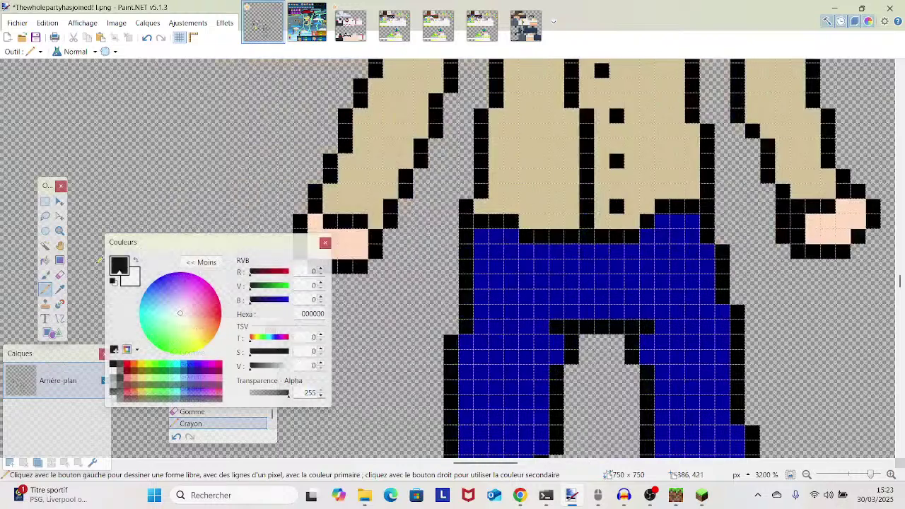
pyautogui.click(60, 289)
pyautogui.click(344, 245)
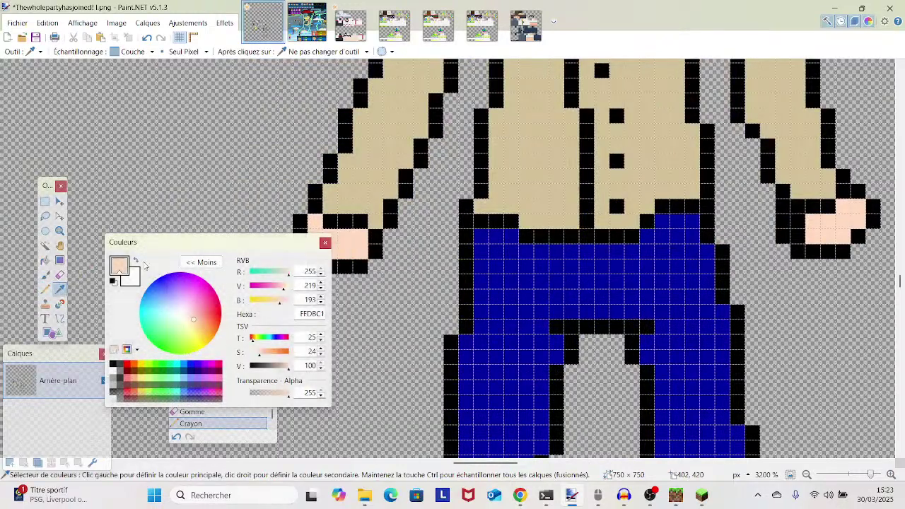
pyautogui.press('p')
pyautogui.moveTo(799, 234); pyautogui.dragTo(800, 223)
# - Touch up the right shoe's left edge by erasing an outline pixel and pencilling in a black 000000 one
pyautogui.moveTo(871, 475)
pyautogui.mouseDown()
pyautogui.moveTo(849, 479)
pyautogui.moveTo(873, 481)
pyautogui.moveTo(860, 482)
pyautogui.mouseUp()
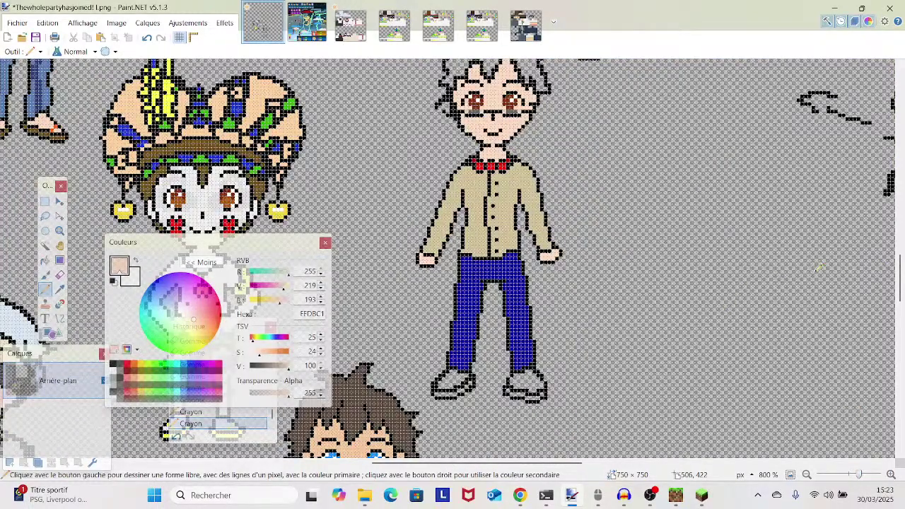
pyautogui.moveTo(785, 286); pyautogui.dragTo(787, 235)
pyautogui.moveTo(860, 476); pyautogui.dragTo(868, 476)
pyautogui.scroll(-3, 798, 353)
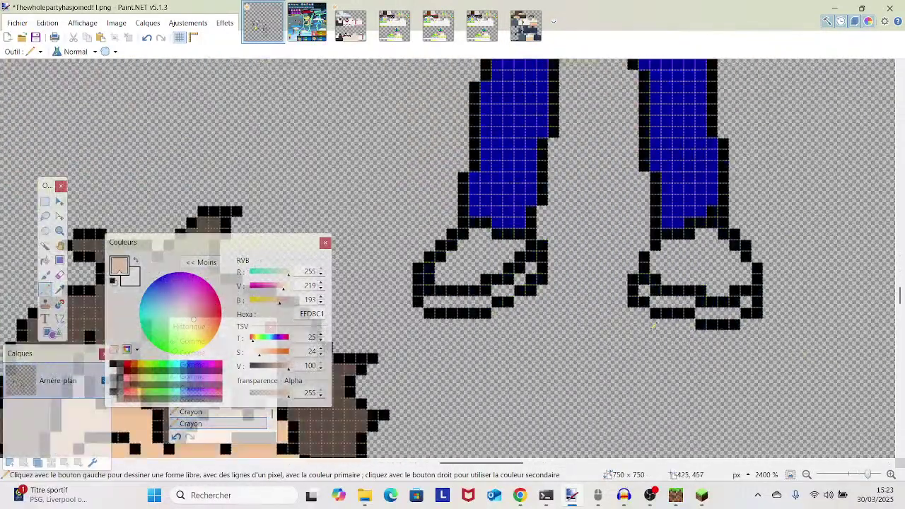
pyautogui.click(59, 274)
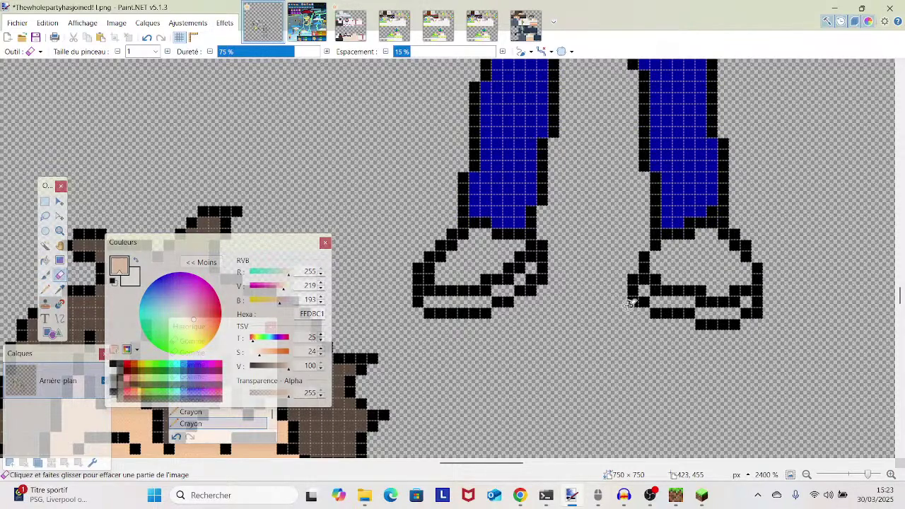
pyautogui.click(59, 290)
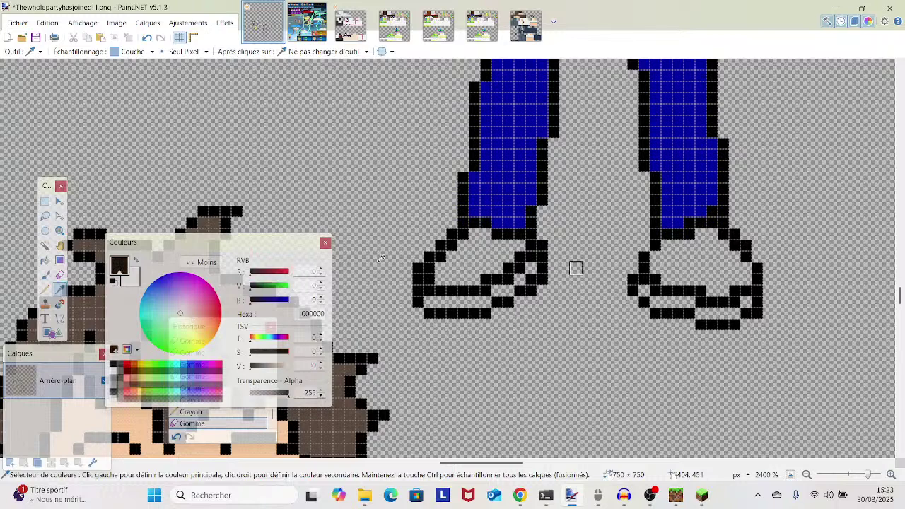
pyautogui.click(632, 280)
pyautogui.click(46, 290)
pyautogui.click(633, 266)
# - Pencil a black pixel diagonally above each end of the trousers' crotch line
pyautogui.scroll(10, 634, 265)
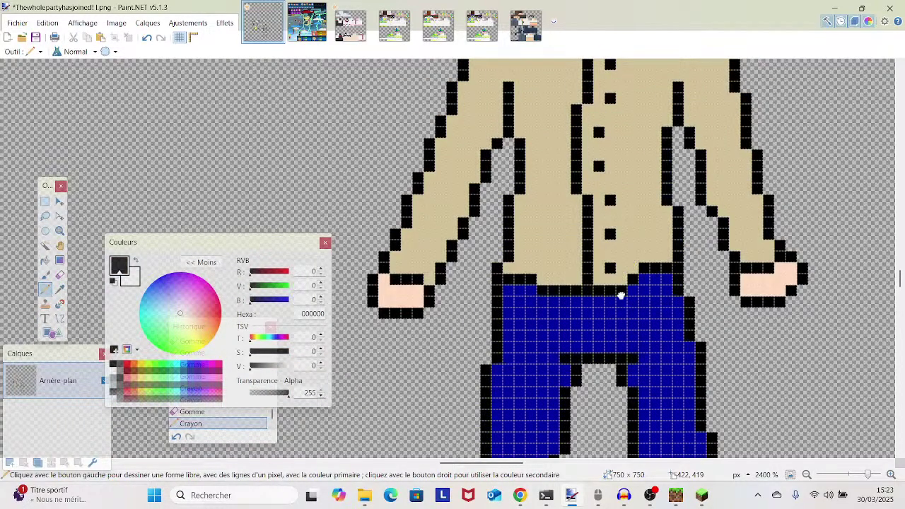
pyautogui.moveTo(620, 295); pyautogui.dragTo(619, 299)
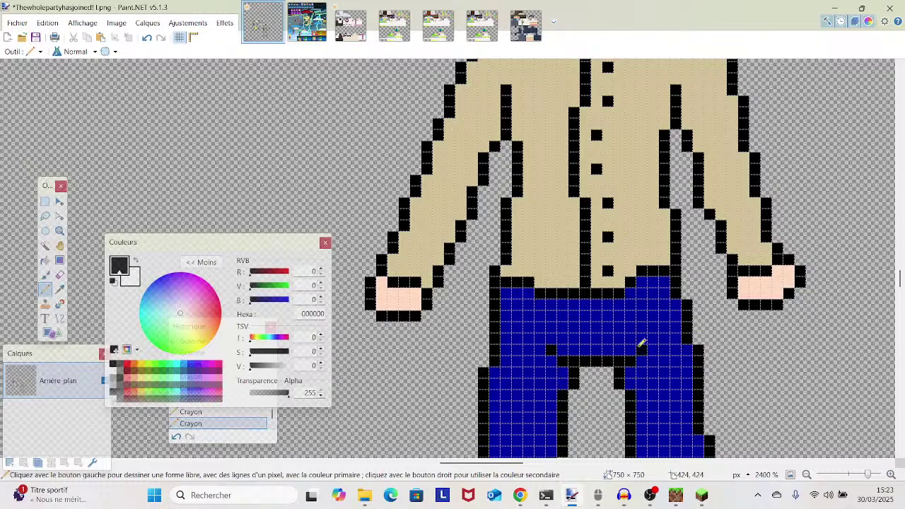
pyautogui.moveTo(868, 474)
pyautogui.mouseDown()
pyautogui.moveTo(845, 475)
pyautogui.moveTo(860, 480)
pyautogui.mouseUp()
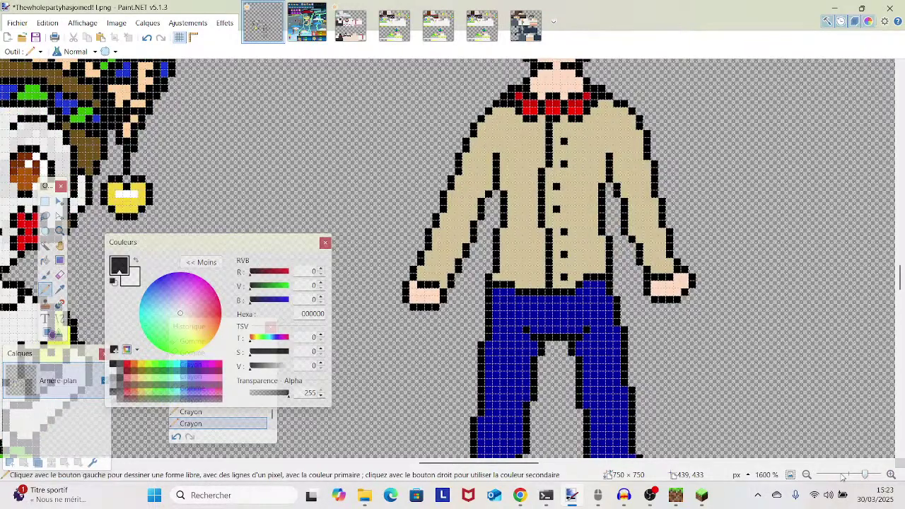
pyautogui.moveTo(848, 481); pyautogui.dragTo(862, 487)
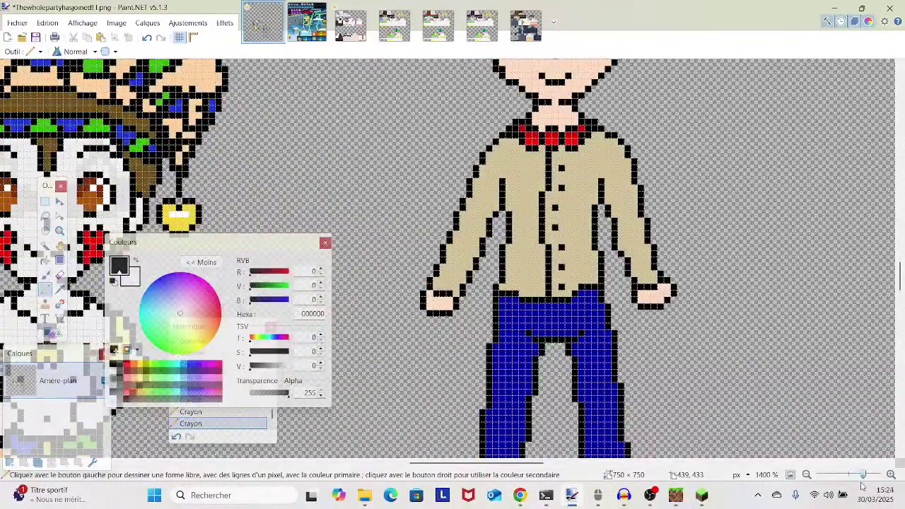
# - Sample the grey-blue 546070 from the trousers of the brown-haired character in the dark blue jacket
pyautogui.moveTo(758, 326); pyautogui.dragTo(740, 366)
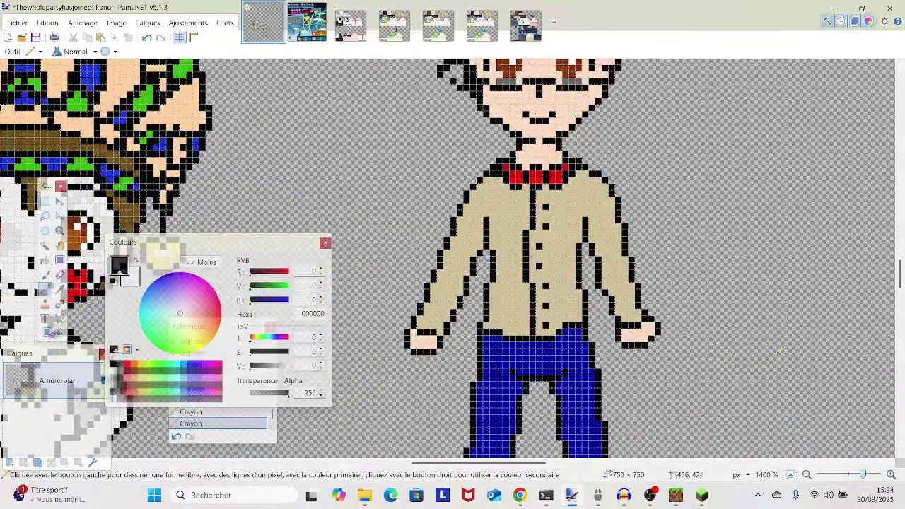
pyautogui.moveTo(748, 325); pyautogui.dragTo(797, 240)
pyautogui.moveTo(790, 399); pyautogui.dragTo(796, 283)
pyautogui.moveTo(534, 259); pyautogui.dragTo(533, 316)
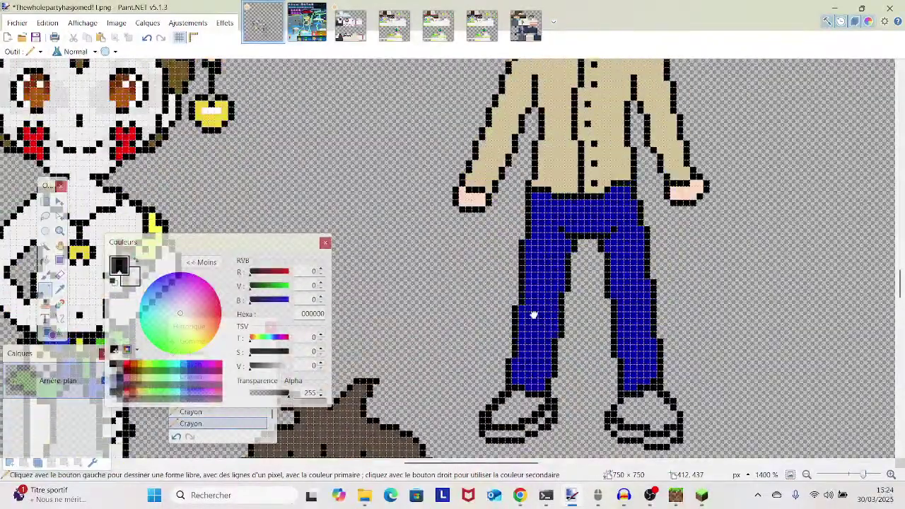
pyautogui.click(60, 289)
pyautogui.hscroll(-5, 596, 199)
pyautogui.scroll(-5, 596, 199)
pyautogui.scroll(-4, 736, 227)
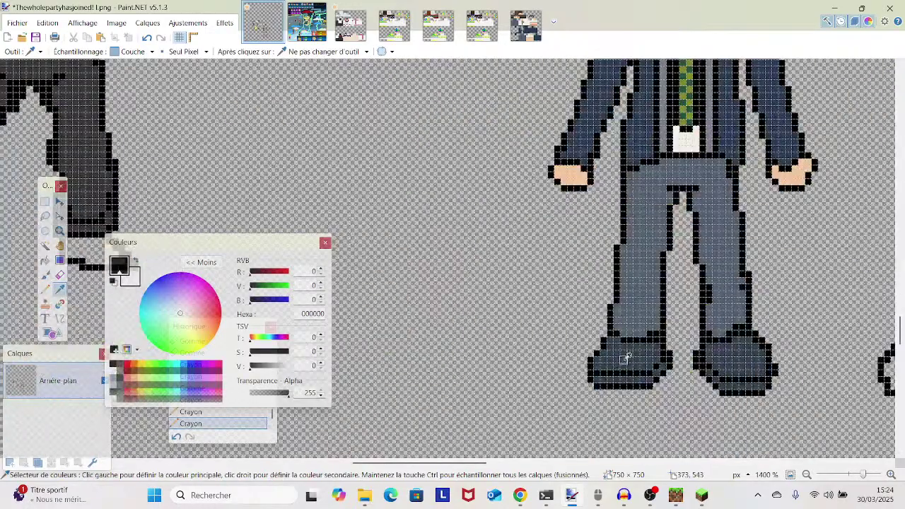
pyautogui.click(631, 320)
# - Fill the upper part of the left shoe below the blue trousers with the sampled grey-blue
pyautogui.scroll(6, 631, 321)
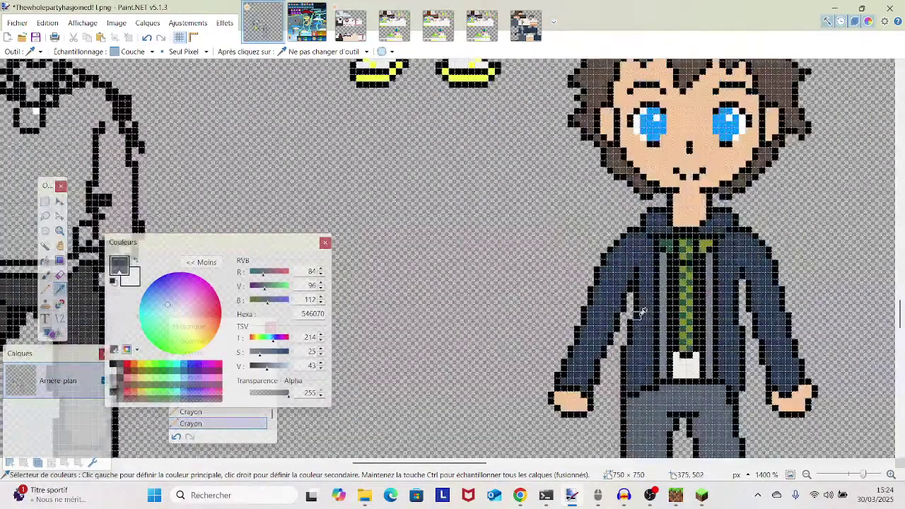
pyautogui.moveTo(608, 214)
pyautogui.mouseDown()
pyautogui.moveTo(610, 272)
pyautogui.moveTo(467, 340)
pyautogui.mouseUp()
pyautogui.moveTo(703, 197); pyautogui.dragTo(587, 258)
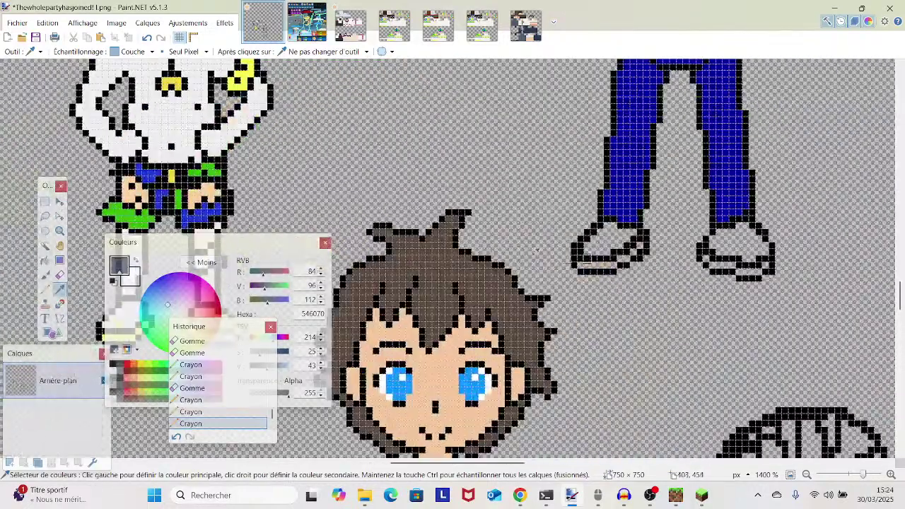
pyautogui.click(45, 260)
pyautogui.click(618, 238)
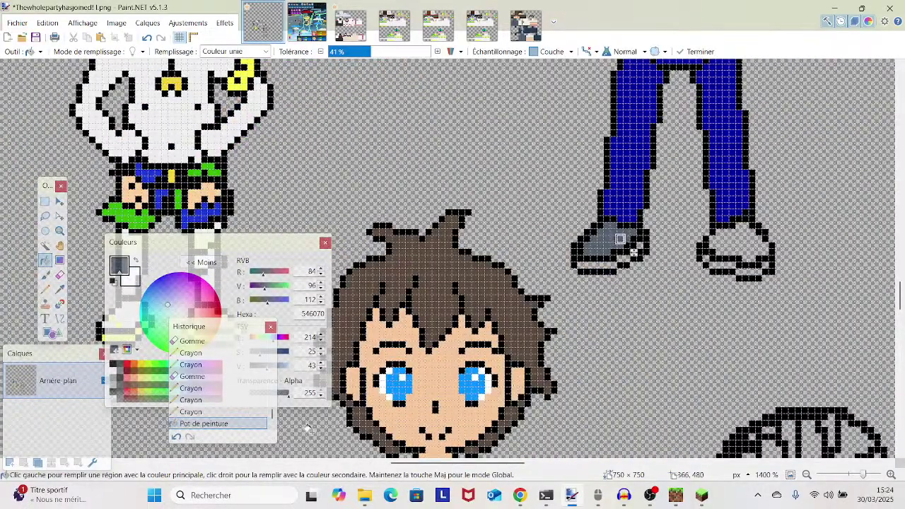
# - Adjust the fill colour to 41546B with saturation 39 and fill the right shoe's upper and the toe section of its sole
pyautogui.moveTo(249, 245); pyautogui.dragTo(298, 191)
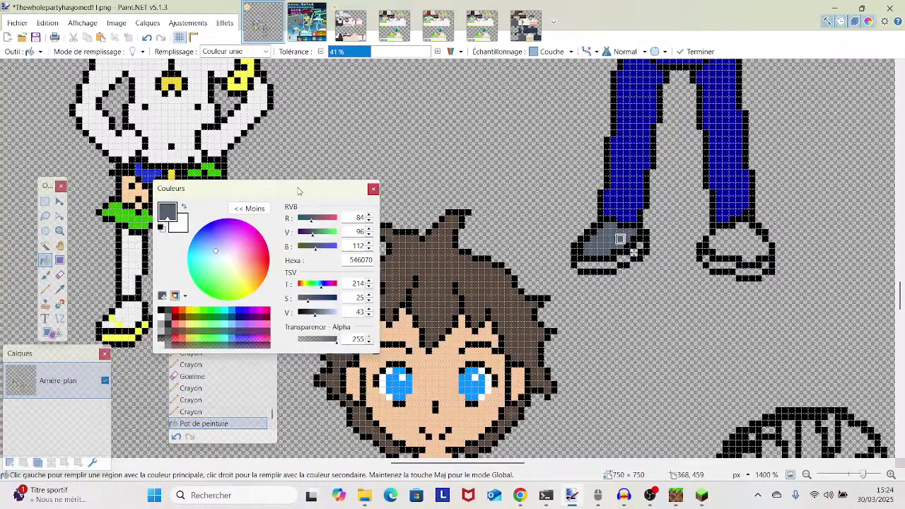
pyautogui.moveTo(308, 302); pyautogui.dragTo(312, 304)
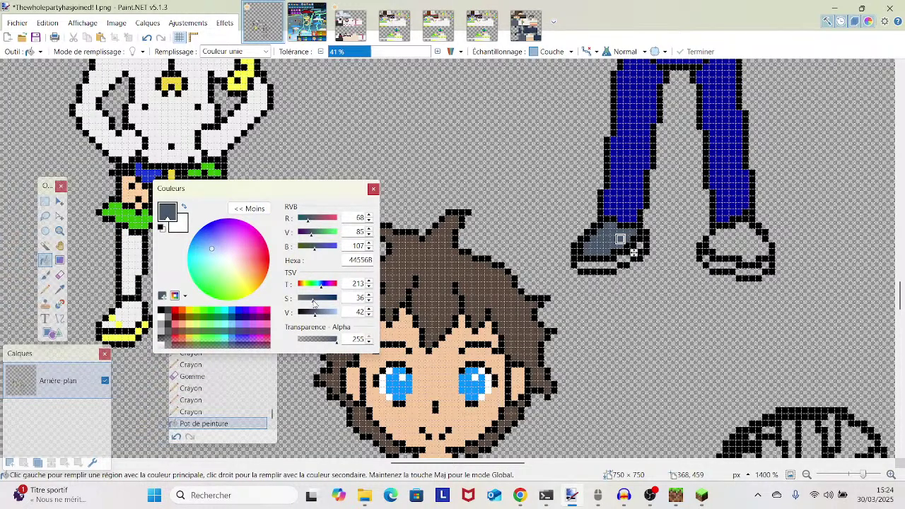
pyautogui.click(732, 240)
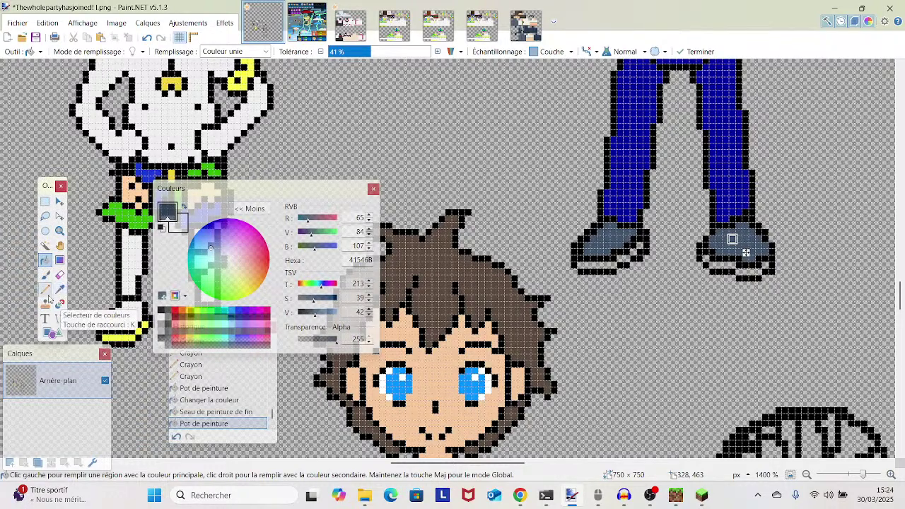
pyautogui.click(752, 271)
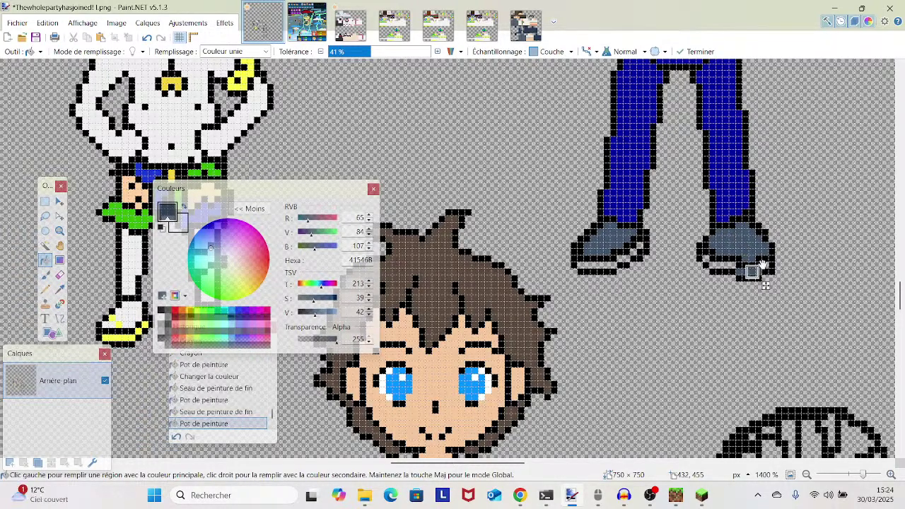
# - Fill the remaining white sections of both shoes' soles with the grey-blue 41546B
pyautogui.click(761, 259)
pyautogui.click(705, 258)
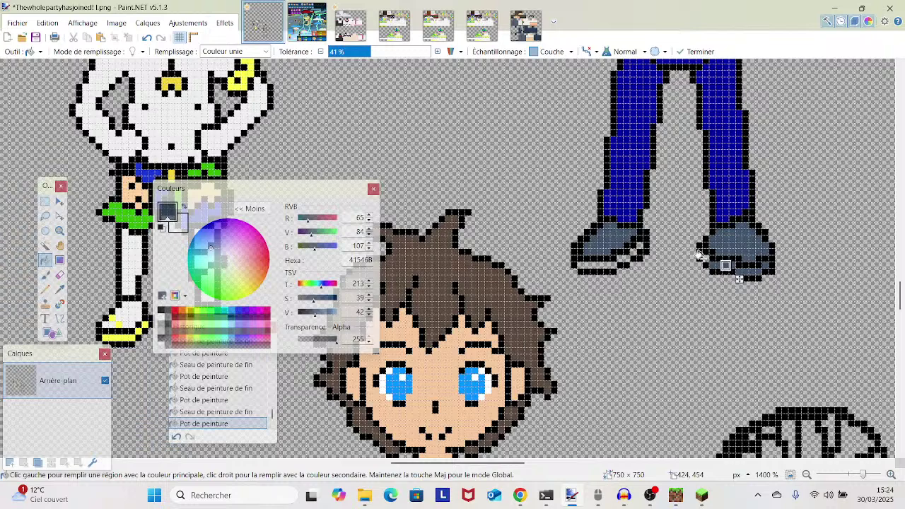
pyautogui.click(620, 259)
pyautogui.click(634, 252)
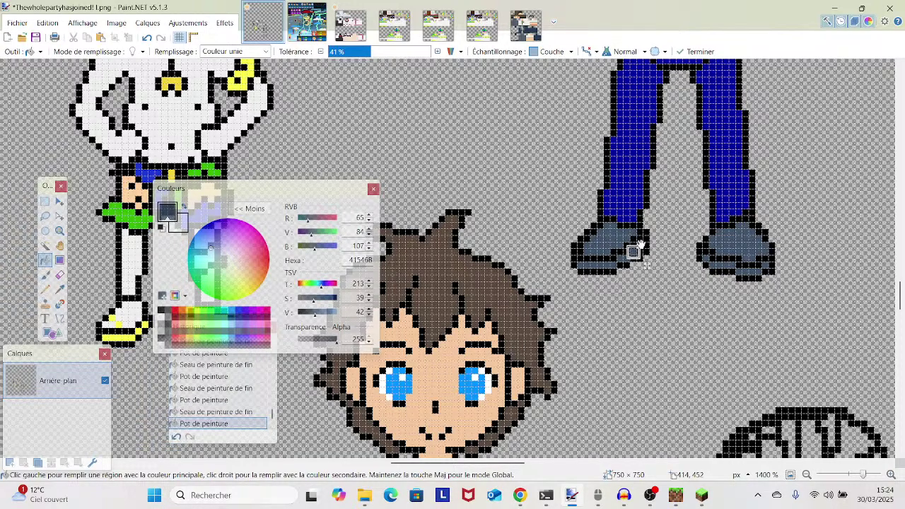
pyautogui.click(753, 246)
pyautogui.click(639, 245)
# - Darken the fill colour to 314051 with brightness 32 and fill the sole sections of both shoes with it
pyautogui.moveTo(315, 313); pyautogui.dragTo(313, 313)
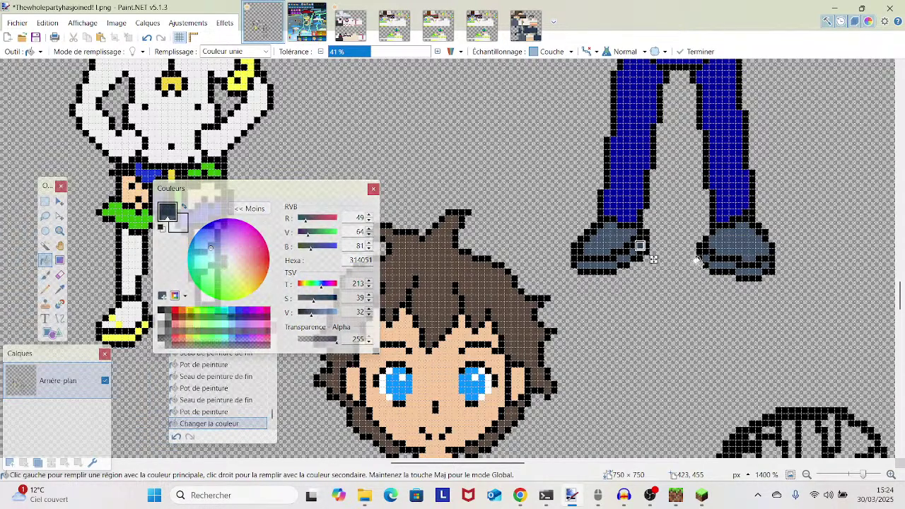
pyautogui.click(739, 270)
pyautogui.click(764, 265)
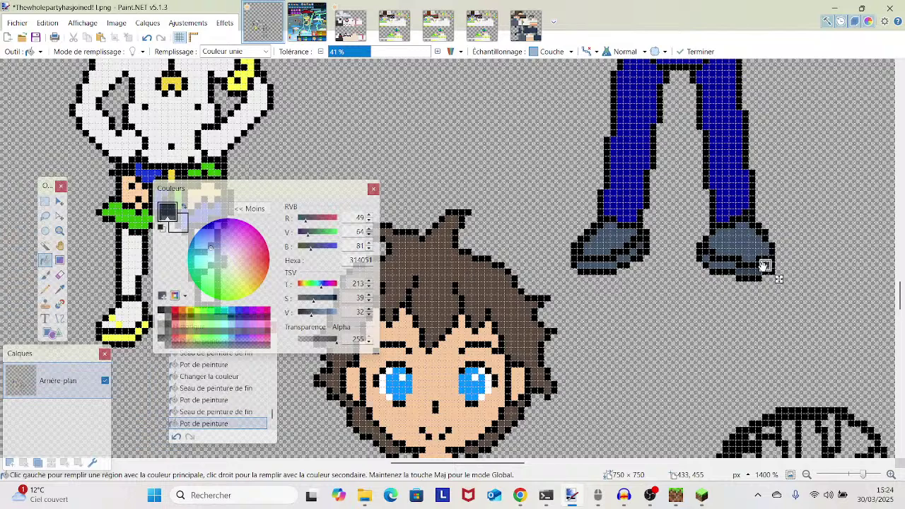
pyautogui.click(726, 266)
pyautogui.click(704, 256)
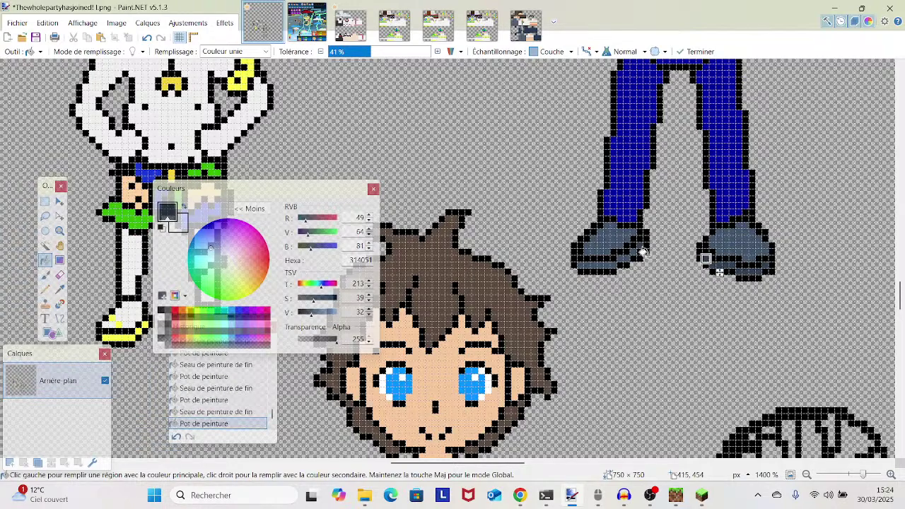
pyautogui.click(632, 251)
pyautogui.click(596, 260)
pyautogui.moveTo(601, 259); pyautogui.dragTo(621, 259)
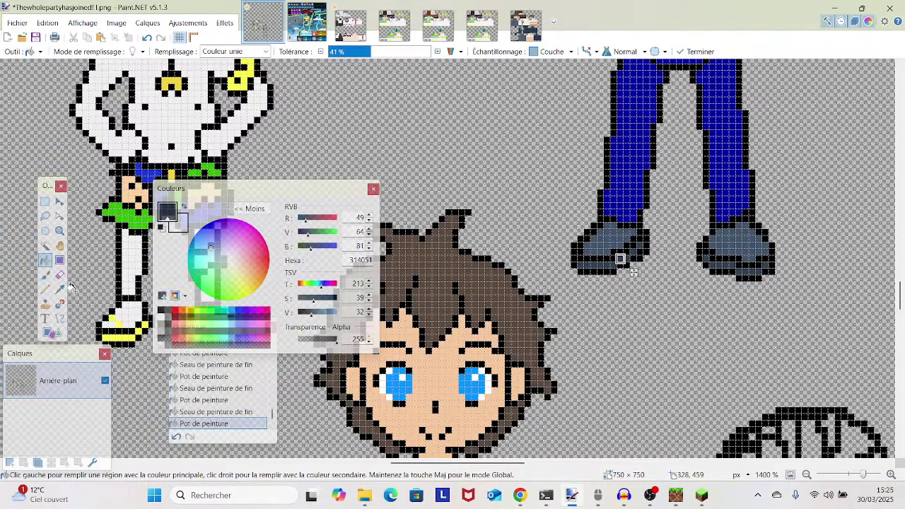
# - Pencil dark grey-blue 314051 shading pixels along the upper edge of the left shoe
pyautogui.click(45, 289)
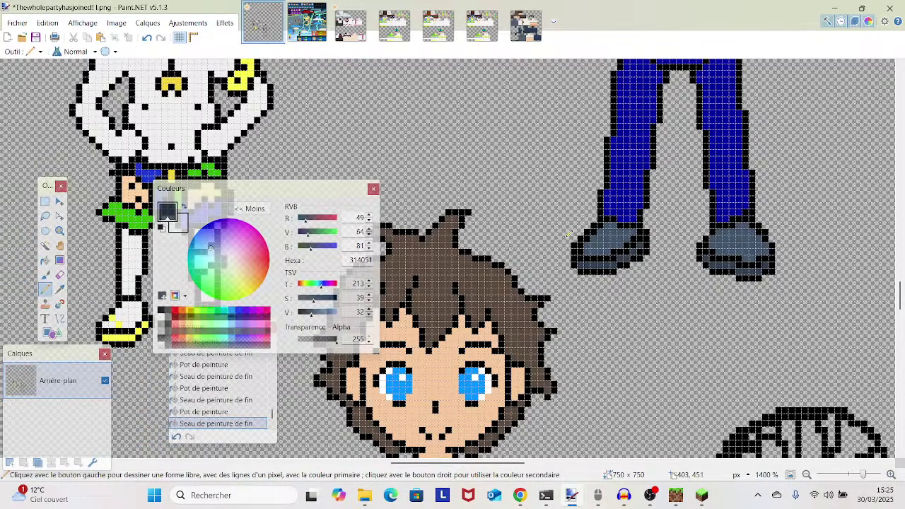
pyautogui.click(591, 235)
pyautogui.click(597, 228)
pyautogui.click(602, 226)
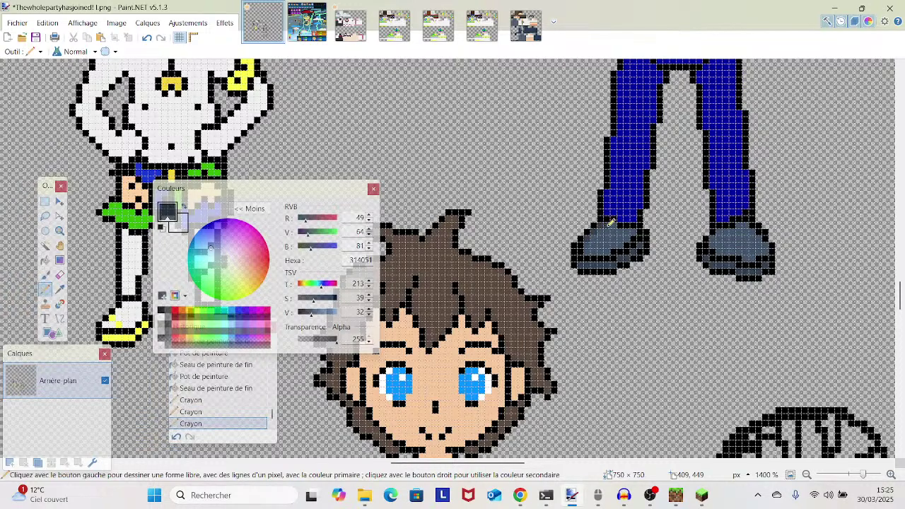
pyautogui.click(612, 222)
pyautogui.click(618, 224)
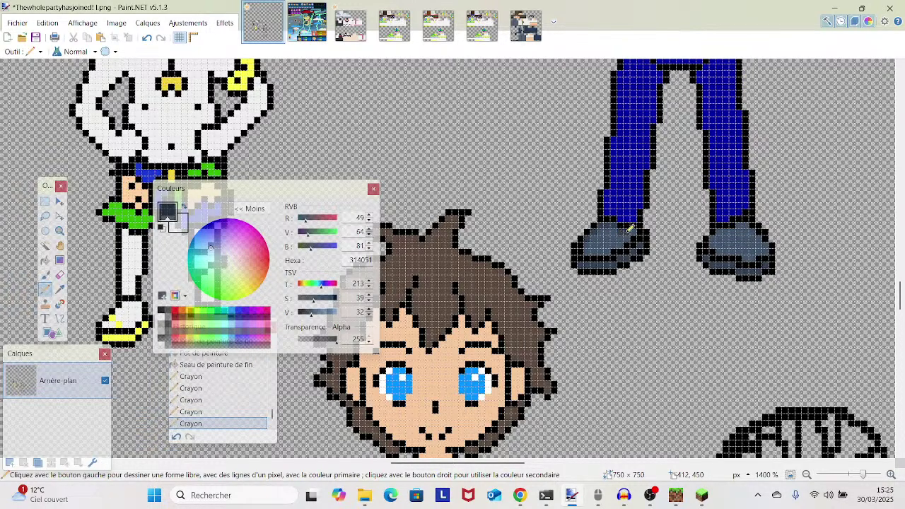
pyautogui.click(635, 227)
# - Pencil dark grey-blue 314051 pixels along the upper edge of the right shoe, undoing the two misplaced ones
pyautogui.click(712, 236)
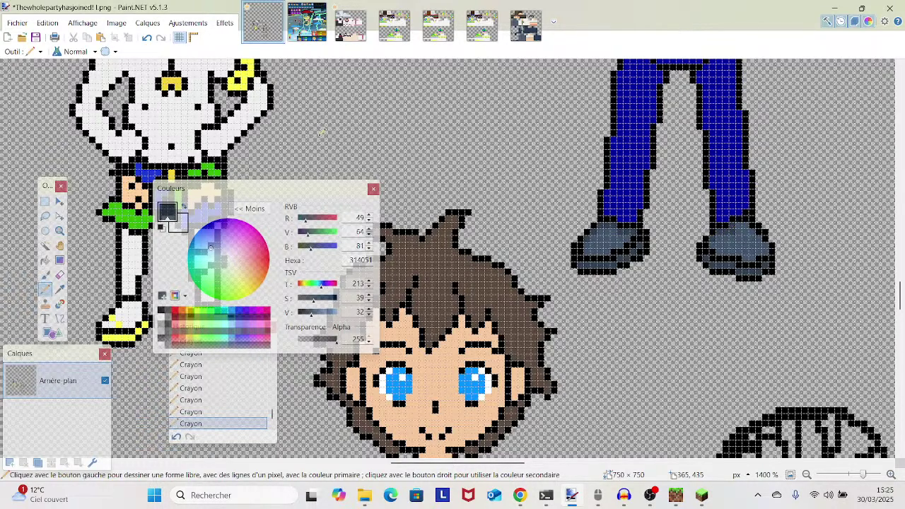
pyautogui.click(150, 40)
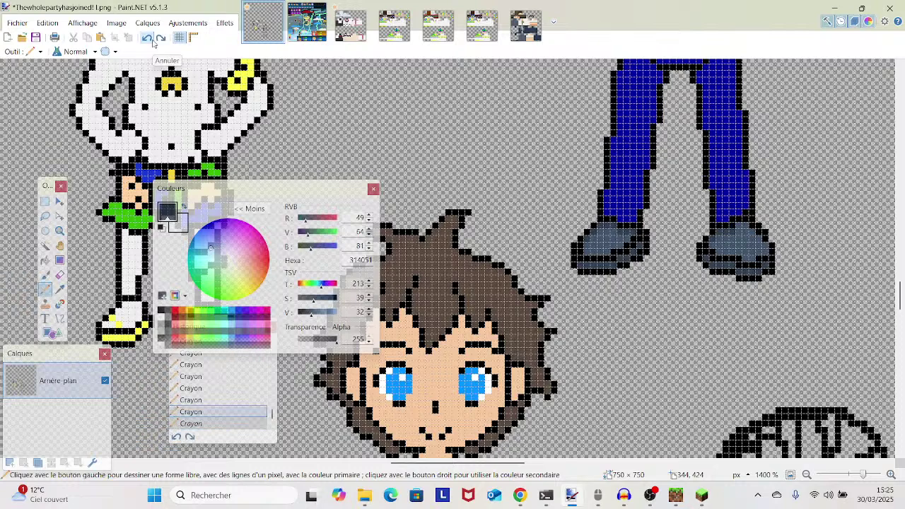
pyautogui.click(150, 40)
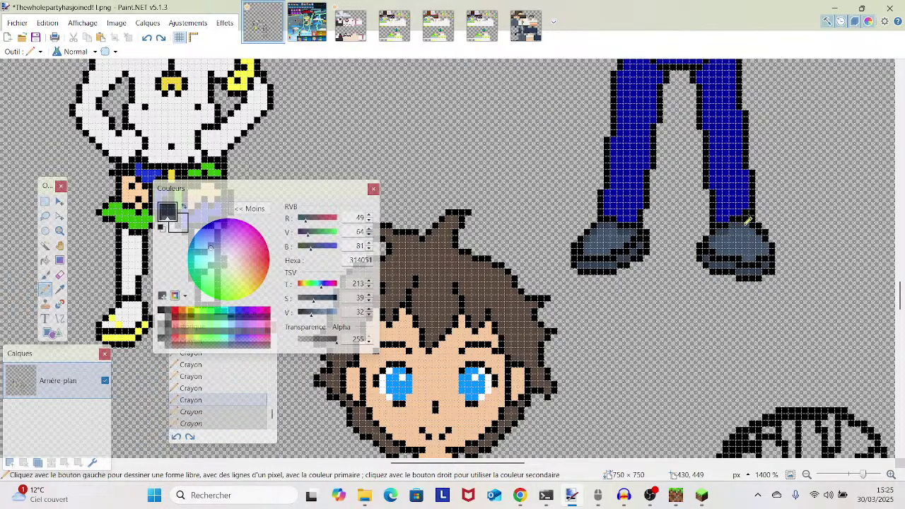
pyautogui.click(748, 222)
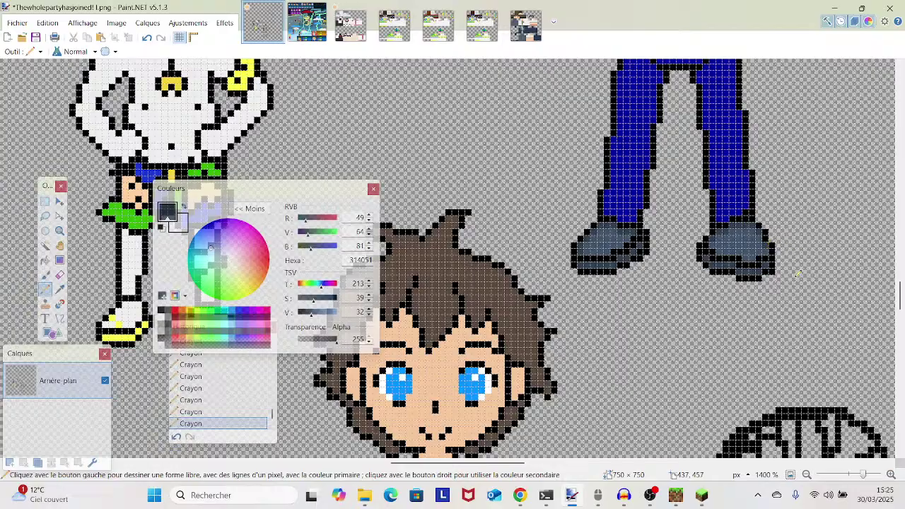
# - Check the whole bow-tie character and save the image
pyautogui.scroll(3, 797, 276)
pyautogui.scroll(-5, 796, 421)
pyautogui.scroll(8, 797, 420)
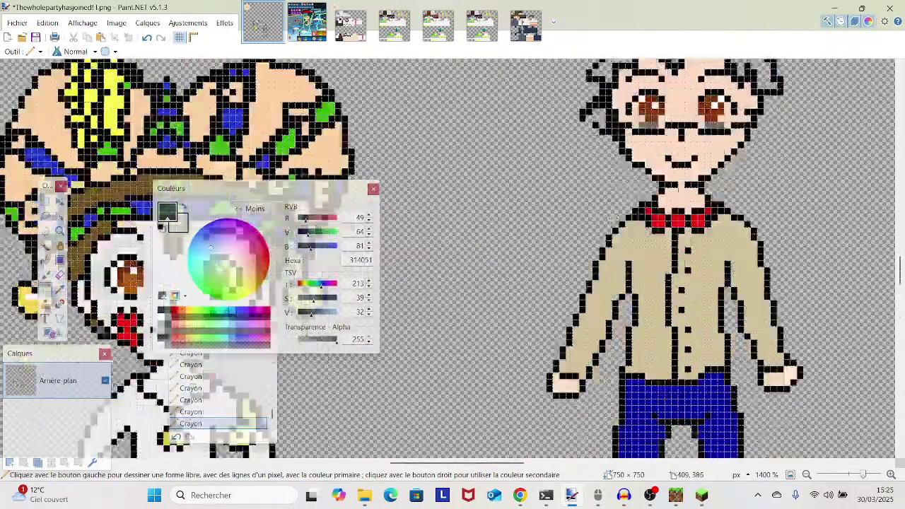
pyautogui.scroll(-3, 796, 367)
pyautogui.moveTo(862, 475)
pyautogui.mouseDown()
pyautogui.moveTo(845, 478)
pyautogui.moveTo(859, 483)
pyautogui.mouseUp()
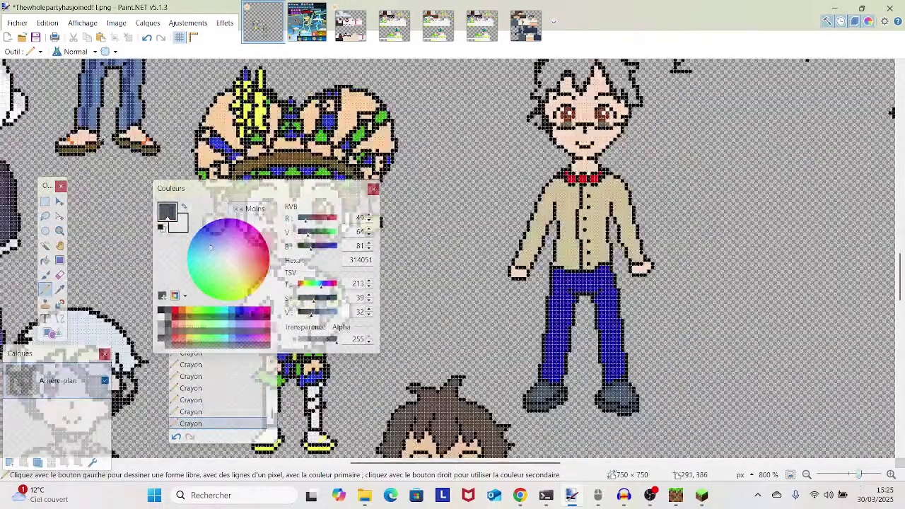
pyautogui.click(17, 23)
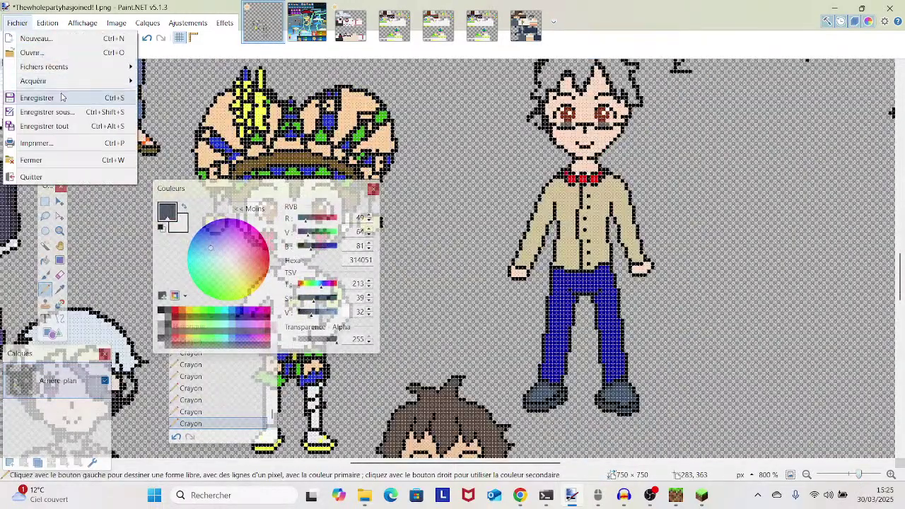
pyautogui.click(61, 97)
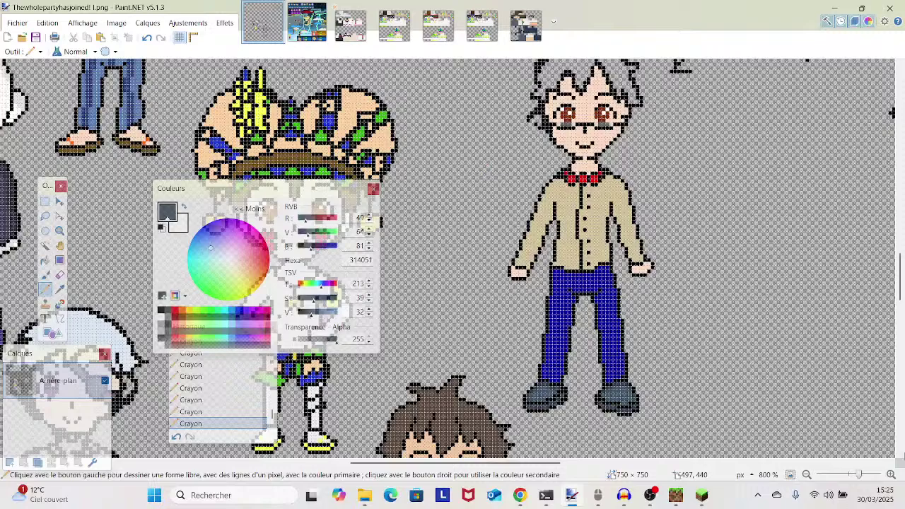
# - Sample the blue 0000A0 from the character's trousers
pyautogui.moveTo(859, 475); pyautogui.dragTo(864, 480)
pyautogui.scroll(-3, 127, 340)
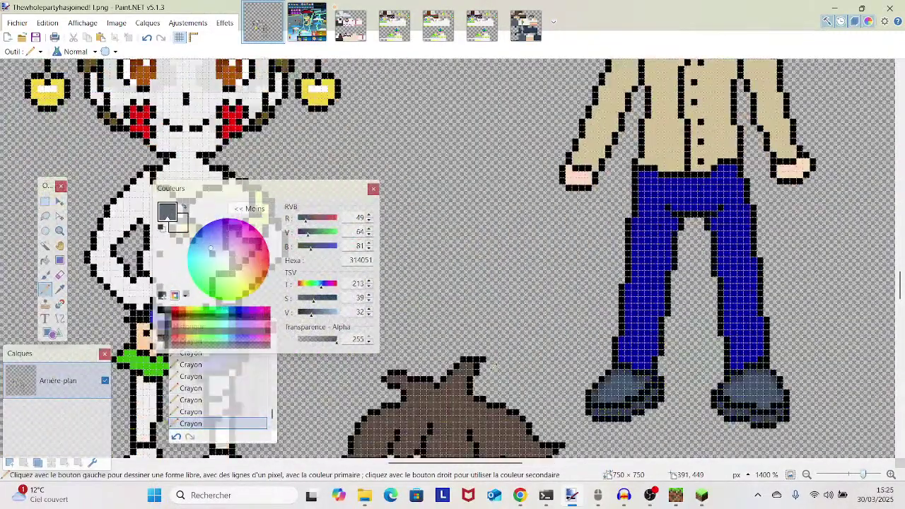
pyautogui.click(59, 289)
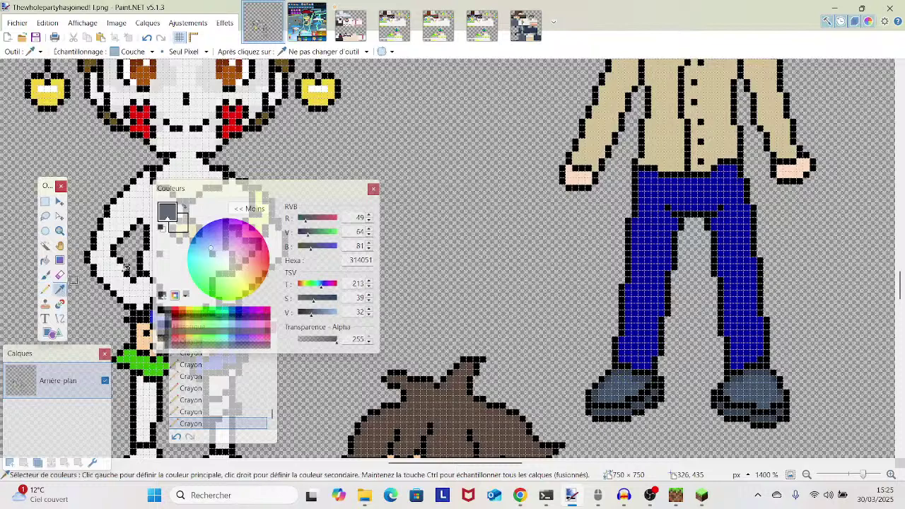
pyautogui.click(649, 318)
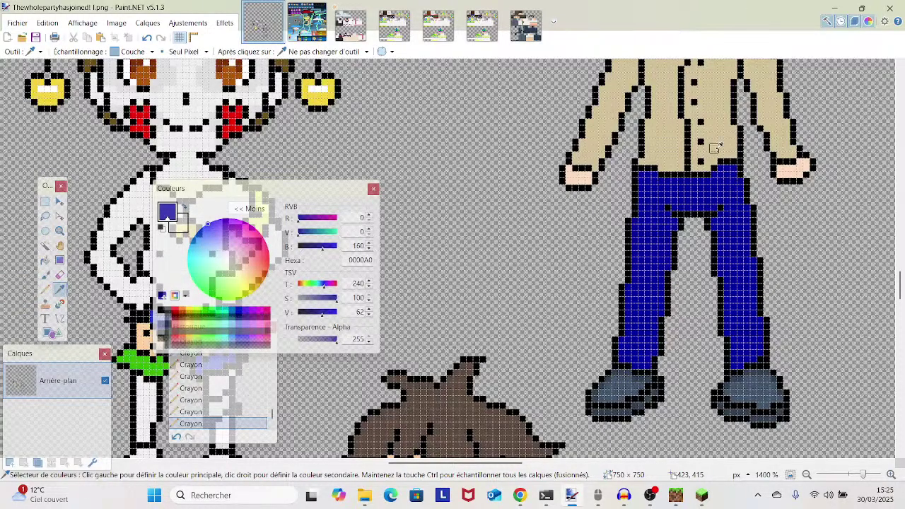
# - Sample black 000000 from the face outline and pencil a short horizontal strand outward from the right side of the jaw
pyautogui.scroll(3, 700, 157)
pyautogui.scroll(8, 700, 157)
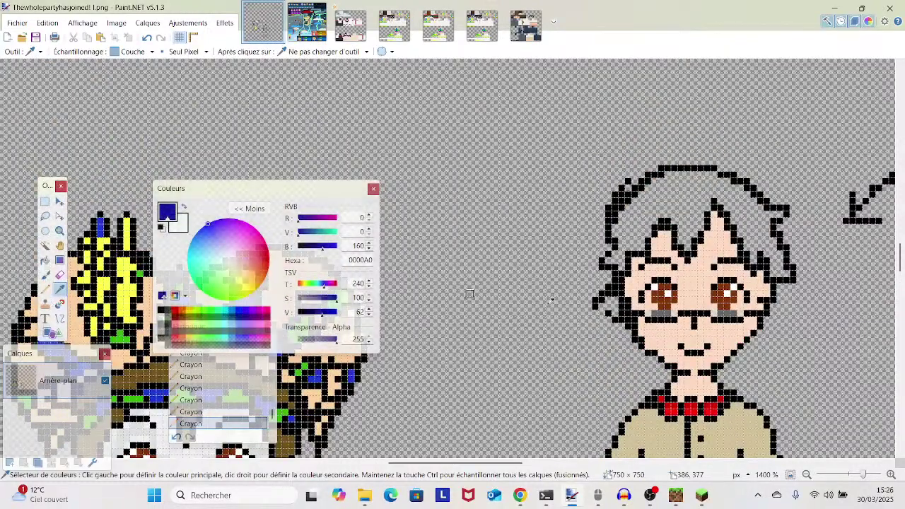
pyautogui.click(636, 331)
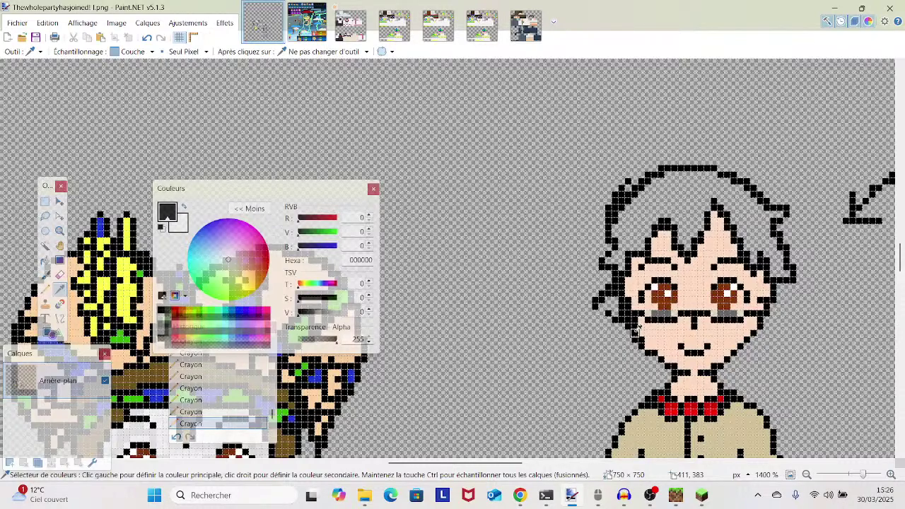
pyautogui.click(44, 289)
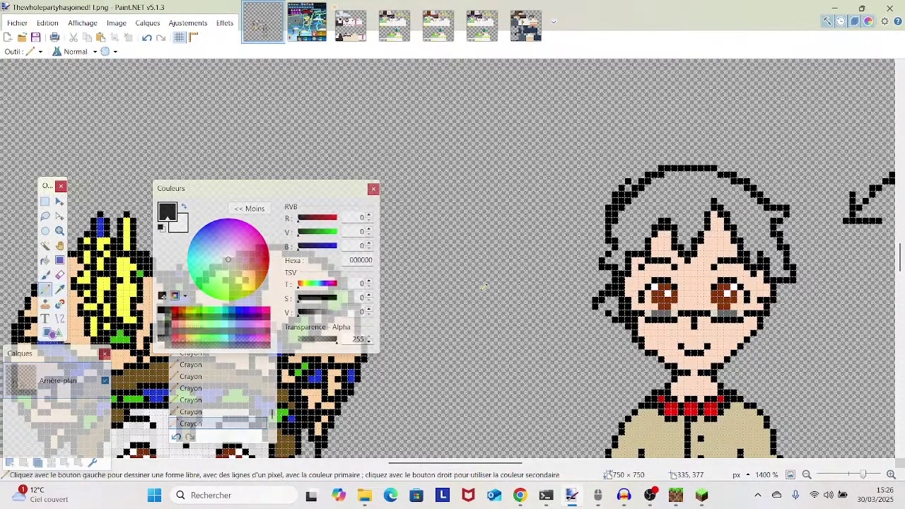
pyautogui.moveTo(688, 293); pyautogui.dragTo(654, 216)
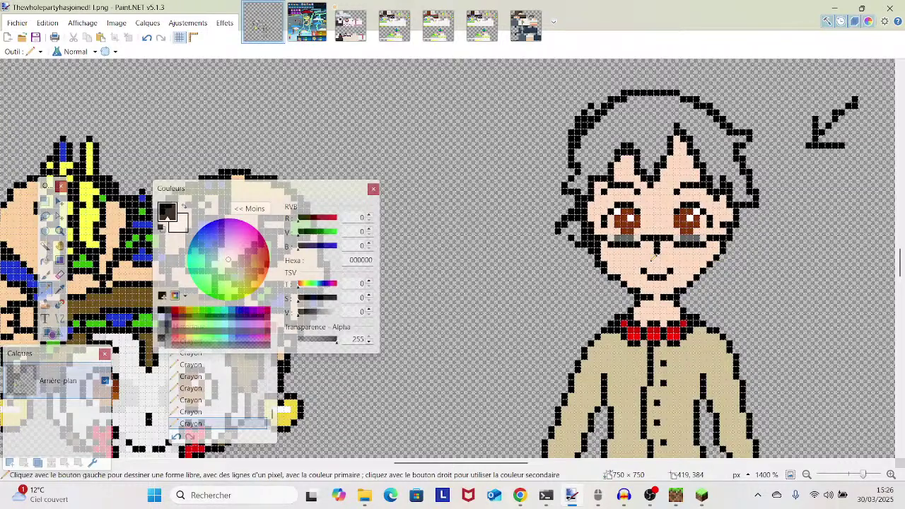
pyautogui.click(724, 262)
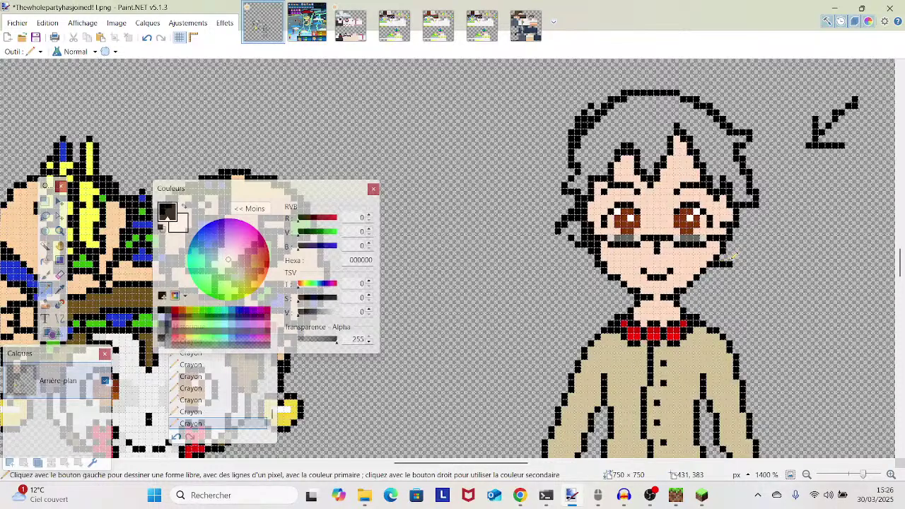
pyautogui.moveTo(724, 255); pyautogui.dragTo(712, 248)
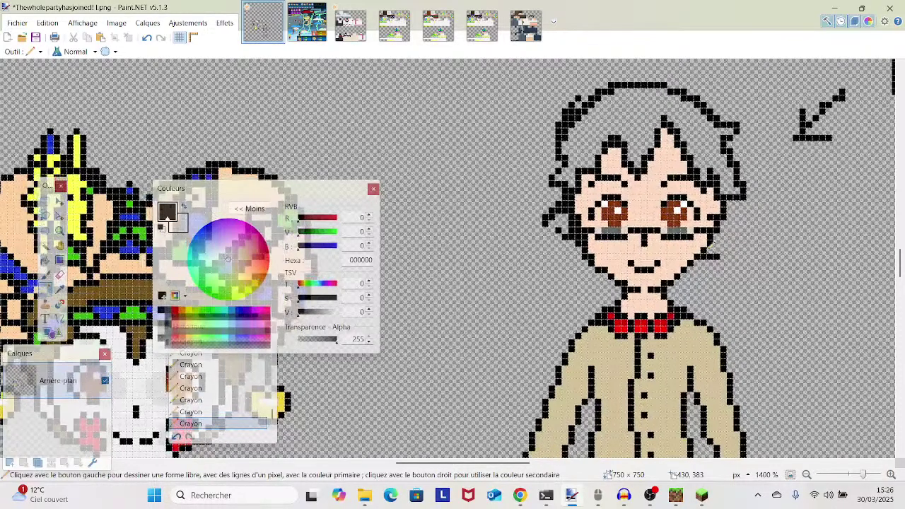
# - Set the primary colour to white FFFFFF with alpha 103 and erase over the grey lens pixels below the left eye
pyautogui.click(866, 474)
pyautogui.moveTo(681, 197)
pyautogui.mouseDown()
pyautogui.moveTo(591, 236)
pyautogui.moveTo(592, 224)
pyautogui.mouseUp()
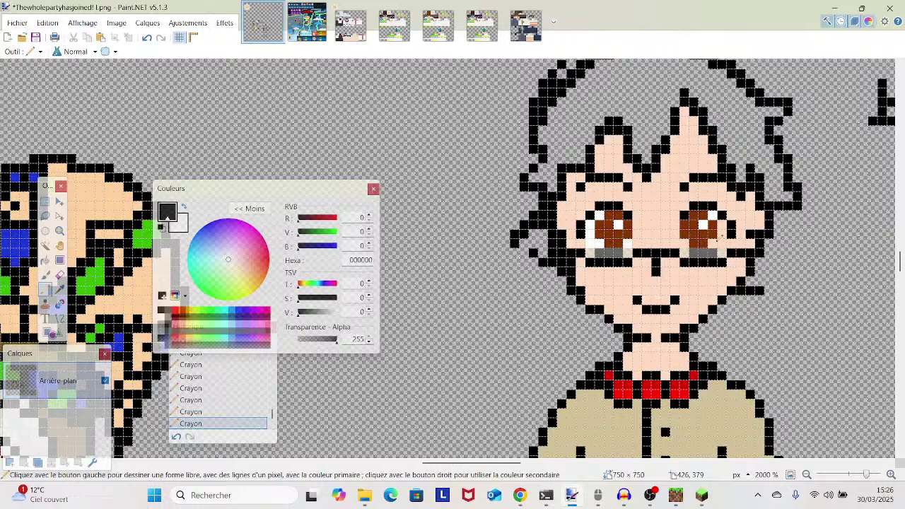
pyautogui.click(689, 240)
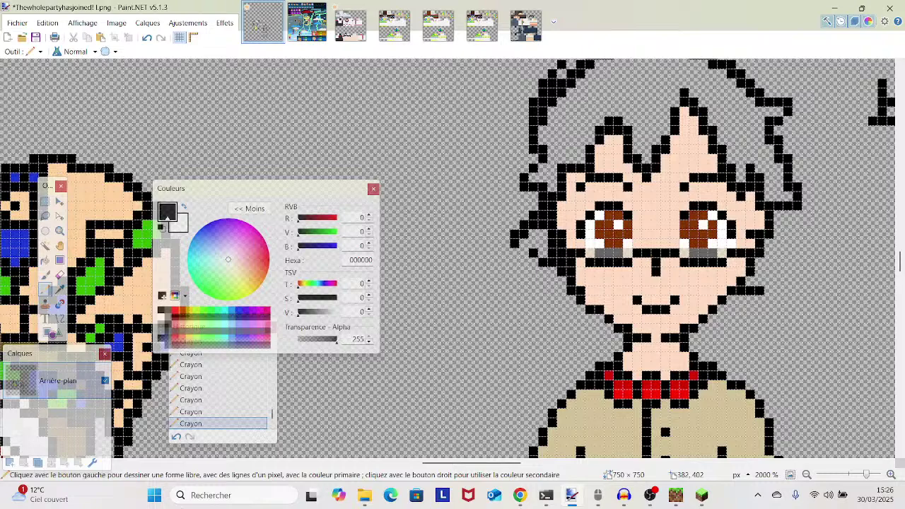
pyautogui.moveTo(326, 344); pyautogui.dragTo(315, 341)
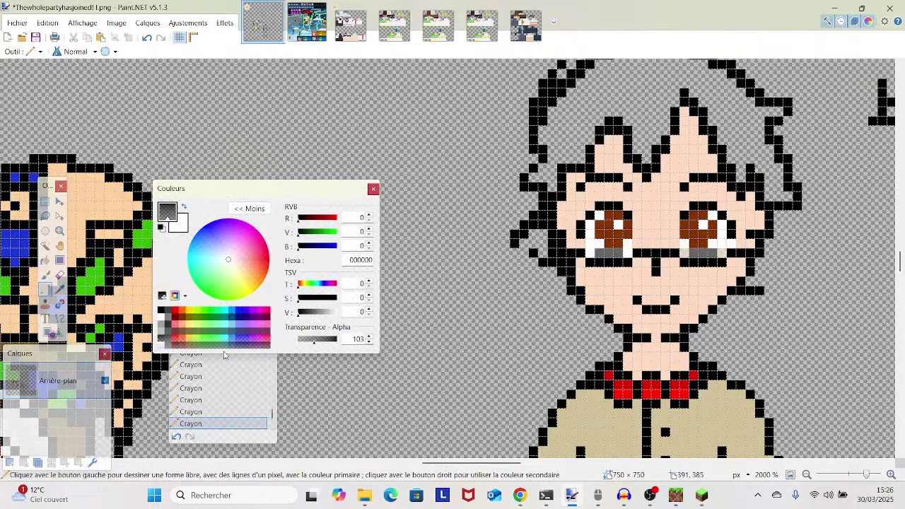
pyautogui.click(175, 332)
pyautogui.moveTo(339, 343); pyautogui.dragTo(322, 343)
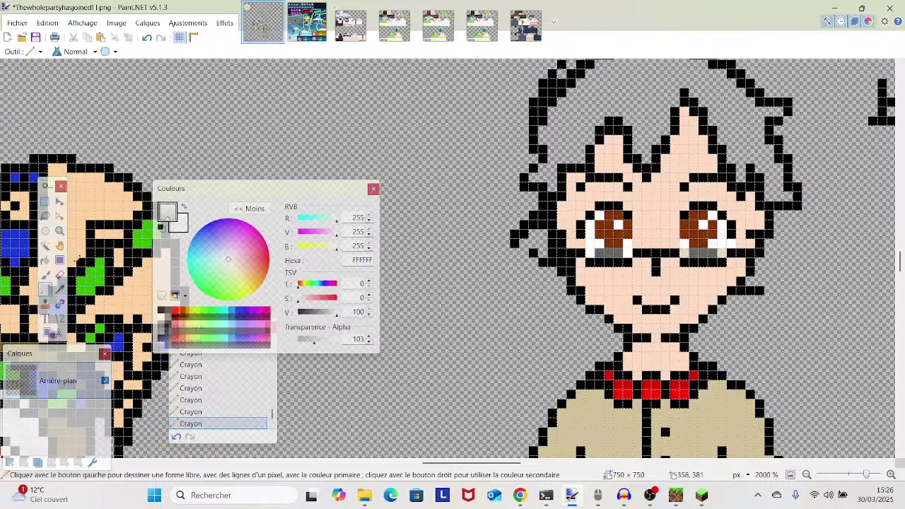
pyautogui.click(59, 274)
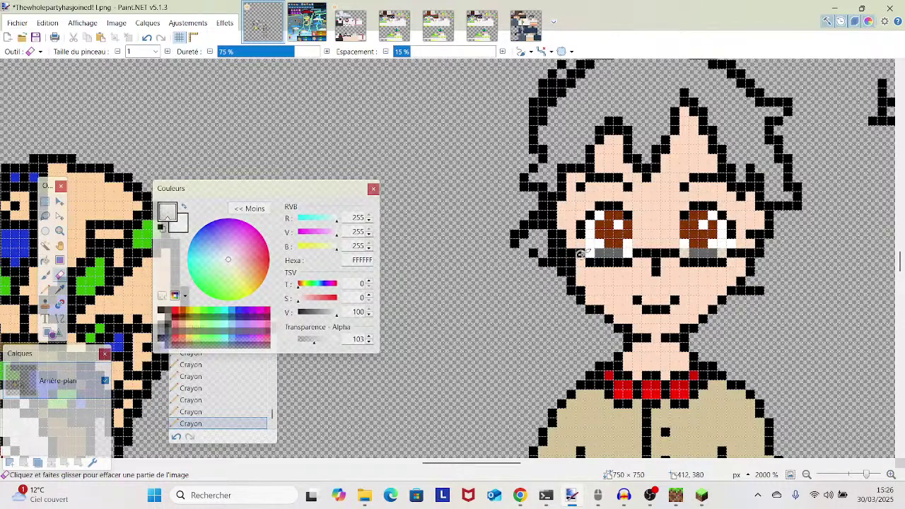
pyautogui.click(614, 253)
pyautogui.click(628, 252)
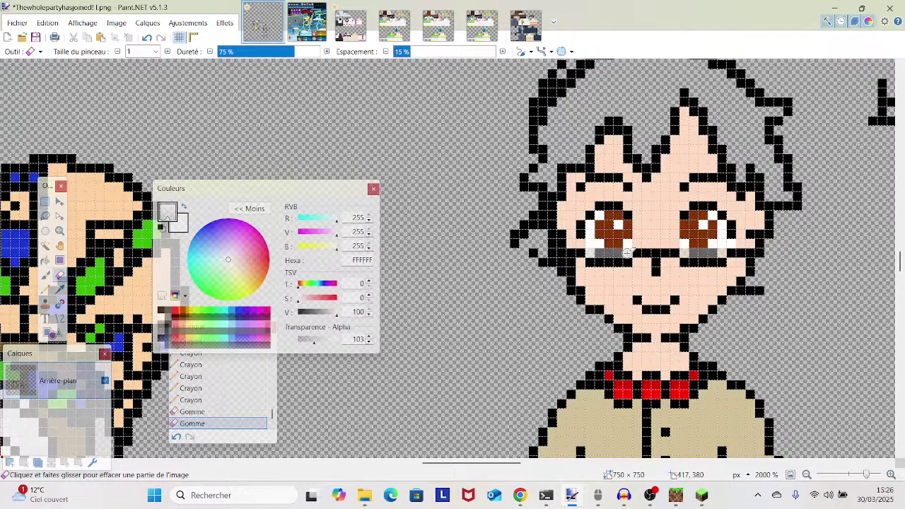
# - Raise the colour's alpha to 255 and erase over the grey lens pixels below both eyes
pyautogui.moveTo(317, 342); pyautogui.dragTo(338, 340)
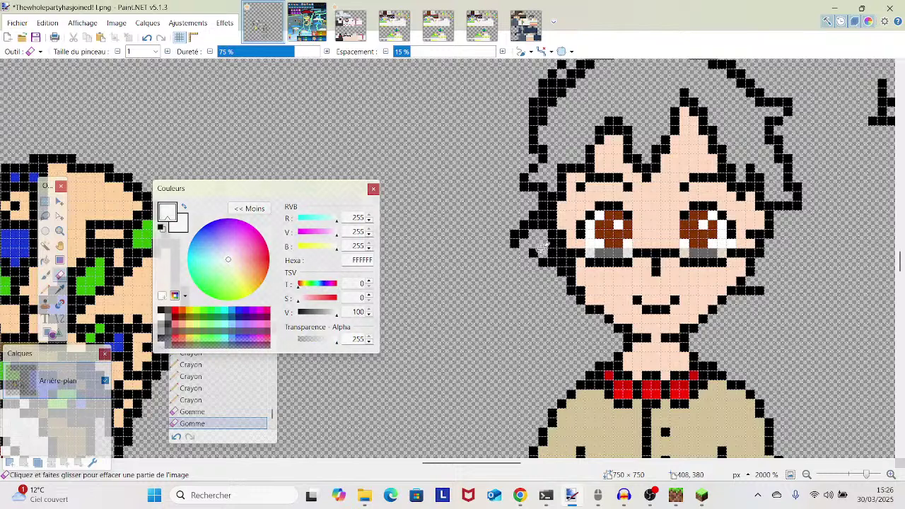
pyautogui.click(617, 250)
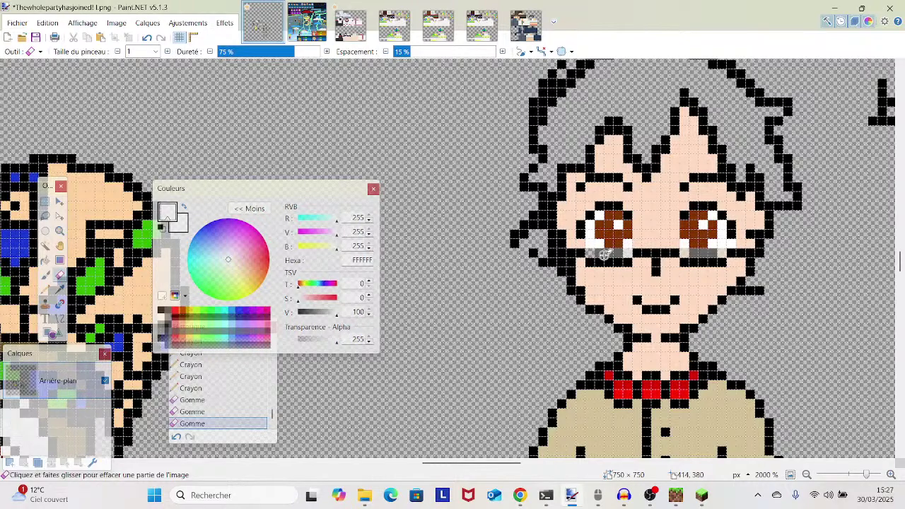
pyautogui.click(697, 250)
pyautogui.click(684, 252)
pyautogui.click(722, 251)
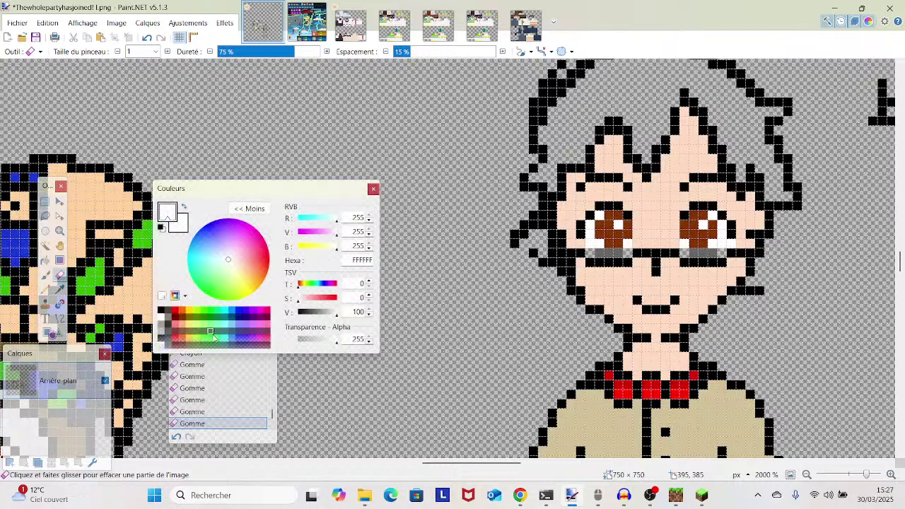
# - Set the white colour FFFFFF to alpha 103 and pencil it over the lens pixels below both eyes
pyautogui.click(322, 344)
pyautogui.moveTo(317, 344); pyautogui.dragTo(316, 343)
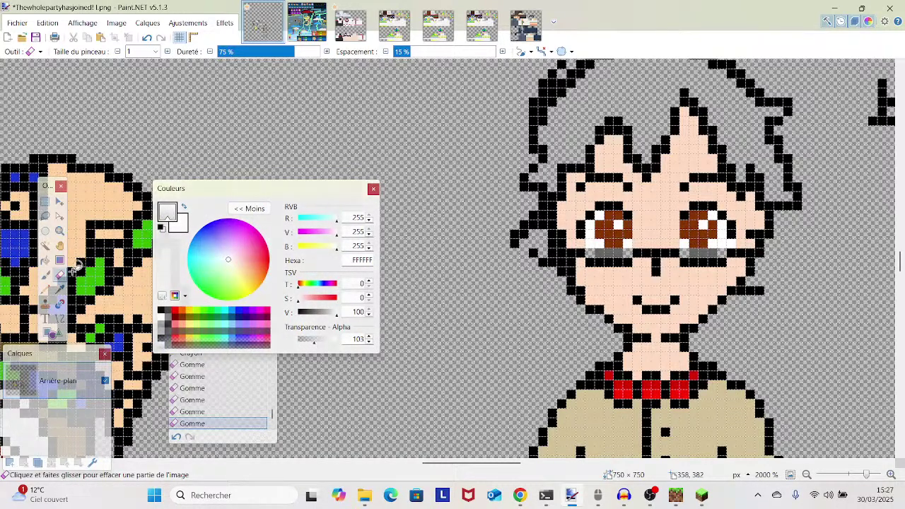
pyautogui.click(46, 289)
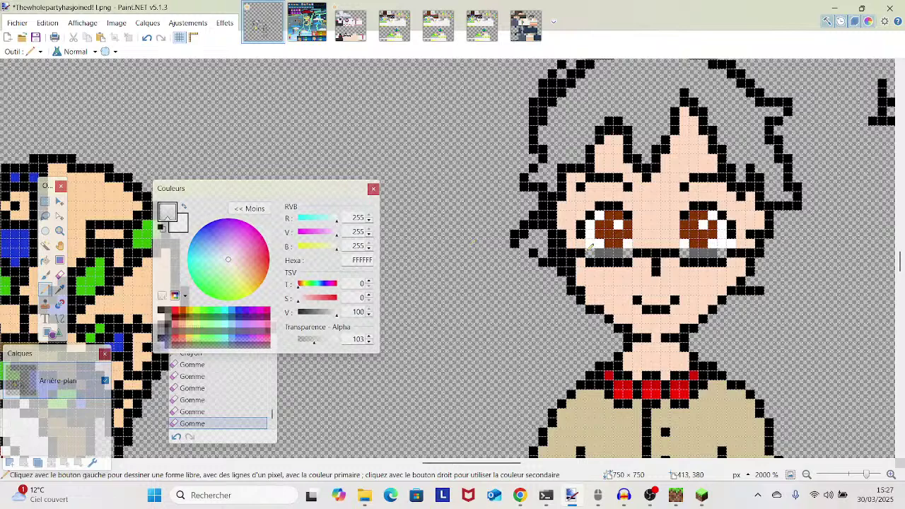
pyautogui.moveTo(596, 249); pyautogui.dragTo(623, 252)
pyautogui.click(626, 253)
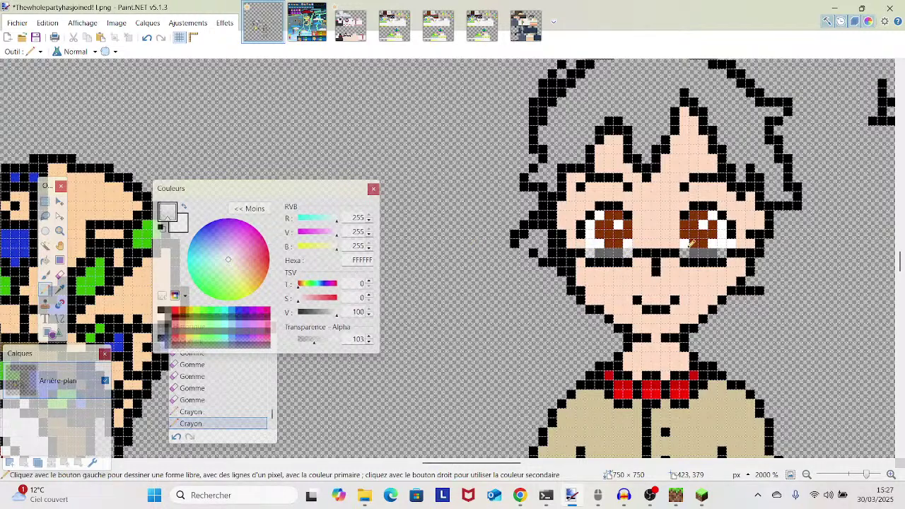
pyautogui.click(686, 251)
pyautogui.click(722, 253)
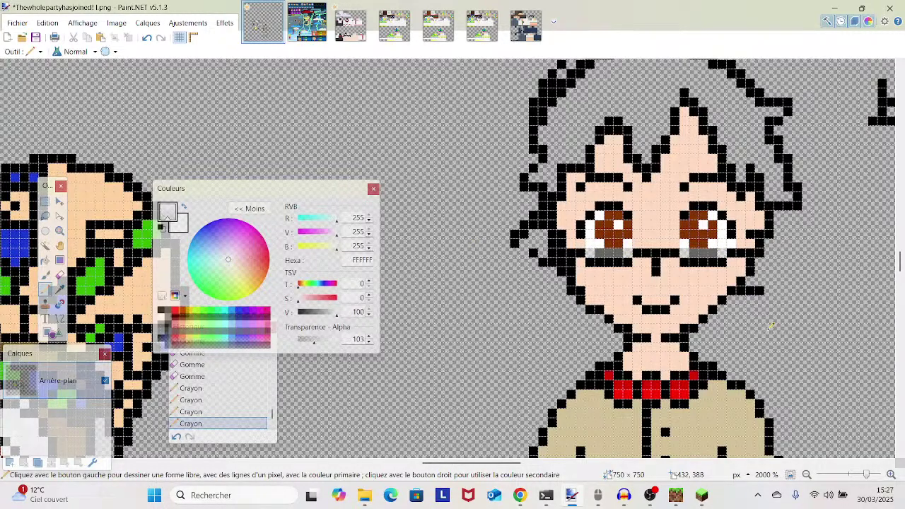
# - Erase the remaining grey pixels along the lens row beneath both eyes
pyautogui.moveTo(857, 480); pyautogui.dragTo(868, 475)
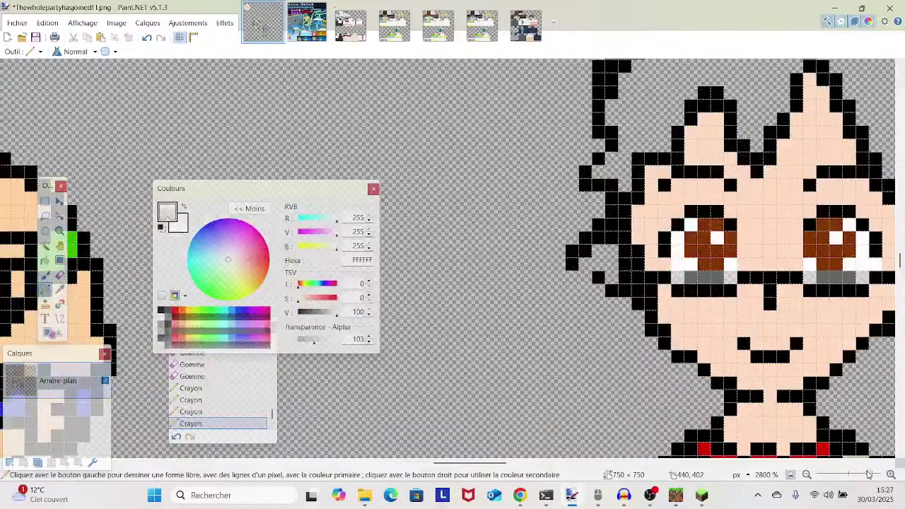
pyautogui.moveTo(653, 283); pyautogui.dragTo(579, 301)
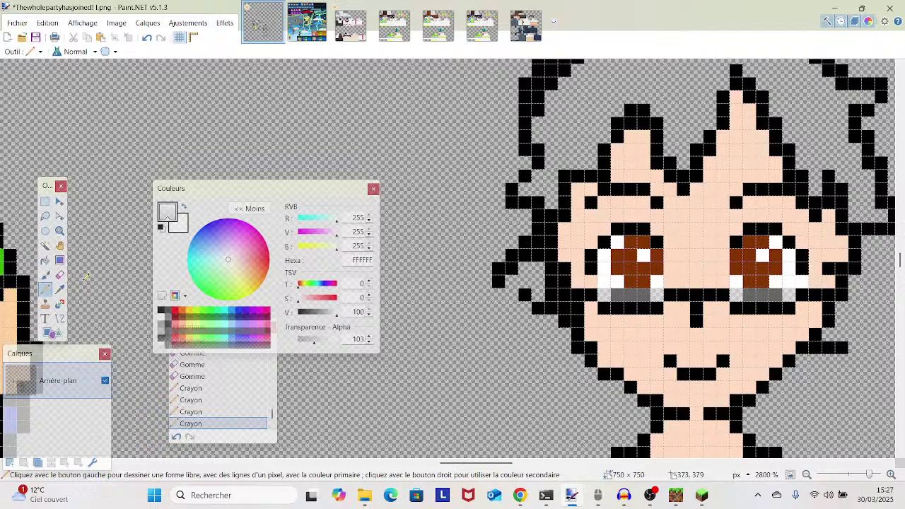
pyautogui.click(60, 275)
pyautogui.click(641, 295)
pyautogui.moveTo(643, 294); pyautogui.dragTo(616, 290)
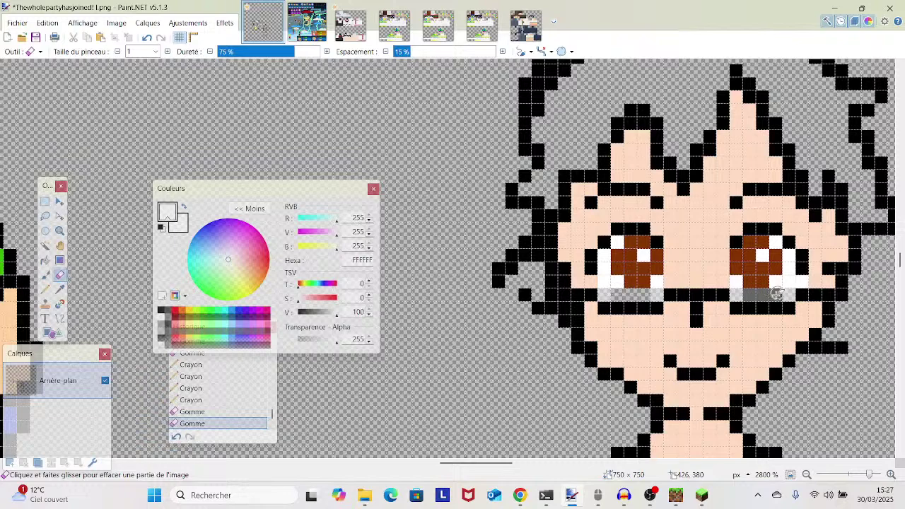
pyautogui.moveTo(742, 293); pyautogui.dragTo(781, 296)
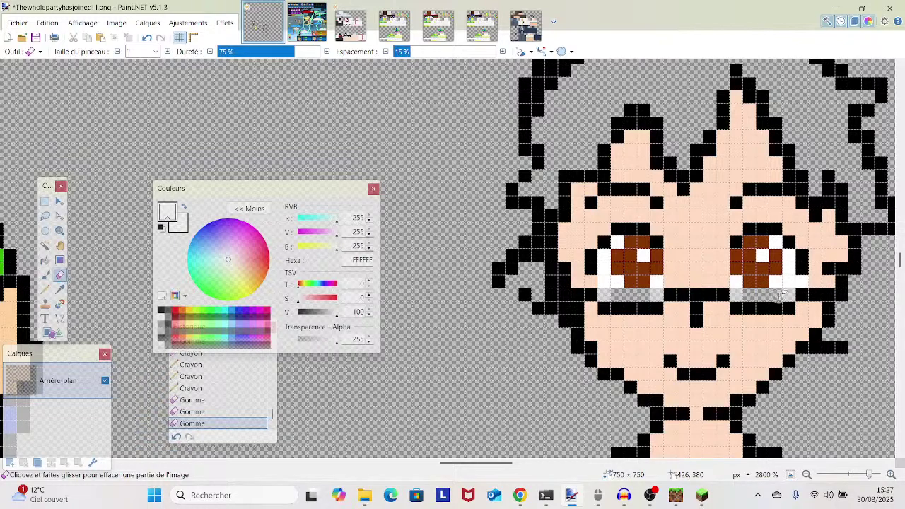
# - Sample brown 843500 from the iris, set its alpha to 103 and pencil it on the lens pixels directly beneath both irises
pyautogui.click(60, 289)
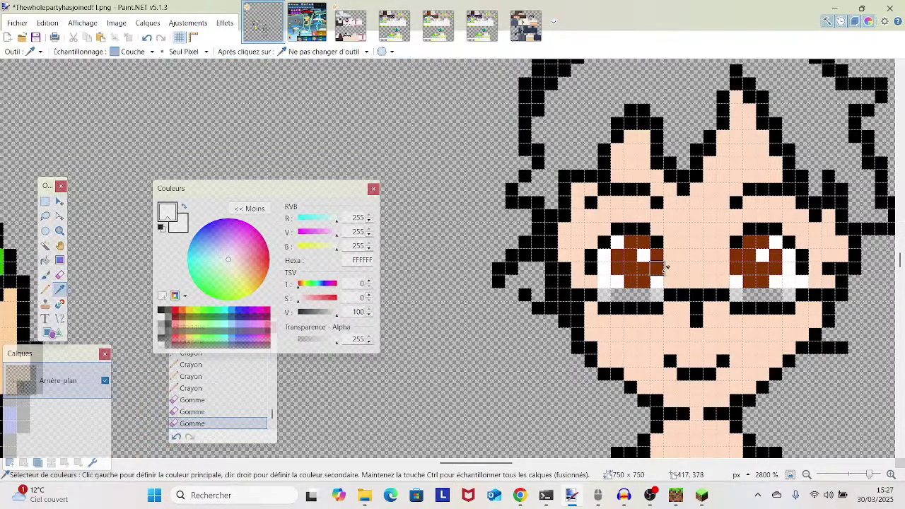
pyautogui.click(642, 277)
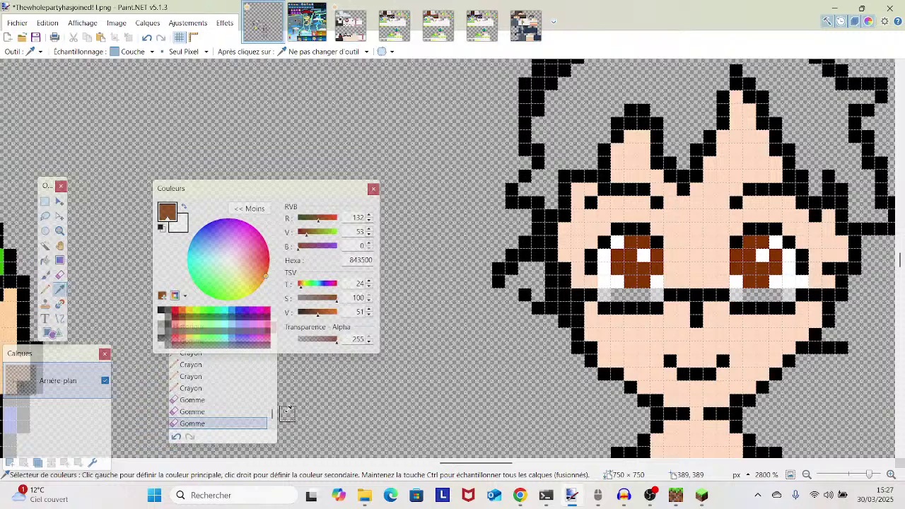
pyautogui.moveTo(331, 340); pyautogui.dragTo(315, 342)
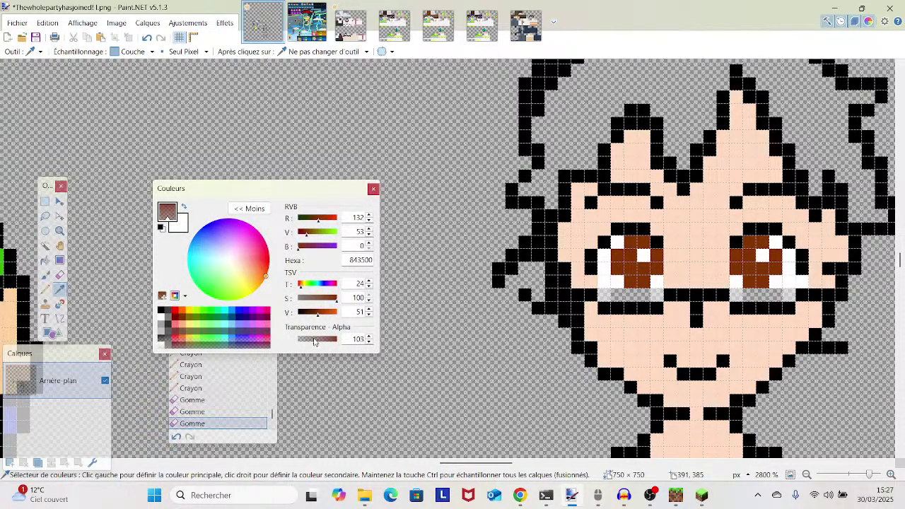
pyautogui.click(45, 288)
pyautogui.moveTo(619, 295); pyautogui.dragTo(661, 295)
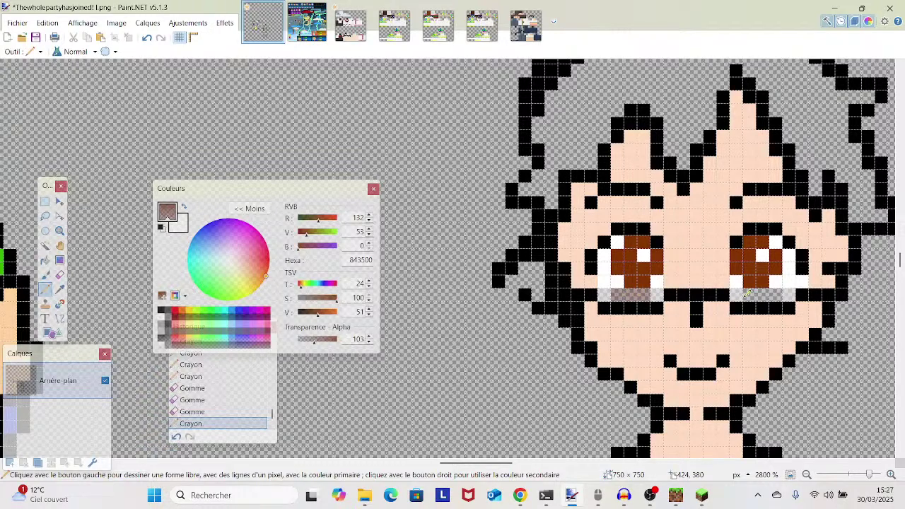
pyautogui.hotkey('ctrl', 'z')
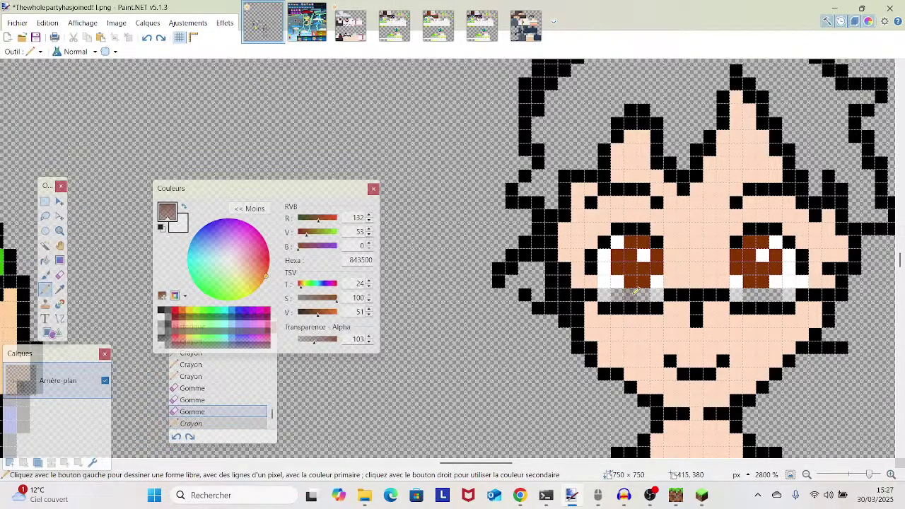
pyautogui.hotkey('ctrl', 'y')
pyautogui.moveTo(758, 290); pyautogui.dragTo(739, 294)
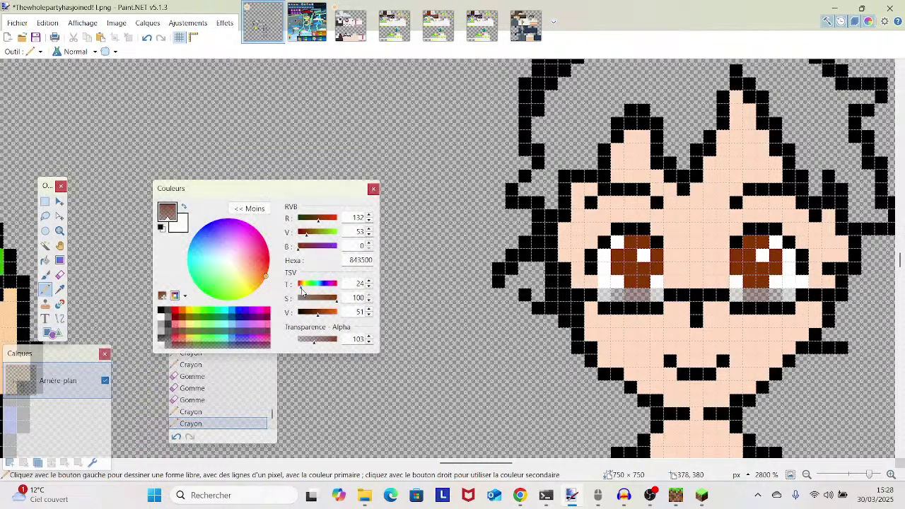
# - Set the primary colour to white FFFFFF with alpha 103 and pencil the empty lens pixels beside the translucent brown ones on both lenses
pyautogui.click(161, 322)
pyautogui.moveTo(343, 341); pyautogui.dragTo(317, 342)
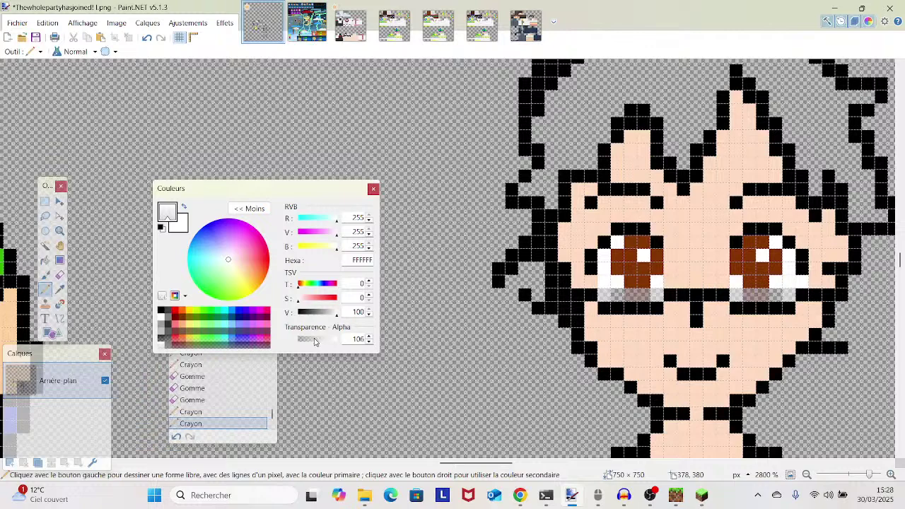
pyautogui.click(714, 501)
pyautogui.click(714, 501)
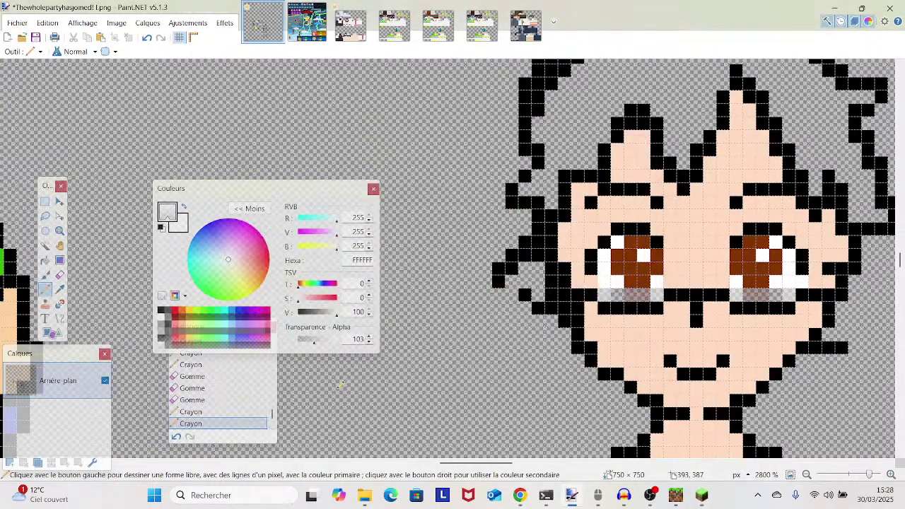
pyautogui.click(627, 289)
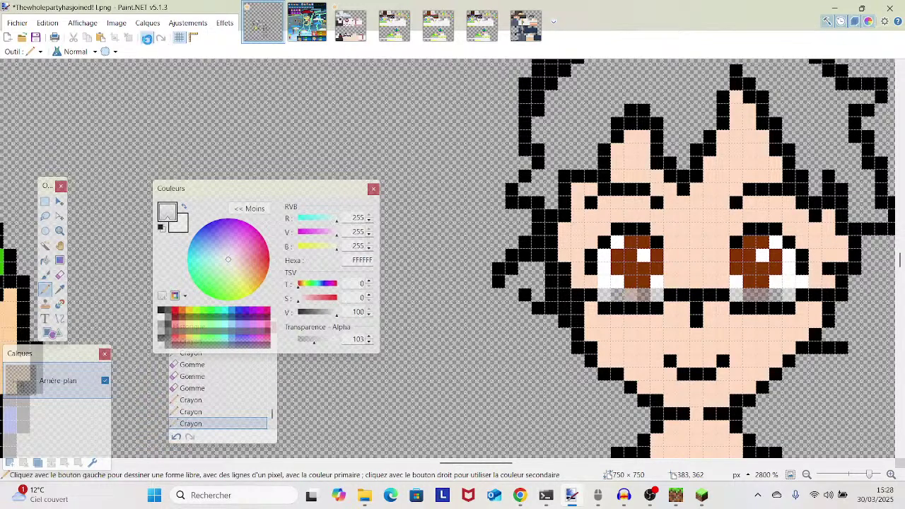
pyautogui.click(147, 37)
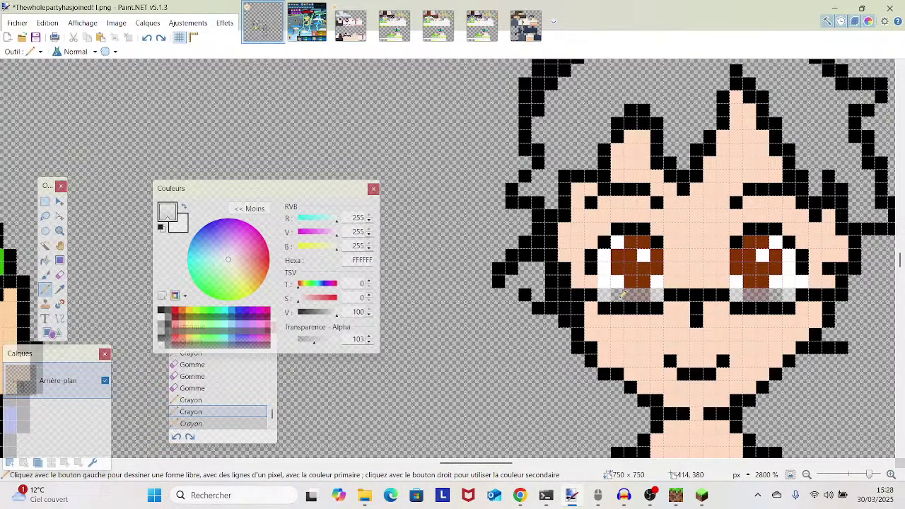
pyautogui.moveTo(623, 295); pyautogui.dragTo(668, 292)
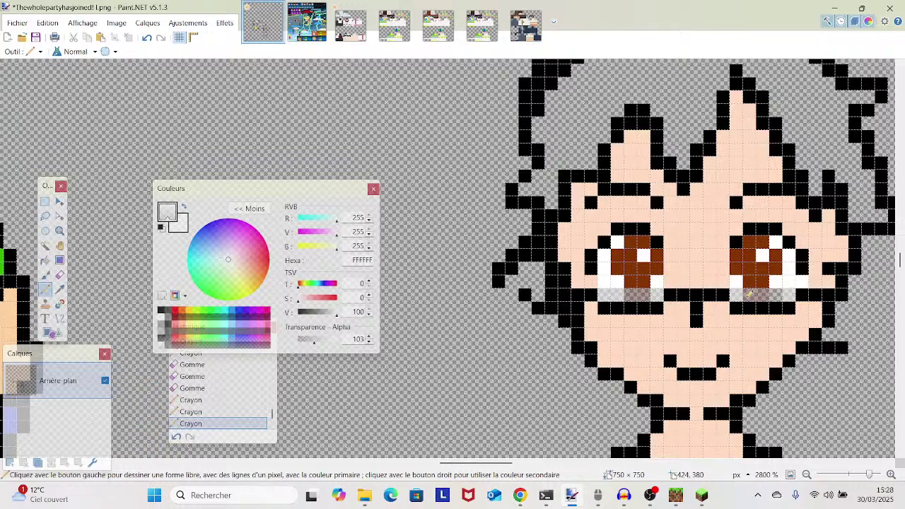
pyautogui.click(778, 290)
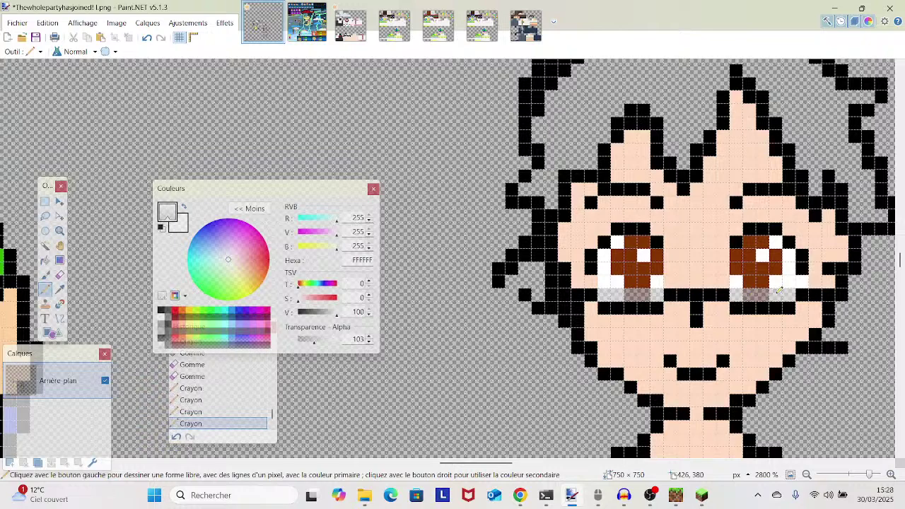
# - Sample the opaque brown 843500 from the iris and pencil the lower corner pixels of both irises
pyautogui.click(60, 290)
pyautogui.click(626, 283)
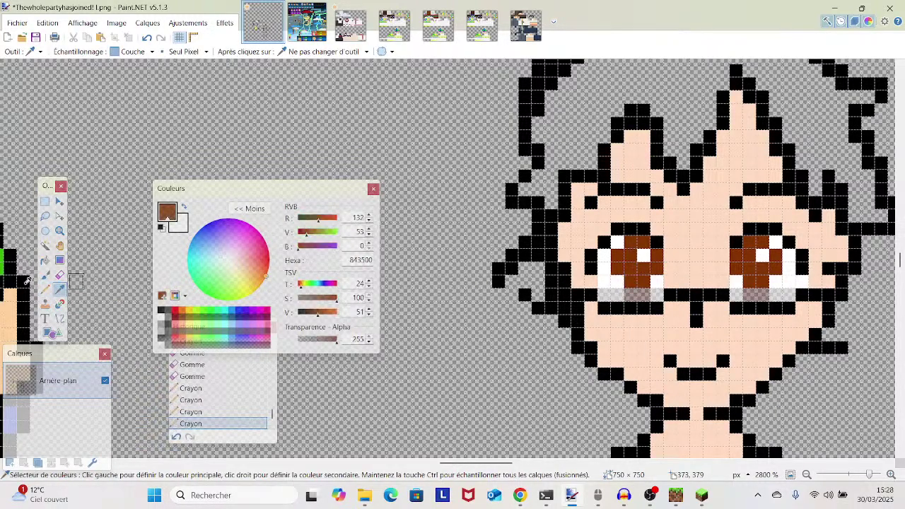
pyautogui.click(44, 289)
pyautogui.moveTo(617, 277); pyautogui.dragTo(656, 278)
pyautogui.click(656, 279)
pyautogui.click(738, 279)
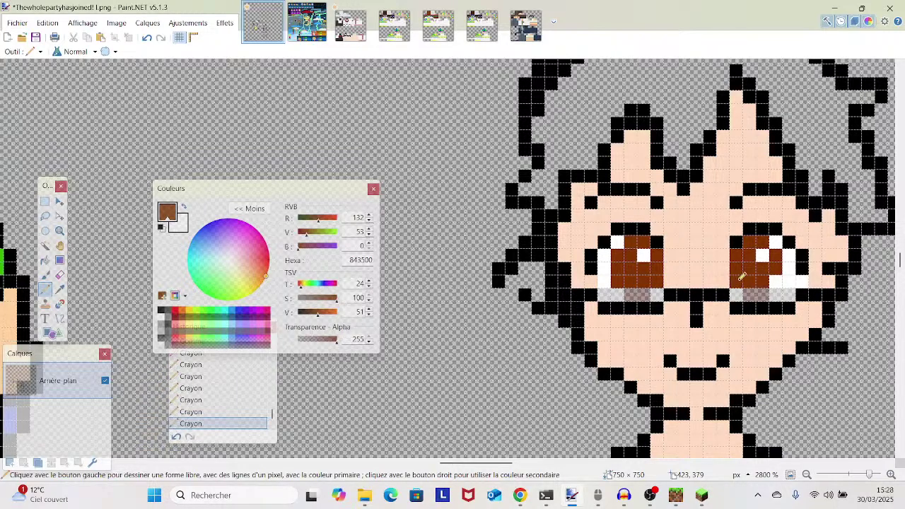
pyautogui.click(773, 282)
# - Examine the bespectacled character as a whole and compare it with the neighbouring characters on the sheet
pyautogui.moveTo(869, 475); pyautogui.dragTo(855, 481)
pyautogui.moveTo(548, 311)
pyautogui.mouseDown()
pyautogui.moveTo(625, 249)
pyautogui.moveTo(703, 259)
pyautogui.moveTo(713, 293)
pyautogui.mouseUp()
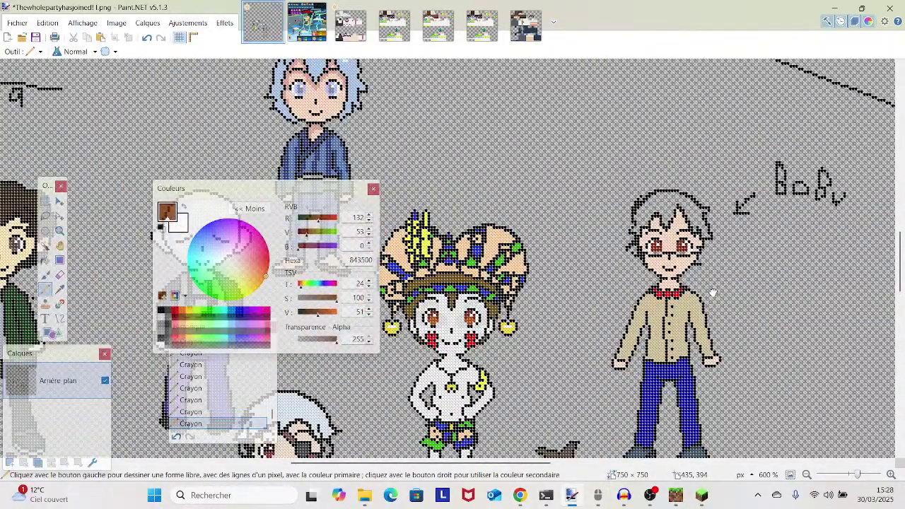
pyautogui.scroll(-3, 712, 292)
pyautogui.hscroll(-3, 712, 293)
pyautogui.scroll(-2, 669, 218)
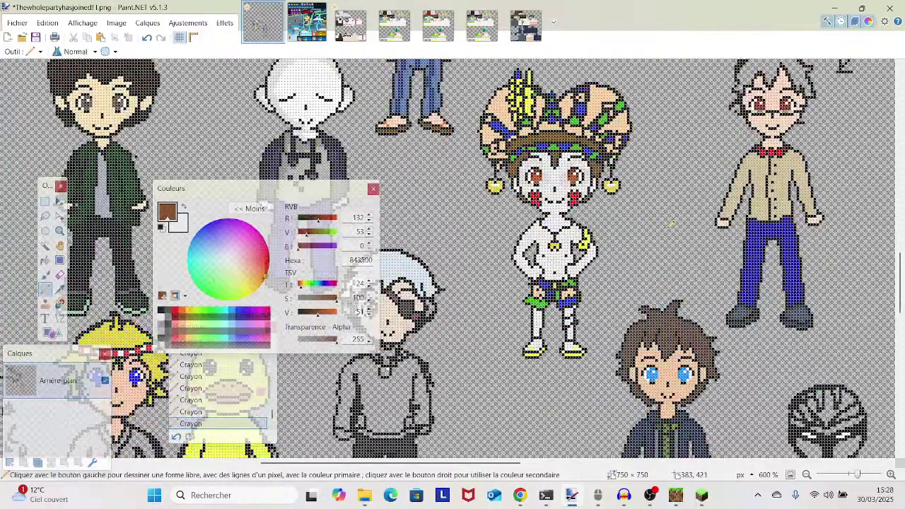
pyautogui.scroll(4, 671, 224)
pyautogui.scroll(2, 670, 223)
pyautogui.scroll(-2, 670, 223)
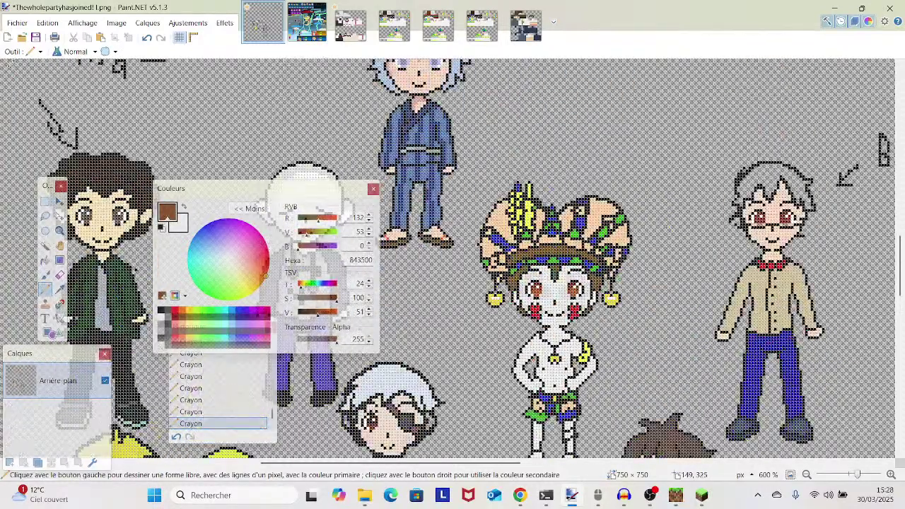
# - Save the image under its existing file name
pyautogui.click(17, 22)
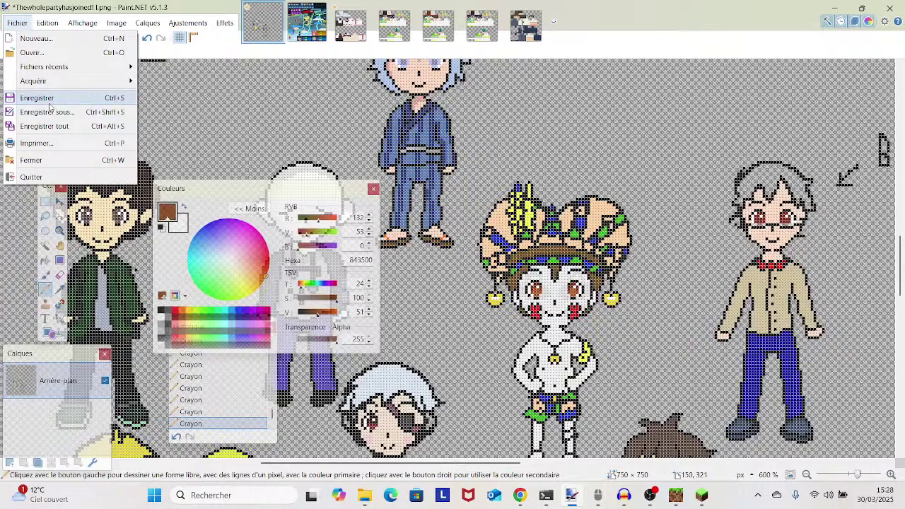
pyautogui.click(50, 104)
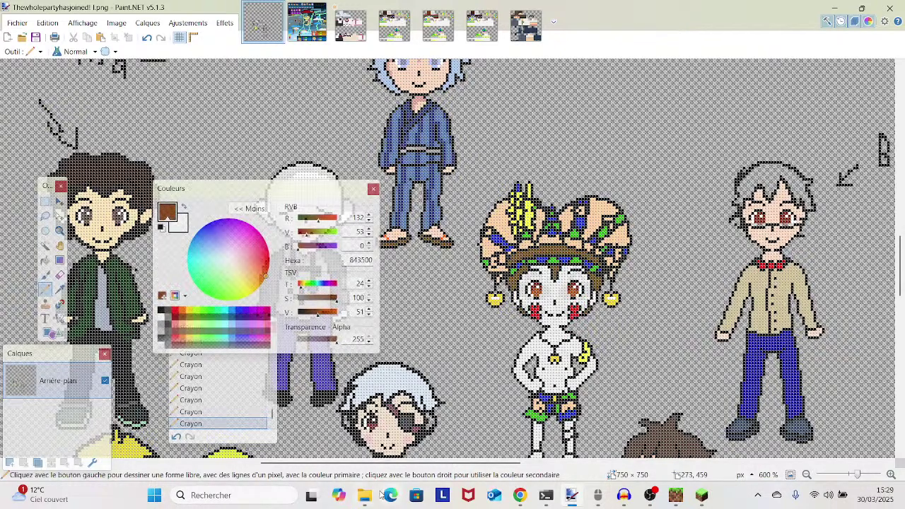
# - Erase the protruding black outline pixels on the inner edge of the bespectacled character's right-hand shoe
pyautogui.moveTo(858, 475)
pyautogui.mouseDown()
pyautogui.moveTo(640, 376)
pyautogui.moveTo(844, 273)
pyautogui.moveTo(856, 285)
pyautogui.moveTo(685, 351)
pyautogui.moveTo(653, 375)
pyautogui.mouseUp()
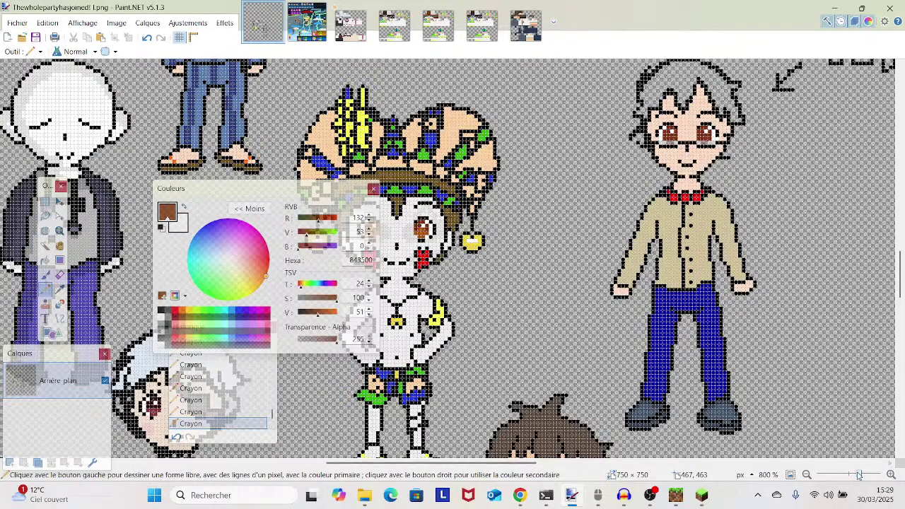
pyautogui.moveTo(859, 474); pyautogui.dragTo(863, 474)
pyautogui.moveTo(833, 444); pyautogui.dragTo(558, 309)
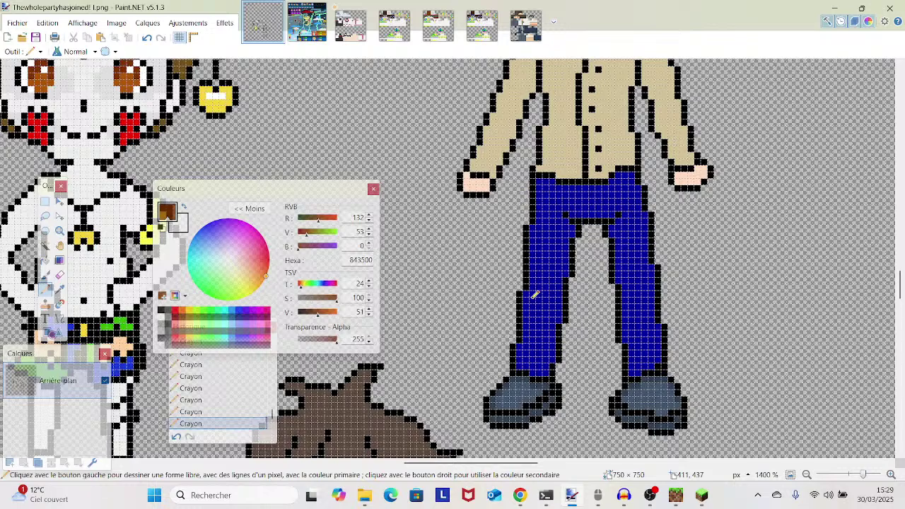
pyautogui.moveTo(458, 313); pyautogui.dragTo(478, 269)
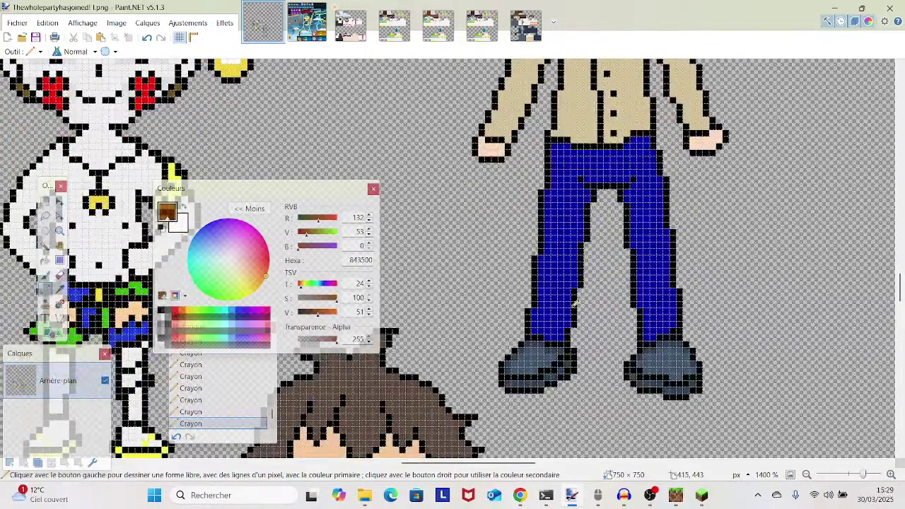
pyautogui.click(60, 291)
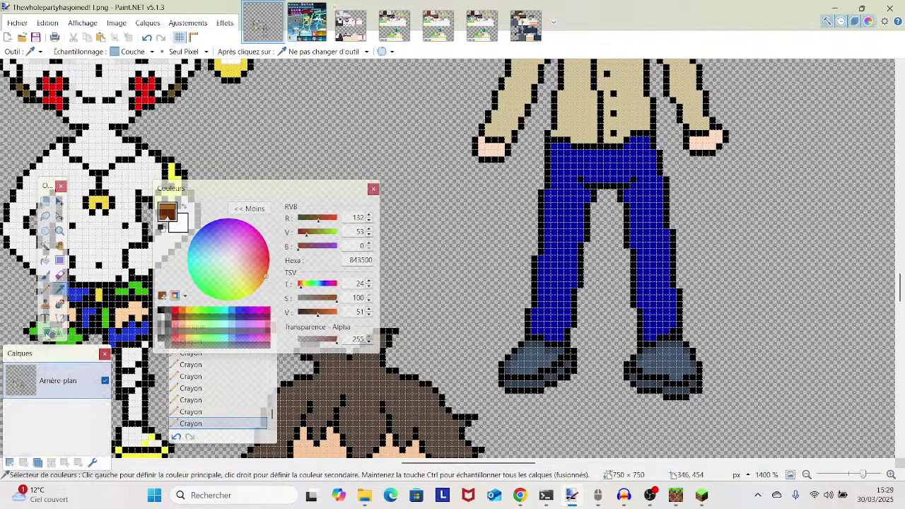
pyautogui.click(60, 274)
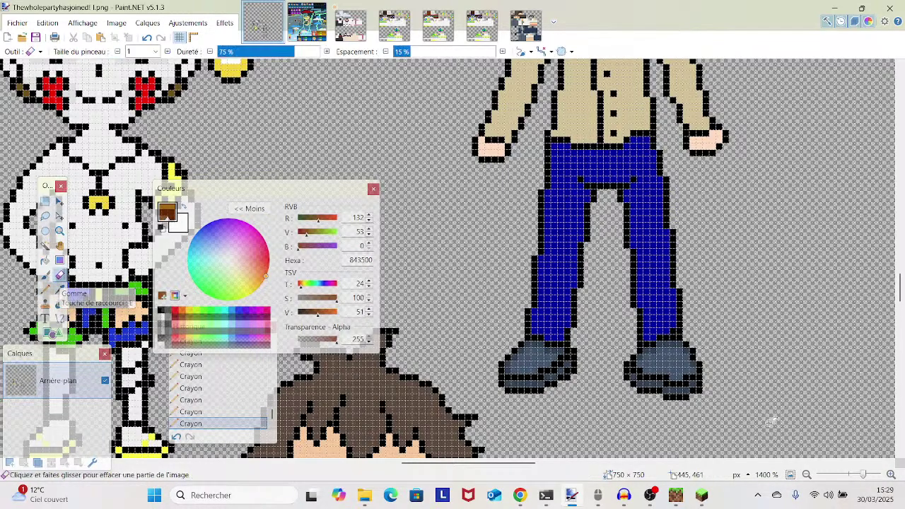
pyautogui.moveTo(860, 474); pyautogui.dragTo(869, 475)
pyautogui.moveTo(850, 443); pyautogui.dragTo(615, 259)
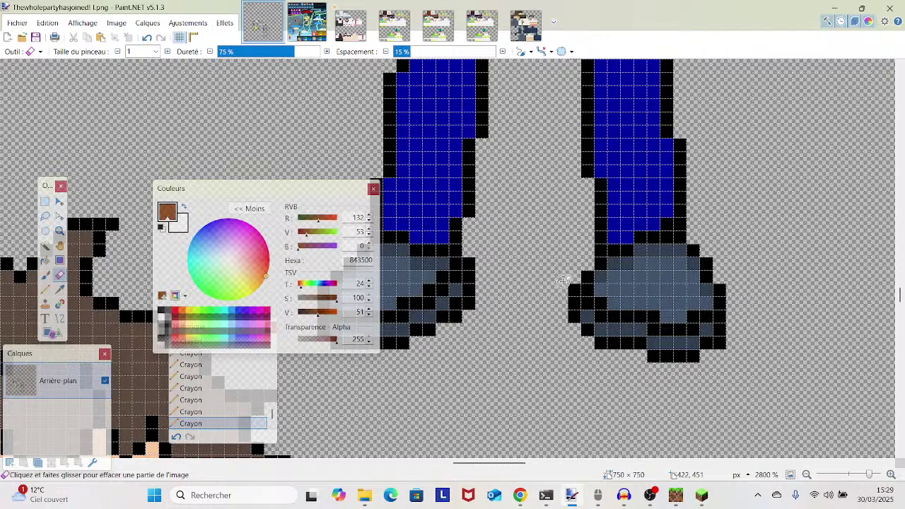
pyautogui.click(575, 315)
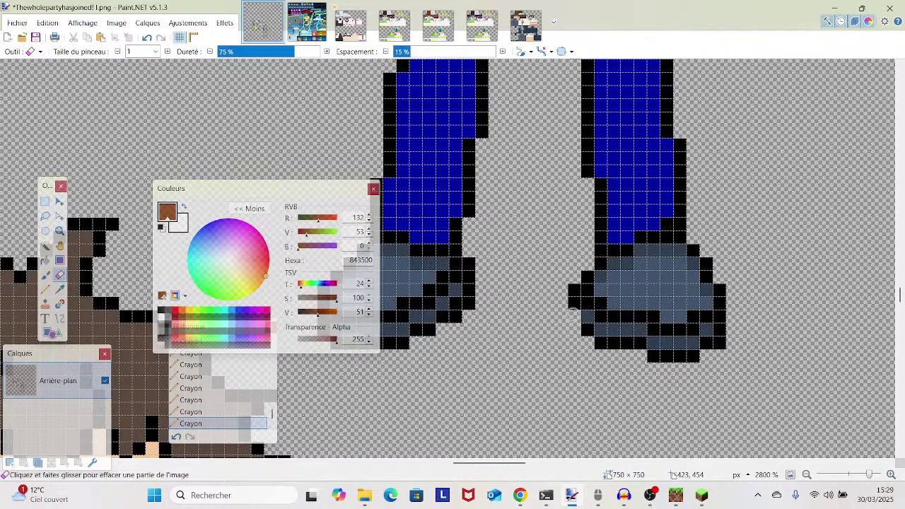
pyautogui.moveTo(574, 314); pyautogui.dragTo(569, 286)
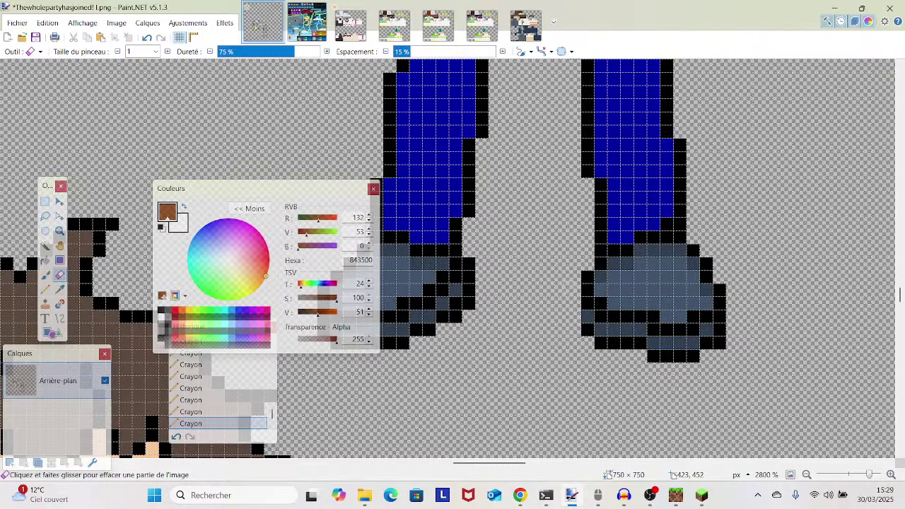
# - Sample the black 000000 outline colour and pencil the missing outline pixel on the inner edge of the right-hand shoe
pyautogui.click(59, 289)
pyautogui.click(585, 288)
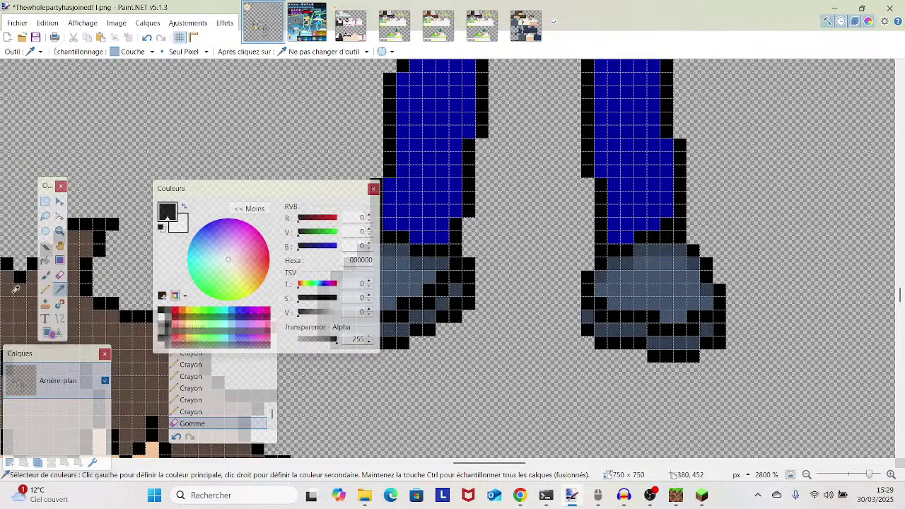
pyautogui.click(46, 289)
pyautogui.click(588, 316)
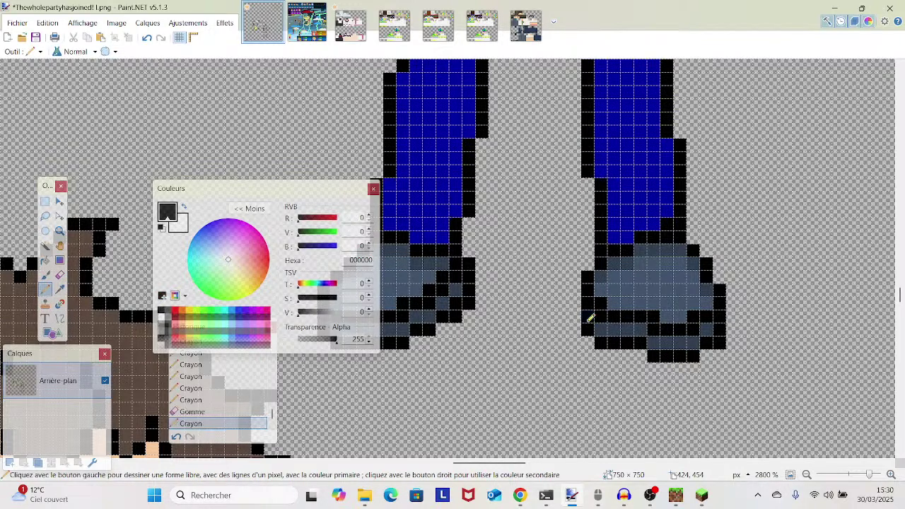
# - Examine the bespectacled character's outline from the shoes and trousers up to the head
pyautogui.scroll(2, 600, 343)
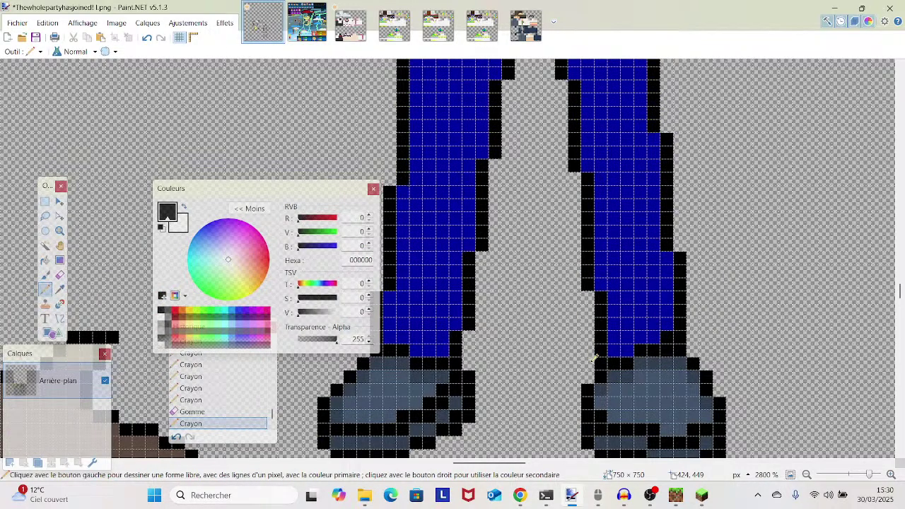
pyautogui.scroll(2, 594, 360)
pyautogui.scroll(-3, 594, 360)
pyautogui.scroll(4, 594, 360)
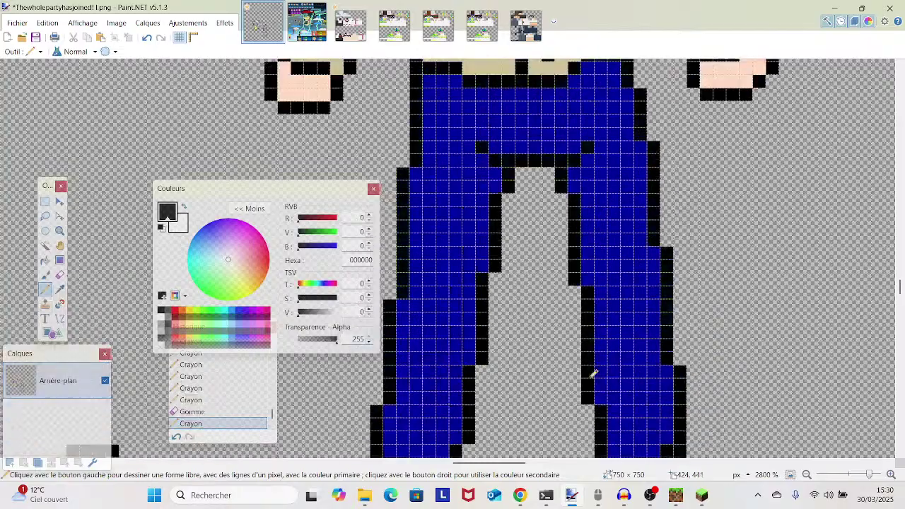
pyautogui.scroll(-3, 592, 367)
pyautogui.scroll(-3, 591, 370)
pyautogui.moveTo(881, 475); pyautogui.dragTo(860, 483)
pyautogui.scroll(3, 576, 299)
pyautogui.moveTo(539, 304); pyautogui.dragTo(876, 499)
pyautogui.moveTo(687, 372); pyautogui.dragTo(463, 177)
pyautogui.scroll(-2, 777, 367)
pyautogui.scroll(4, 848, 418)
pyautogui.moveTo(863, 473)
pyautogui.mouseDown()
pyautogui.moveTo(849, 476)
pyautogui.moveTo(865, 479)
pyautogui.mouseUp()
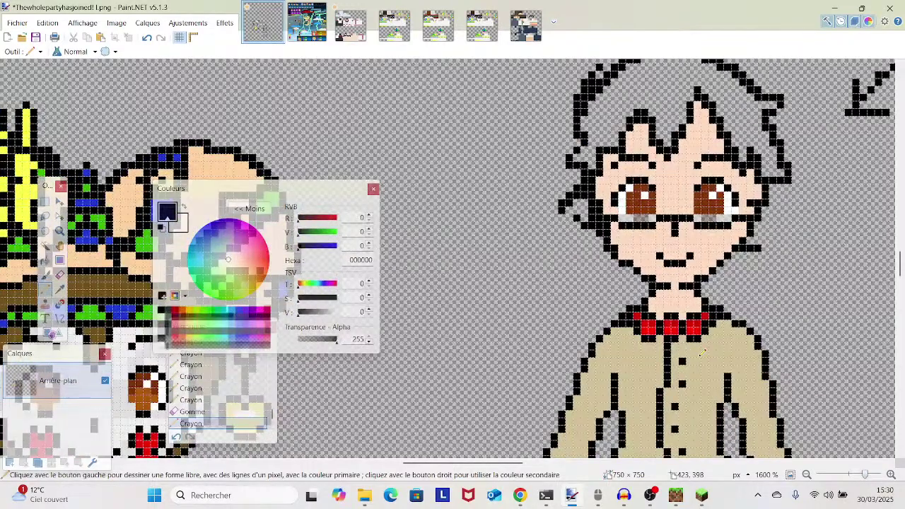
# - Pencil a rounded black ear outline on the left-hand side of the bespectacled character's face, joining it to the cheek
pyautogui.moveTo(672, 237); pyautogui.dragTo(551, 302)
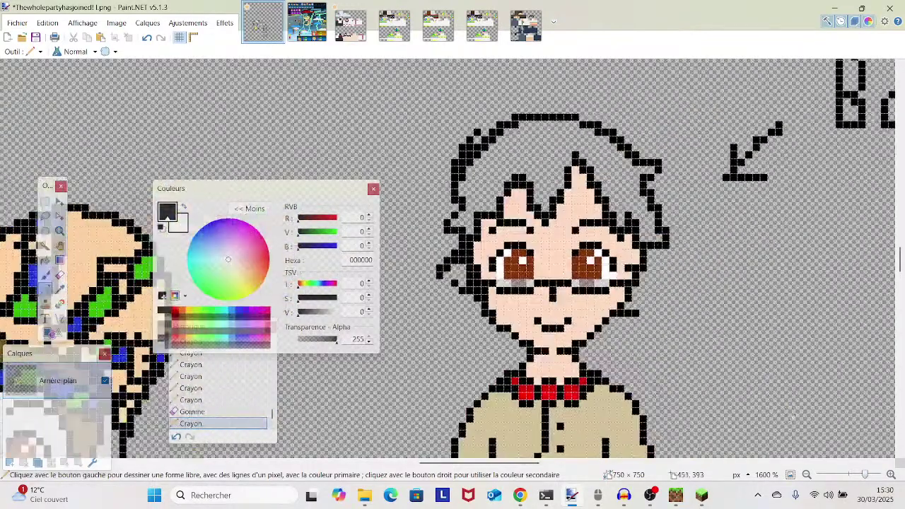
pyautogui.moveTo(863, 475); pyautogui.dragTo(871, 475)
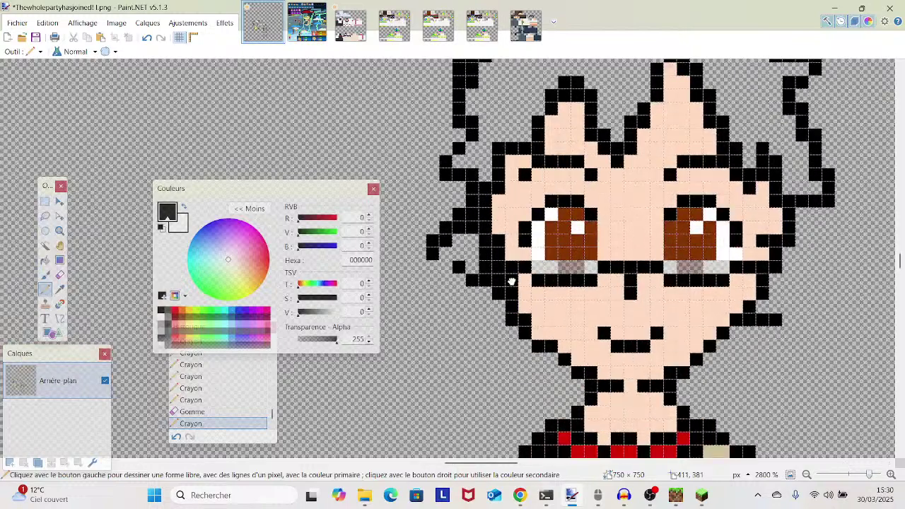
pyautogui.moveTo(439, 252); pyautogui.dragTo(459, 290)
pyautogui.click(471, 292)
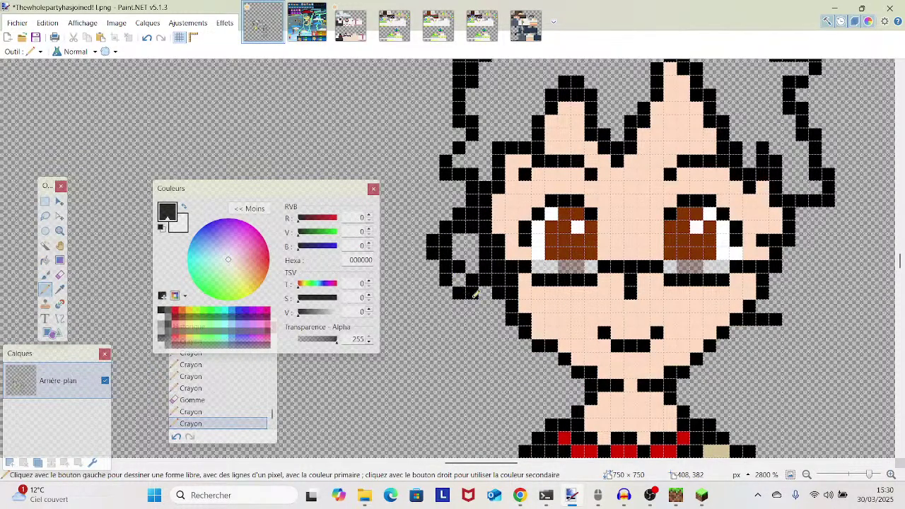
pyautogui.click(486, 294)
pyautogui.moveTo(486, 297); pyautogui.dragTo(506, 288)
# - Pencil a matching rounded black ear outline on the right-hand side of the face
pyautogui.moveTo(757, 285); pyautogui.dragTo(741, 292)
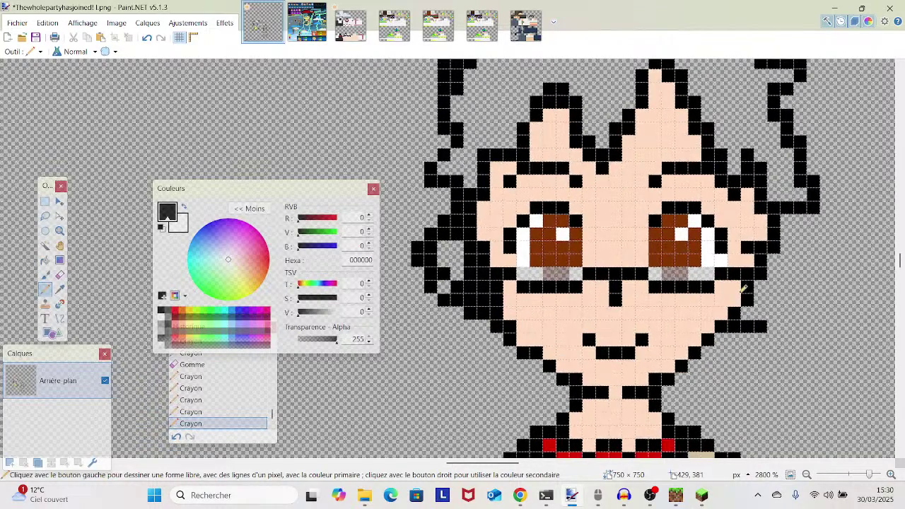
pyautogui.moveTo(787, 234)
pyautogui.mouseDown()
pyautogui.moveTo(818, 259)
pyautogui.moveTo(818, 250)
pyautogui.moveTo(775, 310)
pyautogui.mouseUp()
pyautogui.click(814, 260)
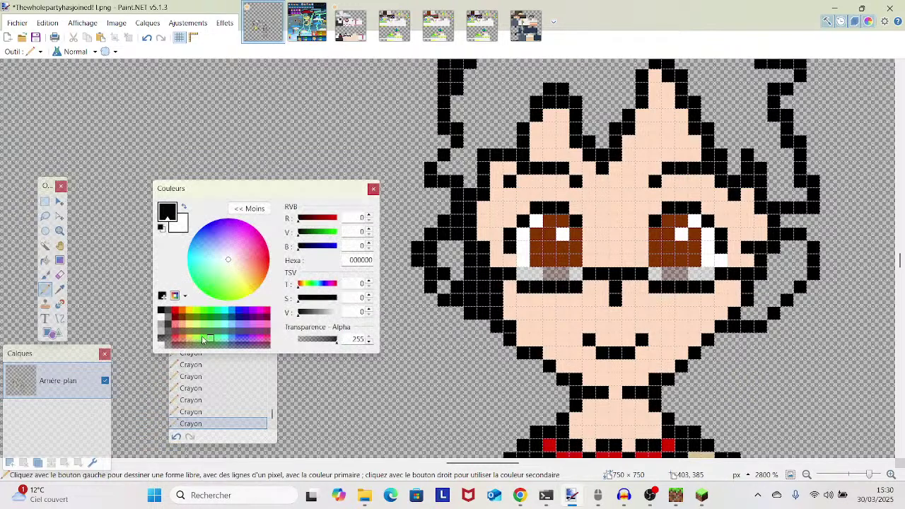
# - Erase the surplus black pixels inside the left-hand ear so only a thin outline is left
pyautogui.click(59, 275)
pyautogui.click(476, 275)
pyautogui.click(471, 290)
pyautogui.click(463, 286)
pyautogui.click(451, 274)
pyautogui.click(438, 260)
pyautogui.click(431, 249)
pyautogui.click(443, 237)
pyautogui.click(457, 235)
pyautogui.click(469, 247)
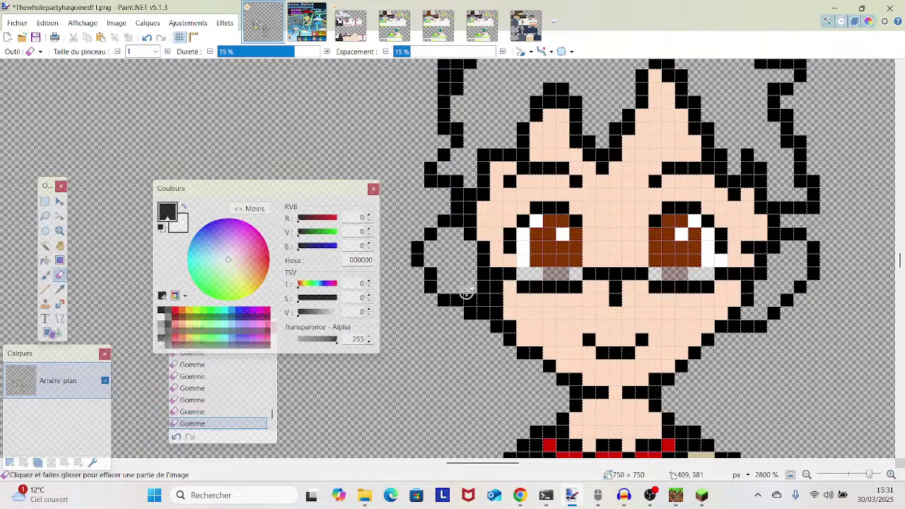
# - Pencil extra black pixels along the outer lower edge of the left-hand ear, down to the jaw
pyautogui.moveTo(472, 300); pyautogui.dragTo(436, 345)
pyautogui.scroll(-2, 436, 345)
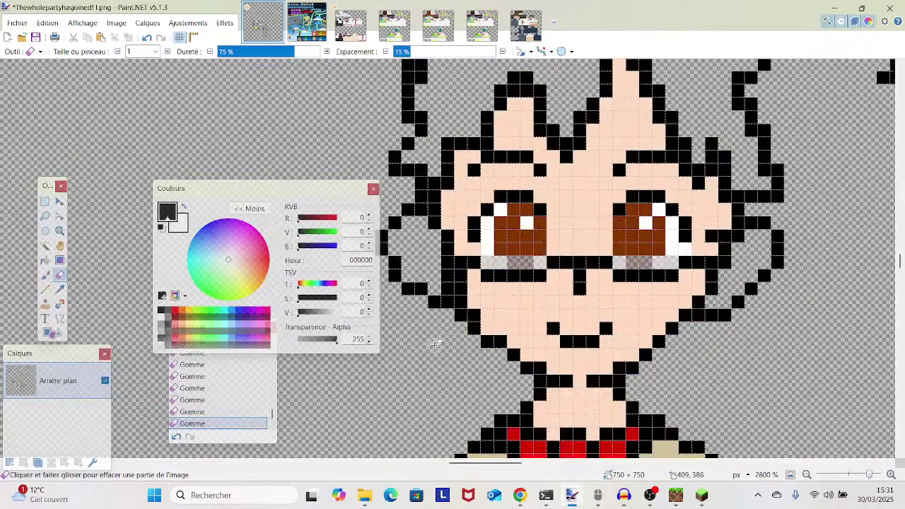
pyautogui.scroll(4, 598, 335)
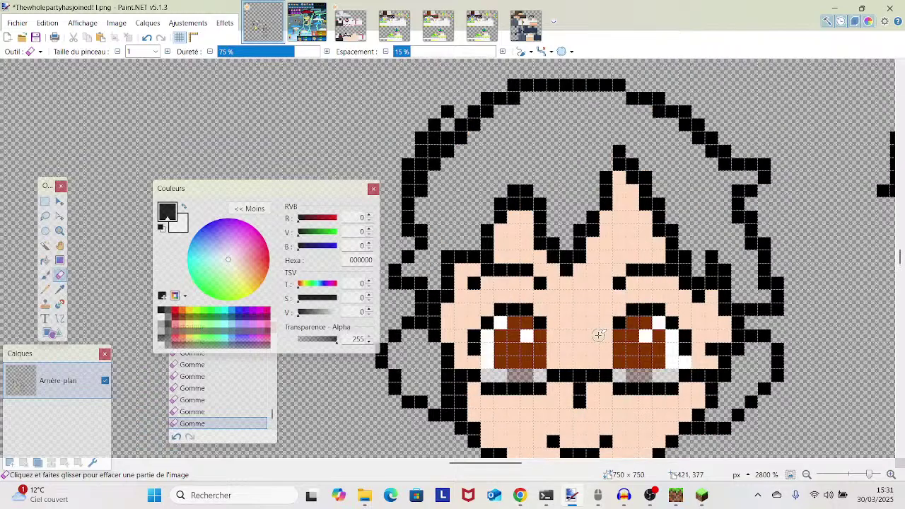
pyautogui.scroll(-4, 598, 335)
pyautogui.moveTo(598, 335); pyautogui.dragTo(727, 307)
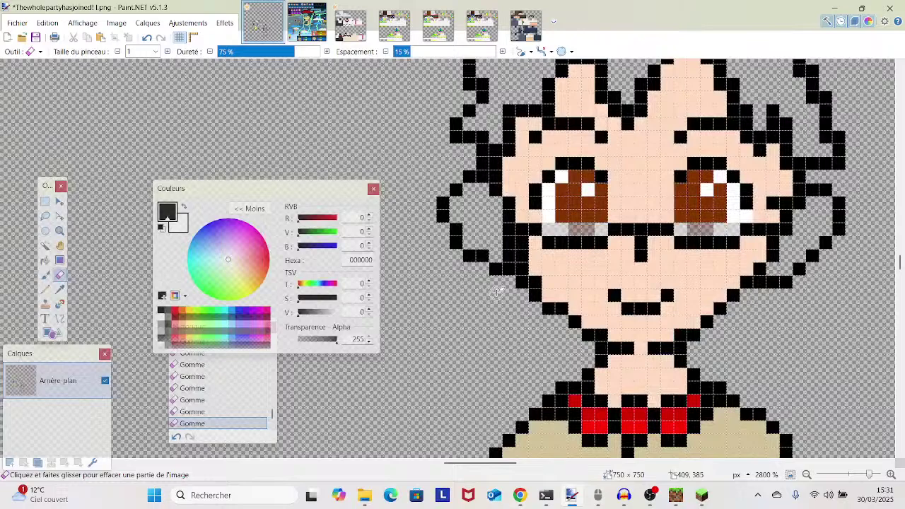
pyautogui.moveTo(542, 263); pyautogui.dragTo(552, 343)
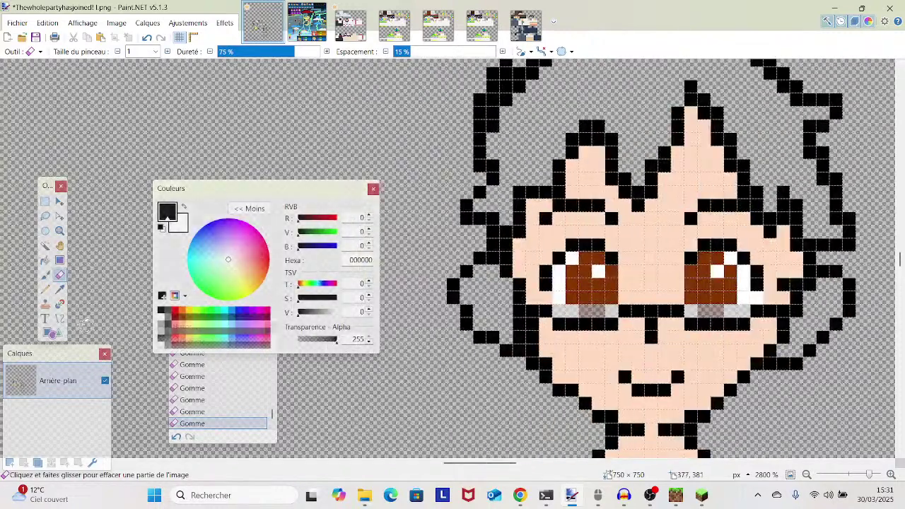
pyautogui.click(59, 289)
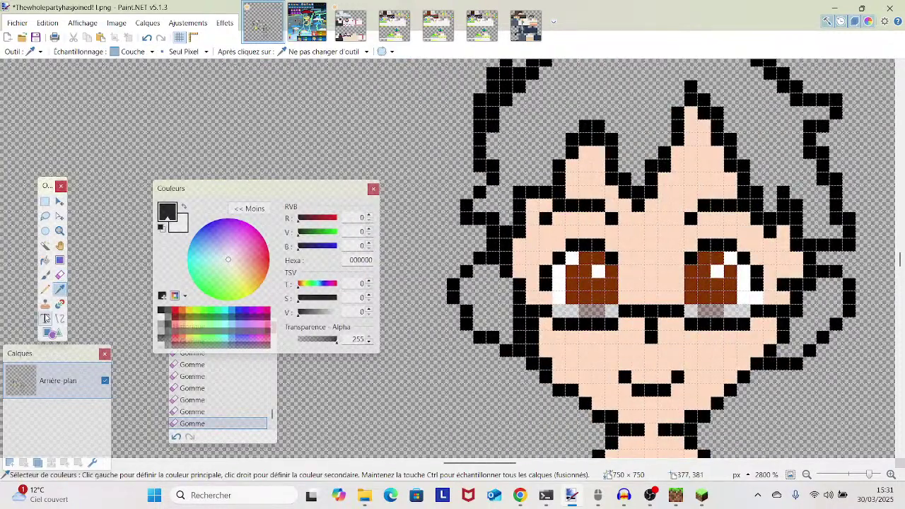
pyautogui.click(45, 289)
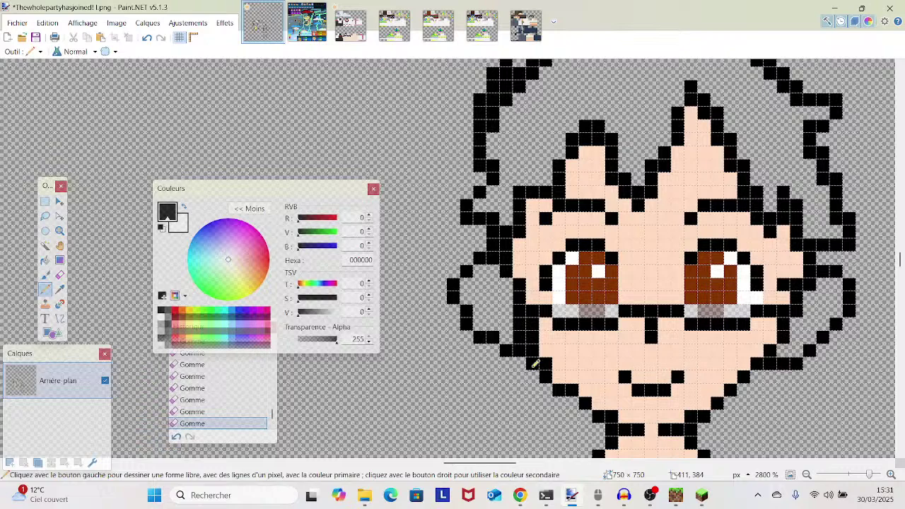
pyautogui.moveTo(532, 362)
pyautogui.mouseDown()
pyautogui.moveTo(502, 361)
pyautogui.moveTo(493, 344)
pyautogui.moveTo(461, 329)
pyautogui.moveTo(450, 304)
pyautogui.mouseUp()
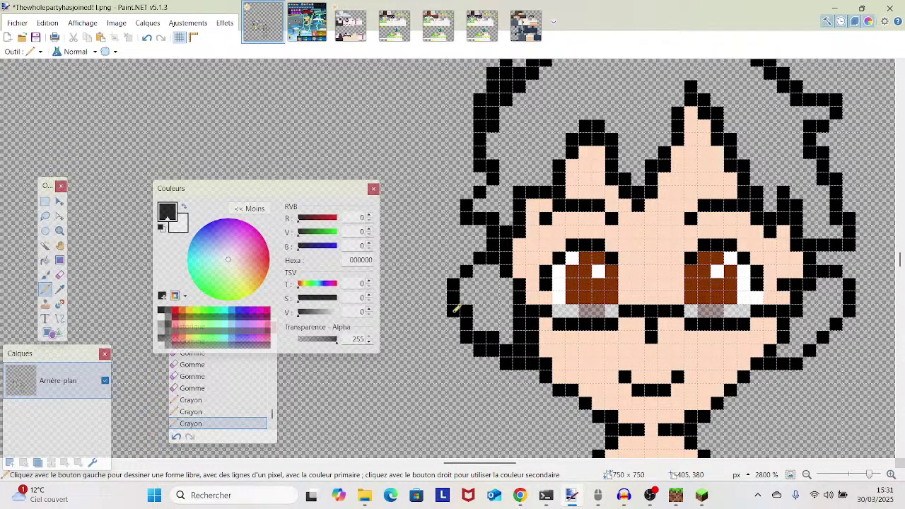
# - Sample the skin tone FFDBC1 from the face and pencil it along the inner lower edge of the left-hand ear
pyautogui.click(59, 289)
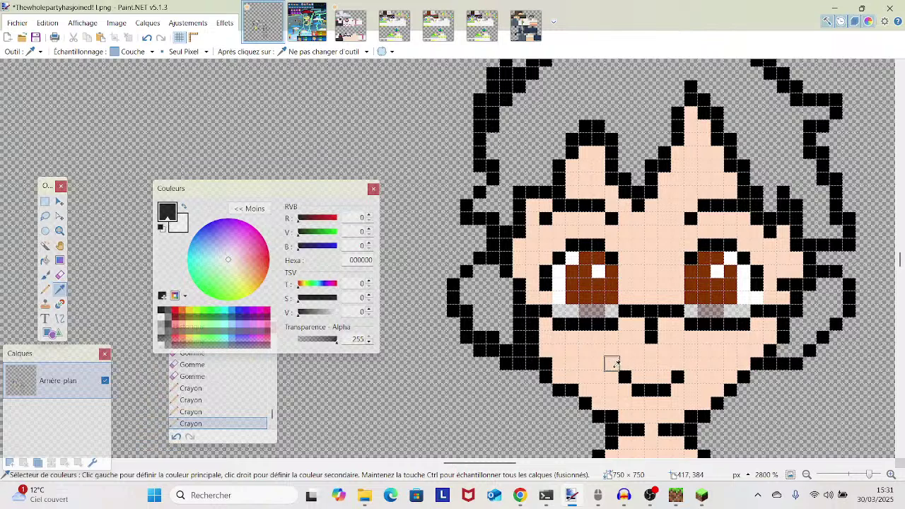
pyautogui.click(613, 364)
pyautogui.click(44, 289)
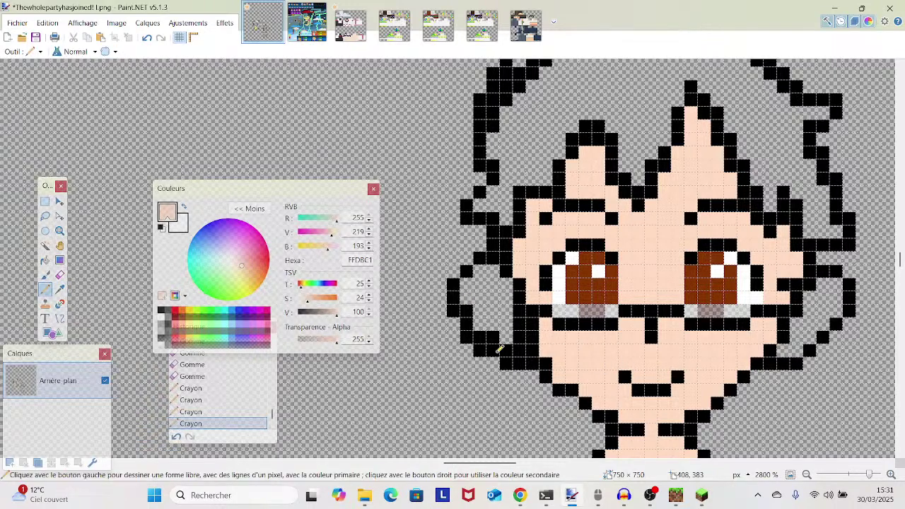
pyautogui.moveTo(517, 349)
pyautogui.mouseDown()
pyautogui.moveTo(480, 333)
pyautogui.moveTo(466, 309)
pyautogui.moveTo(510, 312)
pyautogui.moveTo(513, 339)
pyautogui.moveTo(530, 316)
pyautogui.mouseUp()
pyautogui.click(466, 311)
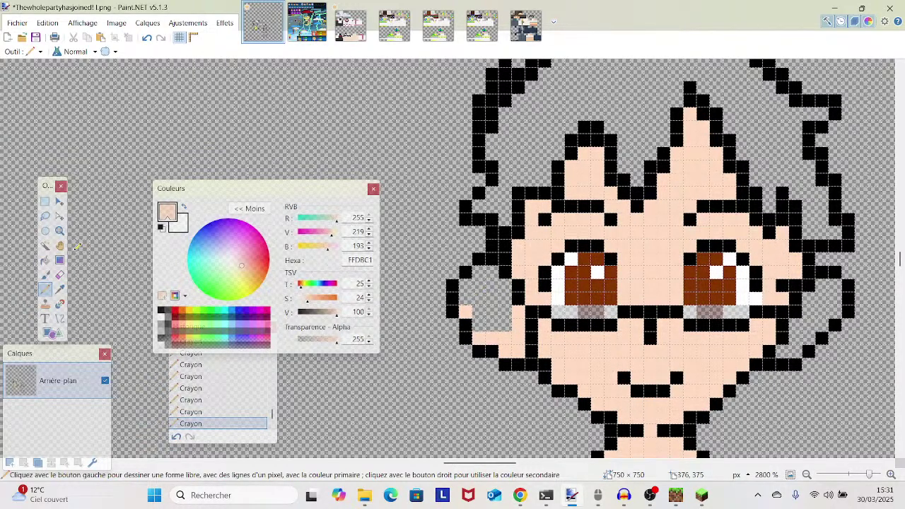
# - Erase the top line of the left-hand ear and pencil a black 000000 line one pixel lower
pyautogui.click(59, 288)
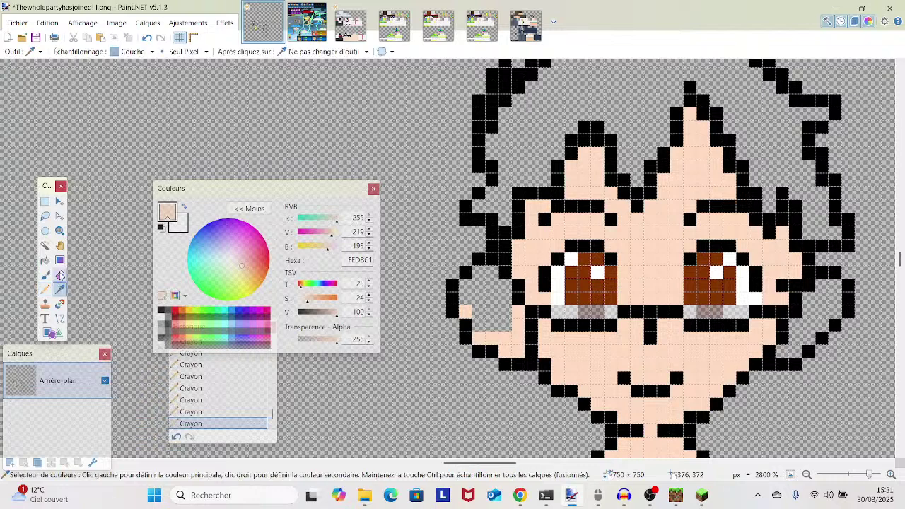
pyautogui.click(59, 274)
pyautogui.moveTo(446, 267); pyautogui.dragTo(489, 258)
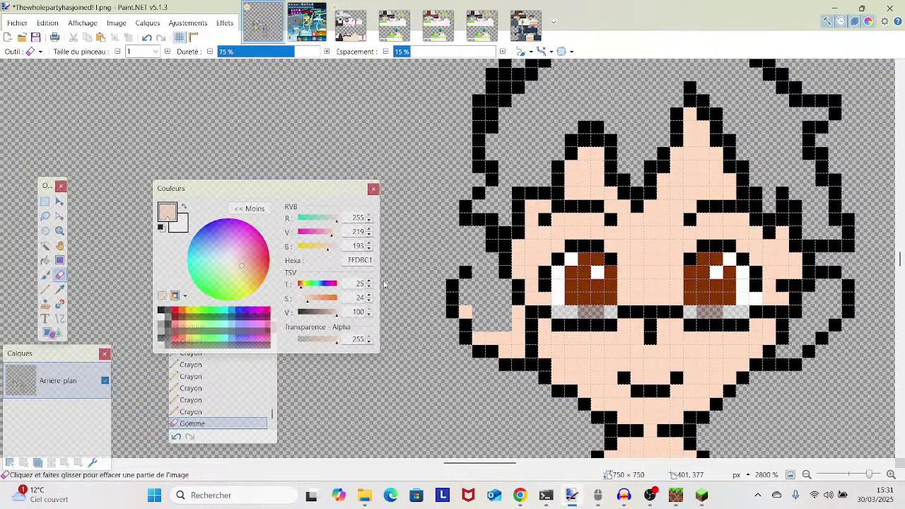
pyautogui.click(60, 289)
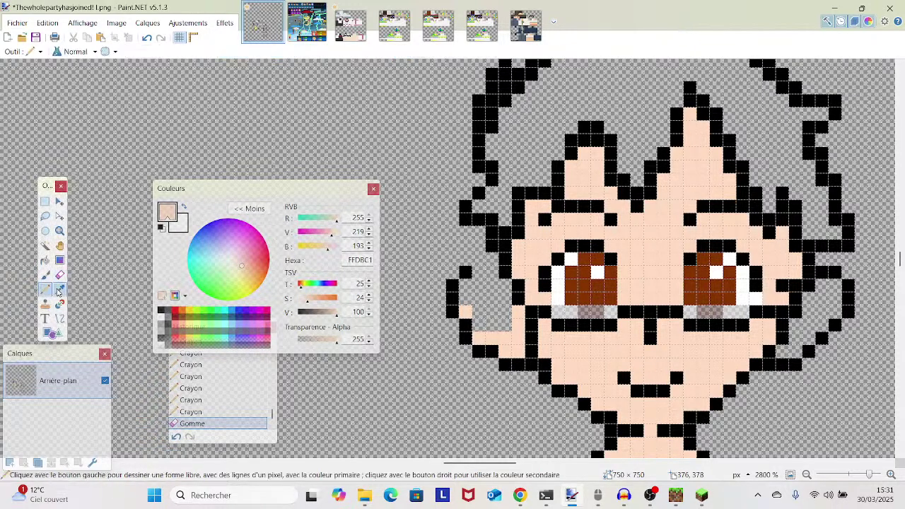
pyautogui.click(462, 272)
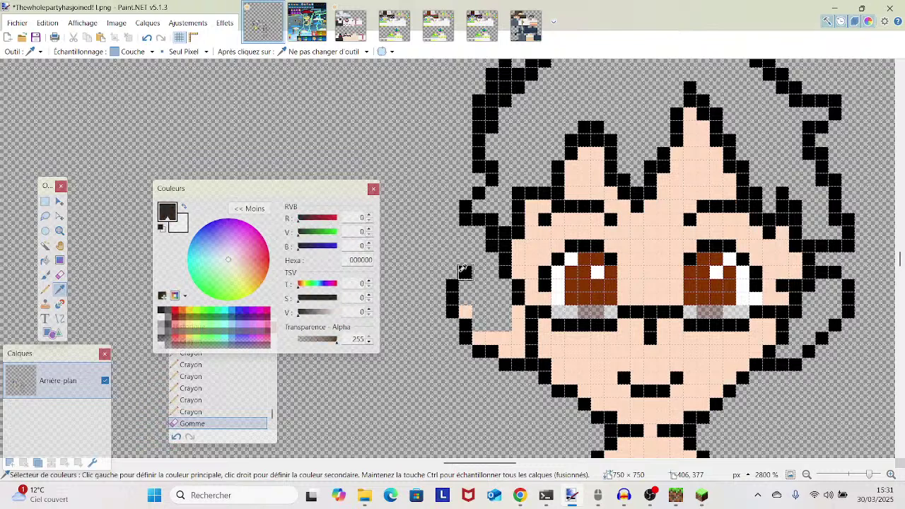
pyautogui.click(47, 292)
pyautogui.moveTo(478, 272); pyautogui.dragTo(493, 271)
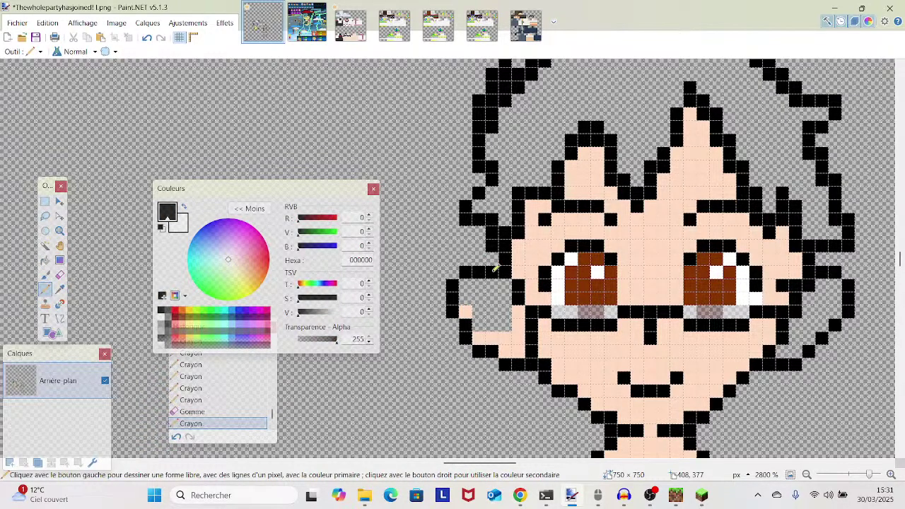
# - Erase the left-hand ear's outer and lower outline together with the lowest skin-coloured pixels
pyautogui.click(60, 275)
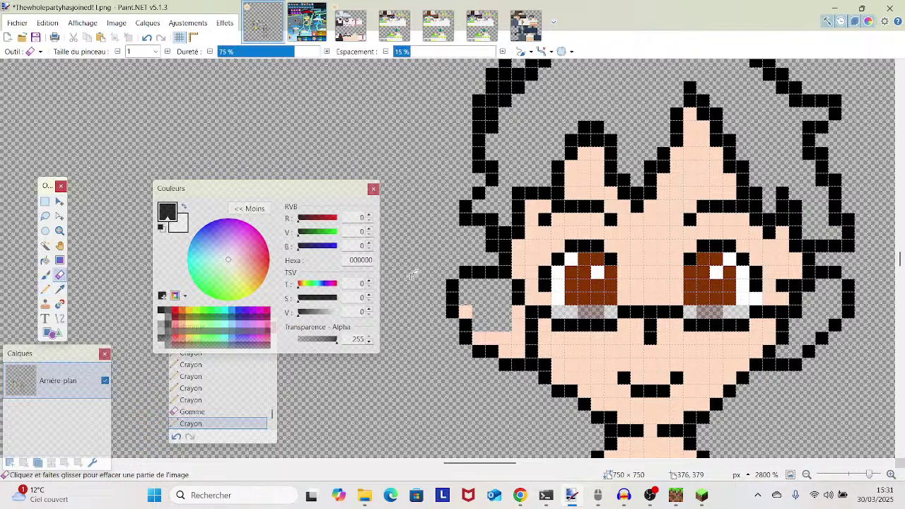
pyautogui.moveTo(462, 272)
pyautogui.mouseDown()
pyautogui.moveTo(451, 290)
pyautogui.moveTo(456, 311)
pyautogui.moveTo(490, 352)
pyautogui.mouseUp()
pyautogui.click(489, 350)
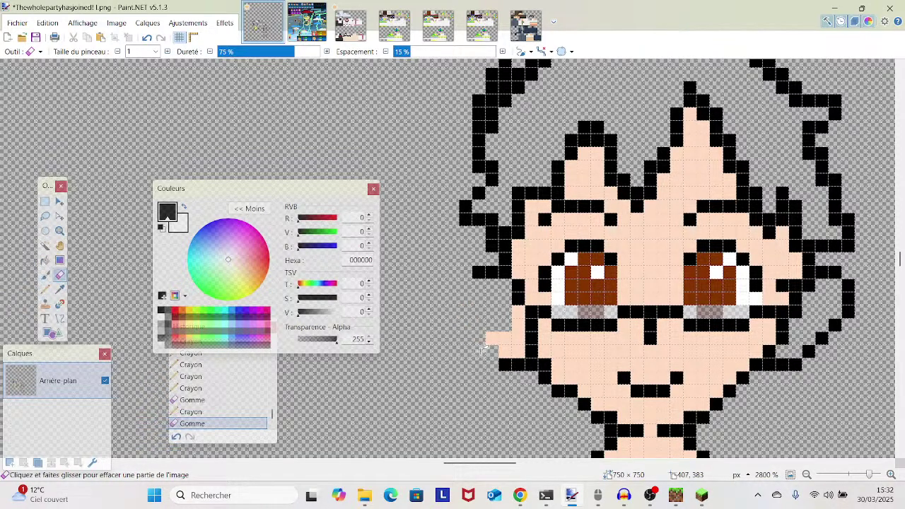
pyautogui.click(506, 363)
pyautogui.click(518, 365)
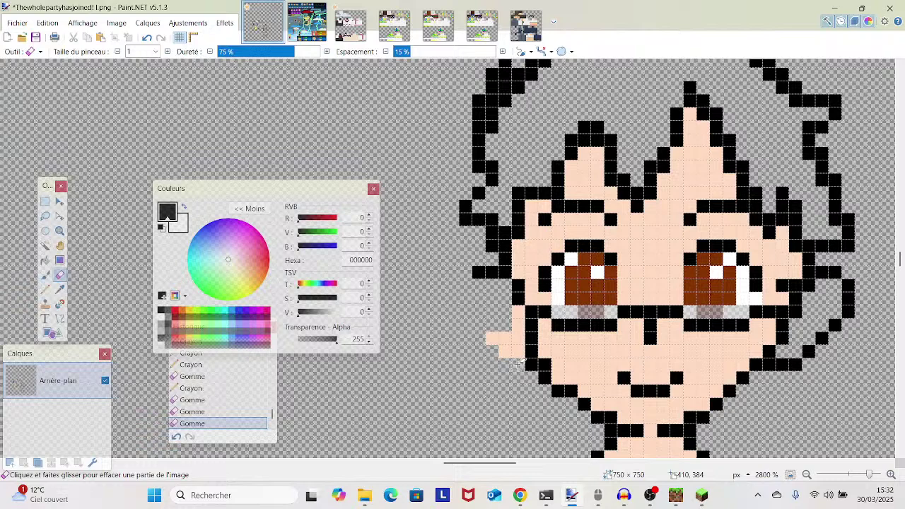
pyautogui.click(517, 353)
pyautogui.click(506, 352)
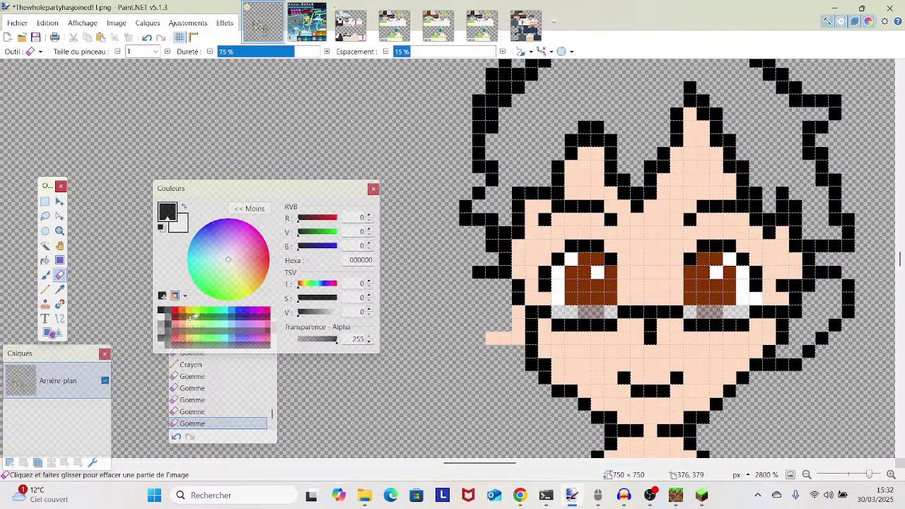
# - Pencil a new black lower line and curved outer edge around the left-hand ear's remaining skin pixels
pyautogui.press('p')
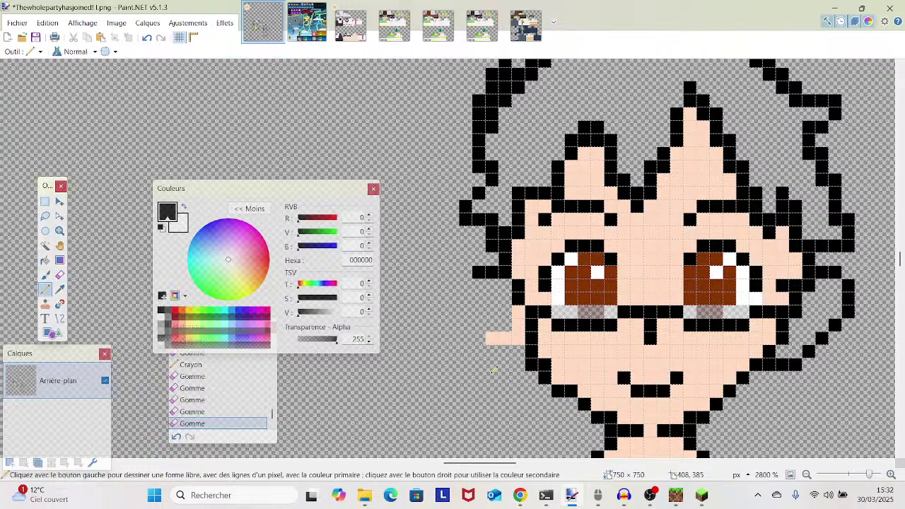
pyautogui.moveTo(520, 349)
pyautogui.mouseDown()
pyautogui.moveTo(491, 351)
pyautogui.moveTo(499, 348)
pyautogui.mouseUp()
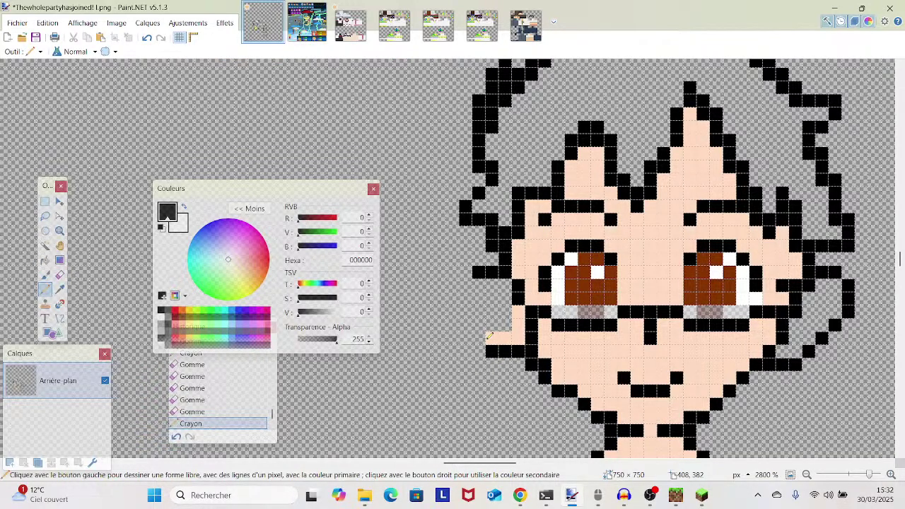
pyautogui.click(483, 336)
pyautogui.click(468, 325)
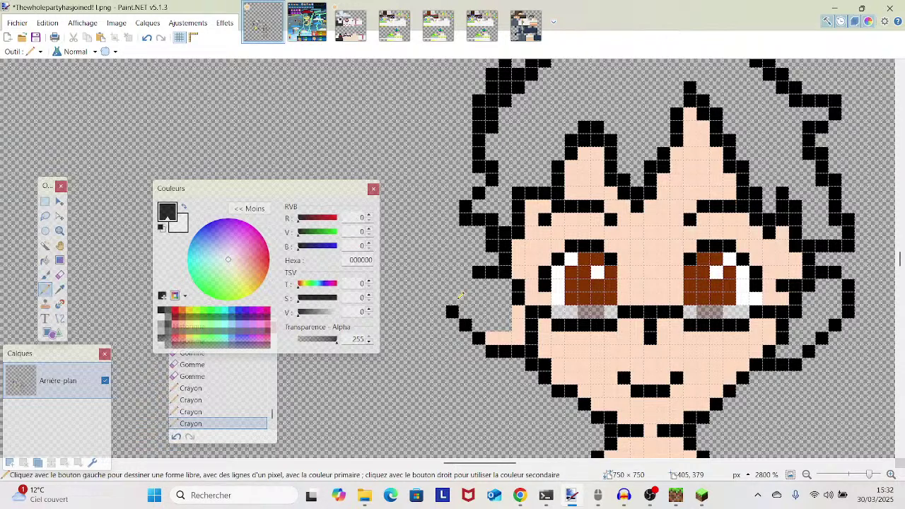
pyautogui.click(453, 300)
pyautogui.click(453, 287)
pyautogui.scroll(1, 502, 286)
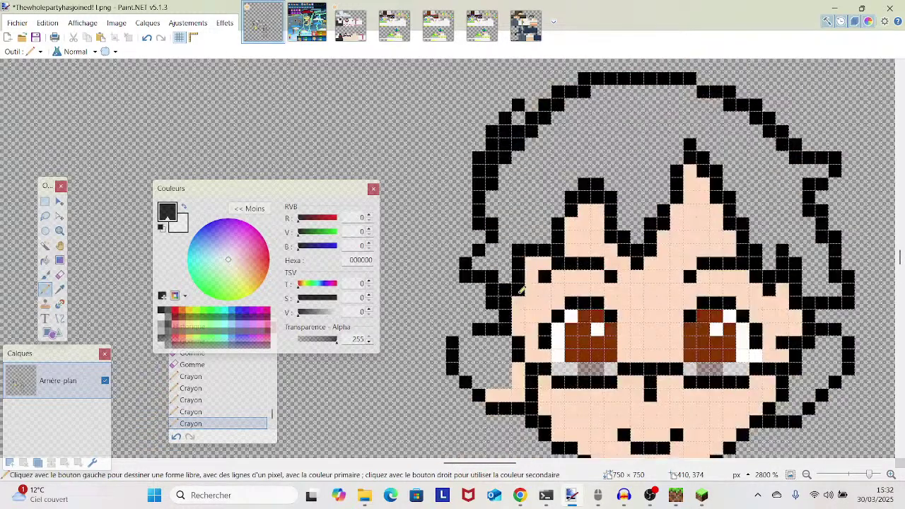
pyautogui.hscroll(3, 522, 290)
pyautogui.hscroll(-3, 569, 287)
pyautogui.scroll(-2, 576, 288)
pyautogui.scroll(2, 583, 289)
pyautogui.scroll(-1, 588, 290)
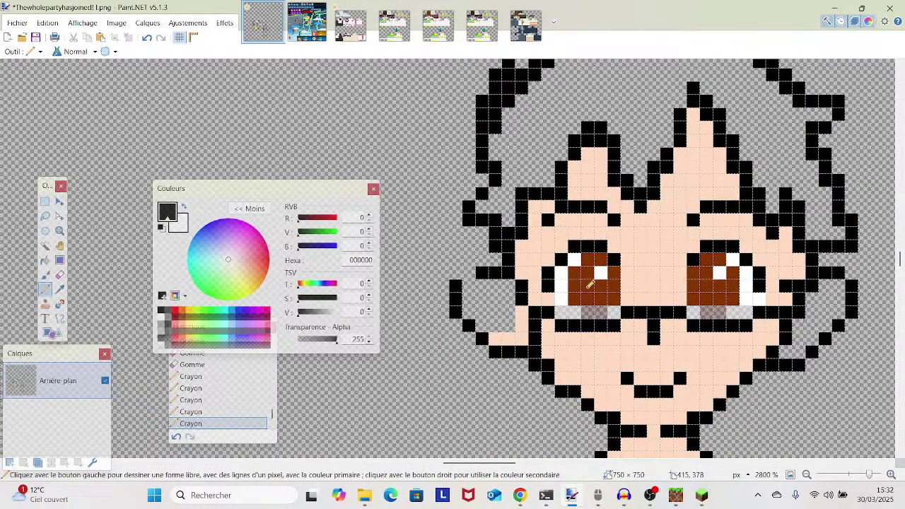
# - Add a black pixel joining the left-hand ear's top line to its outer curve and erase the stray brush mark beside it
pyautogui.click(471, 285)
pyautogui.click(45, 274)
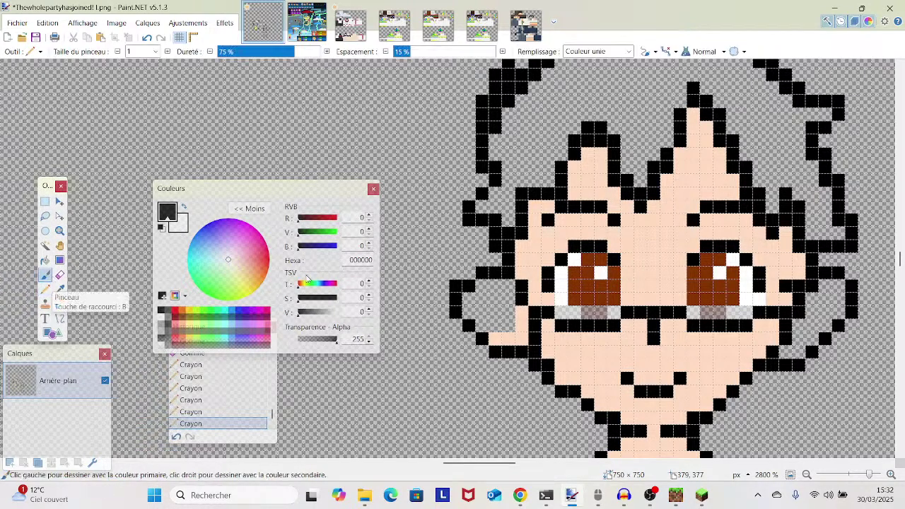
pyautogui.click(455, 279)
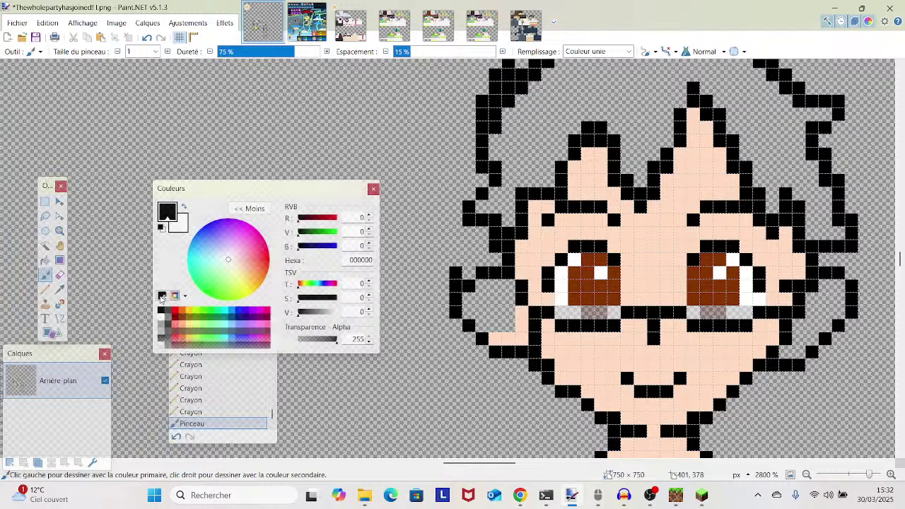
pyautogui.press('e')
pyautogui.click(455, 273)
pyautogui.click(455, 286)
pyautogui.scroll(-1, 455, 281)
pyautogui.moveTo(512, 261); pyautogui.dragTo(446, 221)
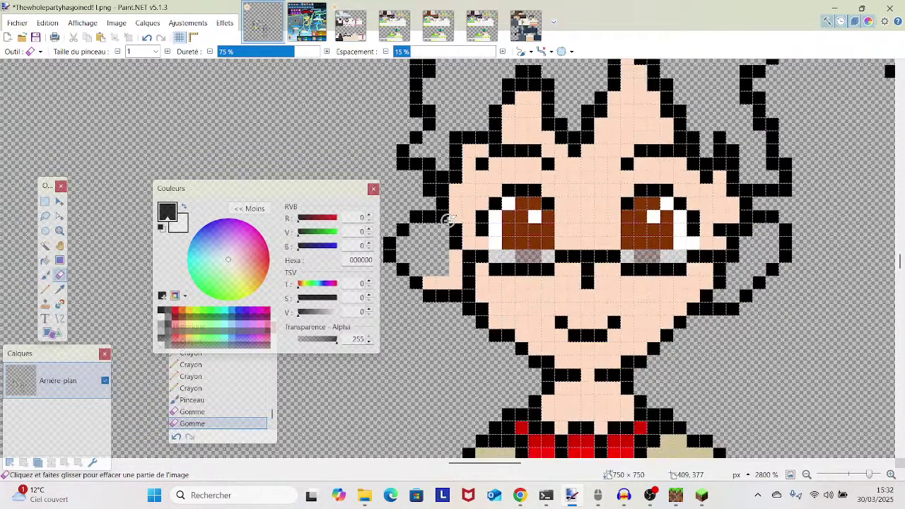
# - Sample the skin tone FFDBC1 from the face and fill the inside of the left-hand ear with it
pyautogui.click(60, 289)
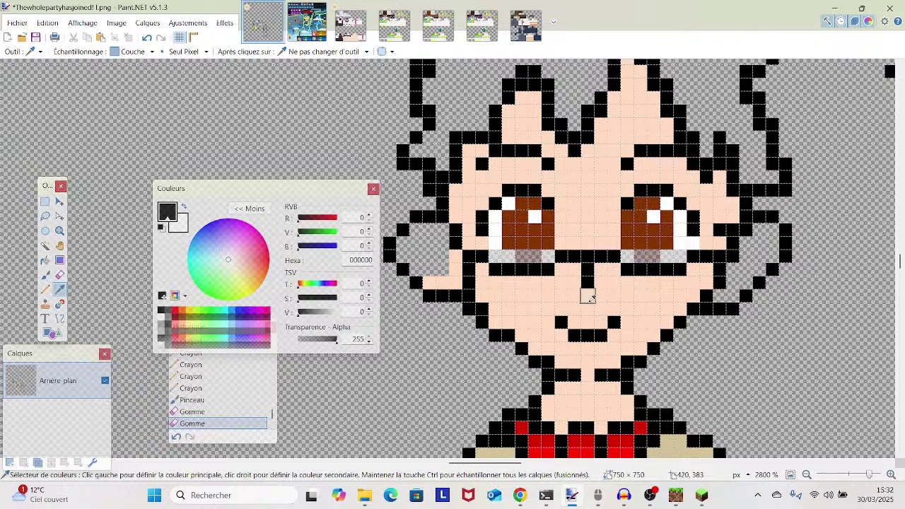
pyautogui.click(535, 307)
pyautogui.click(45, 261)
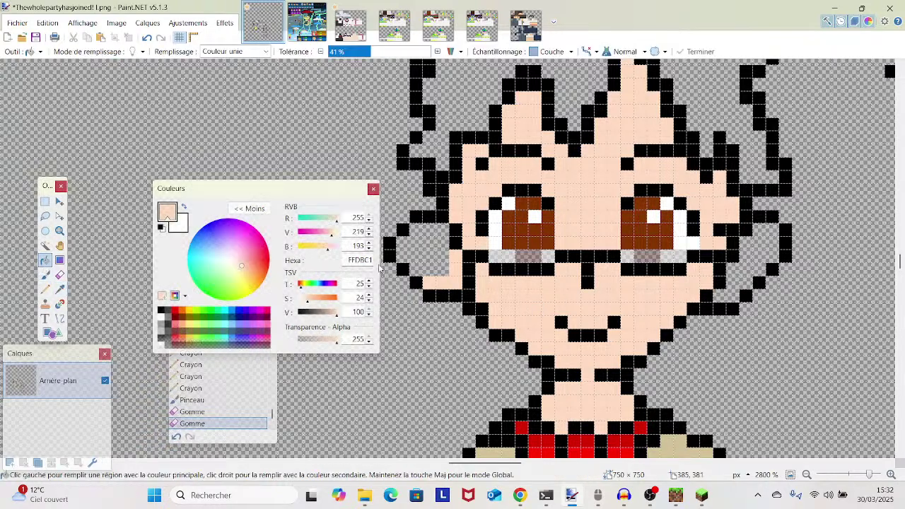
pyautogui.click(426, 258)
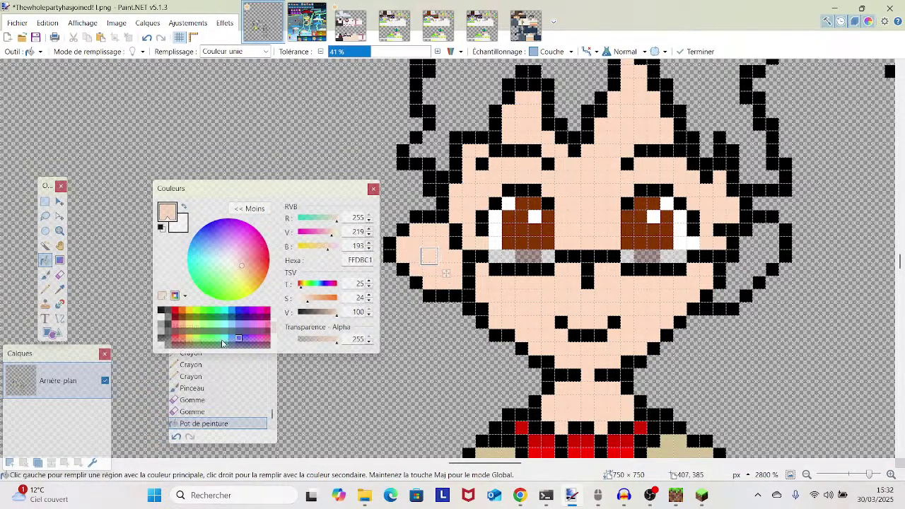
# - Shift the left-hand ear's bottom outline one pixel down, pencilling black 000000 below and skin FFDBC1 over the old line
pyautogui.press('k')
pyautogui.click(452, 294)
pyautogui.press('p')
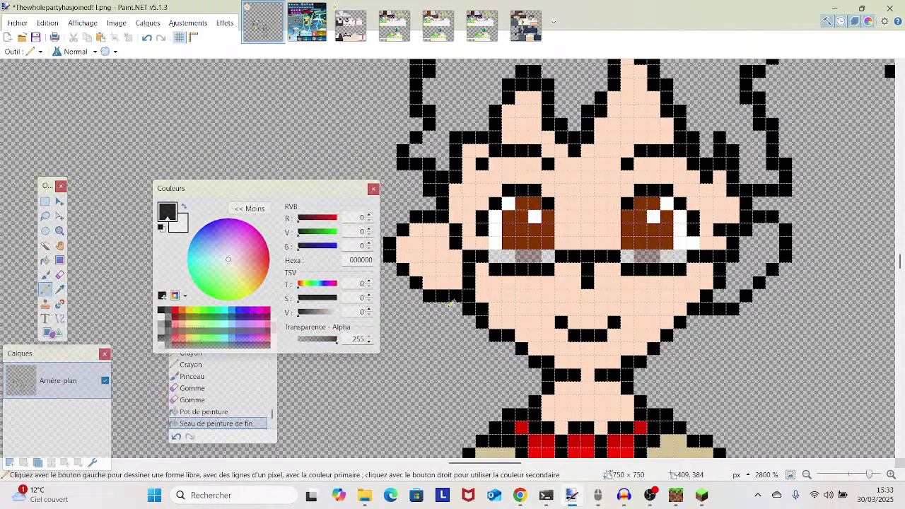
pyautogui.click(445, 310)
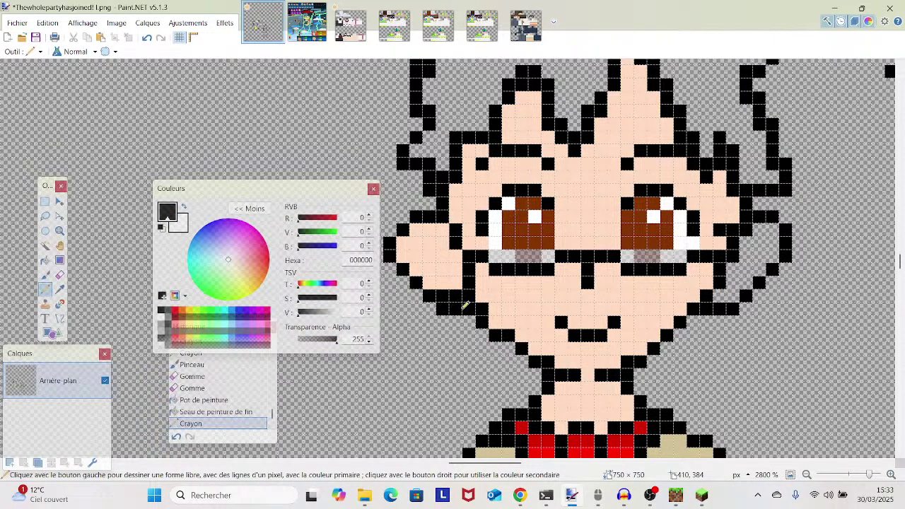
pyautogui.press('k')
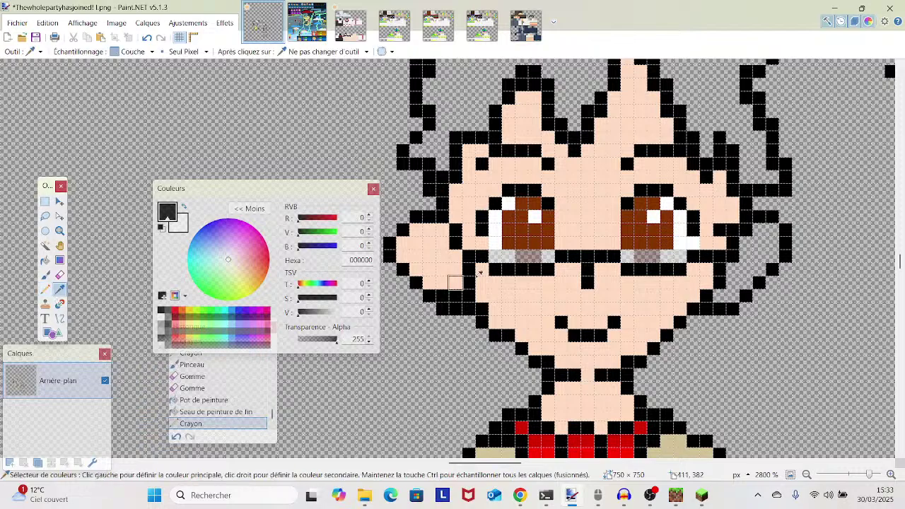
pyautogui.click(468, 270)
pyautogui.click(45, 289)
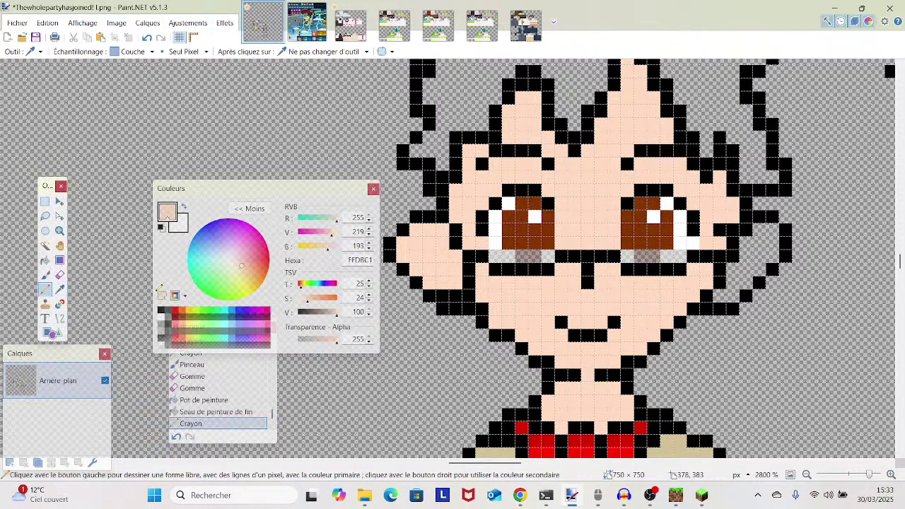
pyautogui.click(452, 295)
pyautogui.moveTo(871, 475)
pyautogui.mouseDown()
pyautogui.moveTo(860, 478)
pyautogui.moveTo(869, 483)
pyautogui.mouseUp()
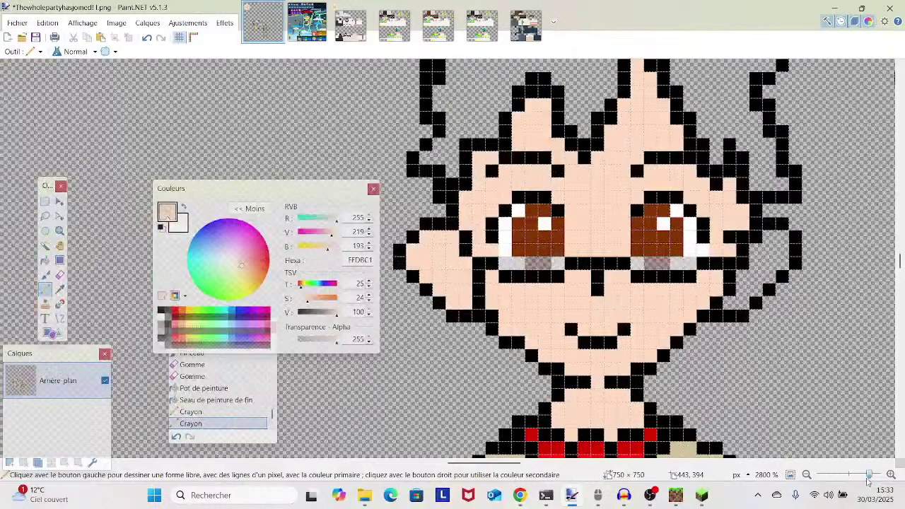
# - Sample black 000000 from the outline and pencil a new line one pixel inside the left-hand ear's outer and lower edge
pyautogui.click(61, 290)
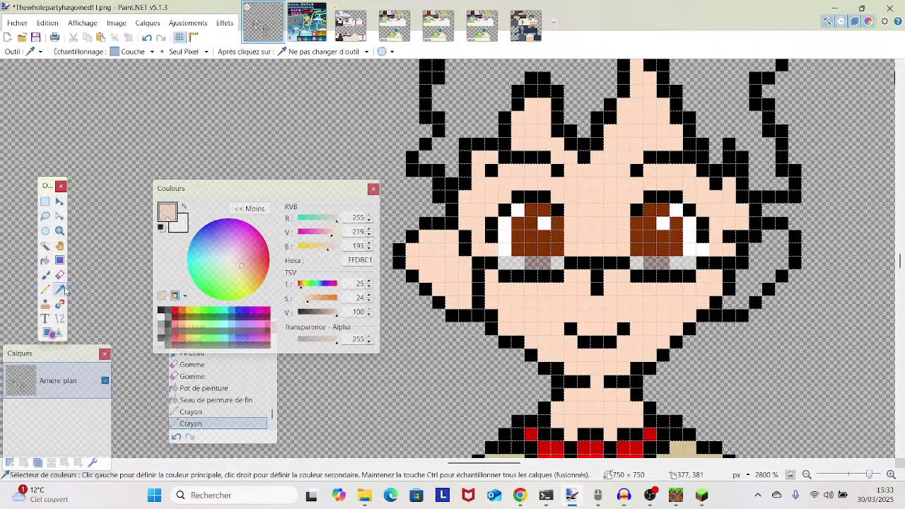
pyautogui.click(423, 228)
pyautogui.click(45, 290)
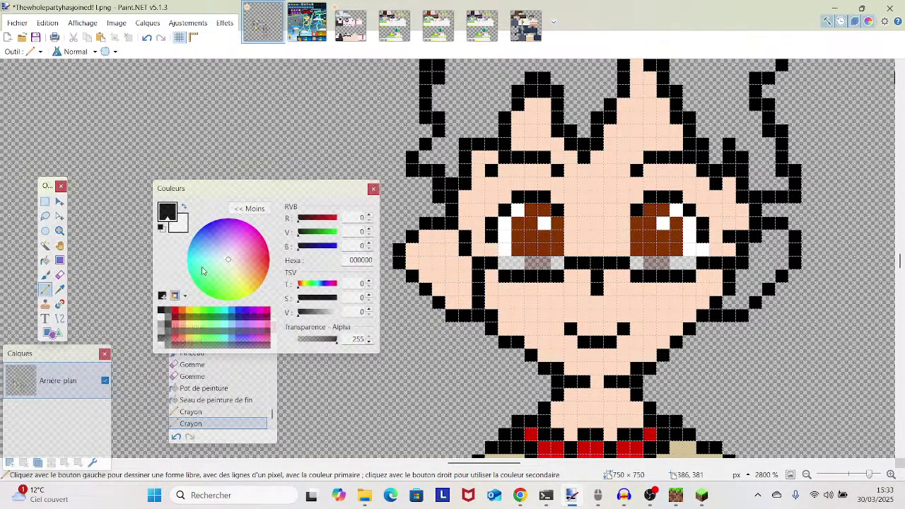
pyautogui.moveTo(411, 246); pyautogui.dragTo(415, 258)
pyautogui.click(439, 290)
pyautogui.click(451, 294)
pyautogui.moveTo(451, 294); pyautogui.dragTo(469, 306)
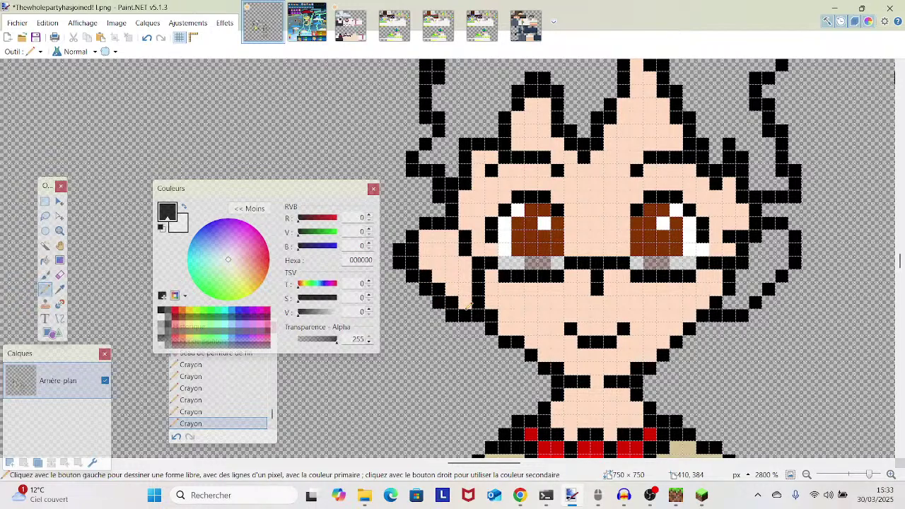
# - Erase the old outer outline pixels of the left-hand ear, undoing the stray erasure inside it
pyautogui.press('e')
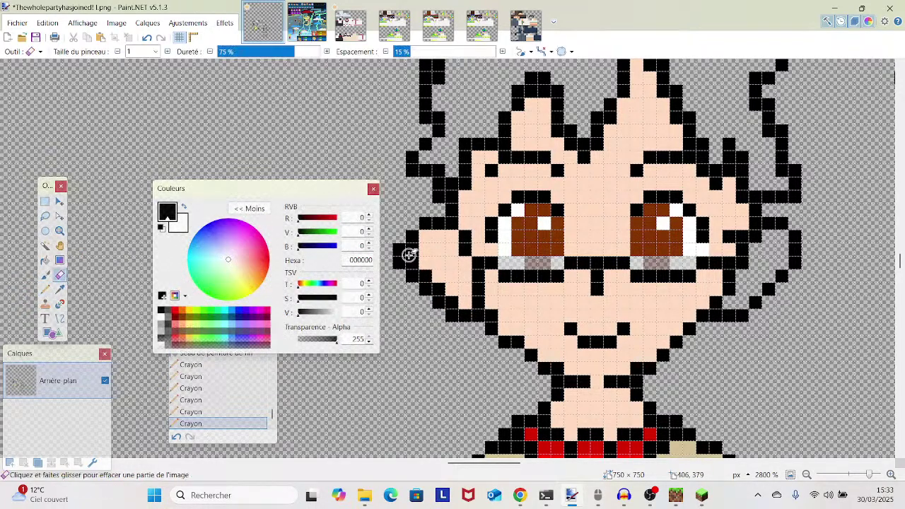
pyautogui.moveTo(396, 252); pyautogui.dragTo(399, 262)
pyautogui.click(411, 276)
pyautogui.click(424, 289)
pyautogui.click(441, 304)
pyautogui.click(448, 311)
pyautogui.click(449, 316)
pyautogui.hscroll(1, 456, 309)
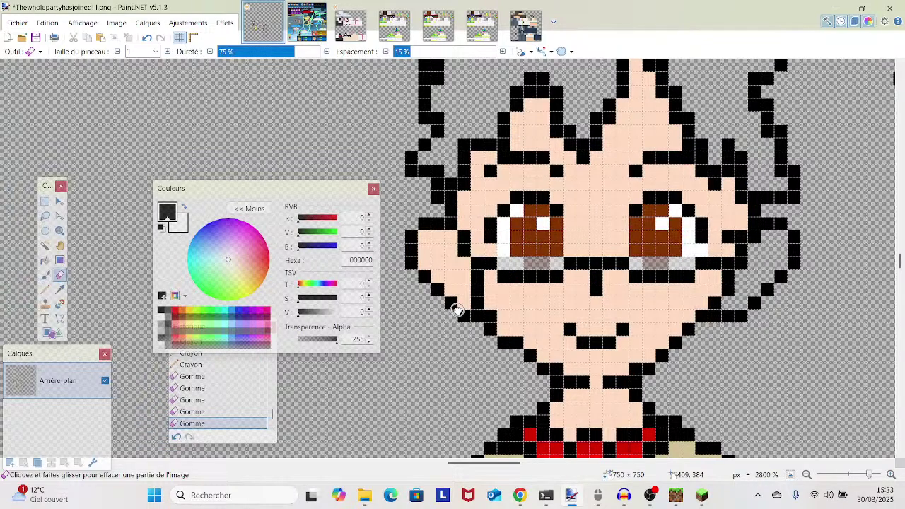
pyautogui.click(442, 249)
pyautogui.click(147, 38)
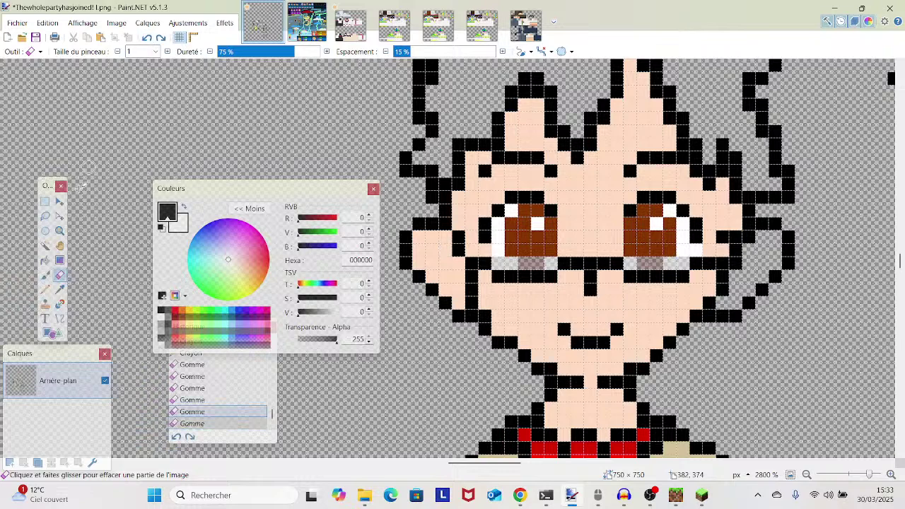
# - Sample the skin tone FFDBC1 and fill the inside of the right-hand ear with it
pyautogui.click(60, 289)
pyautogui.click(460, 261)
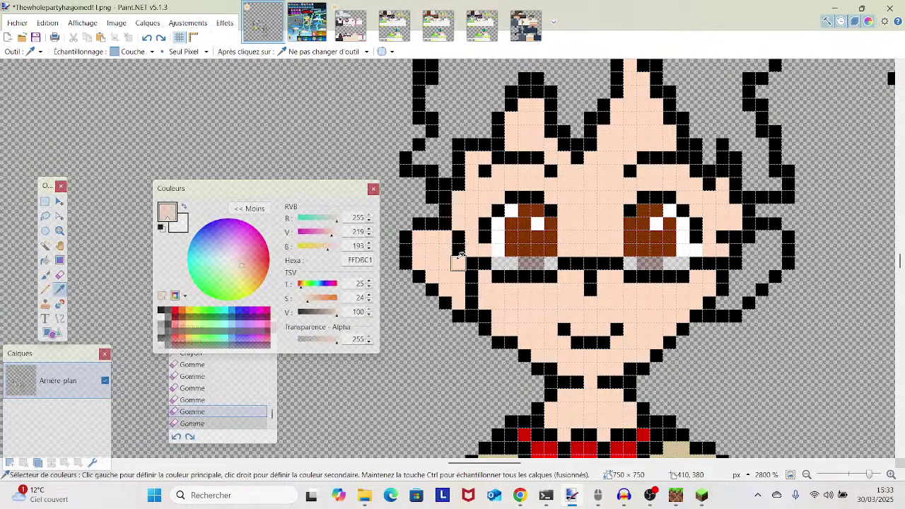
pyautogui.click(45, 260)
pyautogui.click(746, 275)
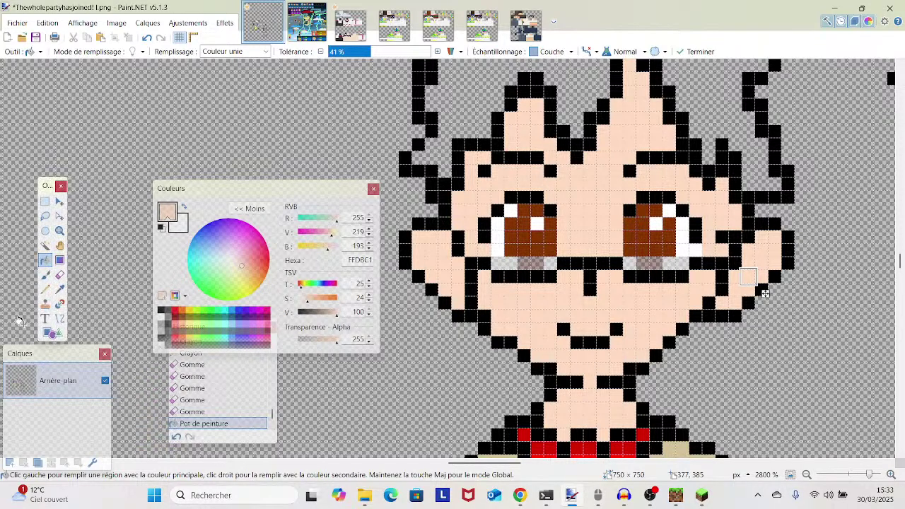
pyautogui.click(45, 289)
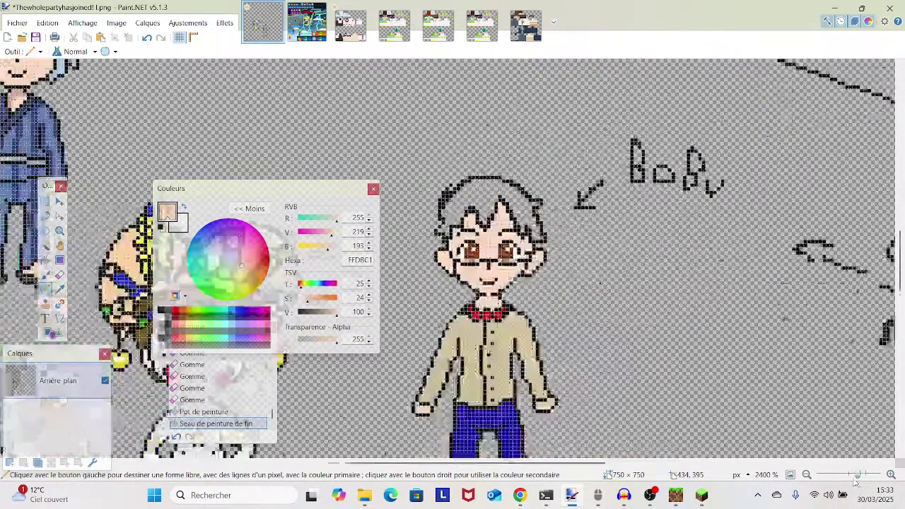
pyautogui.moveTo(870, 475)
pyautogui.mouseDown()
pyautogui.moveTo(852, 478)
pyautogui.moveTo(865, 483)
pyautogui.mouseUp()
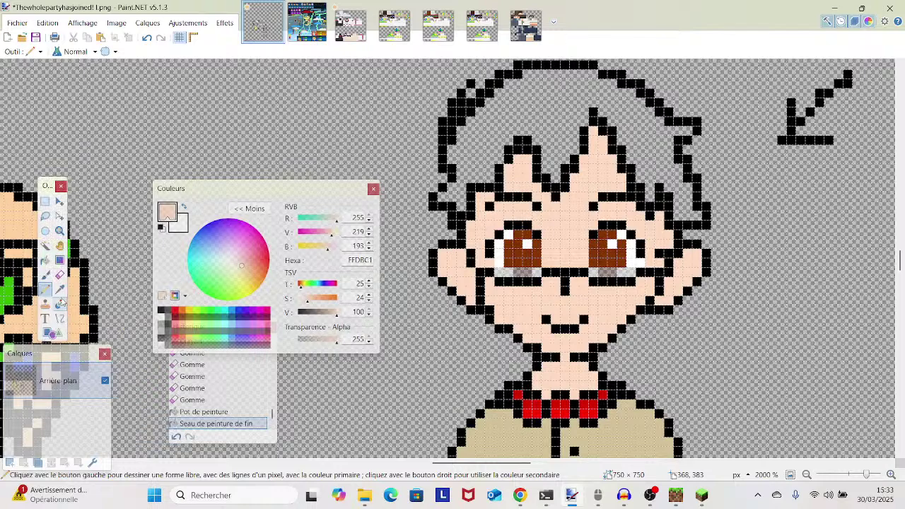
pyautogui.click(60, 292)
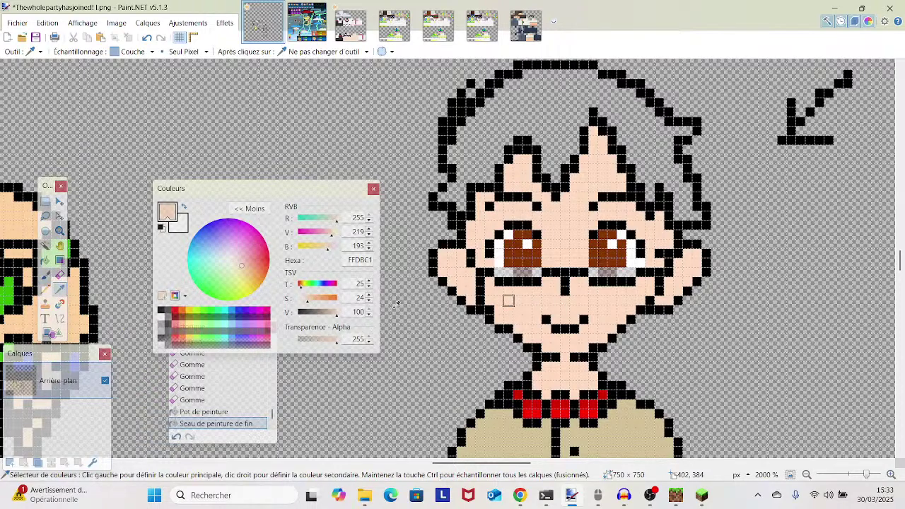
pyautogui.click(45, 288)
pyautogui.click(493, 309)
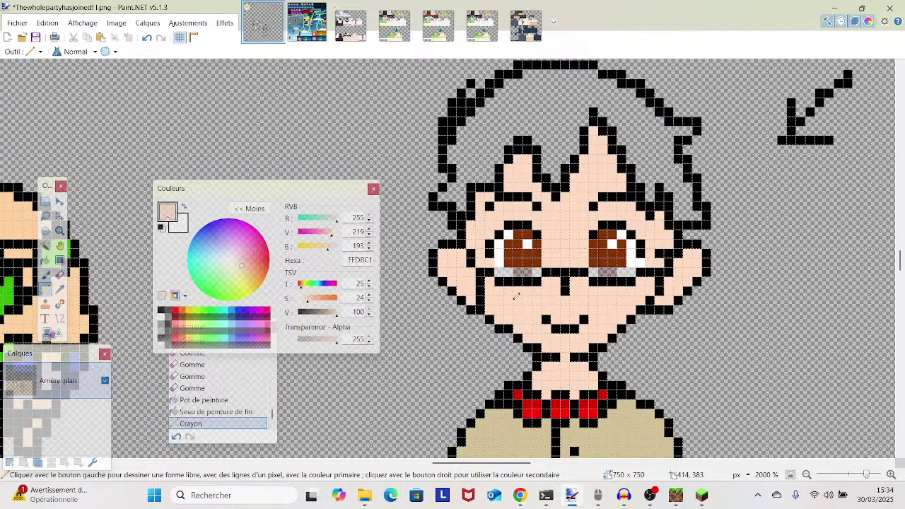
# - Look over the finished bow-tie character and the other characters on the sheet at 400 % zoom
pyautogui.click(874, 488)
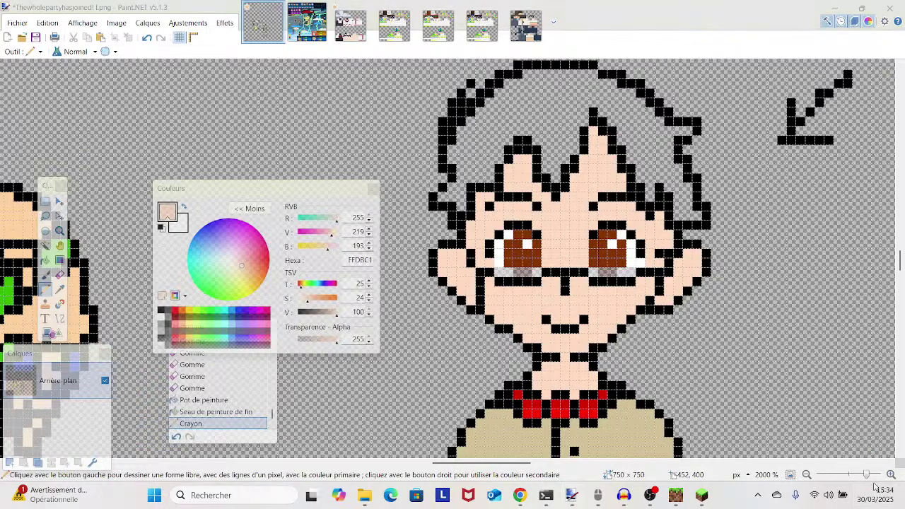
pyautogui.moveTo(866, 479); pyautogui.dragTo(853, 477)
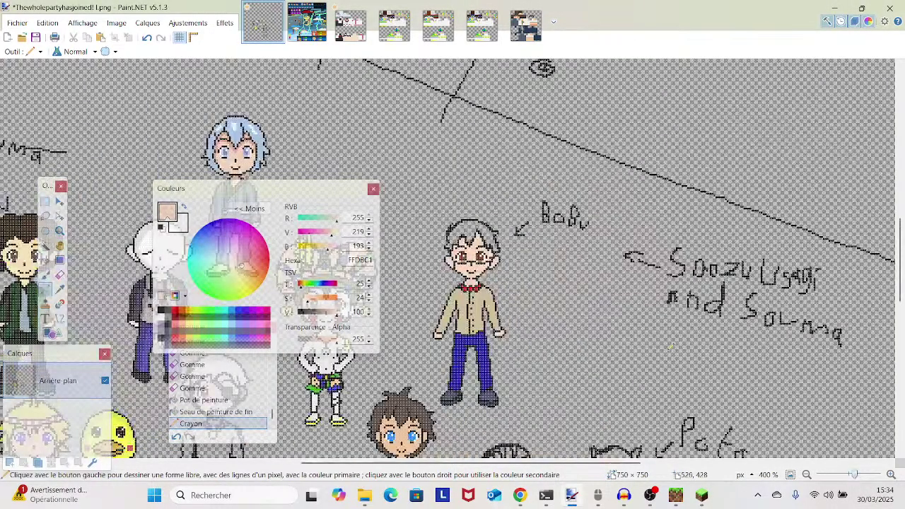
pyautogui.scroll(-5, 876, 273)
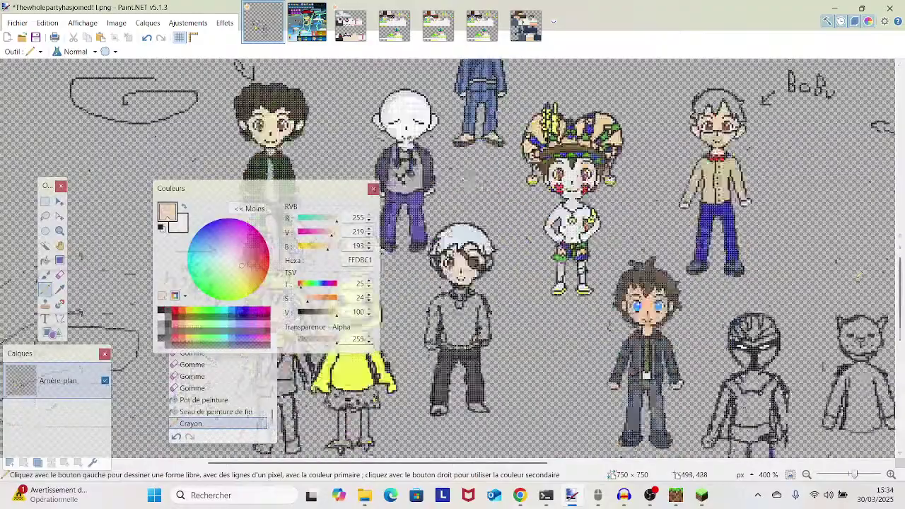
pyautogui.scroll(3, 857, 276)
pyautogui.hscroll(-2, 858, 275)
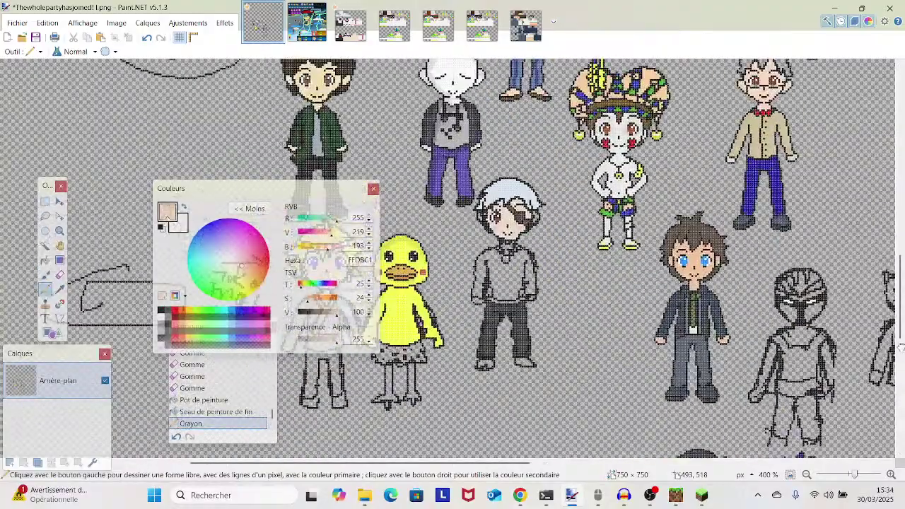
pyautogui.scroll(1, 902, 358)
pyautogui.hscroll(10, 902, 358)
pyautogui.scroll(-6, 903, 358)
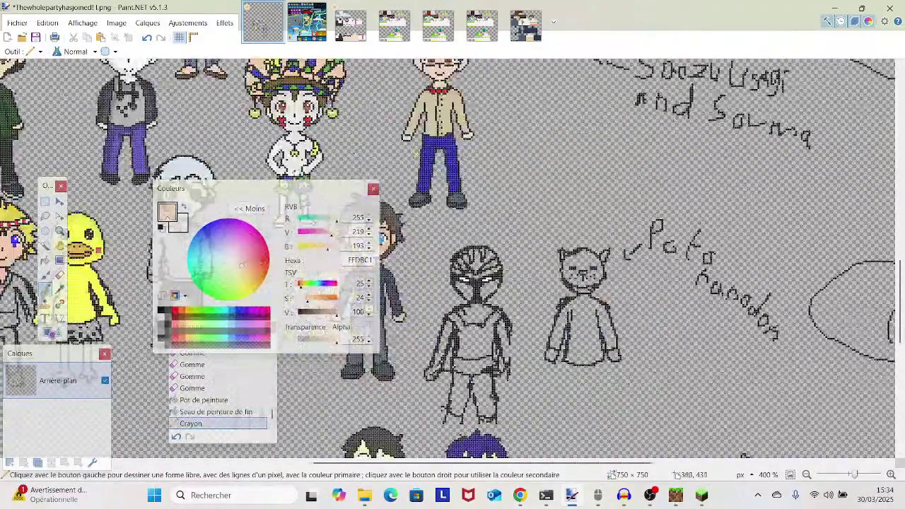
pyautogui.scroll(9, 902, 358)
pyautogui.hscroll(-4, 902, 358)
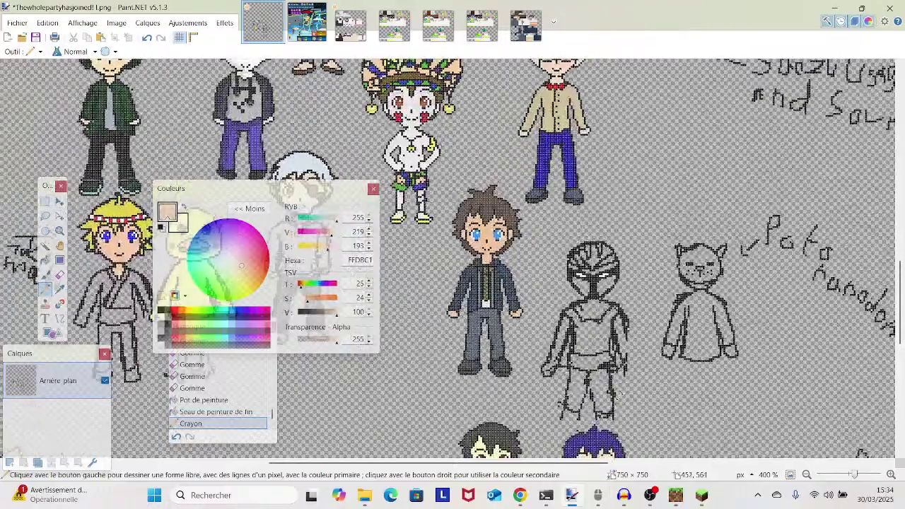
pyautogui.hscroll(-1, 902, 359)
pyautogui.scroll(-4, 902, 358)
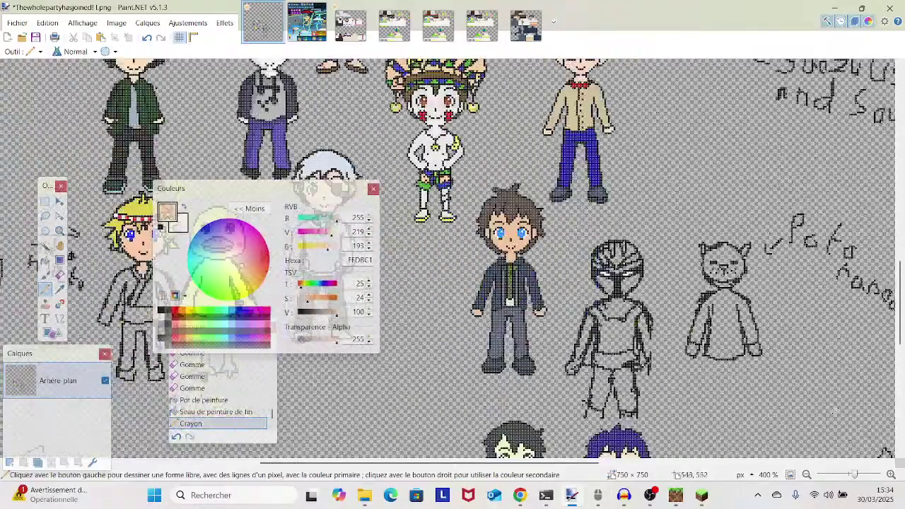
# - Sample the brown-haired character's eye blue, darken it to 0074C6, and pencil darker pupils into both eyes
pyautogui.scroll(10, 514, 243)
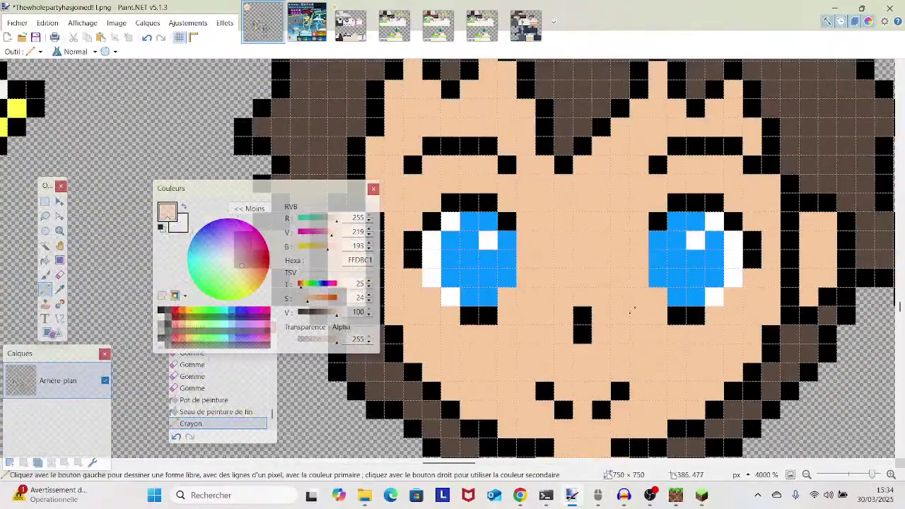
pyautogui.click(60, 289)
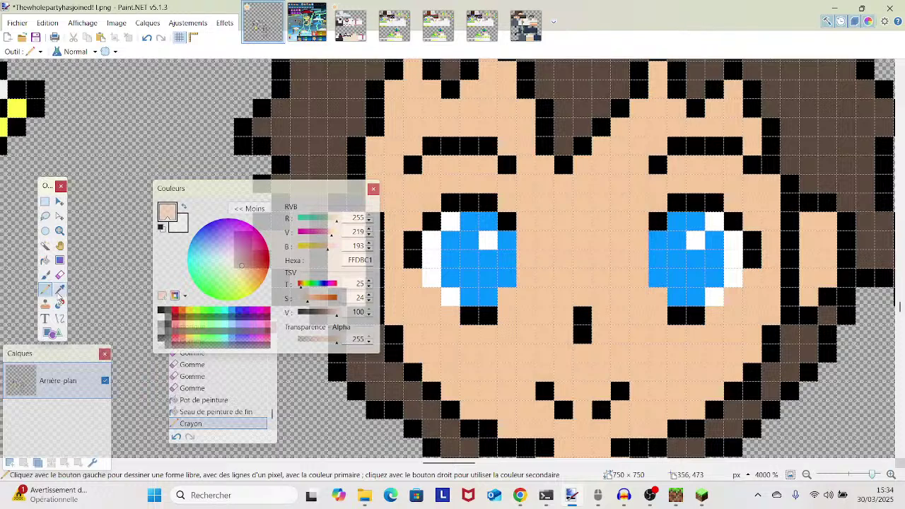
pyautogui.click(472, 286)
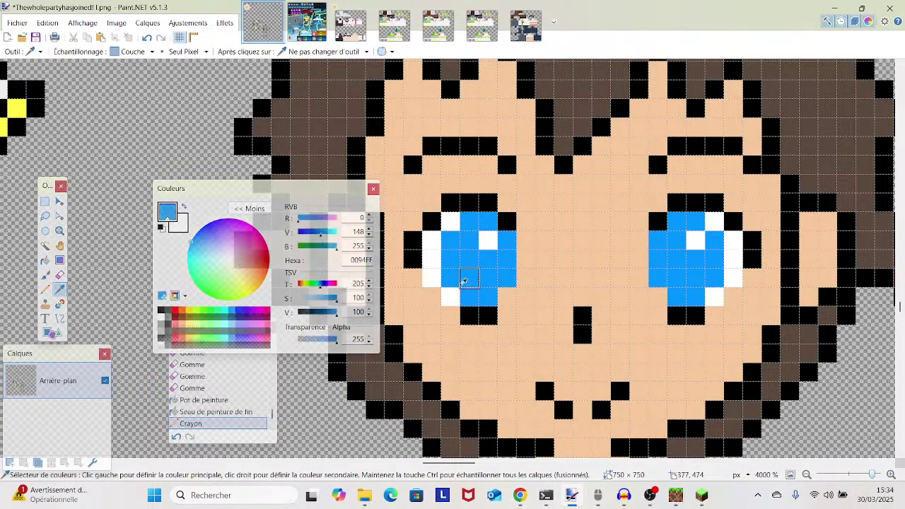
pyautogui.click(329, 314)
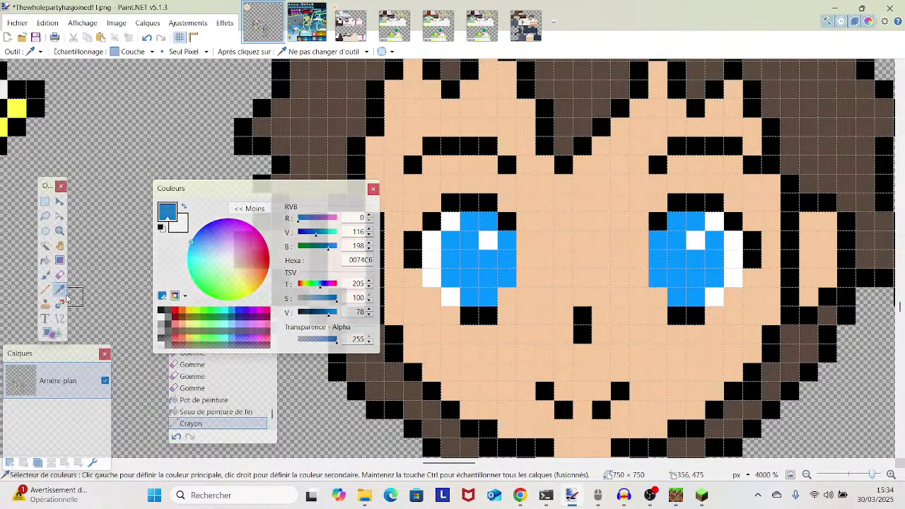
pyautogui.click(45, 289)
pyautogui.moveTo(464, 242); pyautogui.dragTo(488, 262)
pyautogui.moveTo(678, 236)
pyautogui.mouseDown()
pyautogui.moveTo(688, 280)
pyautogui.moveTo(704, 263)
pyautogui.mouseUp()
pyautogui.moveTo(872, 475); pyautogui.dragTo(852, 479)
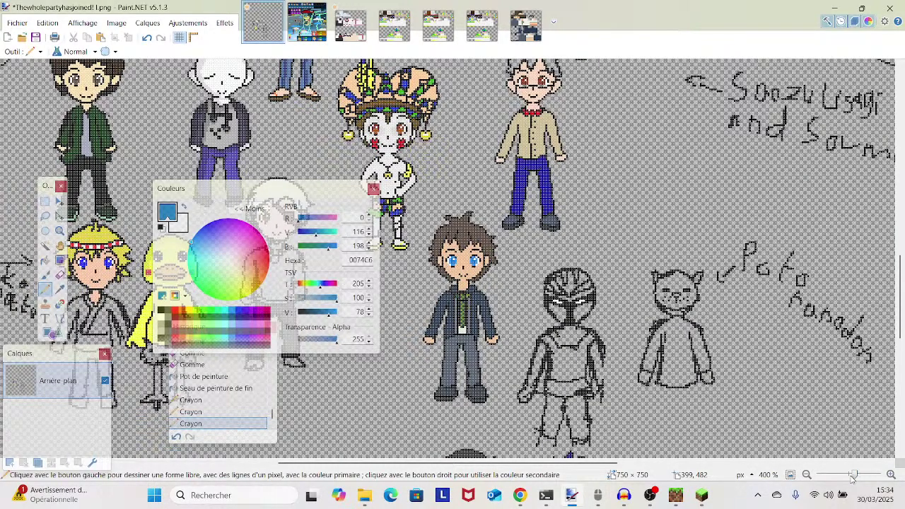
# - Select the left-hand eye and eyebrow of the beige-shirt, bow-tie character, shift them one pixel left and deselect
pyautogui.moveTo(853, 477); pyautogui.dragTo(864, 478)
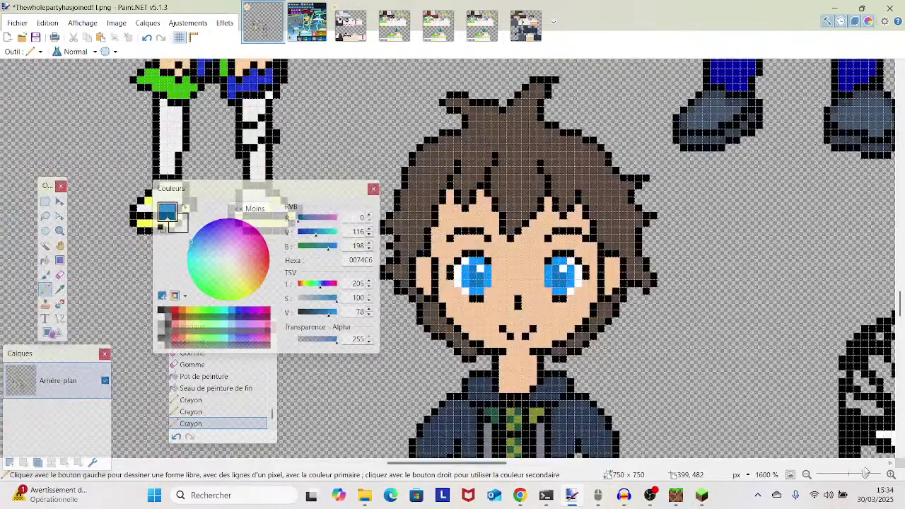
pyautogui.scroll(5, 854, 297)
pyautogui.moveTo(835, 290); pyautogui.dragTo(461, 393)
pyautogui.moveTo(515, 189); pyautogui.dragTo(502, 304)
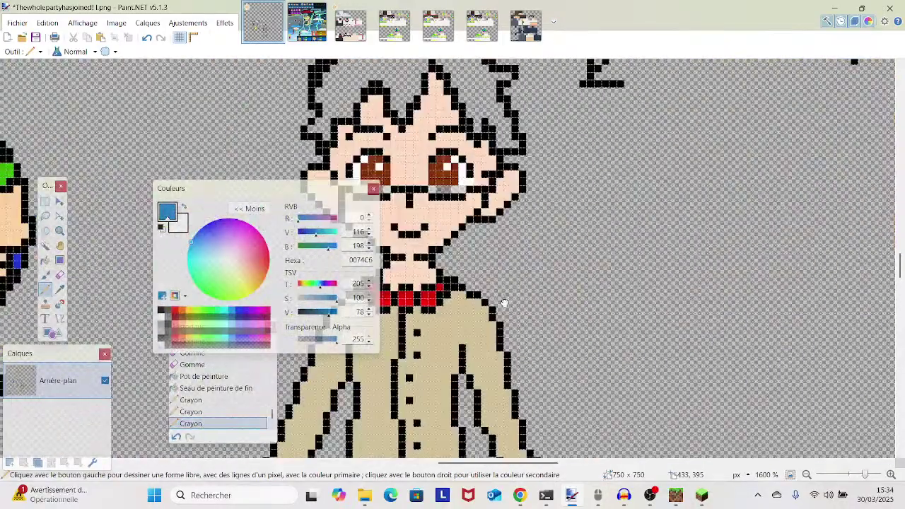
pyautogui.moveTo(864, 475); pyautogui.dragTo(871, 474)
pyautogui.moveTo(362, 164); pyautogui.dragTo(557, 345)
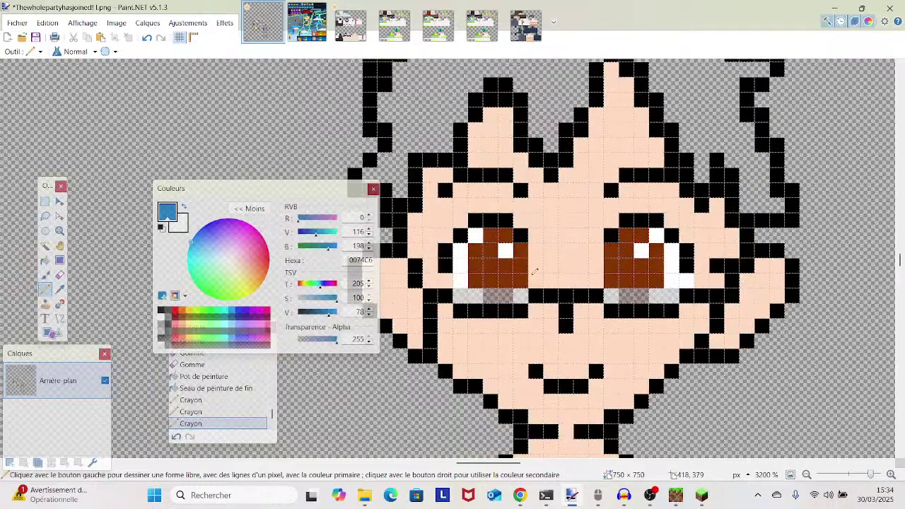
pyautogui.click(44, 202)
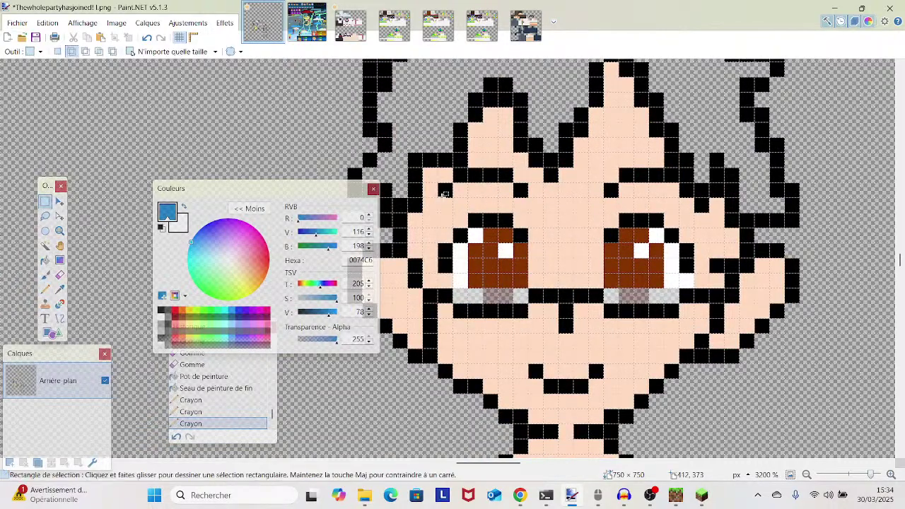
pyautogui.moveTo(444, 192); pyautogui.dragTo(460, 175)
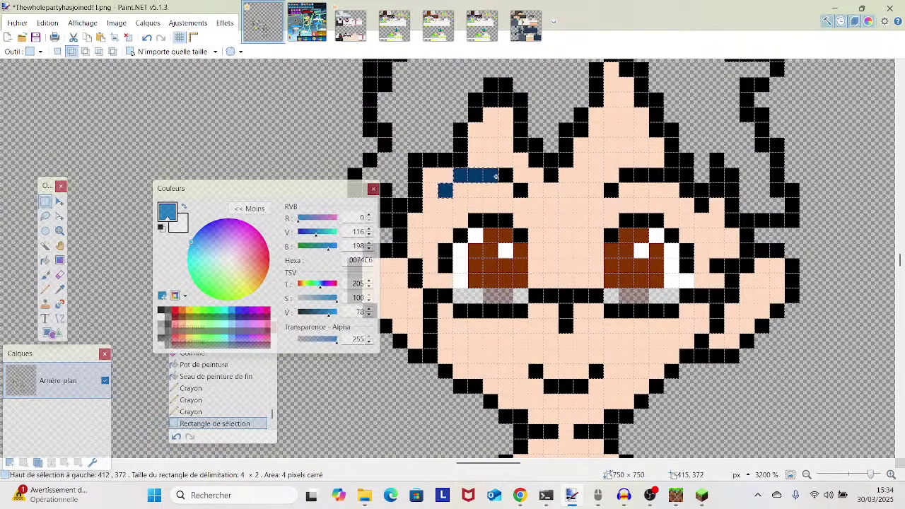
pyautogui.moveTo(517, 187); pyautogui.dragTo(530, 214)
pyautogui.click(522, 194)
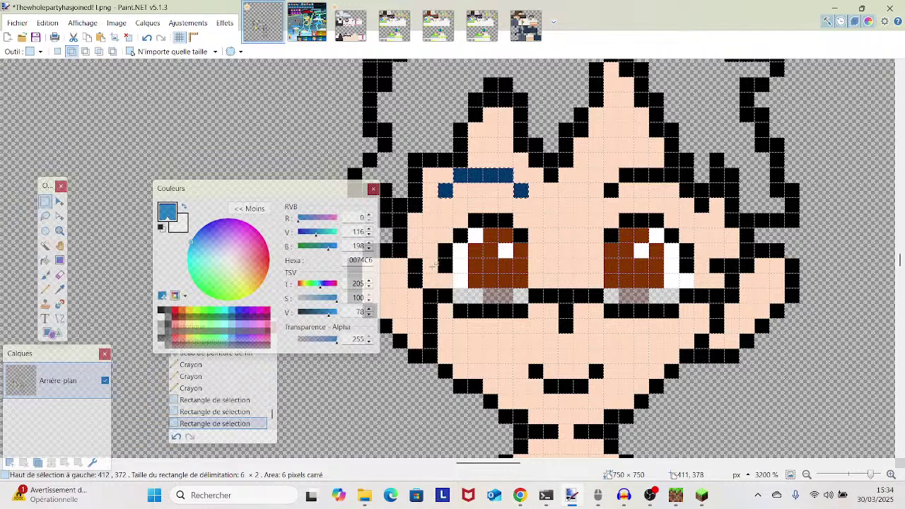
pyautogui.moveTo(449, 249); pyautogui.dragTo(515, 267)
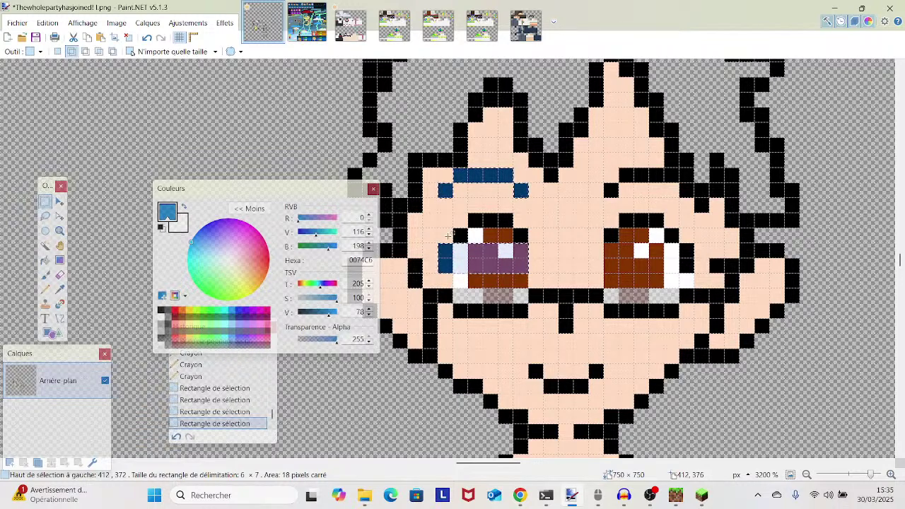
pyautogui.moveTo(516, 234); pyautogui.dragTo(517, 235)
pyautogui.click(501, 224)
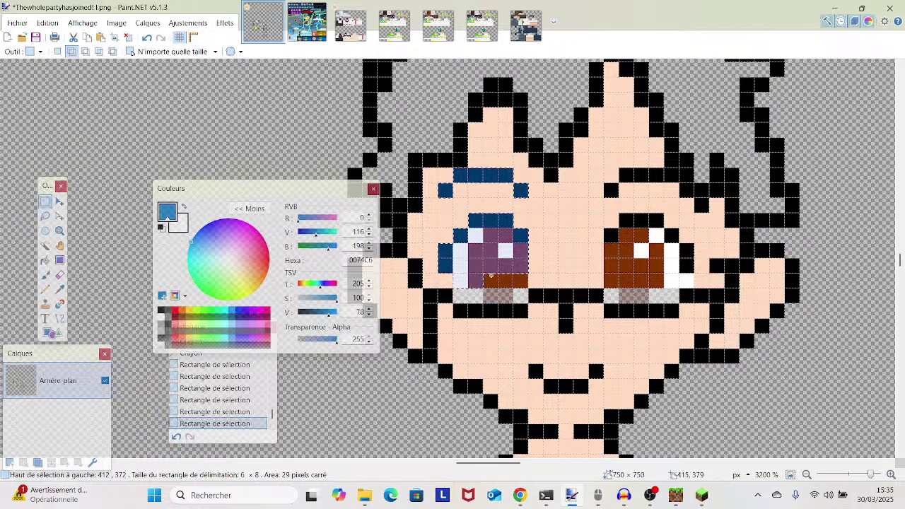
pyautogui.click(513, 276)
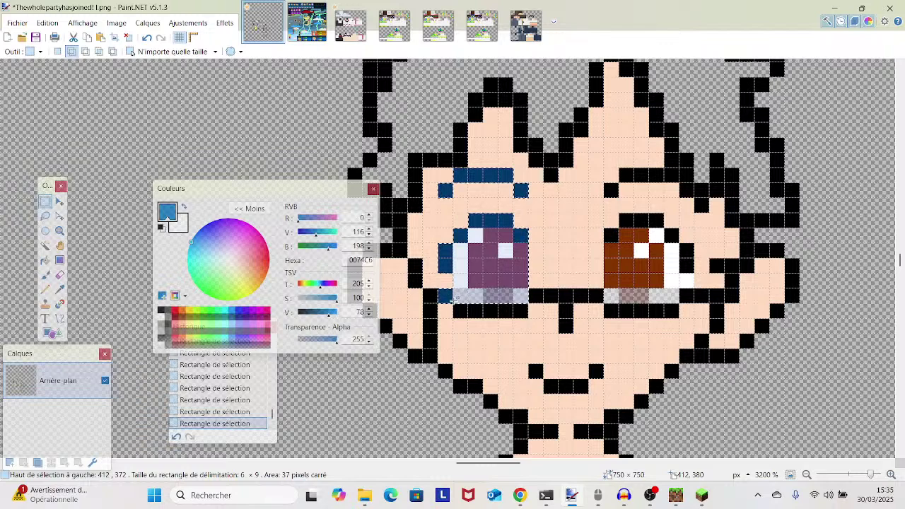
pyautogui.moveTo(469, 311); pyautogui.dragTo(469, 315)
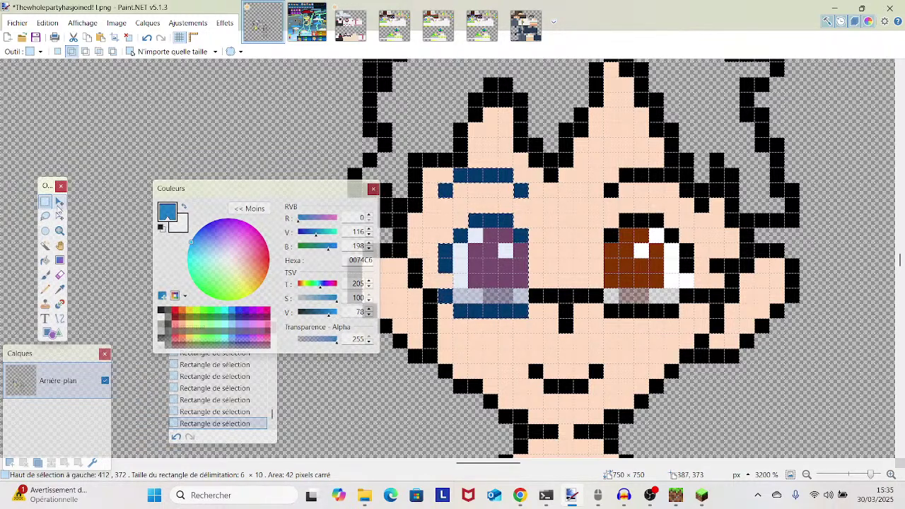
pyautogui.click(60, 203)
pyautogui.press('Left')
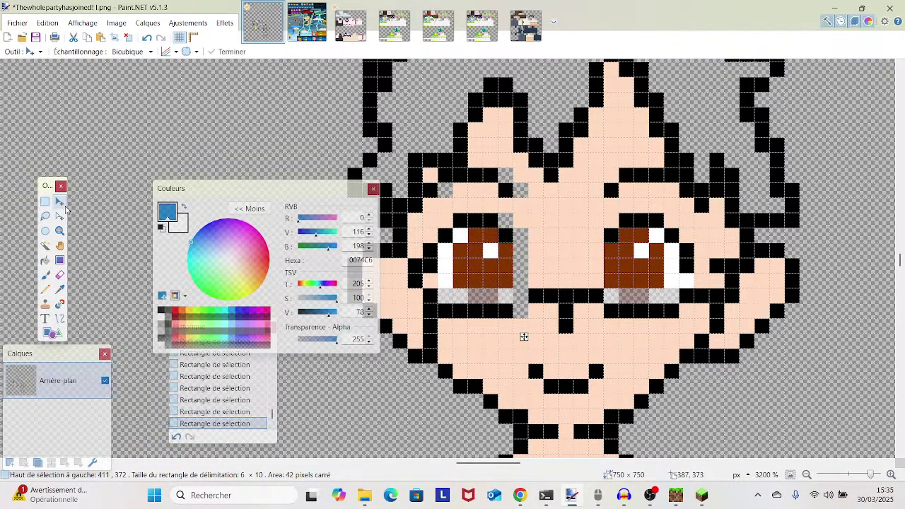
pyautogui.hotkey('ctrl', 'd')
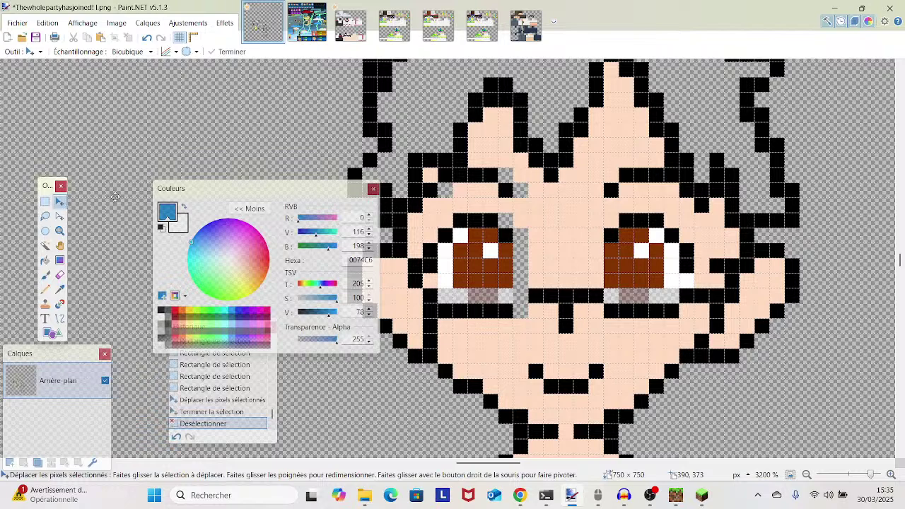
# - Select the bow-tie character's right-hand eye and eyebrow, shift them one pixel right and deselect
pyautogui.click(60, 289)
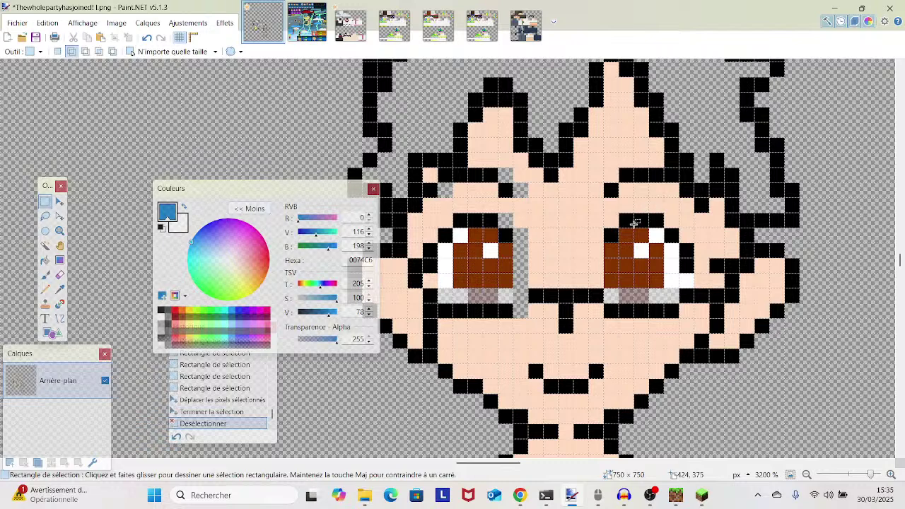
pyautogui.moveTo(612, 240); pyautogui.dragTo(684, 278)
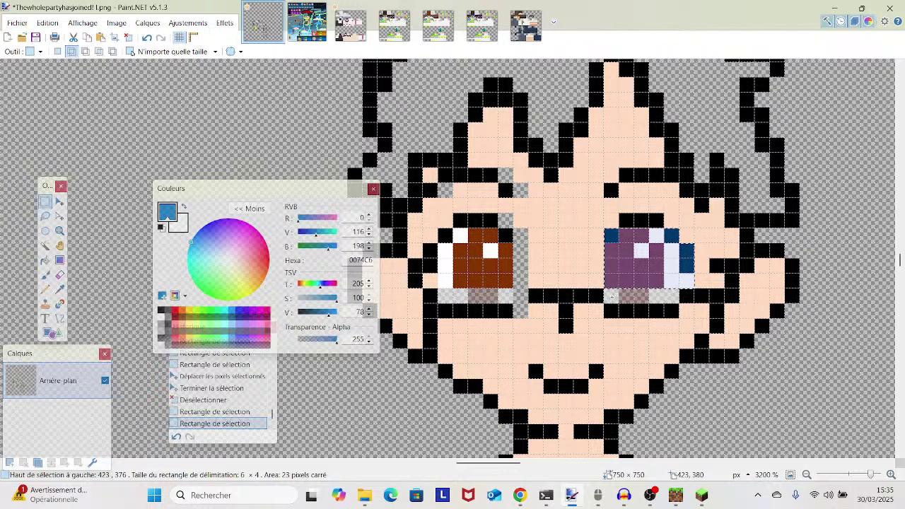
pyautogui.click(670, 295)
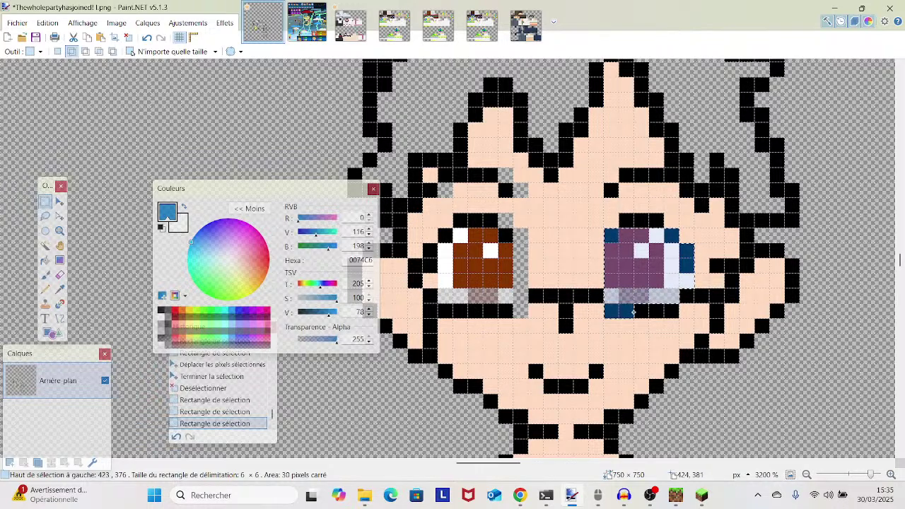
pyautogui.click(663, 312)
pyautogui.moveTo(638, 221); pyautogui.dragTo(643, 220)
pyautogui.click(654, 220)
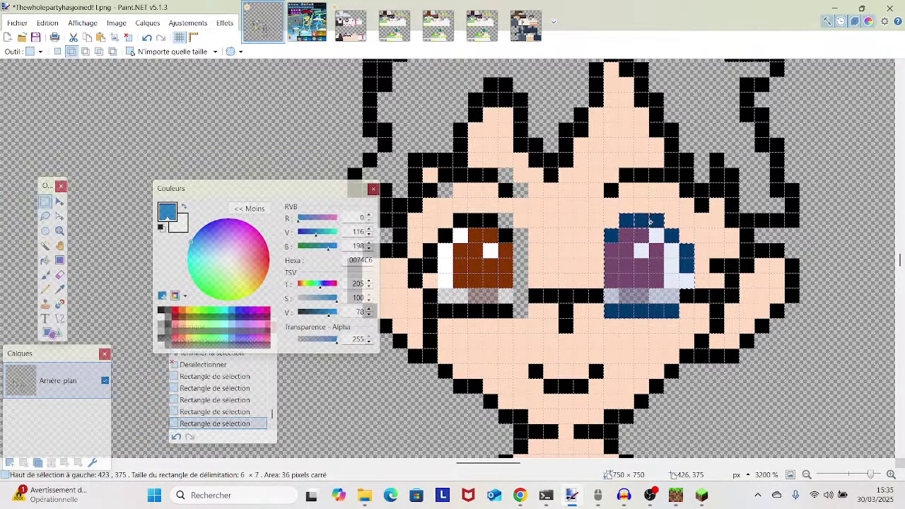
pyautogui.click(613, 195)
pyautogui.moveTo(621, 181); pyautogui.dragTo(672, 177)
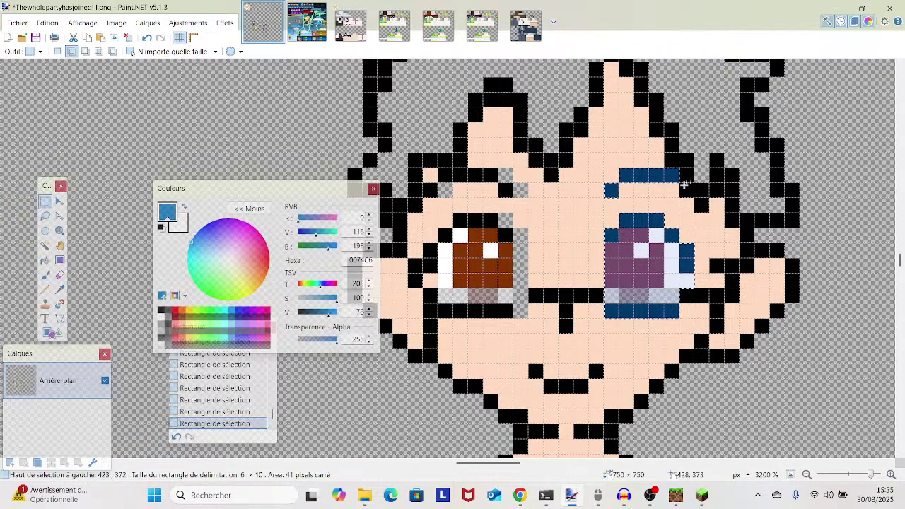
pyautogui.click(688, 190)
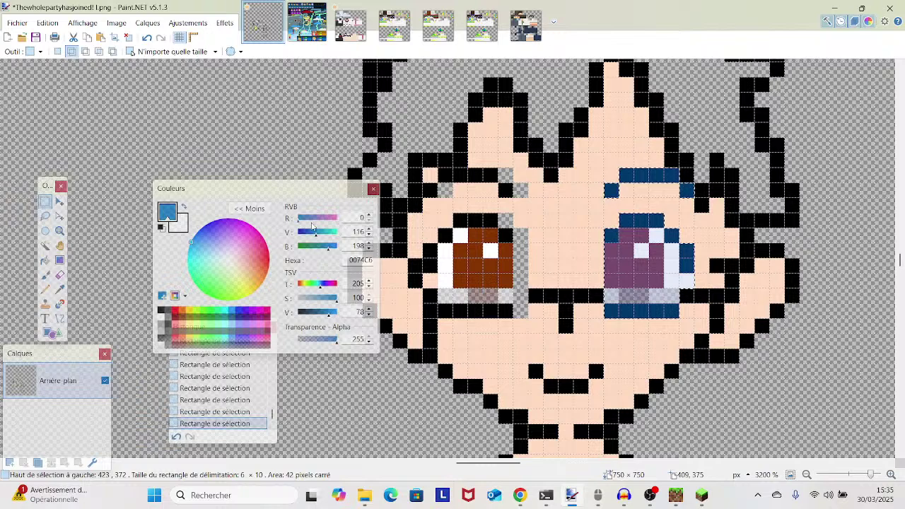
pyautogui.click(60, 202)
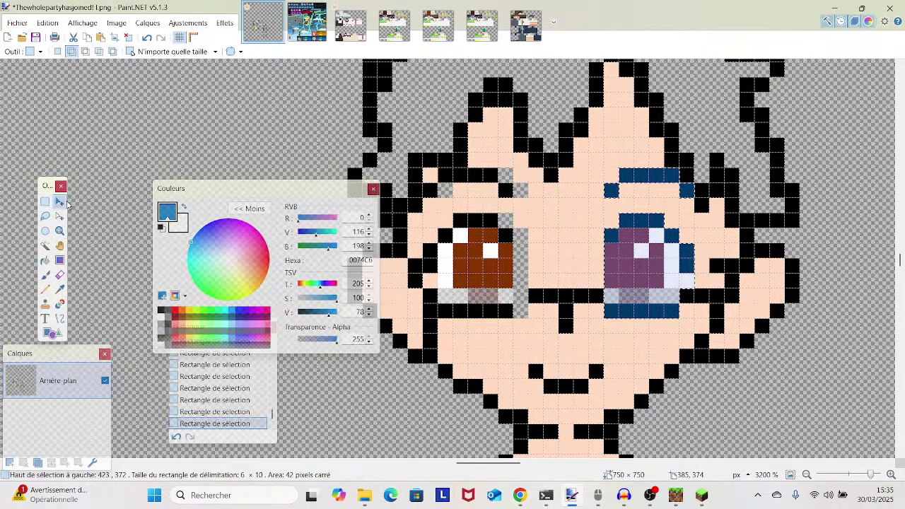
pyautogui.press('Right')
pyautogui.hotkey('ctrl', 'd')
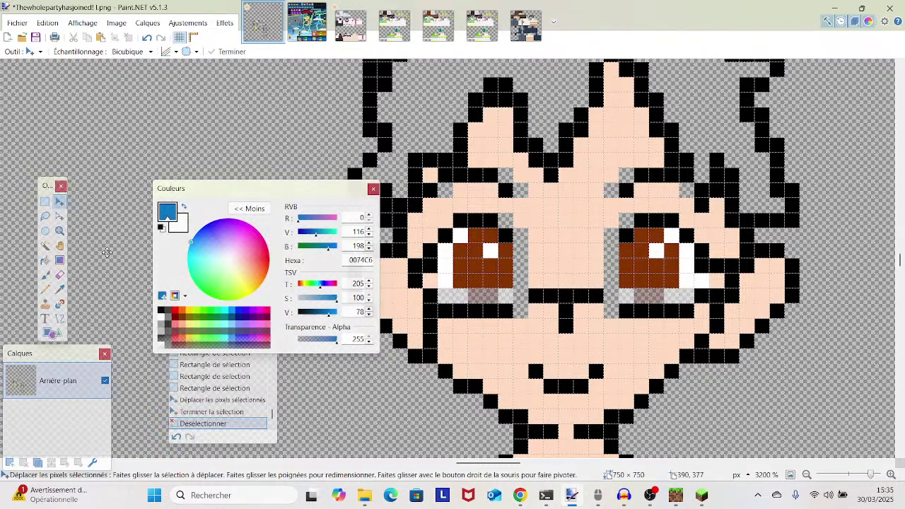
# - Sample the skin tone FFDBC1 and fill the transparent gaps on the inner sides of both eyes with it
pyautogui.click(59, 288)
pyautogui.click(536, 261)
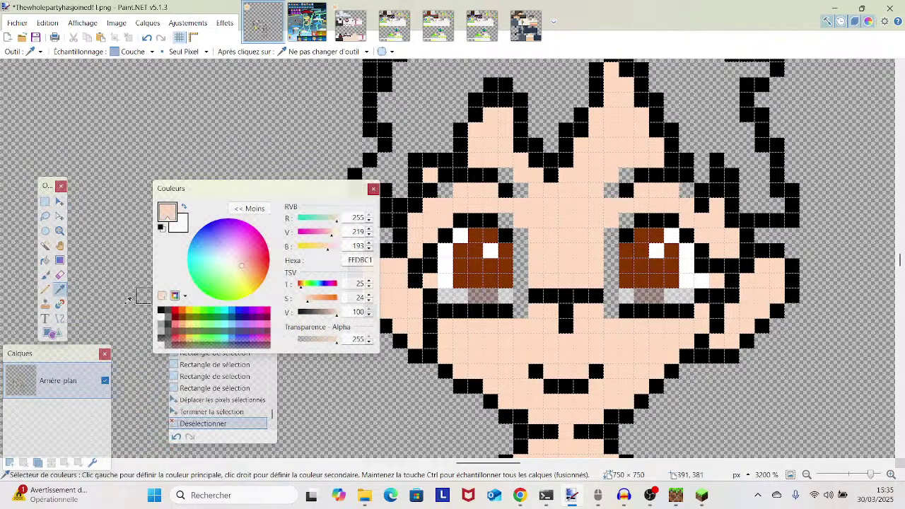
pyautogui.click(45, 260)
pyautogui.click(521, 265)
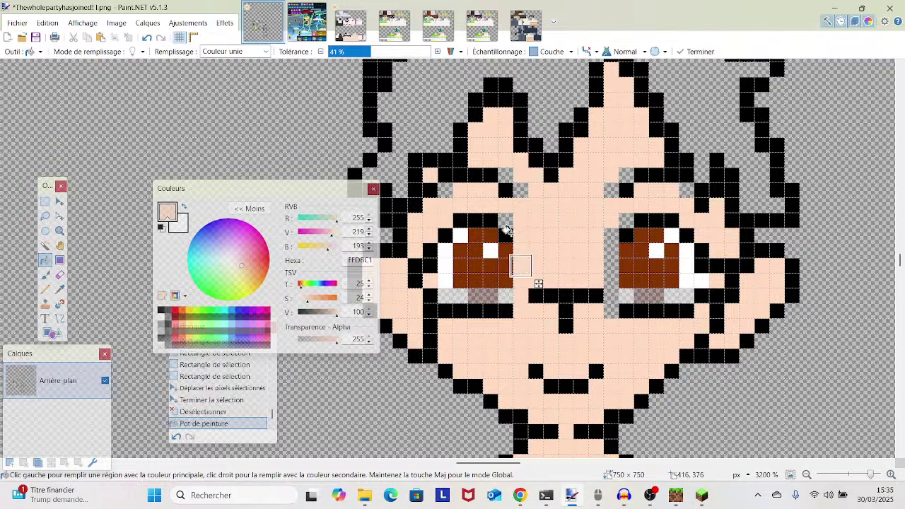
pyautogui.click(505, 221)
pyautogui.click(611, 264)
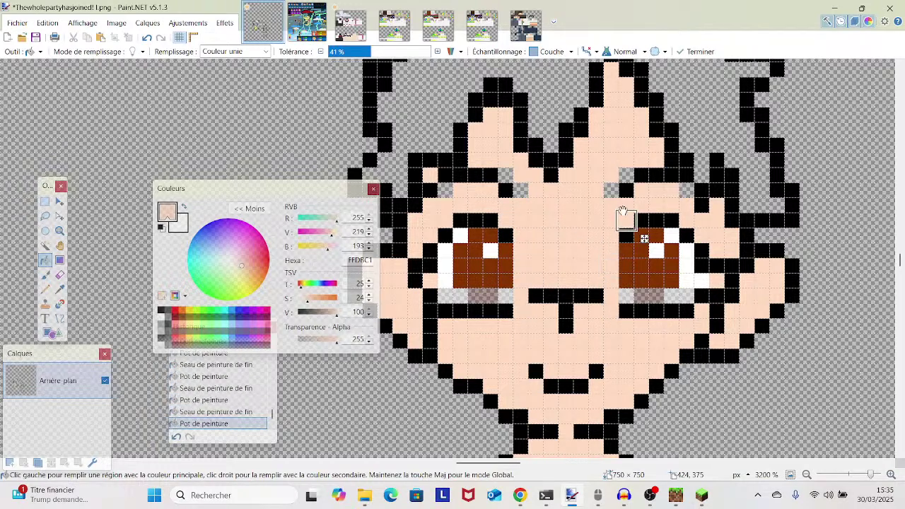
# - Fill the transparent gaps around both eyebrows with the skin tone, undoing the stray fill over the black outline
pyautogui.click(612, 191)
pyautogui.click(682, 194)
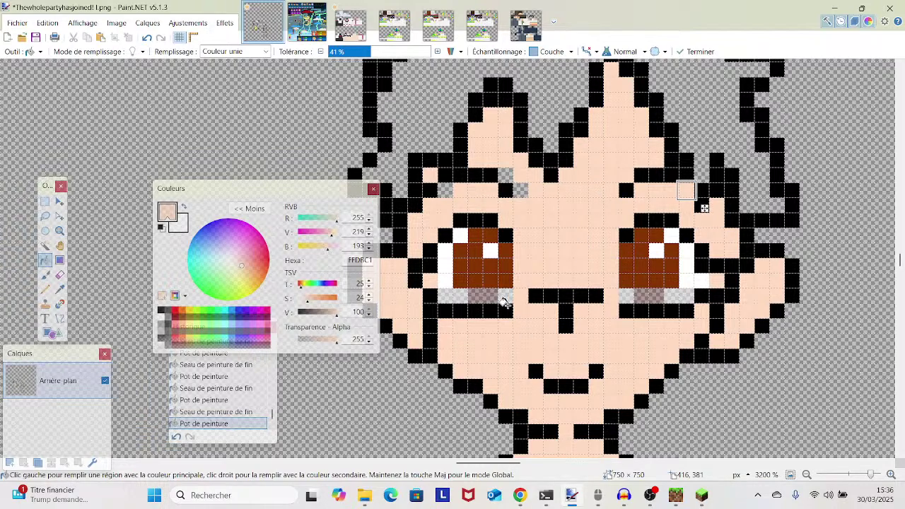
pyautogui.click(523, 189)
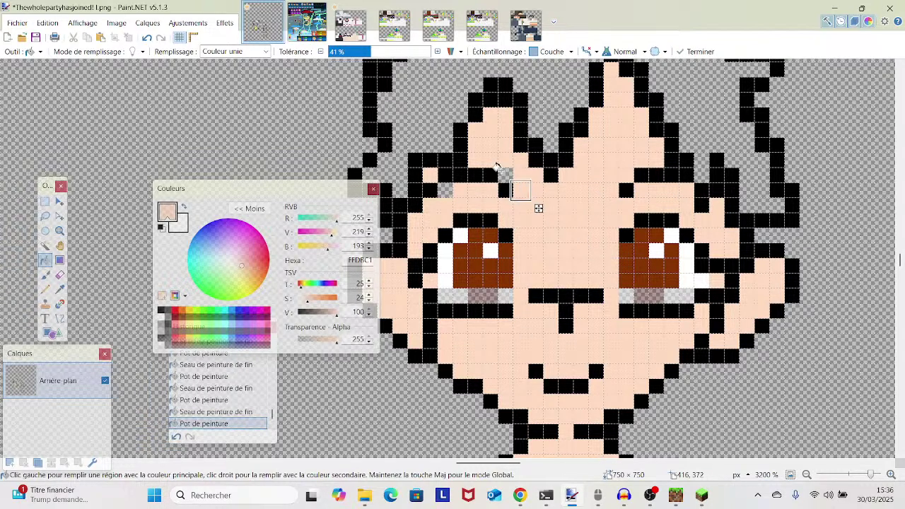
pyautogui.click(433, 189)
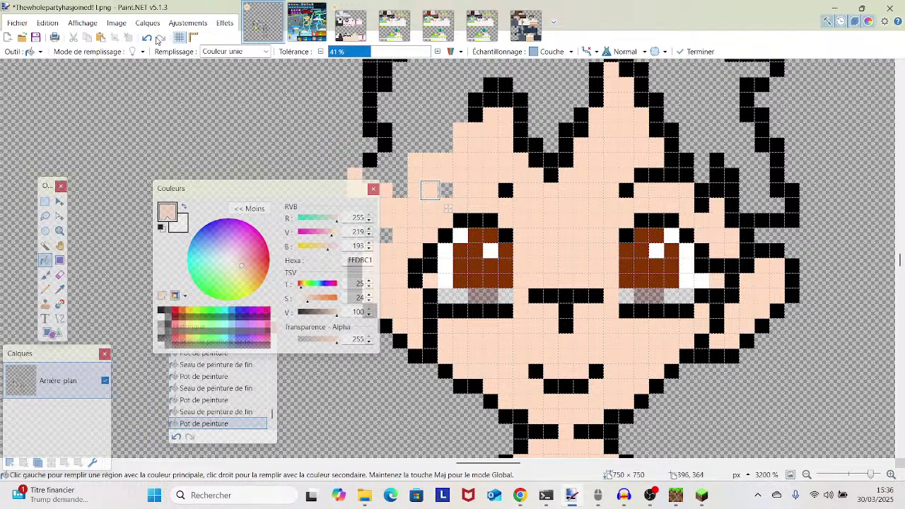
pyautogui.hotkey('ctrl', 'z')
pyautogui.click(448, 190)
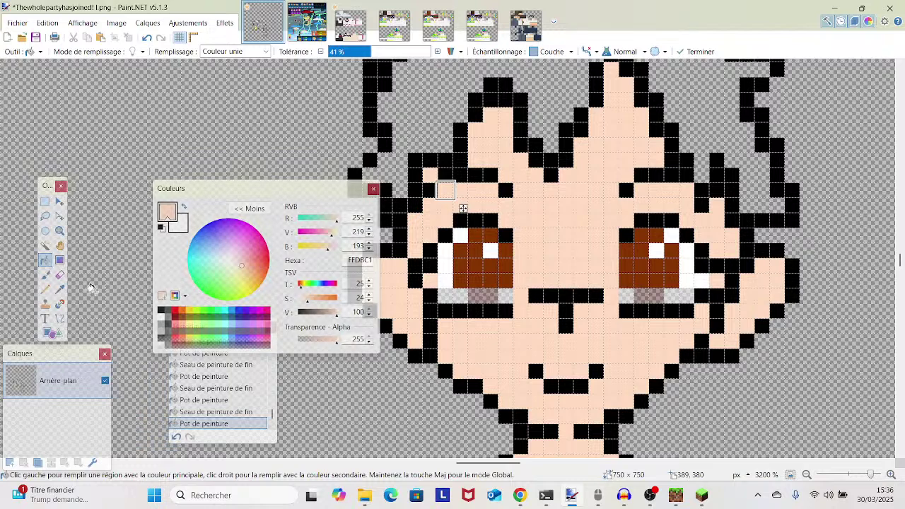
# - Pencil skin tone over the two end pixels of the black line beneath each eye
pyautogui.click(59, 290)
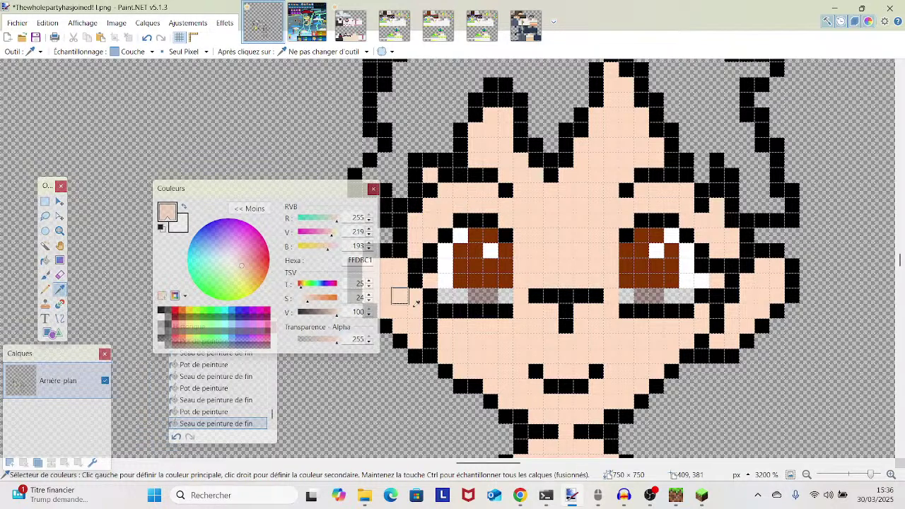
pyautogui.click(45, 290)
pyautogui.click(446, 311)
pyautogui.click(508, 312)
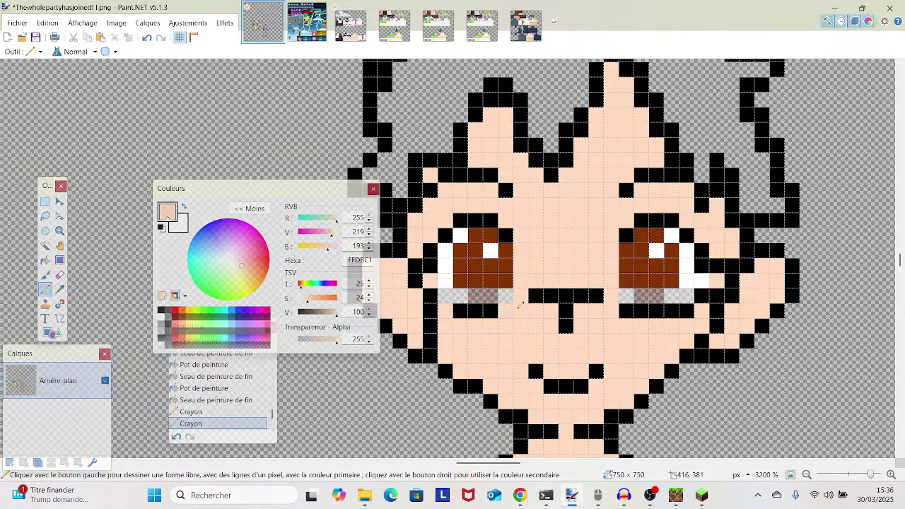
pyautogui.click(627, 310)
pyautogui.click(687, 310)
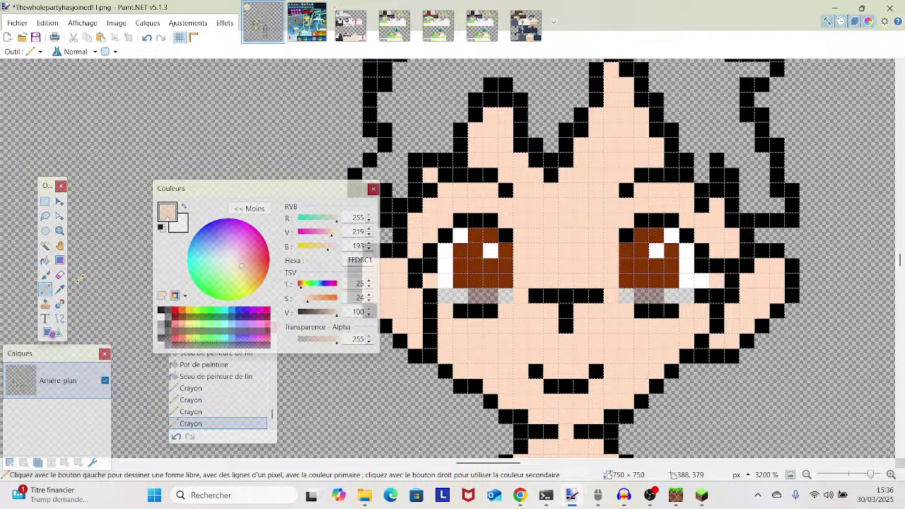
# - Sample the black 000000 from the line beneath the left-hand eye
pyautogui.click(60, 289)
pyautogui.click(486, 309)
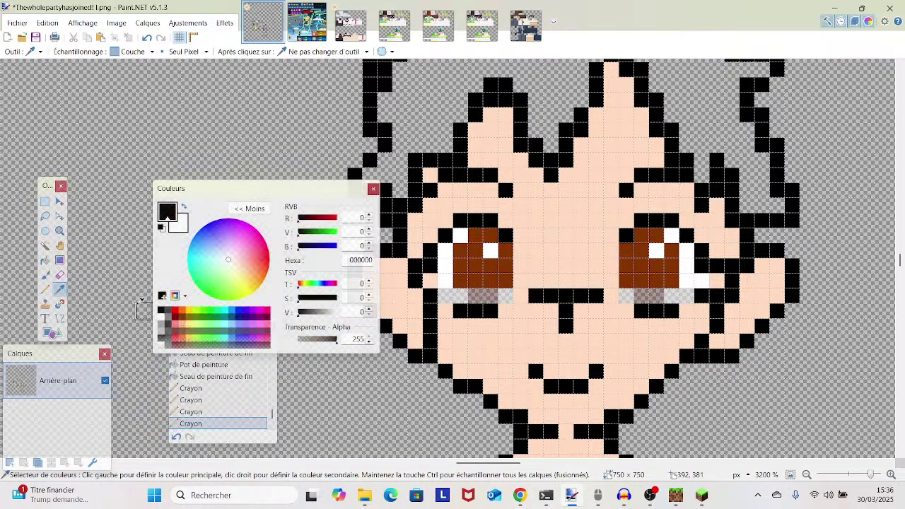
pyautogui.click(45, 289)
pyautogui.click(521, 296)
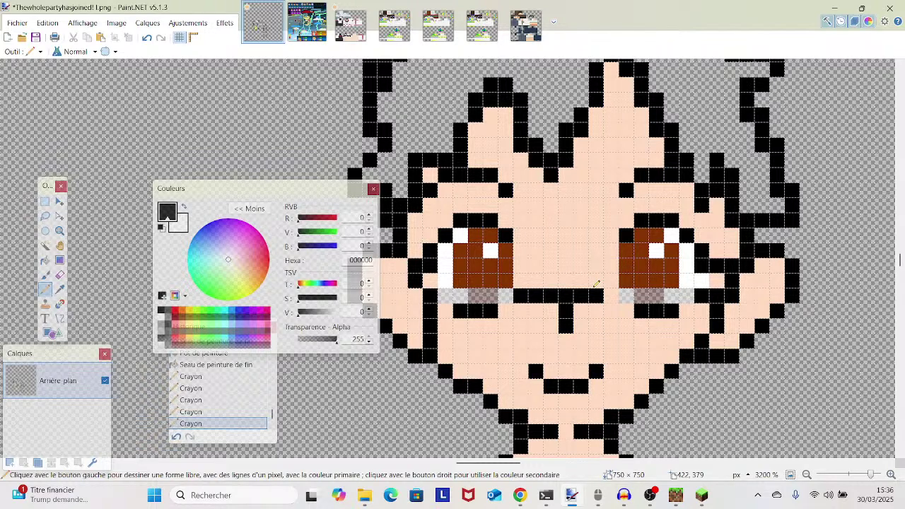
pyautogui.click(148, 39)
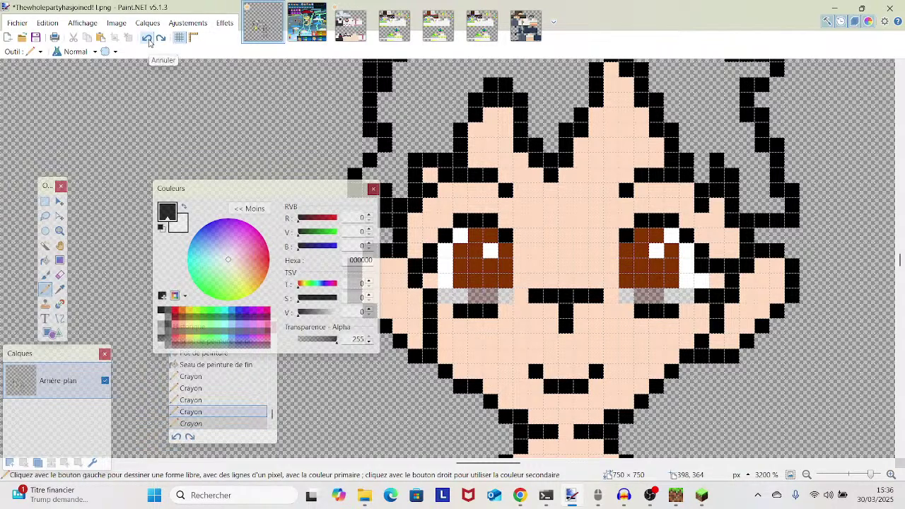
# - Sample the skin colour FFDBC1 and repaint the black centre pixel above the nose with it to split the glasses' bridge
pyautogui.click(59, 290)
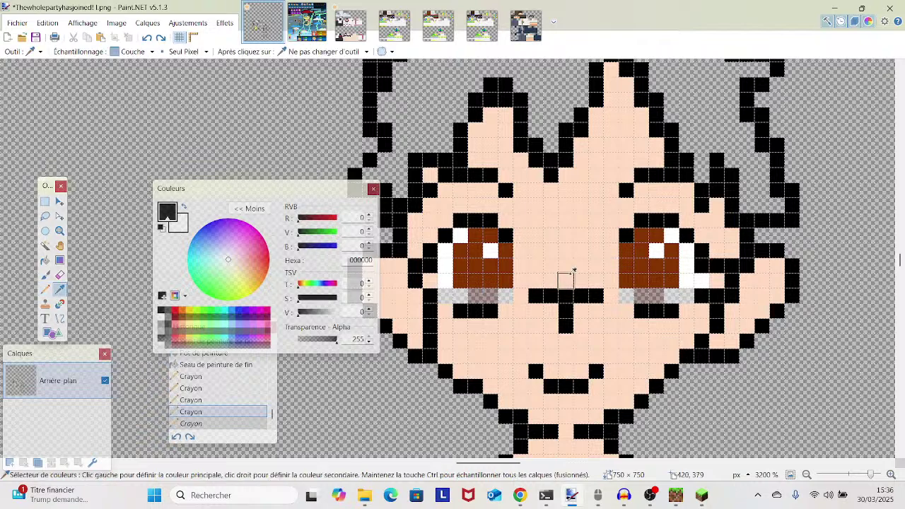
pyautogui.click(570, 276)
pyautogui.press('p')
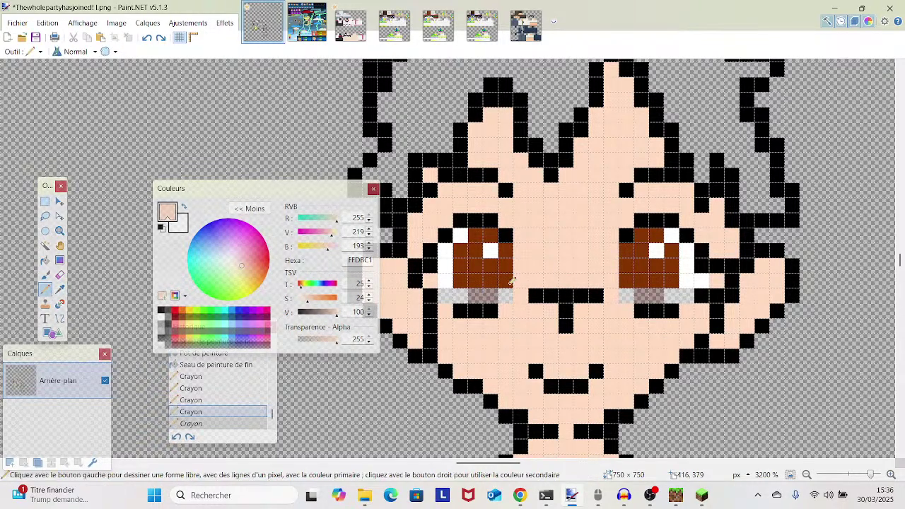
pyautogui.click(564, 294)
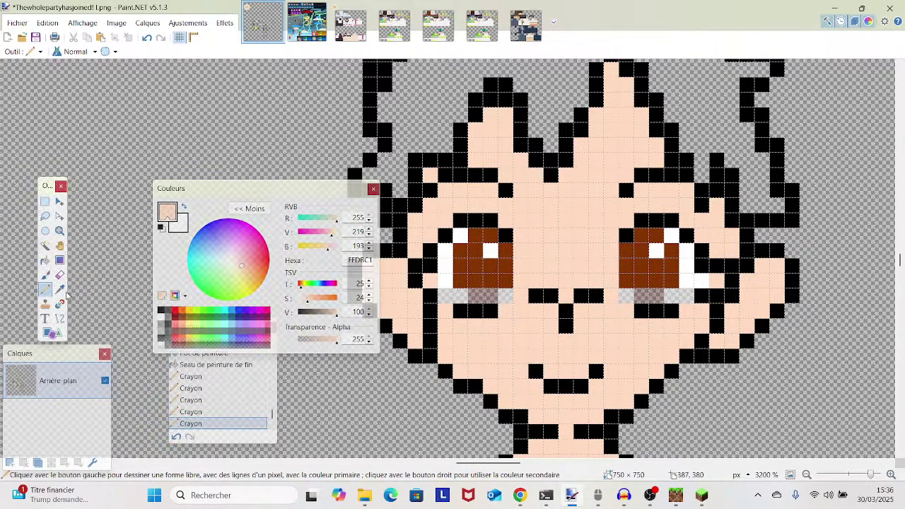
# - Sample black and pencil the glasses' lower rims under both eyes, extending the bridge outward to each lens
pyautogui.click(59, 289)
pyautogui.click(535, 295)
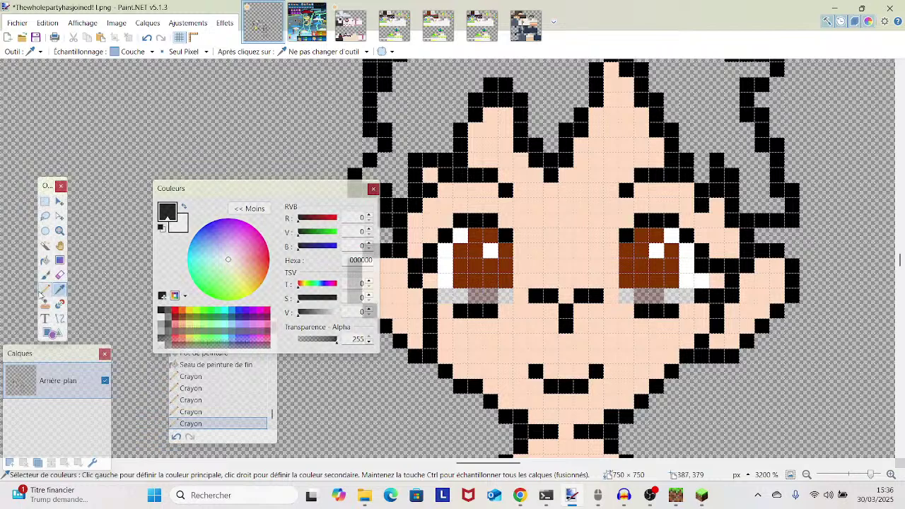
pyautogui.click(44, 289)
pyautogui.click(465, 302)
pyautogui.click(444, 307)
pyautogui.click(521, 295)
pyautogui.click(612, 296)
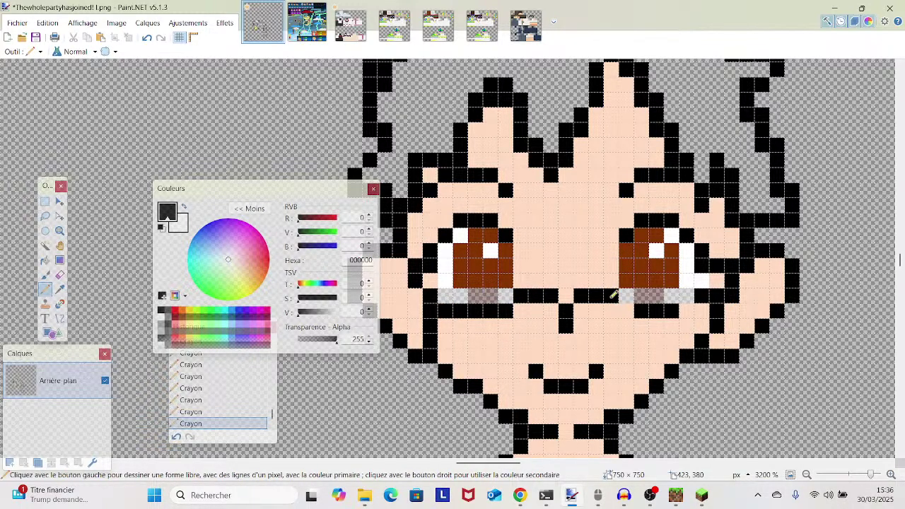
pyautogui.moveTo(627, 311); pyautogui.dragTo(673, 310)
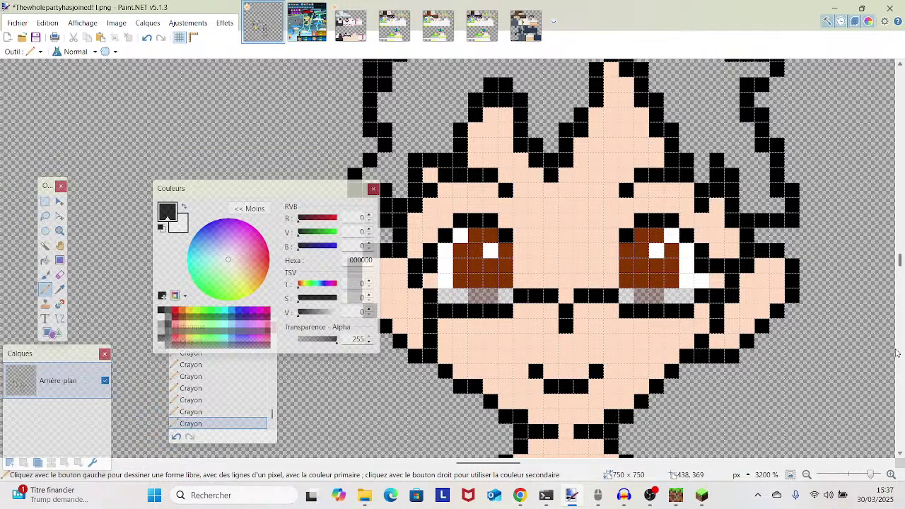
pyautogui.moveTo(778, 220); pyautogui.dragTo(772, 219)
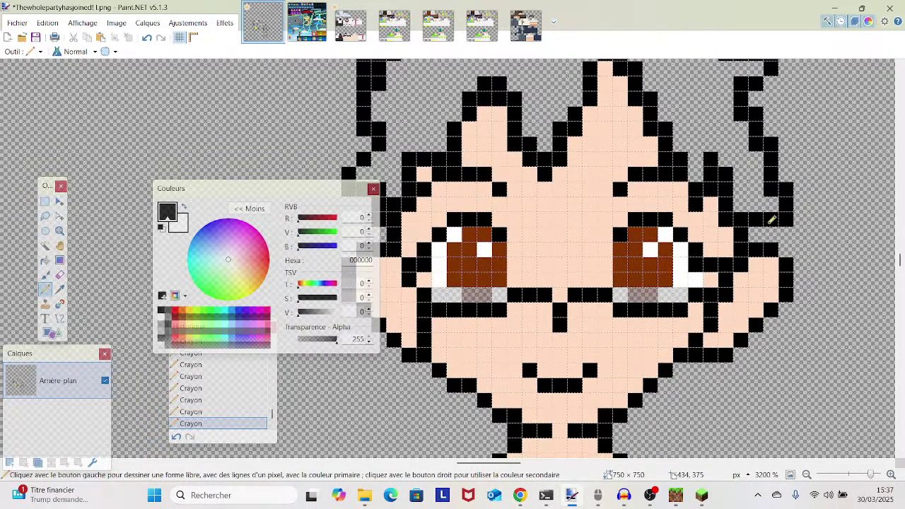
pyautogui.moveTo(873, 475)
pyautogui.mouseDown()
pyautogui.moveTo(856, 481)
pyautogui.moveTo(870, 482)
pyautogui.mouseUp()
pyautogui.scroll(-4, 676, 313)
pyautogui.scroll(3, 676, 314)
pyautogui.moveTo(676, 313); pyautogui.dragTo(733, 314)
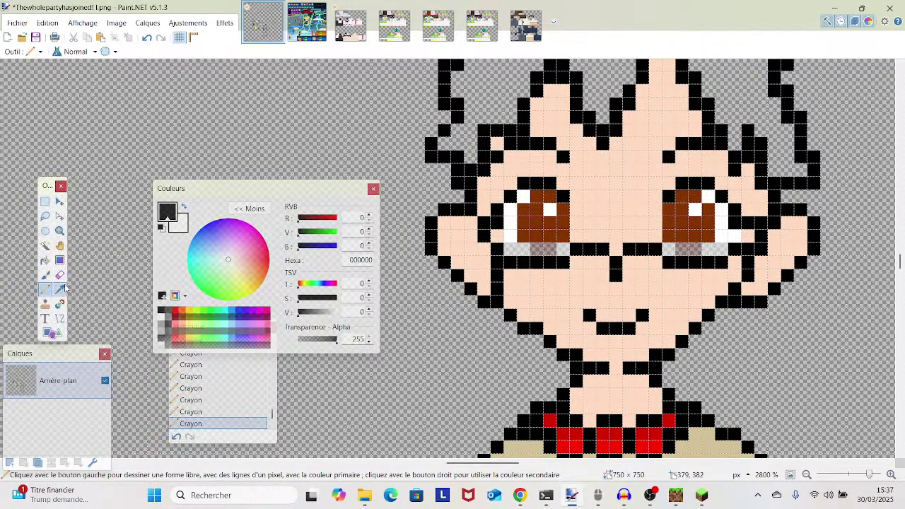
pyautogui.press('k')
pyautogui.click(615, 283)
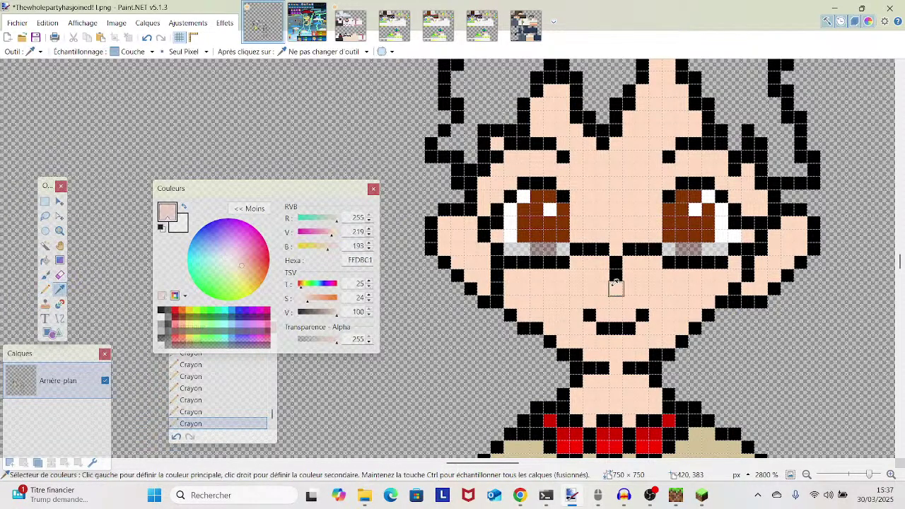
pyautogui.click(44, 291)
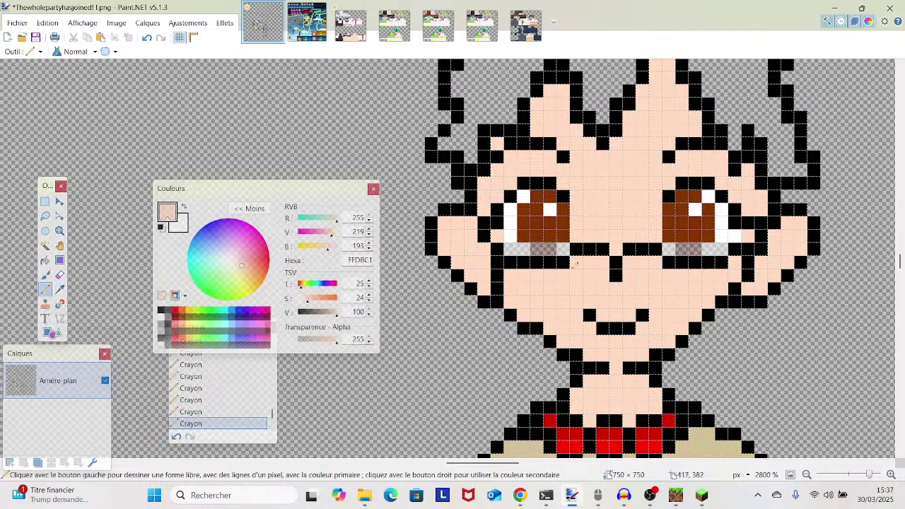
pyautogui.scroll(2, 21, 311)
pyautogui.hscroll(1, 21, 311)
# - Sample black from the outline and pencil in hair locks hanging down beside both ears of the boy with glasses
pyautogui.click(59, 290)
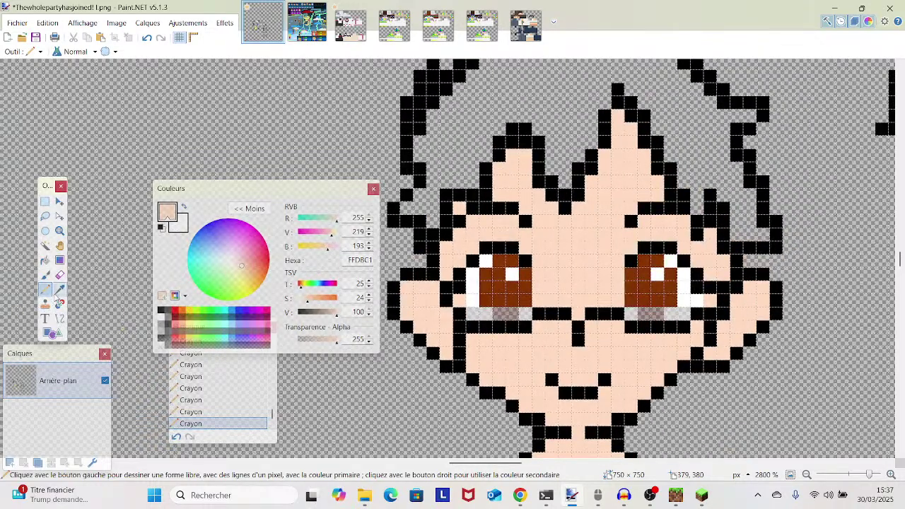
pyautogui.scroll(1, 486, 312)
pyautogui.hscroll(-1, 487, 311)
pyautogui.click(445, 287)
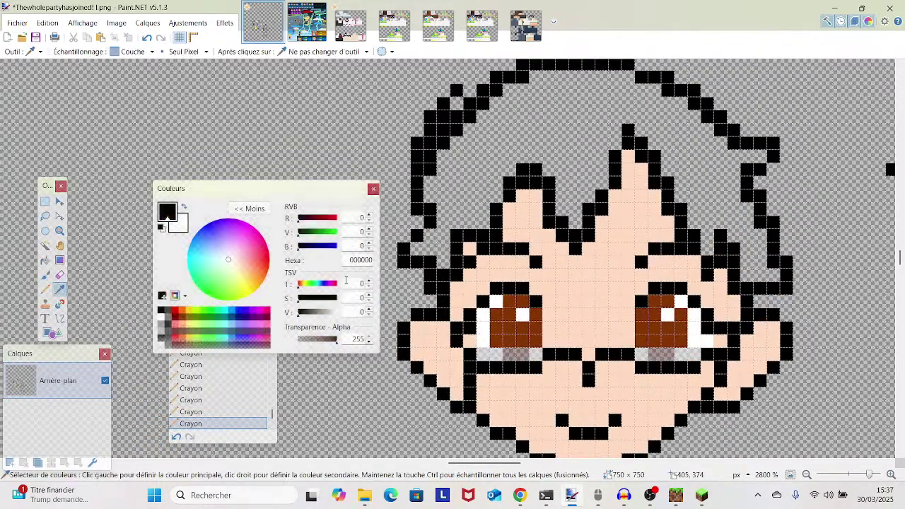
pyautogui.hscroll(-2, 445, 287)
pyautogui.scroll(-1, 445, 286)
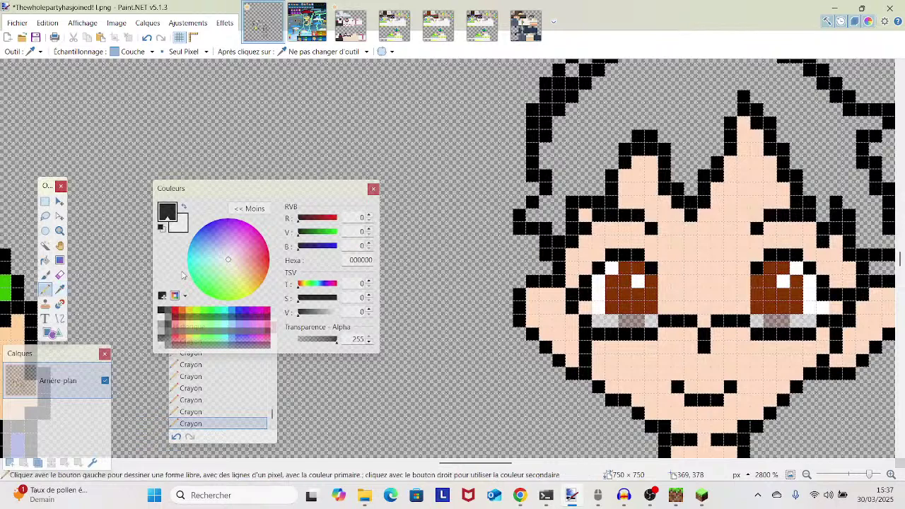
pyautogui.click(44, 289)
pyautogui.scroll(1, 508, 219)
pyautogui.hscroll(1, 508, 219)
pyautogui.moveTo(508, 219)
pyautogui.mouseDown()
pyautogui.moveTo(473, 256)
pyautogui.moveTo(506, 281)
pyautogui.moveTo(503, 297)
pyautogui.moveTo(464, 342)
pyautogui.moveTo(472, 362)
pyautogui.moveTo(499, 370)
pyautogui.moveTo(269, 352)
pyautogui.mouseUp()
pyautogui.moveTo(650, 257)
pyautogui.mouseDown()
pyautogui.moveTo(765, 188)
pyautogui.moveTo(705, 238)
pyautogui.moveTo(728, 256)
pyautogui.moveTo(731, 264)
pyautogui.moveTo(713, 250)
pyautogui.moveTo(739, 285)
pyautogui.moveTo(720, 306)
pyautogui.moveTo(817, 313)
pyautogui.mouseUp()
# - Examine the boy's whole figure, from hair to shoes, beside the neighbouring characters, and check his face up close
pyautogui.moveTo(870, 474); pyautogui.dragTo(860, 475)
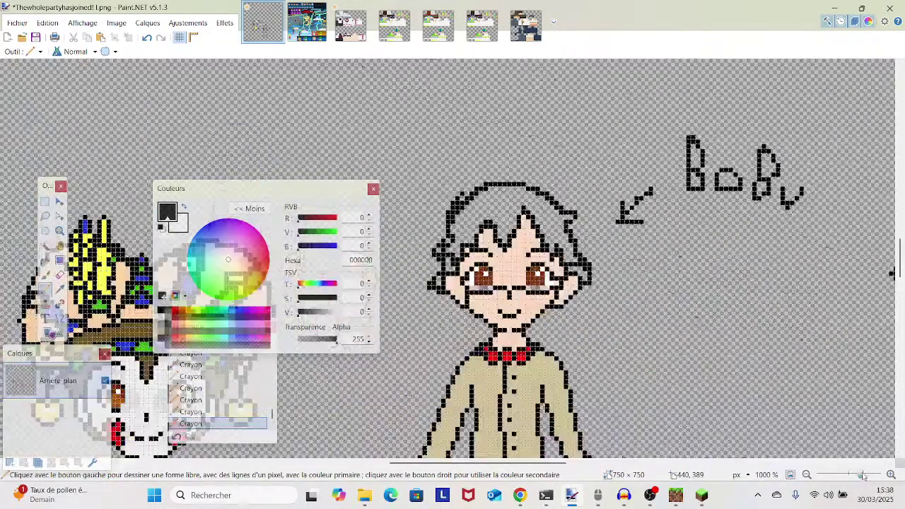
pyautogui.moveTo(633, 214); pyautogui.dragTo(564, 432)
pyautogui.moveTo(502, 280); pyautogui.dragTo(684, 423)
pyautogui.moveTo(549, 217)
pyautogui.mouseDown()
pyautogui.moveTo(557, 229)
pyautogui.moveTo(724, 301)
pyautogui.moveTo(474, 171)
pyautogui.mouseUp()
pyautogui.scroll(-5, 715, 304)
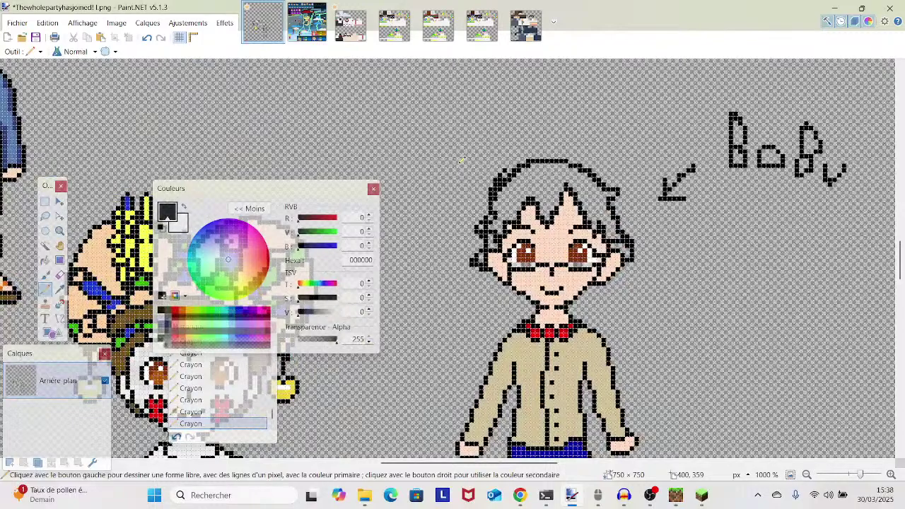
pyautogui.scroll(-4, 461, 161)
pyautogui.scroll(3, 461, 160)
pyautogui.scroll(-3, 461, 161)
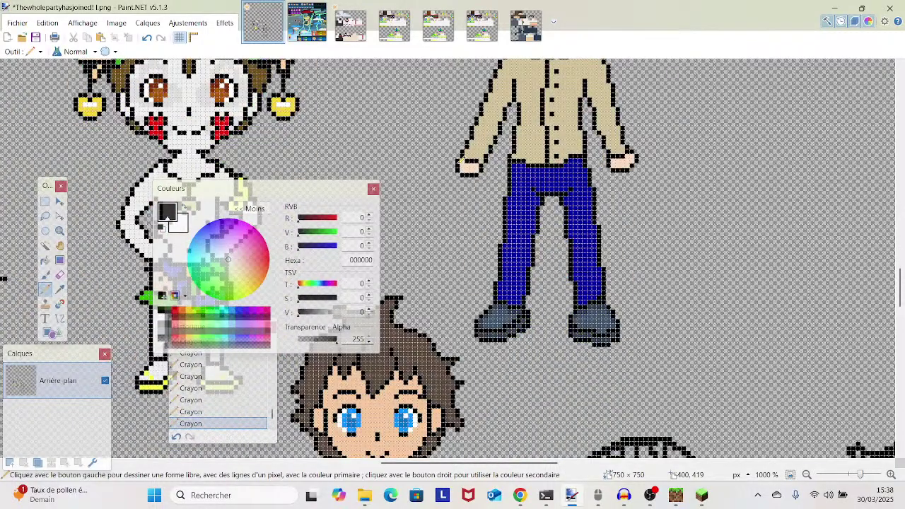
pyautogui.scroll(3, 576, 241)
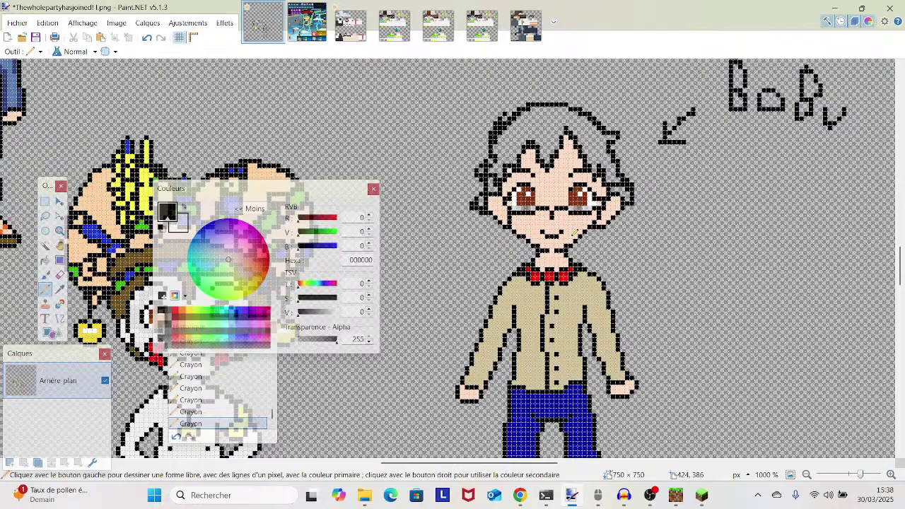
pyautogui.moveTo(860, 474)
pyautogui.mouseDown()
pyautogui.moveTo(869, 476)
pyautogui.moveTo(852, 476)
pyautogui.moveTo(864, 475)
pyautogui.mouseUp()
pyautogui.scroll(-1, 748, 311)
pyautogui.scroll(8, 742, 306)
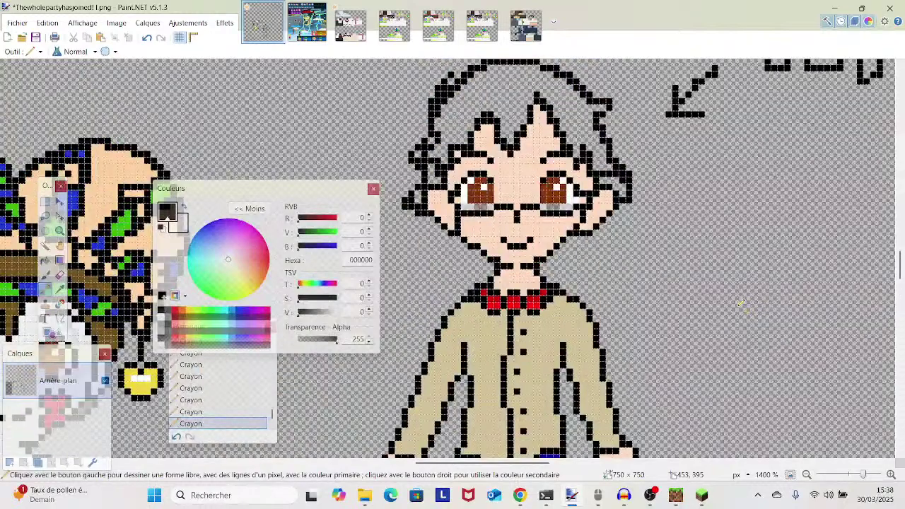
pyautogui.scroll(2, 741, 302)
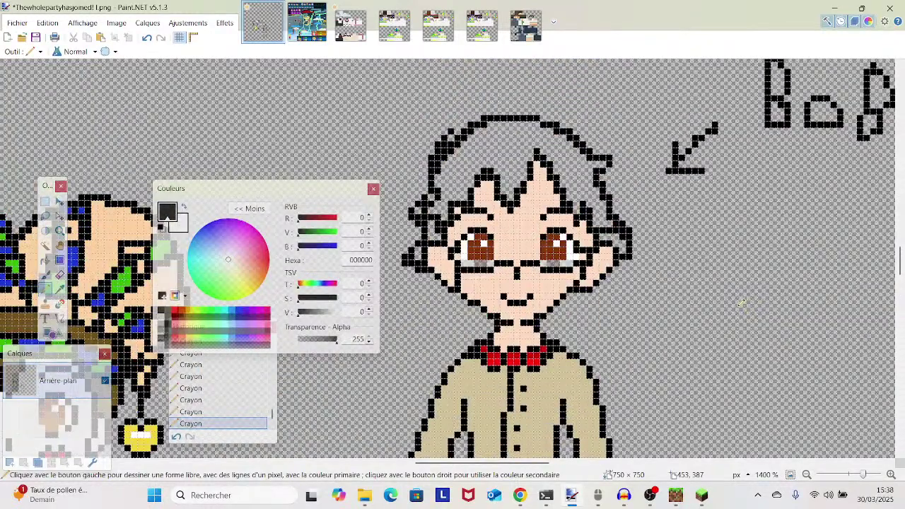
pyautogui.moveTo(864, 475); pyautogui.dragTo(869, 476)
pyautogui.scroll(-1, 604, 294)
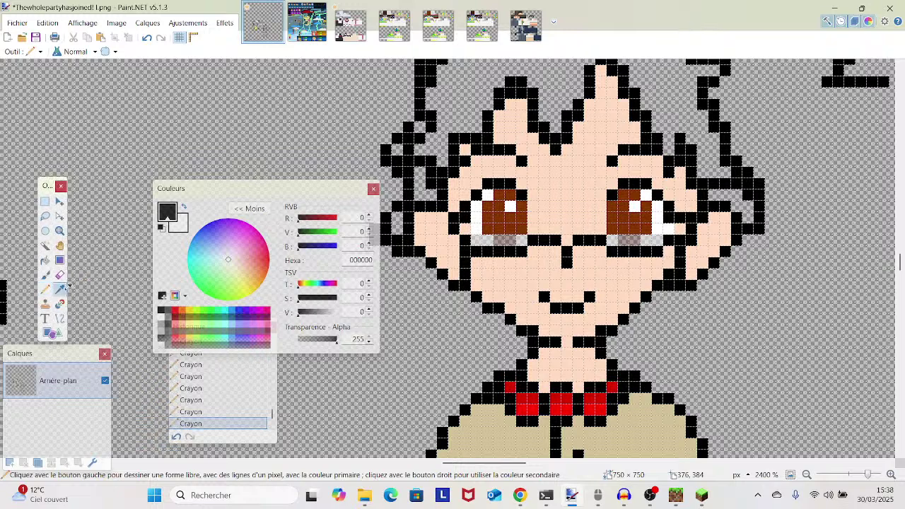
pyautogui.click(61, 290)
pyautogui.click(599, 270)
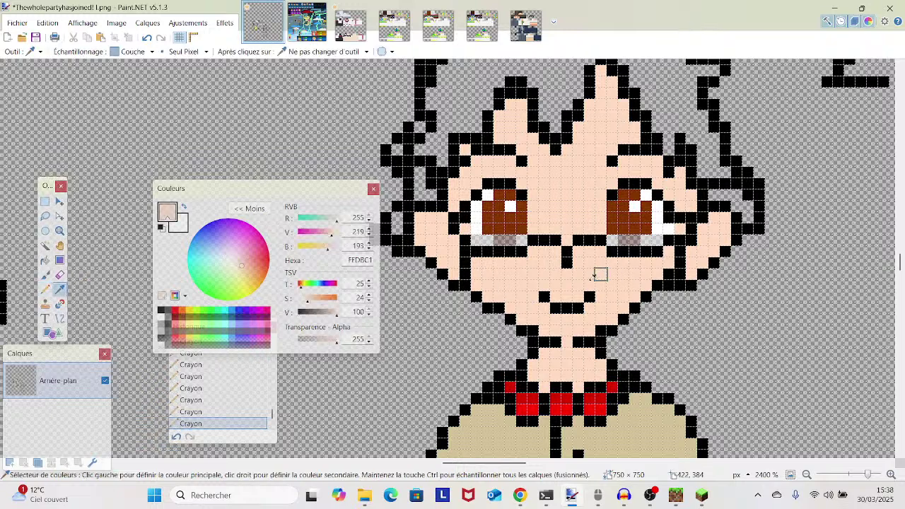
pyautogui.click(45, 292)
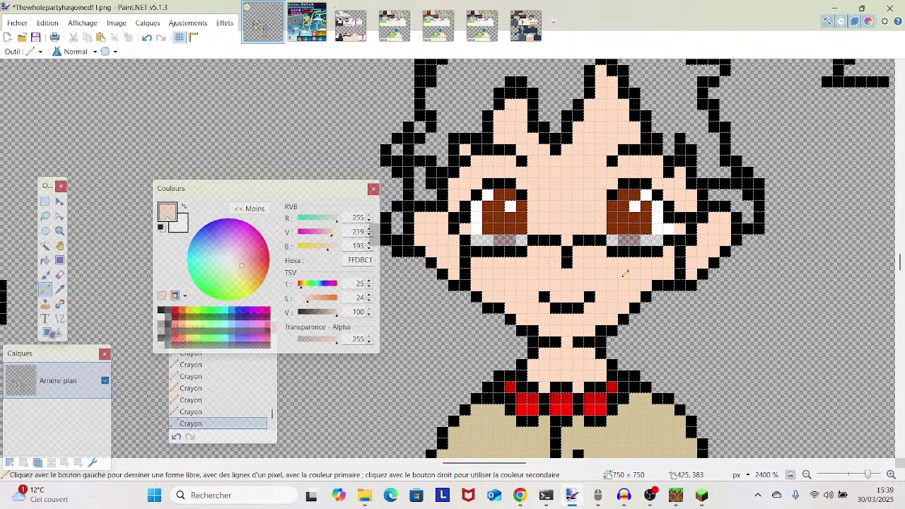
pyautogui.moveTo(864, 480)
pyautogui.mouseDown()
pyautogui.moveTo(842, 479)
pyautogui.moveTo(861, 477)
pyautogui.mouseUp()
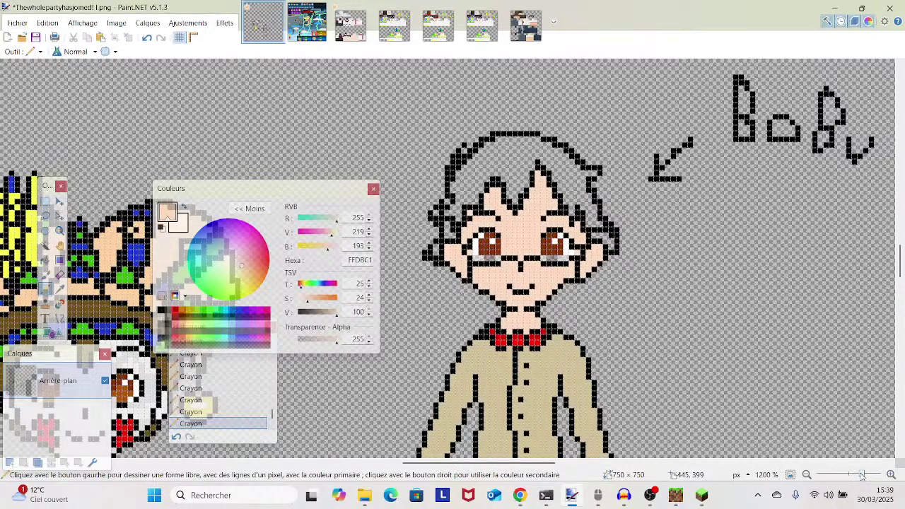
pyautogui.moveTo(862, 476); pyautogui.dragTo(869, 475)
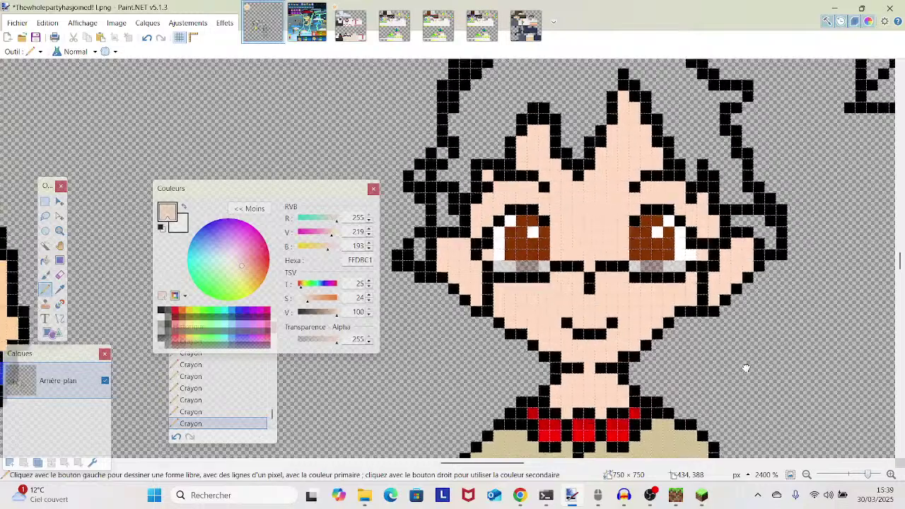
pyautogui.moveTo(740, 369); pyautogui.dragTo(697, 422)
# - Sample black and pencil a curved hair lock from beneath the left ear down to the lower edge of the jaw
pyautogui.click(60, 289)
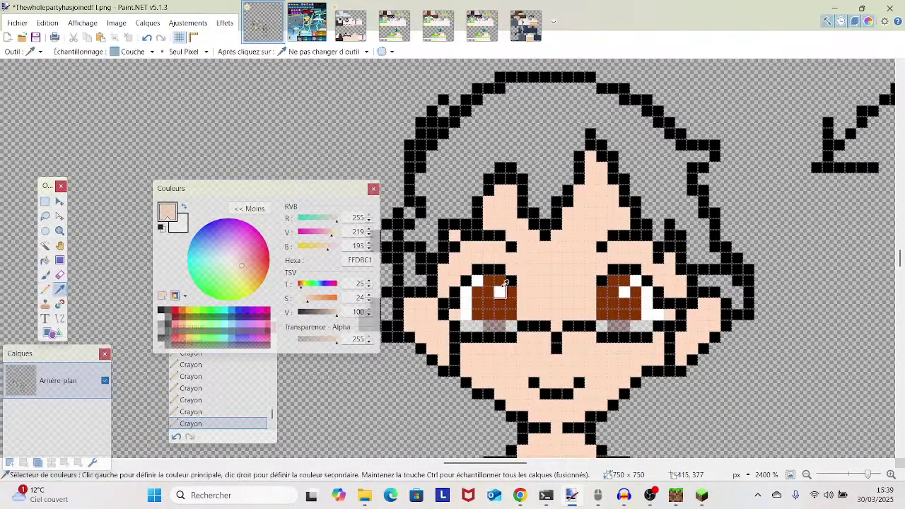
pyautogui.moveTo(496, 276); pyautogui.dragTo(591, 240)
pyautogui.click(515, 223)
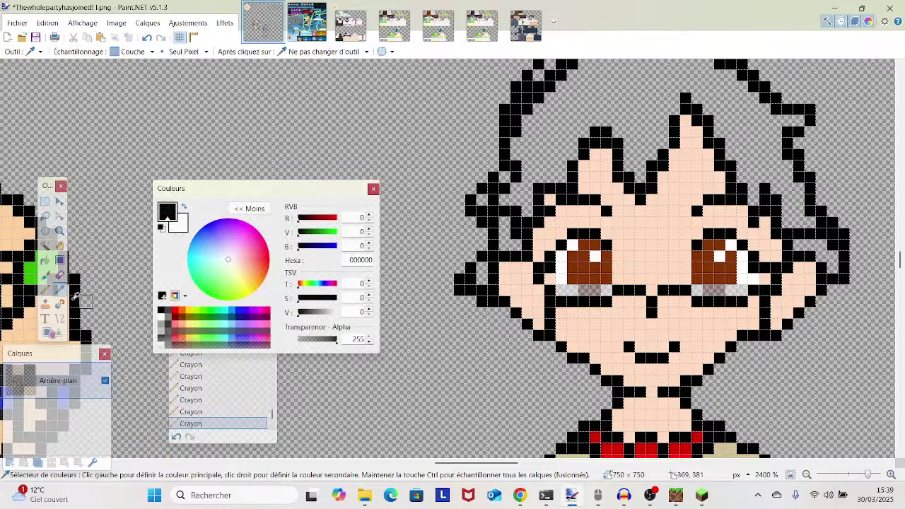
pyautogui.scroll(5, 677, 323)
pyautogui.scroll(-2, 678, 322)
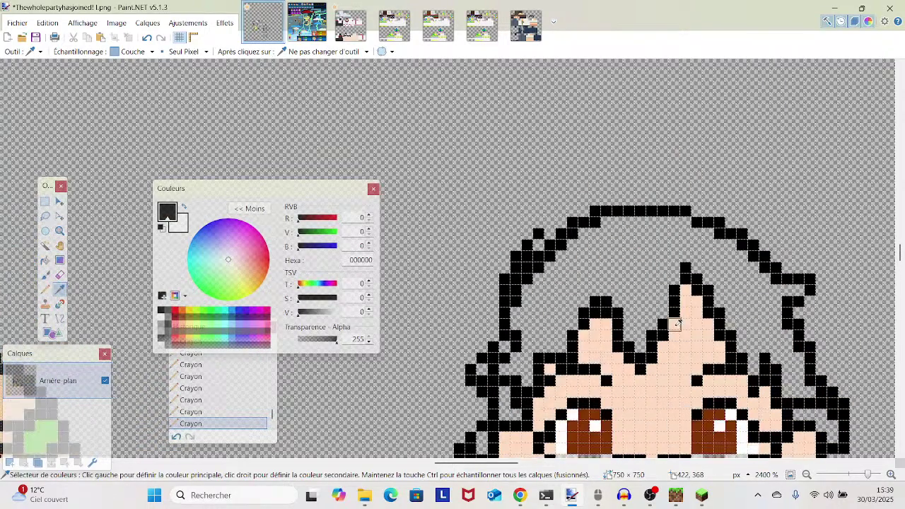
pyautogui.scroll(-3, 675, 322)
pyautogui.moveTo(667, 333); pyautogui.dragTo(564, 370)
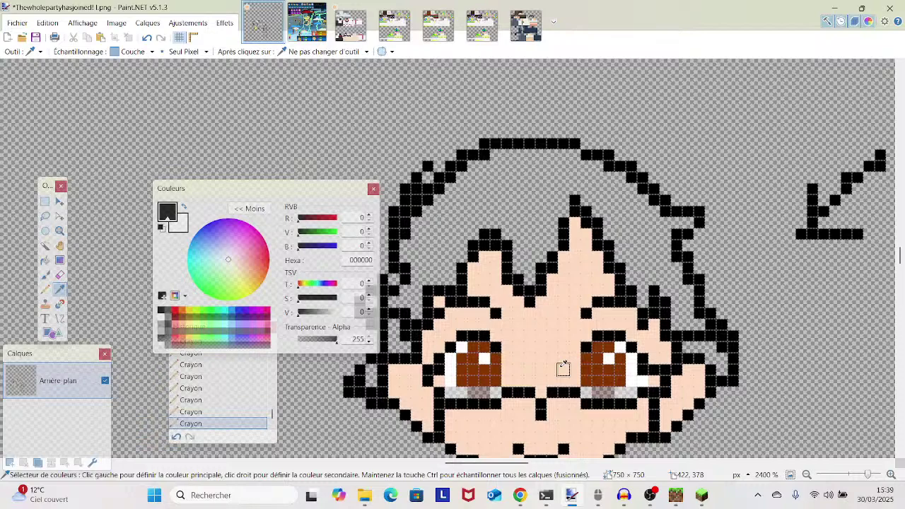
pyautogui.scroll(-3, 564, 368)
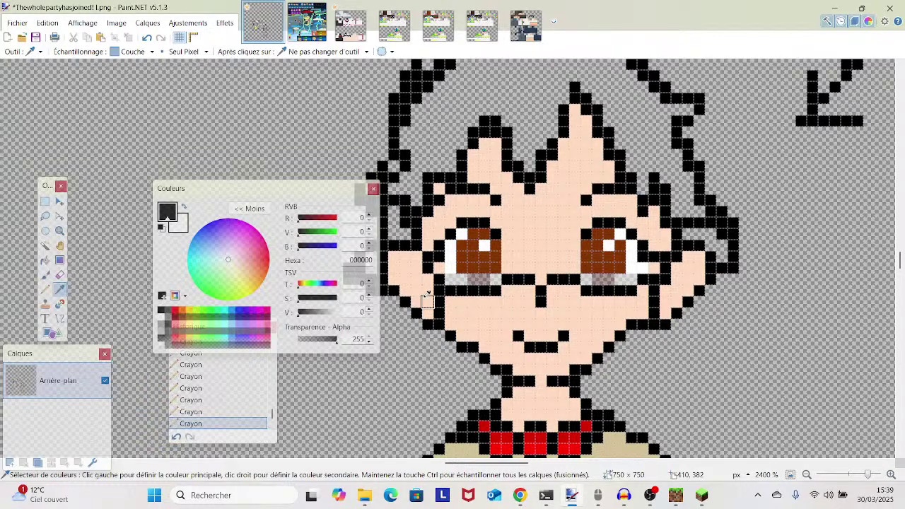
pyautogui.scroll(-1, 428, 300)
pyautogui.moveTo(440, 285); pyautogui.dragTo(467, 299)
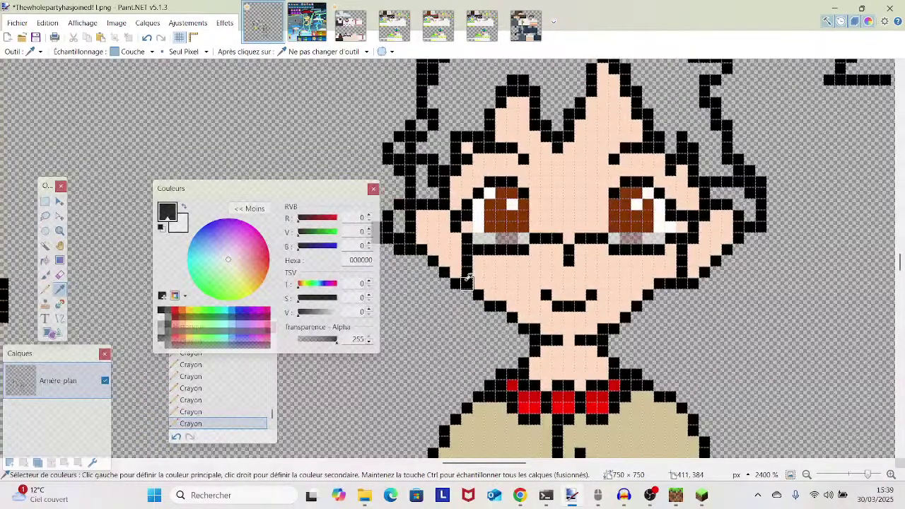
pyautogui.click(45, 289)
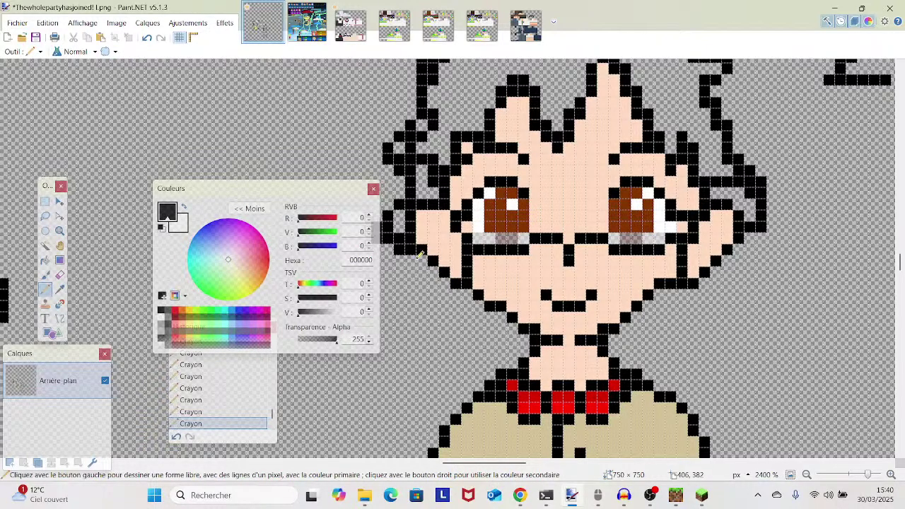
pyautogui.moveTo(420, 254)
pyautogui.mouseDown()
pyautogui.moveTo(427, 281)
pyautogui.moveTo(479, 307)
pyautogui.mouseUp()
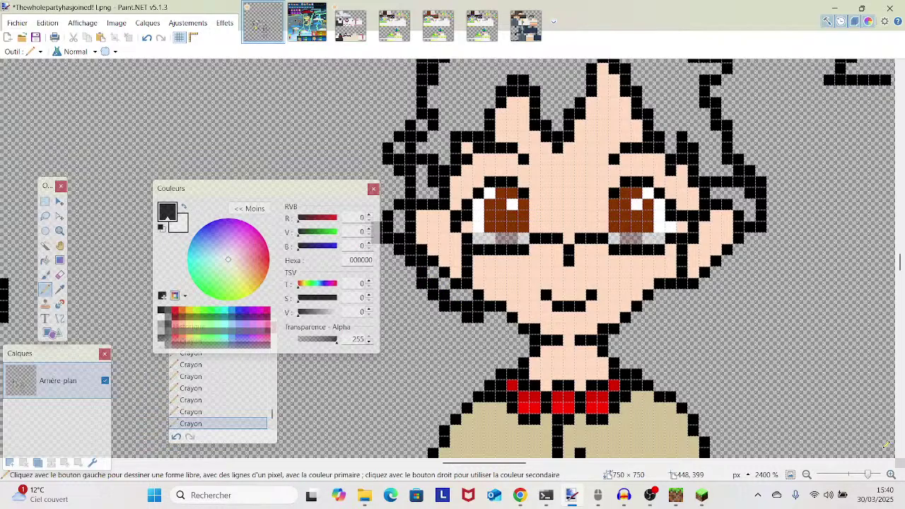
pyautogui.moveTo(868, 475); pyautogui.dragTo(860, 477)
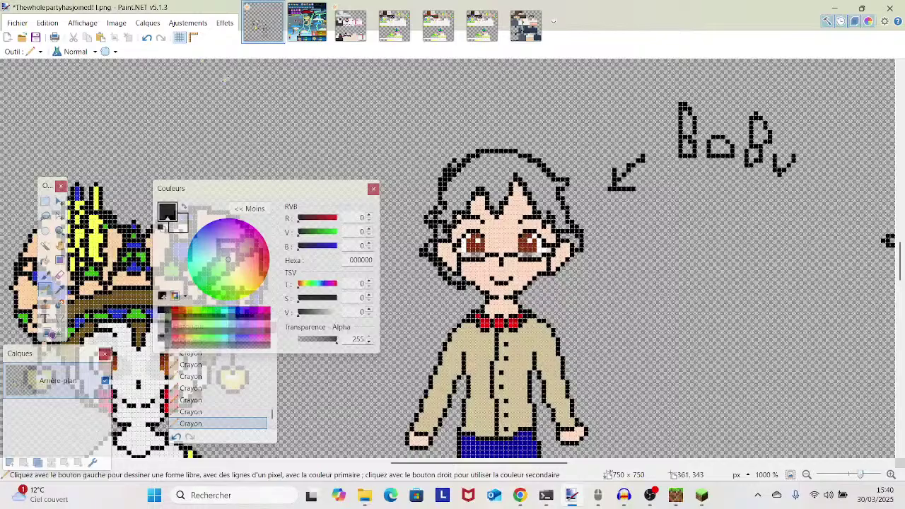
# - Undo the last pencil stroke made on the boy labelled "BoBy"
pyautogui.click(146, 37)
pyautogui.click(146, 37)
pyautogui.click(161, 37)
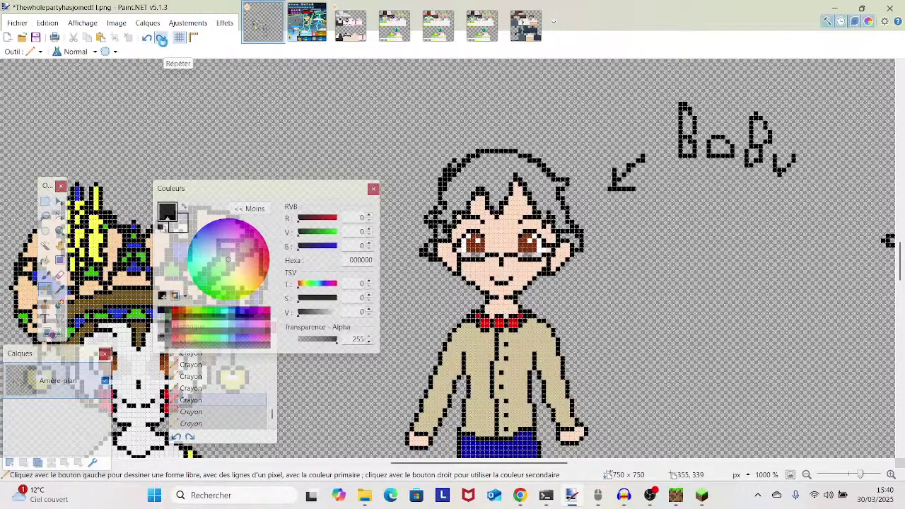
# - Sample the off-white F2F2F2 from the skin texture image and fill the sweater and sleeves of the white-haired boy with the eyepatch
pyautogui.moveTo(506, 403); pyautogui.dragTo(586, 116)
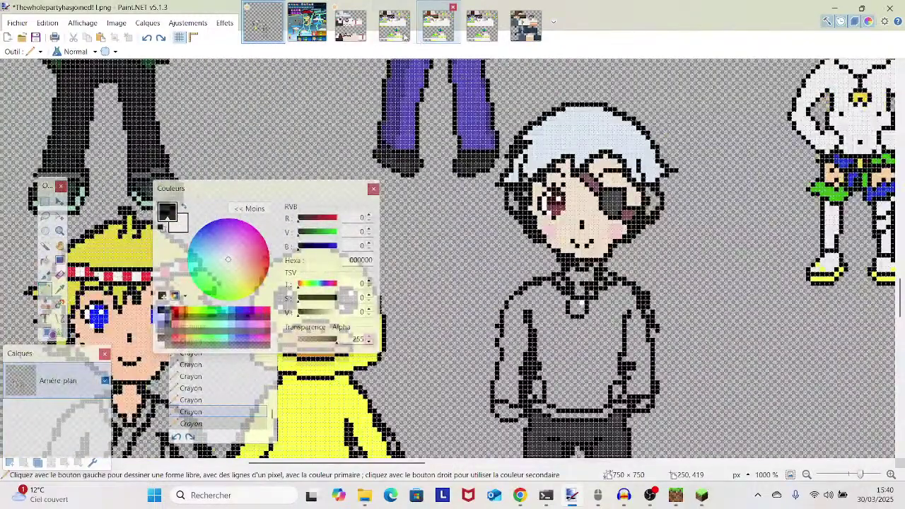
pyautogui.click(350, 25)
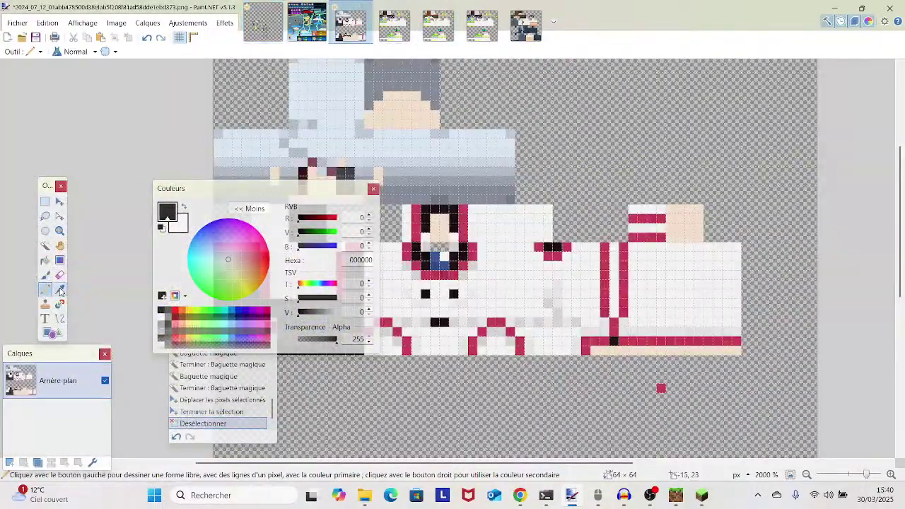
pyautogui.press('k')
pyautogui.click(530, 265)
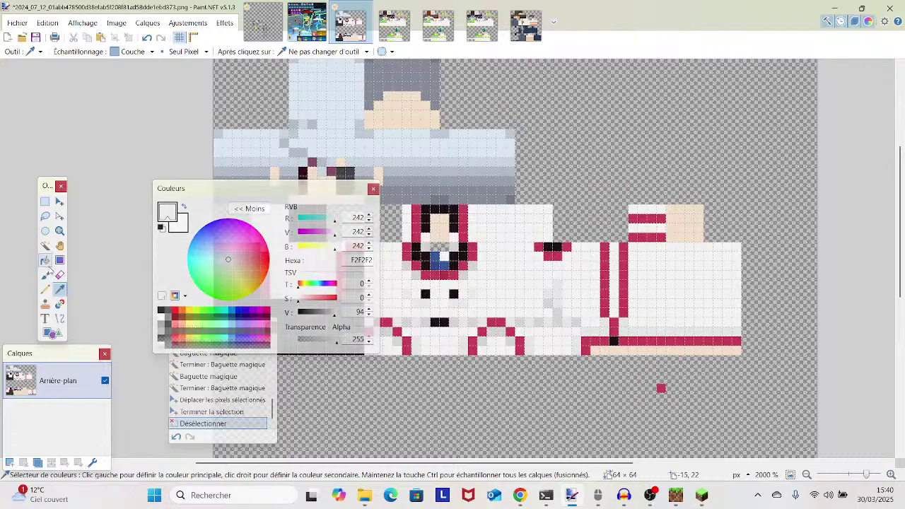
pyautogui.press('f')
pyautogui.click(271, 36)
pyautogui.scroll(-3, 551, 200)
pyautogui.click(552, 201)
pyautogui.scroll(3, 552, 201)
pyautogui.moveTo(550, 200); pyautogui.dragTo(461, 256)
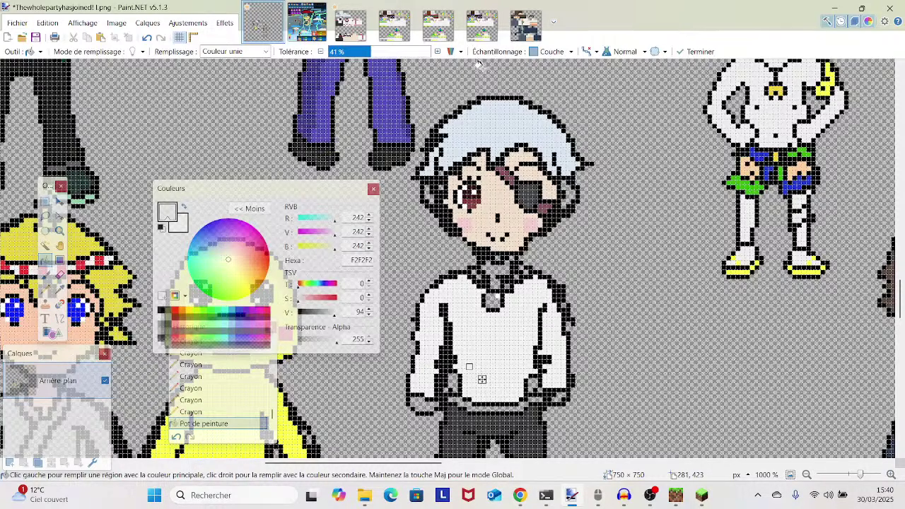
# - Examine the white-haired boy up close, from sweater and hands down to the shoes and back up to the face
pyautogui.moveTo(860, 481)
pyautogui.mouseDown()
pyautogui.moveTo(845, 482)
pyautogui.moveTo(857, 483)
pyautogui.mouseUp()
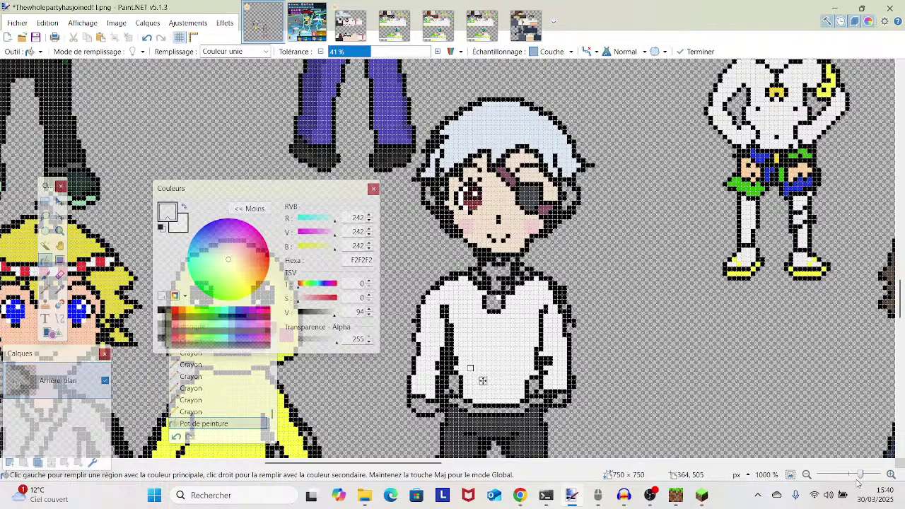
pyautogui.moveTo(858, 481); pyautogui.dragTo(866, 481)
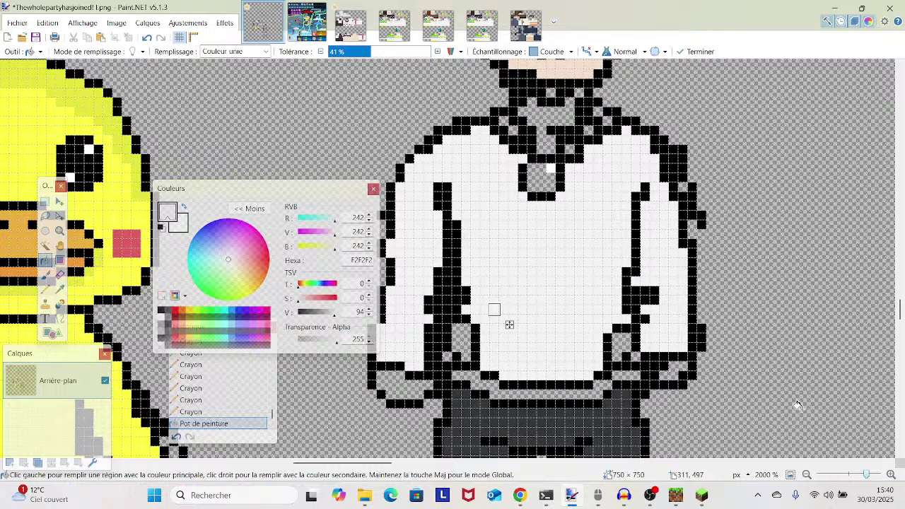
pyautogui.keyDown('ctrl'); pyautogui.scroll(2, 798, 405); pyautogui.keyUp('ctrl')
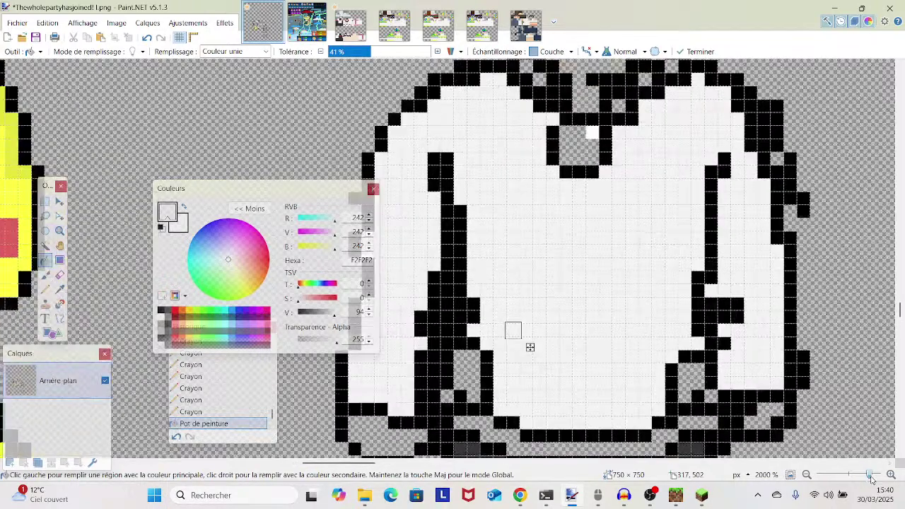
pyautogui.scroll(-1, 821, 405)
pyautogui.scroll(-4, 819, 403)
pyautogui.scroll(-3, 817, 399)
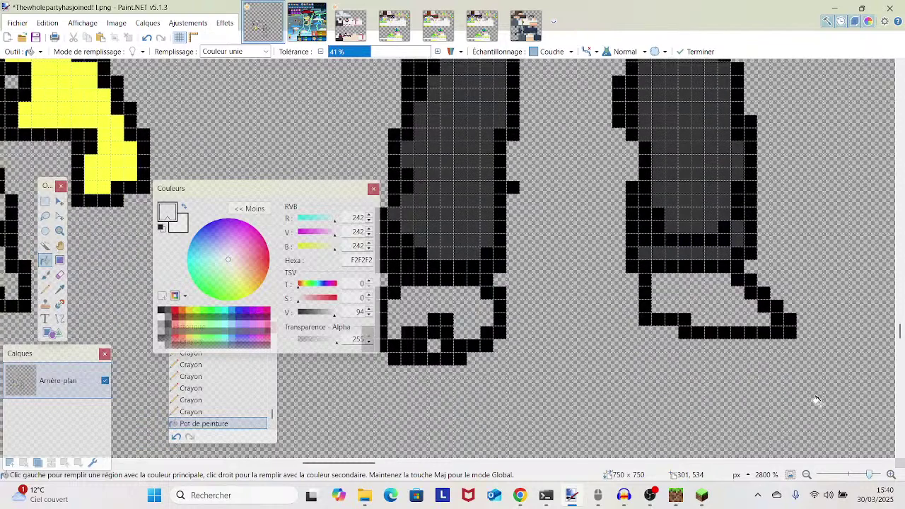
pyautogui.scroll(6, 816, 400)
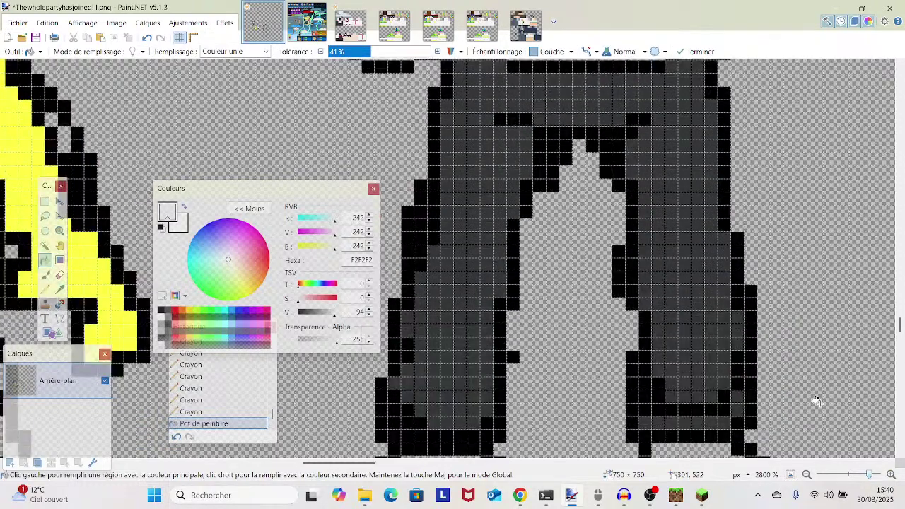
pyautogui.scroll(8, 817, 401)
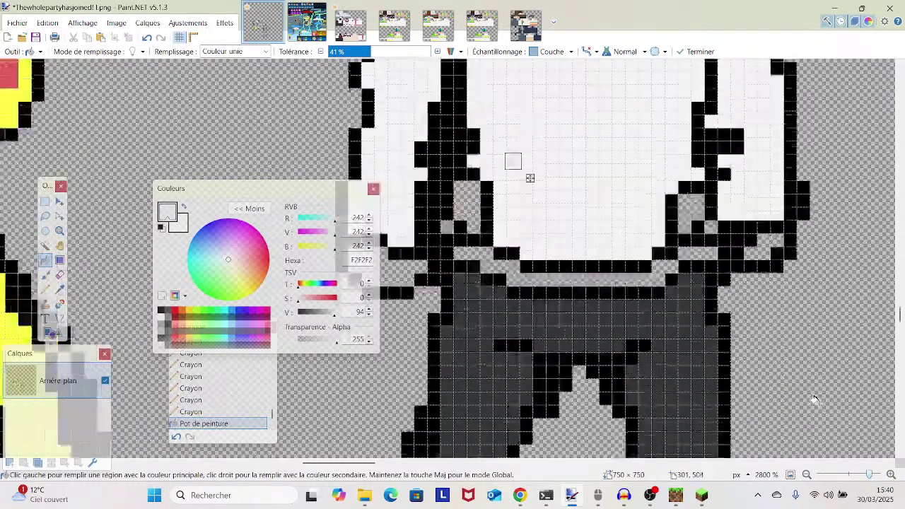
pyautogui.scroll(8, 814, 399)
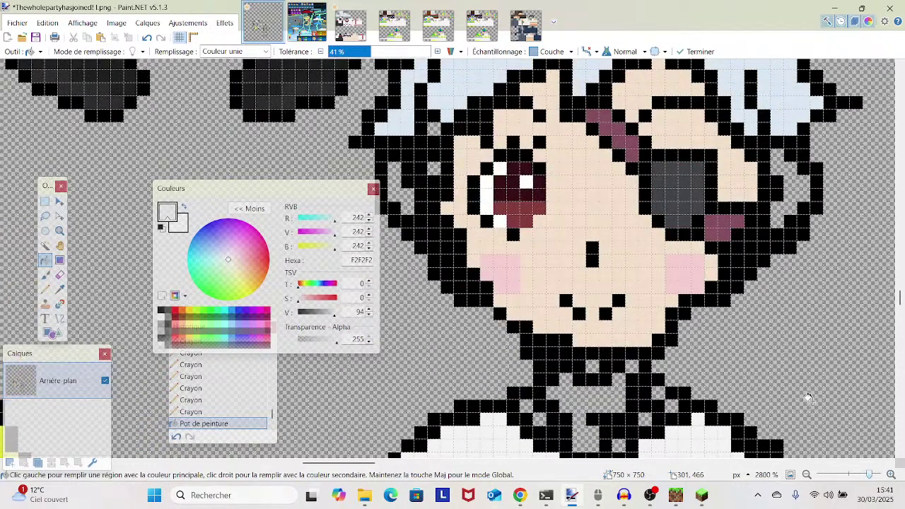
pyautogui.scroll(2, 810, 398)
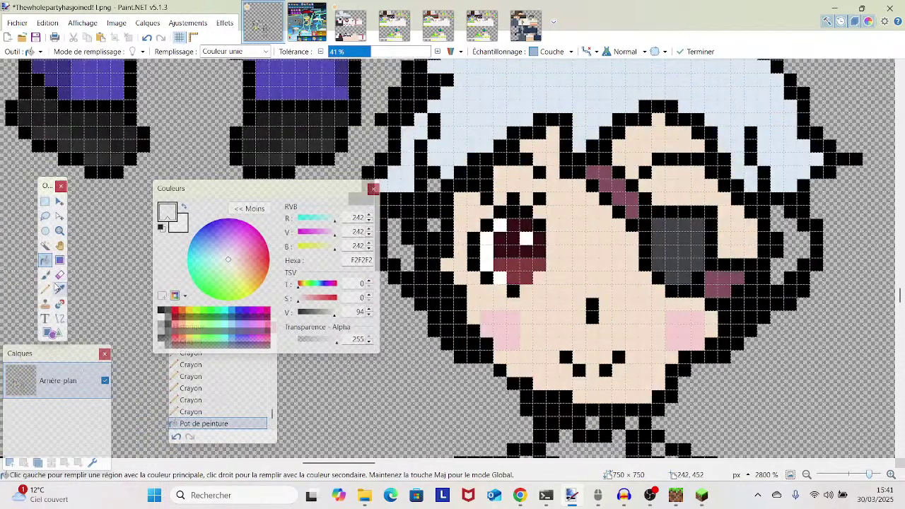
# - Sample the skin colour F2DFCB from the white-haired boy's face and fill his neck with it
pyautogui.click(59, 289)
pyautogui.click(540, 314)
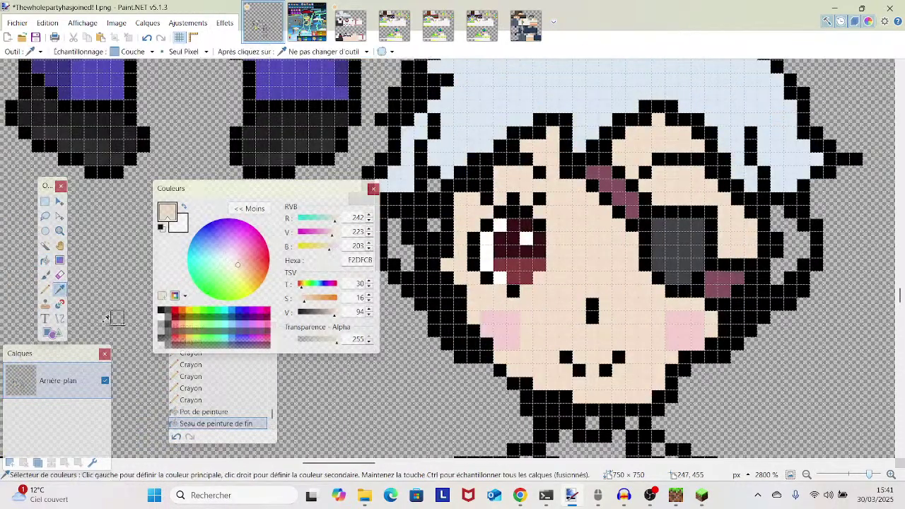
pyautogui.click(44, 261)
pyautogui.scroll(-4, 594, 339)
pyautogui.click(595, 338)
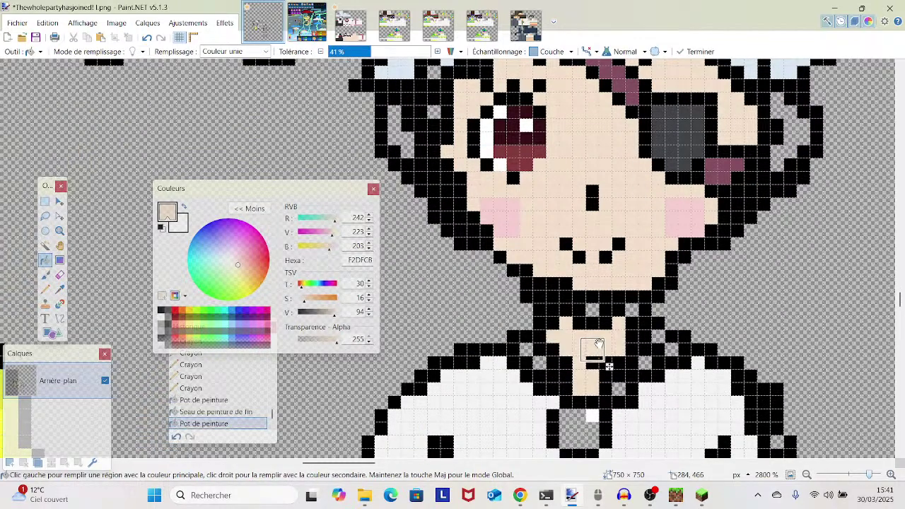
# - Check the unfilled areas below the white-haired boy's neck, including the hands, sweater hem, trousers and shoes
pyautogui.scroll(-4, 594, 339)
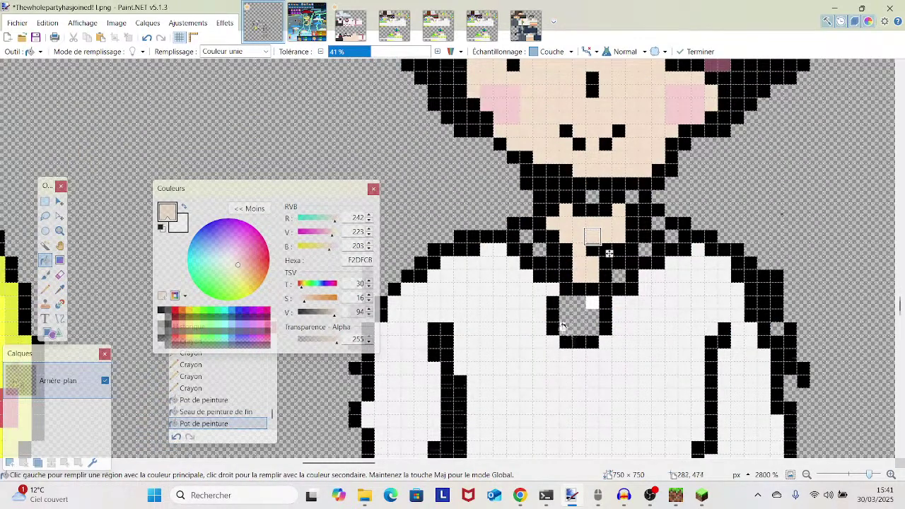
pyautogui.scroll(-4, 542, 237)
pyautogui.scroll(-2, 509, 259)
pyautogui.scroll(-2, 509, 259)
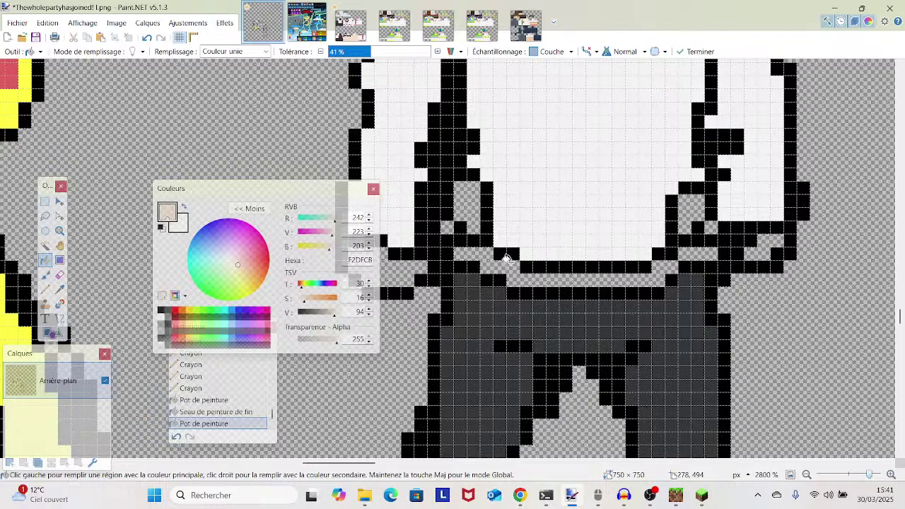
pyautogui.scroll(-2, 506, 258)
pyautogui.scroll(-3, 493, 258)
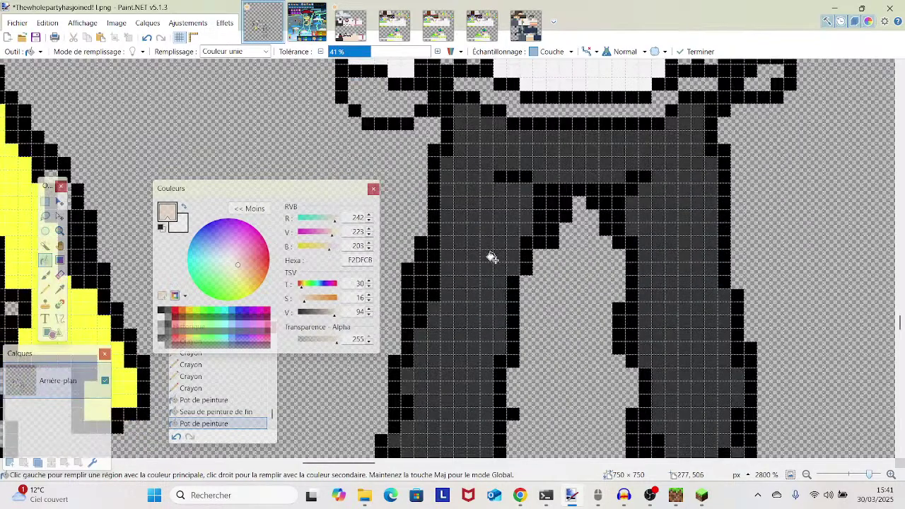
pyautogui.scroll(-3, 487, 257)
pyautogui.scroll(-4, 485, 256)
pyautogui.scroll(10, 442, 250)
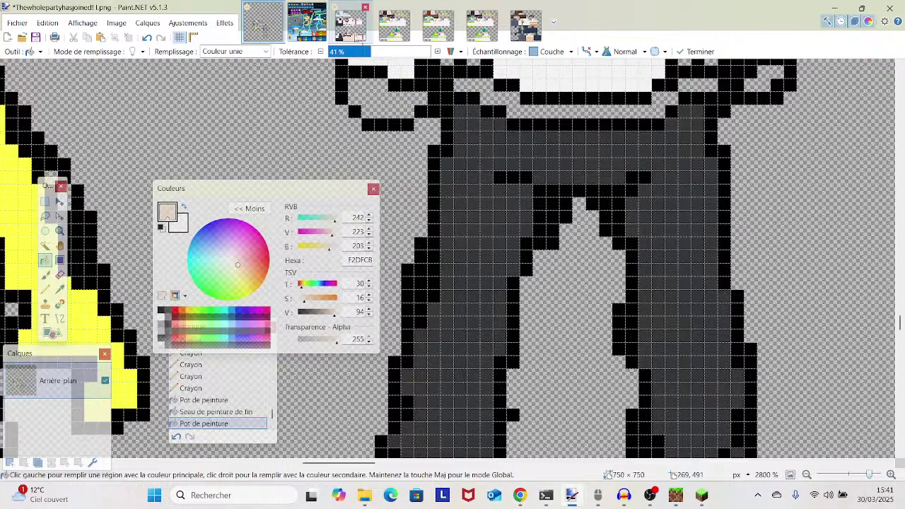
# - Sample the dark grey 1E1E1E from the skin texture image and fill both of the white-haired boy's shoes, including the small sole gap
pyautogui.click(352, 29)
pyautogui.scroll(-5, 608, 216)
pyautogui.moveTo(643, 243); pyautogui.dragTo(902, 278)
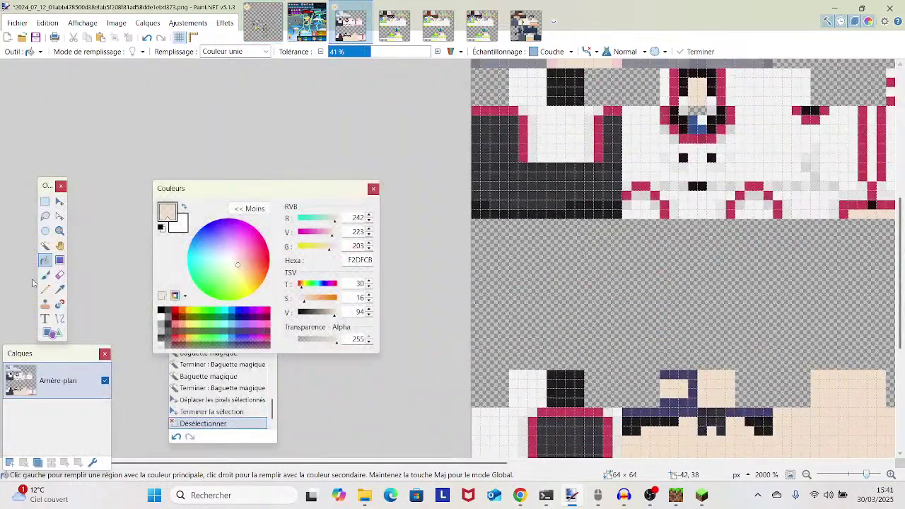
pyautogui.click(59, 289)
pyautogui.click(580, 205)
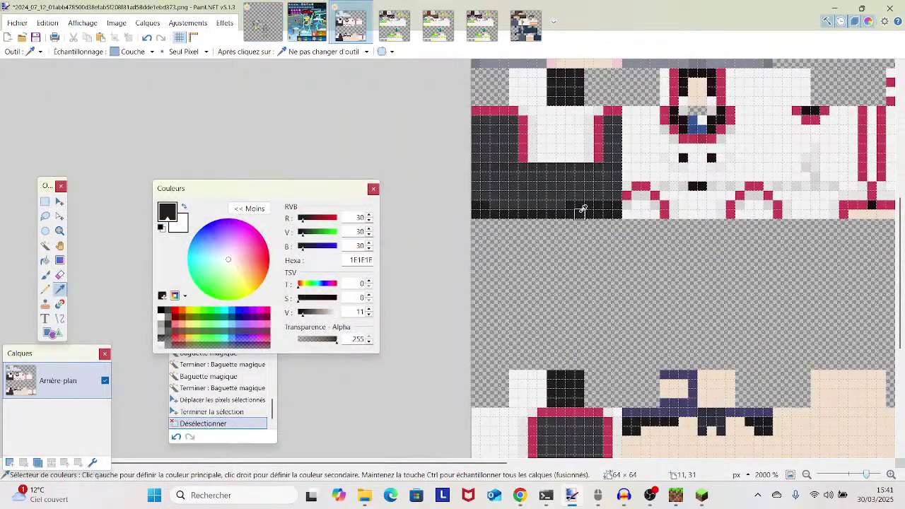
pyautogui.click(45, 260)
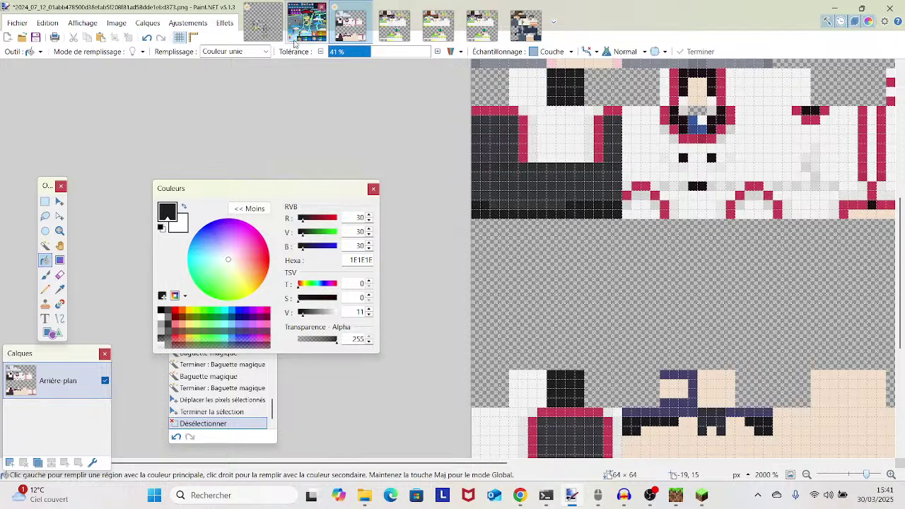
pyautogui.click(306, 22)
pyautogui.click(262, 23)
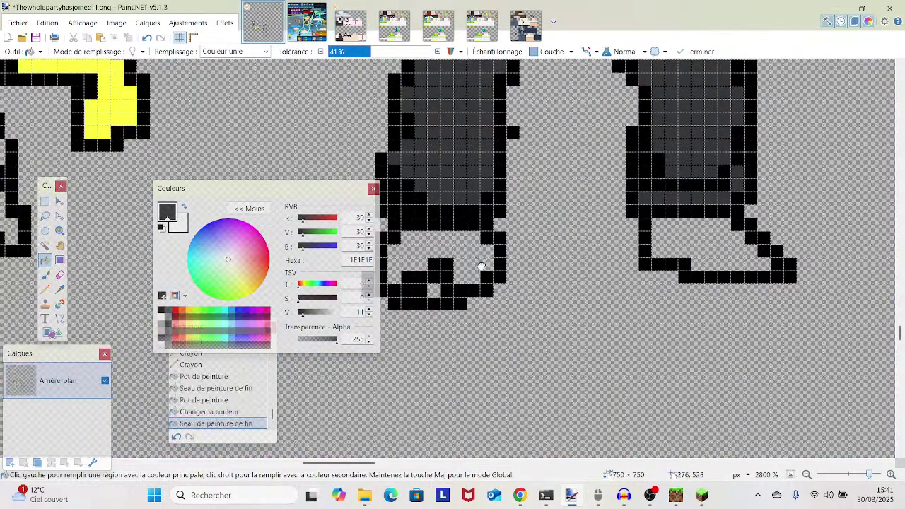
pyautogui.click(471, 262)
pyautogui.click(724, 251)
pyautogui.click(434, 291)
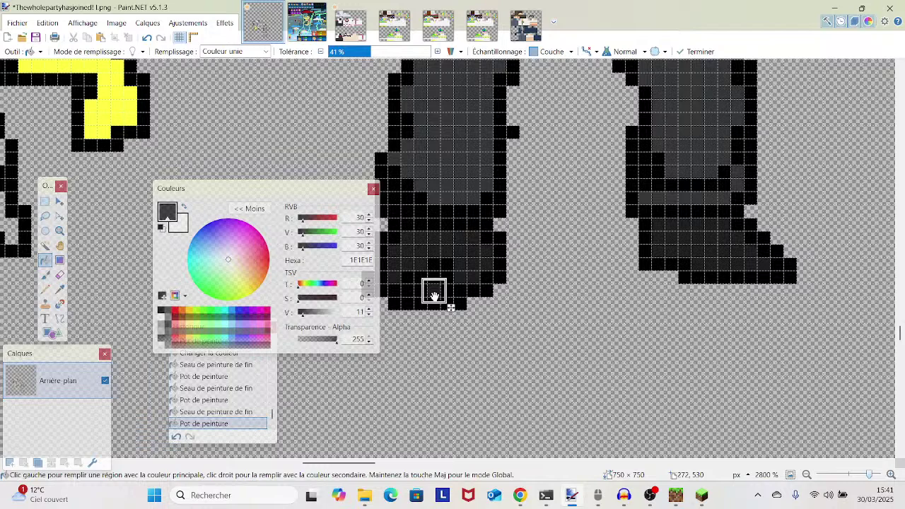
# - Sample the trouser grey 363739 and pencil over the inner black line near the hem of the right-hand trouser leg
pyautogui.scroll(10, 434, 292)
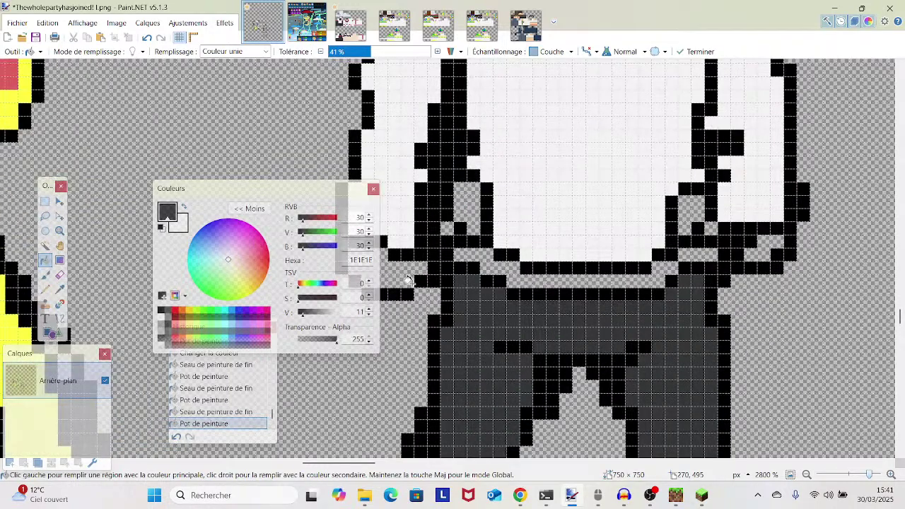
pyautogui.click(45, 289)
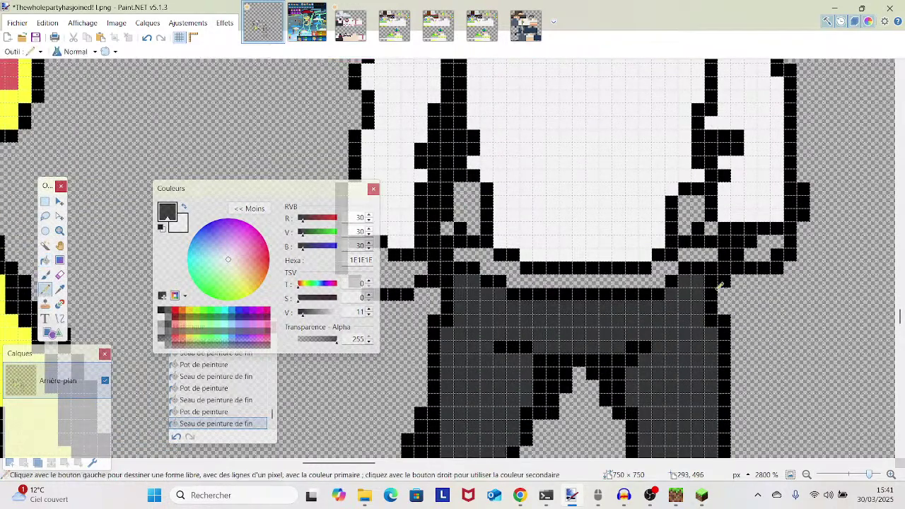
pyautogui.scroll(-5, 510, 286)
pyautogui.scroll(2, 647, 287)
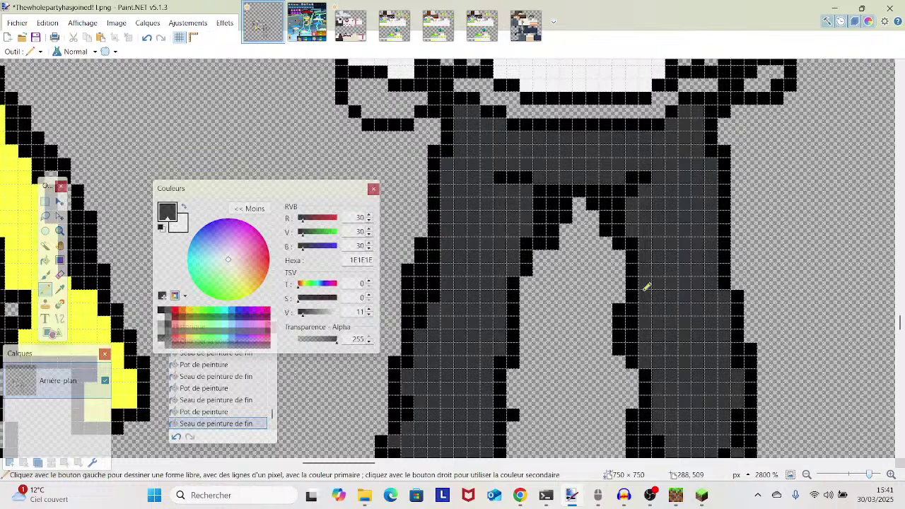
pyautogui.scroll(-2, 647, 286)
pyautogui.click(60, 290)
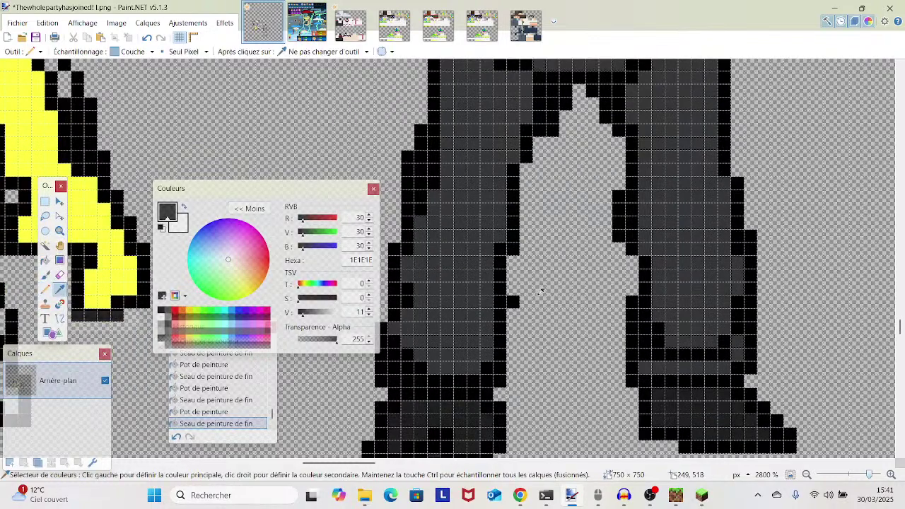
pyautogui.click(462, 287)
pyautogui.click(46, 290)
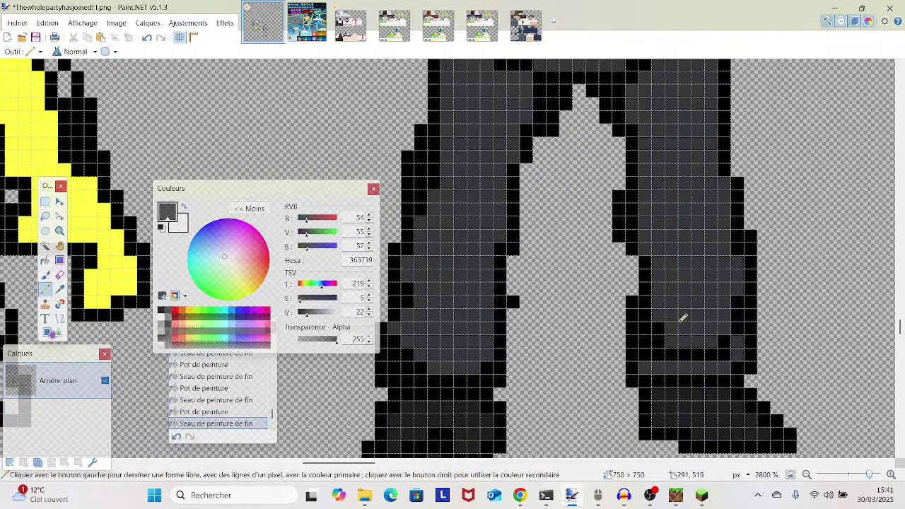
pyautogui.moveTo(657, 329)
pyautogui.mouseDown()
pyautogui.moveTo(688, 353)
pyautogui.moveTo(715, 351)
pyautogui.moveTo(734, 323)
pyautogui.mouseUp()
# - Examine the white-haired boy among the neighbouring characters, and inspect his trouser legs and shoes up close
pyautogui.scroll(-3, 713, 322)
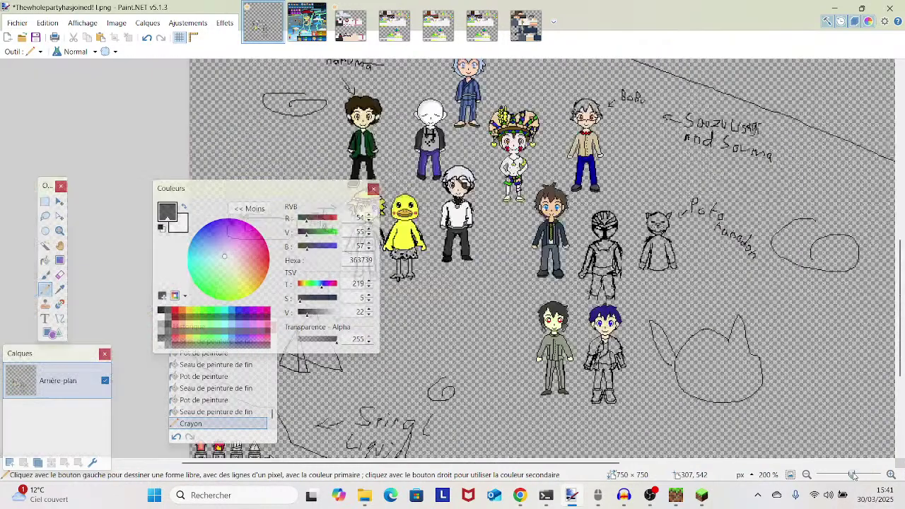
pyautogui.click(853, 475)
pyautogui.moveTo(853, 475); pyautogui.dragTo(857, 475)
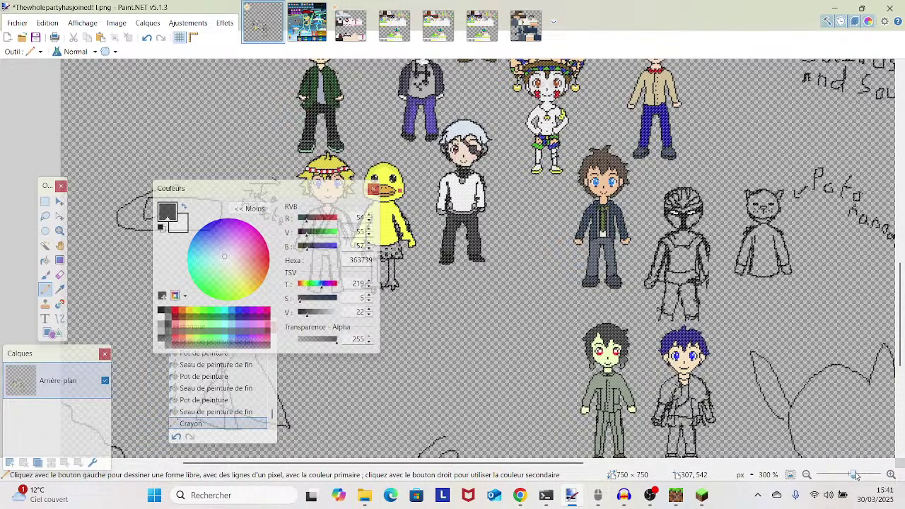
pyautogui.moveTo(856, 475); pyautogui.dragTo(869, 480)
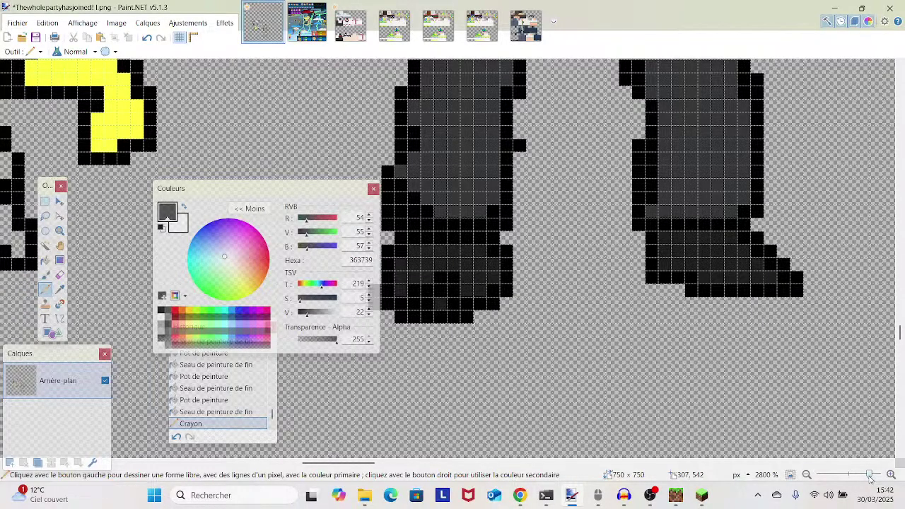
pyautogui.moveTo(870, 478); pyautogui.dragTo(868, 478)
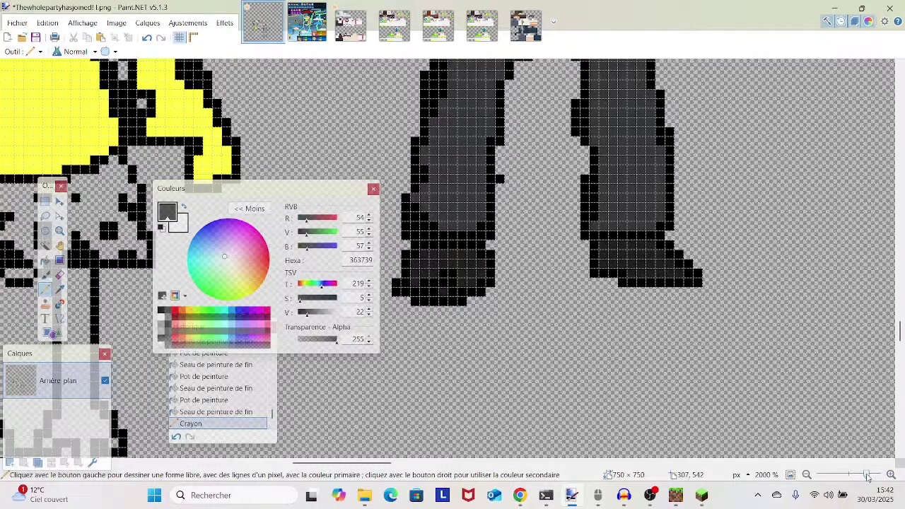
pyautogui.moveTo(869, 478); pyautogui.dragTo(873, 478)
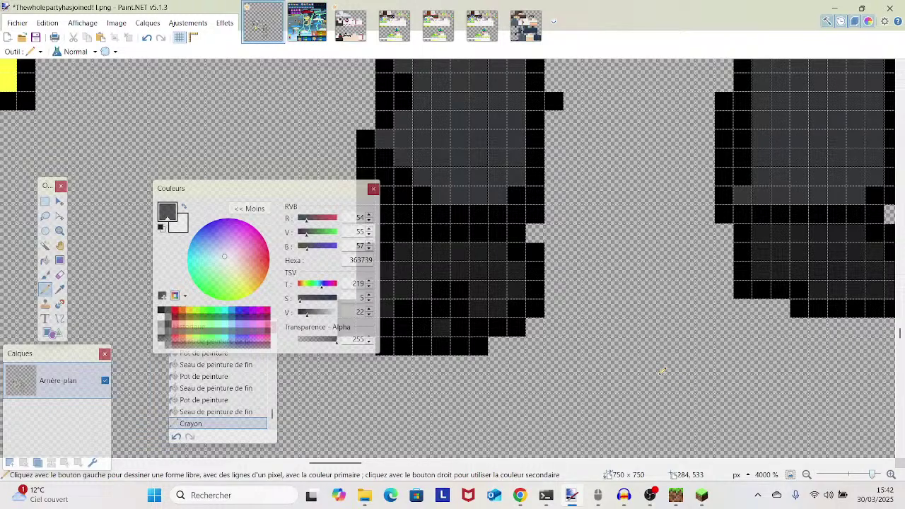
pyautogui.scroll(2, 643, 368)
pyautogui.scroll(12, 643, 367)
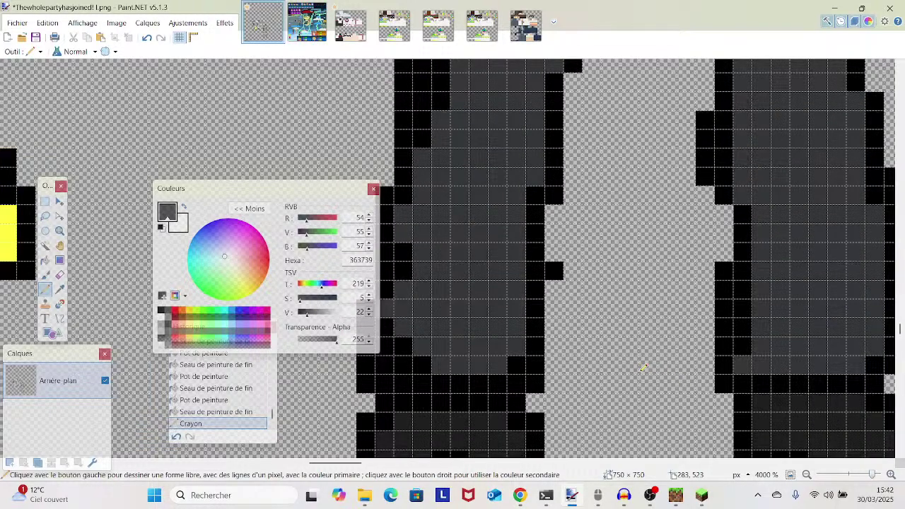
# - Pencil over the inner black pixels along the lower edge and hem of the left-hand trouser leg with grey 363739
pyautogui.scroll(-8, 640, 368)
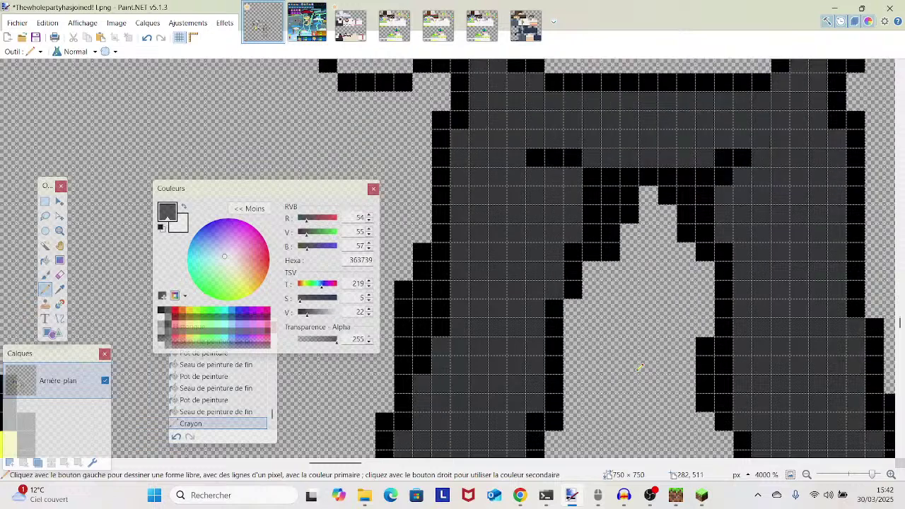
pyautogui.scroll(-2, 623, 367)
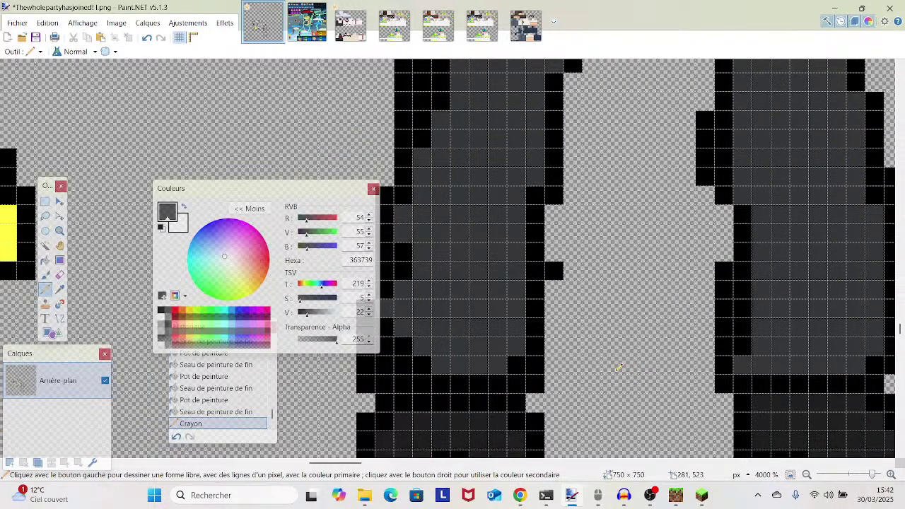
pyautogui.scroll(-4, 615, 367)
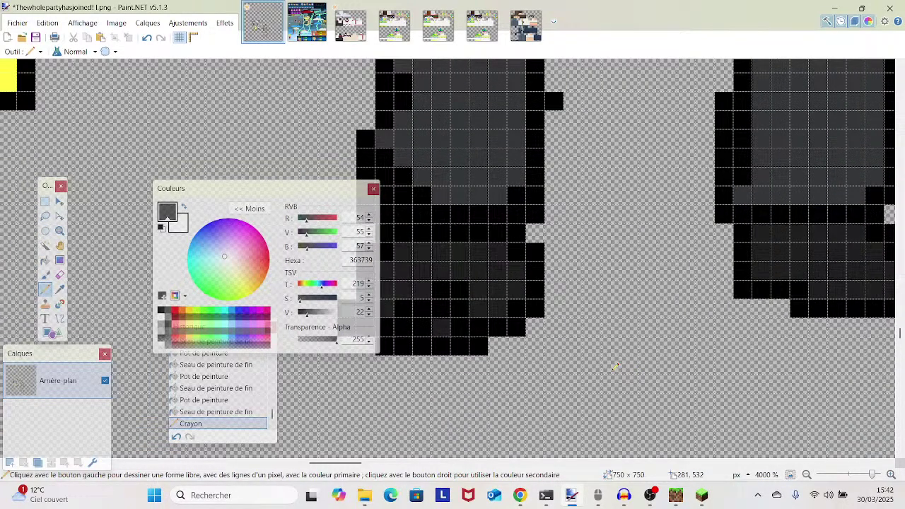
pyautogui.scroll(3, 615, 367)
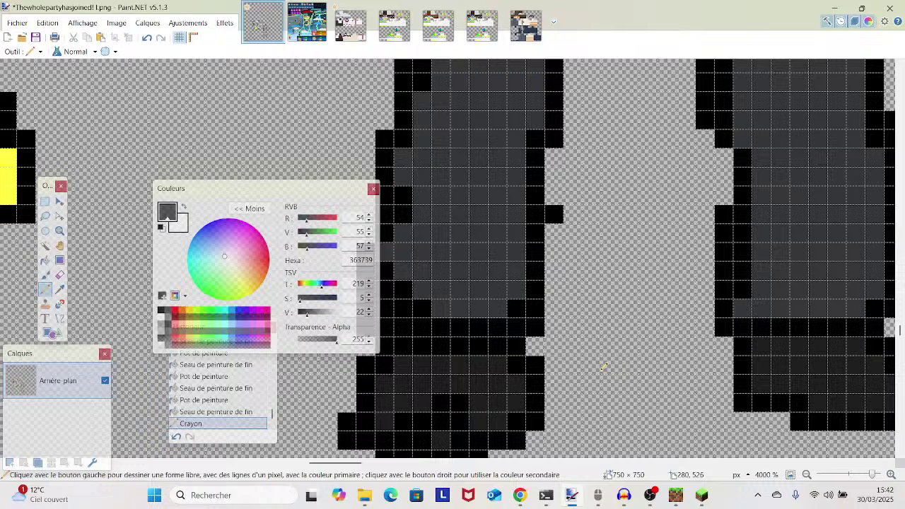
pyautogui.click(60, 289)
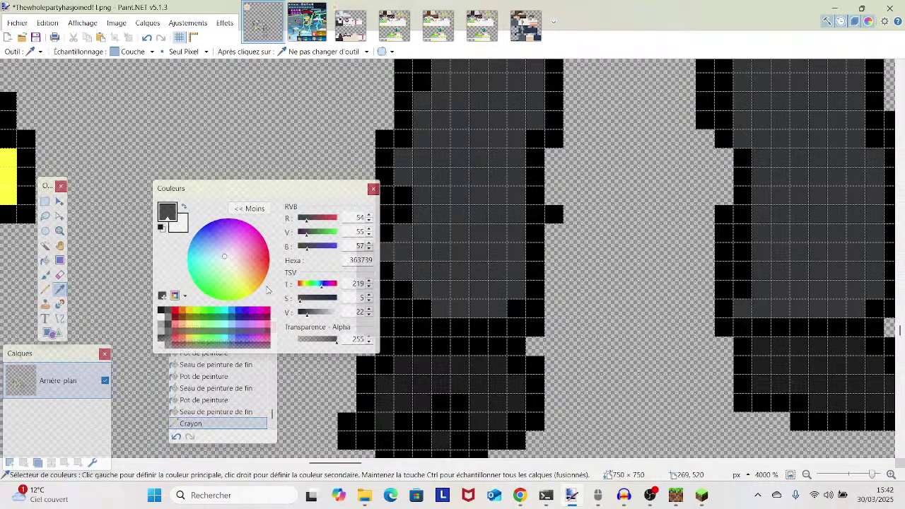
pyautogui.click(46, 289)
pyautogui.moveTo(519, 250); pyautogui.dragTo(563, 177)
pyautogui.scroll(1, 563, 176)
pyautogui.click(457, 285)
pyautogui.click(146, 38)
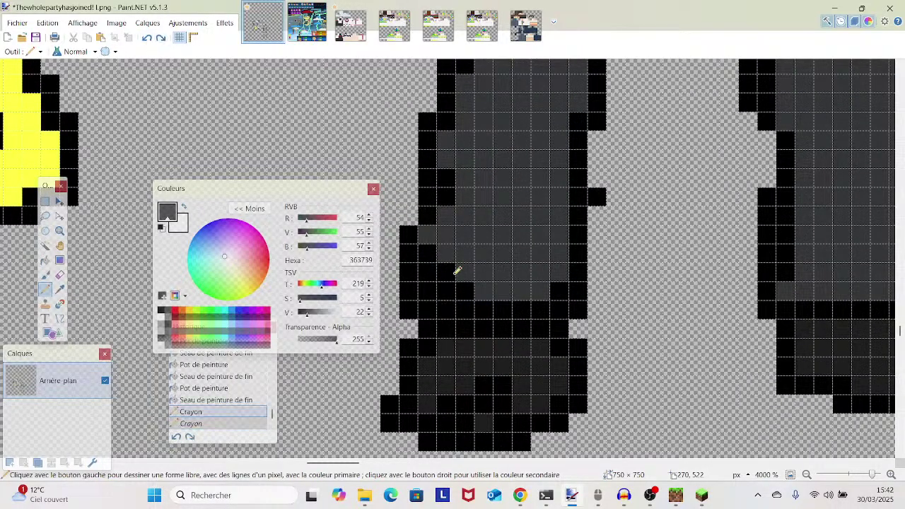
pyautogui.moveTo(438, 275)
pyautogui.mouseDown()
pyautogui.moveTo(430, 257)
pyautogui.moveTo(460, 284)
pyautogui.moveTo(555, 282)
pyautogui.mouseUp()
pyautogui.moveTo(442, 186)
pyautogui.mouseDown()
pyautogui.moveTo(485, 176)
pyautogui.moveTo(446, 200)
pyautogui.mouseUp()
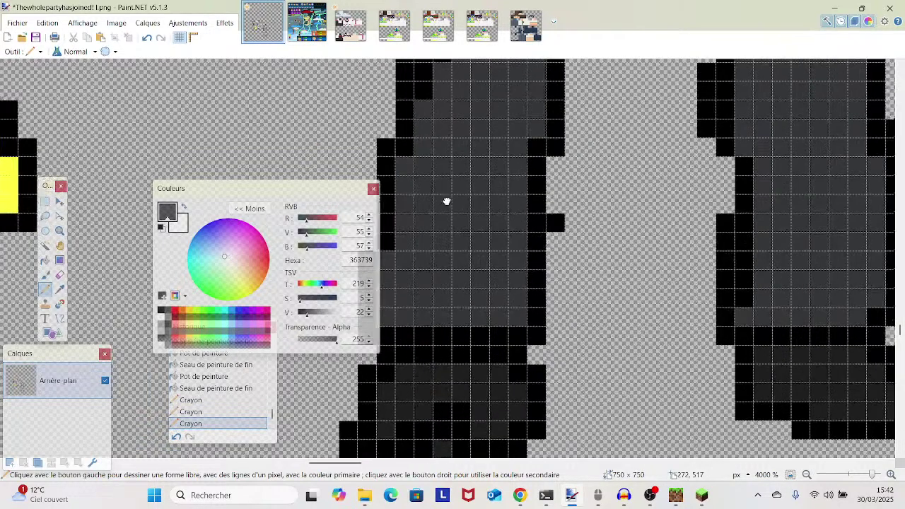
# - Sample the skin tone F2DFC5 from the white-haired boy's face and fill both of his hands with it
pyautogui.click(860, 475)
pyautogui.moveTo(861, 478); pyautogui.dragTo(863, 476)
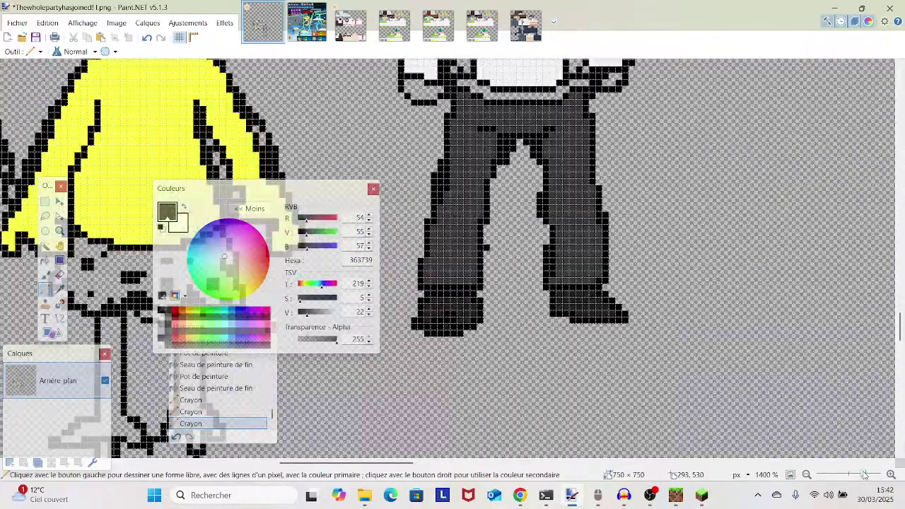
pyautogui.scroll(10, 566, 262)
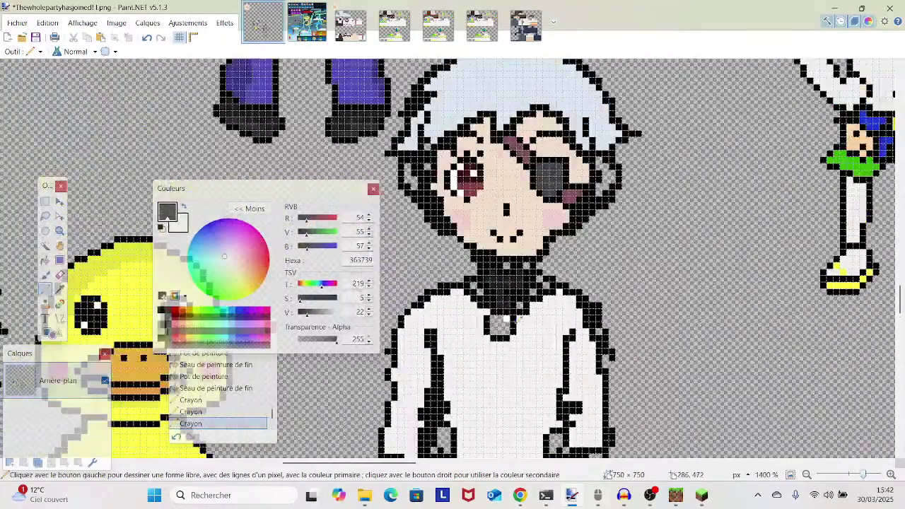
pyautogui.click(60, 289)
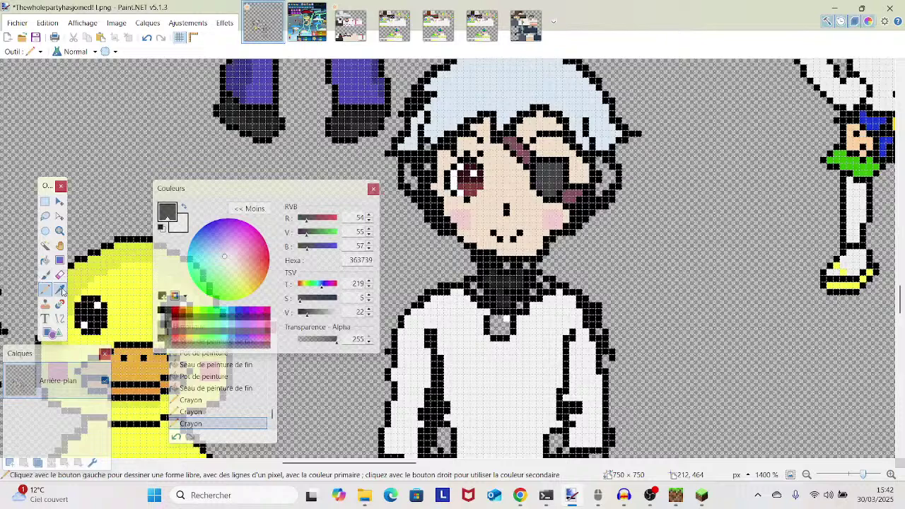
pyautogui.click(485, 191)
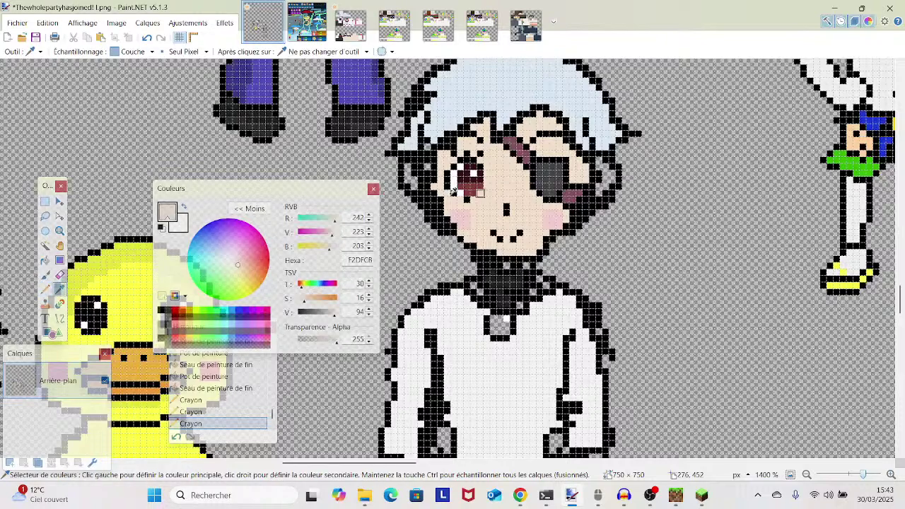
pyautogui.click(44, 262)
pyautogui.scroll(-3, 403, 339)
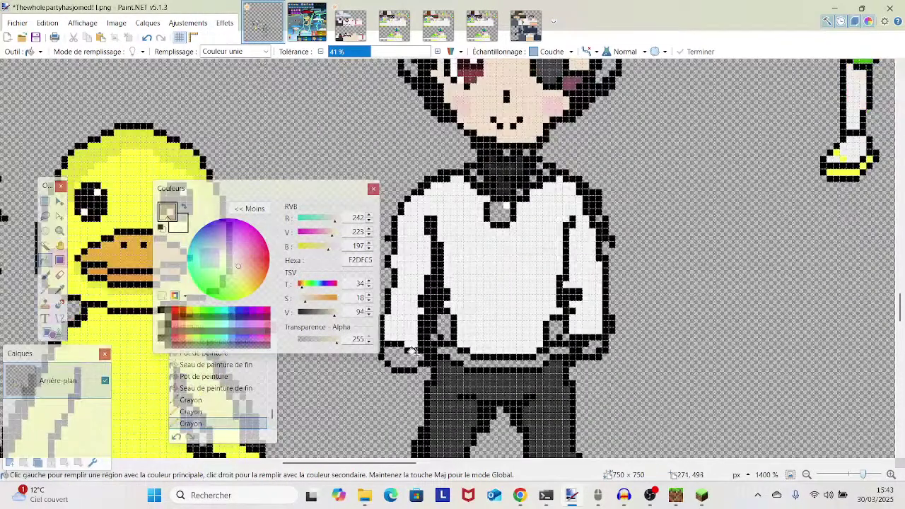
pyautogui.click(401, 352)
pyautogui.click(592, 345)
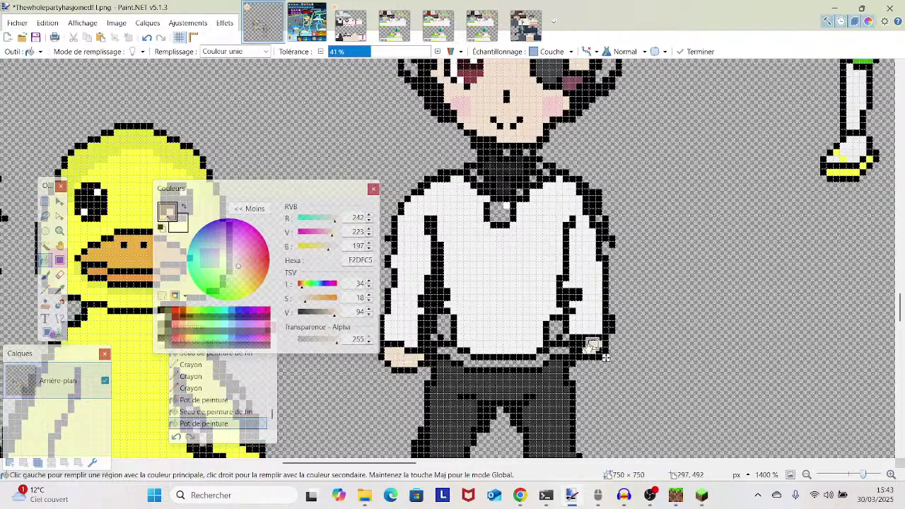
# - Sample the skin tone F2DFCB from the boy's face and pencil over the dark upper part of his neck above the collar
pyautogui.click(60, 290)
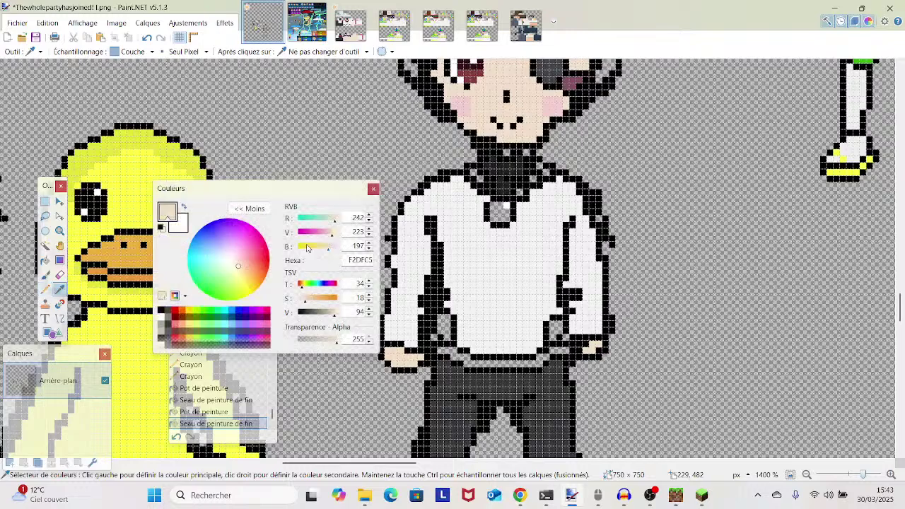
pyautogui.scroll(5, 798, 406)
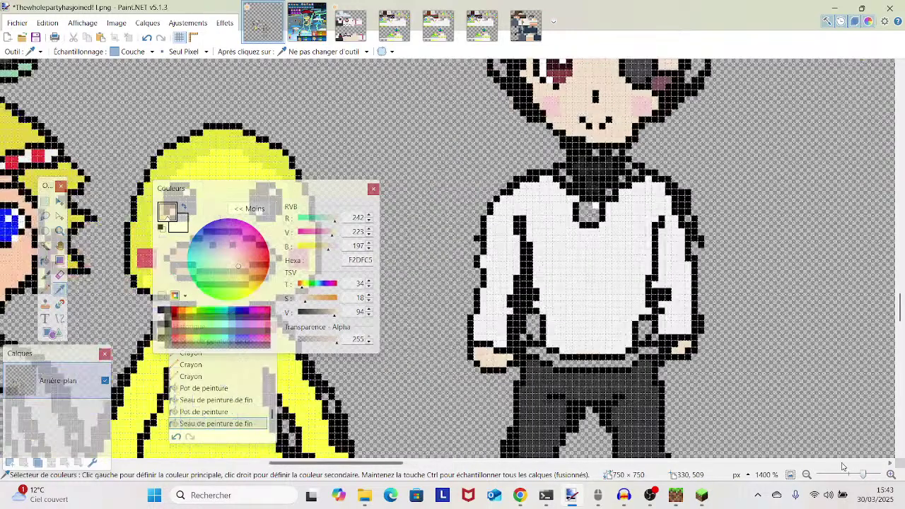
pyautogui.hscroll(1, 759, 398)
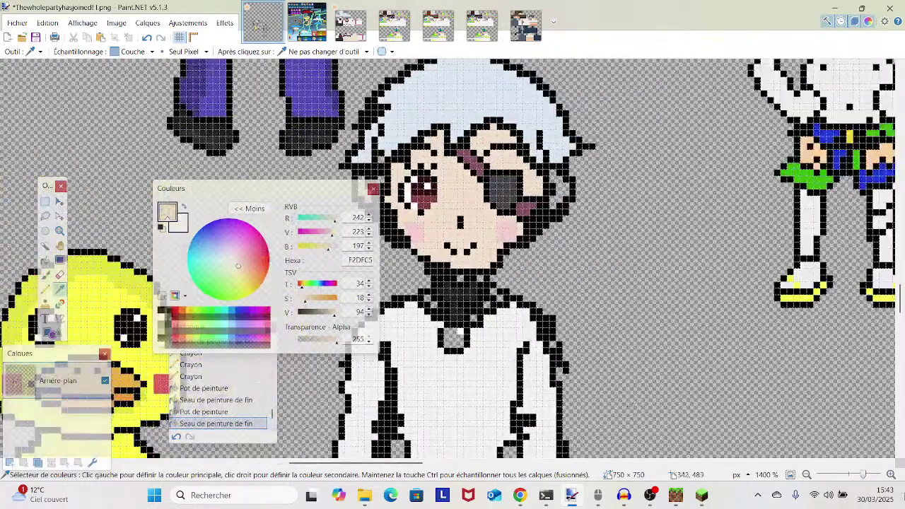
pyautogui.moveTo(864, 474); pyautogui.dragTo(870, 475)
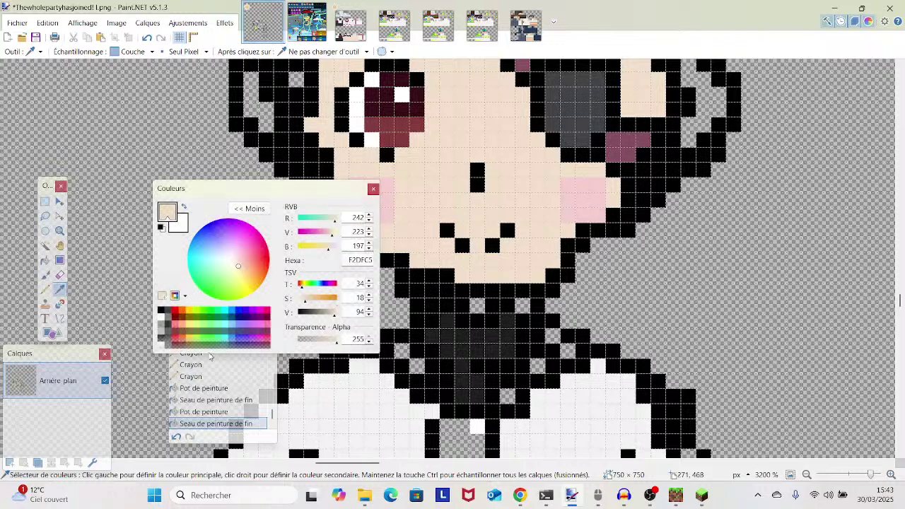
pyautogui.click(404, 215)
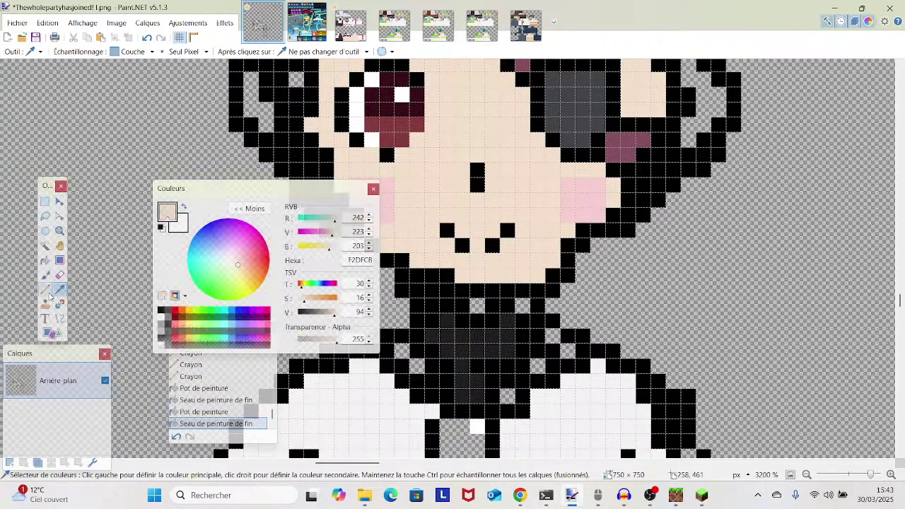
pyautogui.click(45, 290)
pyautogui.click(446, 335)
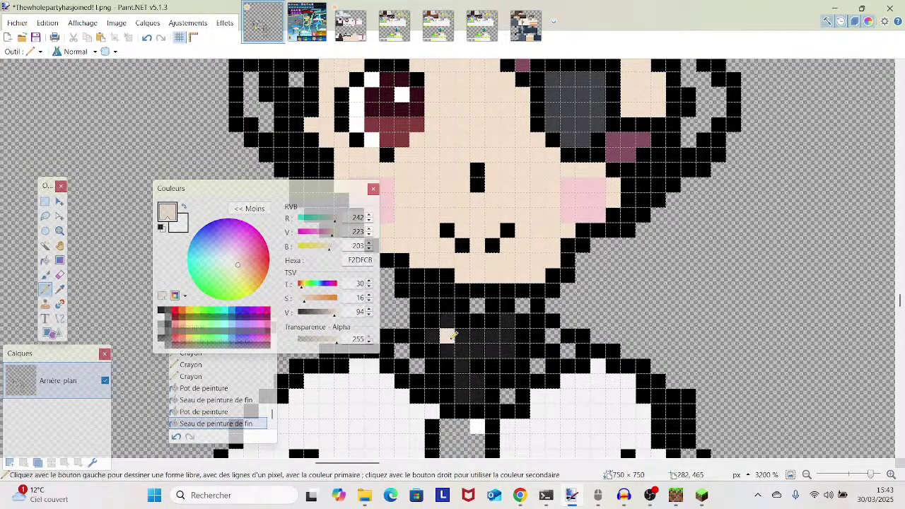
pyautogui.click(436, 336)
pyautogui.moveTo(434, 348)
pyautogui.mouseDown()
pyautogui.moveTo(453, 367)
pyautogui.moveTo(464, 367)
pyautogui.moveTo(458, 333)
pyautogui.moveTo(421, 289)
pyautogui.moveTo(455, 305)
pyautogui.moveTo(518, 311)
pyautogui.moveTo(469, 315)
pyautogui.moveTo(485, 333)
pyautogui.moveTo(485, 358)
pyautogui.moveTo(499, 334)
pyautogui.moveTo(508, 371)
pyautogui.mouseUp()
pyautogui.moveTo(523, 314)
pyautogui.mouseDown()
pyautogui.moveTo(527, 332)
pyautogui.moveTo(531, 299)
pyautogui.moveTo(588, 318)
pyautogui.moveTo(699, 320)
pyautogui.mouseUp()
# - Examine the white-haired boy's head, sweater and hem, and compare them with the colours in his skin texture image
pyautogui.scroll(3, 499, 308)
pyautogui.moveTo(871, 478)
pyautogui.mouseDown()
pyautogui.moveTo(854, 478)
pyautogui.moveTo(862, 481)
pyautogui.mouseUp()
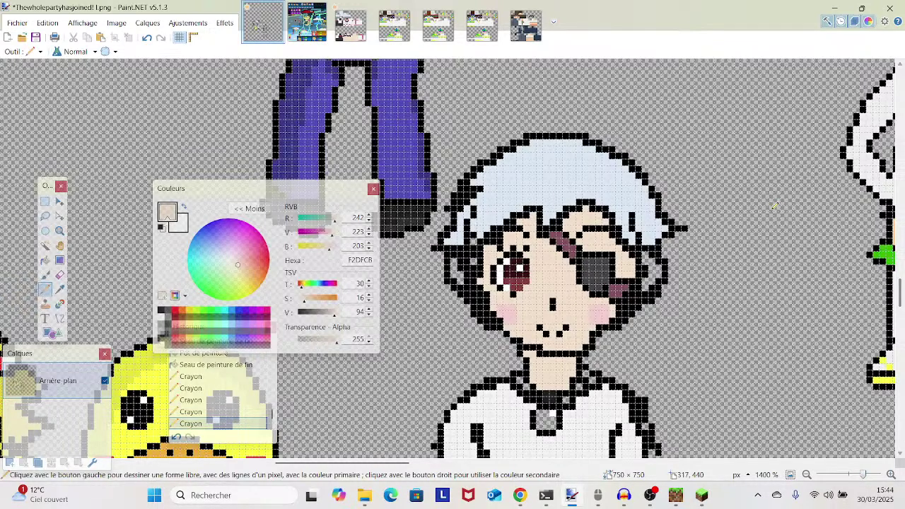
pyautogui.moveTo(773, 208); pyautogui.dragTo(808, 162)
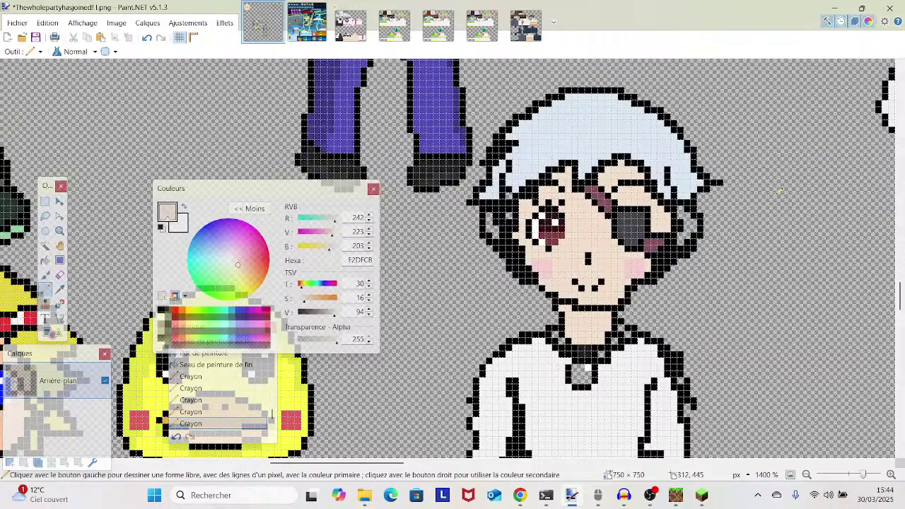
pyautogui.moveTo(862, 475); pyautogui.dragTo(810, 456)
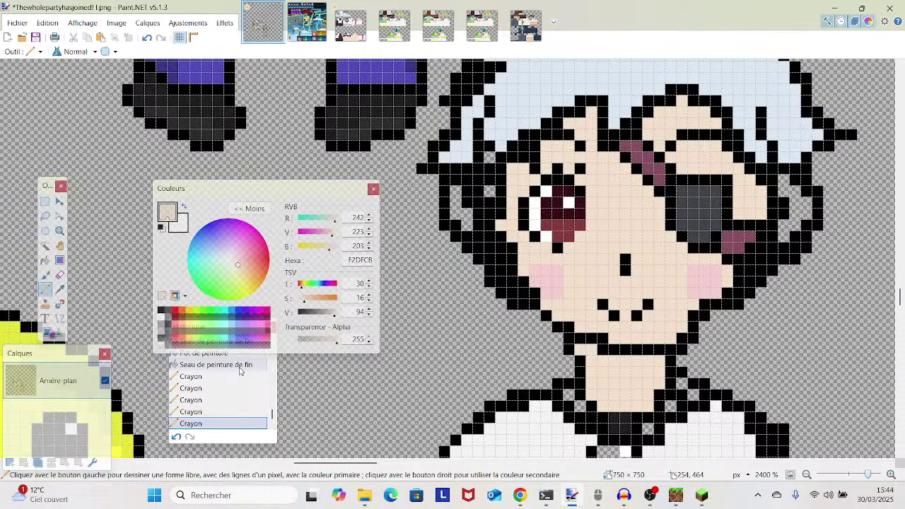
pyautogui.click(59, 290)
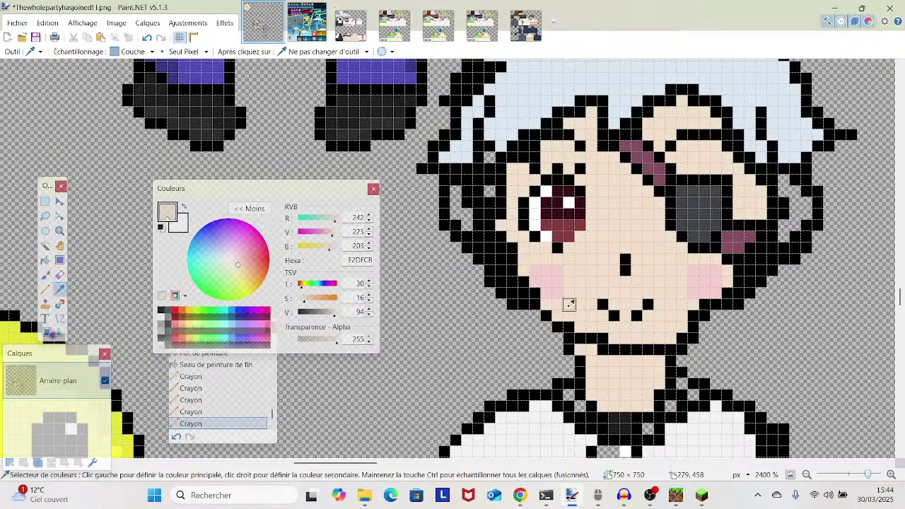
pyautogui.scroll(-10, 569, 304)
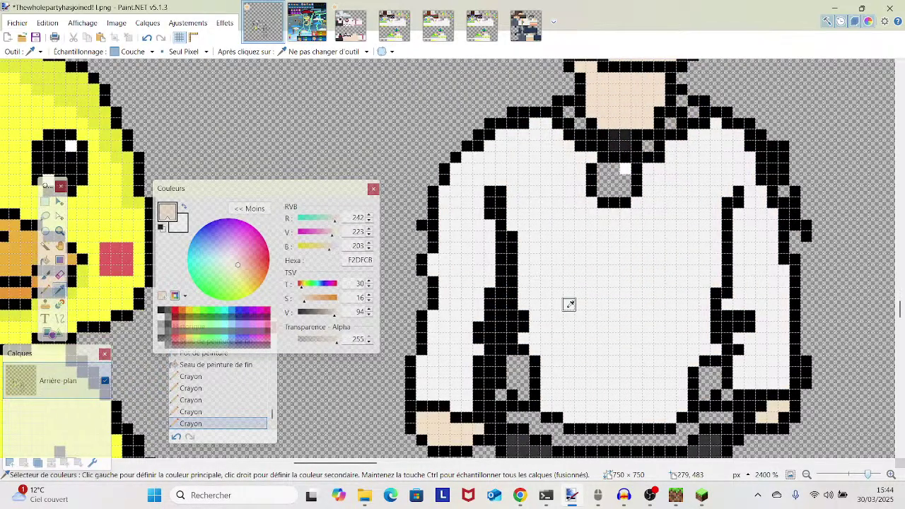
pyautogui.scroll(-2, 737, 394)
pyautogui.scroll(8, 728, 403)
pyautogui.click(351, 28)
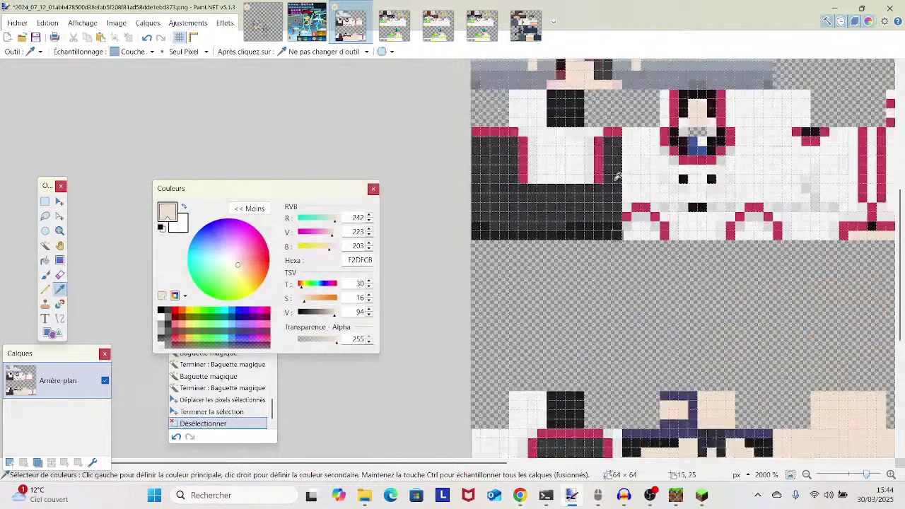
pyautogui.moveTo(617, 125); pyautogui.dragTo(481, 258)
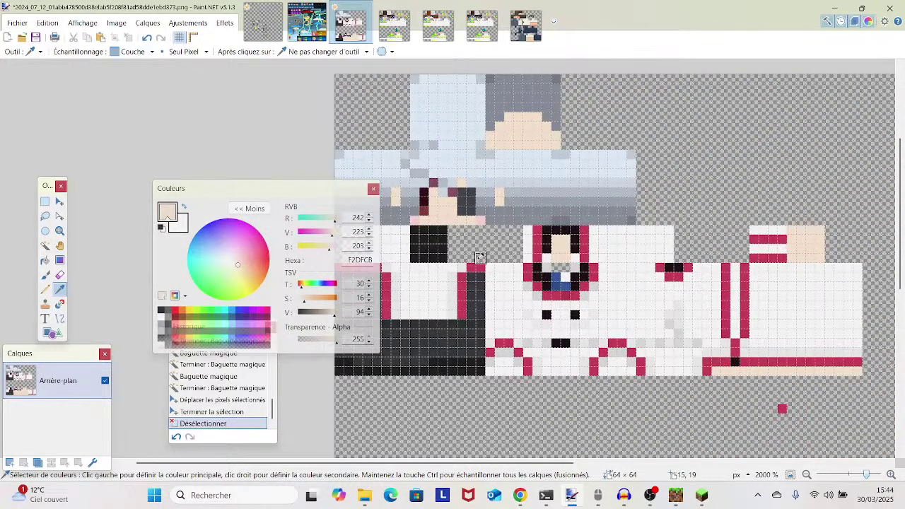
pyautogui.moveTo(525, 193); pyautogui.dragTo(635, 286)
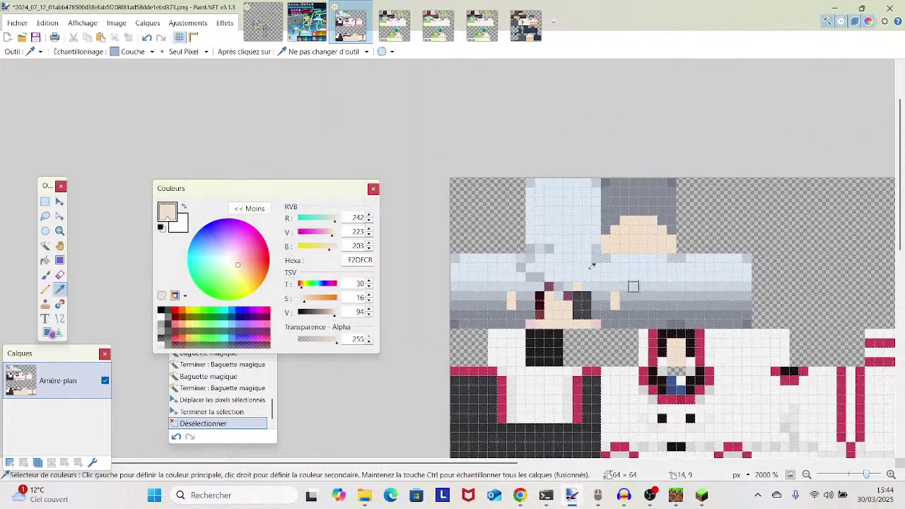
pyautogui.click(244, 26)
pyautogui.scroll(-4, 468, 149)
pyautogui.scroll(3, 488, 140)
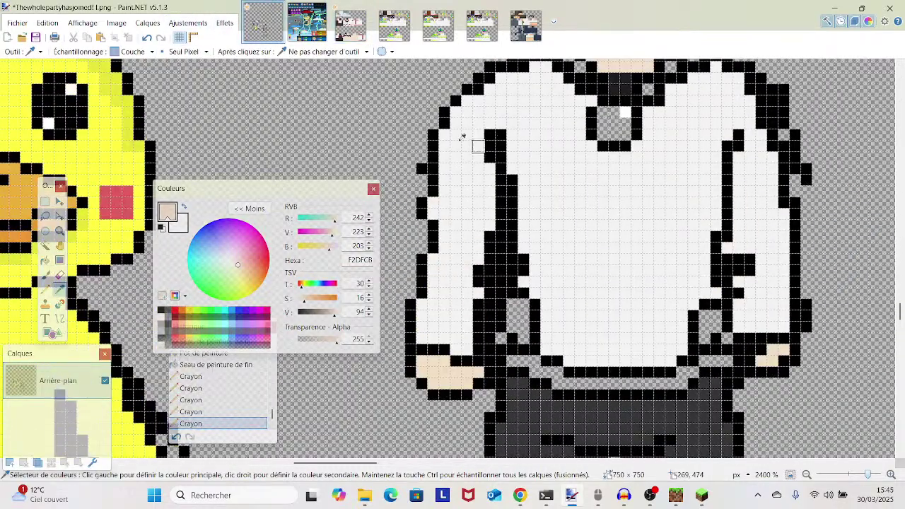
# - Sample the red C73F57 from the skin texture's jacket trim and fill the band along the boy's sweater hem, including its right-hand section
pyautogui.click(333, 31)
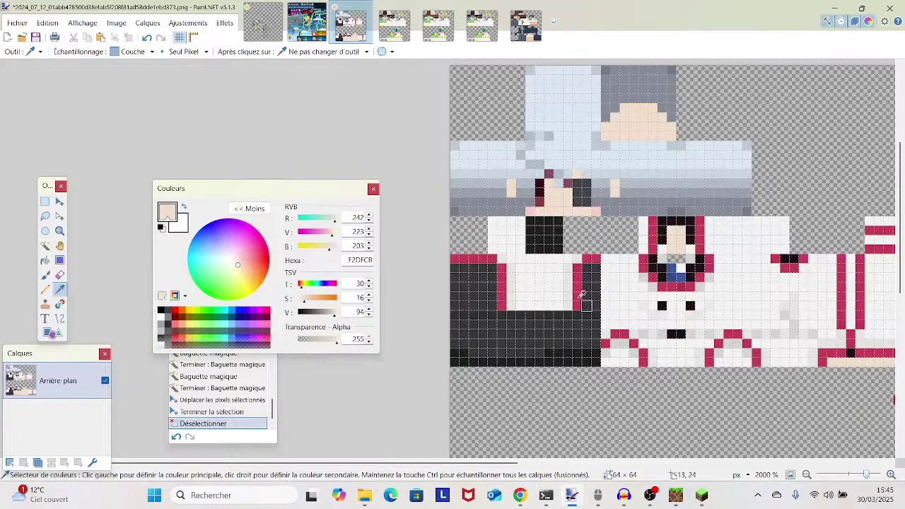
pyautogui.click(577, 284)
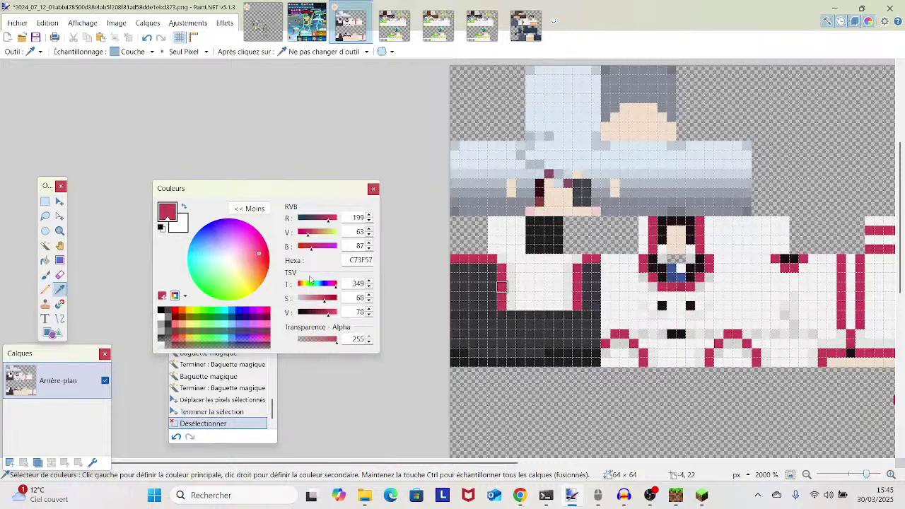
pyautogui.click(44, 260)
pyautogui.click(263, 25)
pyautogui.scroll(-2, 549, 323)
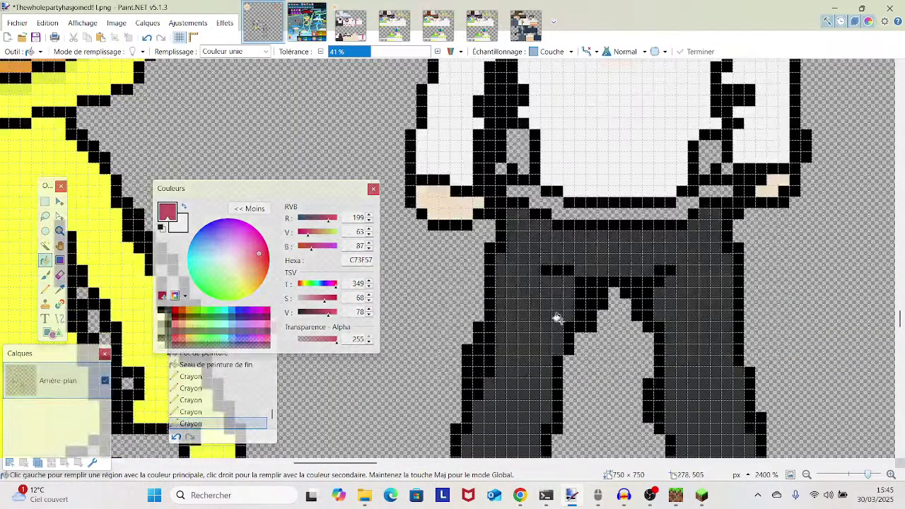
pyautogui.click(578, 208)
pyautogui.click(705, 191)
# - Try to fill the spot beside the right-hand gap above the sweater hem with red C73F57, and undo each fill
pyautogui.click(693, 157)
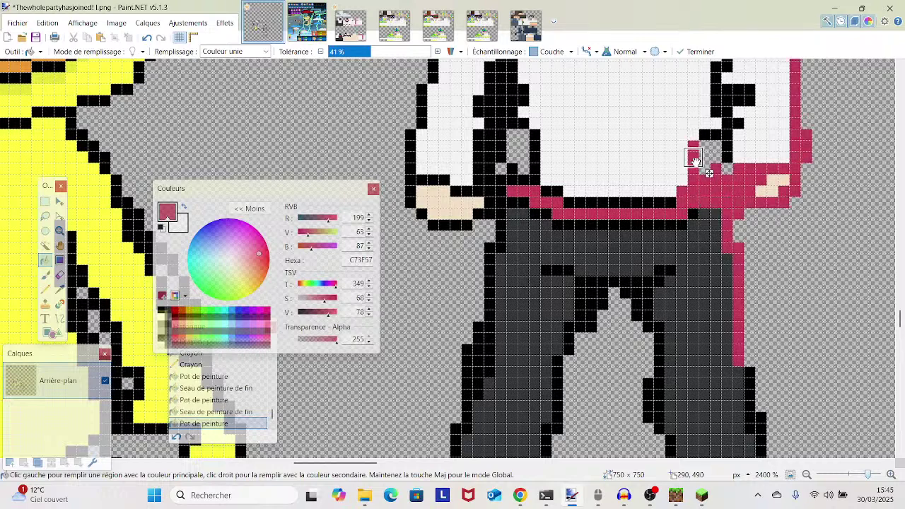
pyautogui.click(145, 38)
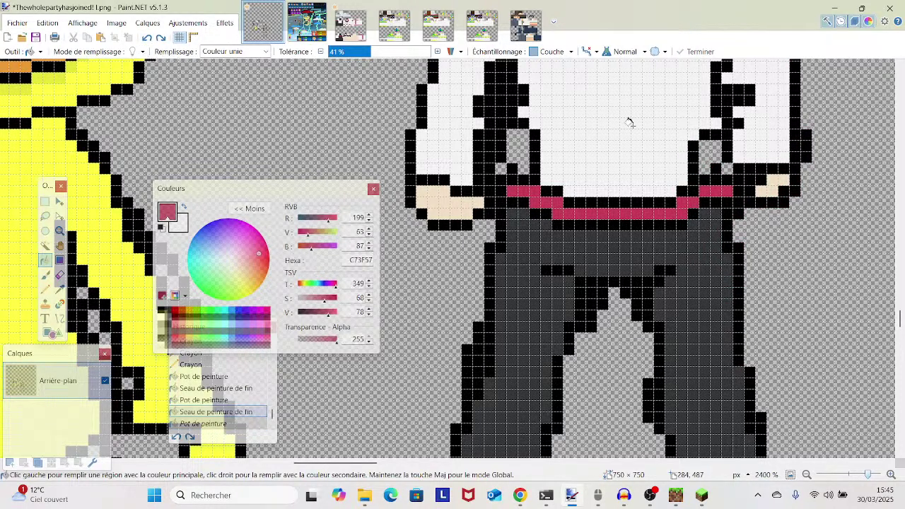
pyautogui.click(686, 154)
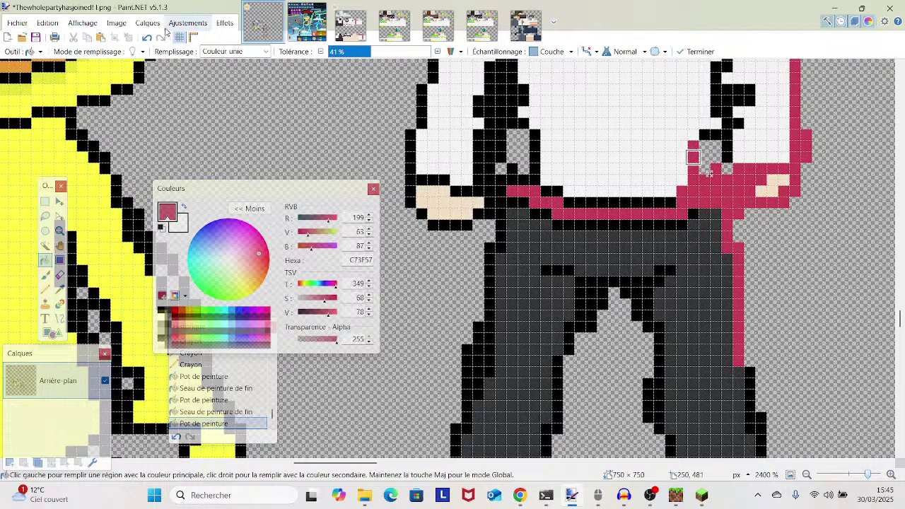
pyautogui.click(146, 38)
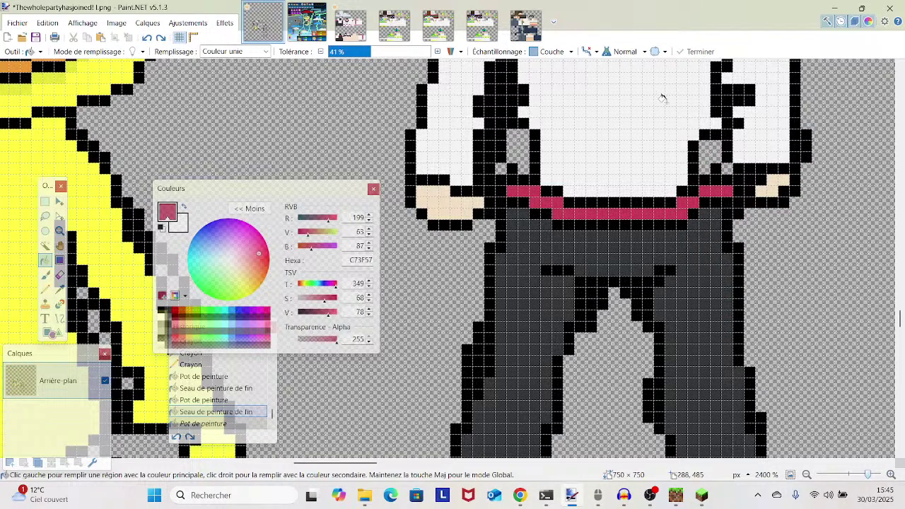
# - Fill the gaps at both sides of the white-haired boy's sweater, just above the hem, with red C73F57
pyautogui.click(713, 170)
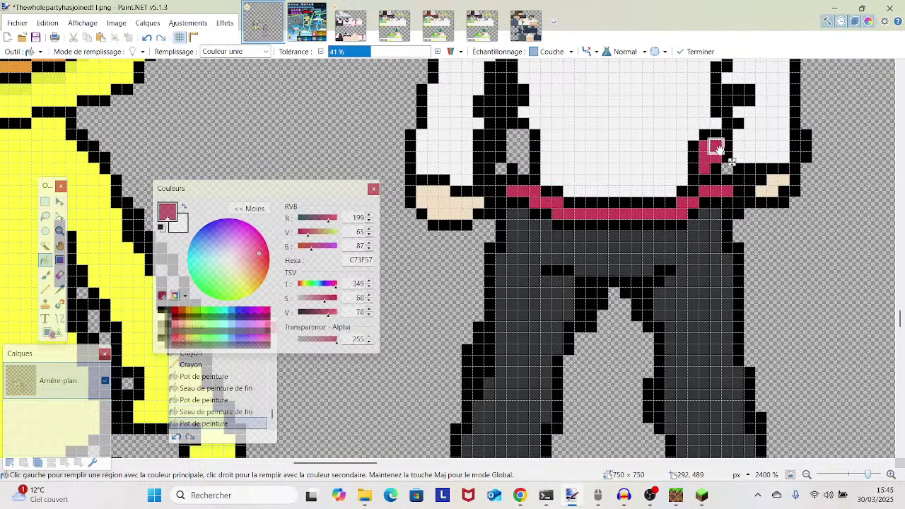
pyautogui.click(521, 154)
pyautogui.click(520, 156)
# - Erase the inner black pixels of the thick outline between the boy's left-hand sleeve and the body of his sweater
pyautogui.moveTo(498, 259); pyautogui.dragTo(472, 378)
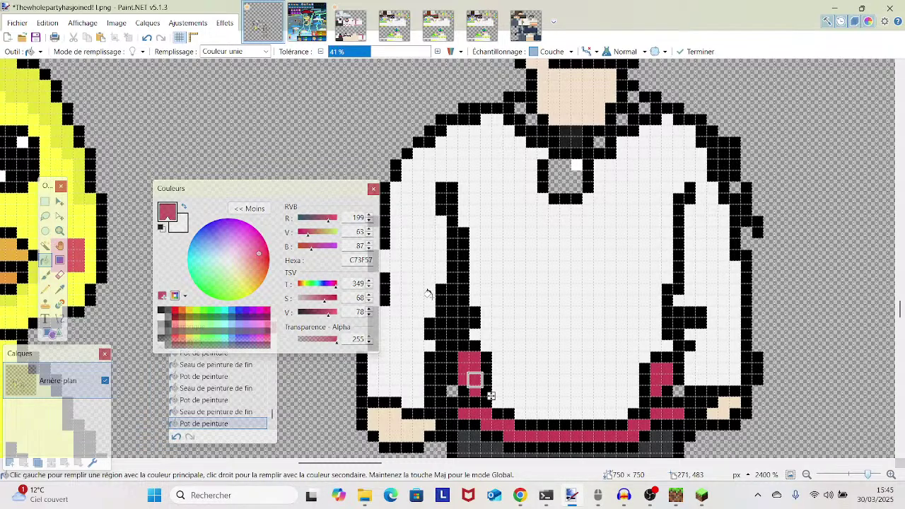
pyautogui.click(59, 275)
pyautogui.click(453, 328)
pyautogui.click(454, 302)
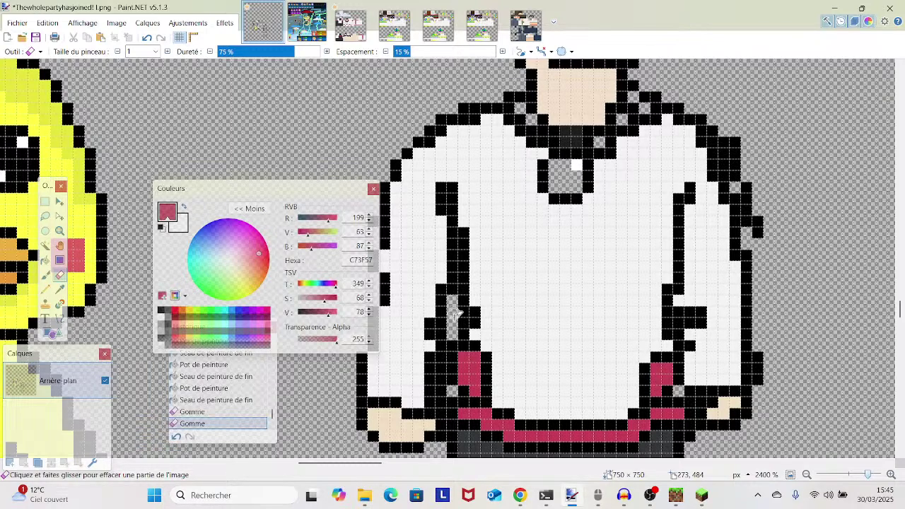
pyautogui.click(441, 359)
# - Examine the white-haired boy beside the neighbouring characters, including the brown-haired boy and the bare-chested character with the large headdress
pyautogui.scroll(-1, 444, 376)
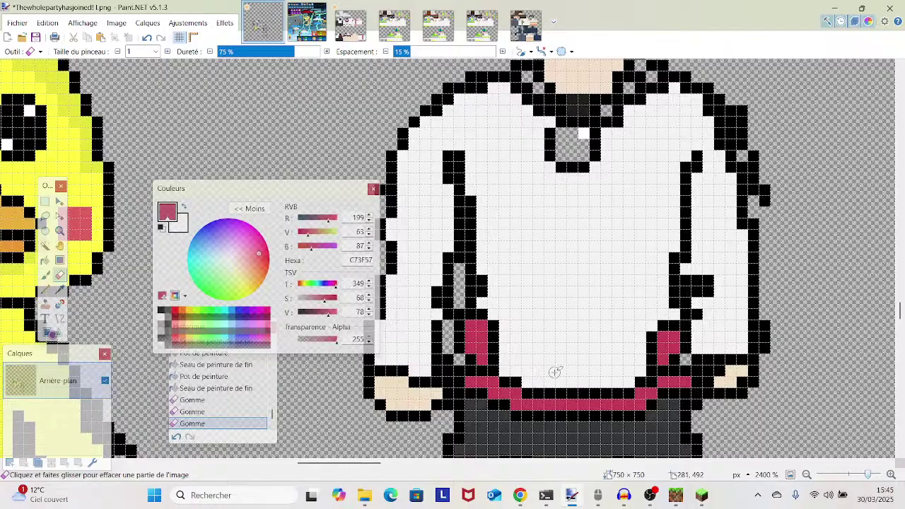
pyautogui.scroll(-4, 554, 372)
pyautogui.moveTo(859, 478)
pyautogui.mouseDown()
pyautogui.moveTo(849, 478)
pyautogui.moveTo(859, 478)
pyautogui.mouseUp()
pyautogui.scroll(4, 752, 258)
pyautogui.hscroll(2, 752, 258)
pyautogui.hscroll(-1, 573, 264)
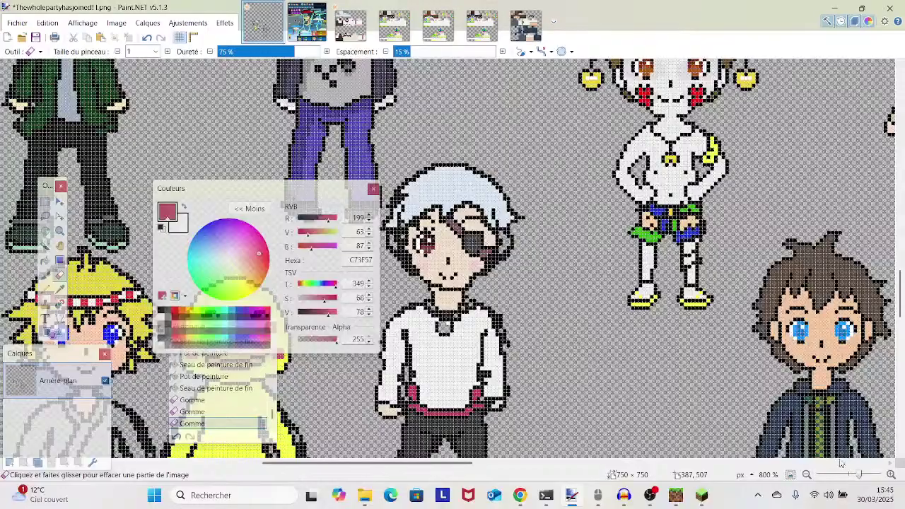
pyautogui.moveTo(858, 476)
pyautogui.mouseDown()
pyautogui.moveTo(849, 478)
pyautogui.moveTo(859, 475)
pyautogui.mouseUp()
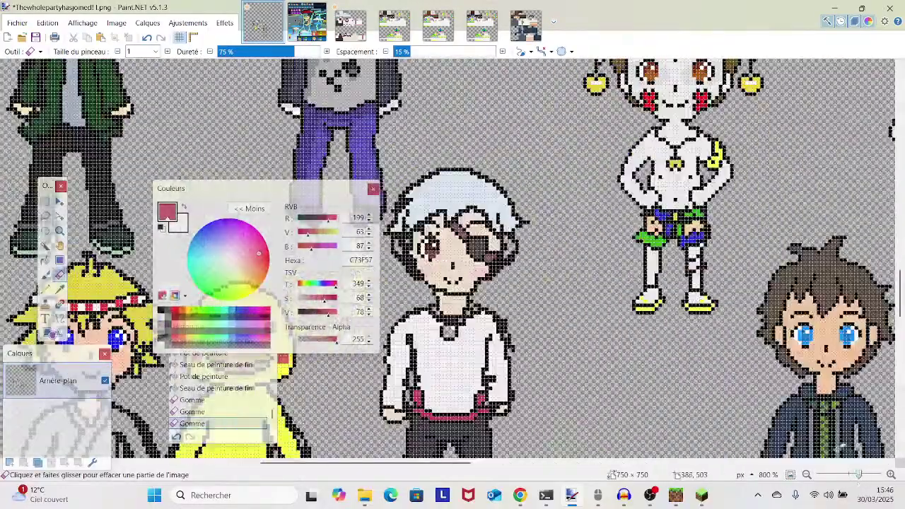
pyautogui.hscroll(10, 607, 322)
pyautogui.scroll(-4, 607, 321)
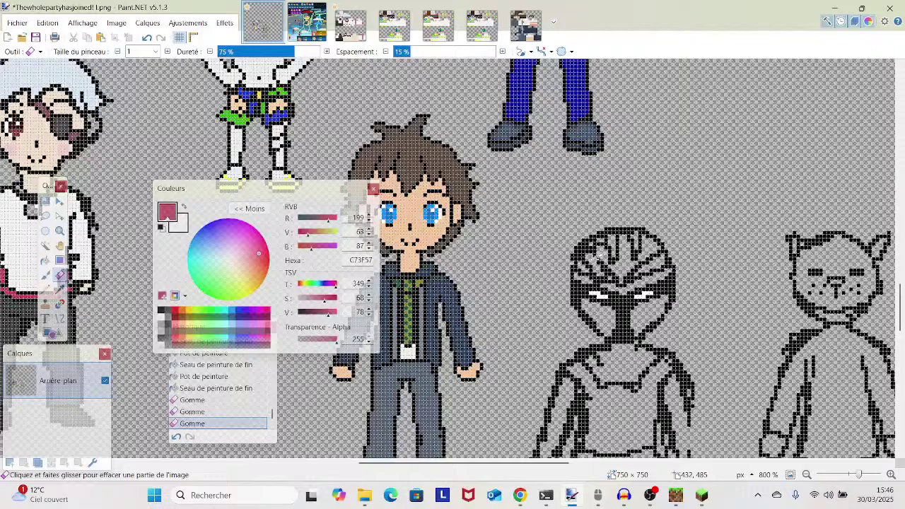
pyautogui.moveTo(860, 474); pyautogui.dragTo(860, 474)
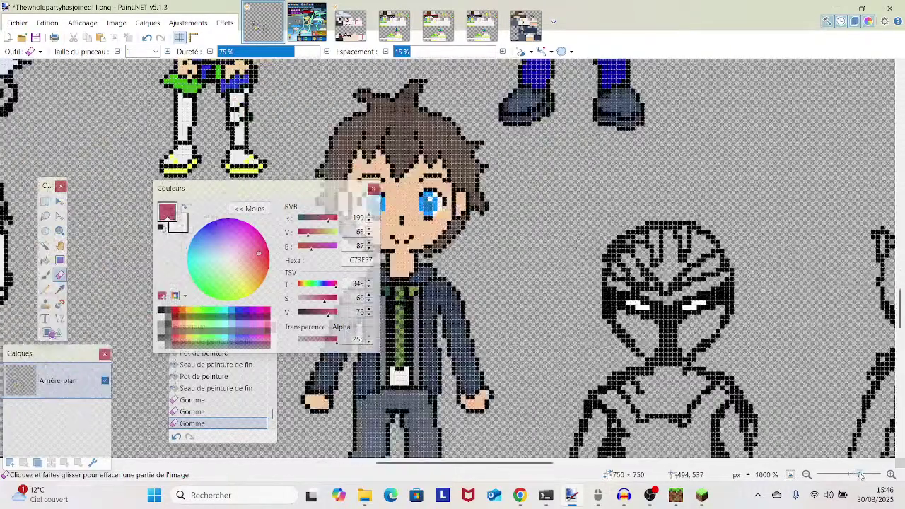
pyautogui.hscroll(-4, 490, 188)
pyautogui.scroll(3, 489, 188)
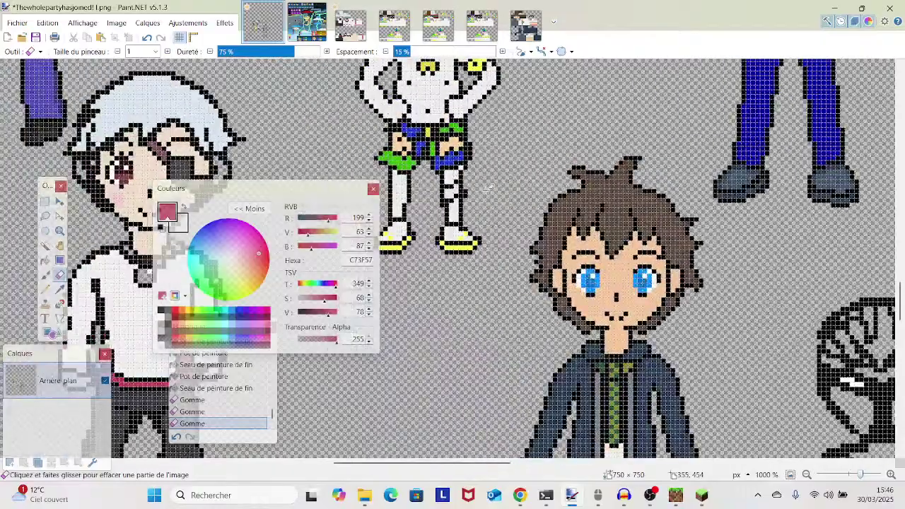
pyautogui.scroll(3, 489, 188)
pyautogui.hscroll(-2, 489, 188)
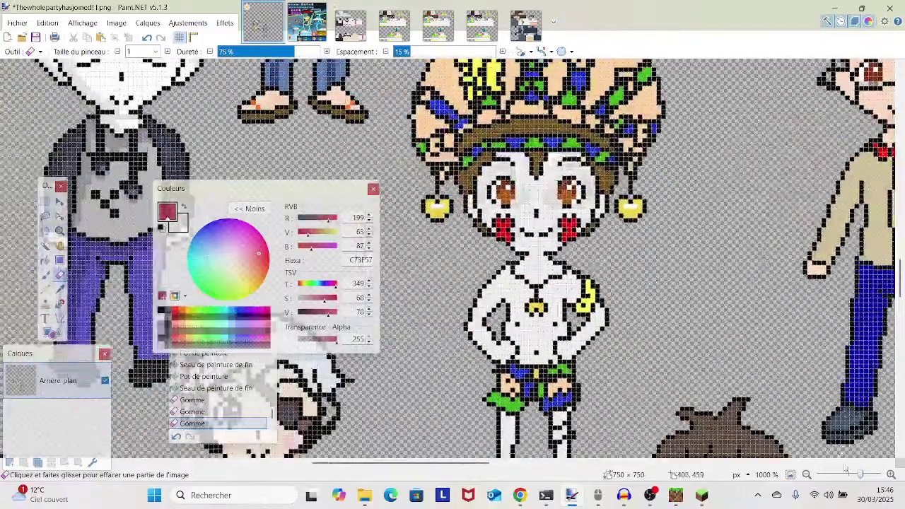
pyautogui.moveTo(858, 475)
pyautogui.mouseDown()
pyautogui.moveTo(848, 475)
pyautogui.moveTo(862, 474)
pyautogui.mouseUp()
pyautogui.scroll(3, 766, 391)
pyautogui.scroll(-3, 766, 391)
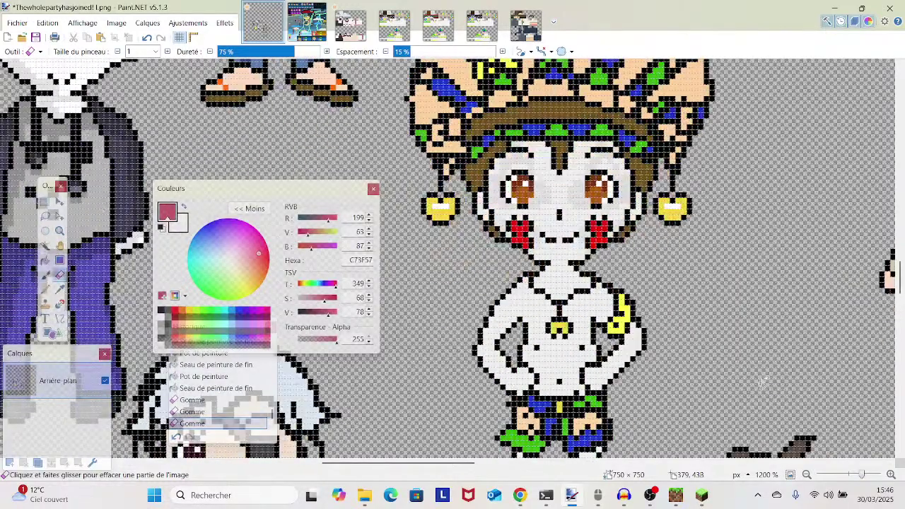
pyautogui.moveTo(859, 475); pyautogui.dragTo(867, 474)
pyautogui.moveTo(809, 373); pyautogui.dragTo(746, 271)
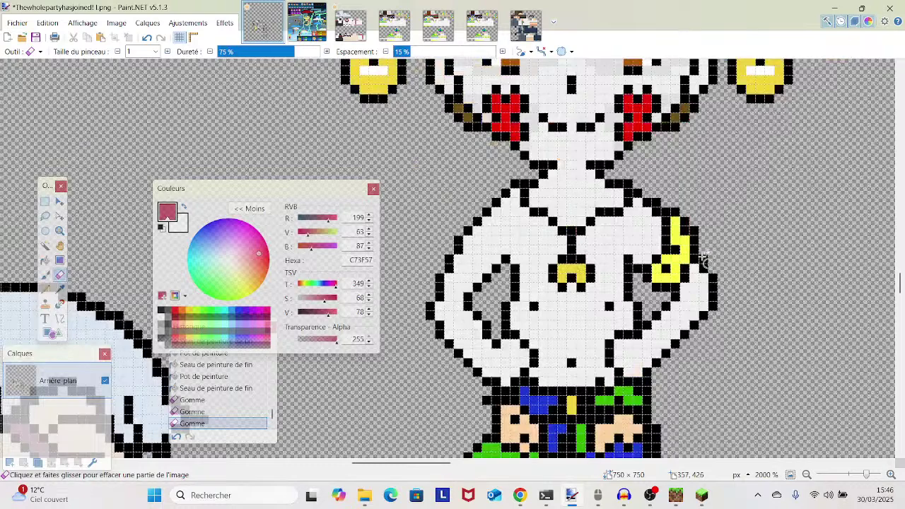
# - Sample the pale blue DAE6F2 from the white-haired boy's hair and pencil over the black strand pixels on its left-hand side
pyautogui.click(61, 290)
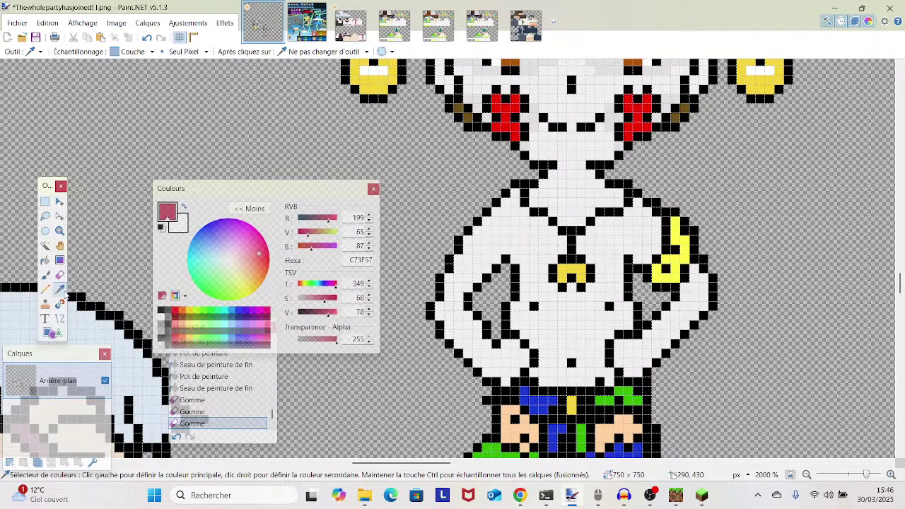
pyautogui.moveTo(534, 279); pyautogui.dragTo(719, 247)
pyautogui.moveTo(542, 314); pyautogui.dragTo(802, 239)
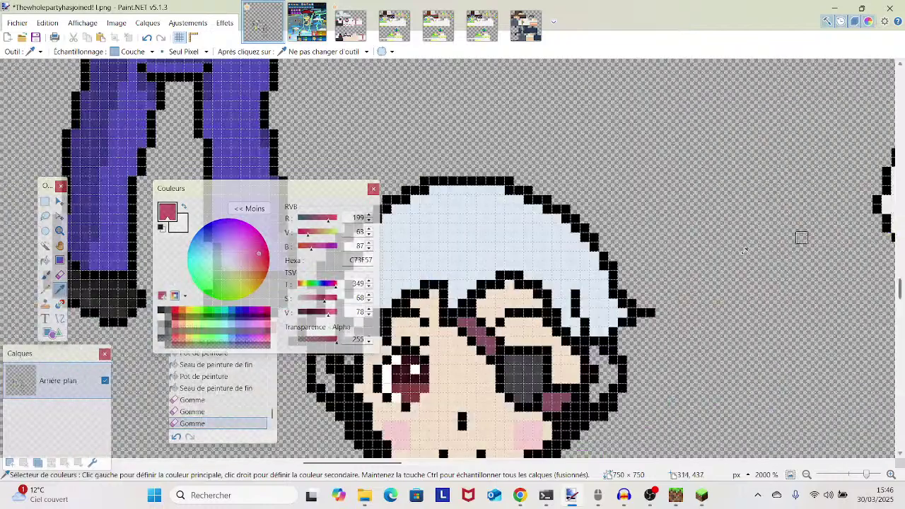
pyautogui.click(548, 278)
pyautogui.moveTo(547, 264); pyautogui.dragTo(758, 227)
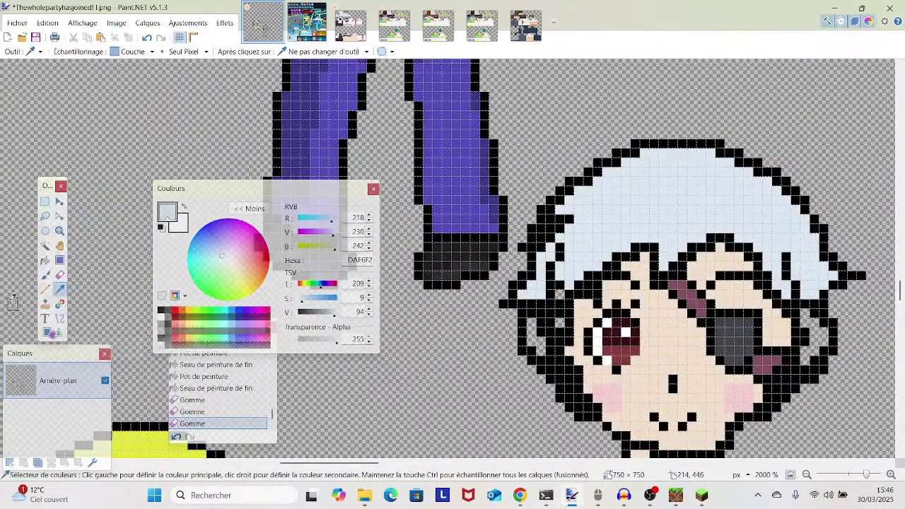
pyautogui.click(45, 289)
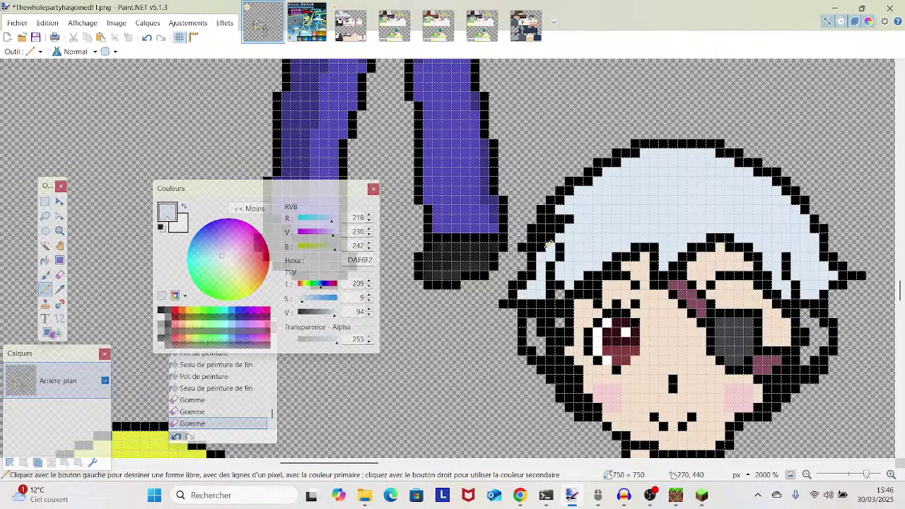
pyautogui.click(551, 231)
pyautogui.click(558, 216)
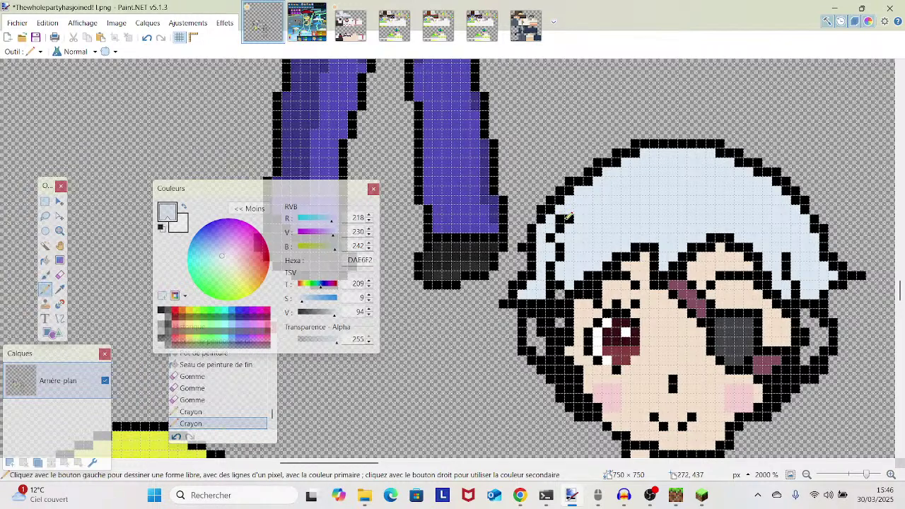
pyautogui.click(565, 227)
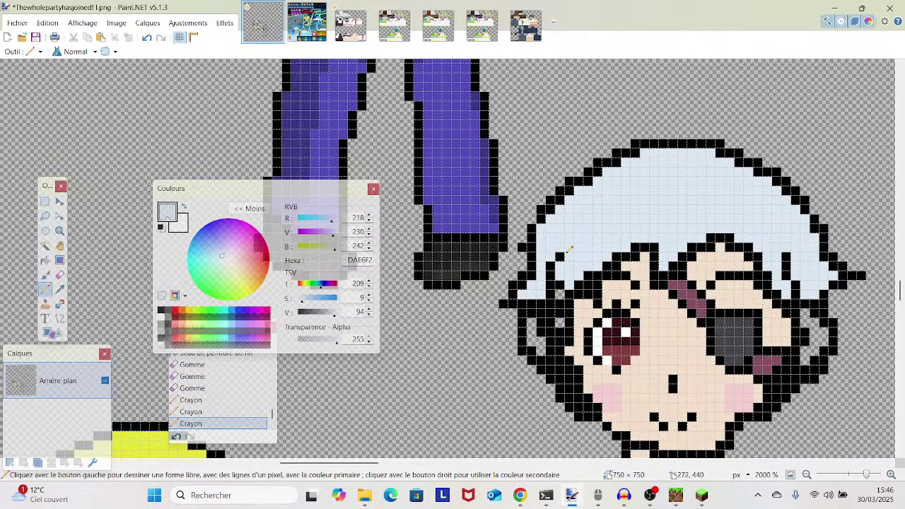
pyautogui.click(552, 270)
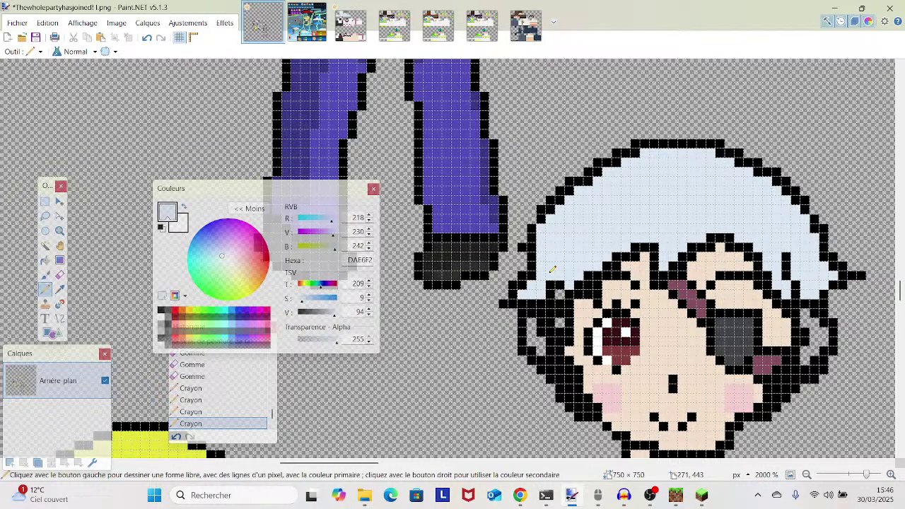
# - Sample the blush pink F5CECF from the boy's left-hand cheek and pencil in the lower outer corner of the blush
pyautogui.scroll(-4, 649, 271)
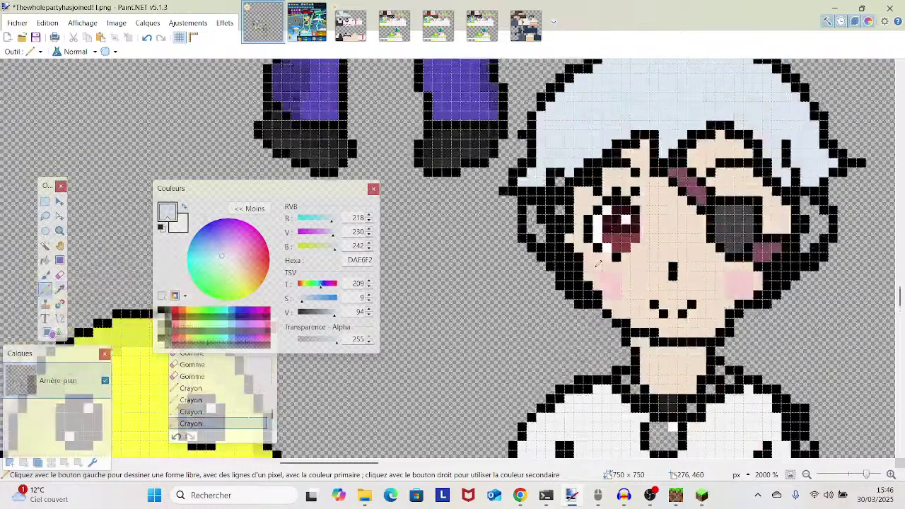
pyautogui.scroll(2, 573, 274)
pyautogui.hscroll(2, 573, 274)
pyautogui.click(60, 289)
pyautogui.click(561, 328)
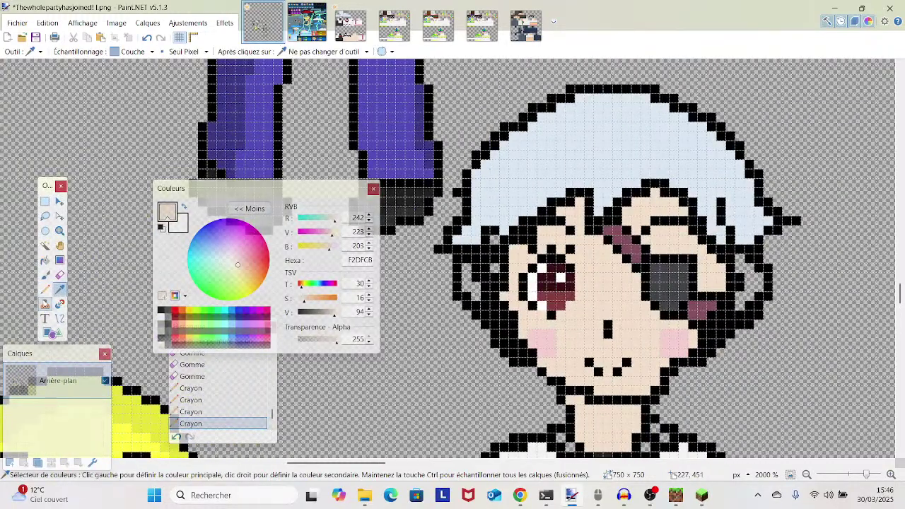
pyautogui.click(534, 342)
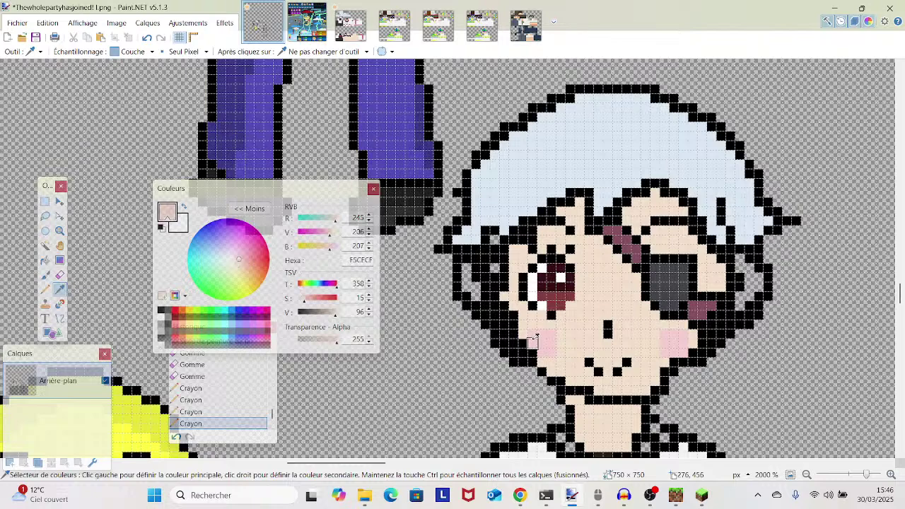
pyautogui.click(46, 288)
pyautogui.click(531, 351)
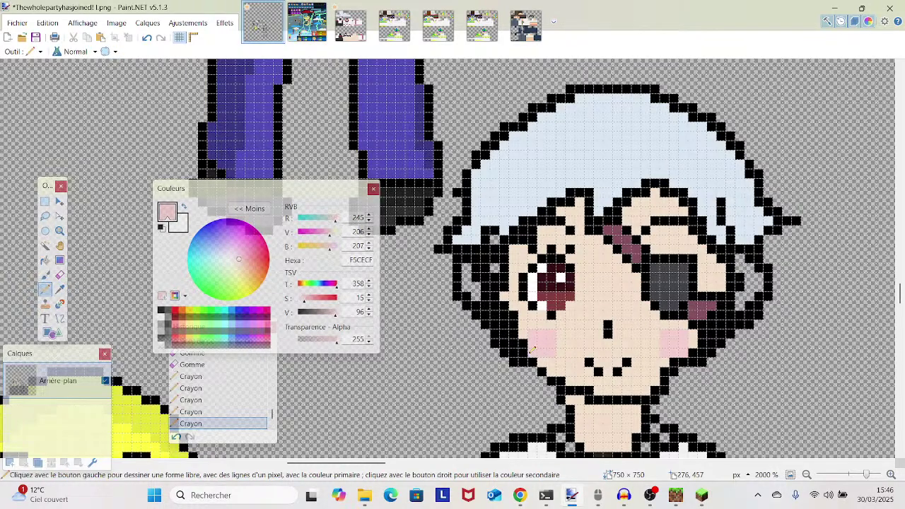
# - Try to pencil skin tone F2DFCB, sampled from the face, over the outline beside the left-hand cheek, and undo the stroke
pyautogui.click(60, 289)
pyautogui.click(570, 333)
pyautogui.click(45, 288)
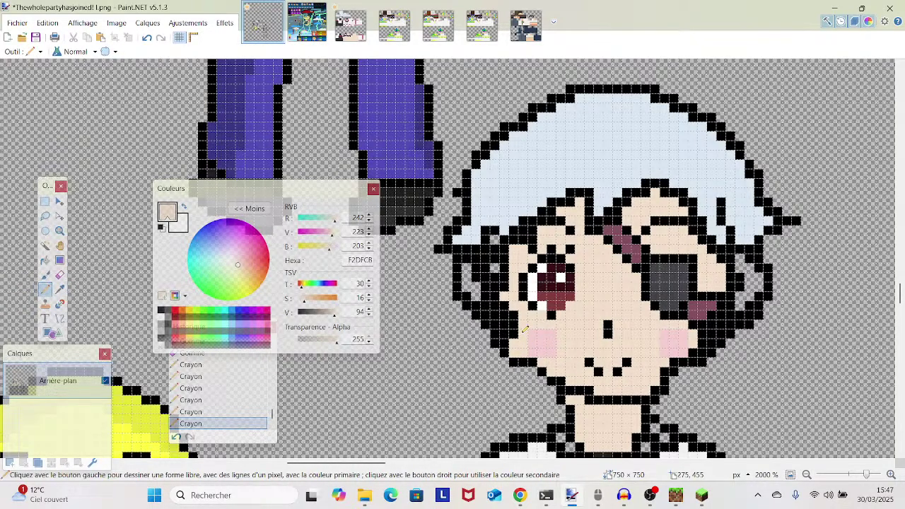
pyautogui.moveTo(569, 310); pyautogui.dragTo(538, 293)
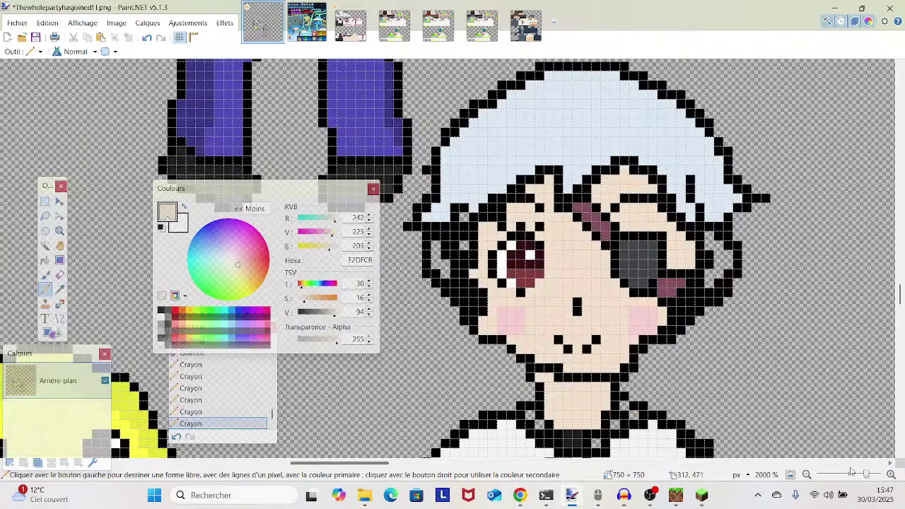
pyautogui.moveTo(865, 475)
pyautogui.mouseDown()
pyautogui.moveTo(858, 477)
pyautogui.moveTo(870, 478)
pyautogui.mouseUp()
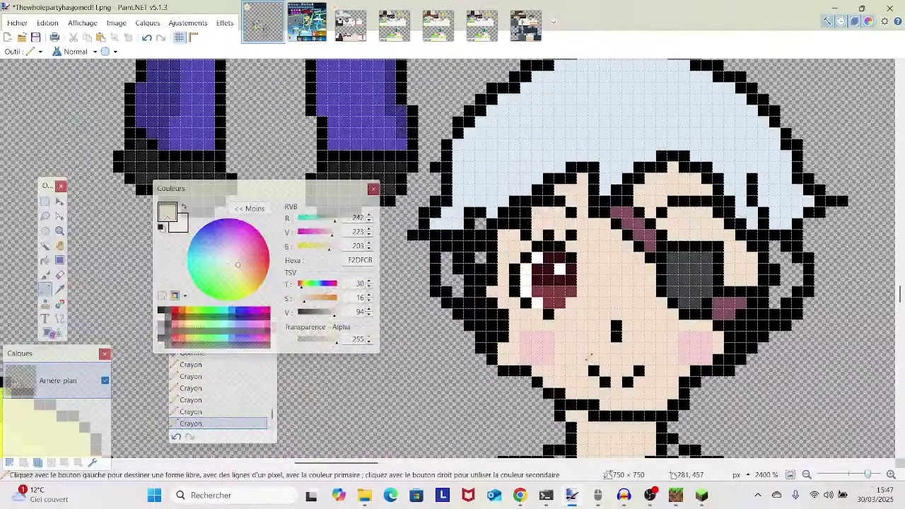
pyautogui.click(147, 38)
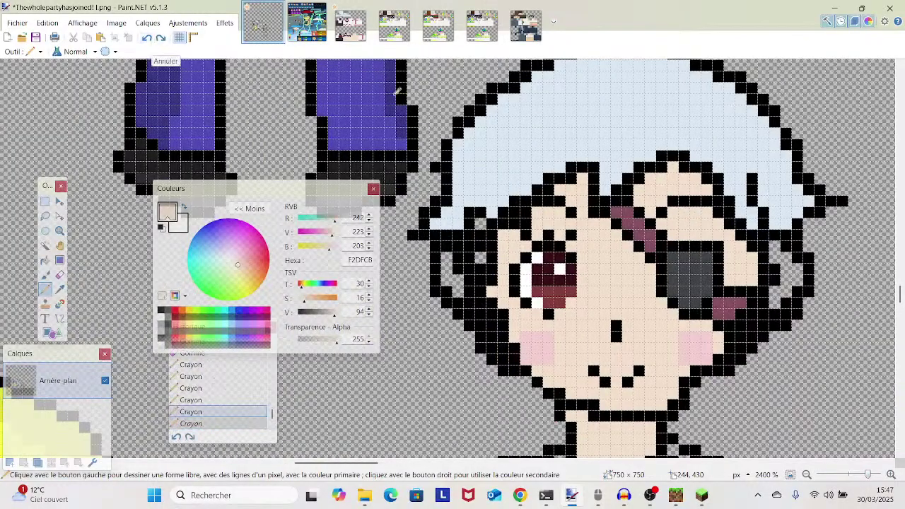
# - Examine the bare-chested headdress character beside the neighbouring figures, ending close up on the torso, shorts and legs
pyautogui.moveTo(869, 476); pyautogui.dragTo(859, 478)
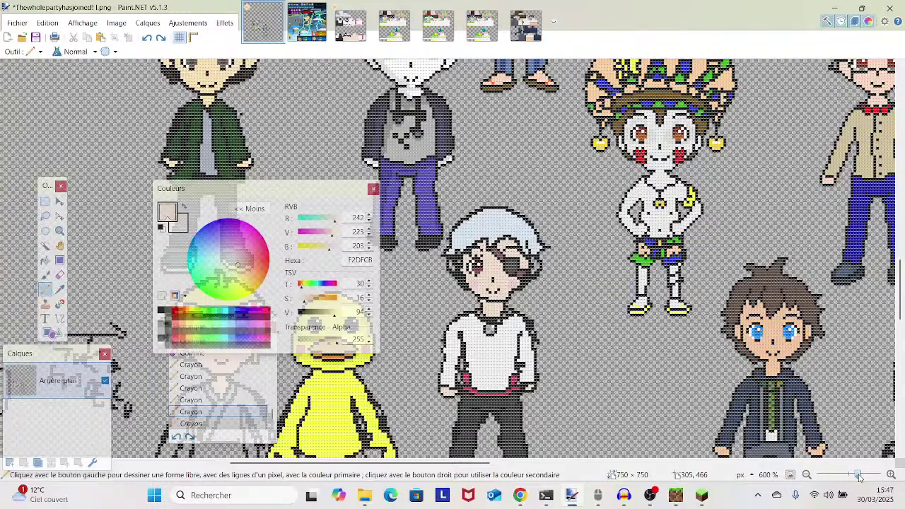
pyautogui.moveTo(859, 478); pyautogui.dragTo(862, 478)
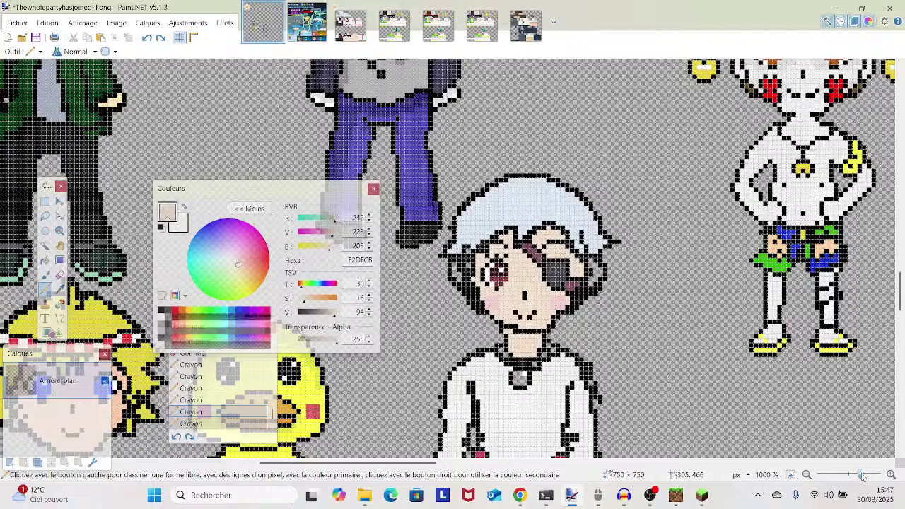
pyautogui.moveTo(862, 477); pyautogui.dragTo(856, 476)
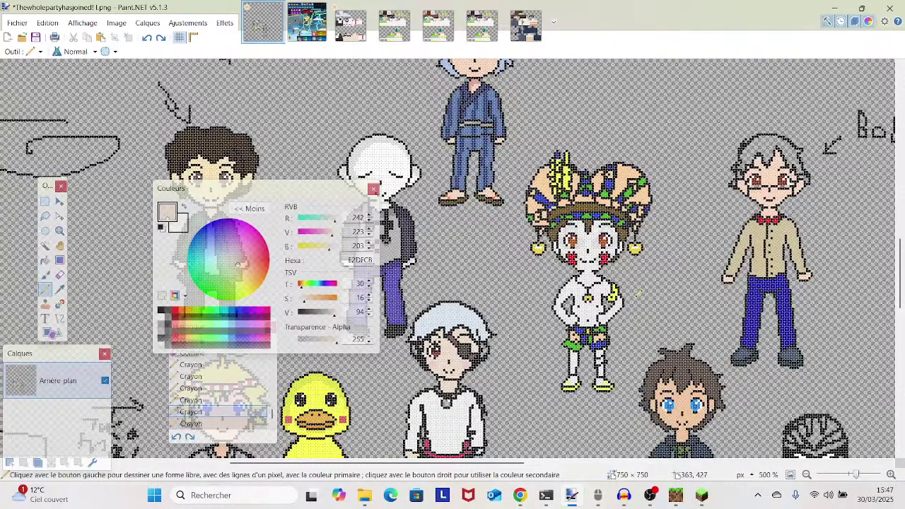
pyautogui.moveTo(856, 477); pyautogui.dragTo(857, 481)
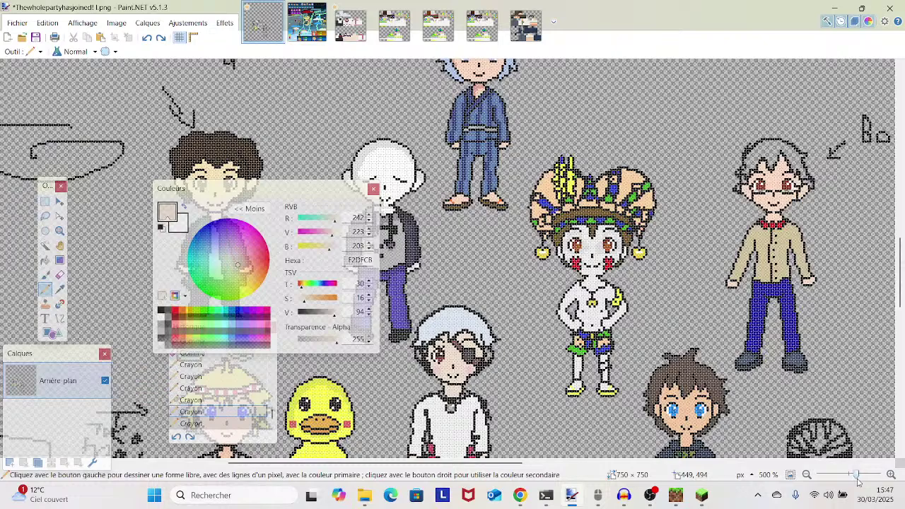
pyautogui.moveTo(858, 481)
pyautogui.mouseDown()
pyautogui.moveTo(848, 481)
pyautogui.moveTo(860, 481)
pyautogui.mouseUp()
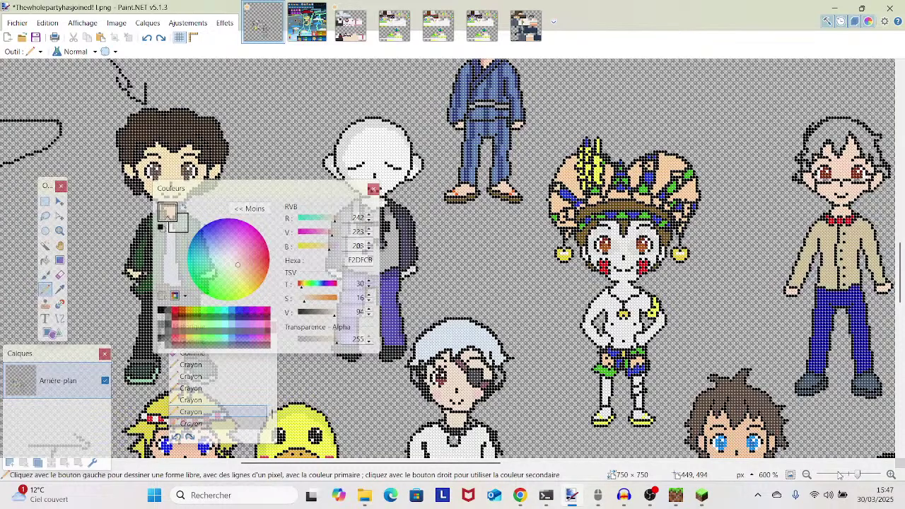
pyautogui.scroll(1, 761, 357)
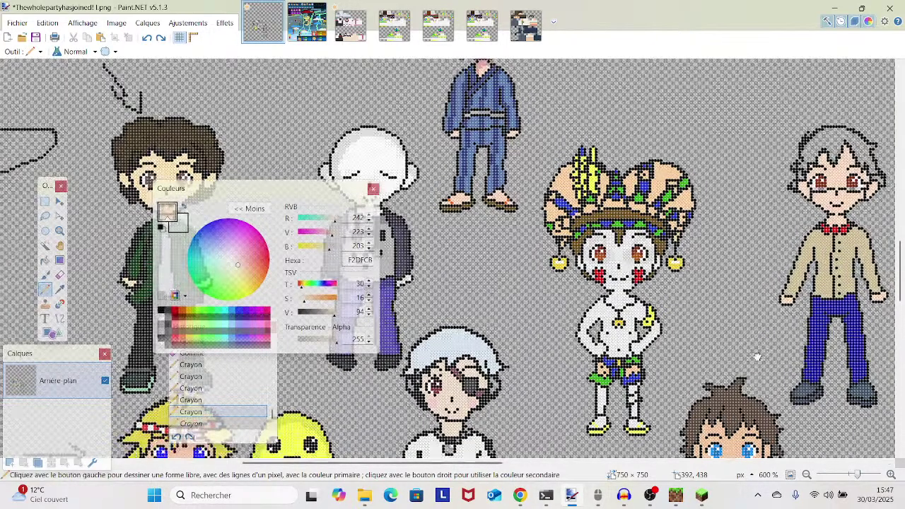
pyautogui.moveTo(855, 473)
pyautogui.mouseDown()
pyautogui.moveTo(848, 478)
pyautogui.moveTo(861, 481)
pyautogui.mouseUp()
pyautogui.moveTo(832, 400); pyautogui.dragTo(713, 373)
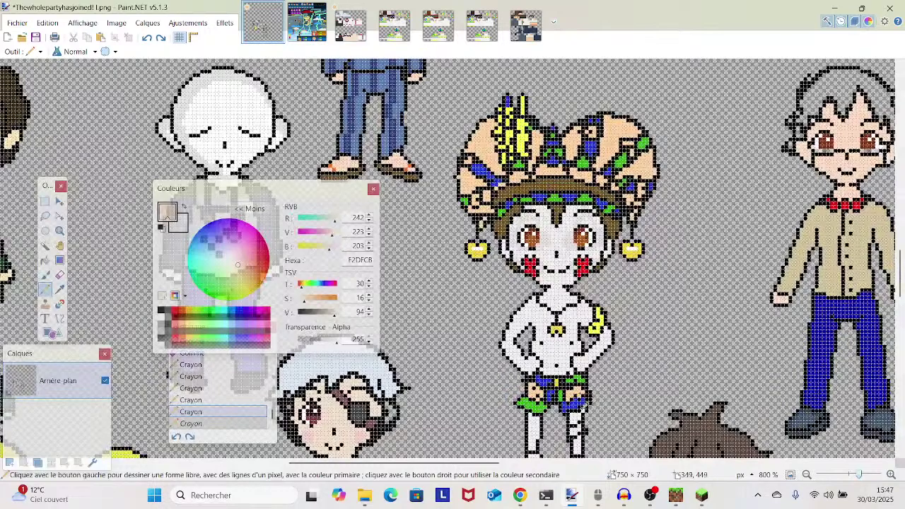
pyautogui.moveTo(858, 473); pyautogui.dragTo(865, 474)
pyautogui.scroll(-4, 819, 383)
pyautogui.moveTo(809, 378); pyautogui.dragTo(638, 315)
pyautogui.press('k')
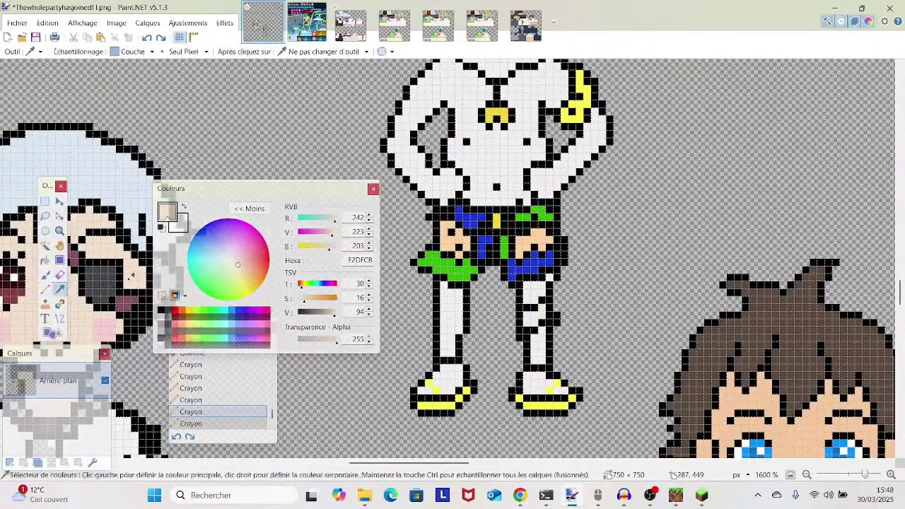
pyautogui.click(527, 293)
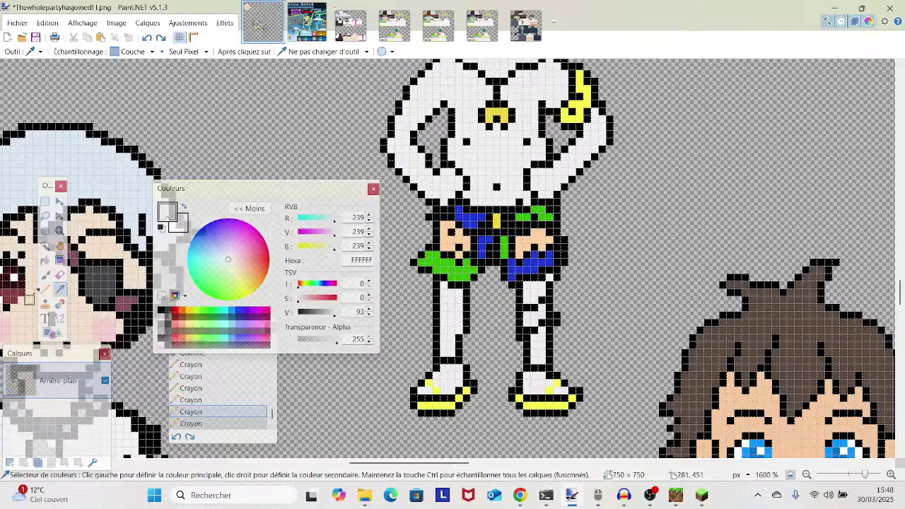
pyautogui.press('p')
pyautogui.scroll(1, 585, 283)
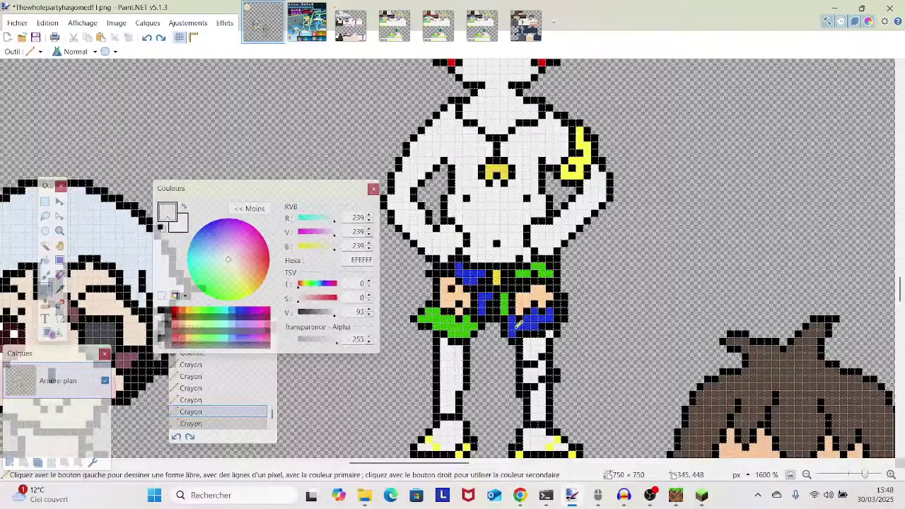
# - Sample the blue 1938D3 from the headdress character's shorts and pencil along the lower part of the blue cuff
pyautogui.click(61, 287)
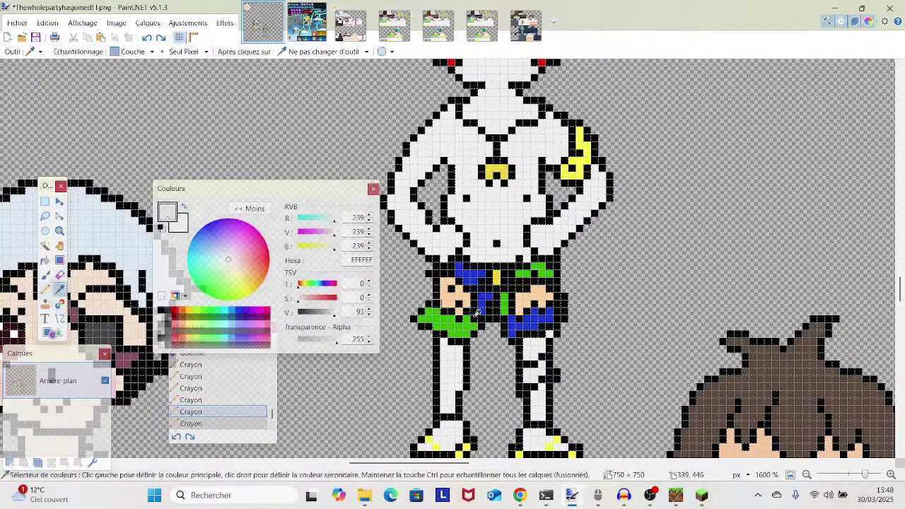
pyautogui.click(513, 326)
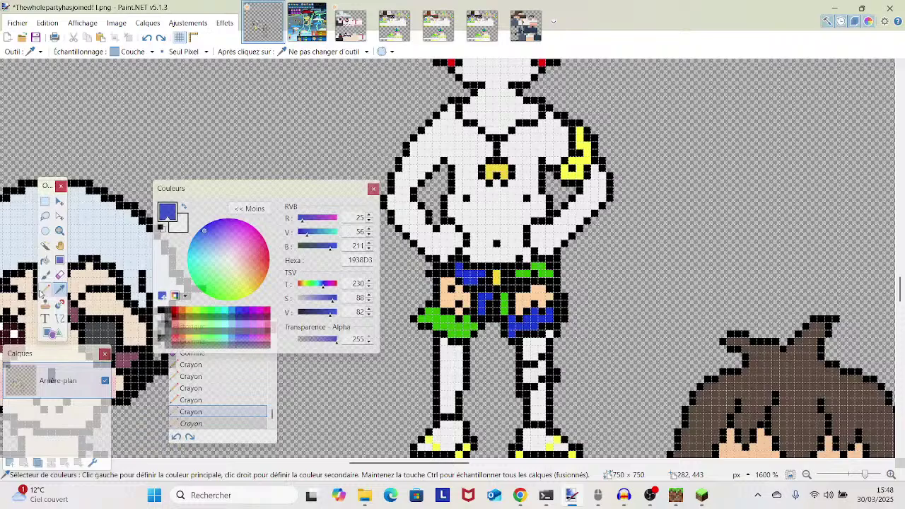
pyautogui.press('p')
pyautogui.moveTo(519, 329); pyautogui.dragTo(543, 323)
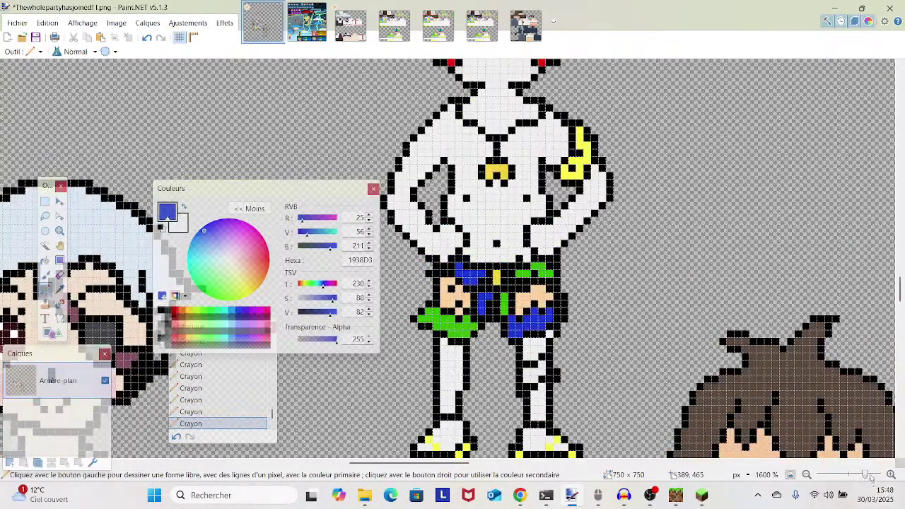
# - Examine the headdress character from the headdress and earrings down to the shorts and legs
pyautogui.moveTo(864, 475); pyautogui.dragTo(862, 480)
pyautogui.moveTo(608, 301); pyautogui.dragTo(599, 381)
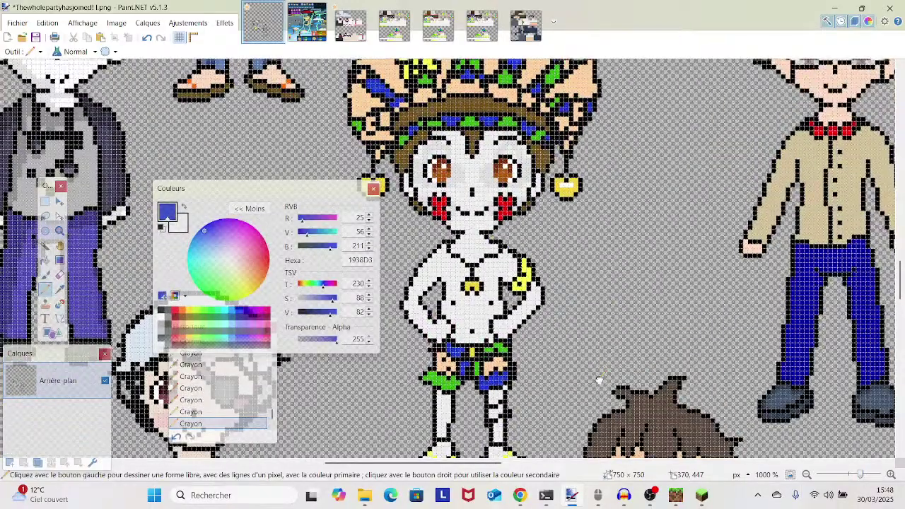
pyautogui.moveTo(603, 375); pyautogui.dragTo(587, 425)
pyautogui.moveTo(857, 475)
pyautogui.mouseDown()
pyautogui.moveTo(841, 475)
pyautogui.moveTo(861, 476)
pyautogui.mouseUp()
pyautogui.scroll(-2, 606, 289)
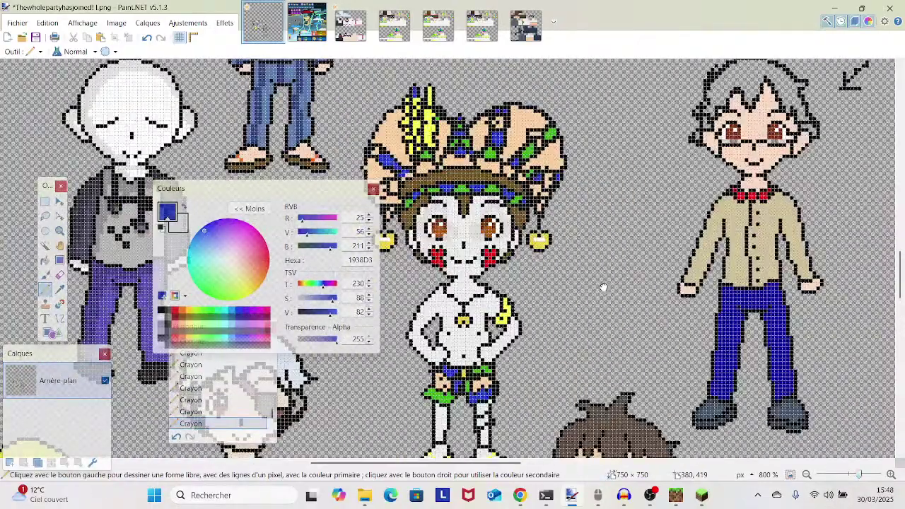
pyautogui.scroll(2, 592, 276)
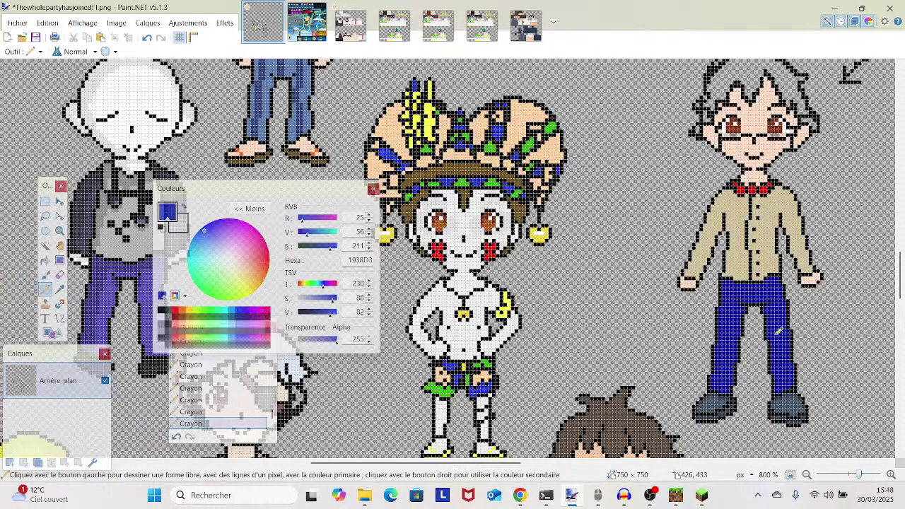
pyautogui.moveTo(857, 475)
pyautogui.mouseDown()
pyautogui.moveTo(849, 477)
pyautogui.moveTo(859, 479)
pyautogui.mouseUp()
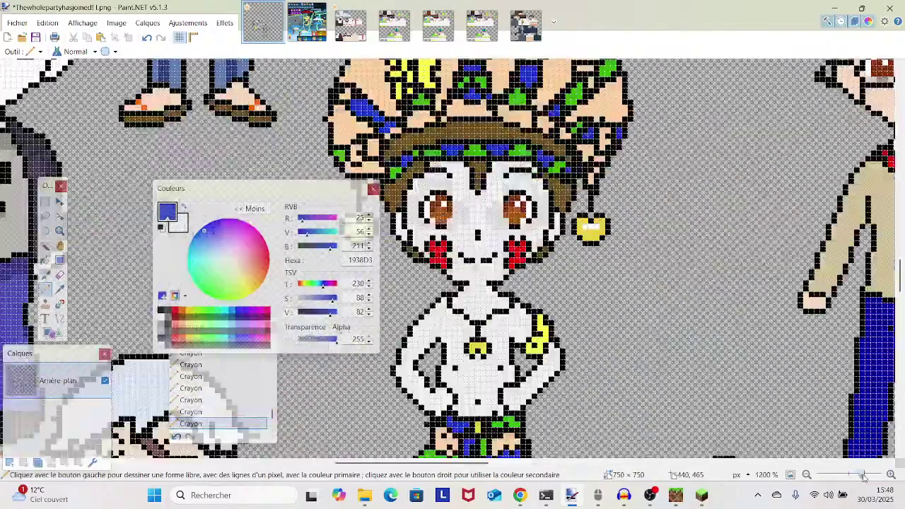
pyautogui.moveTo(589, 206)
pyautogui.mouseDown()
pyautogui.moveTo(591, 266)
pyautogui.moveTo(639, 334)
pyautogui.mouseUp()
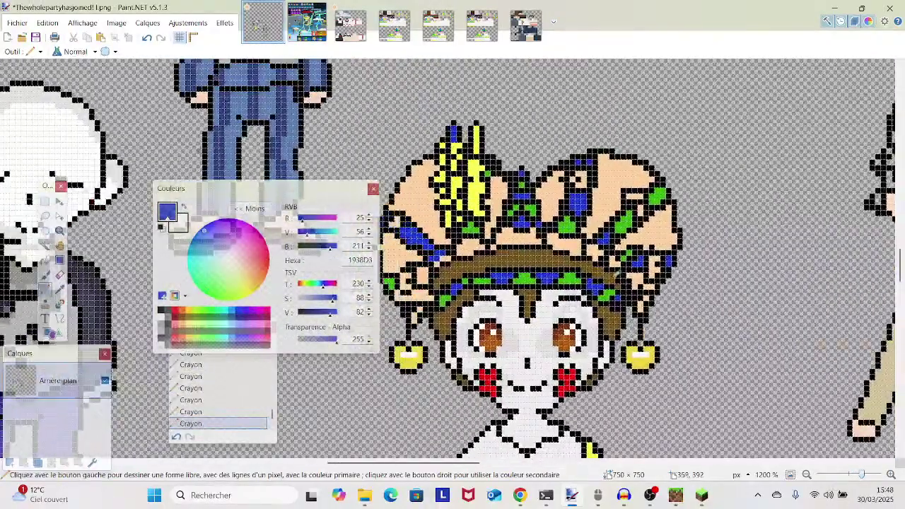
pyautogui.moveTo(645, 380)
pyautogui.mouseDown()
pyautogui.moveTo(629, 340)
pyautogui.moveTo(630, 122)
pyautogui.moveTo(643, 149)
pyautogui.mouseUp()
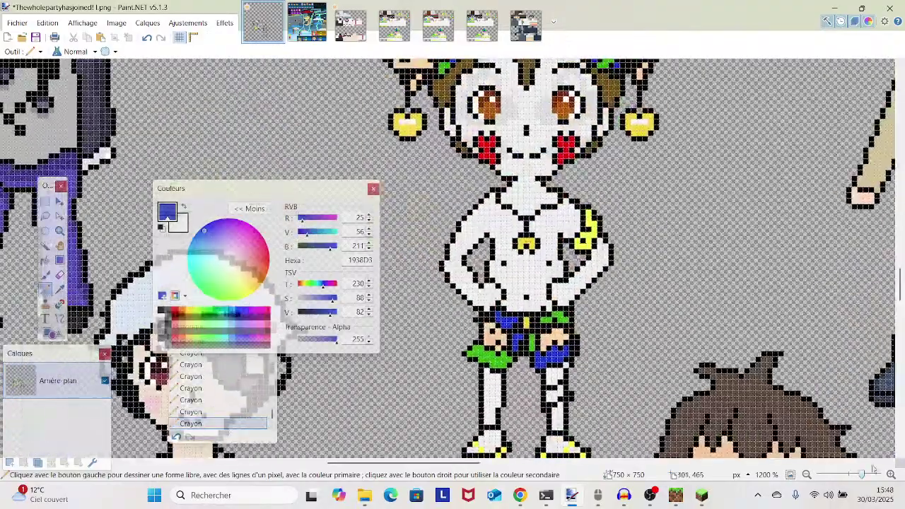
pyautogui.moveTo(862, 476)
pyautogui.mouseDown()
pyautogui.moveTo(853, 476)
pyautogui.moveTo(861, 476)
pyautogui.mouseUp()
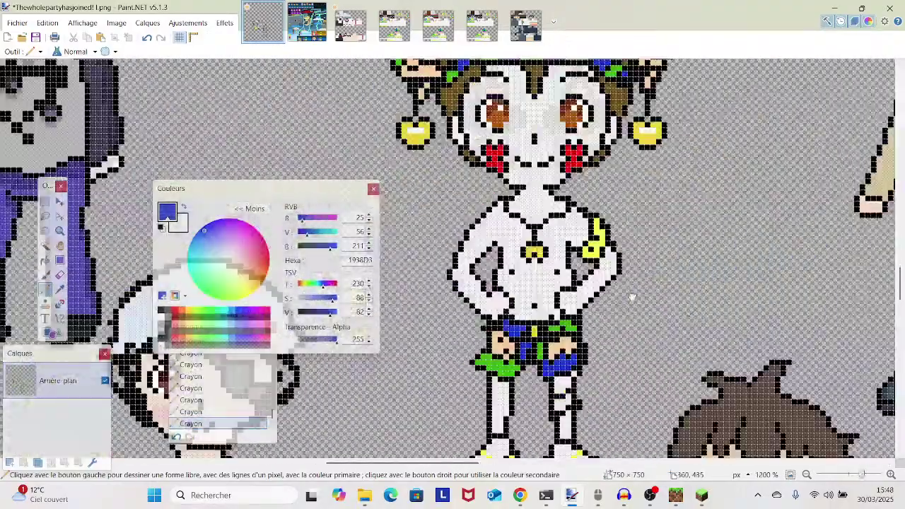
# - Sample the headdress peach FFD19E, darken it to E8BD8F with value 91, and pencil a diagonal shadow edge across the left-hand lobe
pyautogui.moveTo(630, 297); pyautogui.dragTo(719, 424)
pyautogui.moveTo(634, 249); pyautogui.dragTo(568, 376)
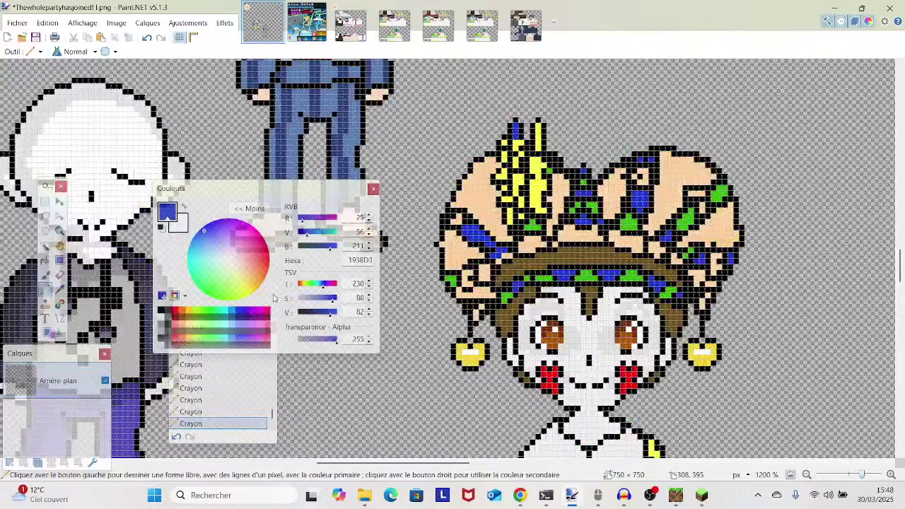
pyautogui.click(59, 288)
pyautogui.click(478, 216)
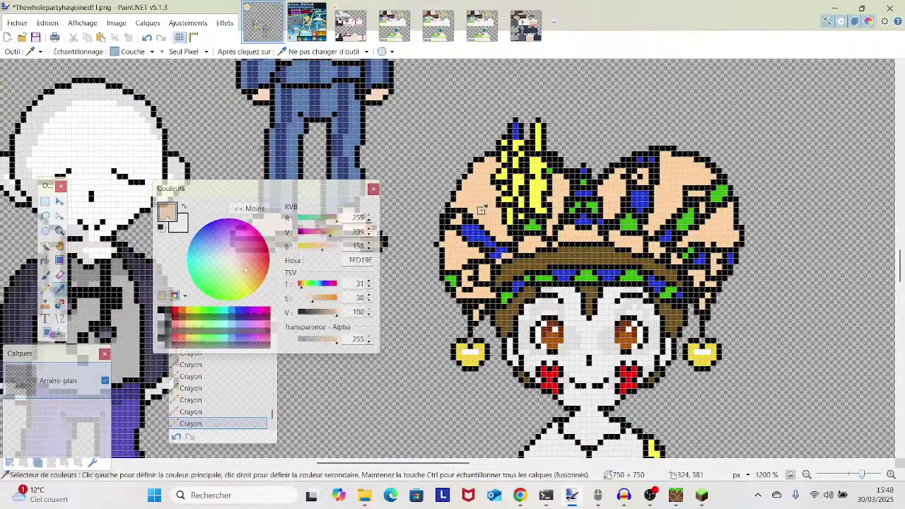
pyautogui.moveTo(336, 315); pyautogui.dragTo(334, 316)
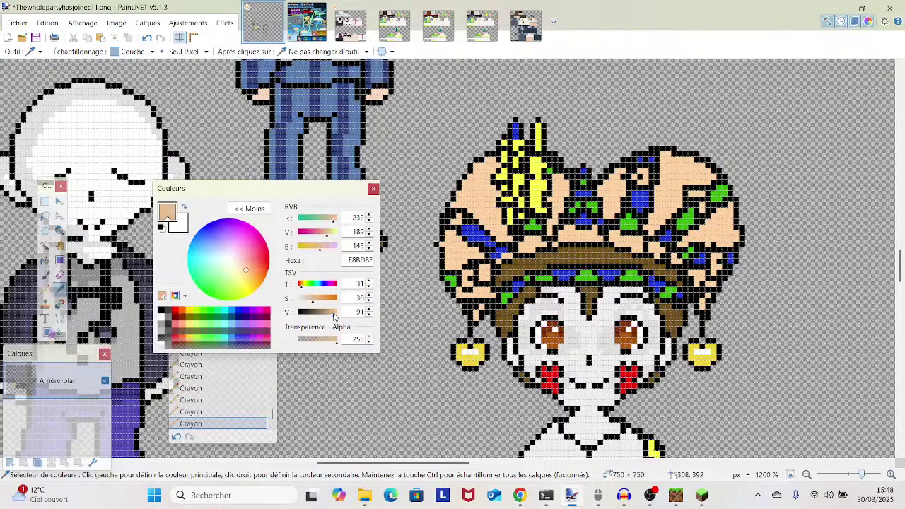
pyautogui.click(45, 288)
pyautogui.scroll(4, 474, 239)
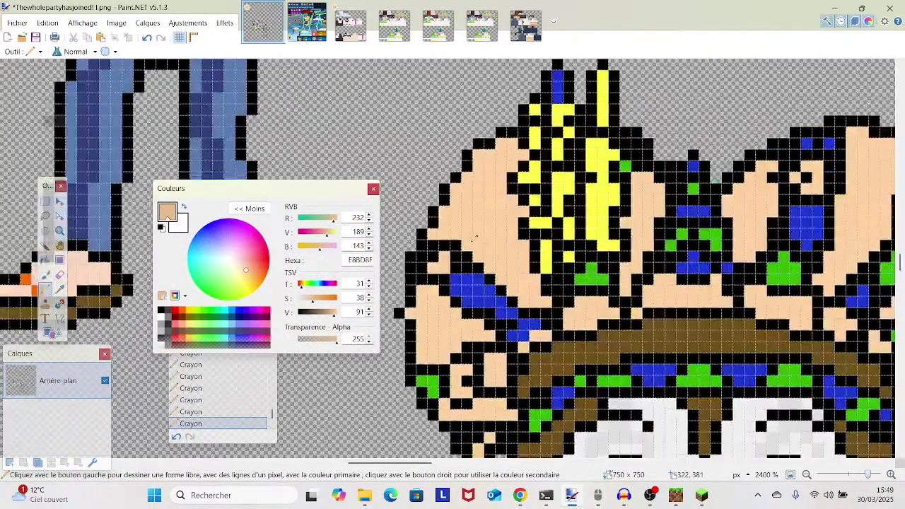
pyautogui.moveTo(474, 239)
pyautogui.mouseDown()
pyautogui.moveTo(468, 225)
pyautogui.moveTo(501, 186)
pyautogui.mouseUp()
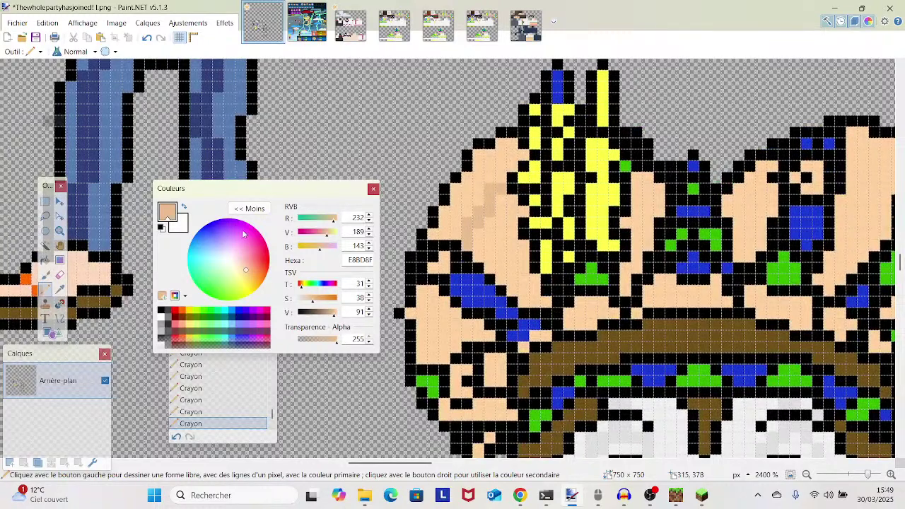
# - Fill the outer area of the left-hand headdress lobe with shadow colour E8BD8F, using a fill tolerance of 23%
pyautogui.click(46, 259)
pyautogui.click(479, 189)
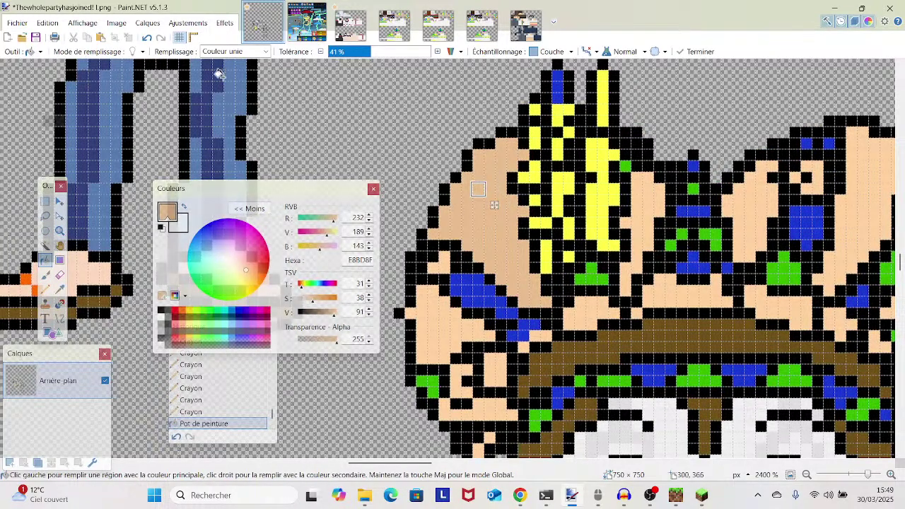
pyautogui.click(148, 37)
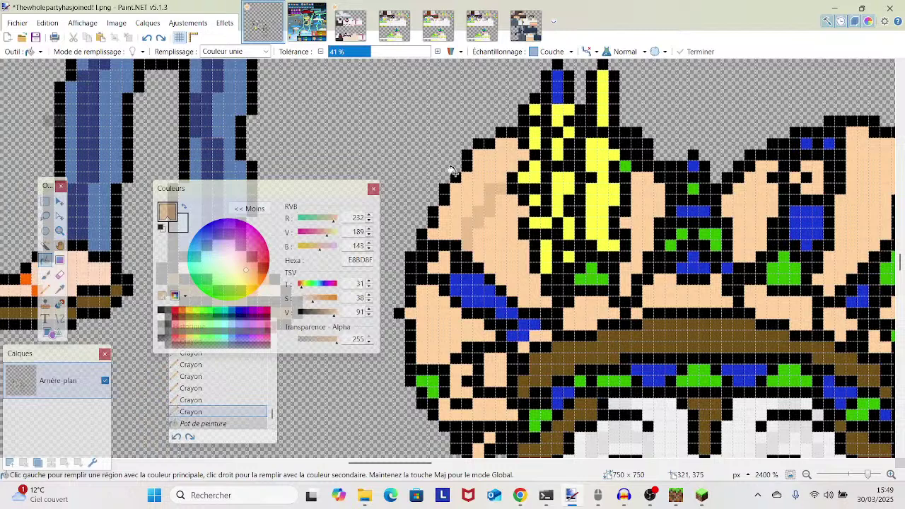
pyautogui.click(465, 188)
pyautogui.moveTo(369, 53); pyautogui.dragTo(353, 56)
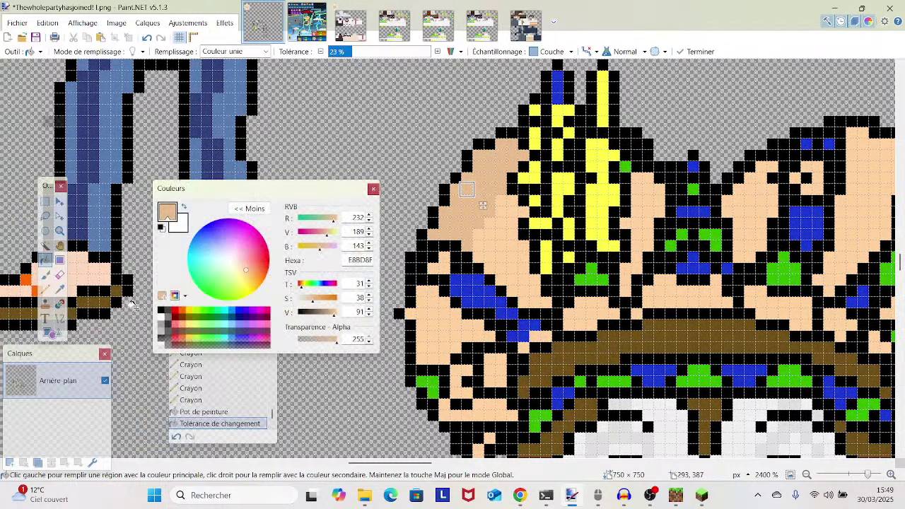
pyautogui.press('p')
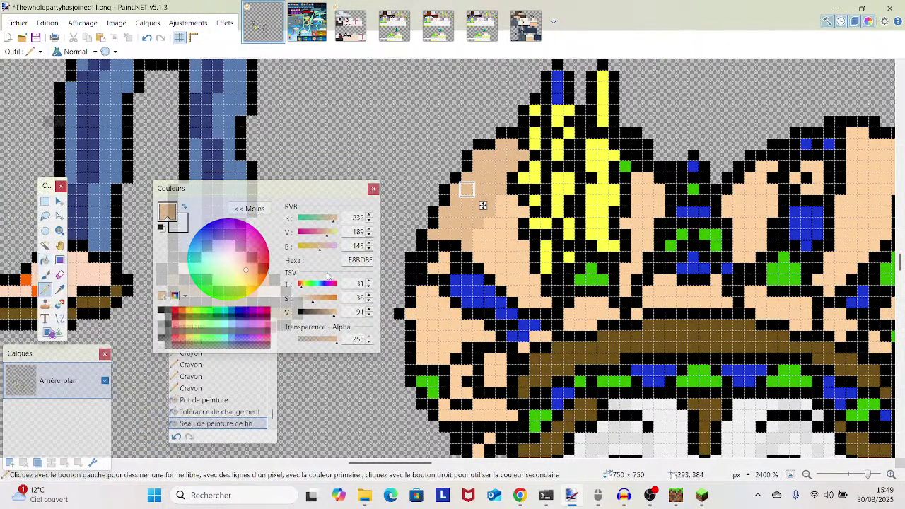
# - Pencil E8BD8F shadow pixels beside the blue stripe and down the lower left-hand fold of the headdress to outline its shaded side
pyautogui.click(437, 271)
pyautogui.click(147, 38)
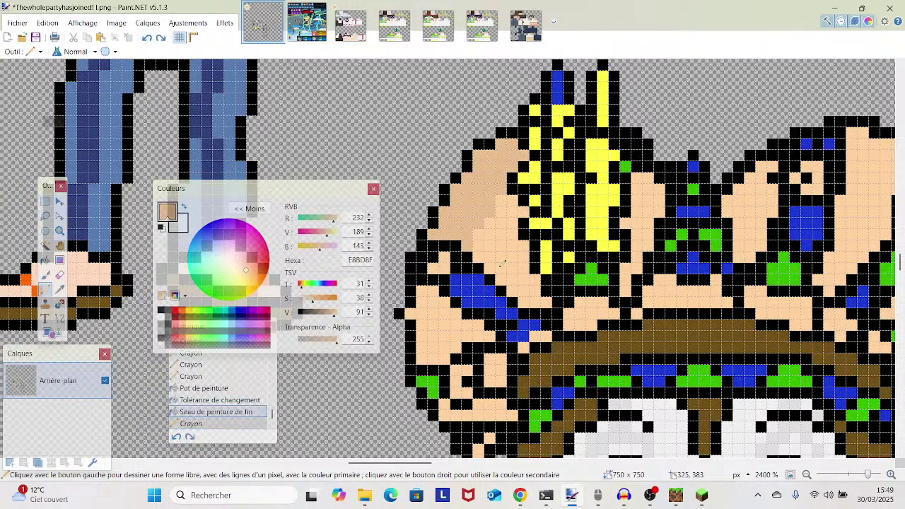
pyautogui.click(436, 267)
pyautogui.moveTo(432, 301); pyautogui.dragTo(445, 348)
pyautogui.click(444, 357)
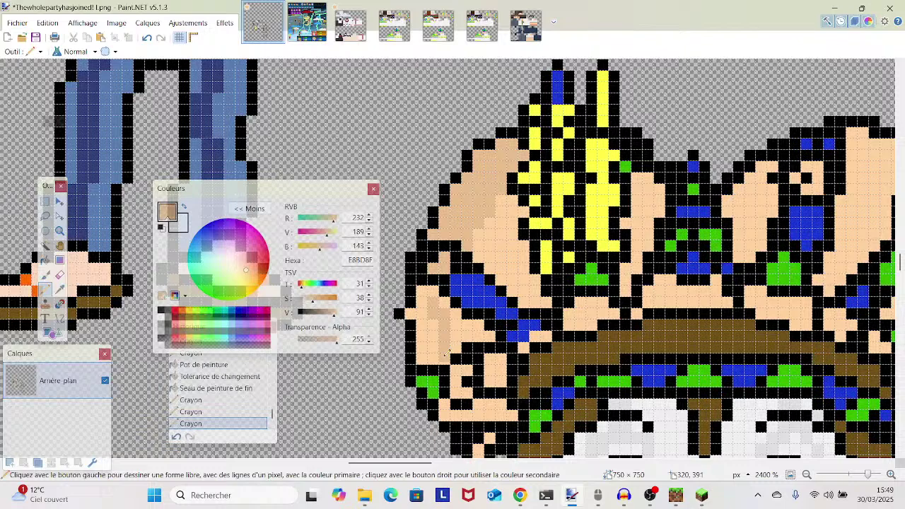
pyautogui.click(429, 289)
# - Fill the outer side of the headdress's lower left-hand fold with shadow colour E8BD8F
pyautogui.scroll(-2, 476, 288)
pyautogui.scroll(2, 475, 288)
pyautogui.moveTo(470, 281); pyautogui.dragTo(446, 247)
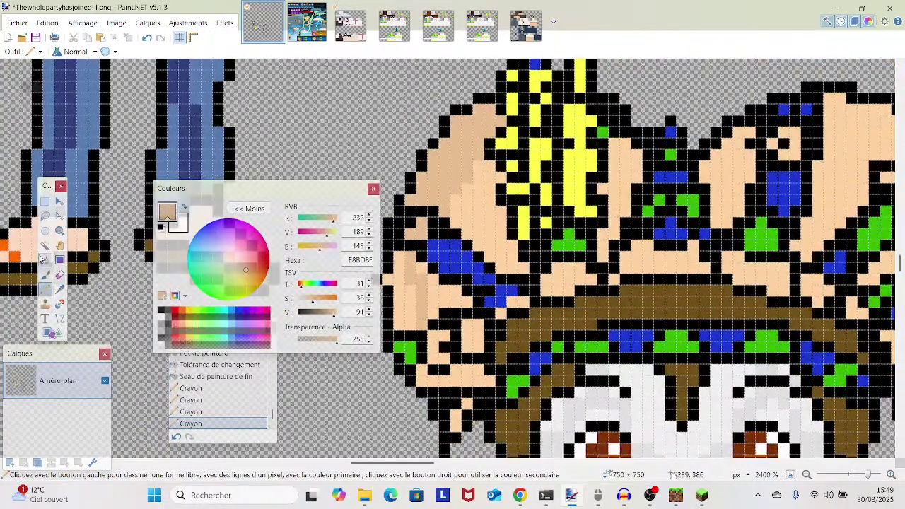
pyautogui.click(42, 260)
pyautogui.click(410, 315)
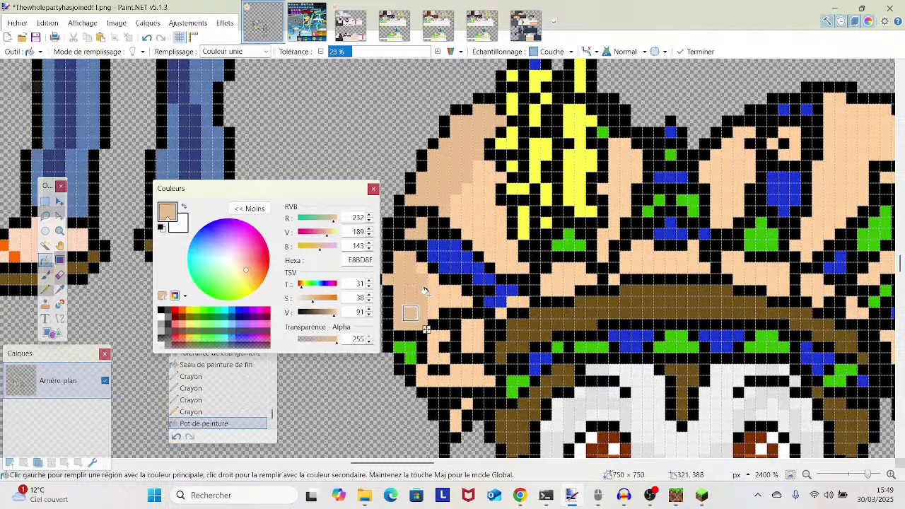
pyautogui.moveTo(474, 311); pyautogui.dragTo(515, 280)
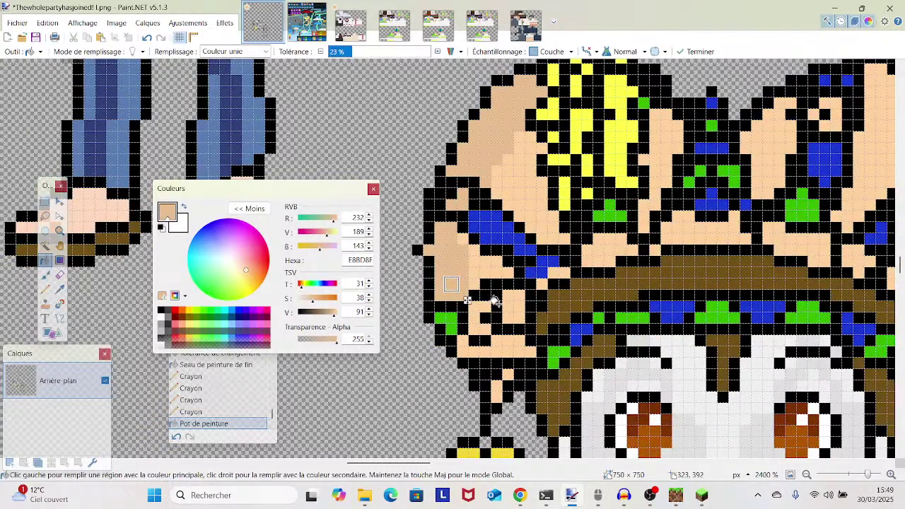
pyautogui.scroll(-3, 495, 301)
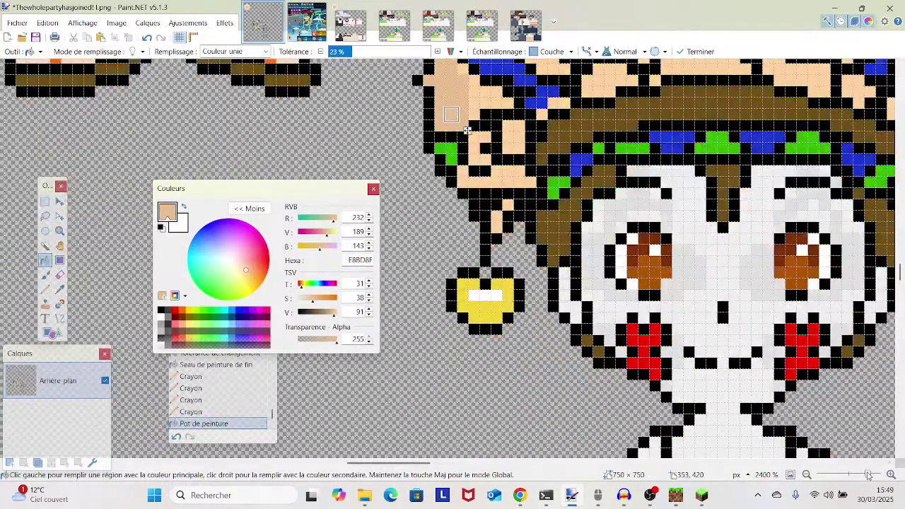
# - Sample the headdress character's pale skin colour, darken it to DDDDDD with value 87, and pencil shadow pixels across the base of the neck
pyautogui.moveTo(868, 475); pyautogui.dragTo(862, 477)
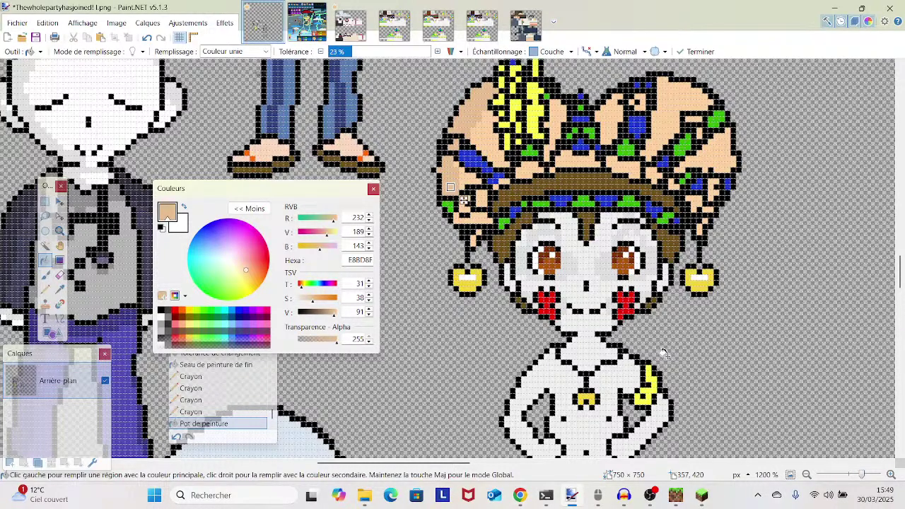
pyautogui.moveTo(861, 475)
pyautogui.mouseDown()
pyautogui.moveTo(849, 475)
pyautogui.moveTo(863, 476)
pyautogui.mouseUp()
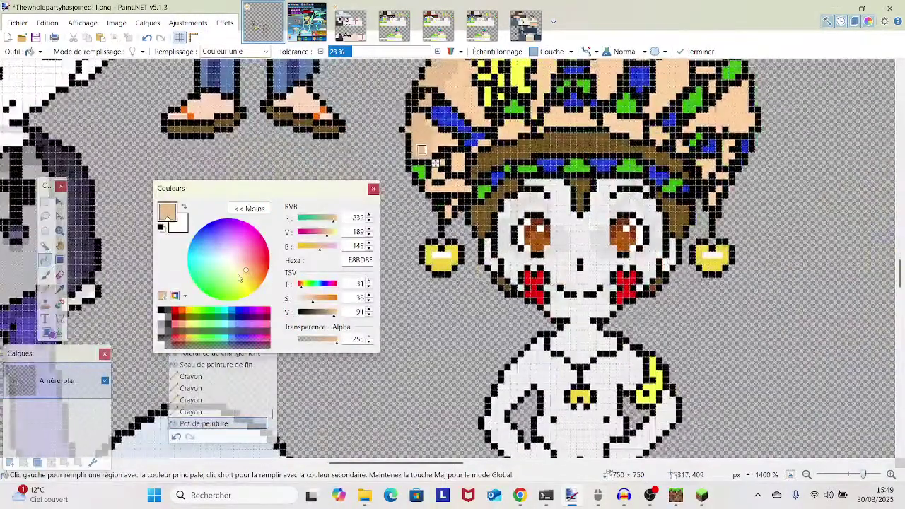
pyautogui.click(59, 289)
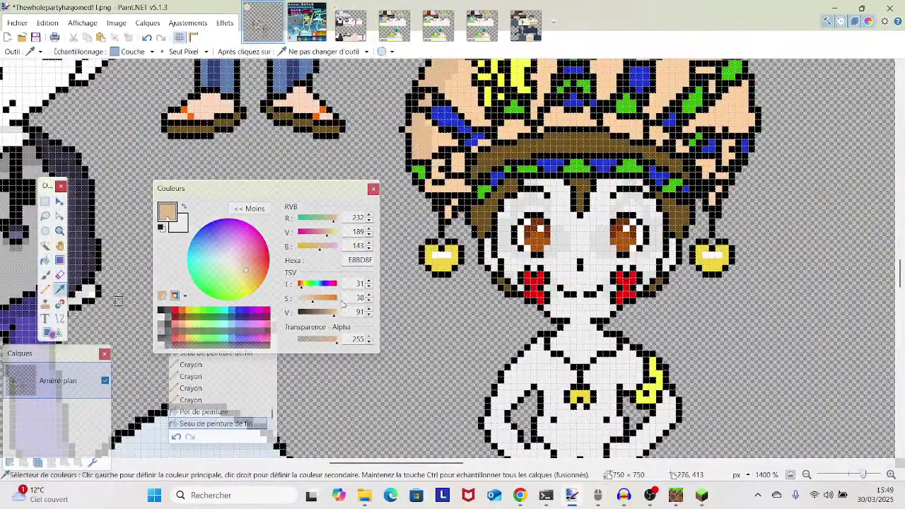
pyautogui.click(587, 324)
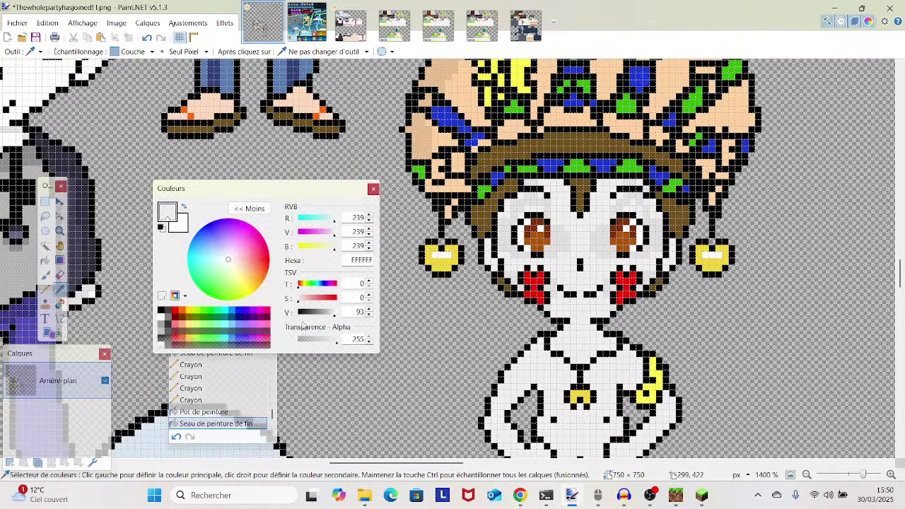
pyautogui.click(332, 317)
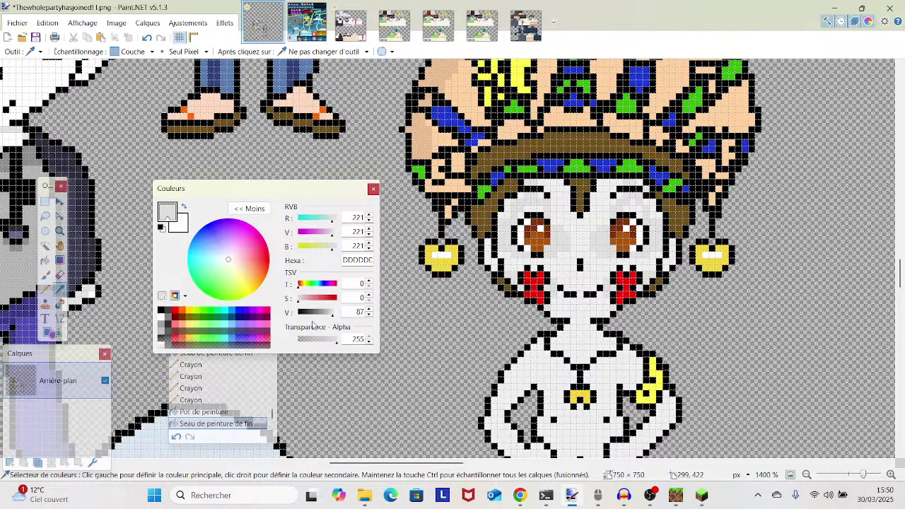
pyautogui.click(46, 289)
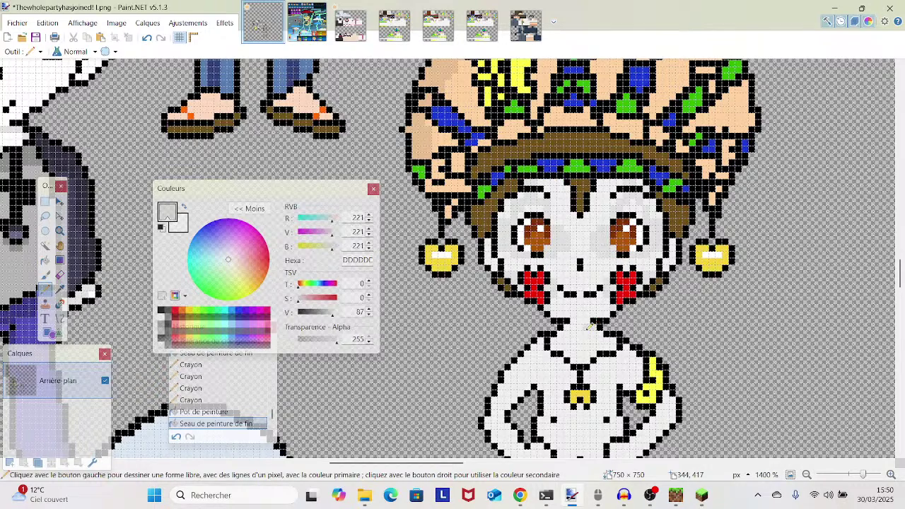
pyautogui.click(562, 338)
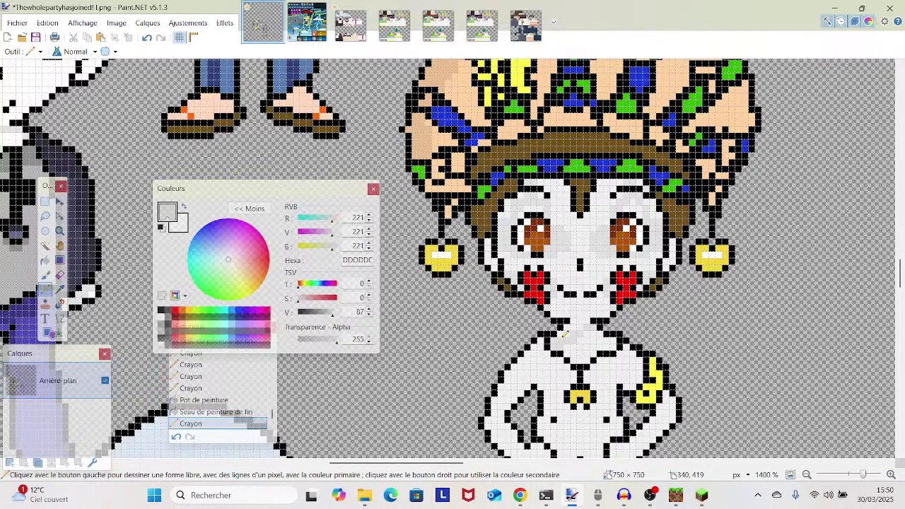
pyautogui.click(571, 327)
pyautogui.click(578, 325)
# - Sample the white-haired boy's shirt colour F2F2F2 and the black 000000 with the Color Picker
pyautogui.scroll(-5, 566, 330)
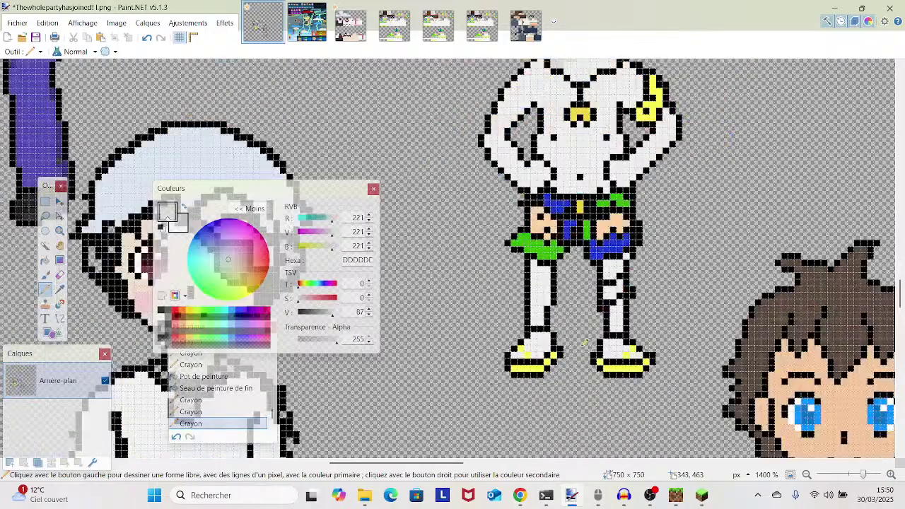
pyautogui.hscroll(-5, 560, 336)
pyautogui.scroll(-3, 842, 396)
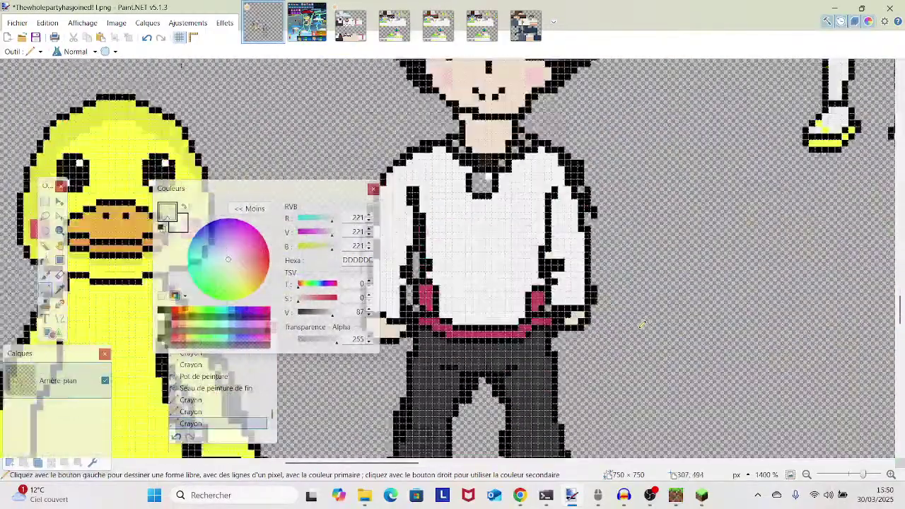
pyautogui.scroll(2, 622, 323)
pyautogui.hscroll(-3, 495, 311)
pyautogui.press('k')
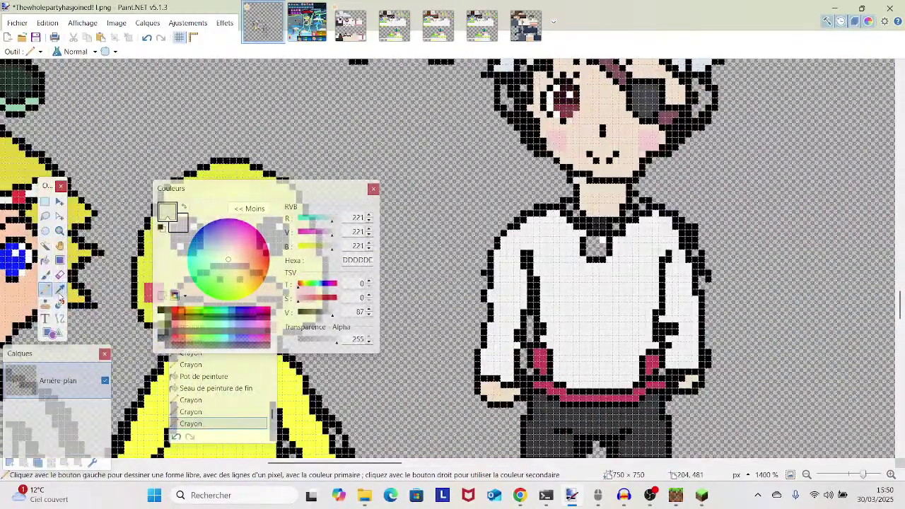
pyautogui.click(562, 286)
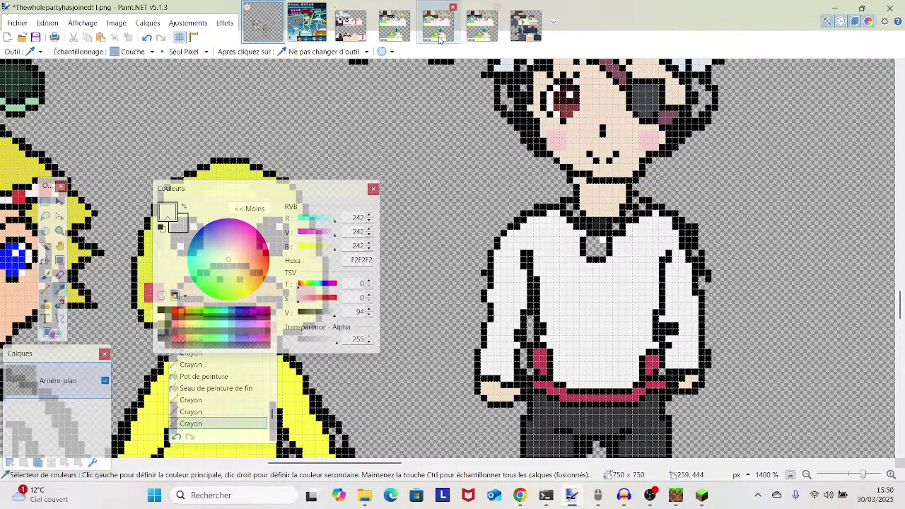
pyautogui.scroll(5, 338, 185)
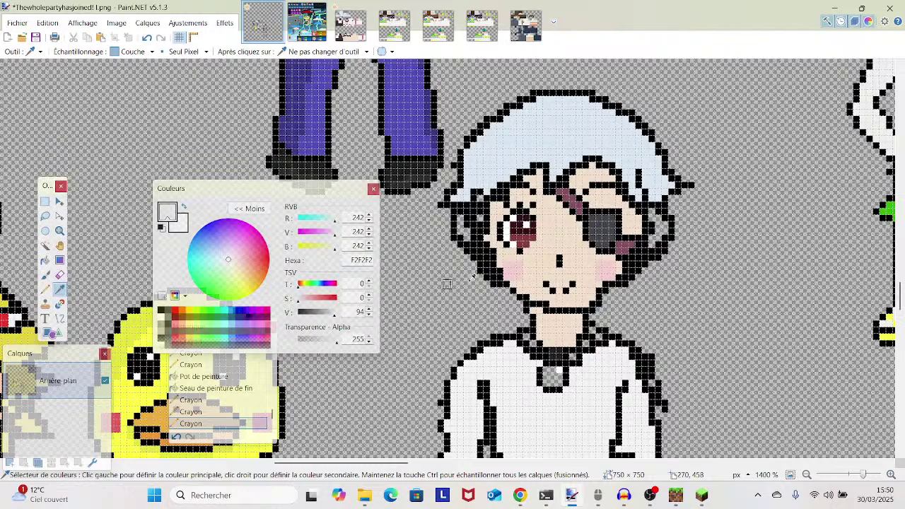
pyautogui.click(493, 265)
# - Examine the whole group of characters and the white-haired boy's figure for parts that still lack colour or shading
pyautogui.scroll(-5, 493, 265)
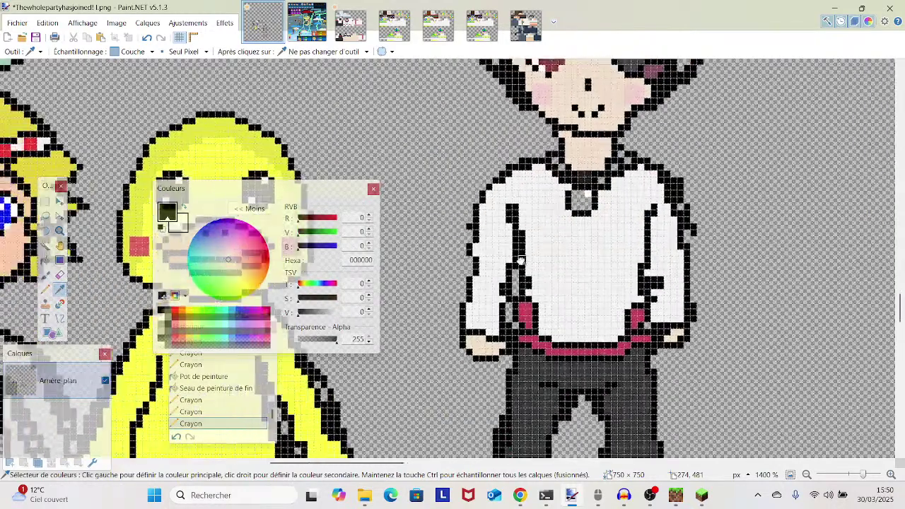
pyautogui.hscroll(-2, 546, 252)
pyautogui.scroll(-2, 547, 253)
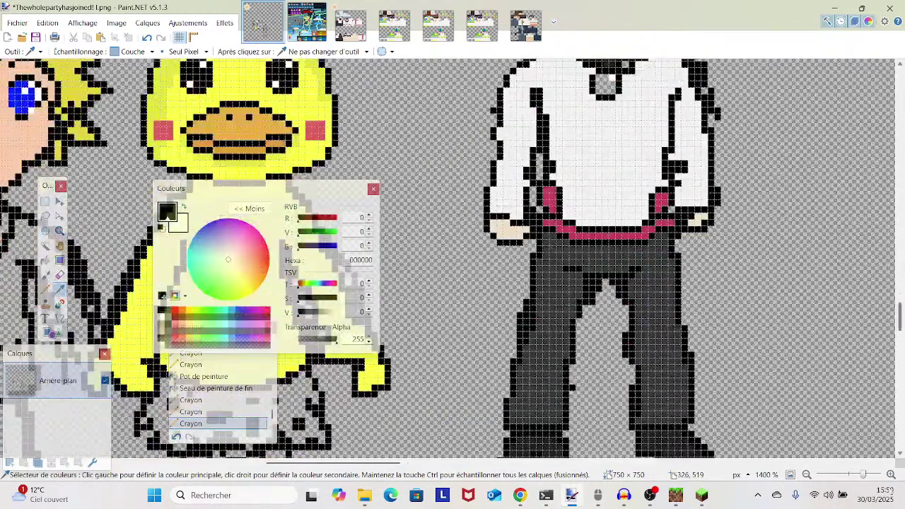
pyautogui.moveTo(862, 477); pyautogui.dragTo(850, 481)
pyautogui.scroll(4, 714, 312)
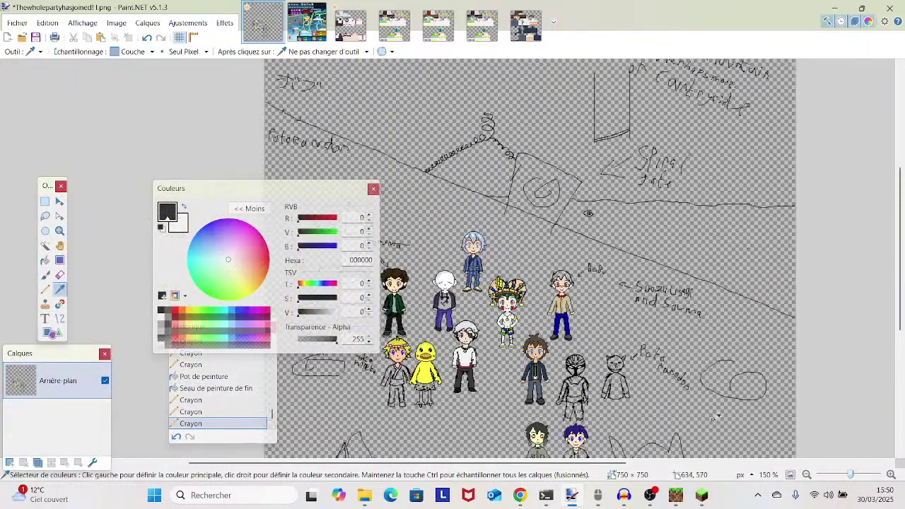
pyautogui.scroll(-3, 618, 322)
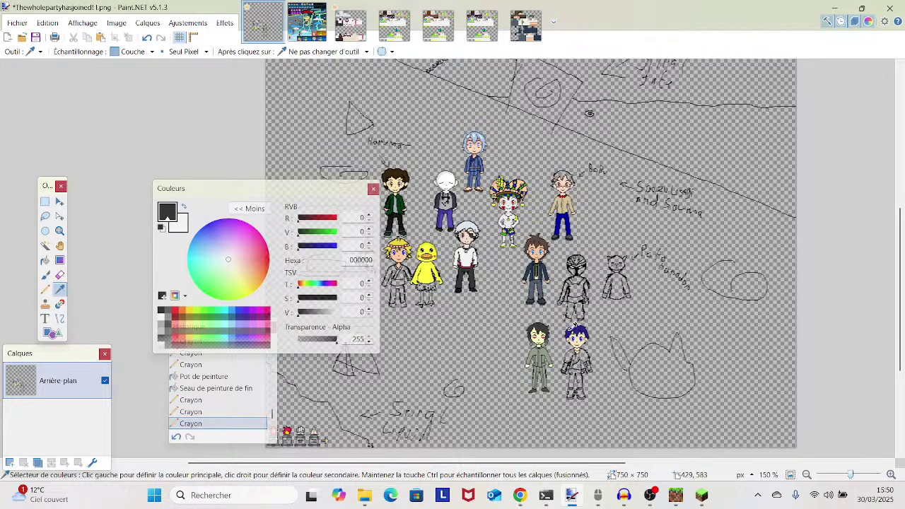
pyautogui.moveTo(531, 276); pyautogui.dragTo(568, 354)
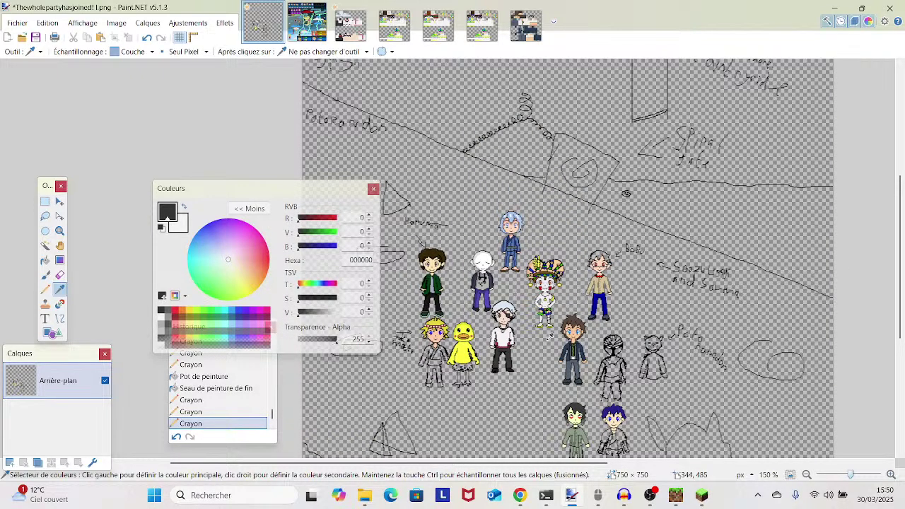
pyautogui.scroll(-2, 535, 361)
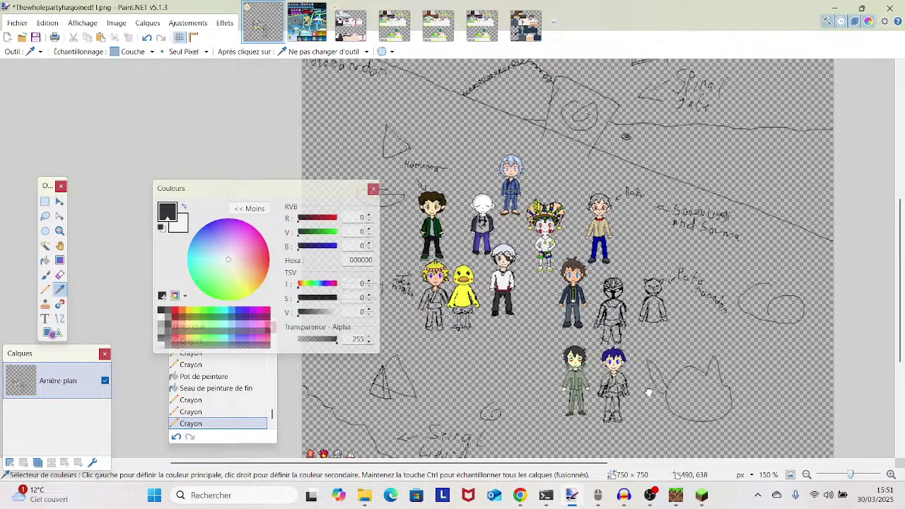
pyautogui.moveTo(649, 393); pyautogui.dragTo(589, 362)
pyautogui.moveTo(850, 475); pyautogui.dragTo(854, 475)
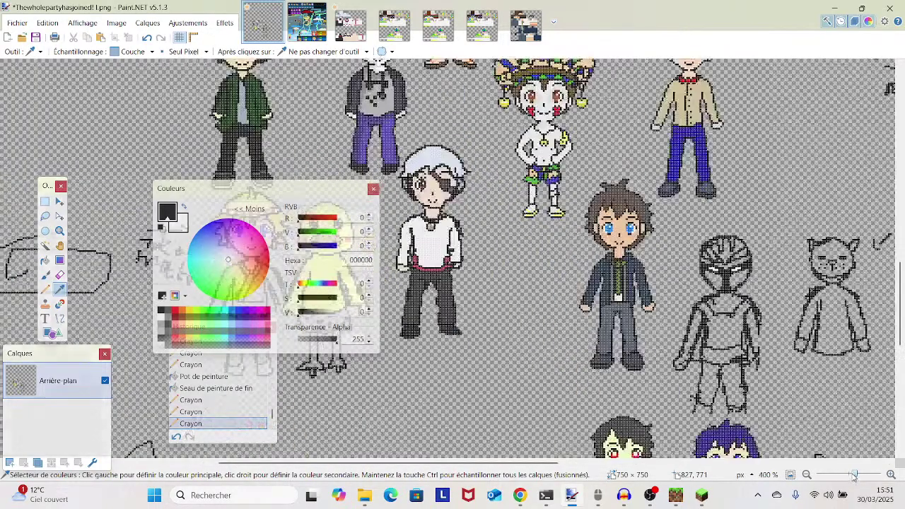
pyautogui.moveTo(790, 393); pyautogui.dragTo(756, 384)
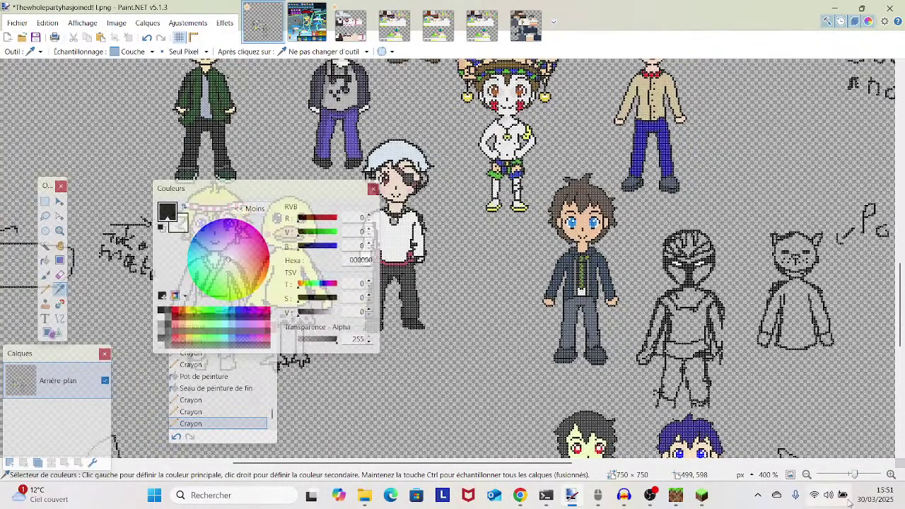
pyautogui.moveTo(854, 475); pyautogui.dragTo(854, 475)
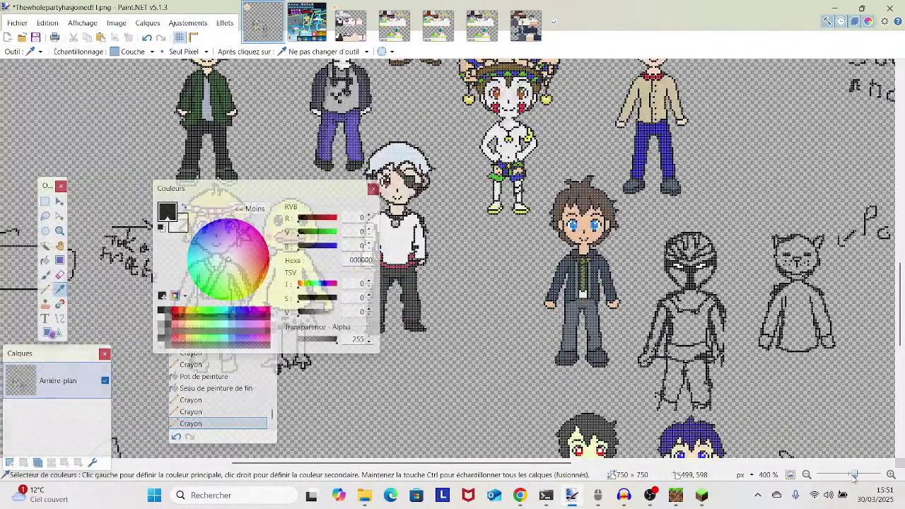
pyautogui.moveTo(595, 277); pyautogui.dragTo(639, 328)
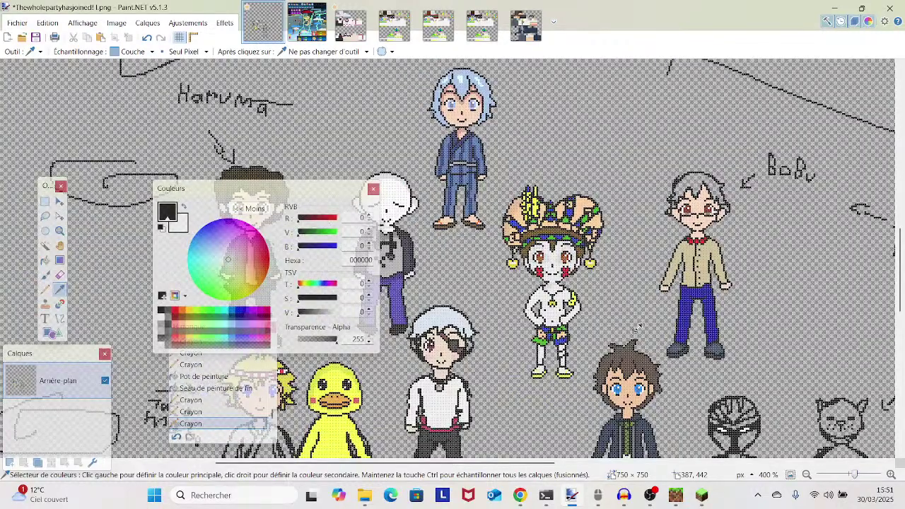
pyautogui.moveTo(639, 328); pyautogui.dragTo(664, 364)
pyautogui.moveTo(855, 475); pyautogui.dragTo(851, 479)
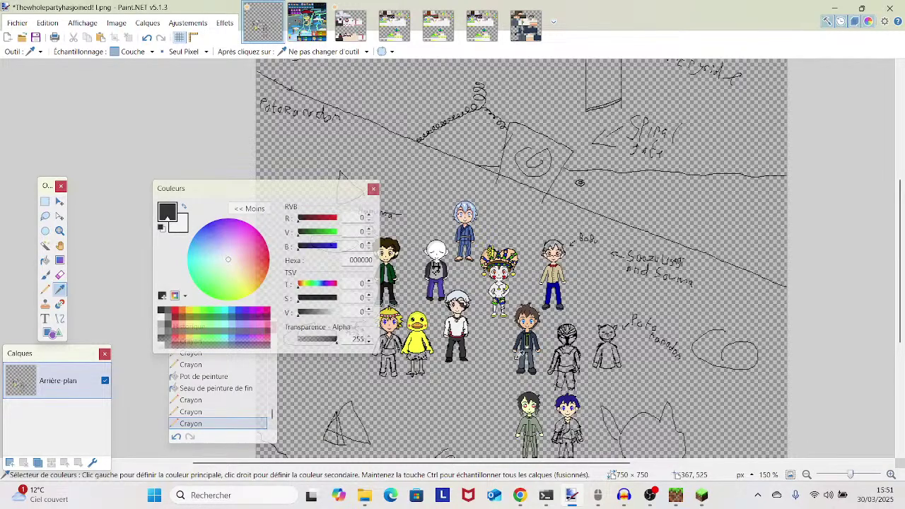
pyautogui.hscroll(-2, 544, 258)
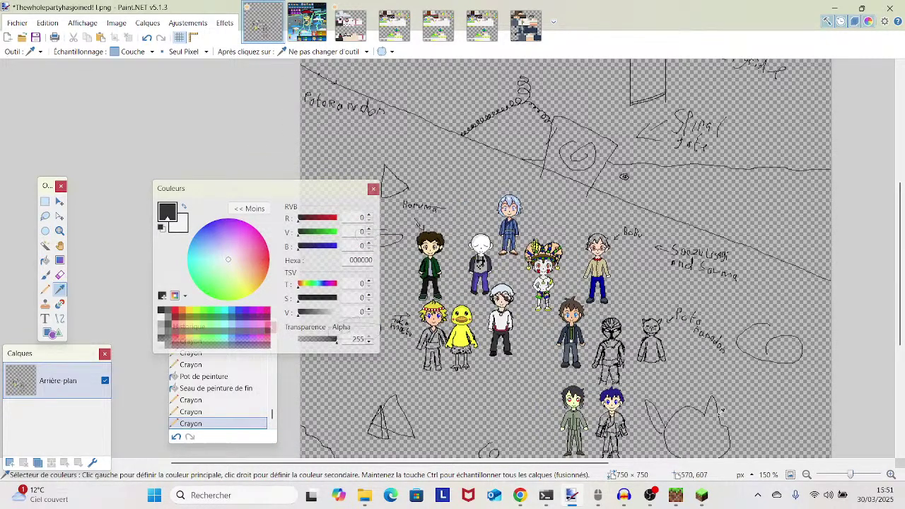
pyautogui.moveTo(850, 475); pyautogui.dragTo(859, 475)
pyautogui.moveTo(711, 360); pyautogui.dragTo(424, 71)
pyautogui.scroll(2, 529, 213)
pyautogui.moveTo(529, 214); pyautogui.dragTo(517, 228)
pyautogui.scroll(-4, 517, 228)
pyautogui.scroll(5, 519, 226)
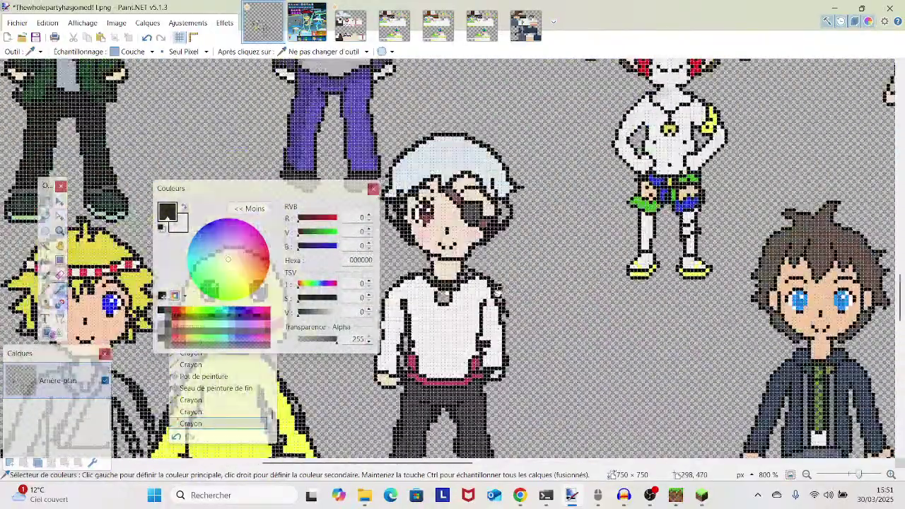
pyautogui.hscroll(2, 434, 301)
pyautogui.moveTo(510, 296)
pyautogui.mouseDown()
pyautogui.moveTo(507, 306)
pyautogui.moveTo(555, 309)
pyautogui.mouseUp()
pyautogui.click(45, 289)
pyautogui.moveTo(843, 474); pyautogui.dragTo(860, 474)
pyautogui.moveTo(761, 361); pyautogui.dragTo(695, 373)
pyautogui.moveTo(408, 336); pyautogui.dragTo(703, 104)
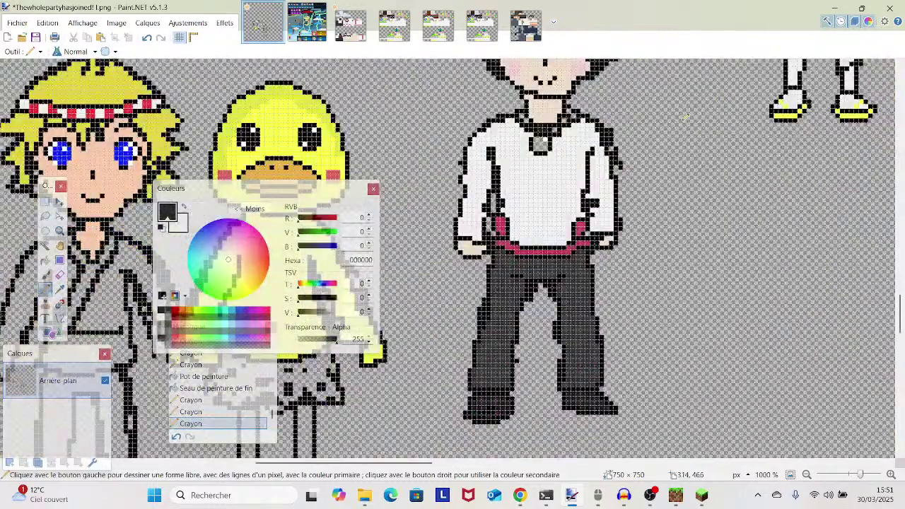
# - Sample pendant blue 39569A from the white-haired boy's skin texture file and fill his pendant in the group drawing, using 23% tolerance
pyautogui.click(351, 23)
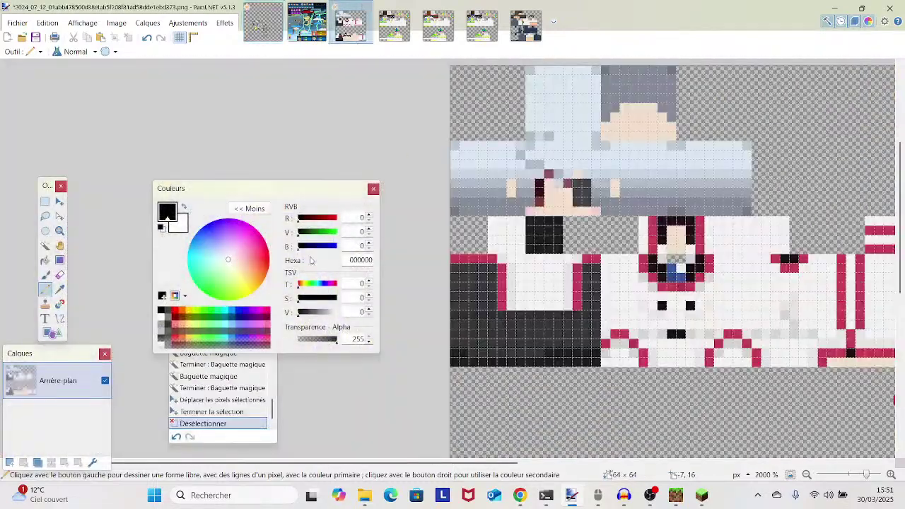
pyautogui.click(60, 289)
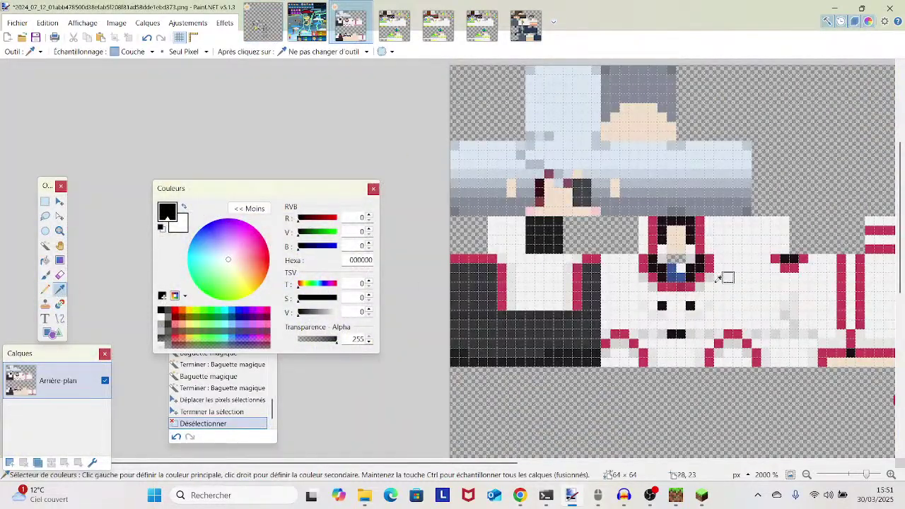
pyautogui.click(676, 271)
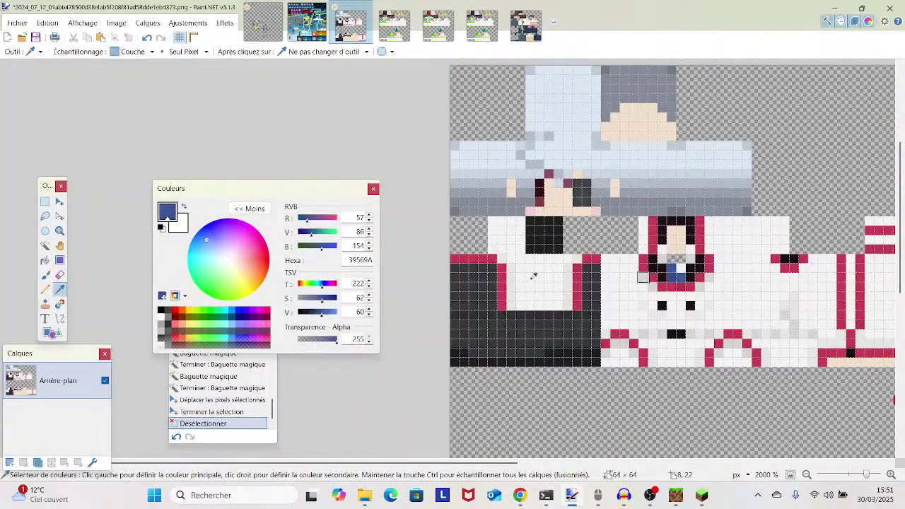
pyautogui.click(44, 261)
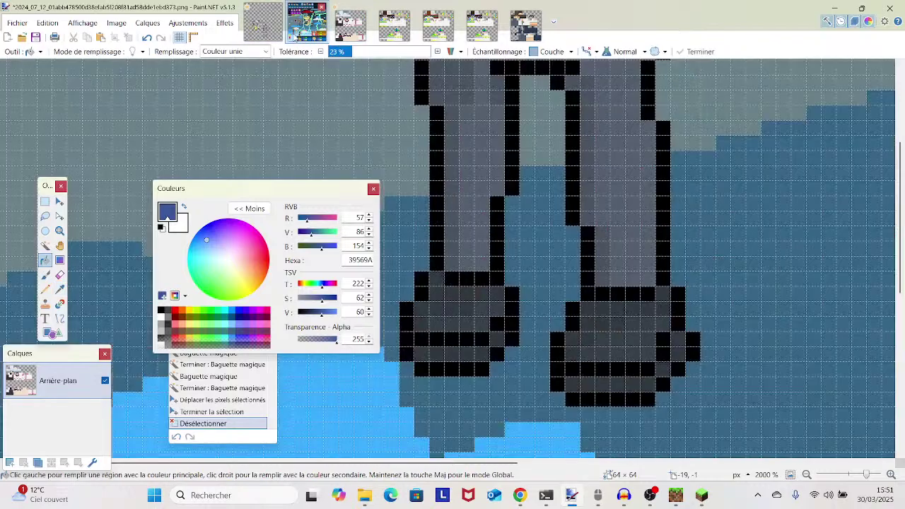
pyautogui.click(277, 37)
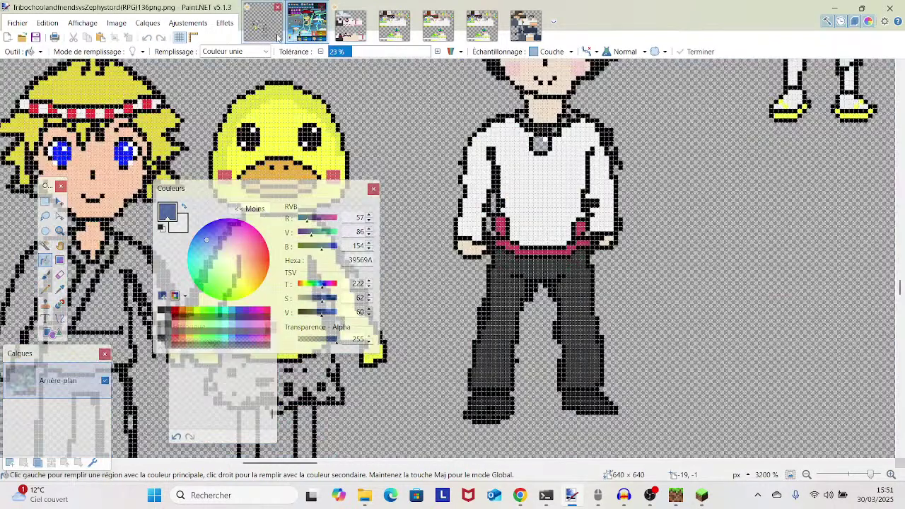
pyautogui.click(863, 476)
pyautogui.scroll(3, 717, 329)
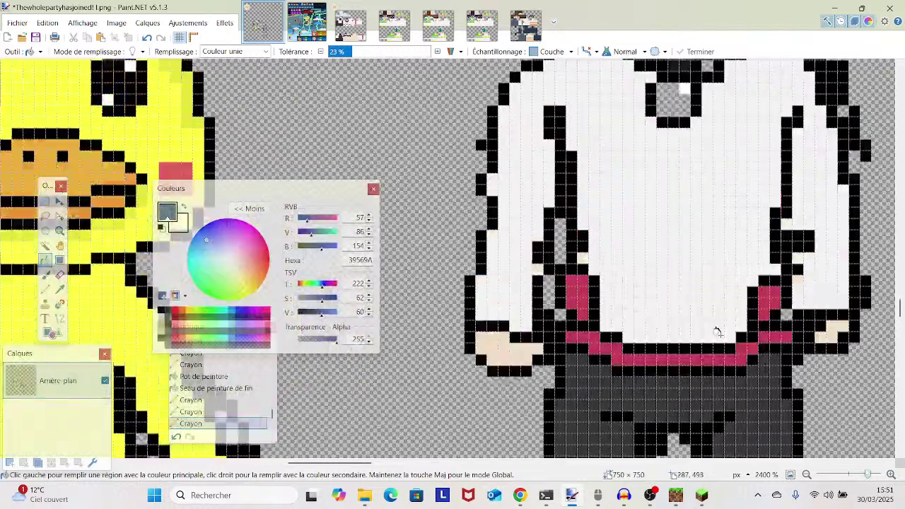
pyautogui.click(656, 272)
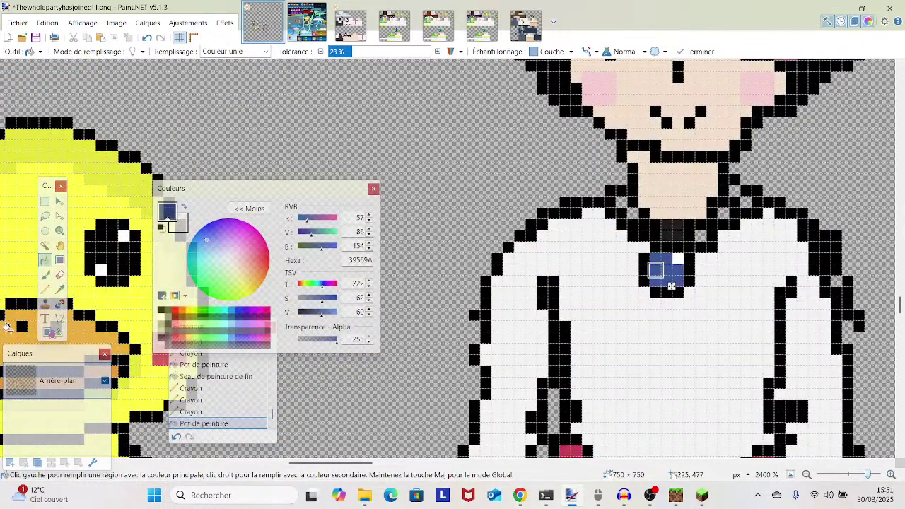
# - Check the skin texture's collar and erase the surplus outline pixels beside the white-haired boy's neckline in the group drawing
pyautogui.press('k')
pyautogui.click(340, 34)
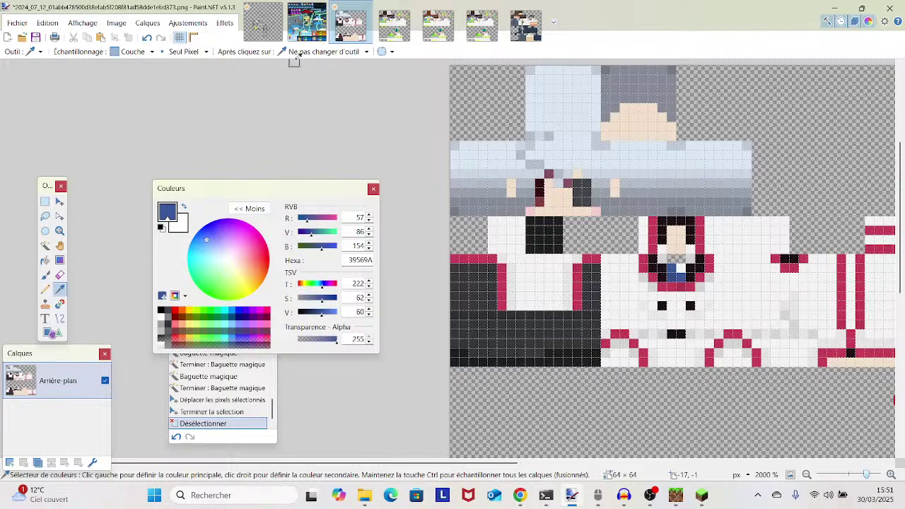
pyautogui.click(276, 38)
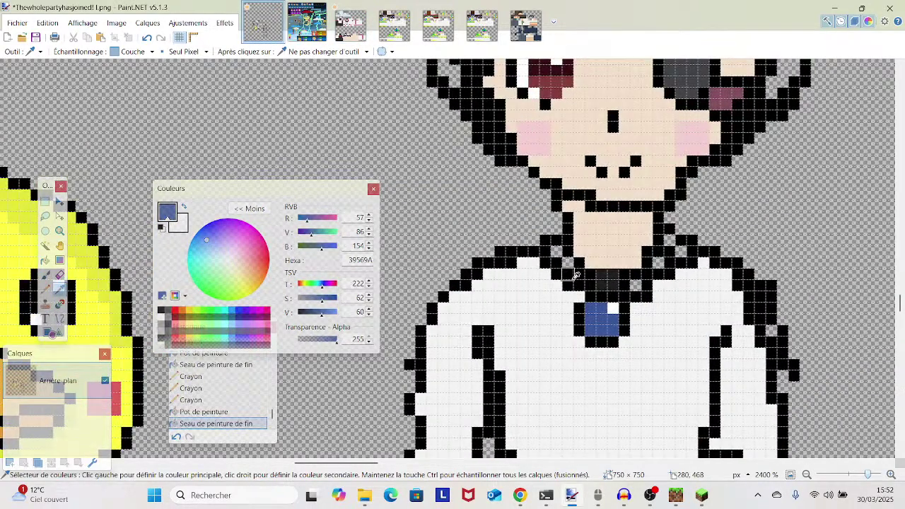
pyautogui.click(59, 274)
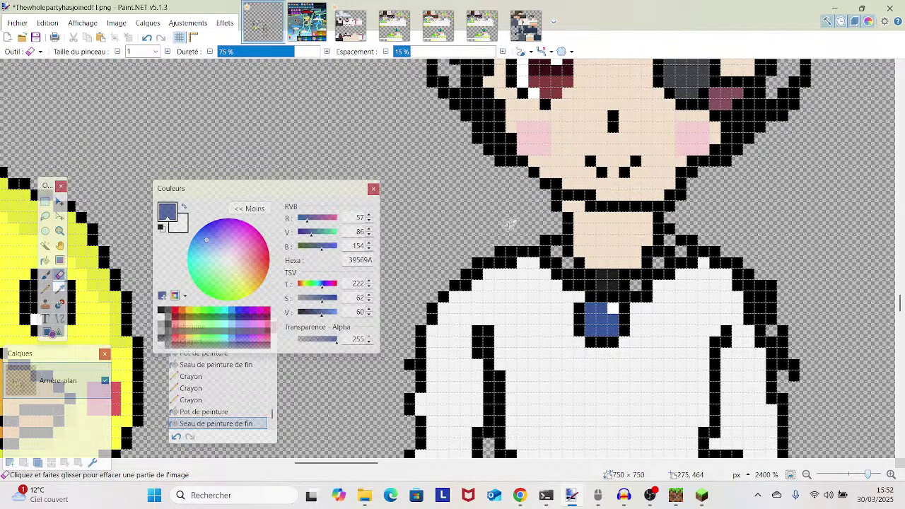
pyautogui.click(580, 274)
pyautogui.click(591, 283)
pyautogui.moveTo(655, 280); pyautogui.dragTo(460, 401)
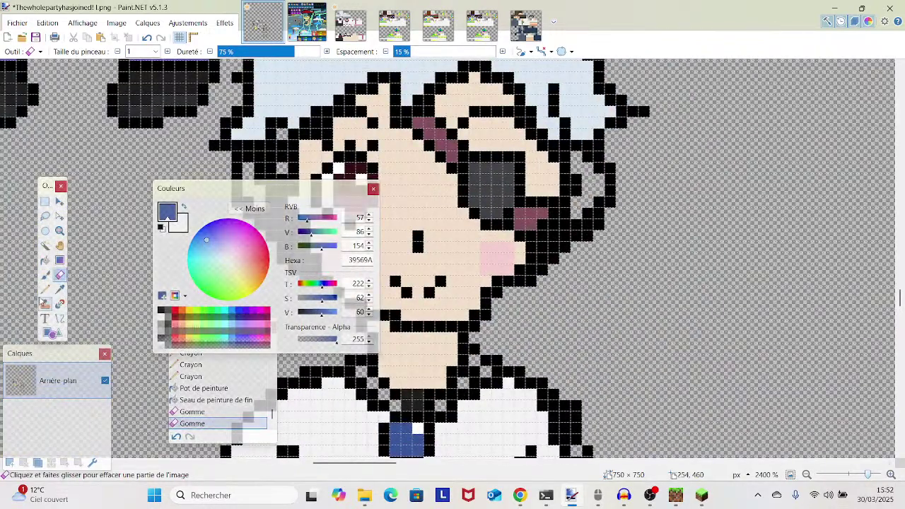
# - Sample outline black 000000, pencil a line across the base of his neck, and erase the row beneath it to hollow the necklace band
pyautogui.click(60, 290)
pyautogui.click(448, 407)
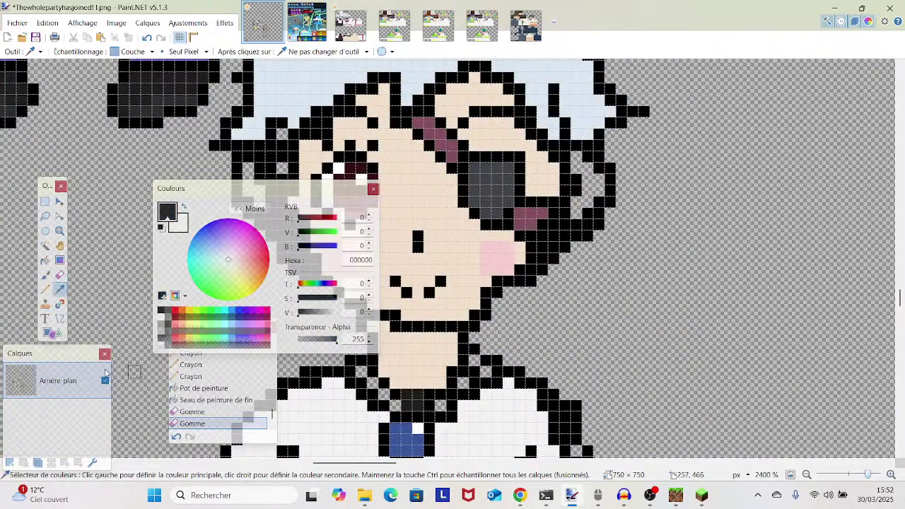
pyautogui.click(45, 290)
pyautogui.moveTo(414, 393); pyautogui.dragTo(423, 393)
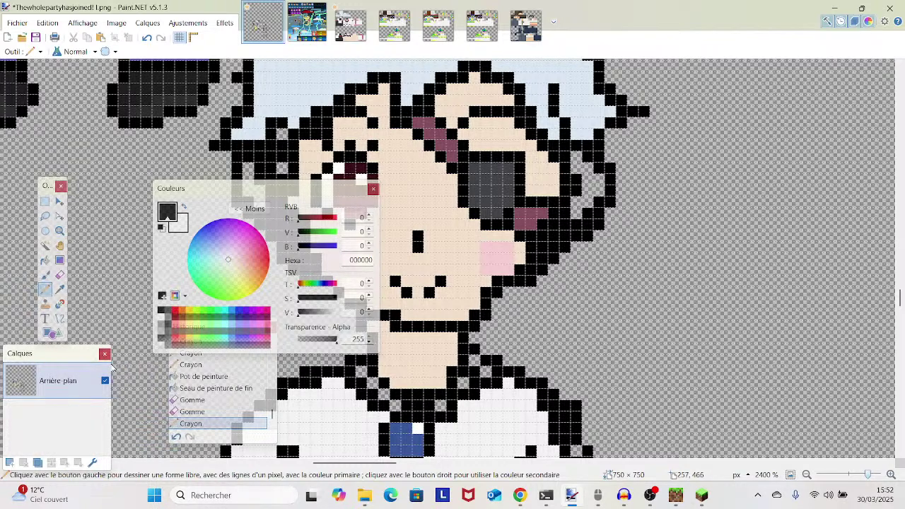
pyautogui.click(59, 274)
pyautogui.click(429, 405)
pyautogui.click(428, 405)
pyautogui.scroll(-3, 431, 405)
pyautogui.moveTo(433, 406); pyautogui.dragTo(636, 449)
pyautogui.scroll(2, 589, 368)
pyautogui.scroll(-2, 582, 364)
pyautogui.scroll(2, 583, 364)
# - Examine the white-haired boy's collar on his skin texture and sample its crimson trim colour C73F57
pyautogui.click(340, 33)
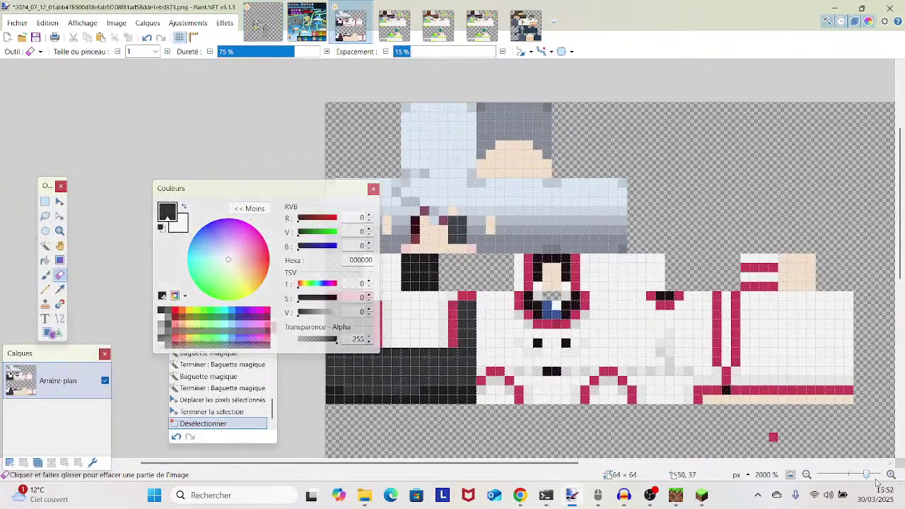
pyautogui.moveTo(866, 476); pyautogui.dragTo(872, 479)
pyautogui.moveTo(719, 347); pyautogui.dragTo(627, 301)
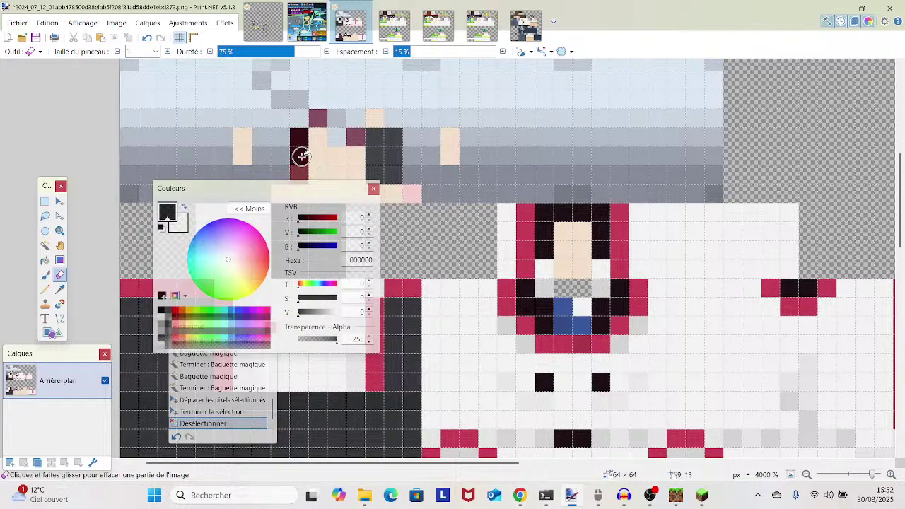
pyautogui.click(261, 29)
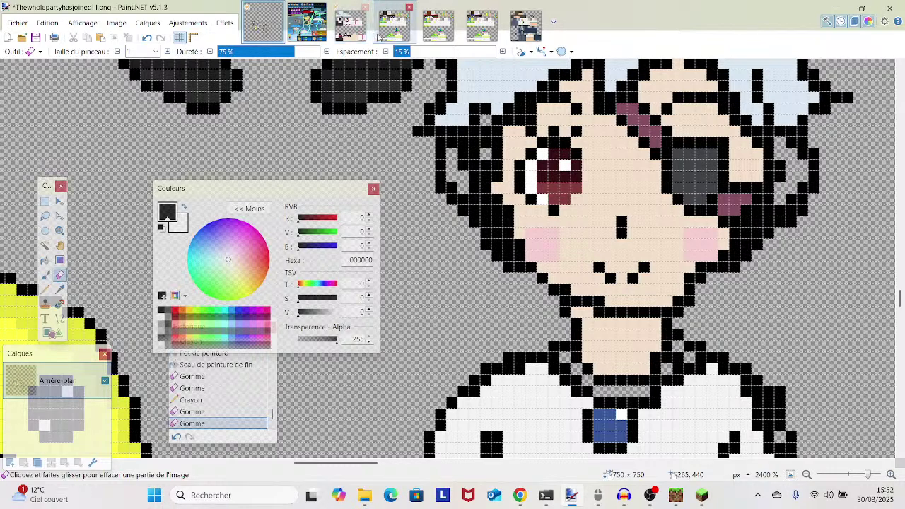
pyautogui.click(394, 26)
pyautogui.click(350, 26)
pyautogui.press('k')
pyautogui.click(548, 343)
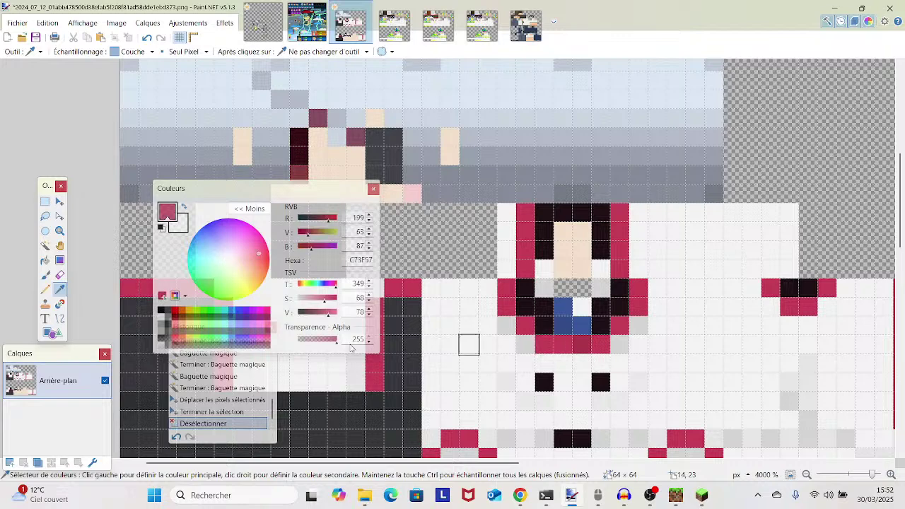
pyautogui.click(45, 260)
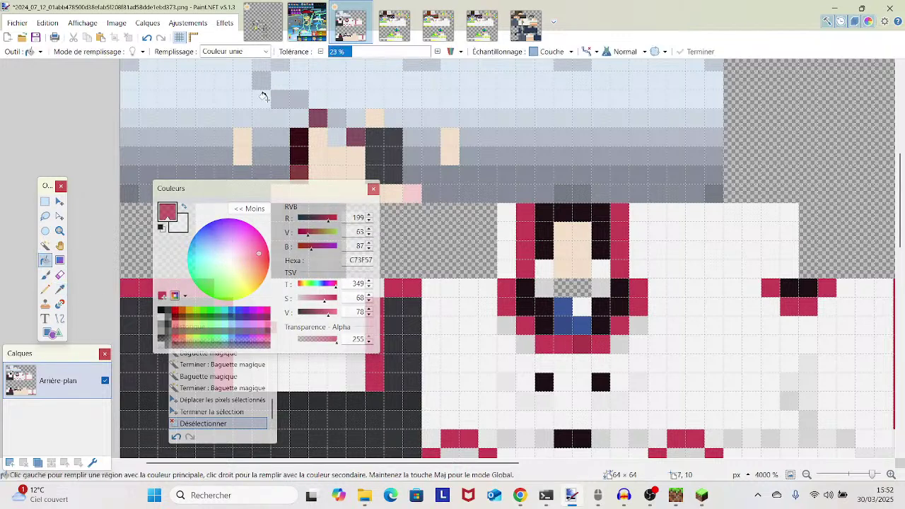
pyautogui.click(263, 24)
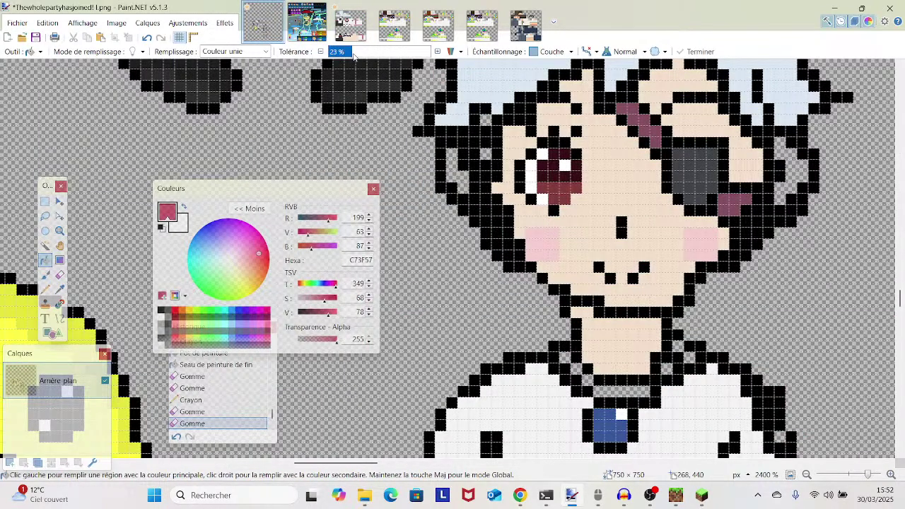
pyautogui.click(350, 25)
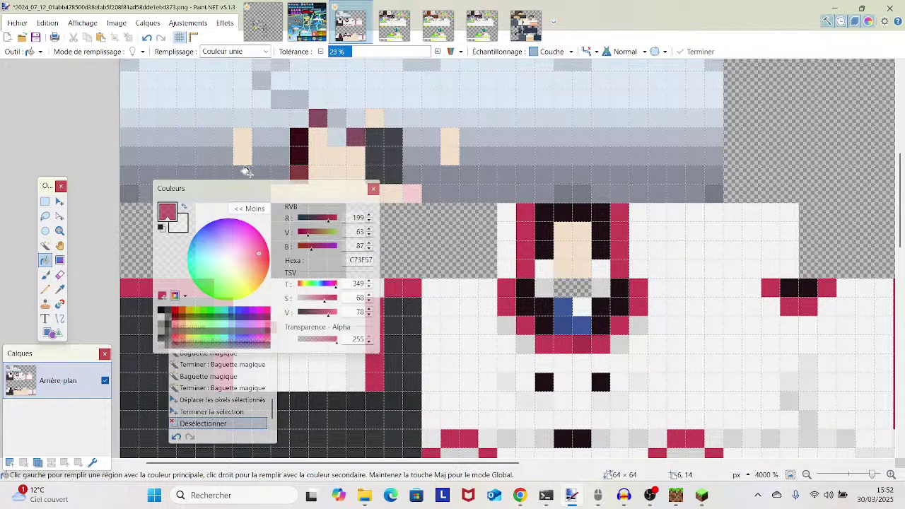
# - Sample light grey D4D4D4 from the skin texture's collar and fill the empty cells of his necklace band with it
pyautogui.click(59, 289)
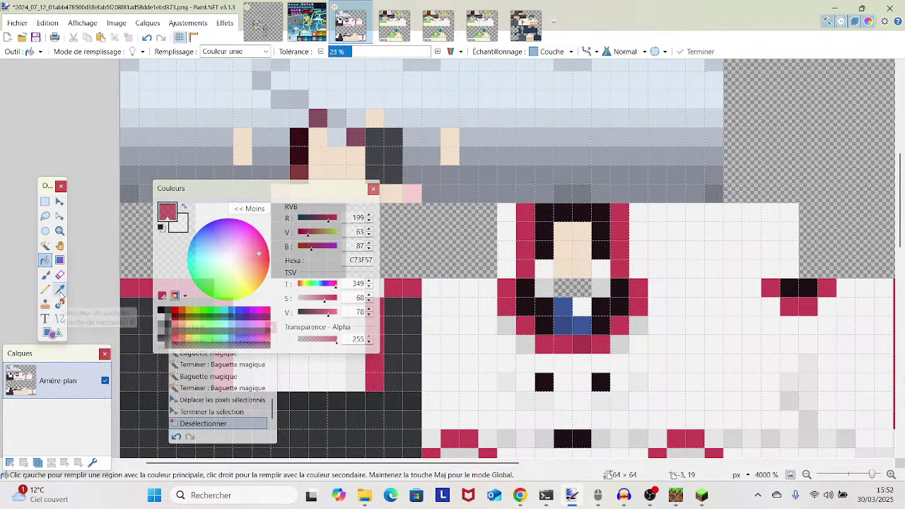
pyautogui.click(544, 288)
pyautogui.click(45, 260)
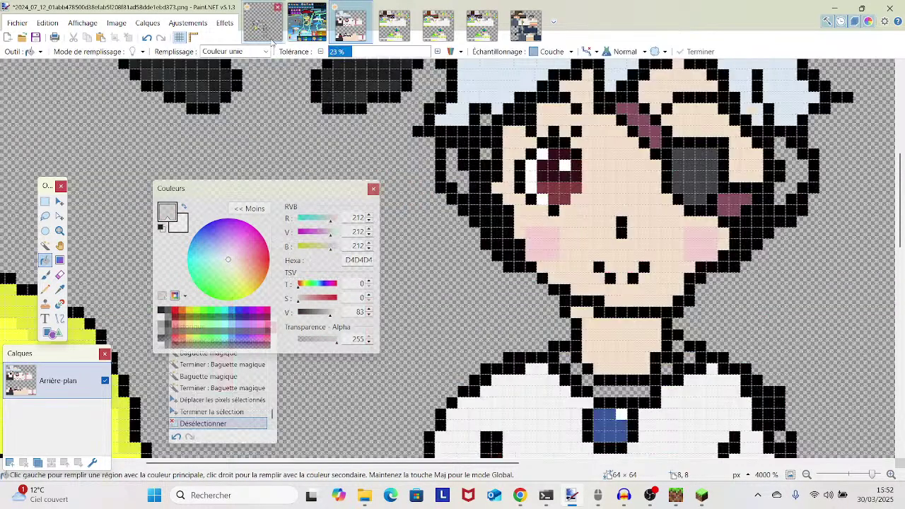
pyautogui.click(272, 40)
pyautogui.click(605, 392)
pyautogui.click(587, 380)
pyautogui.click(577, 370)
pyautogui.click(565, 357)
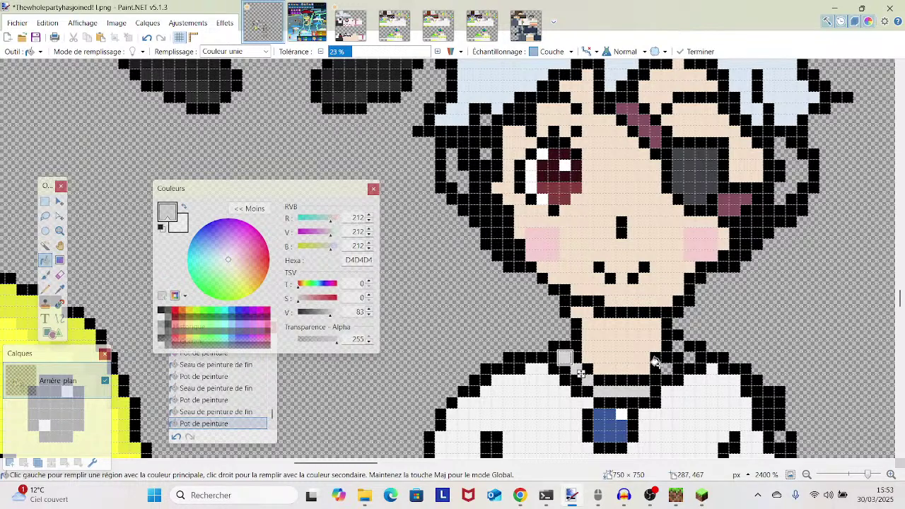
pyautogui.click(666, 368)
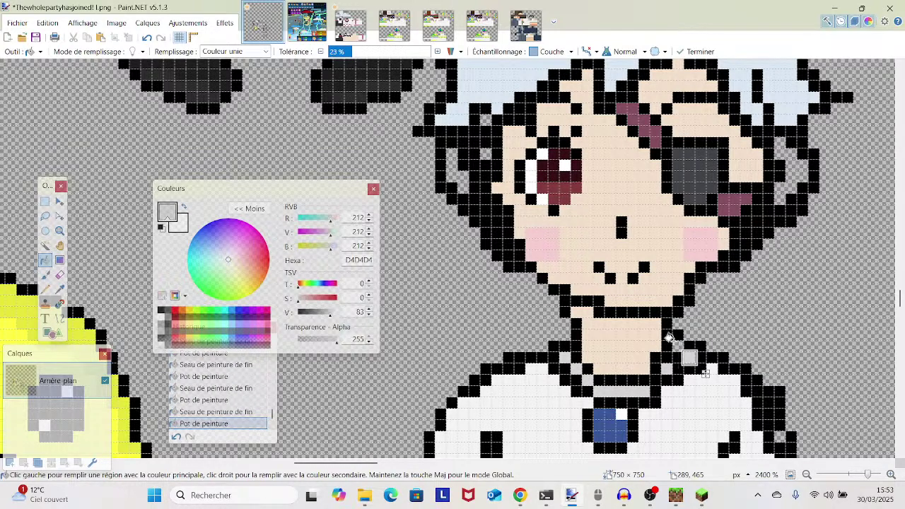
# - Select the blue pendant with its black outline, shift it one pixel to the right, and deselect it
pyautogui.click(59, 304)
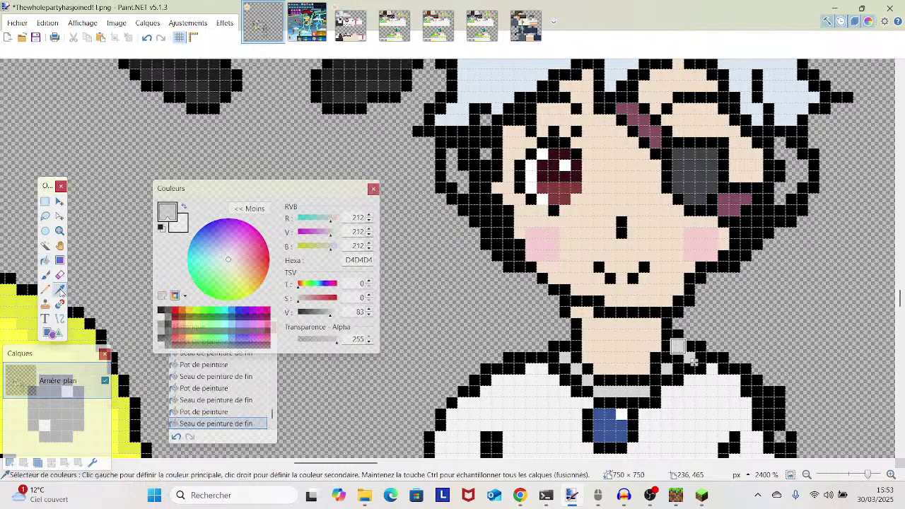
pyautogui.scroll(-3, 663, 415)
pyautogui.scroll(2, 666, 414)
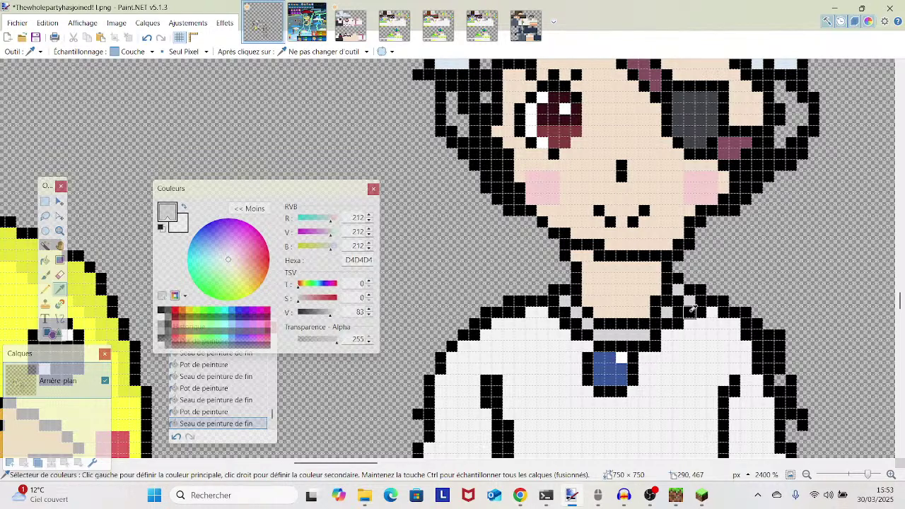
pyautogui.scroll(-2, 697, 309)
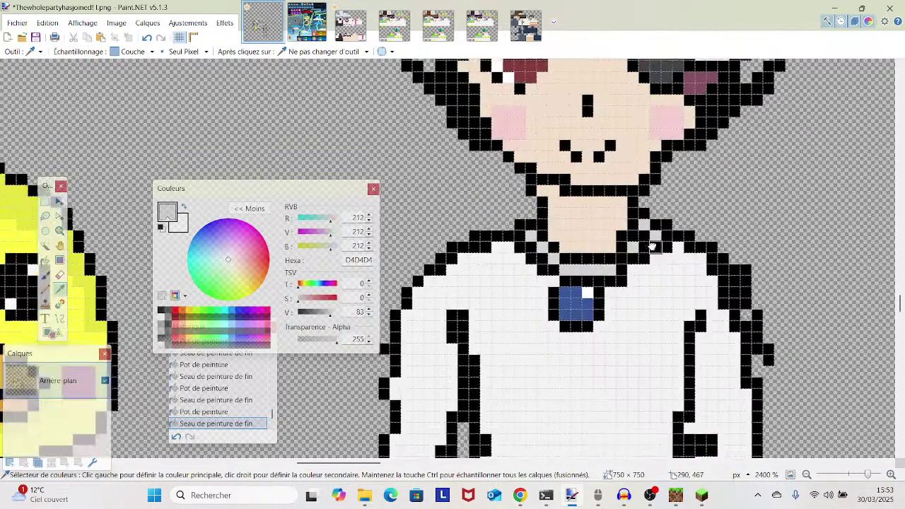
pyautogui.click(46, 201)
pyautogui.moveTo(555, 290); pyautogui.dragTo(630, 344)
pyautogui.click(63, 206)
pyautogui.hotkey('ctrl', 'd')
# - Sample shirt white F2F2F2 and pencil over the leftover black pixels on the pendant's left side
pyautogui.click(59, 289)
pyautogui.click(599, 381)
pyautogui.click(44, 289)
pyautogui.moveTo(552, 327); pyautogui.dragTo(553, 281)
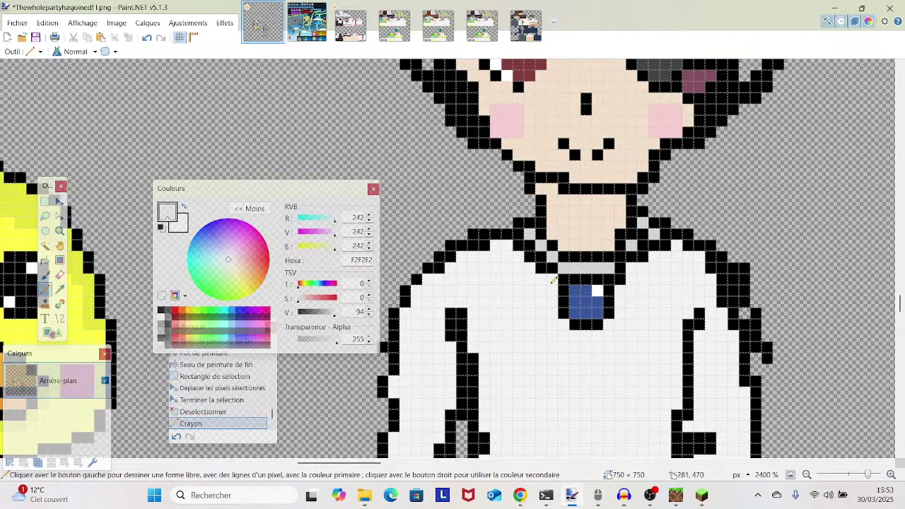
# - Paint shirt white F2F2F2 over the excess black and empty pixels inside the outline of the boy's right-hand shoulder with a 1-pixel brush
pyautogui.moveTo(868, 475)
pyautogui.mouseDown()
pyautogui.moveTo(855, 478)
pyautogui.moveTo(869, 476)
pyautogui.mouseUp()
pyautogui.moveTo(658, 251); pyautogui.dragTo(559, 222)
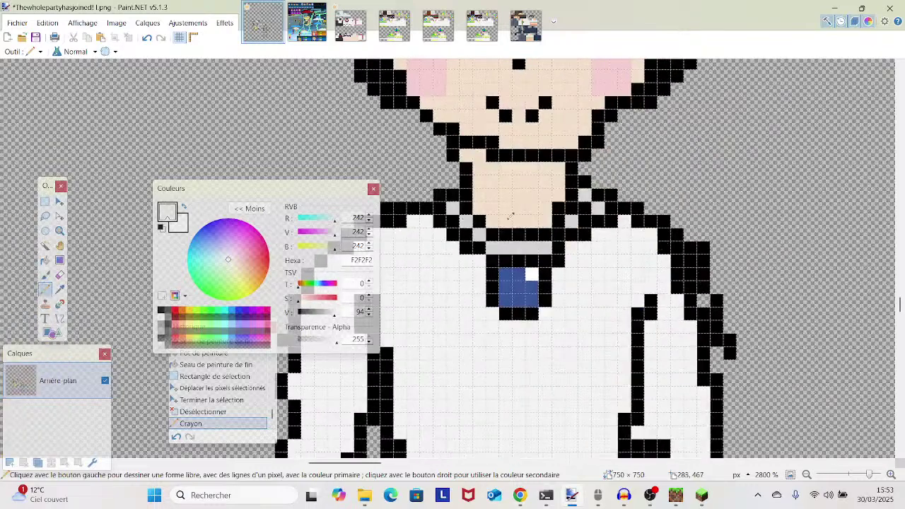
pyautogui.moveTo(871, 477)
pyautogui.mouseDown()
pyautogui.moveTo(860, 477)
pyautogui.moveTo(876, 474)
pyautogui.moveTo(866, 471)
pyautogui.mouseUp()
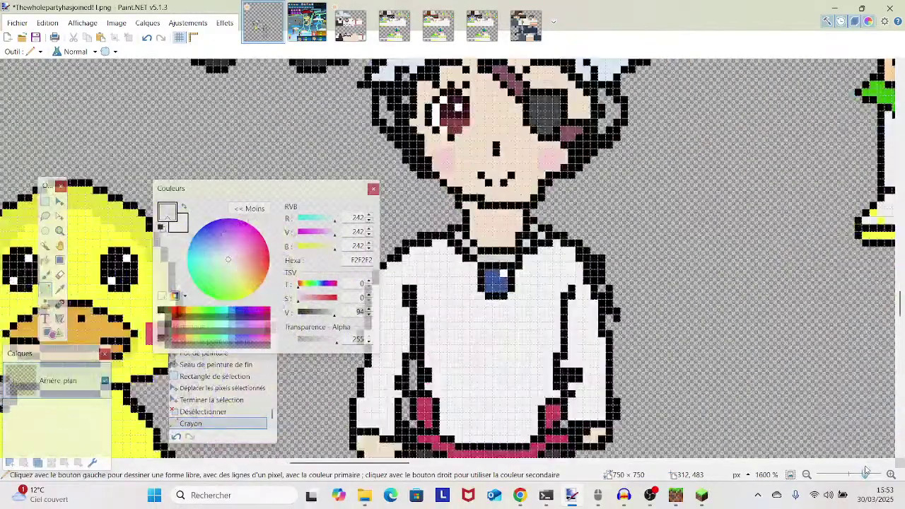
pyautogui.moveTo(740, 324); pyautogui.dragTo(644, 298)
pyautogui.moveTo(866, 475); pyautogui.dragTo(872, 475)
pyautogui.moveTo(697, 304); pyautogui.dragTo(717, 250)
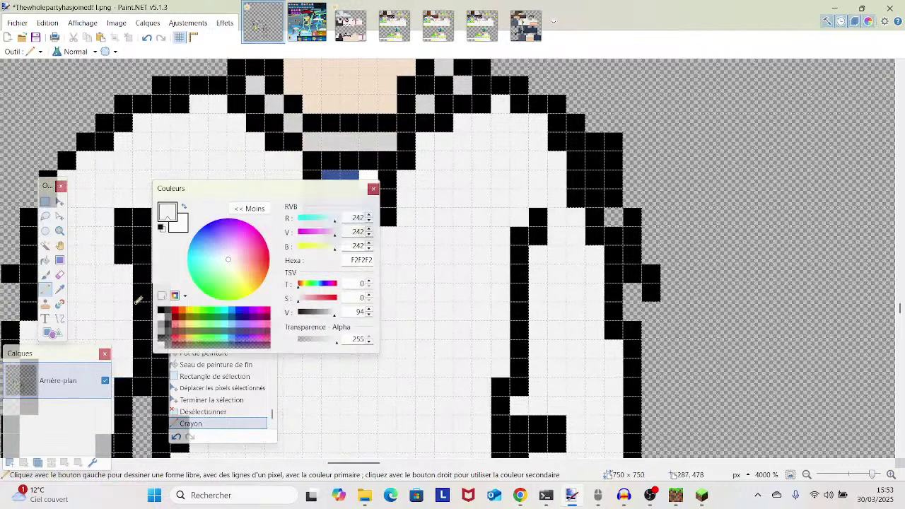
pyautogui.click(60, 275)
pyautogui.click(61, 288)
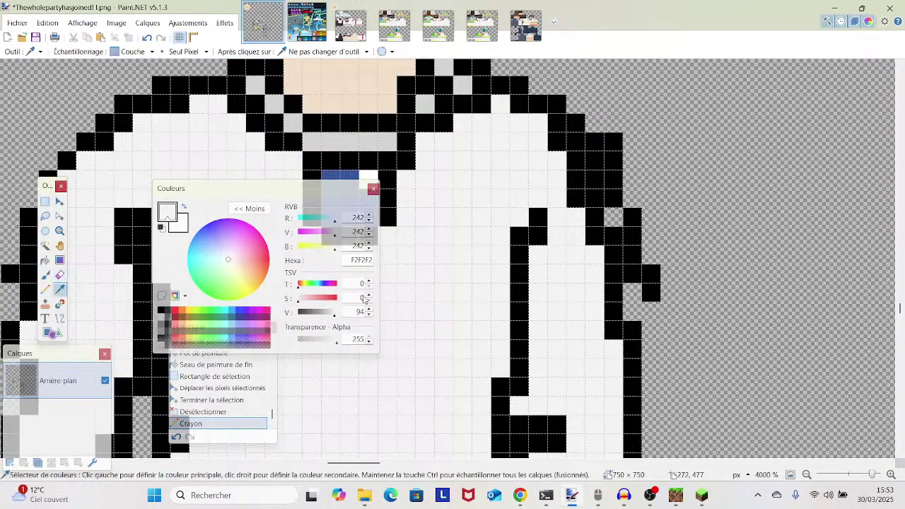
pyautogui.click(45, 275)
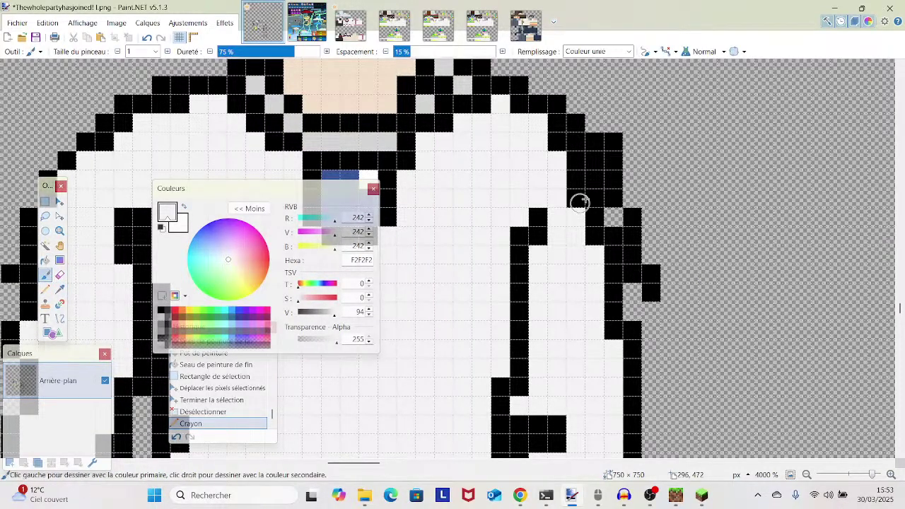
pyautogui.moveTo(580, 151)
pyautogui.mouseDown()
pyautogui.moveTo(595, 184)
pyautogui.moveTo(594, 174)
pyautogui.moveTo(593, 228)
pyautogui.mouseUp()
pyautogui.moveTo(578, 178); pyautogui.dragTo(589, 246)
pyautogui.click(608, 233)
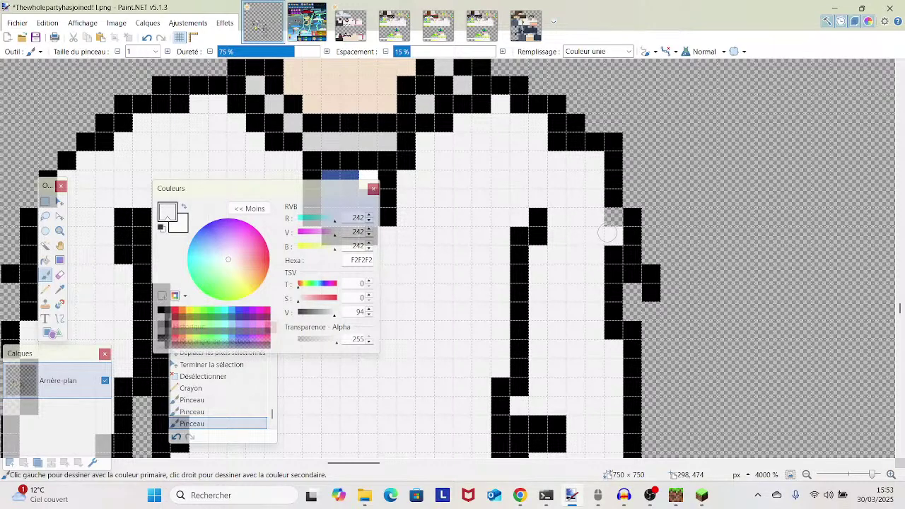
pyautogui.click(606, 215)
# - Sample black 000000 and pencil the outer outline of the right-hand sleeve further down to close its gap
pyautogui.click(60, 288)
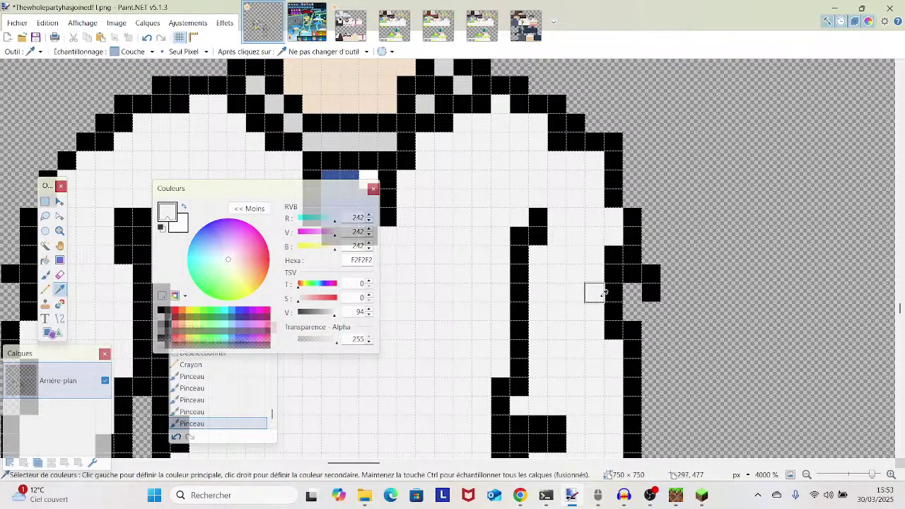
pyautogui.click(651, 292)
pyautogui.scroll(-3, 661, 282)
pyautogui.scroll(2, 662, 283)
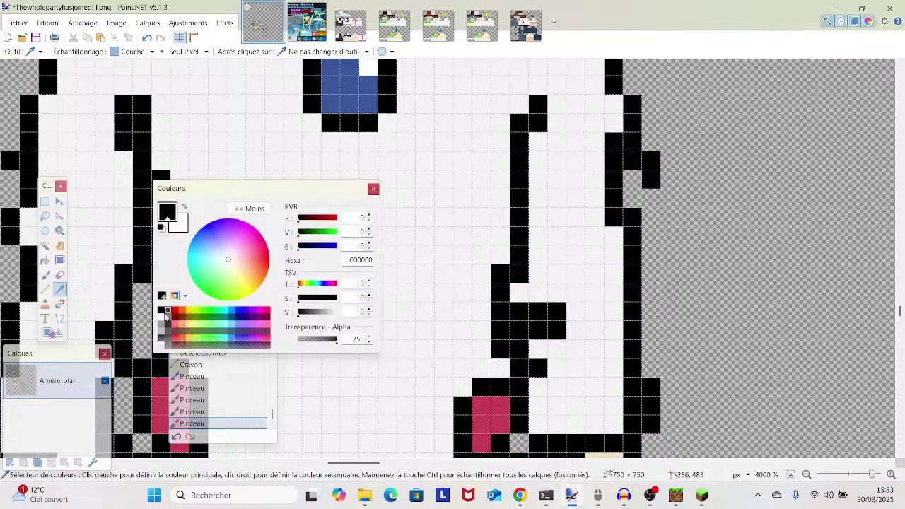
pyautogui.click(44, 289)
pyautogui.moveTo(657, 204); pyautogui.dragTo(651, 239)
# - Sample shirt white F2F2F2 and pencil over the inner black and empty pixels behind the sleeve's new outer outline
pyautogui.scroll(4, 651, 239)
pyautogui.click(61, 290)
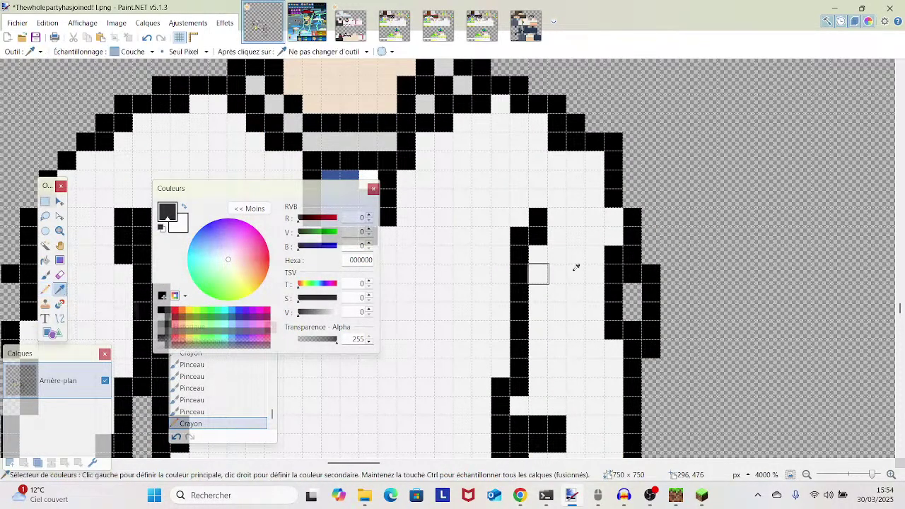
pyautogui.click(576, 273)
pyautogui.click(45, 289)
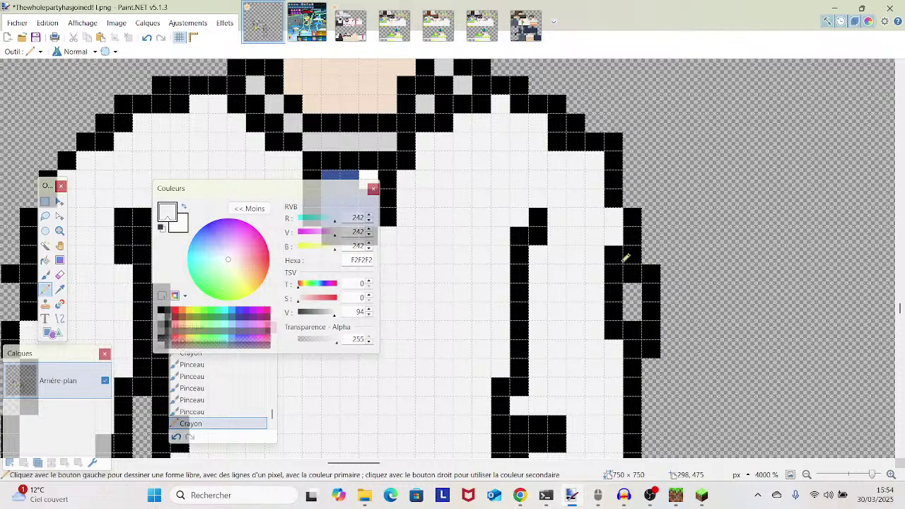
pyautogui.moveTo(625, 258)
pyautogui.mouseDown()
pyautogui.moveTo(625, 332)
pyautogui.moveTo(611, 300)
pyautogui.moveTo(617, 283)
pyautogui.mouseUp()
pyautogui.moveTo(640, 333); pyautogui.dragTo(635, 349)
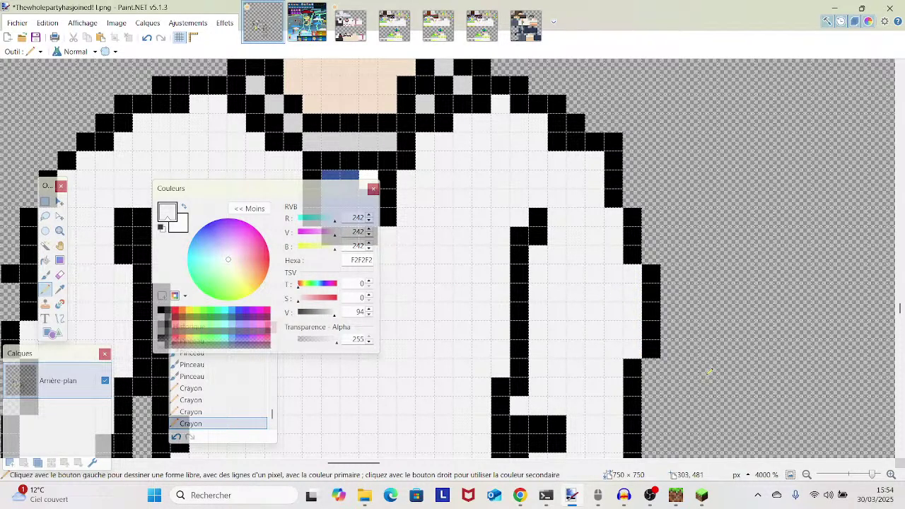
pyautogui.scroll(-3, 707, 372)
pyautogui.moveTo(870, 476); pyautogui.dragTo(859, 476)
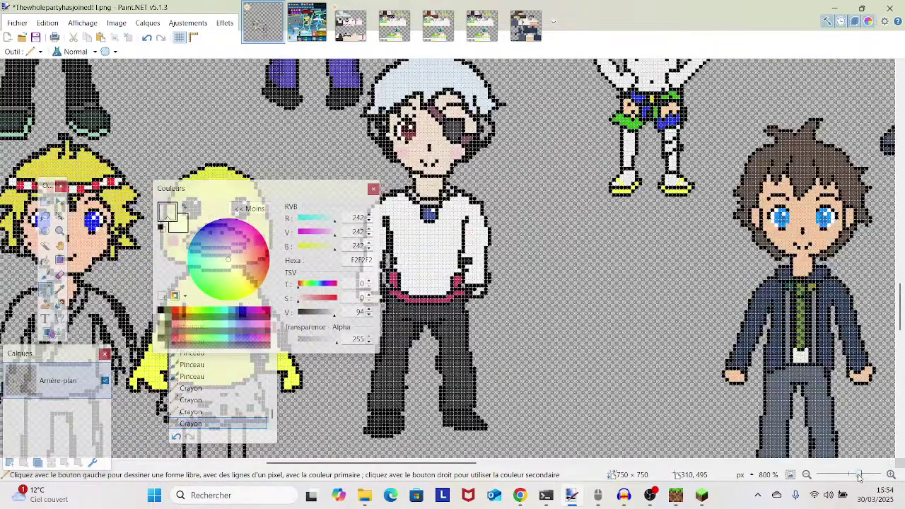
pyautogui.moveTo(859, 478); pyautogui.dragTo(852, 474)
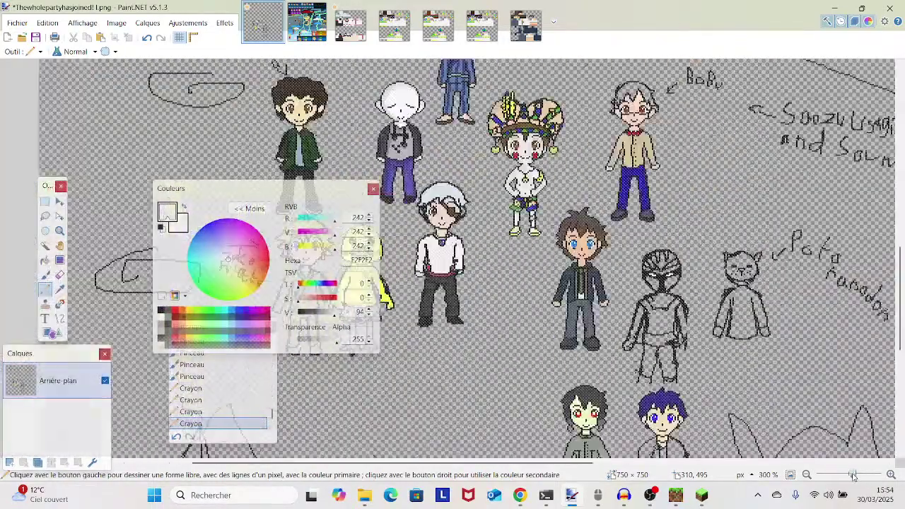
pyautogui.moveTo(647, 311); pyautogui.dragTo(678, 382)
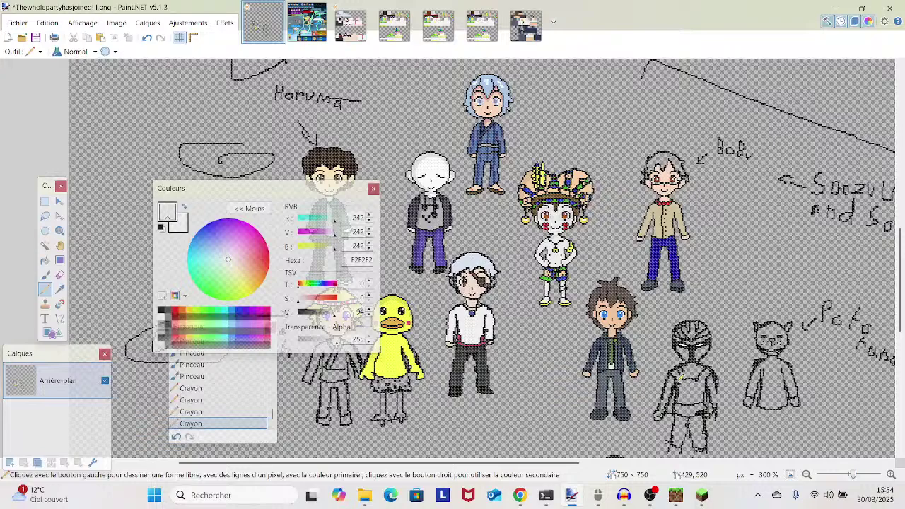
# - Examine the red sleeve stripes on the white-haired boy's skin texture, and return to the party drawing
pyautogui.scroll(2, 481, 262)
pyautogui.moveTo(677, 378); pyautogui.dragTo(707, 356)
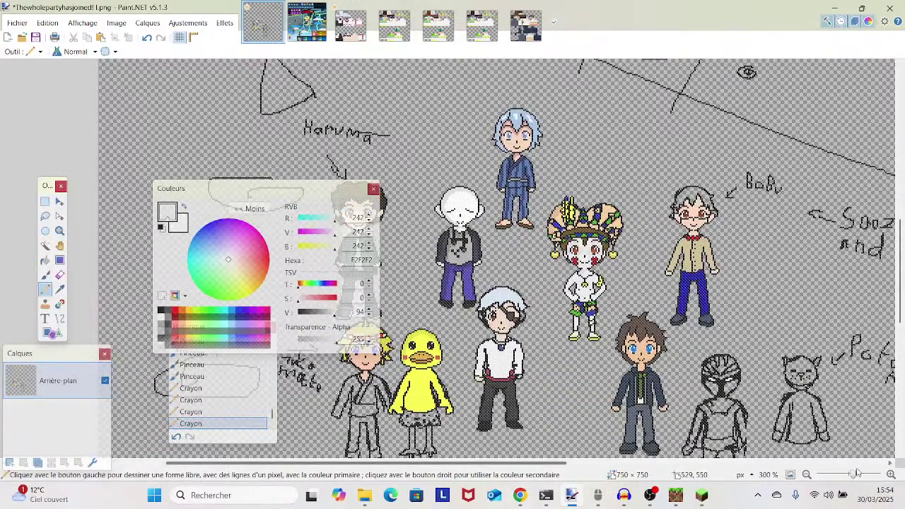
pyautogui.moveTo(854, 474); pyautogui.dragTo(861, 474)
pyautogui.scroll(-5, 748, 353)
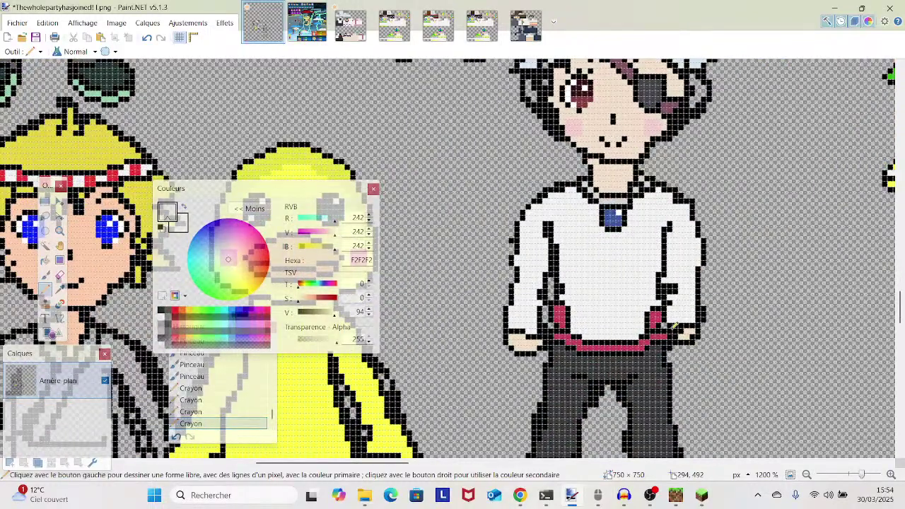
pyautogui.moveTo(861, 475); pyautogui.dragTo(866, 475)
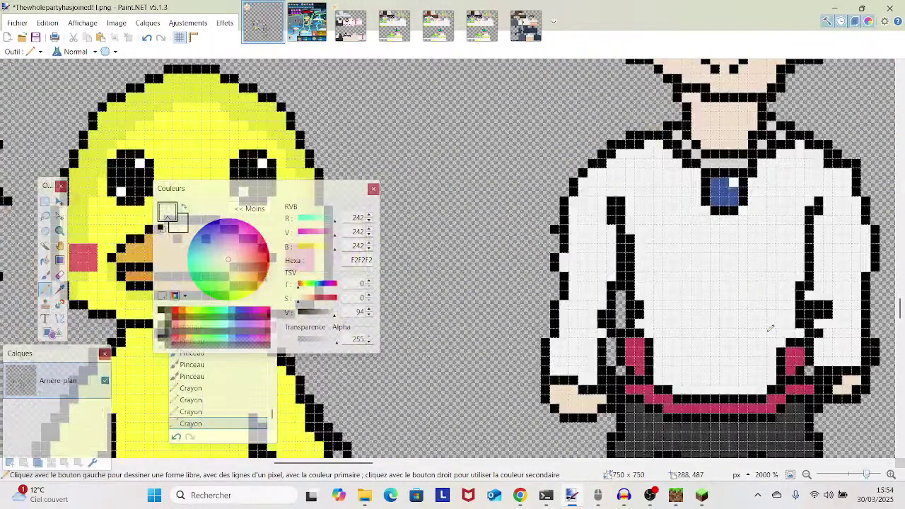
pyautogui.moveTo(771, 329); pyautogui.dragTo(657, 335)
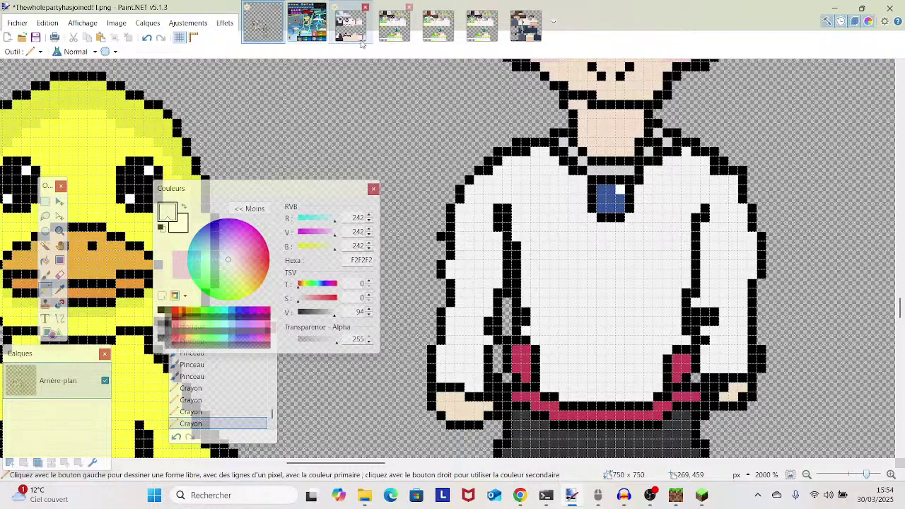
pyautogui.click(350, 23)
pyautogui.hscroll(5, 373, 118)
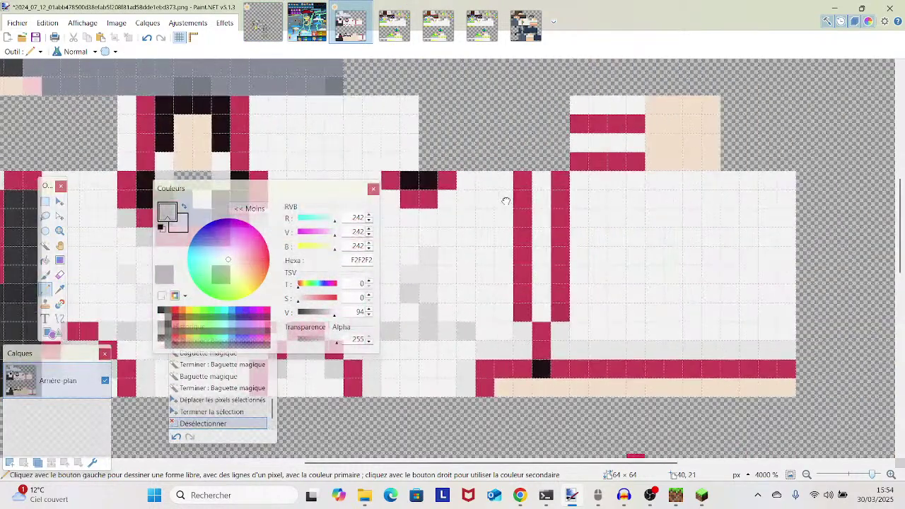
pyautogui.click(263, 23)
# - Sample black 000000 and pencil an inner line along the boy's left-hand sleeve from shoulder to cuff to outline a stripe
pyautogui.press('k')
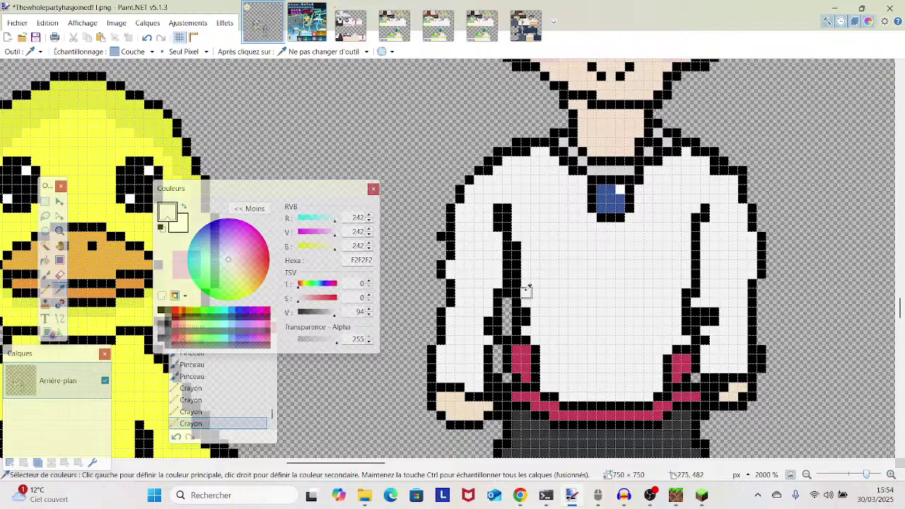
pyautogui.click(515, 304)
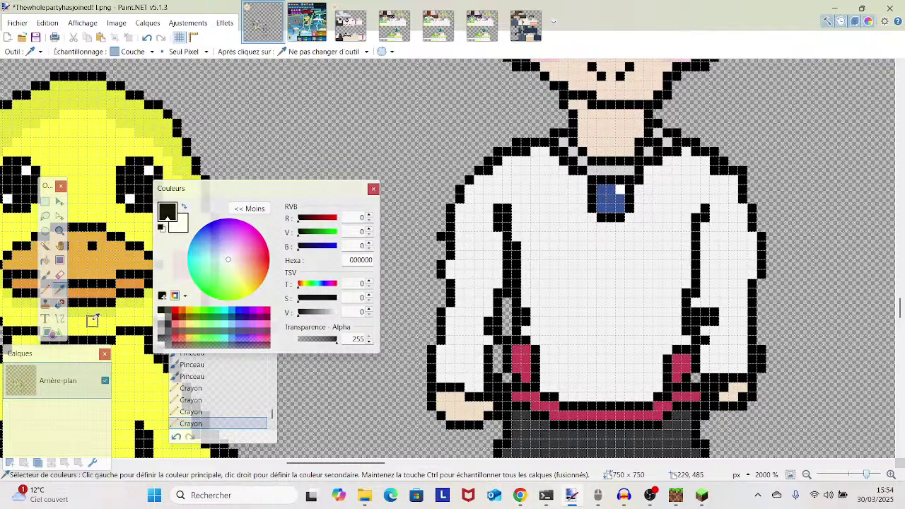
pyautogui.click(45, 288)
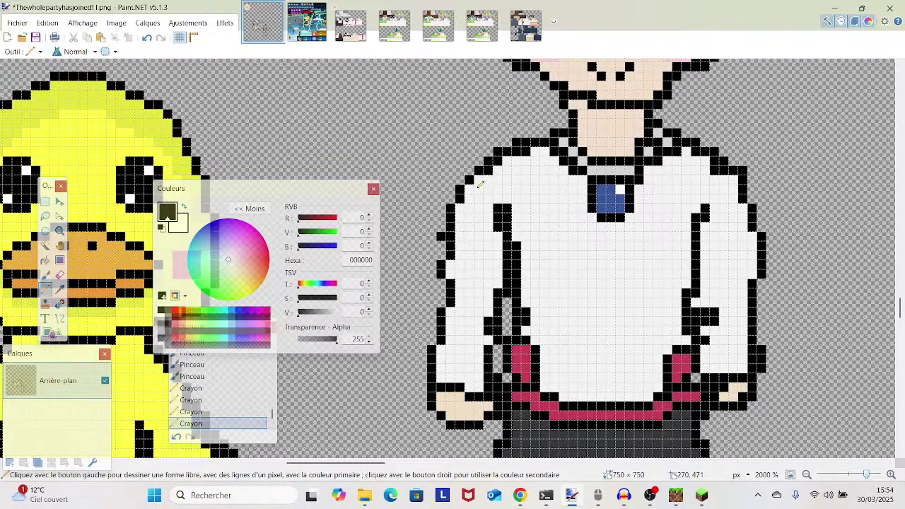
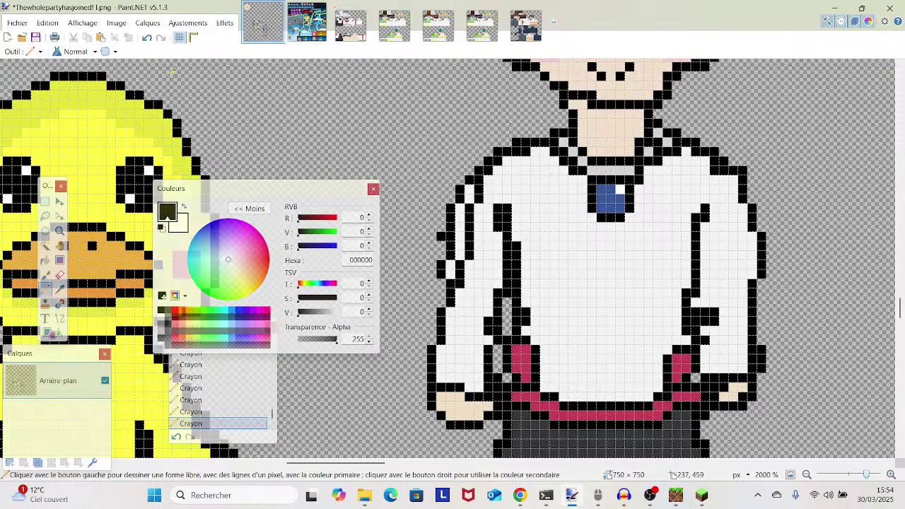
pyautogui.hotkey('ctrl', 'z')
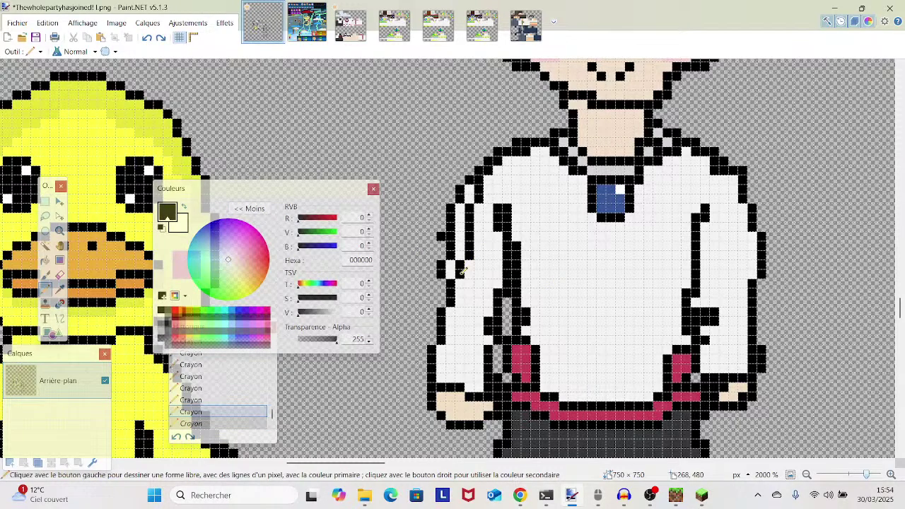
pyautogui.hotkey('ctrl', 'y')
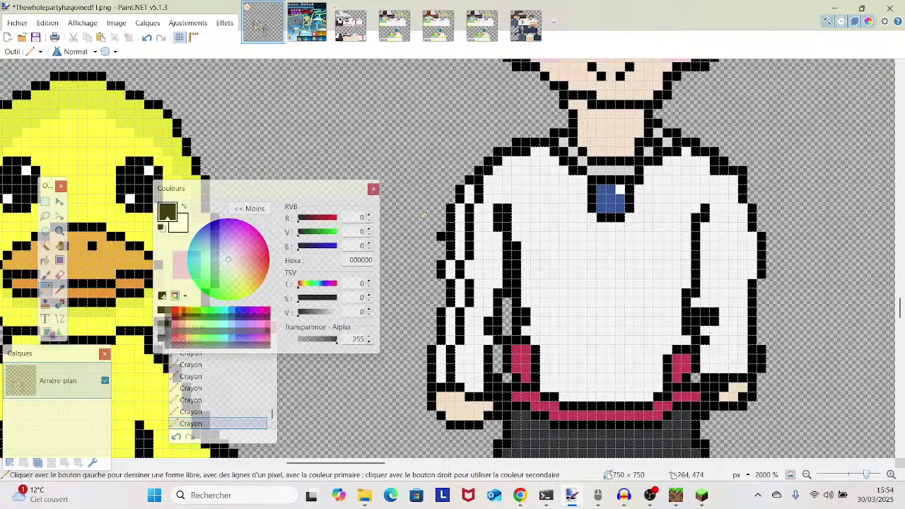
# - Sample the red C73F57 from the shirt hem and fill every section of the left-hand sleeve's stripe with it
pyautogui.press('k')
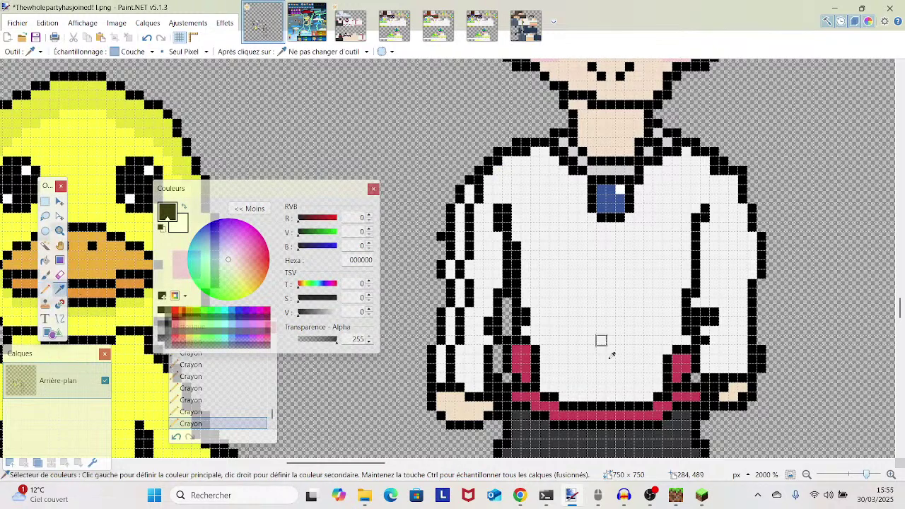
pyautogui.click(613, 416)
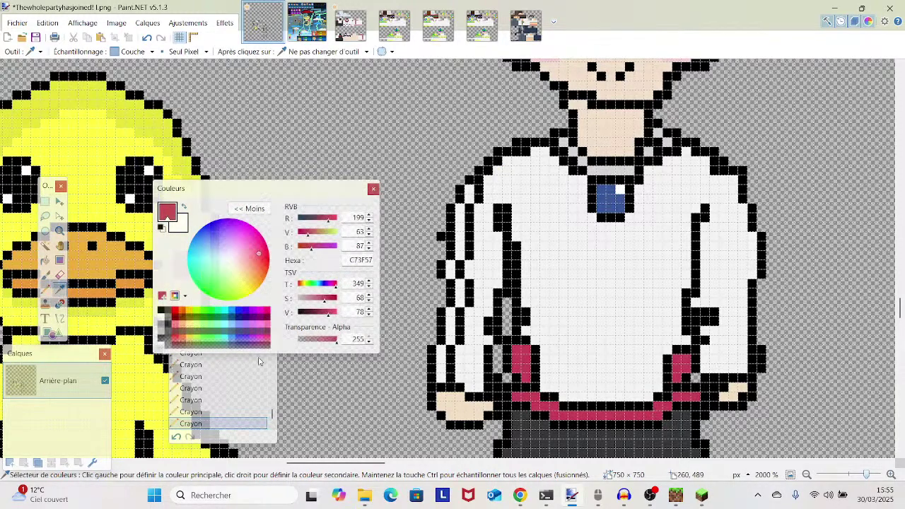
pyautogui.click(44, 260)
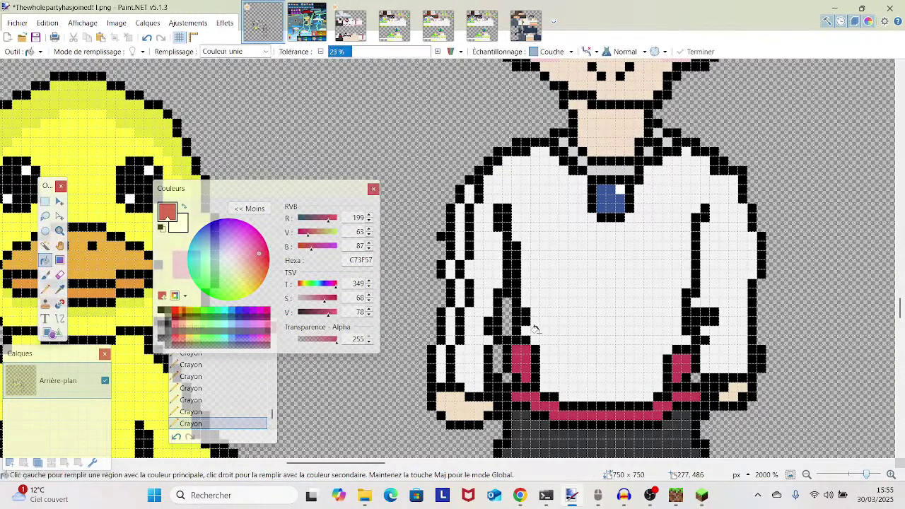
pyautogui.click(438, 364)
pyautogui.click(439, 361)
pyautogui.click(450, 321)
pyautogui.click(461, 292)
pyautogui.click(450, 272)
pyautogui.click(460, 239)
pyautogui.click(469, 189)
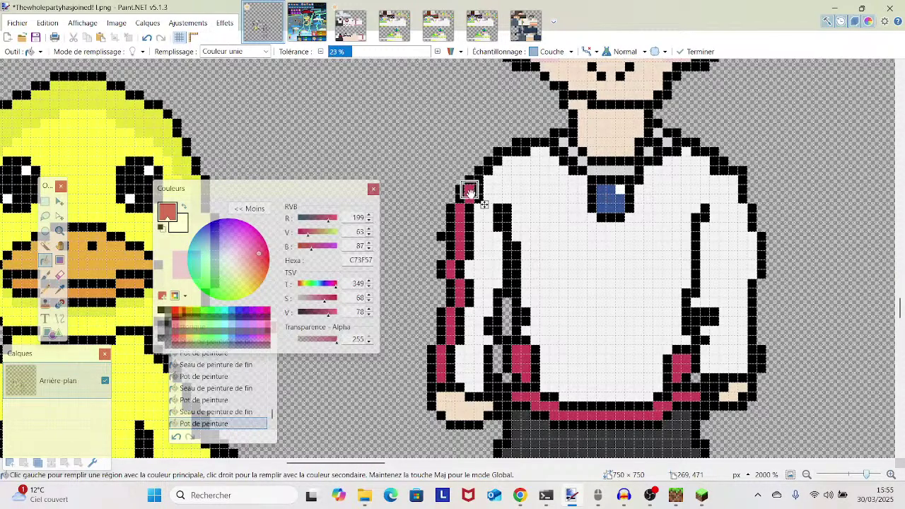
# - Erase the stray black pixel outside the left-hand sleeve's outline with a 1-pixel eraser
pyautogui.click(60, 275)
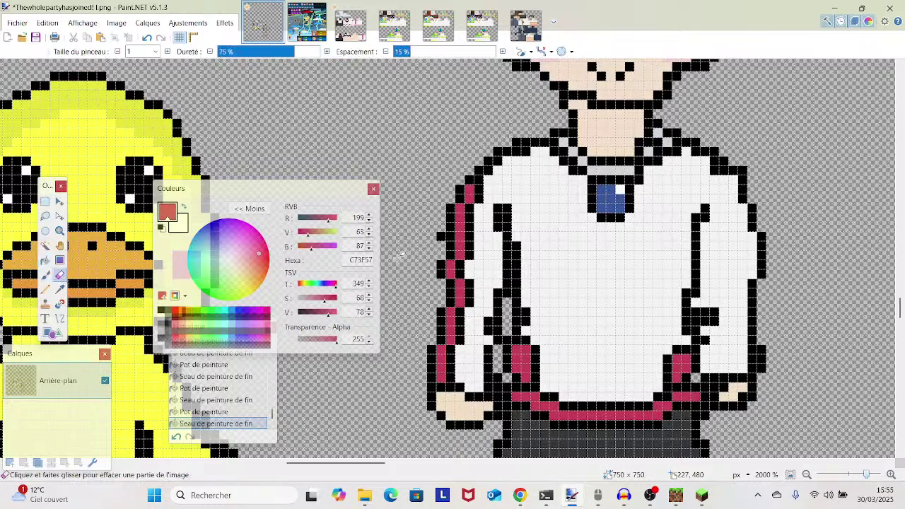
pyautogui.click(439, 237)
pyautogui.moveTo(440, 236)
pyautogui.mouseDown()
pyautogui.moveTo(519, 195)
pyautogui.moveTo(572, 204)
pyautogui.mouseUp()
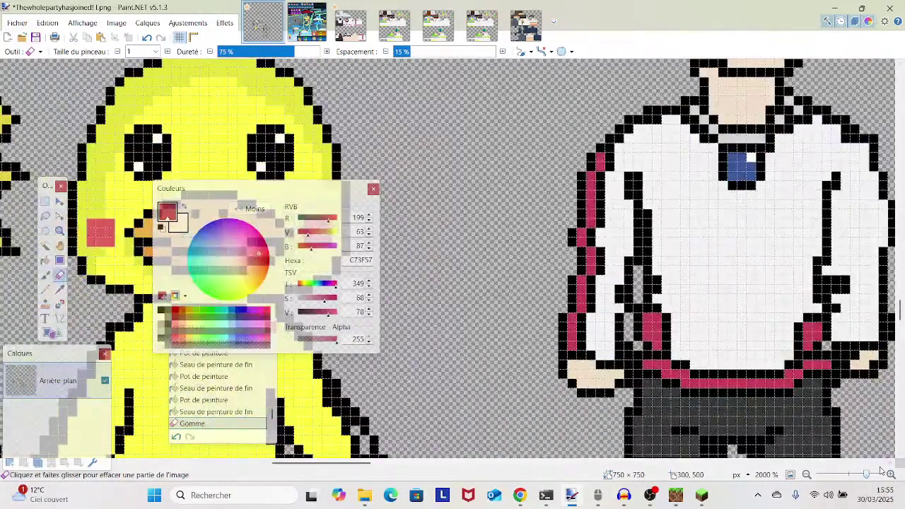
# - Sample shirt white F2F2F2 and pencil over the excess black pixels inside the left-hand shoulder outline and beside the collar
pyautogui.moveTo(868, 474)
pyautogui.mouseDown()
pyautogui.moveTo(853, 475)
pyautogui.moveTo(868, 475)
pyautogui.mouseUp()
pyautogui.moveTo(756, 348); pyautogui.dragTo(584, 364)
pyautogui.moveTo(601, 304); pyautogui.dragTo(575, 329)
pyautogui.moveTo(592, 263); pyautogui.dragTo(516, 299)
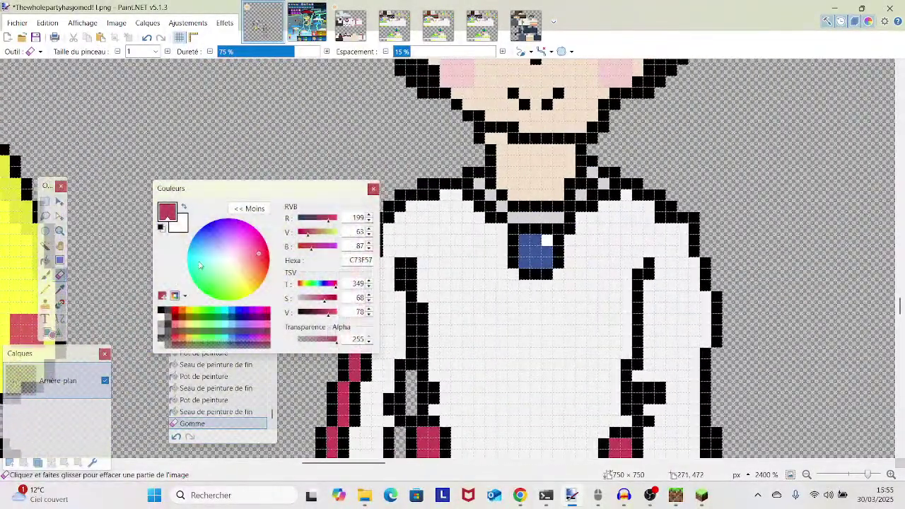
pyautogui.click(531, 290)
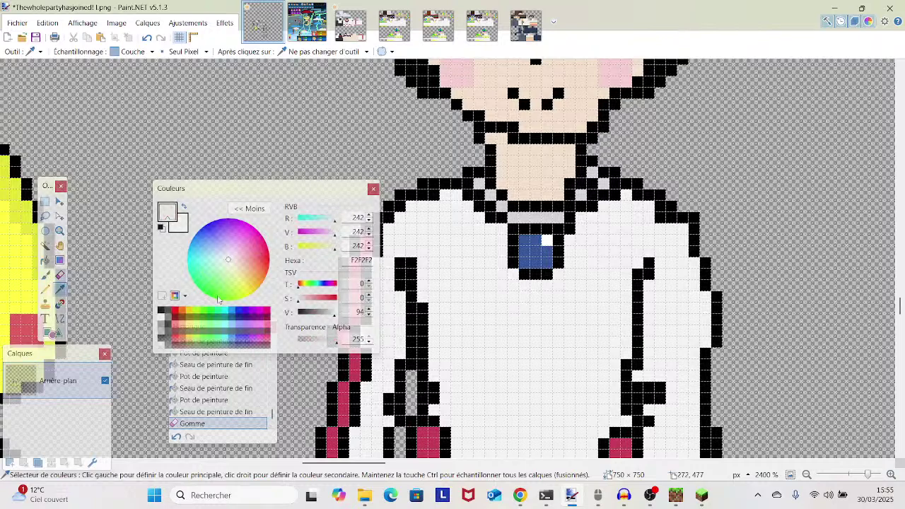
pyautogui.click(44, 290)
pyautogui.moveTo(389, 217); pyautogui.dragTo(445, 207)
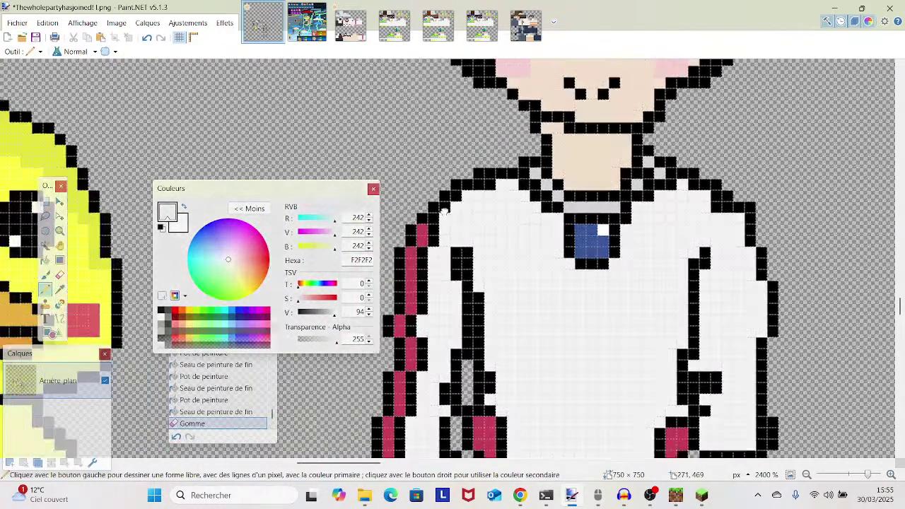
pyautogui.click(445, 207)
pyautogui.click(460, 195)
pyautogui.click(438, 216)
pyautogui.click(485, 182)
pyautogui.click(624, 211)
pyautogui.click(546, 206)
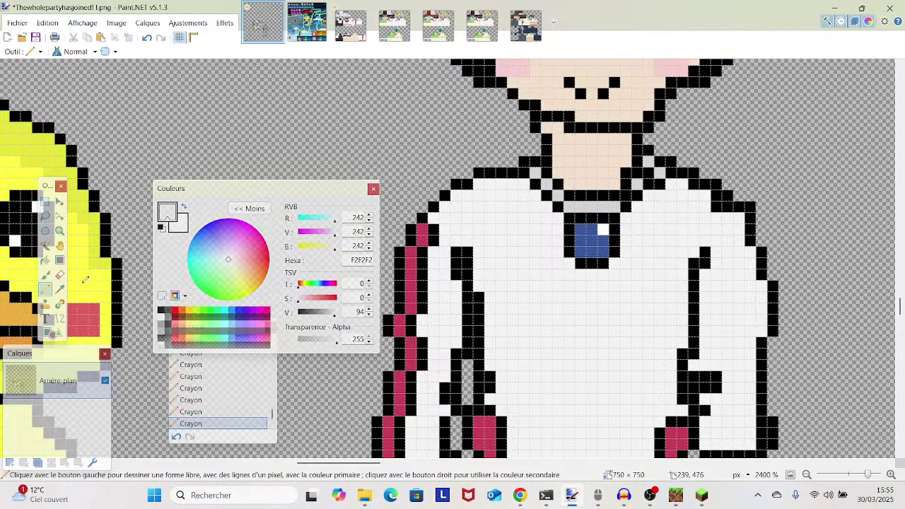
# - Sample skin tone F2DFCB and pencil over the excess black at the base of the neck, undoing the last stroke on the jaw
pyautogui.press('k')
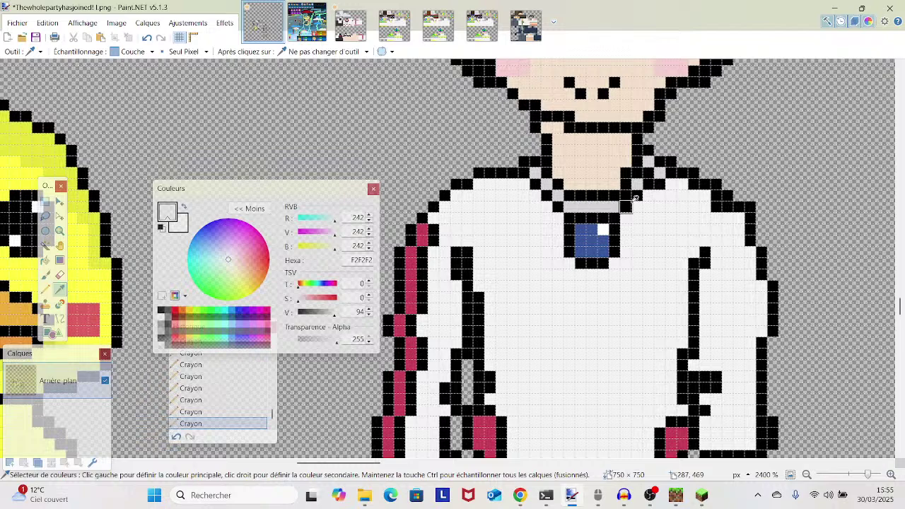
pyautogui.click(607, 167)
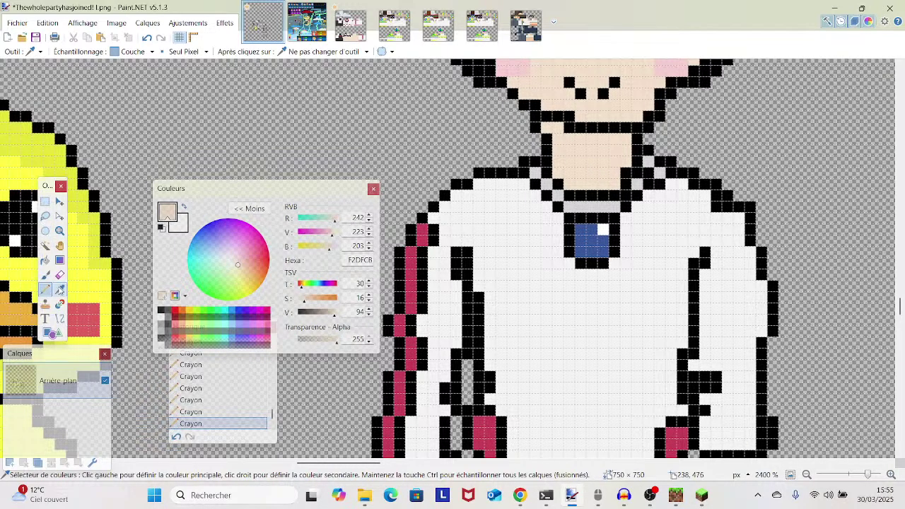
pyautogui.press('p')
pyautogui.moveTo(631, 172); pyautogui.dragTo(567, 312)
pyautogui.moveTo(506, 233); pyautogui.dragTo(579, 385)
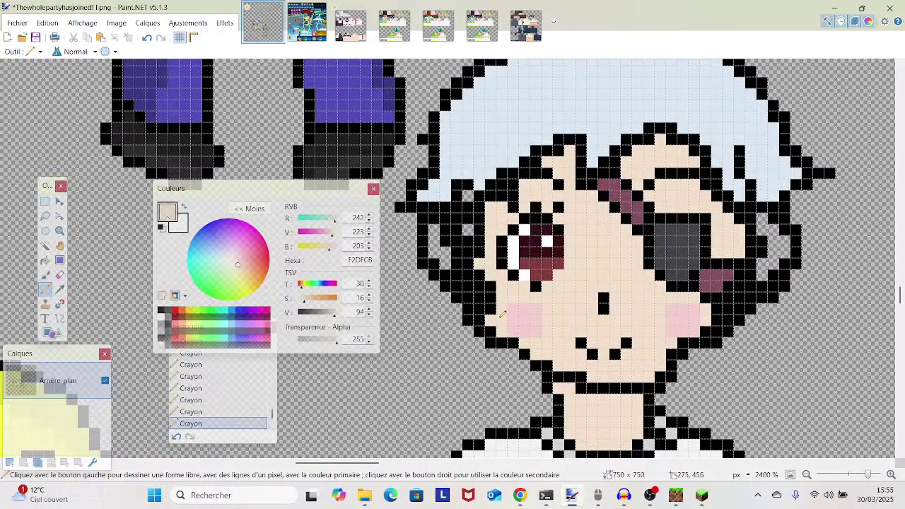
pyautogui.click(147, 38)
# - Erase the excess black pixels outside the jaw and around the lower hair strands on both sides of the boy's face
pyautogui.click(59, 275)
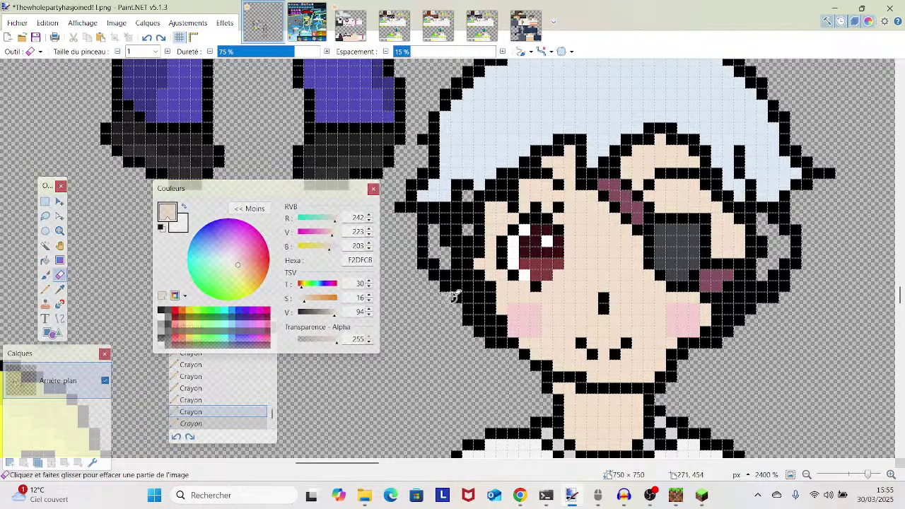
pyautogui.moveTo(488, 332); pyautogui.dragTo(456, 283)
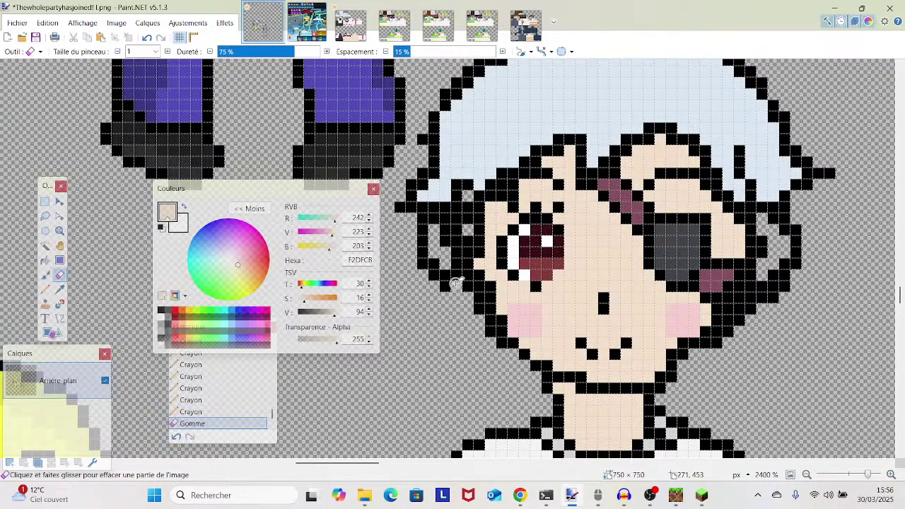
pyautogui.click(454, 287)
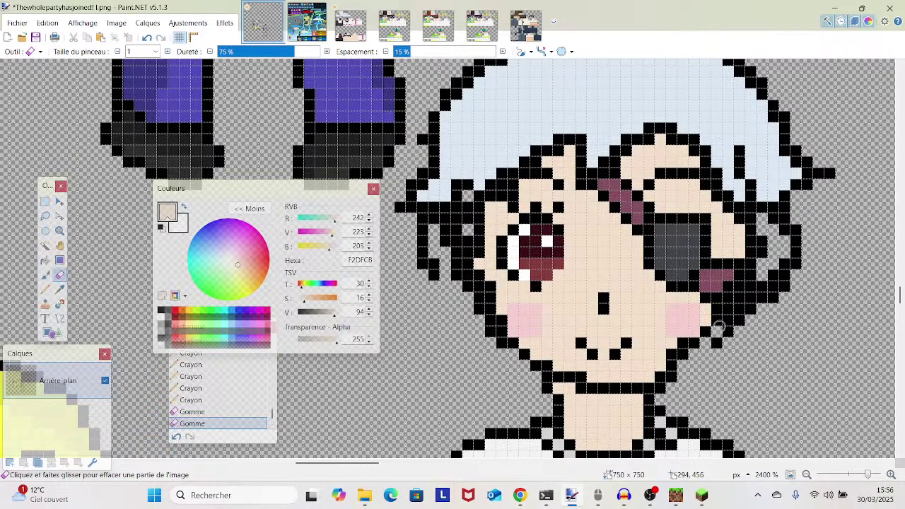
pyautogui.click(745, 288)
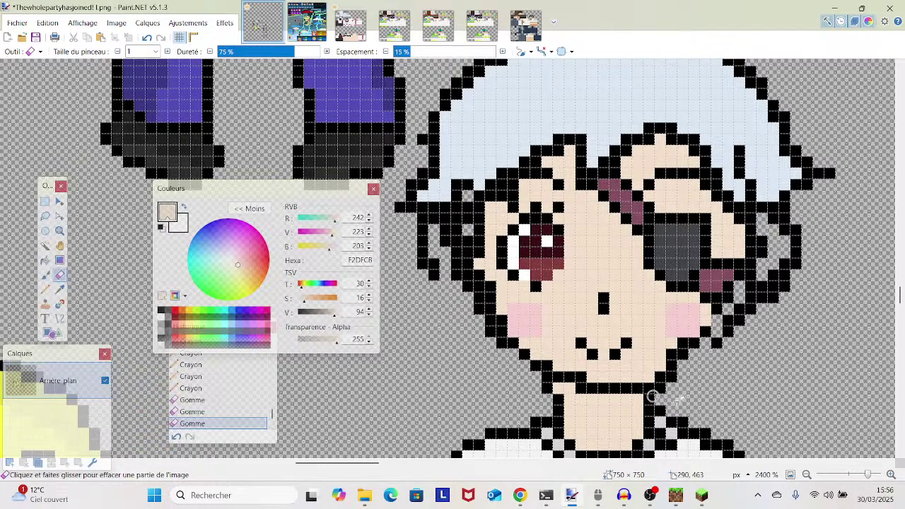
# - Save the party drawing
pyautogui.moveTo(868, 474)
pyautogui.mouseDown()
pyautogui.moveTo(851, 480)
pyautogui.moveTo(860, 474)
pyautogui.mouseUp()
pyautogui.click(17, 23)
pyautogui.click(60, 100)
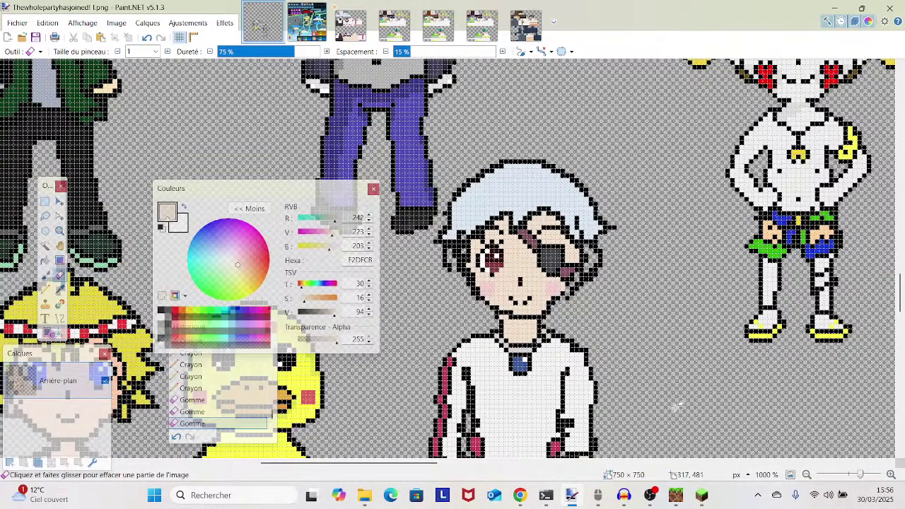
# - Sample black 000000 and pencil in the missing outline pixels at the lower tip of the boy's left-hand hair strand
pyautogui.moveTo(860, 475); pyautogui.dragTo(868, 476)
pyautogui.moveTo(751, 367); pyautogui.dragTo(750, 327)
pyautogui.click(60, 289)
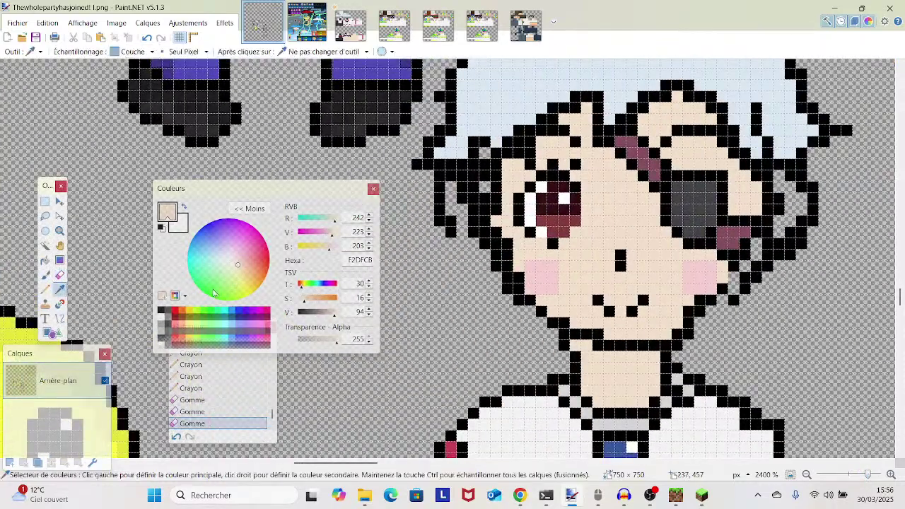
pyautogui.click(504, 249)
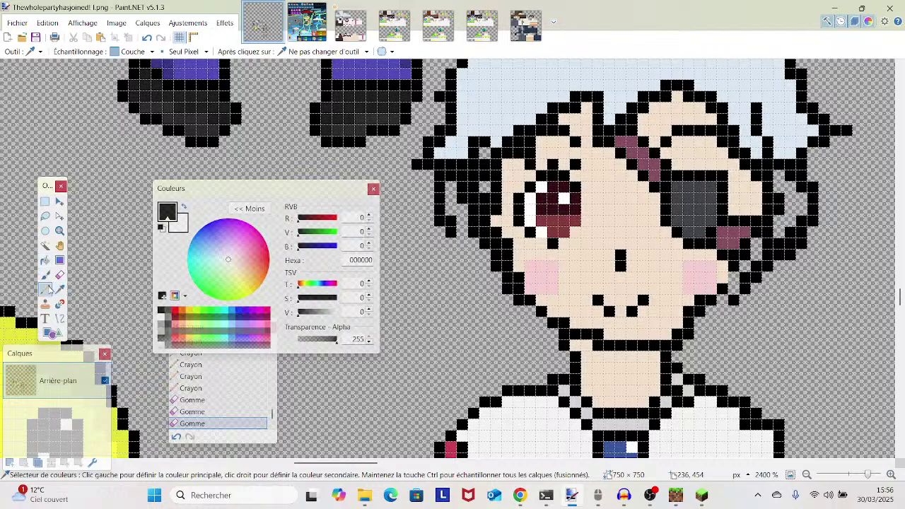
pyautogui.press('p')
pyautogui.click(464, 243)
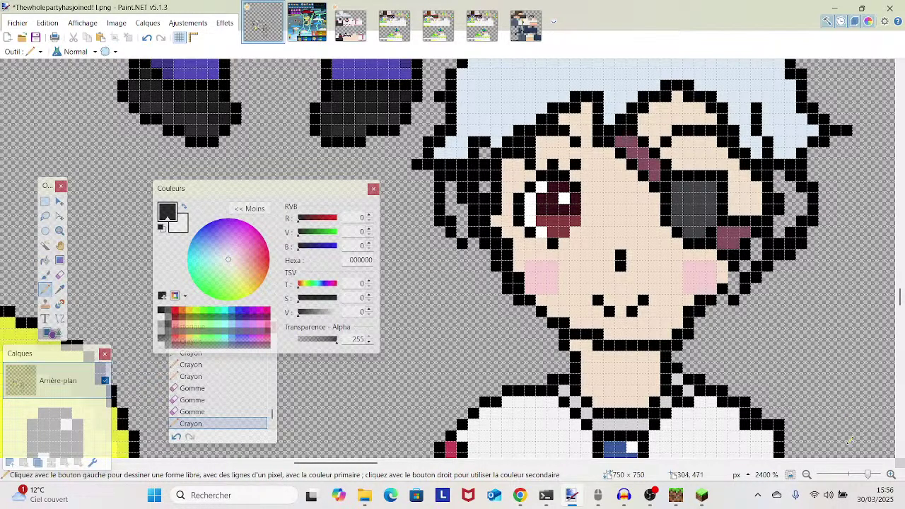
# - Review the white-haired boy alongside the other characters in the group
pyautogui.moveTo(871, 475)
pyautogui.mouseDown()
pyautogui.moveTo(845, 478)
pyautogui.moveTo(856, 479)
pyautogui.mouseUp()
pyautogui.moveTo(700, 281)
pyautogui.mouseDown()
pyautogui.moveTo(677, 364)
pyautogui.moveTo(670, 479)
pyautogui.mouseUp()
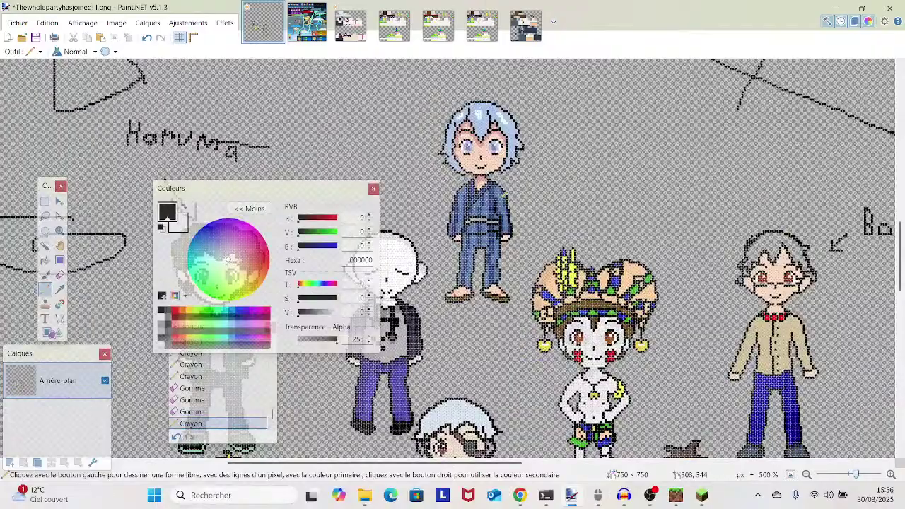
pyautogui.moveTo(854, 475)
pyautogui.mouseDown()
pyautogui.moveTo(845, 476)
pyautogui.moveTo(856, 476)
pyautogui.mouseUp()
pyautogui.moveTo(739, 329); pyautogui.dragTo(681, 216)
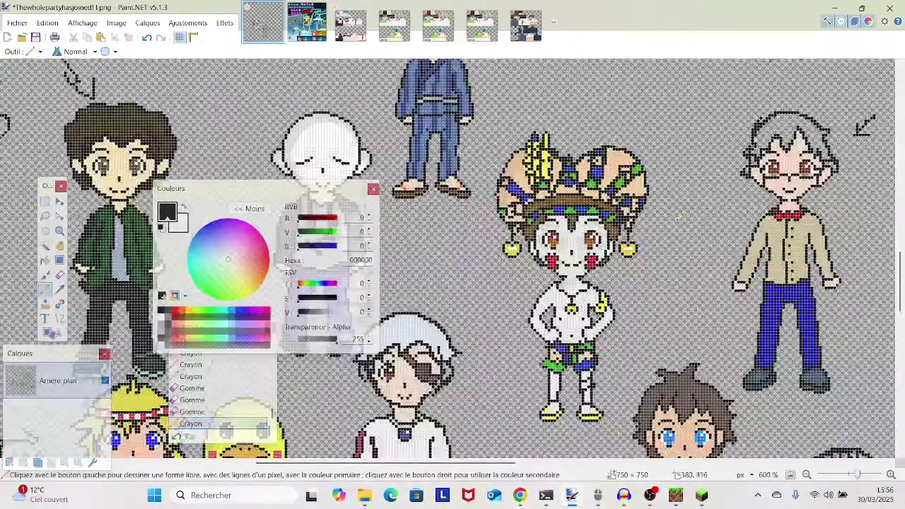
pyautogui.scroll(-5, 679, 218)
pyautogui.scroll(2, 679, 218)
pyautogui.moveTo(602, 206); pyautogui.dragTo(673, 252)
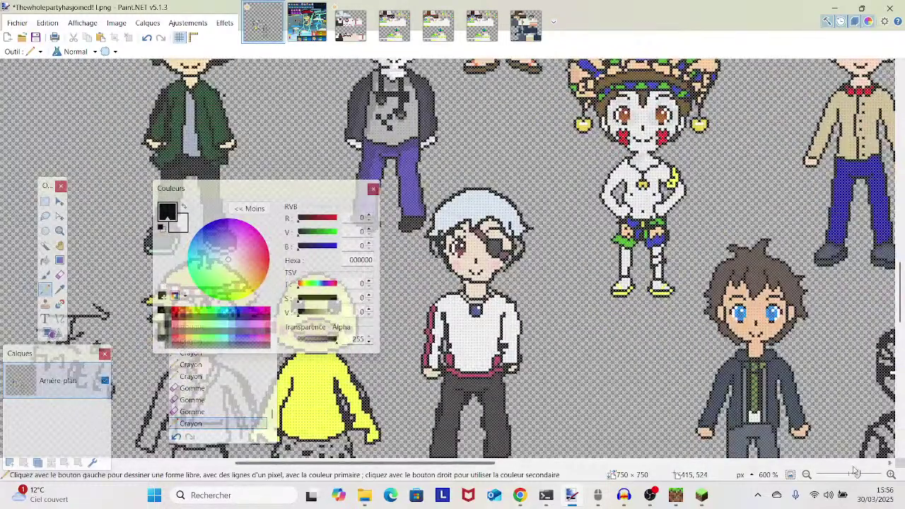
# - Pencil in the missing black outline pixel at the lower end of the boy's left-hand hair strand
pyautogui.moveTo(857, 475); pyautogui.dragTo(864, 479)
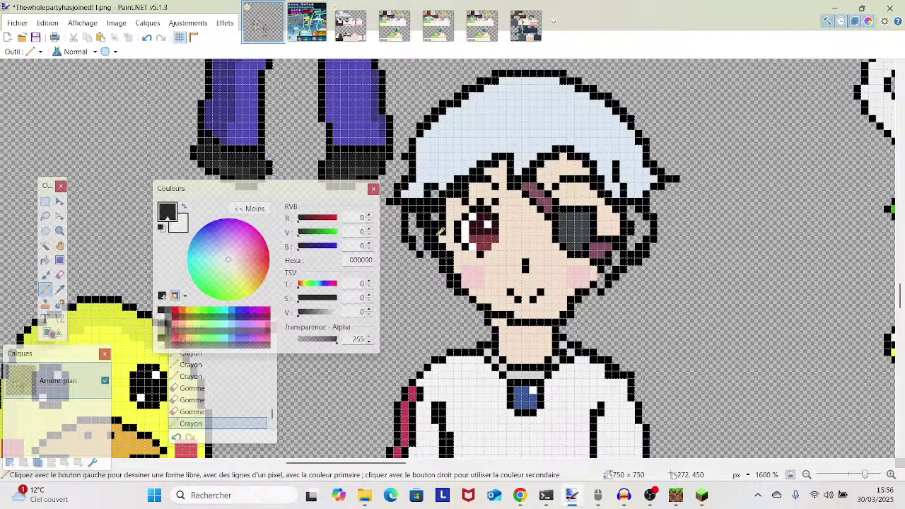
pyautogui.scroll(-2, 440, 232)
pyautogui.scroll(-2, 407, 269)
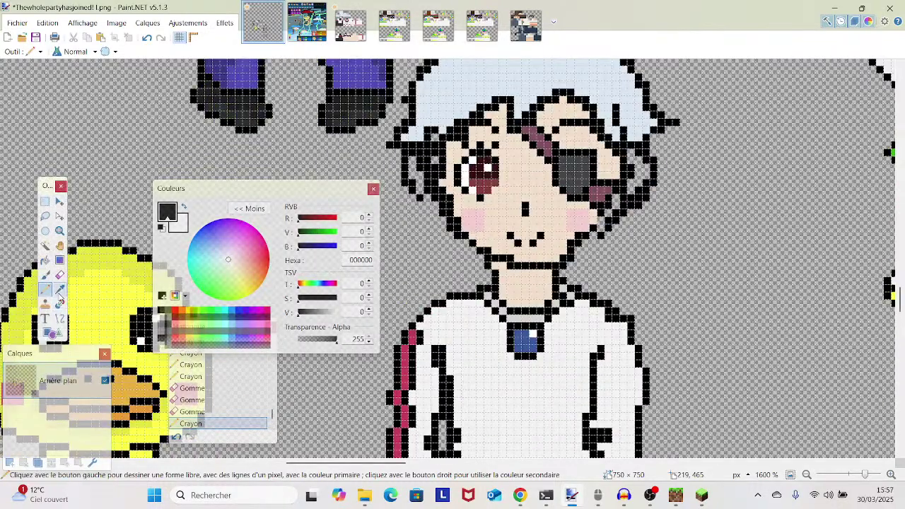
pyautogui.click(59, 290)
pyautogui.moveTo(865, 474); pyautogui.dragTo(872, 475)
pyautogui.scroll(3, 792, 371)
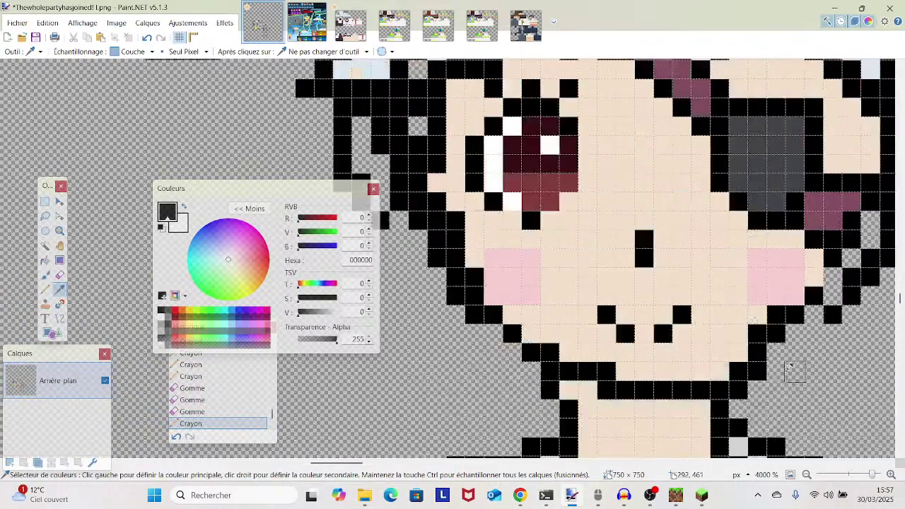
pyautogui.moveTo(686, 331); pyautogui.dragTo(697, 330)
pyautogui.hscroll(-3, 545, 290)
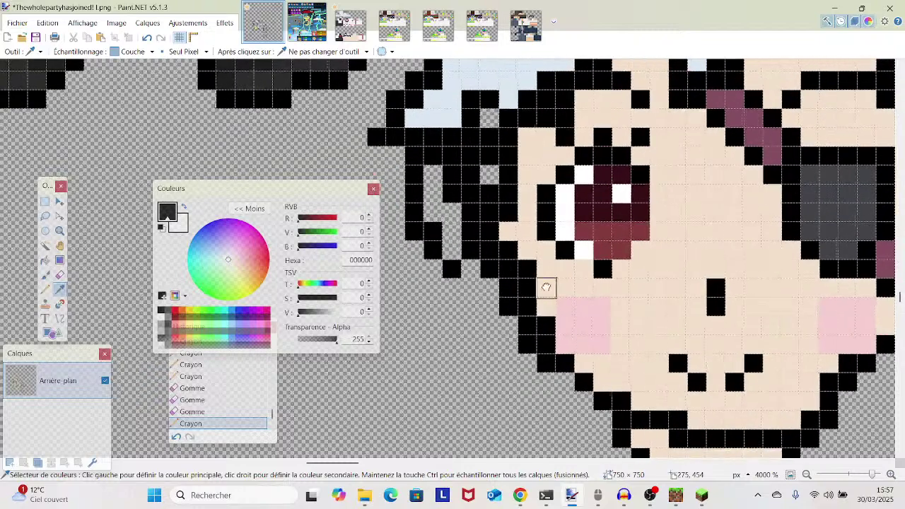
pyautogui.click(45, 289)
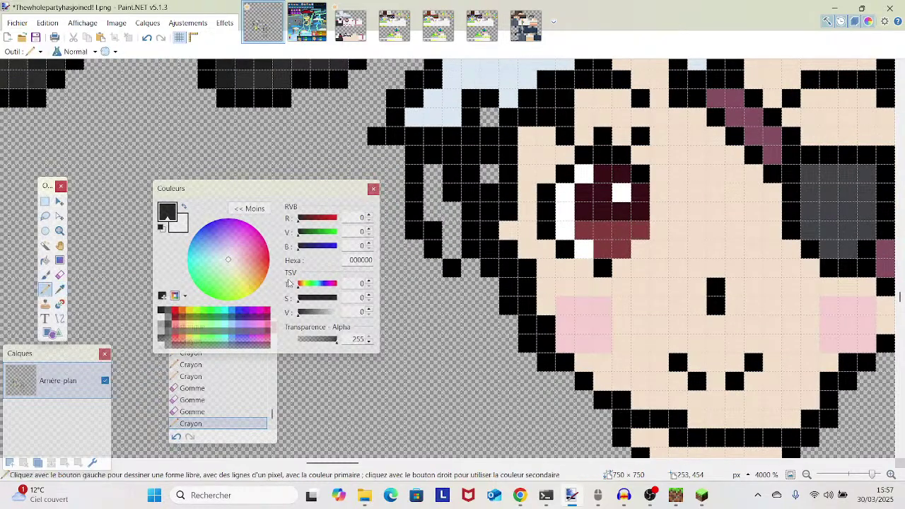
pyautogui.click(471, 268)
pyautogui.moveTo(776, 363); pyautogui.dragTo(542, 341)
pyautogui.moveTo(527, 306)
pyautogui.mouseDown()
pyautogui.moveTo(712, 285)
pyautogui.moveTo(465, 310)
pyautogui.mouseUp()
pyautogui.moveTo(648, 266)
pyautogui.mouseDown()
pyautogui.moveTo(458, 304)
pyautogui.moveTo(794, 264)
pyautogui.moveTo(614, 269)
pyautogui.mouseUp()
# - Erase the excess black pixels along the boy's right-hand hair strand to thin its outline
pyautogui.click(60, 275)
pyautogui.moveTo(608, 338)
pyautogui.mouseDown()
pyautogui.moveTo(607, 357)
pyautogui.moveTo(636, 306)
pyautogui.moveTo(713, 260)
pyautogui.mouseUp()
pyautogui.click(714, 254)
pyautogui.click(718, 240)
pyautogui.click(737, 223)
pyautogui.click(735, 153)
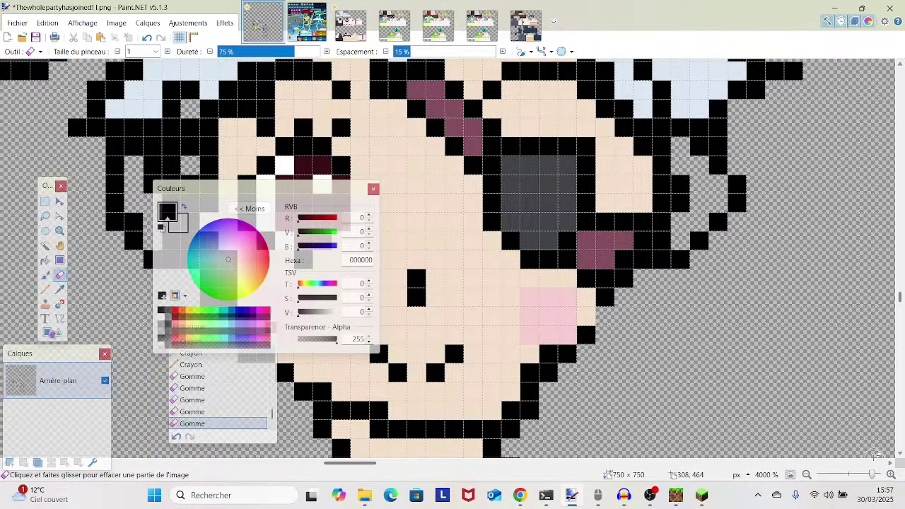
# - Draw short black strand lines rising from the fringe into the boy's white hair with the pencil
pyautogui.moveTo(871, 475)
pyautogui.mouseDown()
pyautogui.moveTo(858, 478)
pyautogui.moveTo(870, 479)
pyautogui.mouseUp()
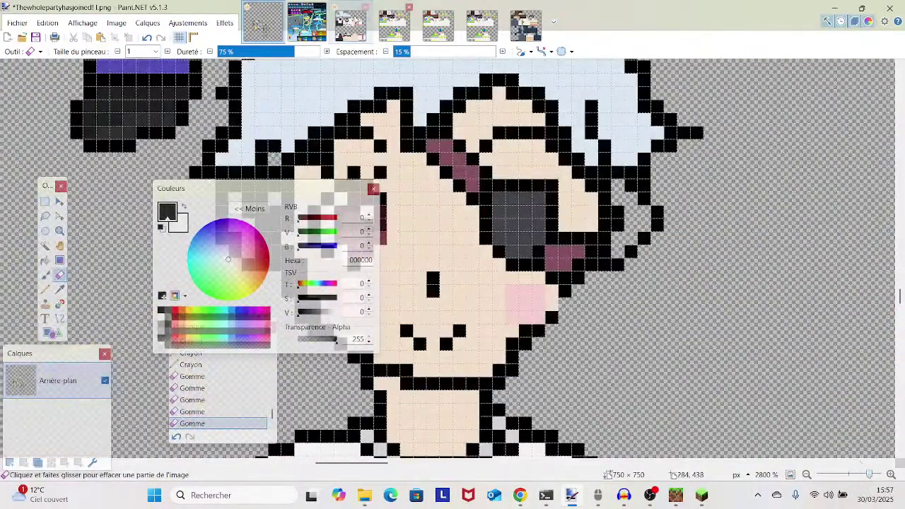
pyautogui.moveTo(366, 130); pyautogui.dragTo(447, 280)
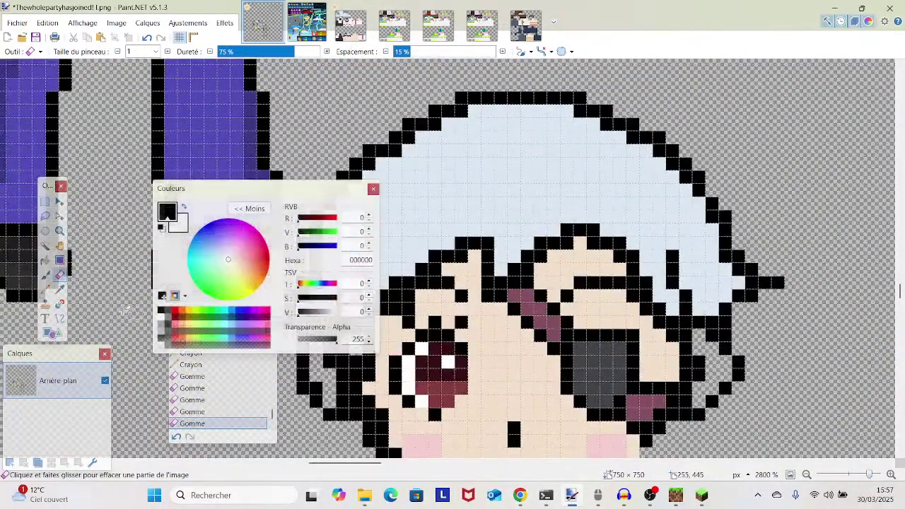
pyautogui.click(46, 289)
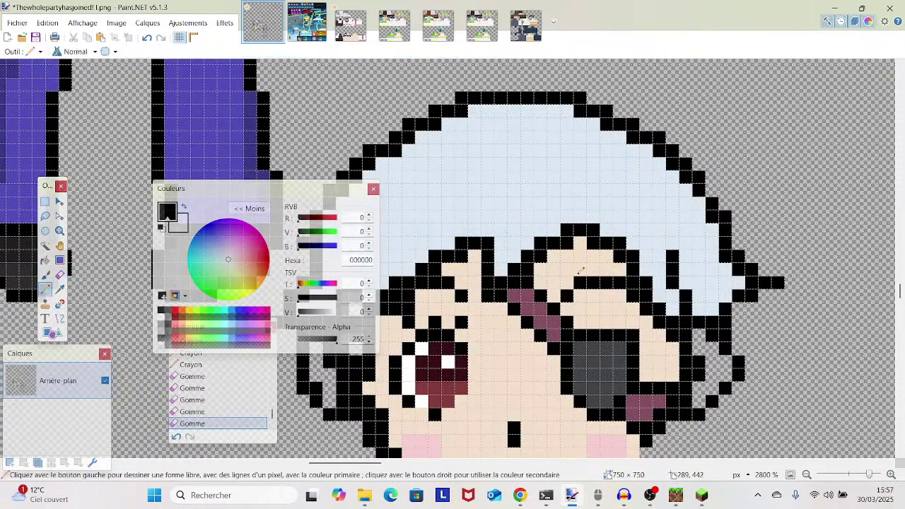
pyautogui.click(493, 199)
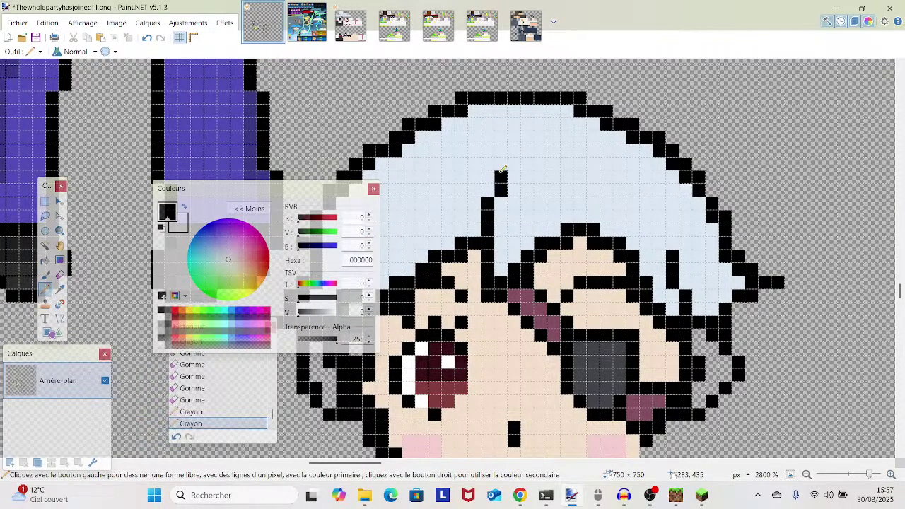
pyautogui.moveTo(504, 169); pyautogui.dragTo(662, 137)
pyautogui.moveTo(557, 231)
pyautogui.mouseDown()
pyautogui.moveTo(556, 195)
pyautogui.moveTo(571, 173)
pyautogui.mouseUp()
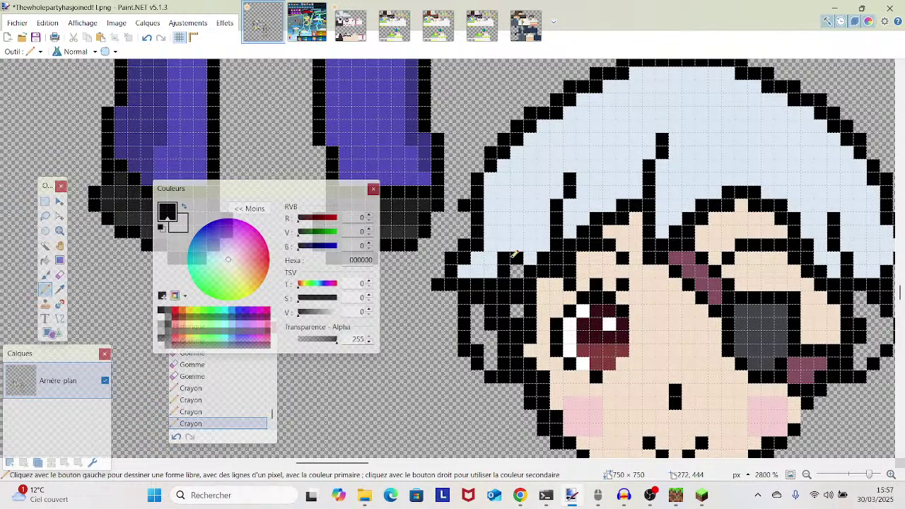
pyautogui.moveTo(506, 240); pyautogui.dragTo(504, 231)
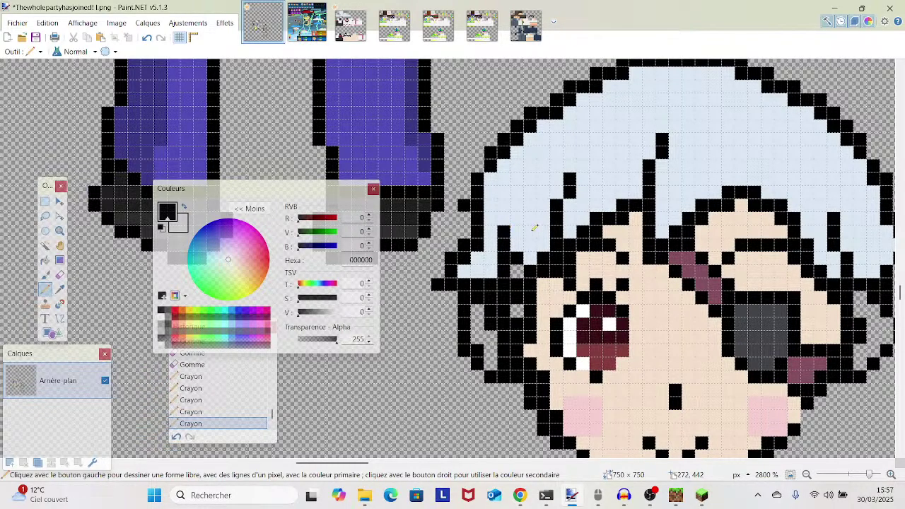
pyautogui.moveTo(638, 251); pyautogui.dragTo(455, 264)
pyautogui.moveTo(594, 212); pyautogui.dragTo(594, 190)
# - Sample the shirt white F2F2F2 and repaint the inner outline pixels of the boy's right-hand cuff with it
pyautogui.moveTo(864, 475)
pyautogui.mouseDown()
pyautogui.moveTo(850, 477)
pyautogui.moveTo(866, 477)
pyautogui.mouseUp()
pyautogui.scroll(-6, 648, 306)
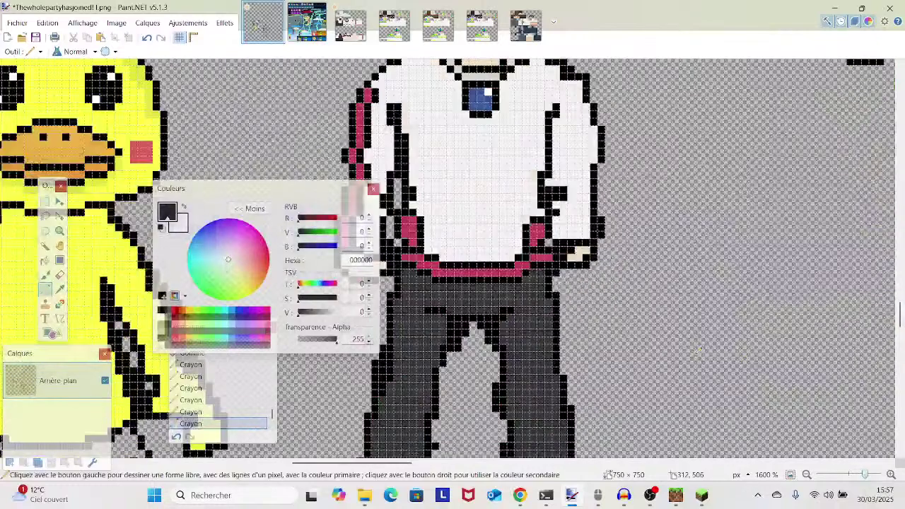
pyautogui.scroll(1, 647, 304)
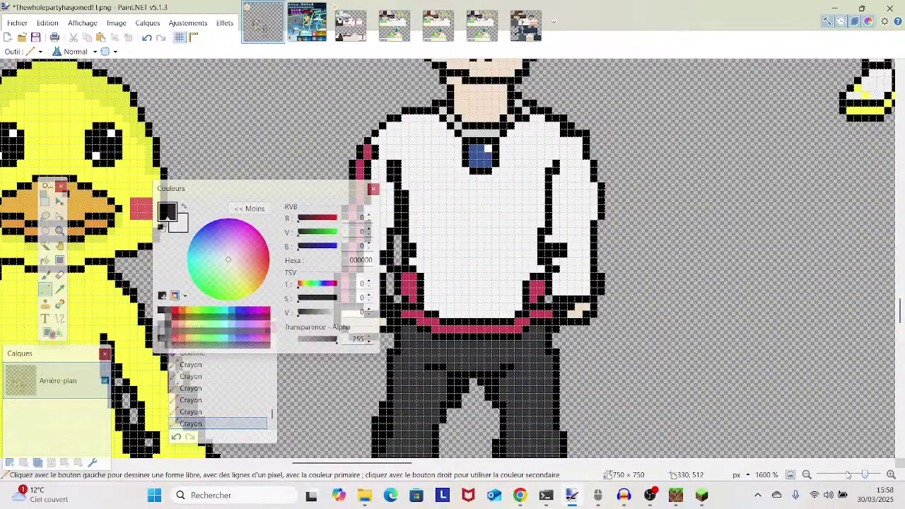
pyautogui.moveTo(869, 479); pyautogui.dragTo(874, 478)
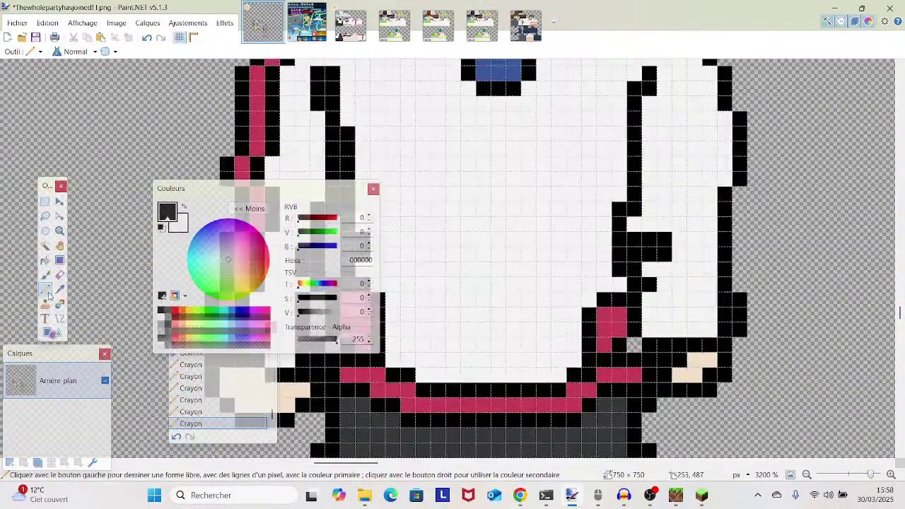
pyautogui.click(59, 290)
pyautogui.click(667, 299)
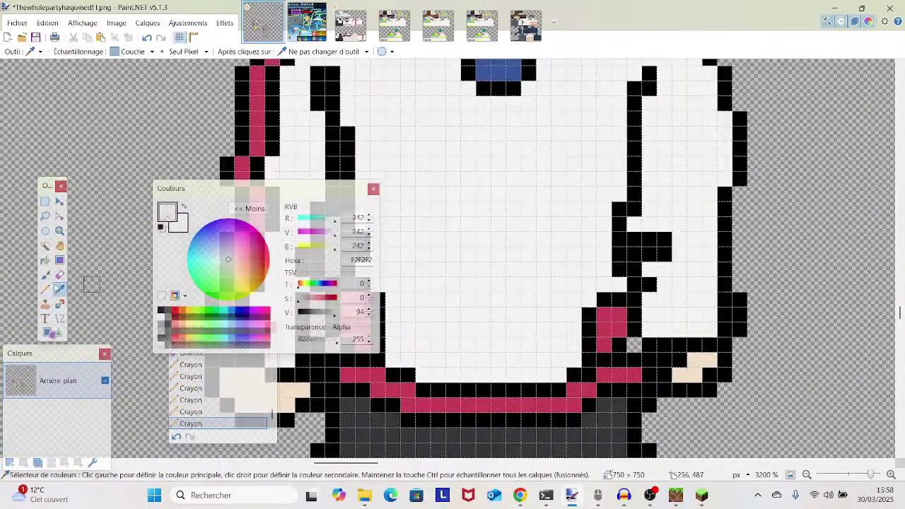
pyautogui.click(45, 289)
pyautogui.moveTo(719, 302); pyautogui.dragTo(727, 323)
# - Sample black 000000 and draw the inner stripe line along the boy's right-hand sleeve from the cuff to the shoulder
pyautogui.click(60, 290)
pyautogui.click(725, 275)
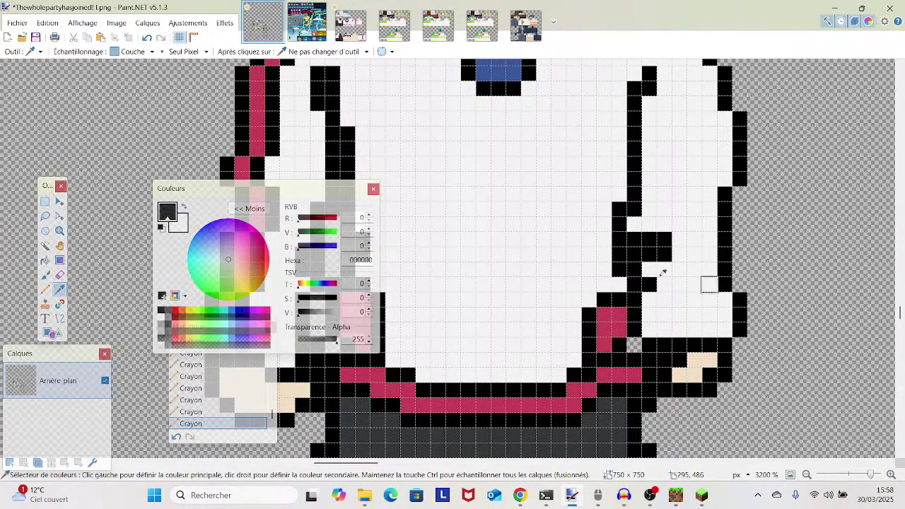
pyautogui.click(44, 290)
pyautogui.moveTo(708, 324)
pyautogui.mouseDown()
pyautogui.moveTo(692, 266)
pyautogui.moveTo(692, 199)
pyautogui.moveTo(721, 187)
pyautogui.moveTo(712, 114)
pyautogui.mouseUp()
pyautogui.scroll(1, 714, 210)
pyautogui.scroll(5, 714, 210)
pyautogui.moveTo(700, 287)
pyautogui.mouseDown()
pyautogui.moveTo(703, 263)
pyautogui.moveTo(690, 232)
pyautogui.mouseUp()
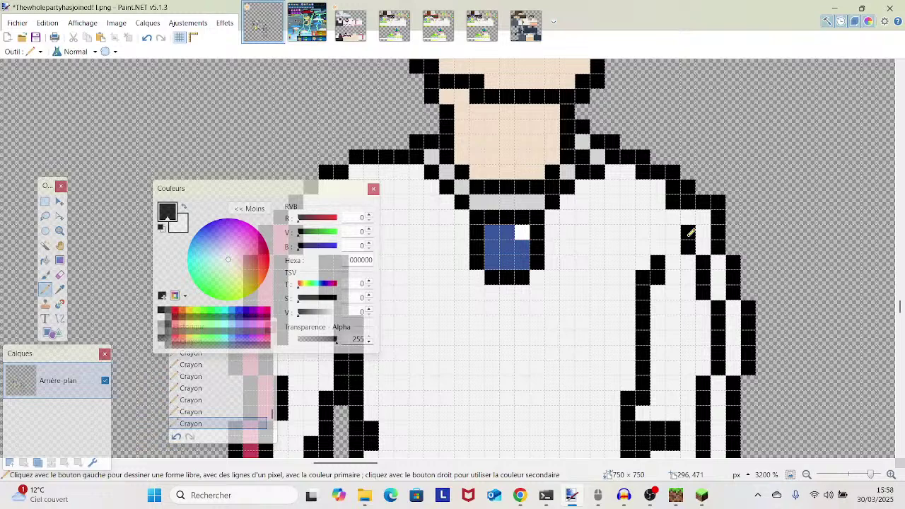
# - Draw a black inner line along the boy's left-hand shoulder and fill the enclosed stripe with the sampled red C73F57
pyautogui.moveTo(665, 239); pyautogui.dragTo(689, 262)
pyautogui.moveTo(616, 273); pyautogui.dragTo(720, 288)
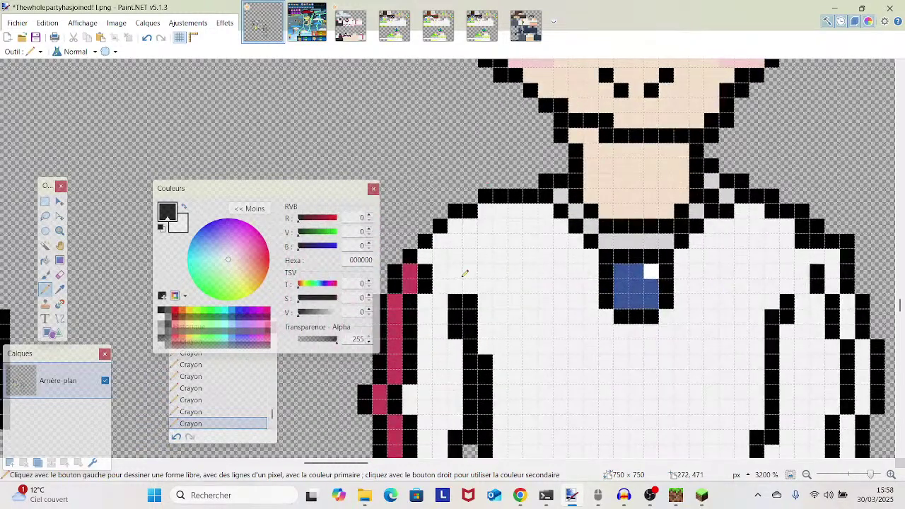
pyautogui.moveTo(440, 245)
pyautogui.mouseDown()
pyautogui.moveTo(466, 228)
pyautogui.moveTo(477, 235)
pyautogui.moveTo(546, 222)
pyautogui.moveTo(524, 236)
pyautogui.moveTo(663, 247)
pyautogui.mouseUp()
pyautogui.click(60, 288)
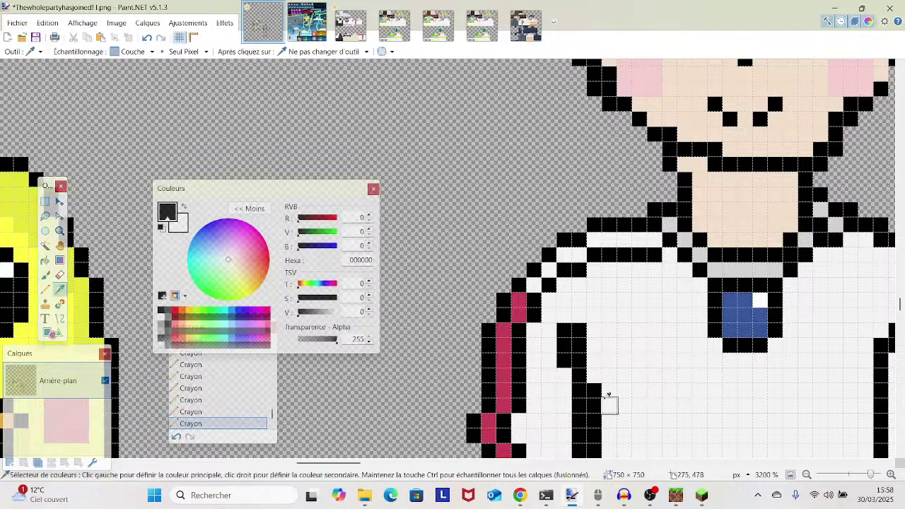
pyautogui.click(503, 373)
pyautogui.click(44, 259)
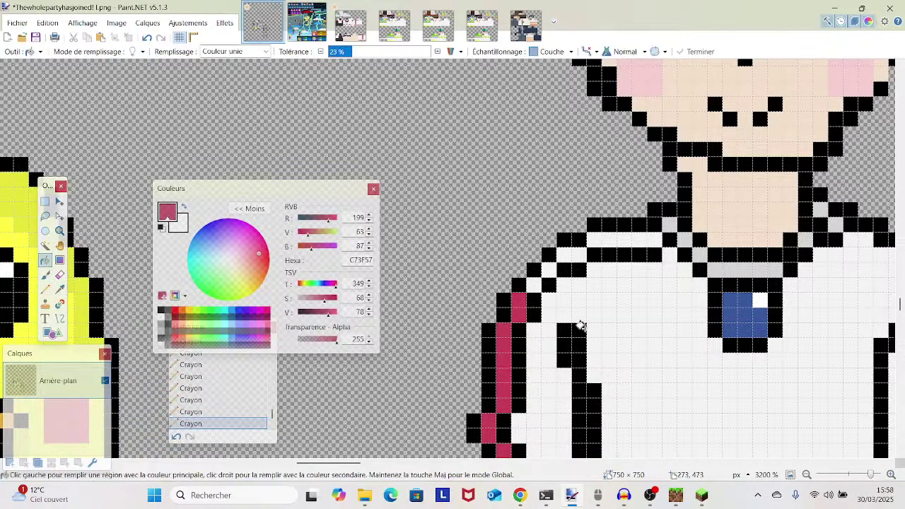
pyautogui.click(536, 283)
pyautogui.click(606, 241)
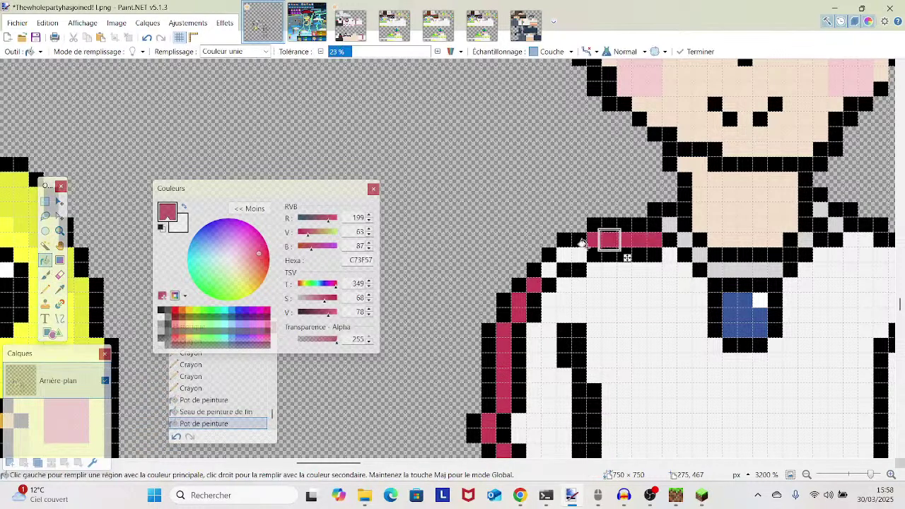
pyautogui.click(549, 269)
pyautogui.click(570, 253)
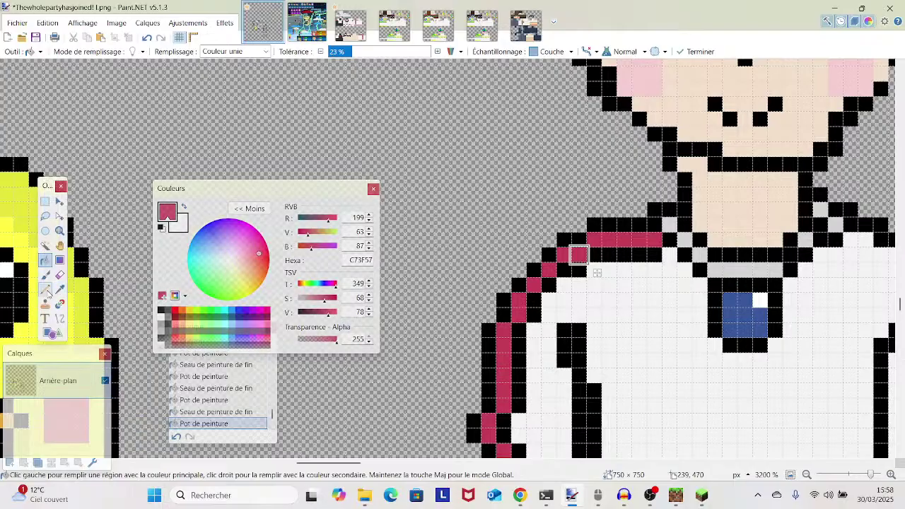
# - Sample black 000000 and pencil in the missing pixel of the stripe line at the top of the right-hand sleeve
pyautogui.press('p')
pyautogui.moveTo(751, 342); pyautogui.dragTo(539, 322)
pyautogui.moveTo(873, 476)
pyautogui.mouseDown()
pyautogui.moveTo(848, 475)
pyautogui.moveTo(872, 475)
pyautogui.mouseUp()
pyautogui.moveTo(657, 260); pyautogui.dragTo(846, 237)
pyautogui.moveTo(872, 475)
pyautogui.mouseDown()
pyautogui.moveTo(853, 475)
pyautogui.moveTo(871, 475)
pyautogui.mouseUp()
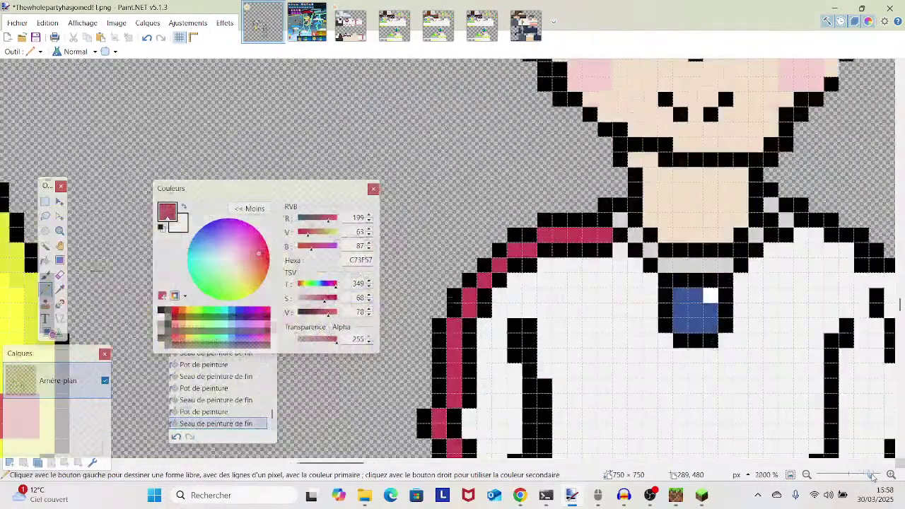
pyautogui.moveTo(784, 318); pyautogui.dragTo(523, 270)
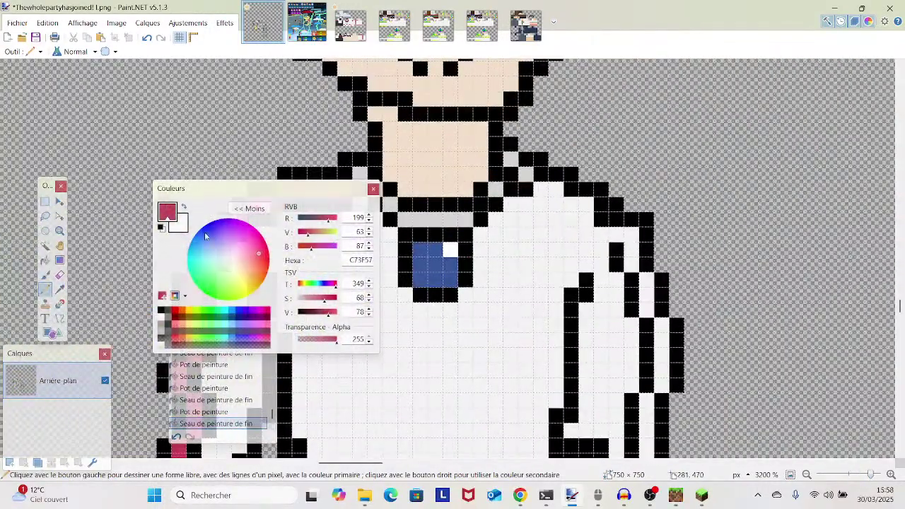
pyautogui.click(59, 289)
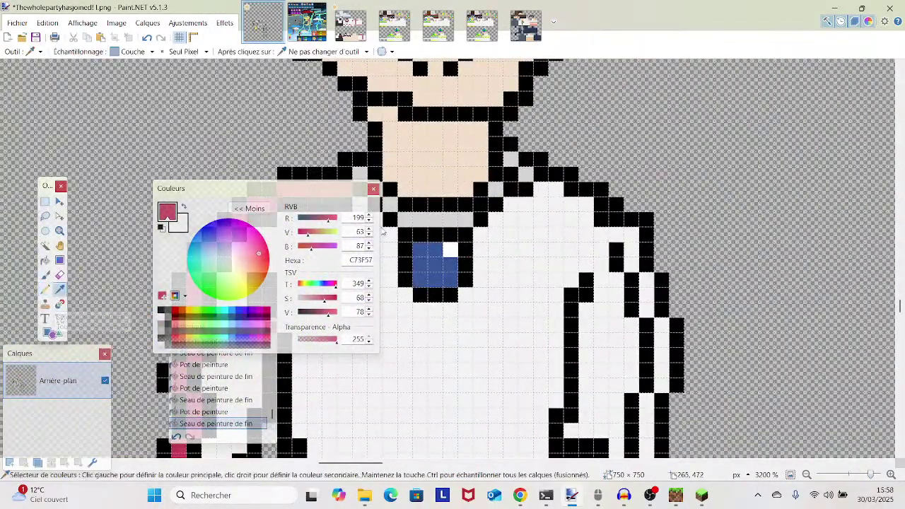
pyautogui.click(619, 219)
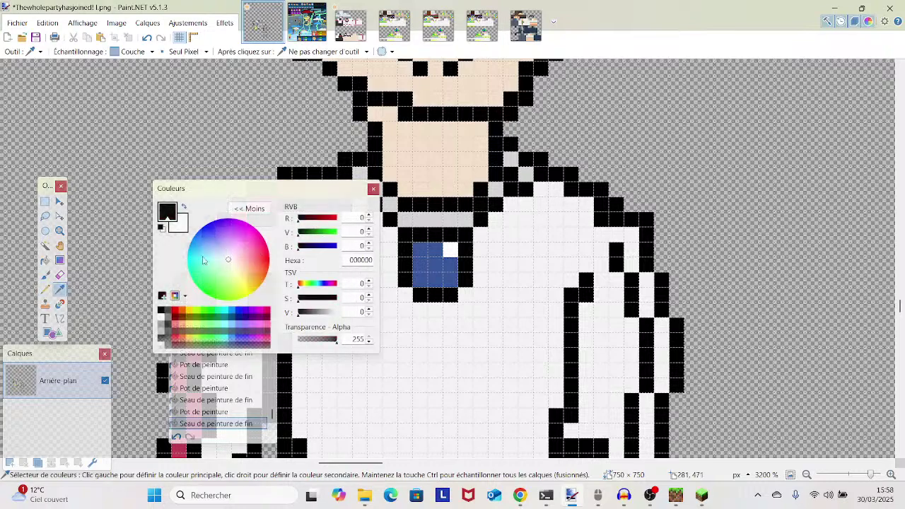
pyautogui.click(45, 290)
pyautogui.click(620, 236)
# - Sample the red C73F57 from the hem and fill the stripe sections of the right-hand sleeve from cuff to shoulder
pyautogui.scroll(-5, 623, 234)
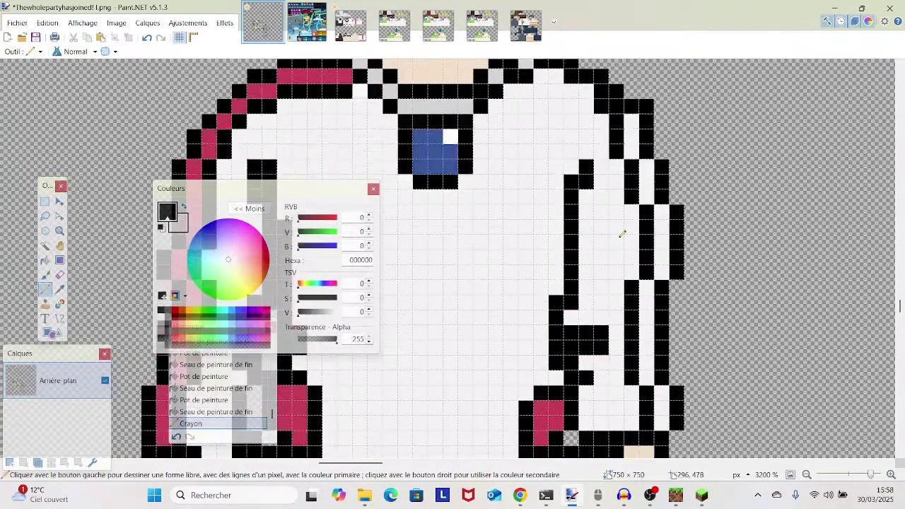
pyautogui.scroll(3, 622, 234)
pyautogui.scroll(-3, 622, 234)
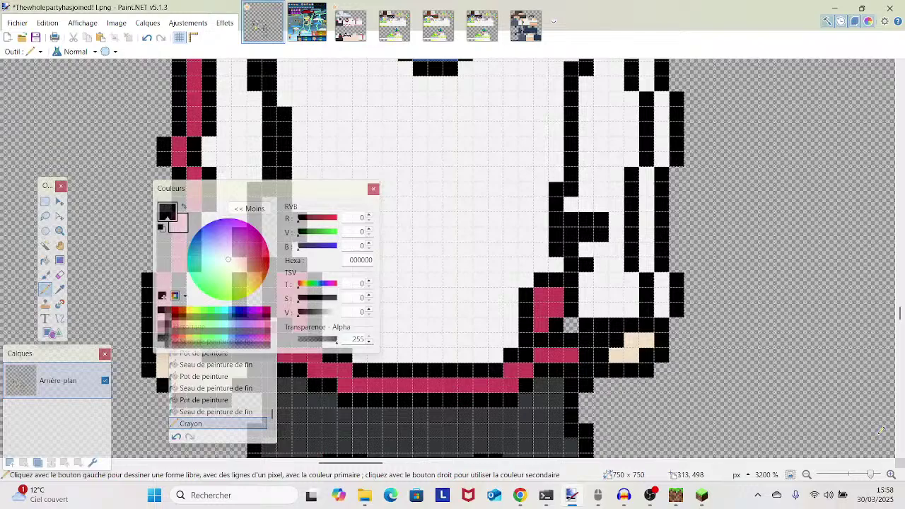
pyautogui.moveTo(871, 475)
pyautogui.mouseDown()
pyautogui.moveTo(848, 477)
pyautogui.moveTo(873, 478)
pyautogui.mouseUp()
pyautogui.scroll(3, 776, 333)
pyautogui.scroll(-3, 683, 268)
pyautogui.click(59, 289)
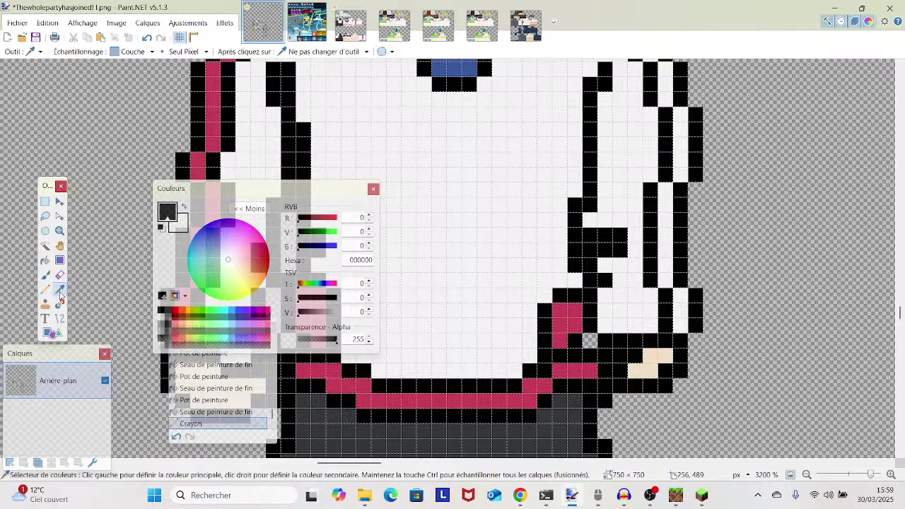
pyautogui.click(521, 393)
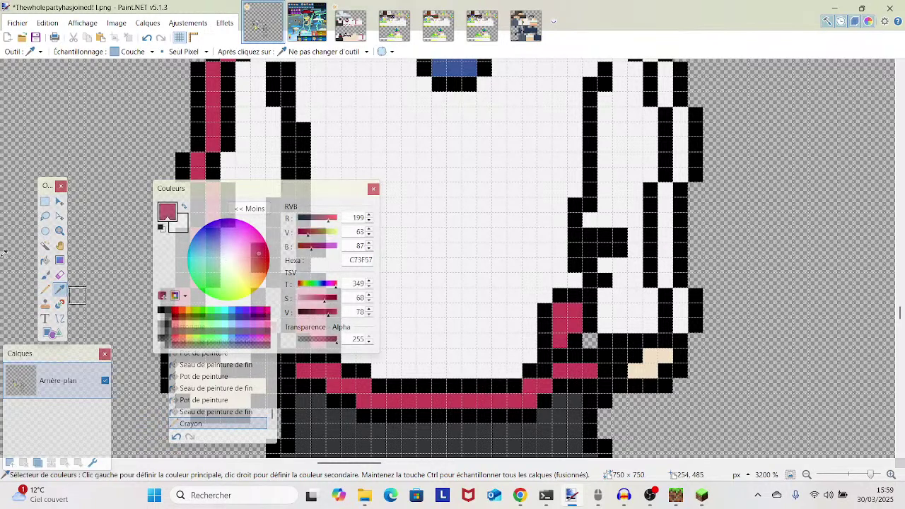
pyautogui.click(44, 260)
pyautogui.click(673, 316)
pyautogui.click(667, 263)
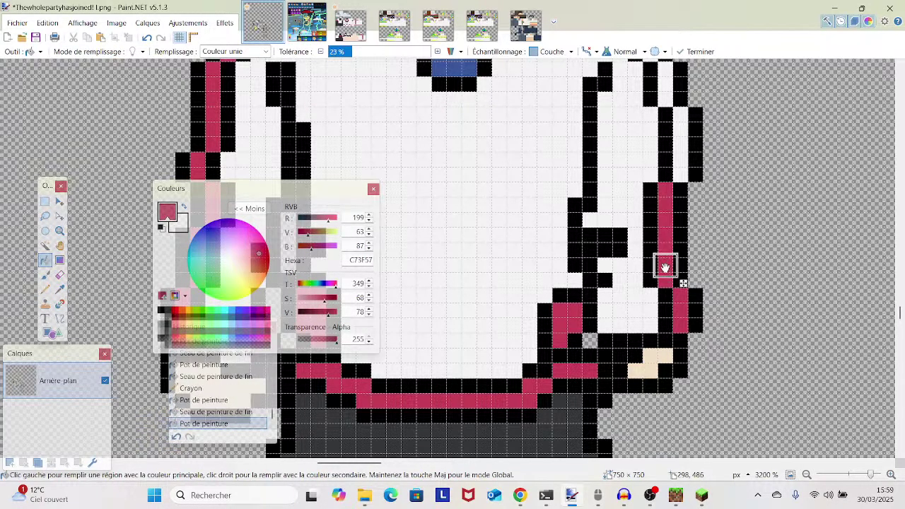
pyautogui.scroll(2, 667, 318)
pyautogui.click(680, 258)
pyautogui.click(665, 195)
pyautogui.click(651, 152)
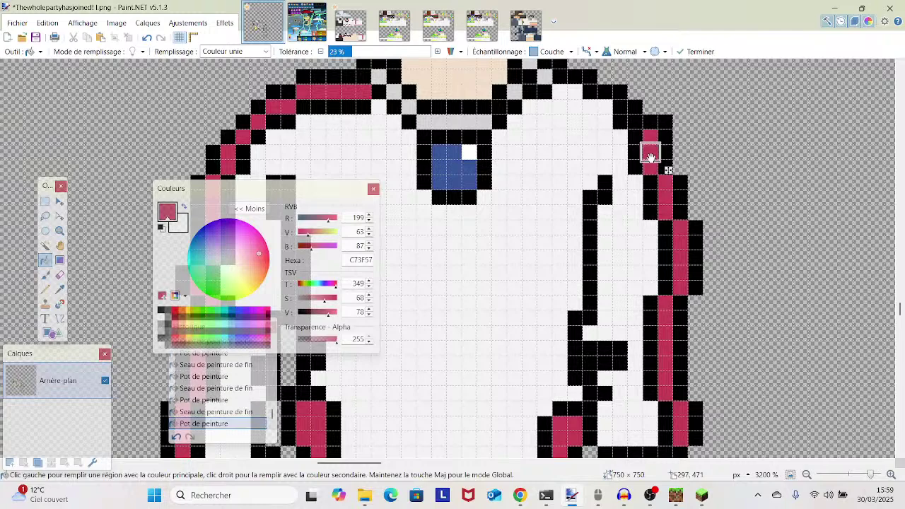
# - Pencil one red C73F57 pixel at the upper end of the boy's right-hand sleeve stripe
pyautogui.scroll(1, 650, 152)
pyautogui.click(44, 289)
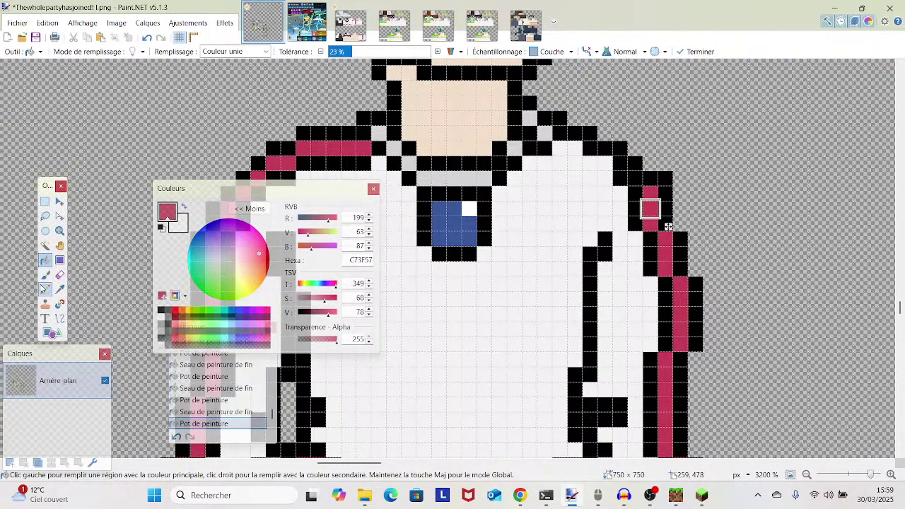
pyautogui.click(636, 176)
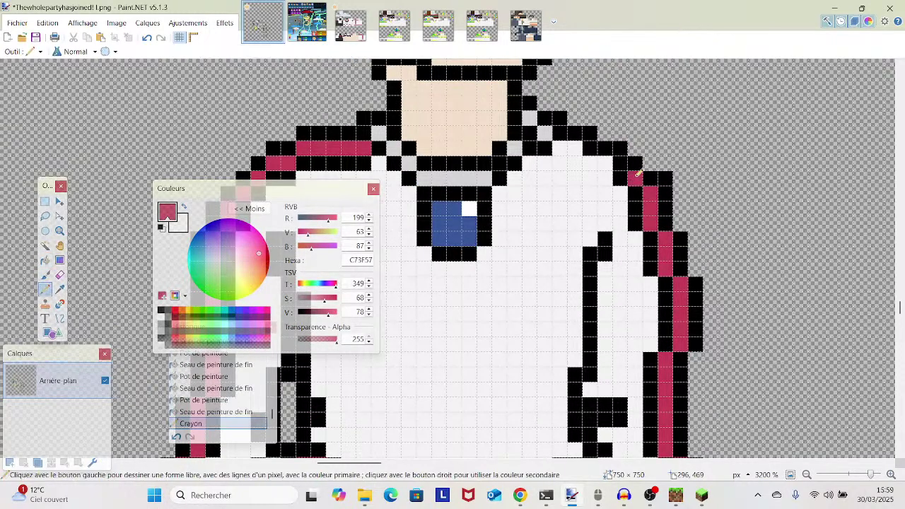
# - Sample black 000000 and pencil the inner stripe line across the boy's right-hand shoulder towards the collar
pyautogui.click(60, 289)
pyautogui.click(615, 161)
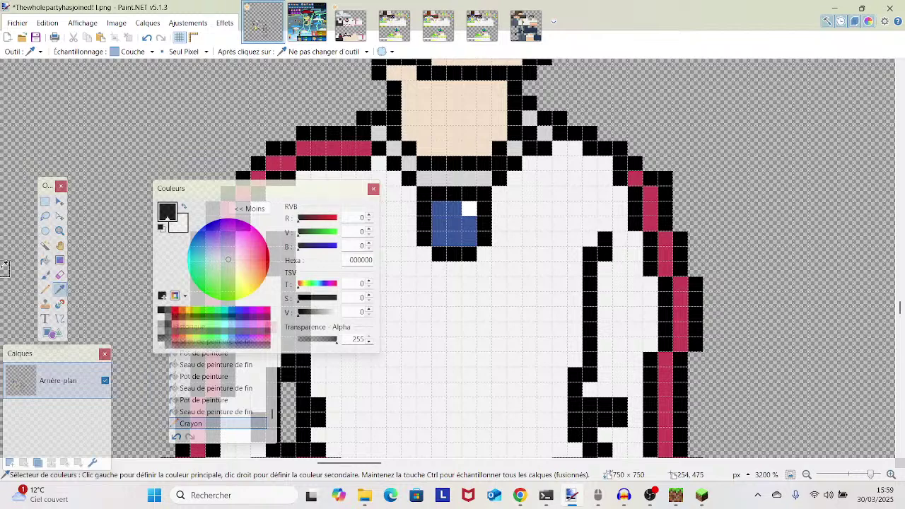
pyautogui.click(44, 289)
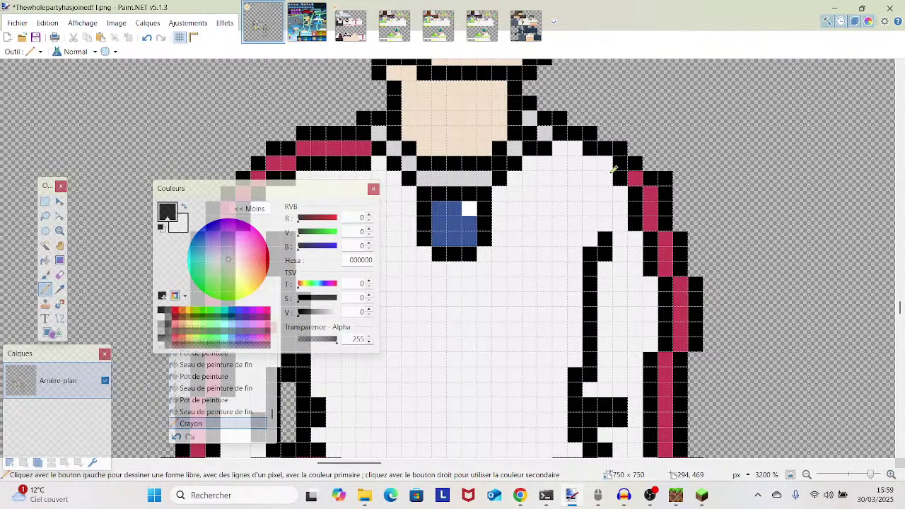
pyautogui.click(605, 177)
pyautogui.click(591, 177)
pyautogui.moveTo(576, 163); pyautogui.dragTo(564, 161)
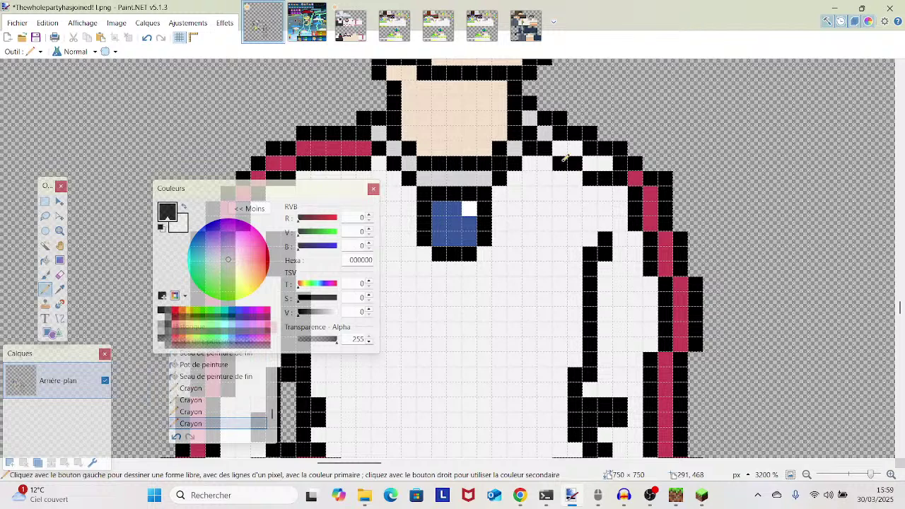
# - Sample the red C73F57 from the sleeve and pencil in the right-hand shoulder stripe up to the collar
pyautogui.click(60, 289)
pyautogui.click(649, 202)
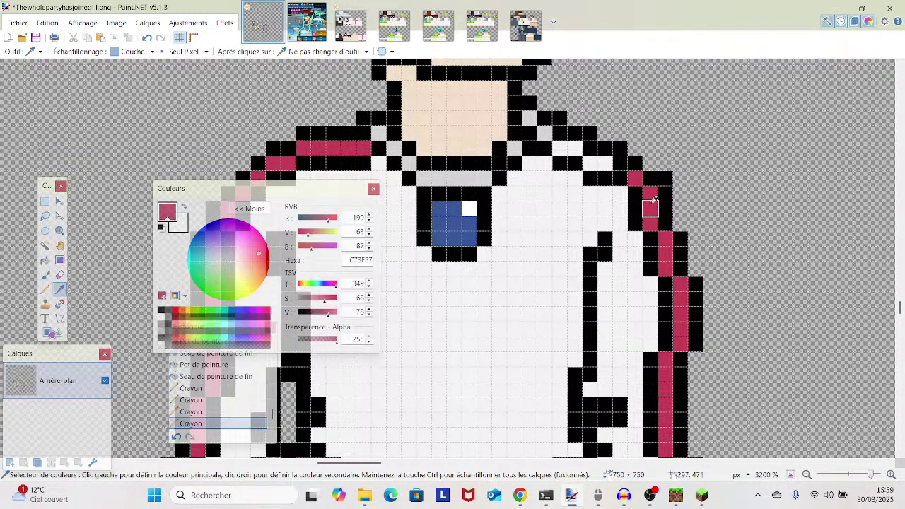
pyautogui.click(44, 289)
pyautogui.click(619, 163)
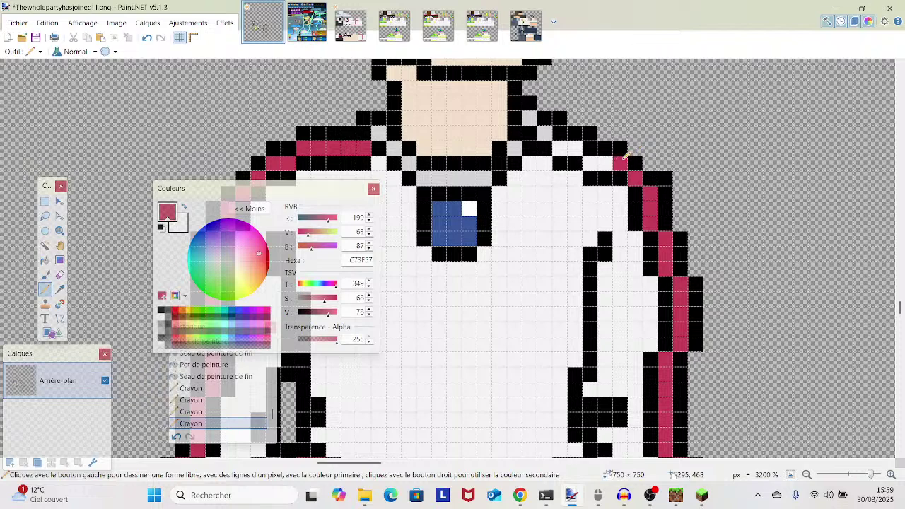
pyautogui.moveTo(608, 159); pyautogui.dragTo(592, 164)
pyautogui.click(567, 148)
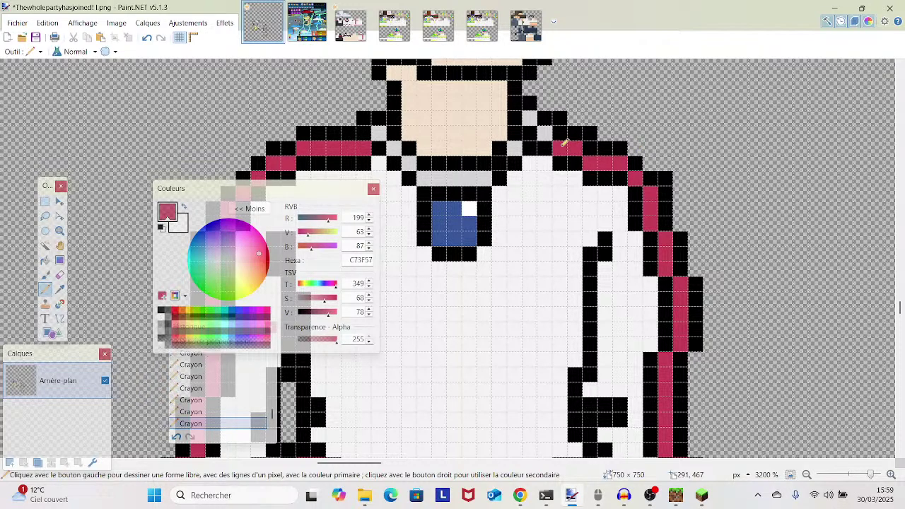
pyautogui.click(549, 134)
pyautogui.moveTo(549, 134); pyautogui.dragTo(600, 137)
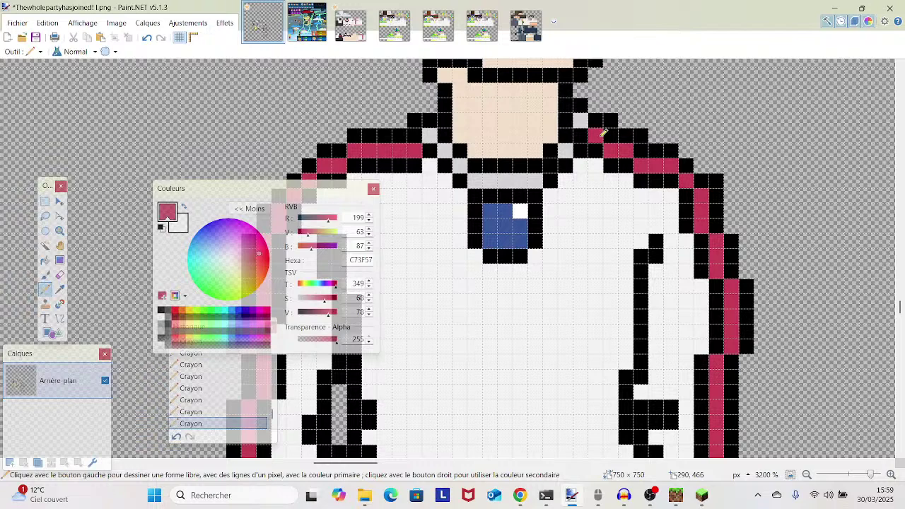
# - Erase a protruding corner pixel from the outer black outline of the boy's right-hand shoulder
pyautogui.click(60, 274)
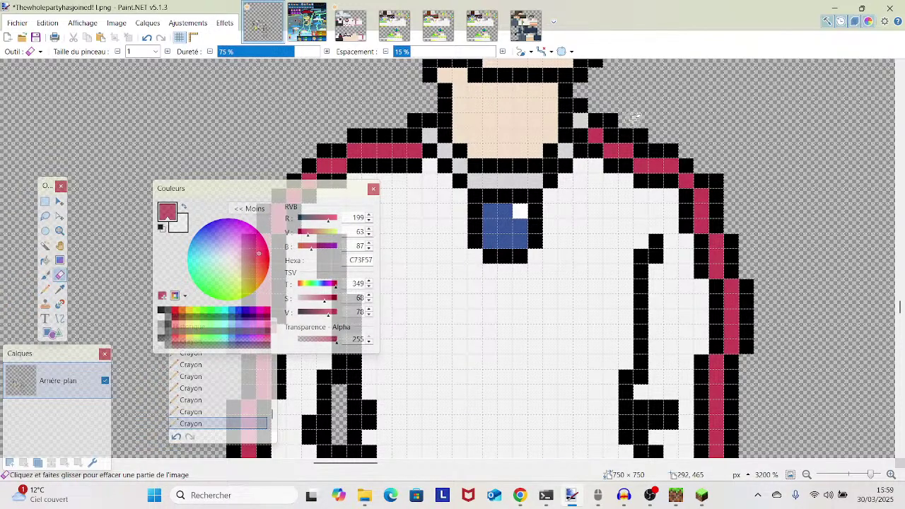
pyautogui.click(645, 134)
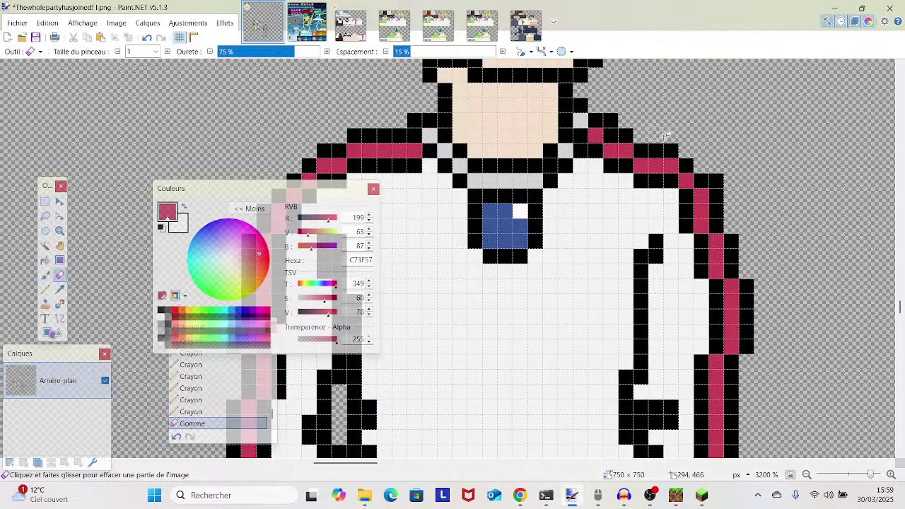
# - Undo the last two edits on the right-hand shoulder and redo them
pyautogui.click(146, 37)
pyautogui.click(147, 38)
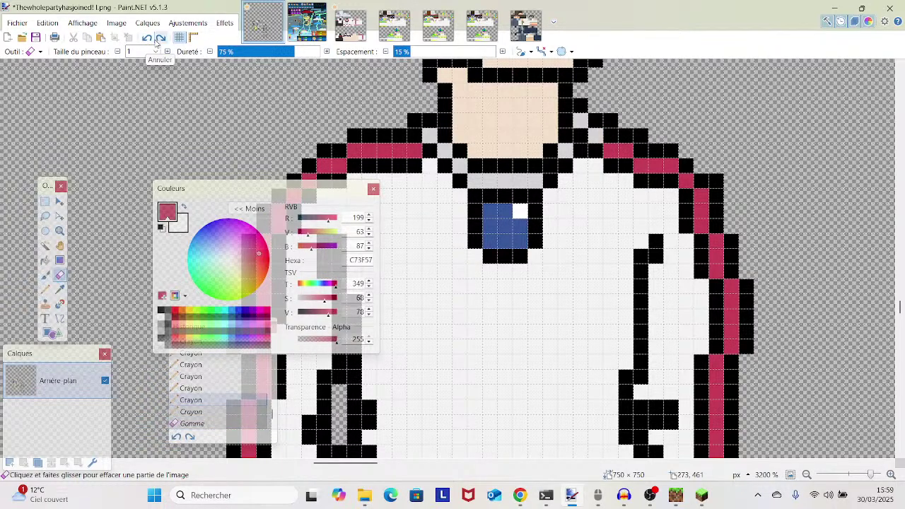
pyautogui.click(161, 37)
pyautogui.press('p')
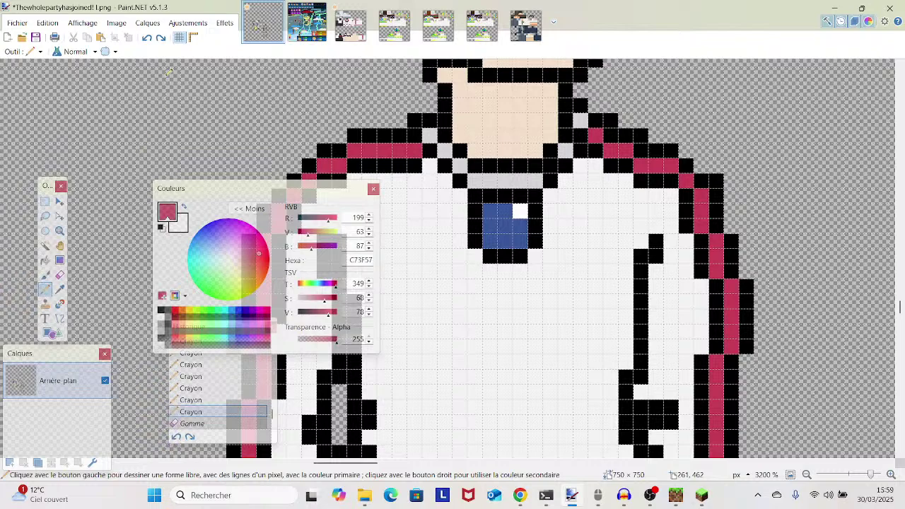
pyautogui.click(161, 37)
# - Erase the remaining protruding outline corner pixels on the boy's right-hand shoulder and beneath the right-hand hand
pyautogui.click(609, 118)
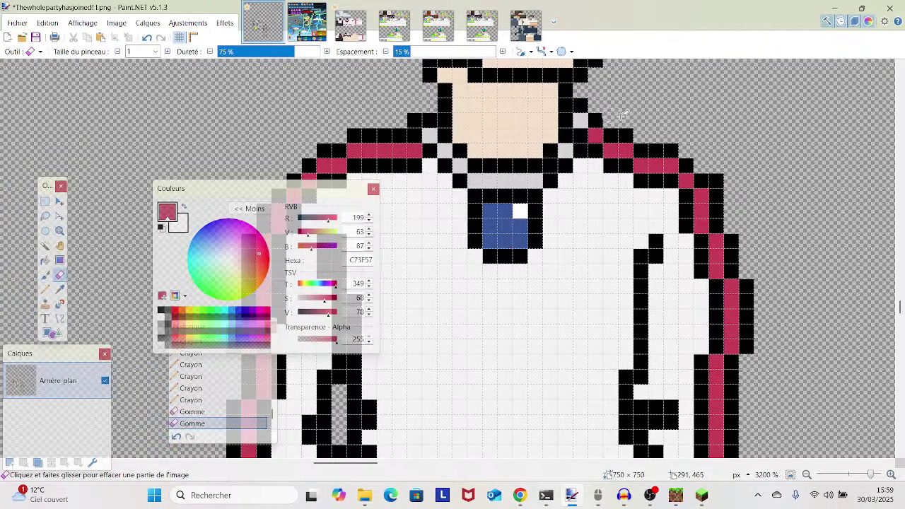
pyautogui.click(715, 179)
pyautogui.scroll(-5, 715, 178)
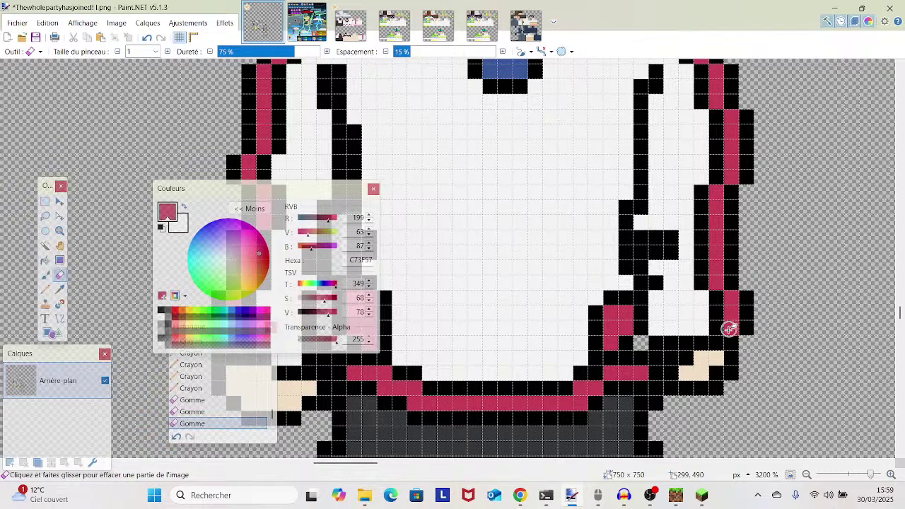
pyautogui.click(715, 388)
pyautogui.click(733, 375)
# - Save the finished boy to the existing image file
pyautogui.moveTo(871, 474); pyautogui.dragTo(858, 475)
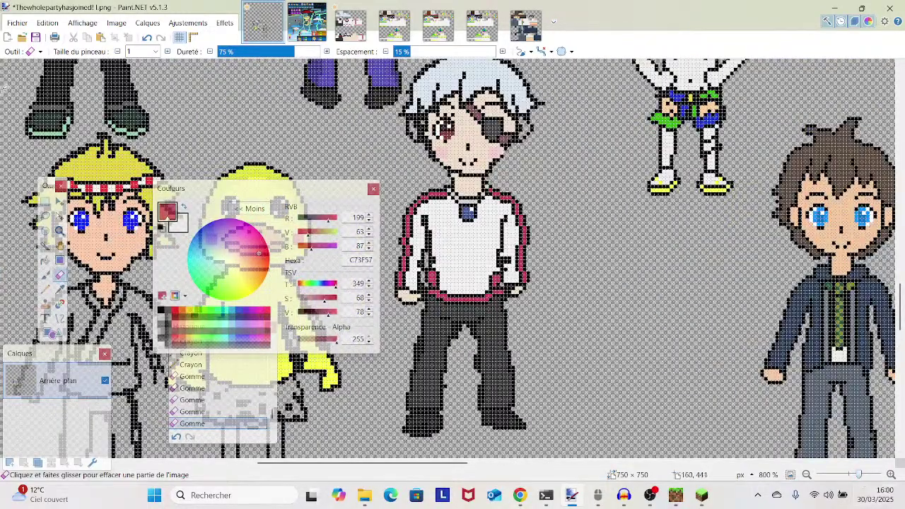
pyautogui.click(17, 23)
pyautogui.click(33, 99)
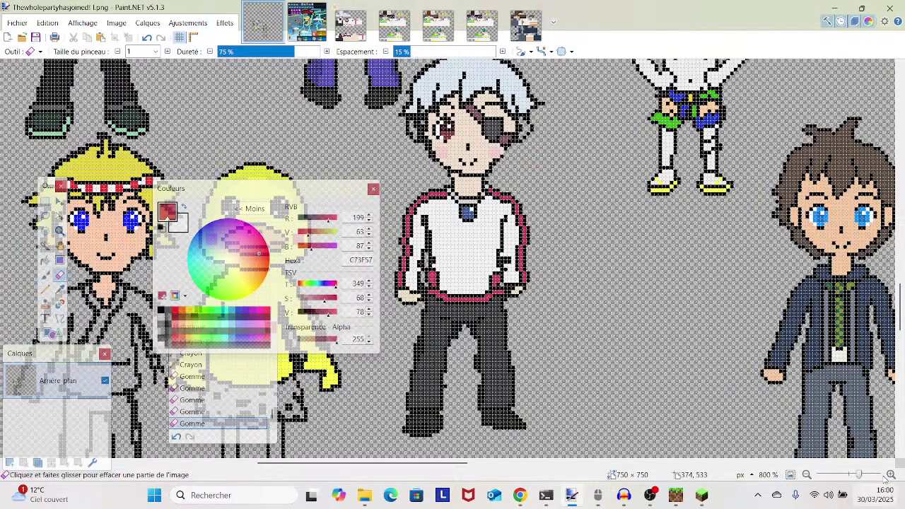
# - Examine the whole drawing, comparing the coloured characters with the uncoloured sketches and the handwritten background notes
pyautogui.click(844, 475)
pyautogui.moveTo(844, 475); pyautogui.dragTo(848, 477)
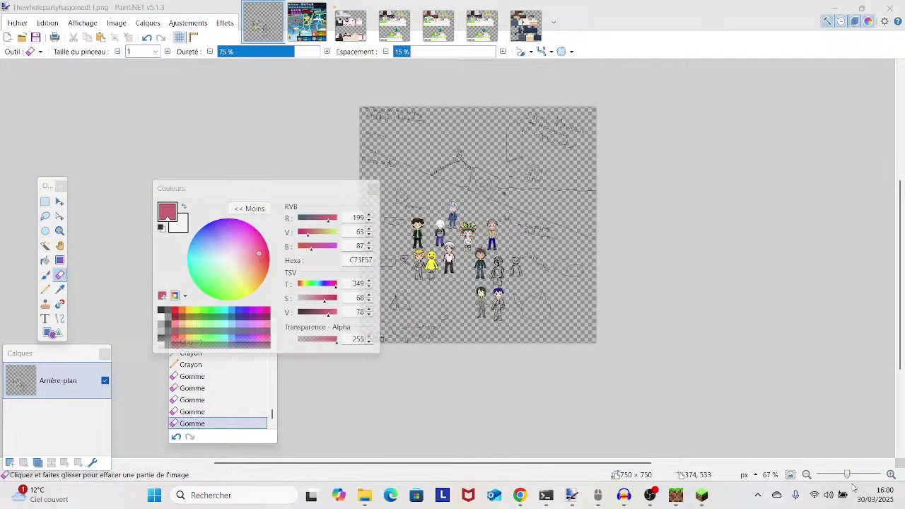
pyautogui.click(855, 476)
pyautogui.moveTo(855, 475); pyautogui.dragTo(855, 475)
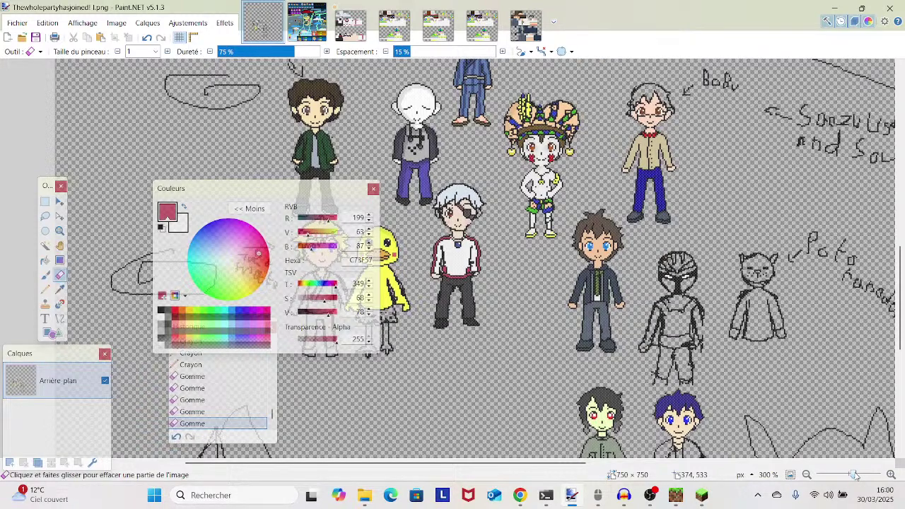
pyautogui.moveTo(855, 475); pyautogui.dragTo(852, 475)
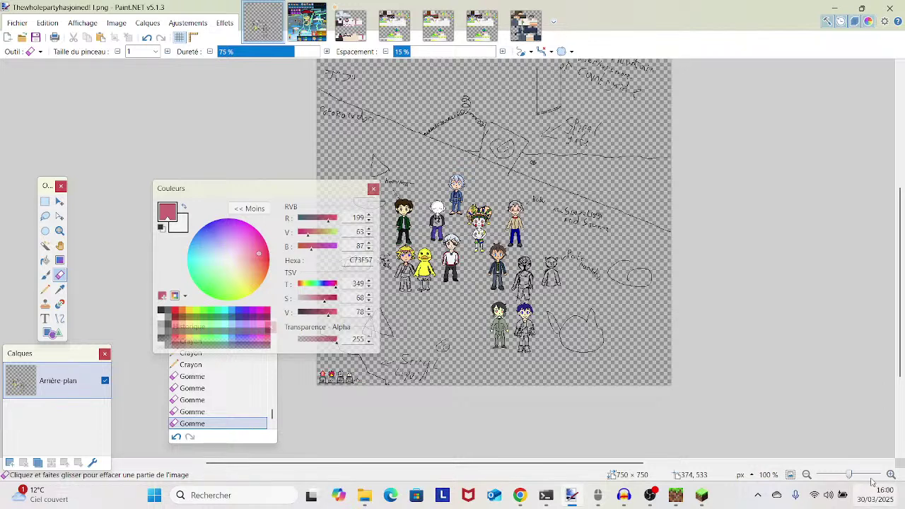
pyautogui.moveTo(848, 475); pyautogui.dragTo(852, 481)
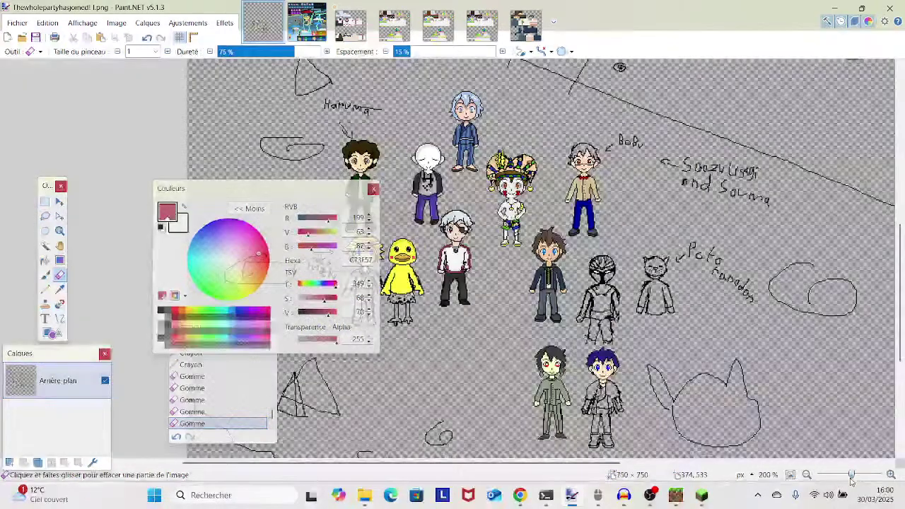
pyautogui.moveTo(447, 319)
pyautogui.mouseDown()
pyautogui.moveTo(523, 333)
pyautogui.moveTo(547, 358)
pyautogui.mouseUp()
pyautogui.scroll(4, 536, 341)
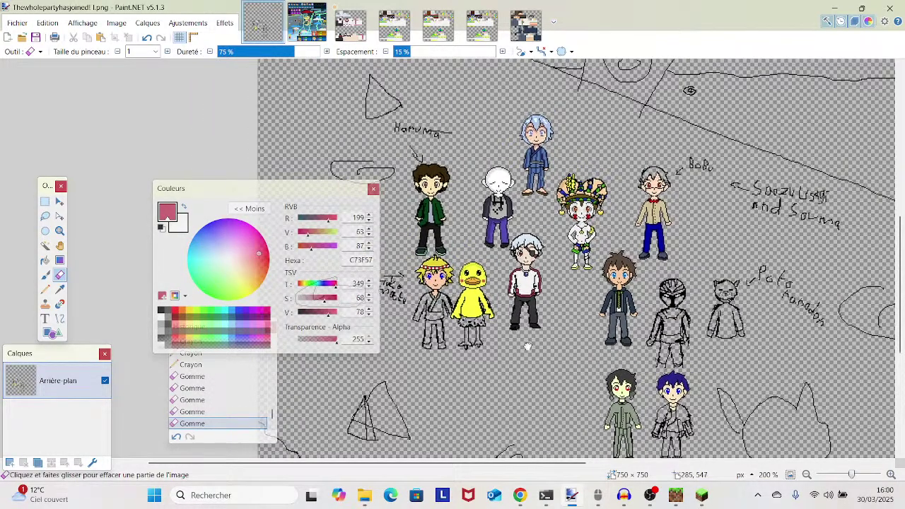
pyautogui.scroll(-2, 509, 379)
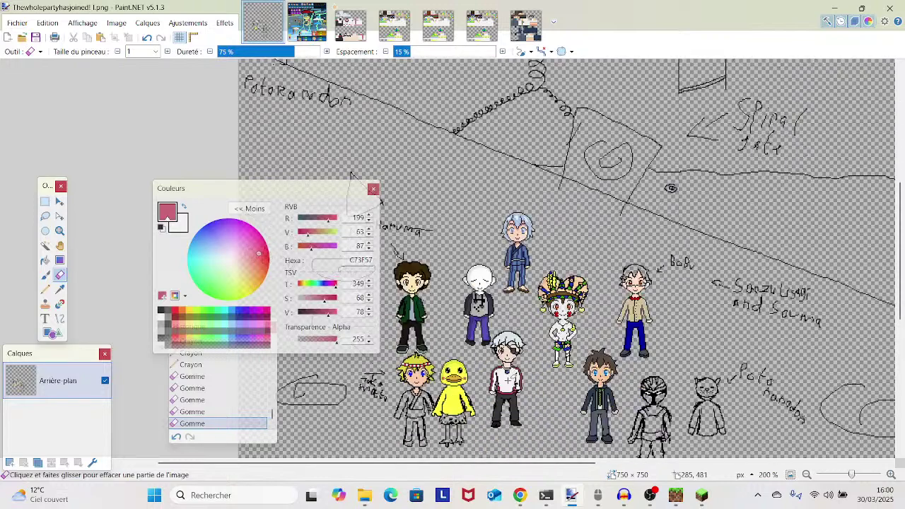
pyautogui.scroll(2, 508, 369)
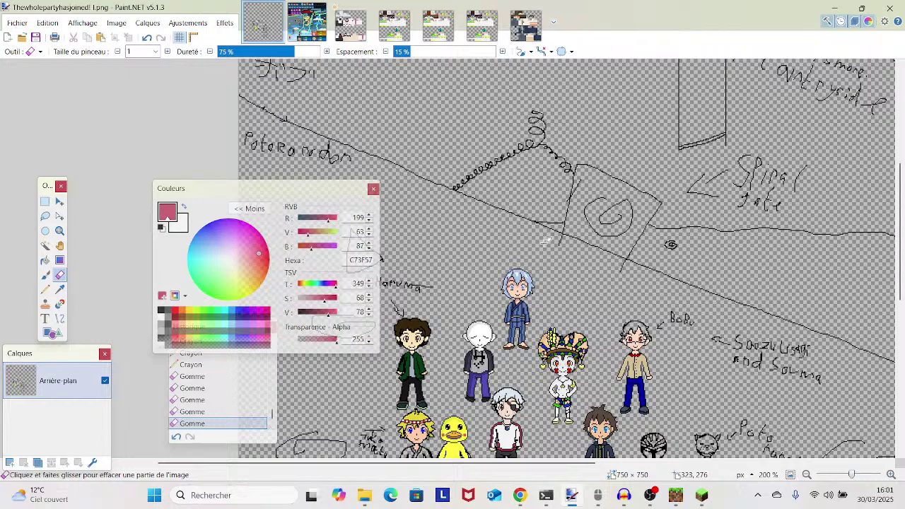
pyautogui.scroll(-2, 555, 242)
pyautogui.moveTo(534, 300); pyautogui.dragTo(476, 355)
pyautogui.scroll(3, 499, 353)
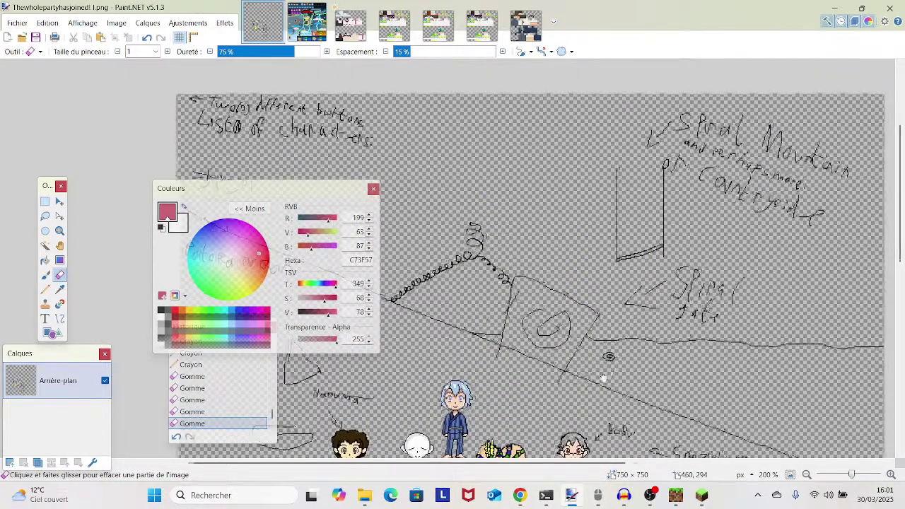
pyautogui.moveTo(616, 369); pyautogui.dragTo(578, 400)
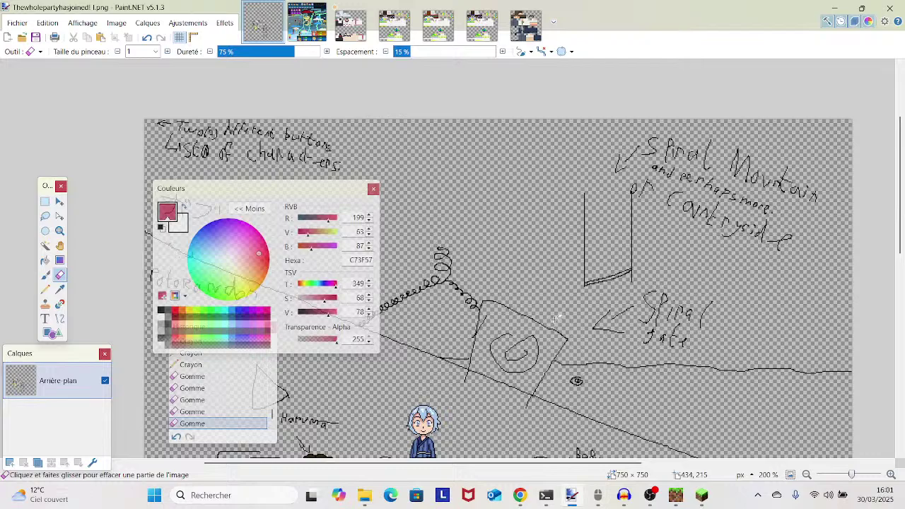
pyautogui.moveTo(585, 329); pyautogui.dragTo(609, 223)
pyautogui.moveTo(574, 425); pyautogui.dragTo(758, 73)
pyautogui.moveTo(723, 208); pyautogui.dragTo(611, 369)
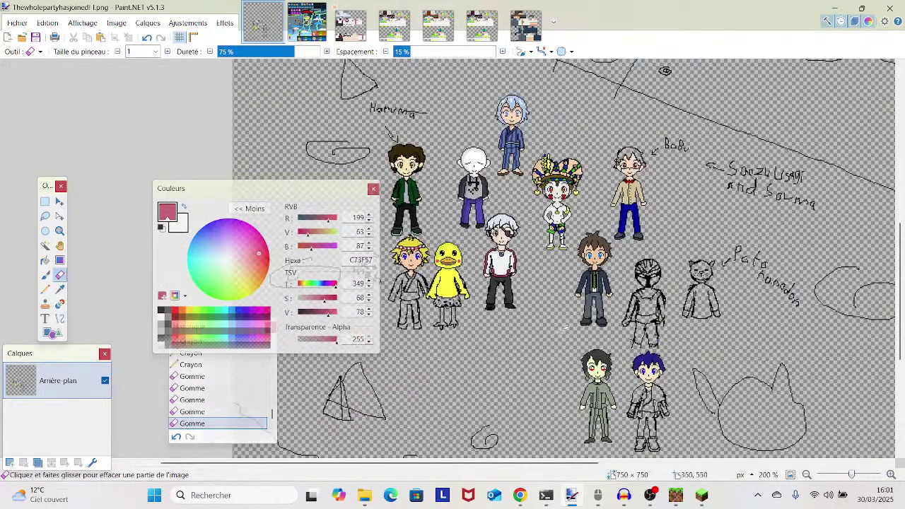
pyautogui.moveTo(507, 272); pyautogui.dragTo(605, 422)
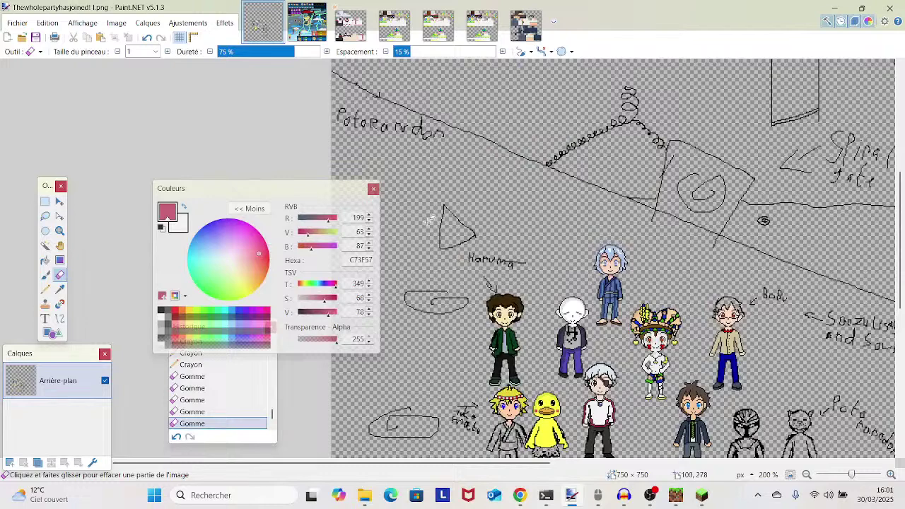
pyautogui.moveTo(662, 333); pyautogui.dragTo(573, 229)
pyautogui.moveTo(724, 414); pyautogui.dragTo(548, 273)
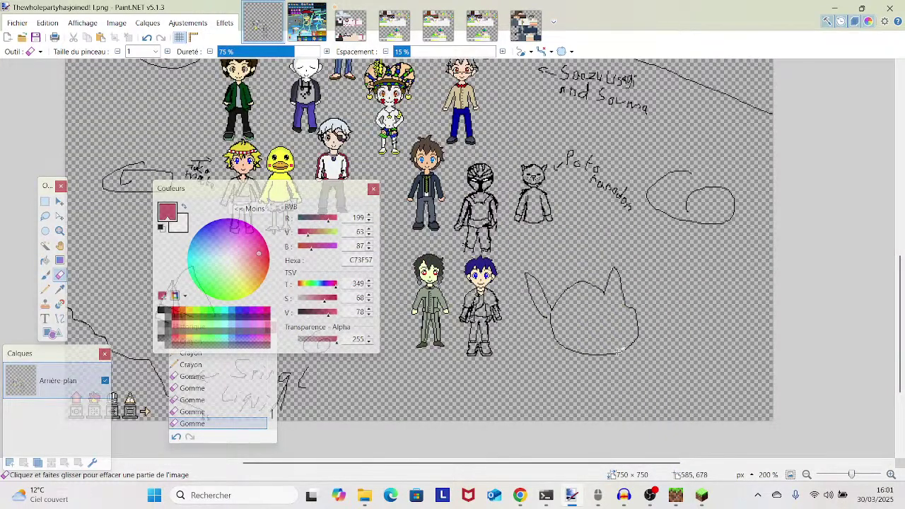
pyautogui.scroll(5, 721, 286)
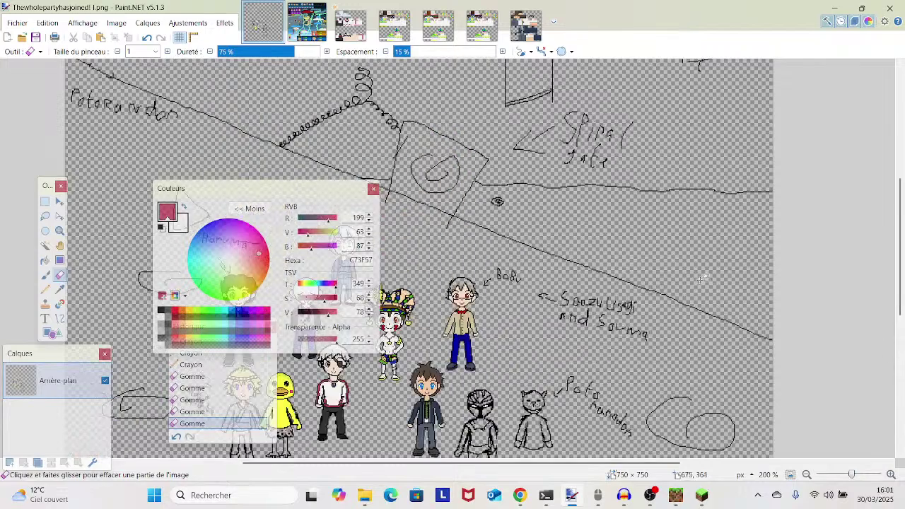
pyautogui.scroll(-6, 745, 325)
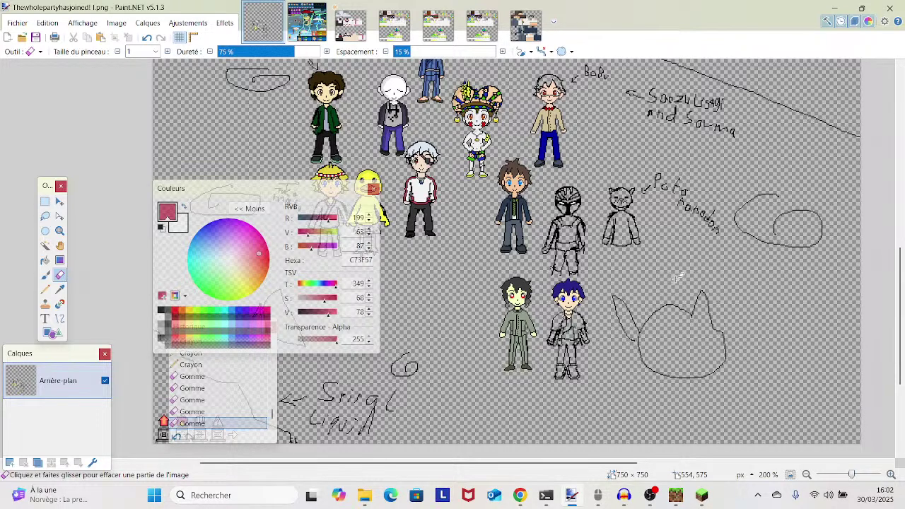
# - Switch to OBS
pyautogui.click(655, 496)
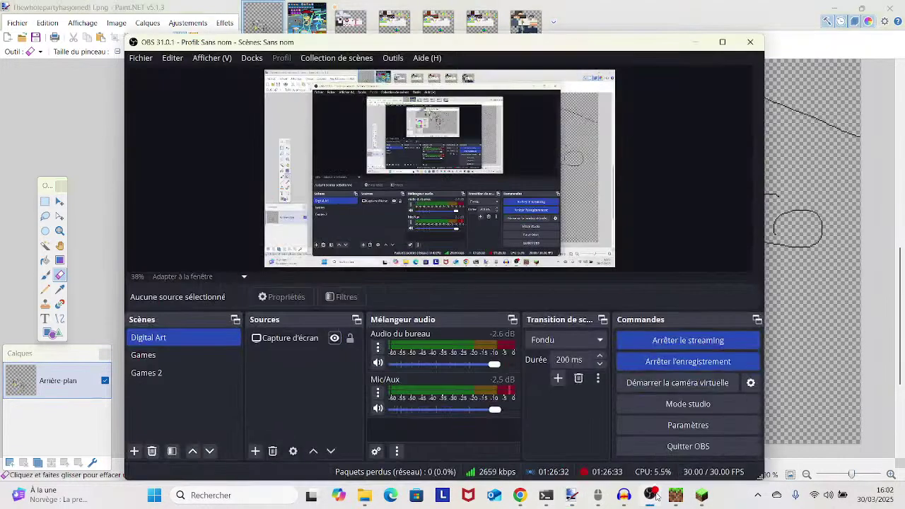